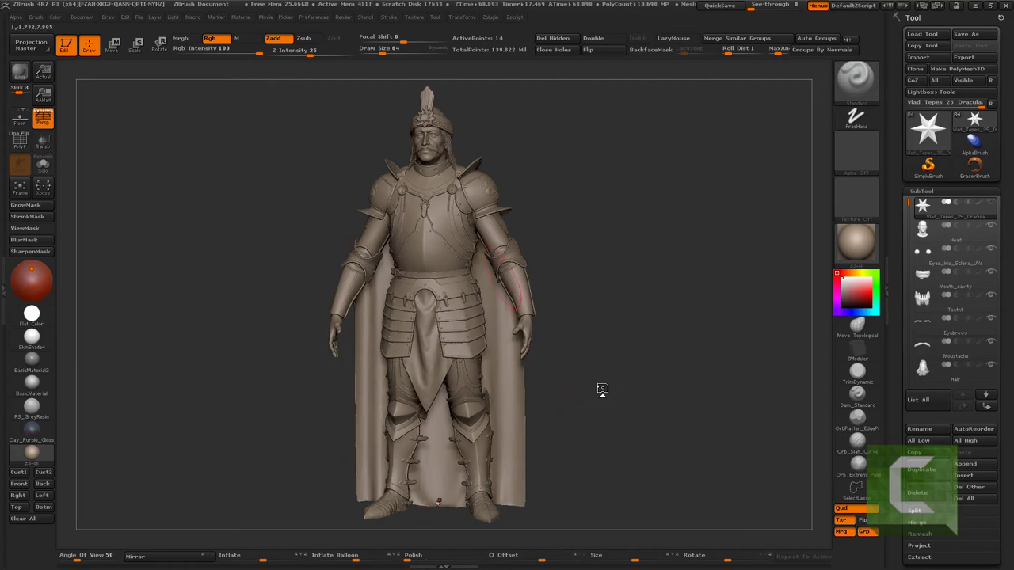
Zoom in close on the wrist cuff of the arm armour
mouse_move(600, 389)
left_mouse_down("alt")
mouse_move(600, 317)
mouse_move(586, 444)
mouse_move(544, 312)
mouse_move(379, 334)
mouse_move(340, 407)
mouse_move(349, 412)
mouse_move(453, 294)
mouse_move(482, 438)
mouse_move(507, 396)
left_mouse_up("alt")
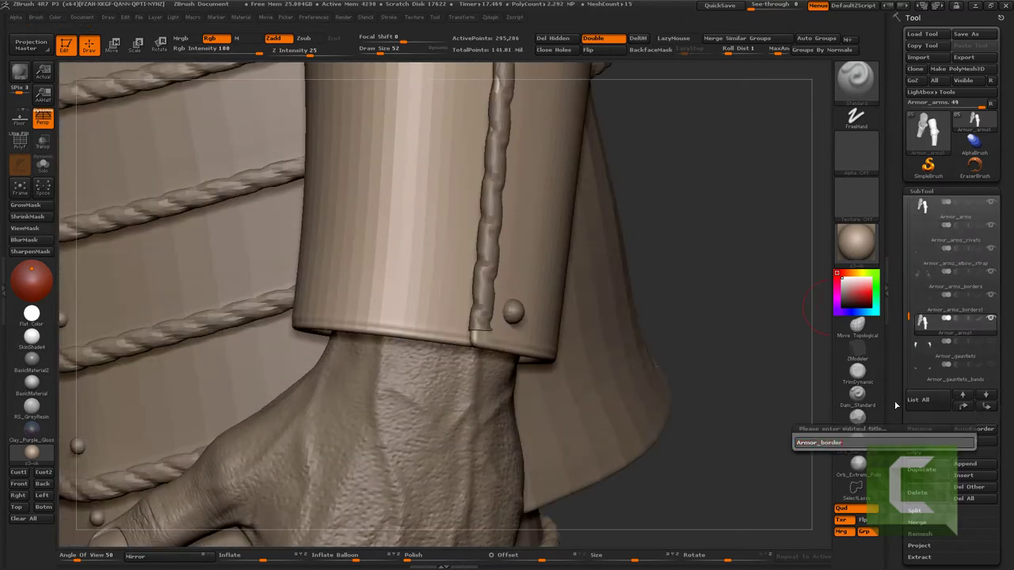
scroll(904, 342, "down", 3)
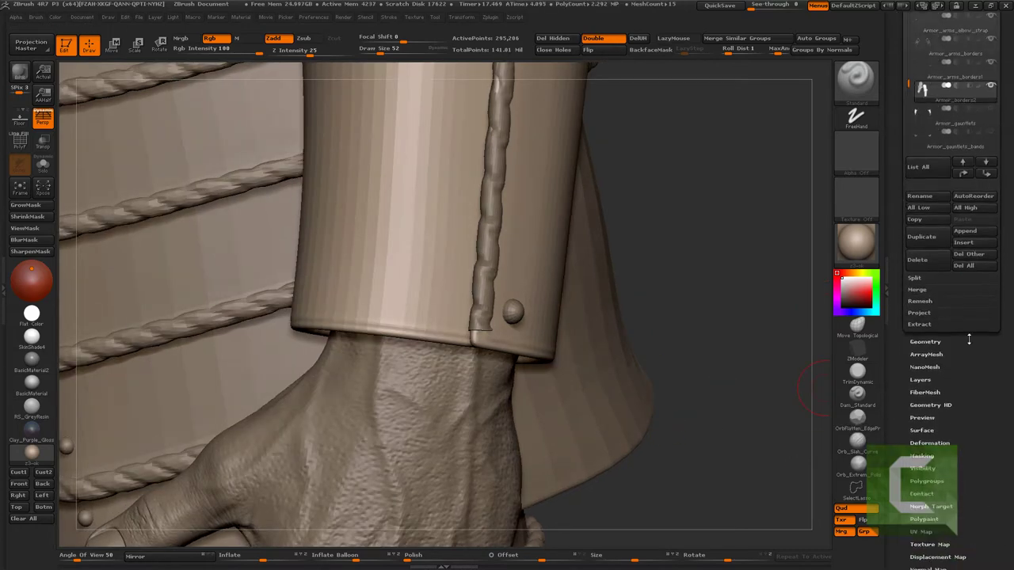
scroll(905, 342, "down", 2)
Lower the Armor_borders2 cuff to SDiv 1 and delete its higher subdivision levels
scroll(905, 342, "down", 1)
left_click(908, 342)
key("alt+s")
key("shift+f")
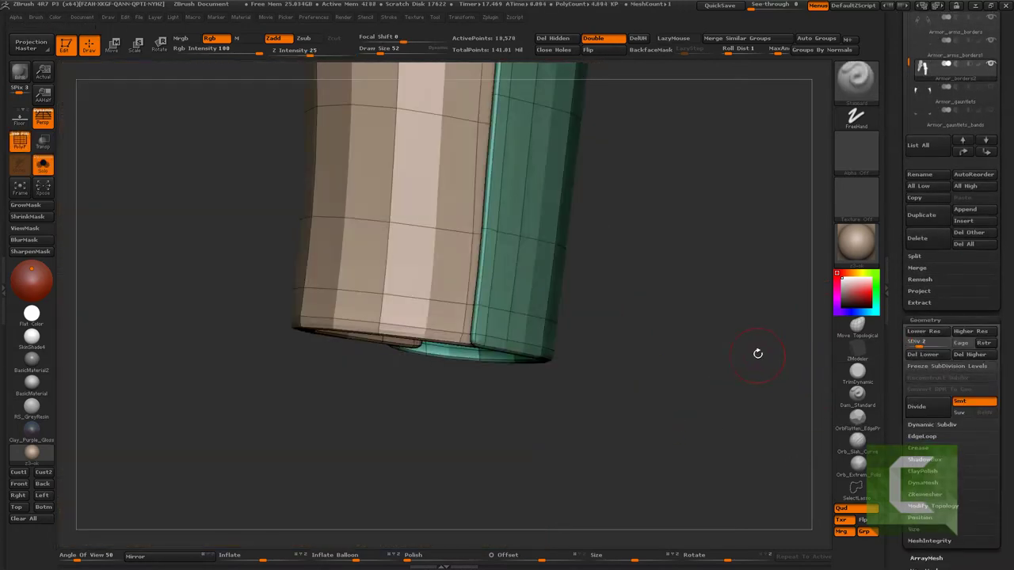
left_click(957, 356)
key("shift+f")
key("shift+f")
key("alt+s")
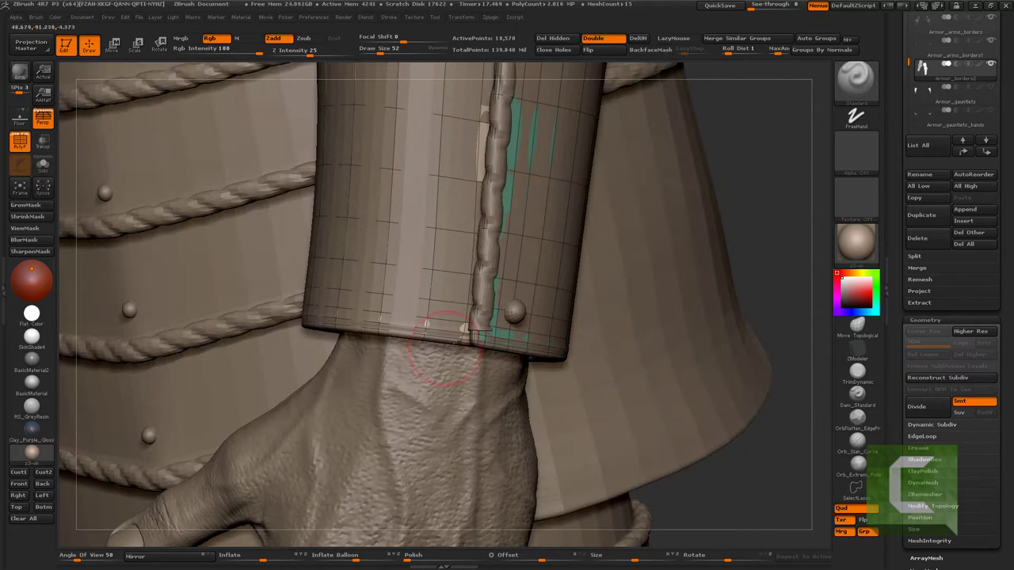
Isolate the cuff, inspect each of its polygroups, then clear the undo history
key("alt+s")
left_click(511, 317, "ctrl+shift")
left_click(539, 198, "ctrl+shift")
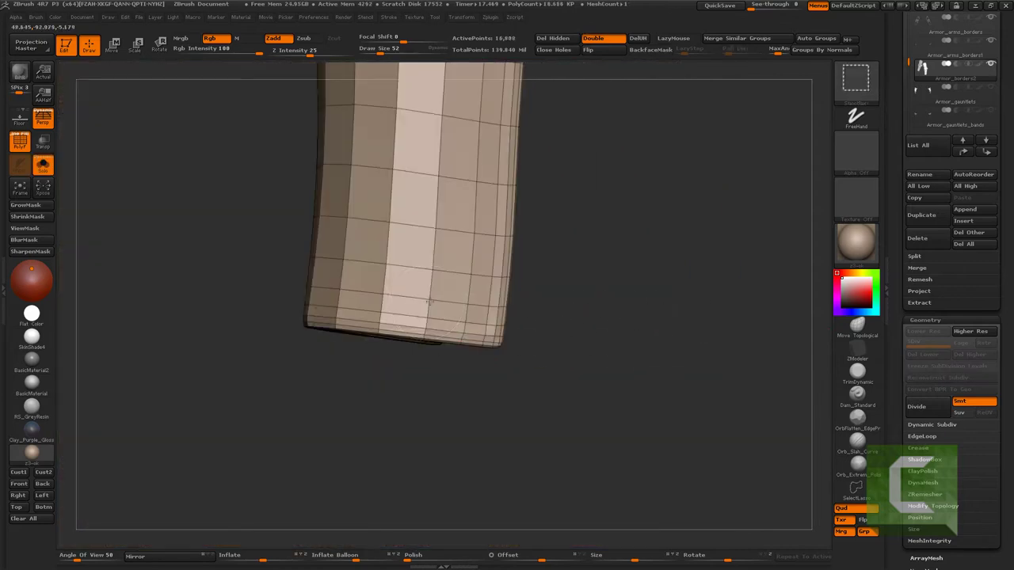
left_click_drag(603, 119, 557, 105, "ctrl+shift")
left_click(640, 39)
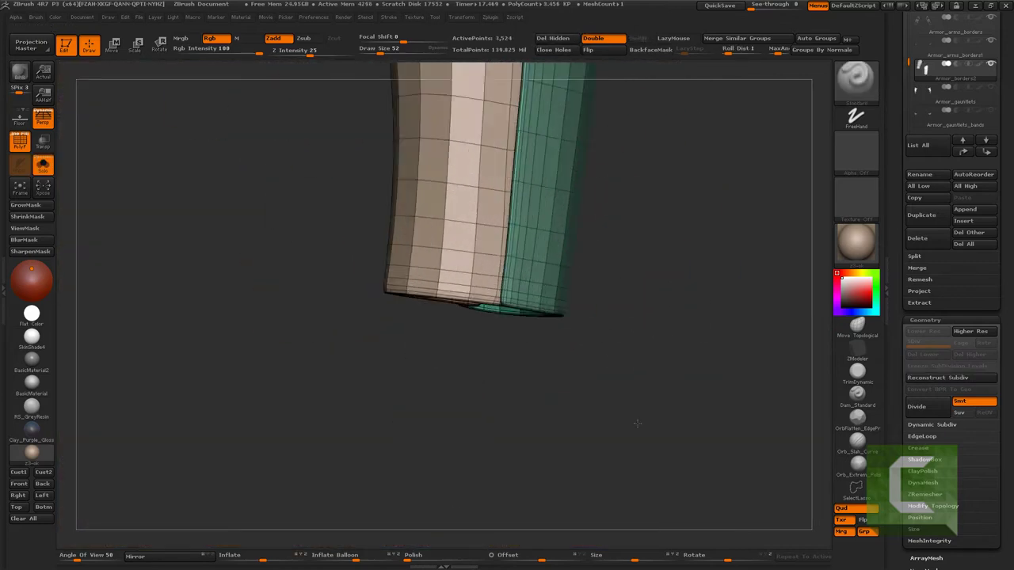
key("alt+s")
Lasso-hide the upper cuff polygons and close the holes, keeping the lower band visible
key("ctrl+shift")
key("alt+s")
key("alt+s")
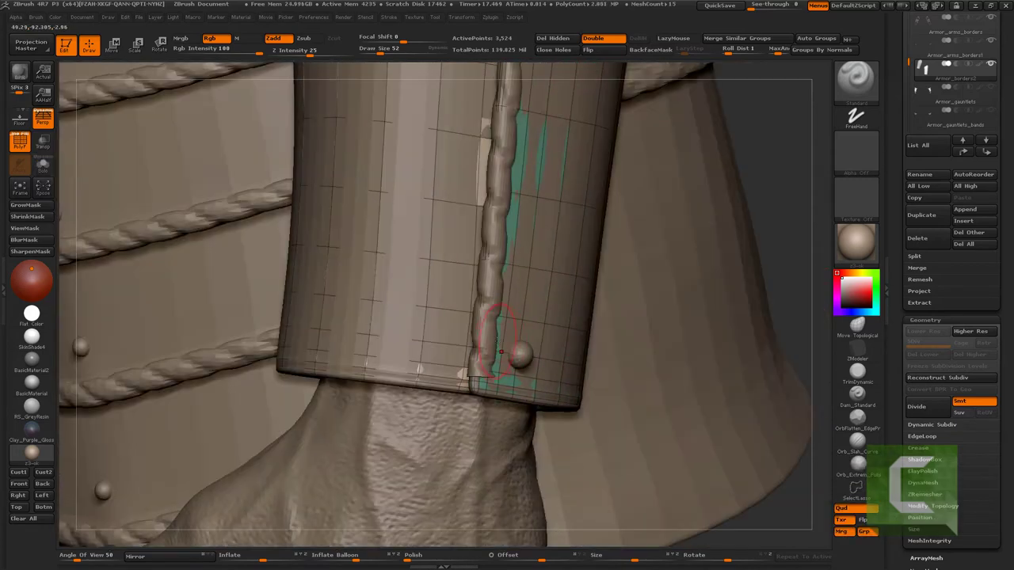
key("alt+s")
left_click(471, 336, "ctrl+alt+shift")
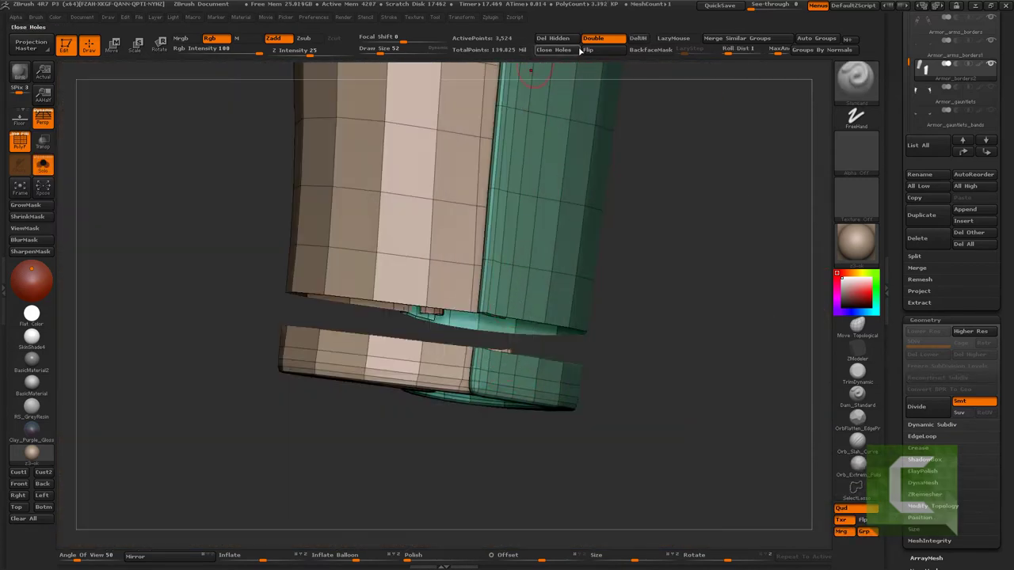
left_click(553, 49)
left_click(441, 362, "ctrl+shift")
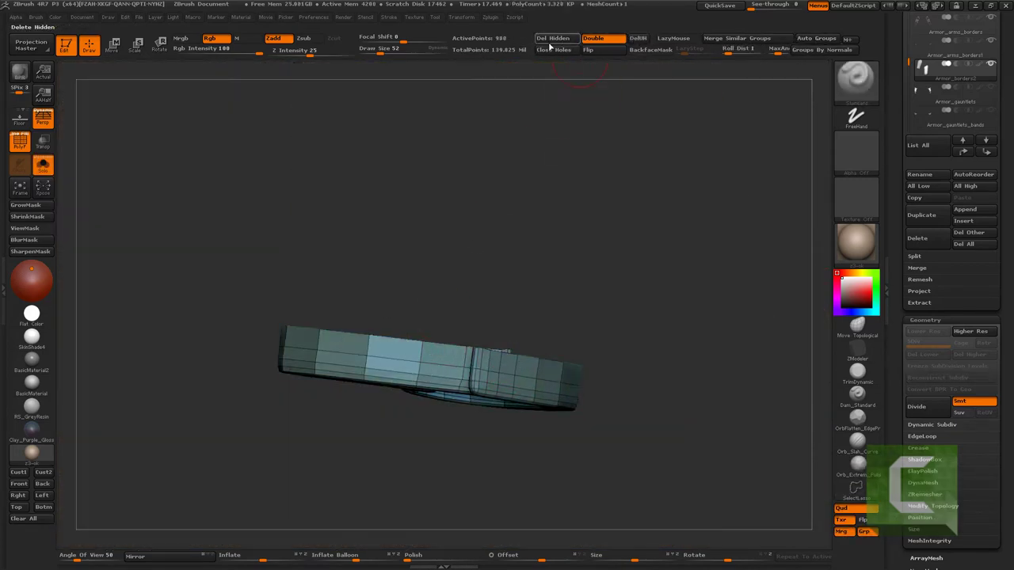
key("alt+s")
Delete the hidden upper polygons and inspect the remaining thin ring band
key("alt+s")
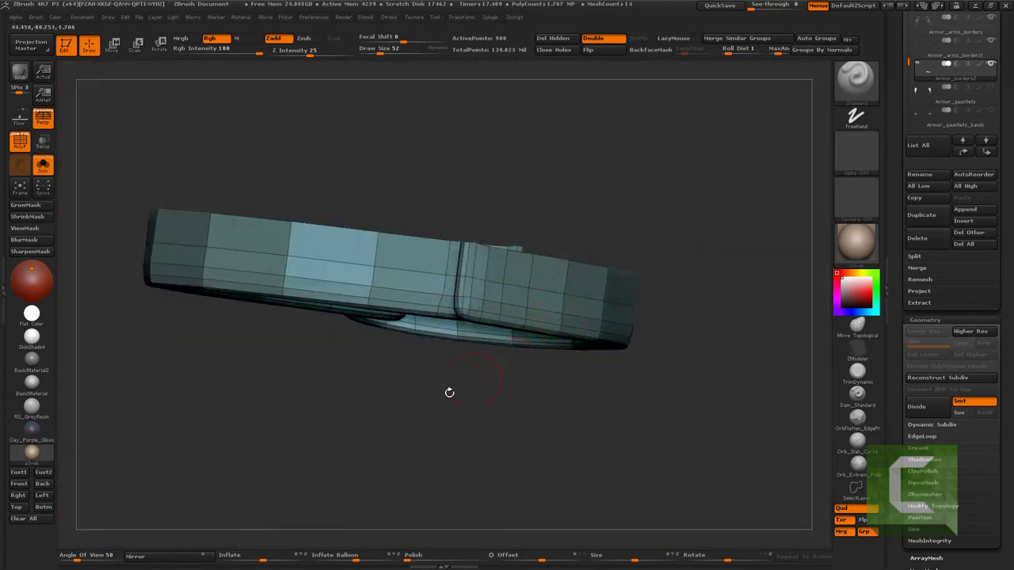
mouse_move(452, 331)
left_mouse_down()
mouse_move(476, 372)
mouse_move(476, 270)
mouse_move(441, 250)
left_mouse_up()
key("alt+s")
key("alt+s")
left_click(553, 38)
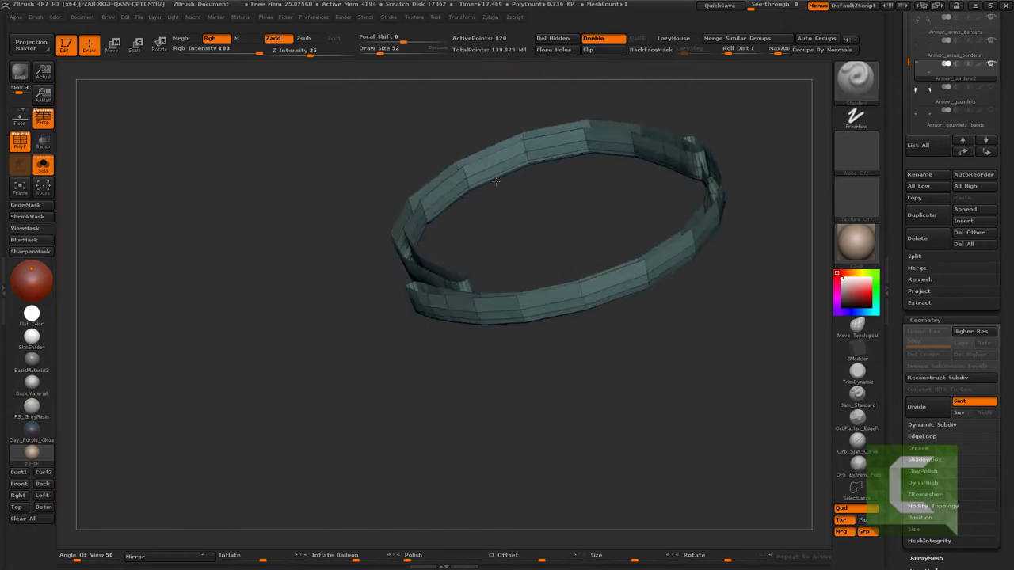
left_click_drag(507, 127, 562, 220)
key("alt+s")
key("alt+s")
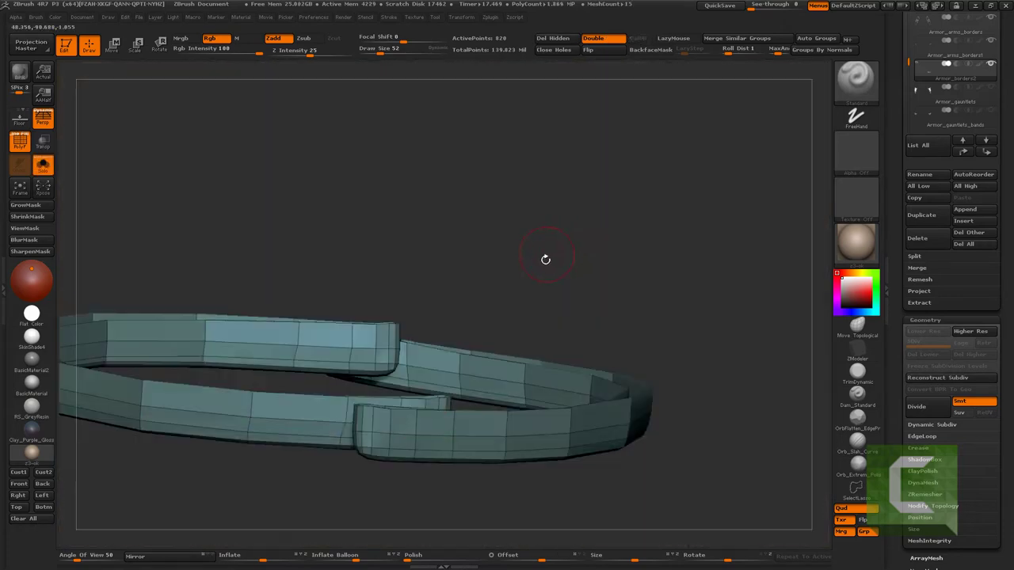
left_click_drag(543, 261, 595, 226)
key("alt+s")
Insert an edge loop around the band with ZModeler's Insert EdgeLoop action
left_click(857, 348)
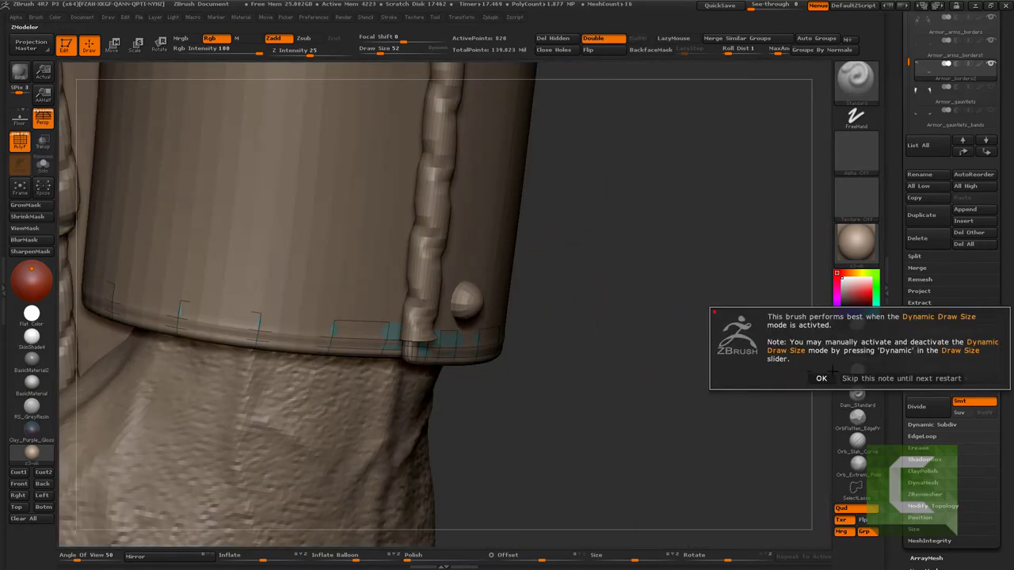
key("space")
left_click(333, 326)
left_click(334, 326)
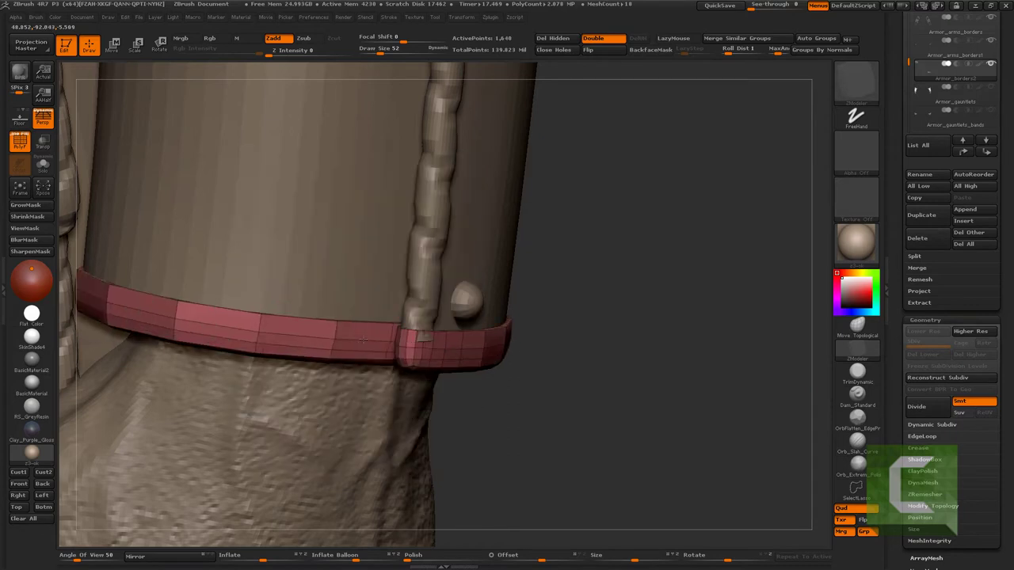
key("alt+s")
left_click_drag(555, 237, 625, 264)
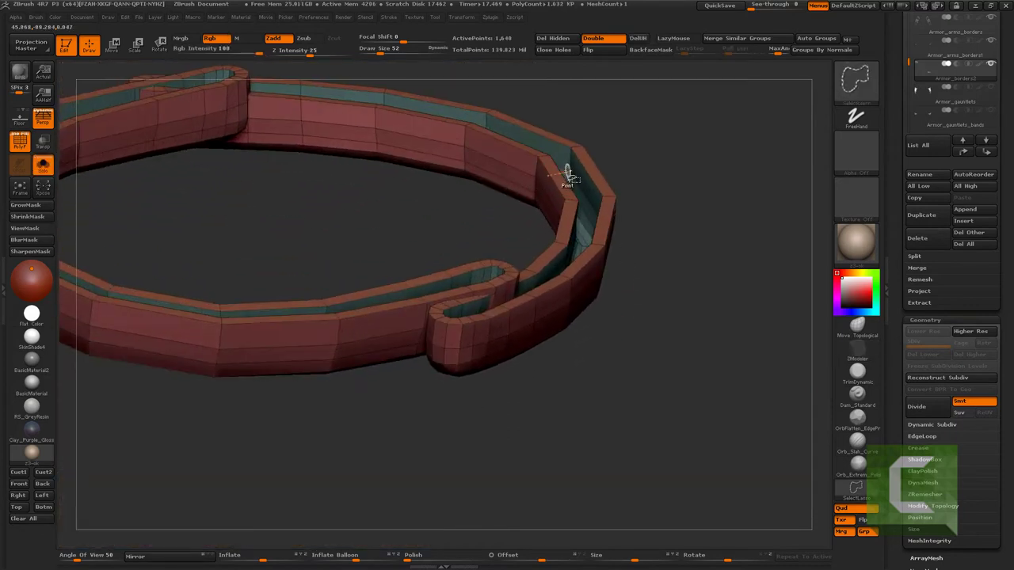
key("ctrl+z")
mouse_move(593, 184)
left_mouse_down()
mouse_move(690, 169)
mouse_move(621, 275)
left_mouse_up()
key("ctrl+shift+z")
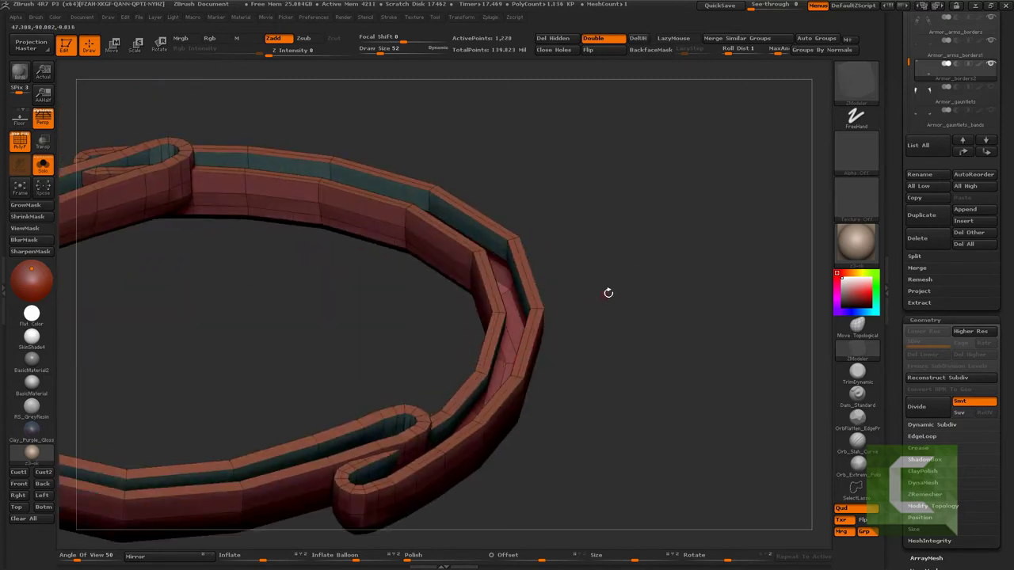
Turn off Double-sided display on the isolated band
key("alt+s")
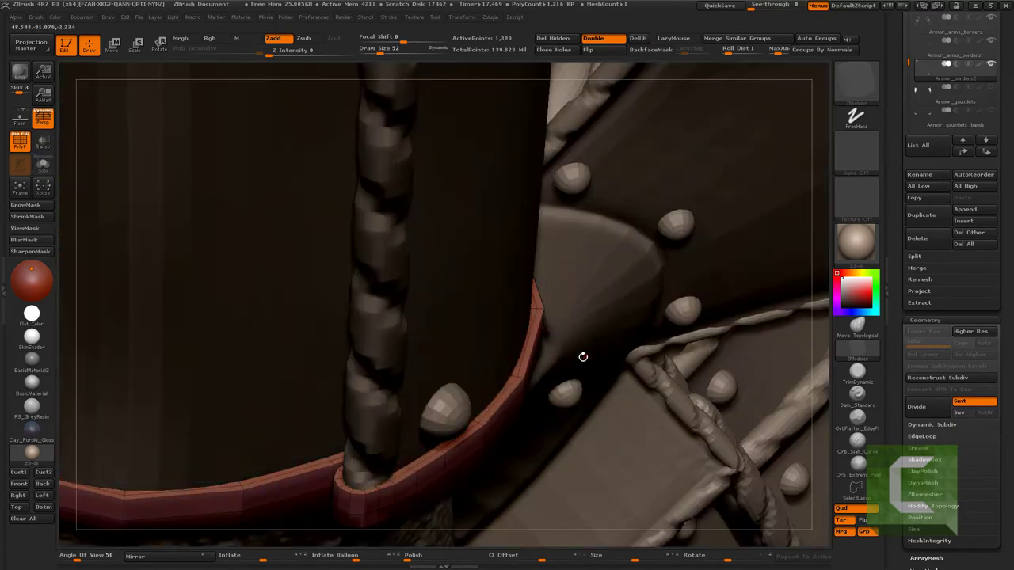
key("alt+s")
left_click(595, 38)
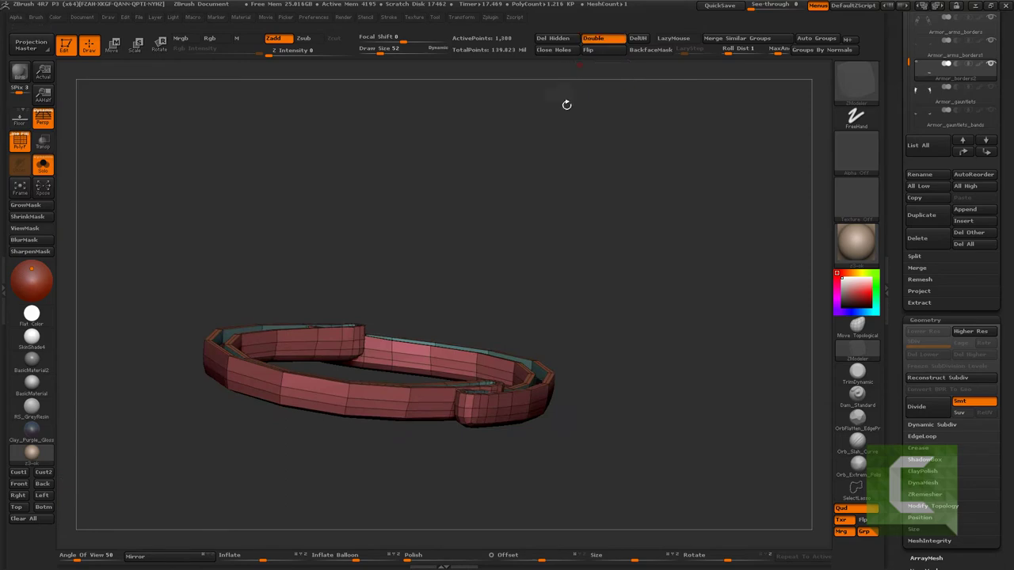
left_click_drag(566, 105, 633, 142)
Hide the left band so only one band remains to send to 3ds Max
key("alt+s")
mouse_move(713, 158)
left_mouse_down()
mouse_move(775, 186)
mouse_move(634, 324)
left_mouse_up()
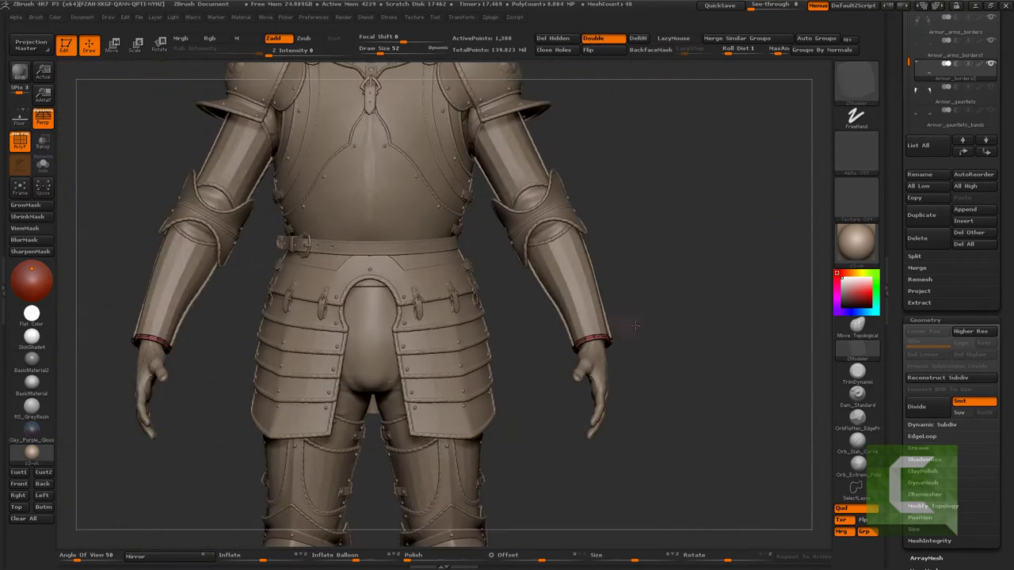
key("alt+s")
left_click_drag(251, 372, 255, 377, "ctrl+alt+shift")
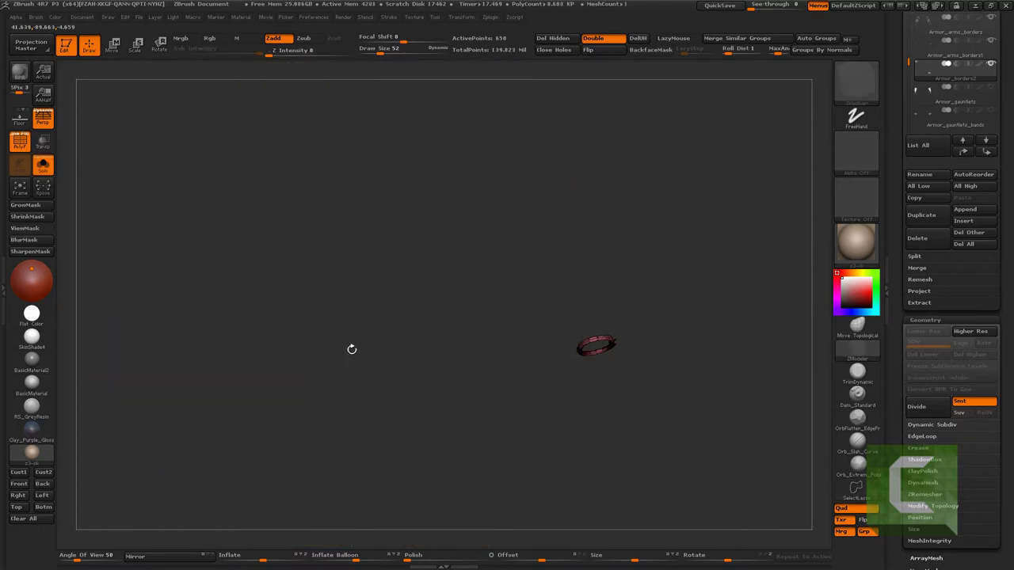
scroll(951, 119, "up", 5)
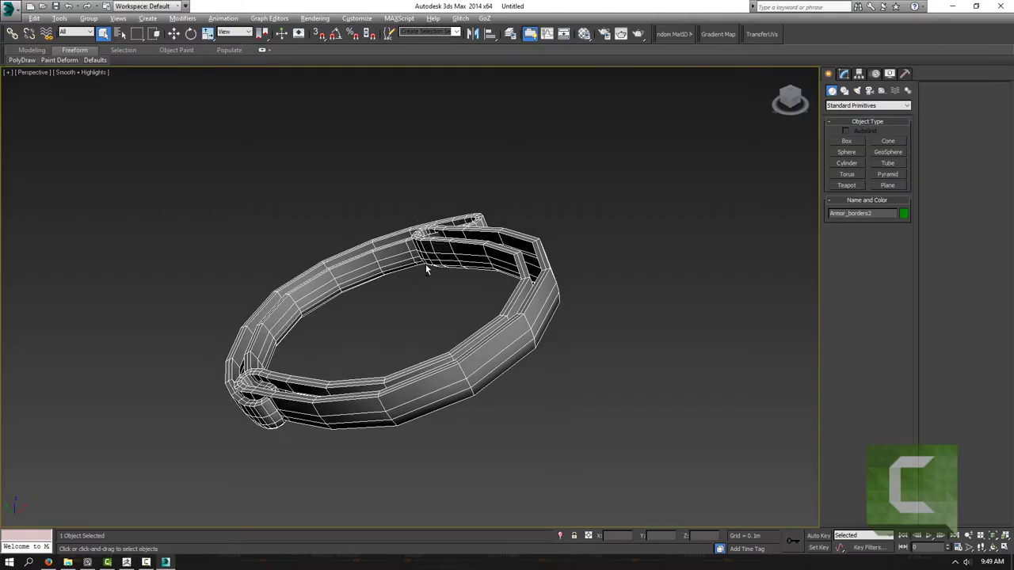
Add an Unwrap UVW modifier to the ring and position the UV editor window
mouse_move(426, 263)
middle_mouse_down("alt")
mouse_move(324, 302)
mouse_move(603, 68)
middle_mouse_up("alt")
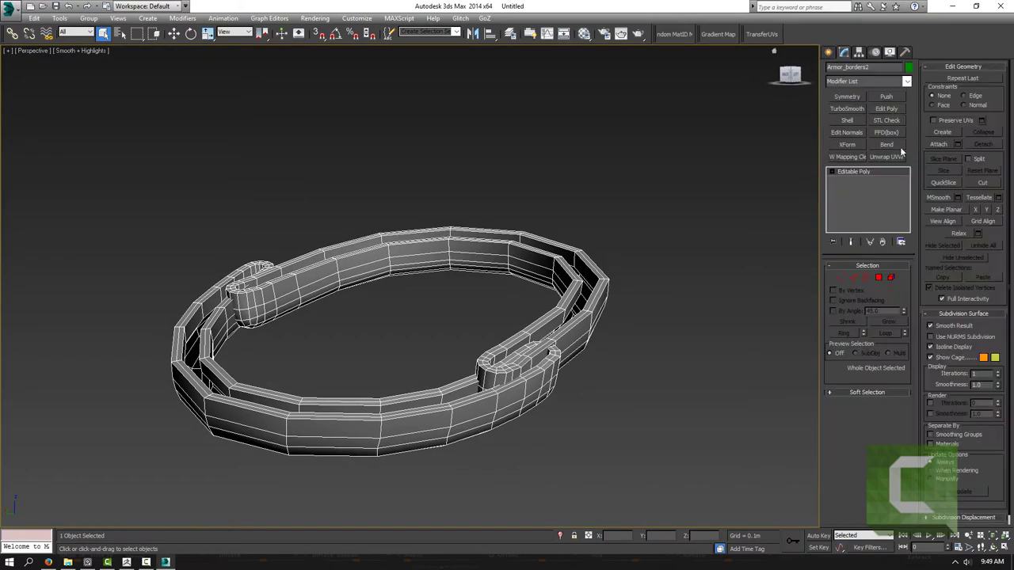
left_click(865, 388)
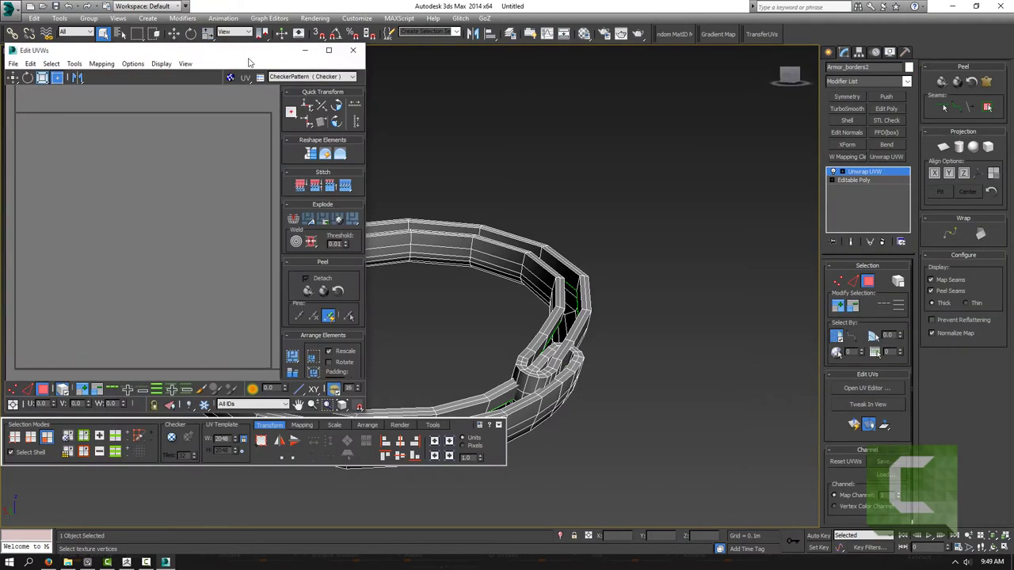
left_click_drag(248, 62, 256, 63)
mouse_move(468, 369)
middle_mouse_down("alt")
mouse_move(509, 245)
mouse_move(466, 197)
mouse_move(309, 320)
middle_mouse_up("alt")
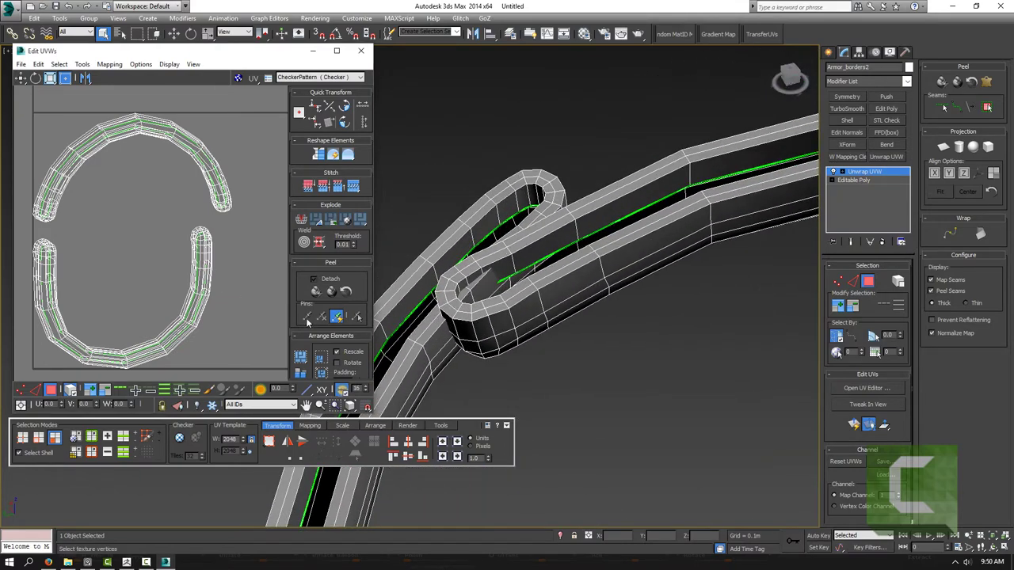
scroll(479, 266, "up", 2)
scroll(479, 266, "up", 2)
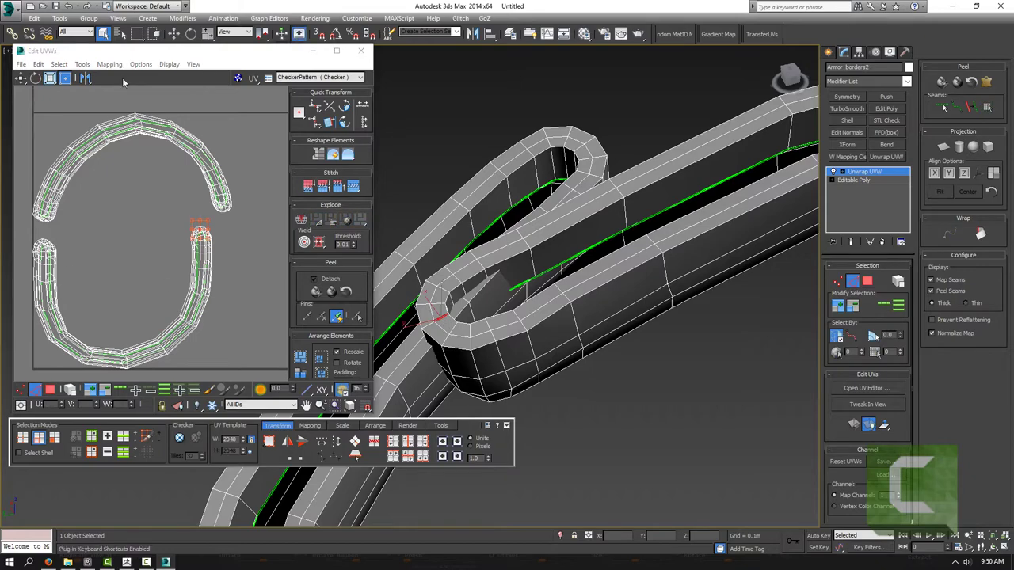
left_click_drag(127, 50, 119, 62)
mouse_move(420, 285)
middle_mouse_down("alt")
mouse_move(509, 339)
mouse_move(882, 308)
middle_mouse_up("alt")
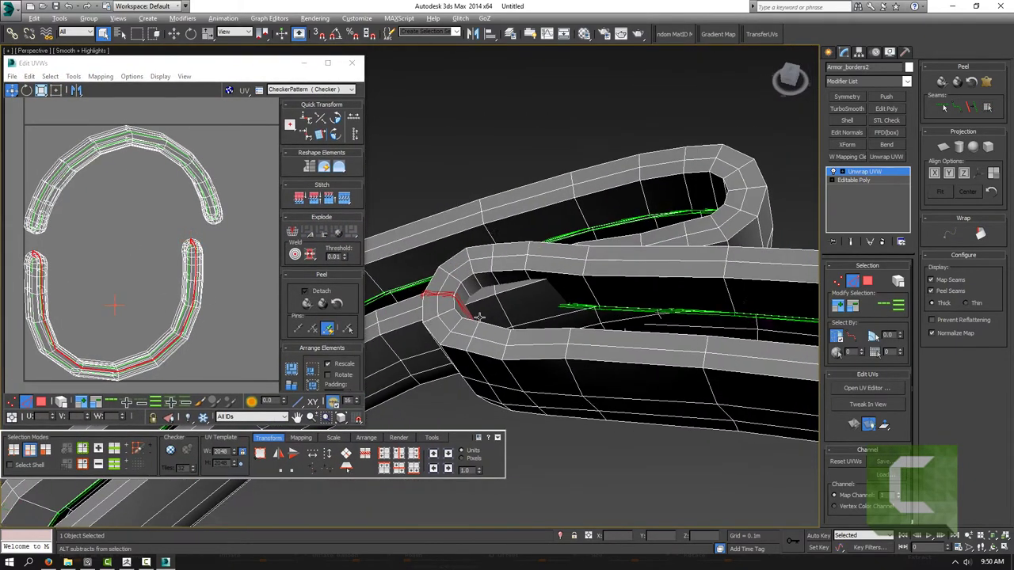
Switch the viewport to wireframe with F3 and select seam edges on the ring loop
key("F3")
left_click_drag(598, 400, 477, 284)
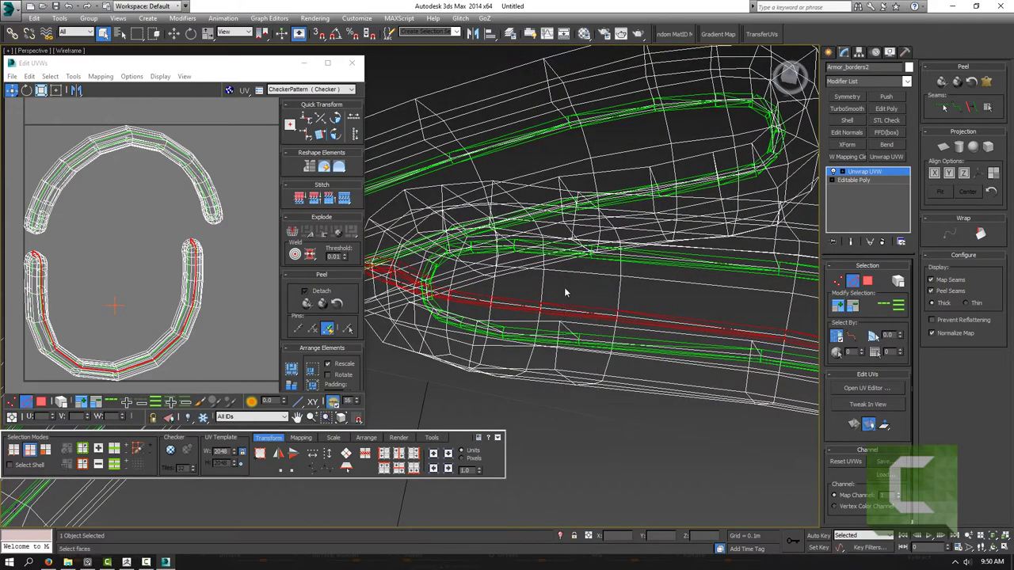
middle_click_drag(565, 292, 820, 337, "alt")
scroll(619, 344, "down", 3)
middle_click_drag(619, 344, 603, 261, "alt")
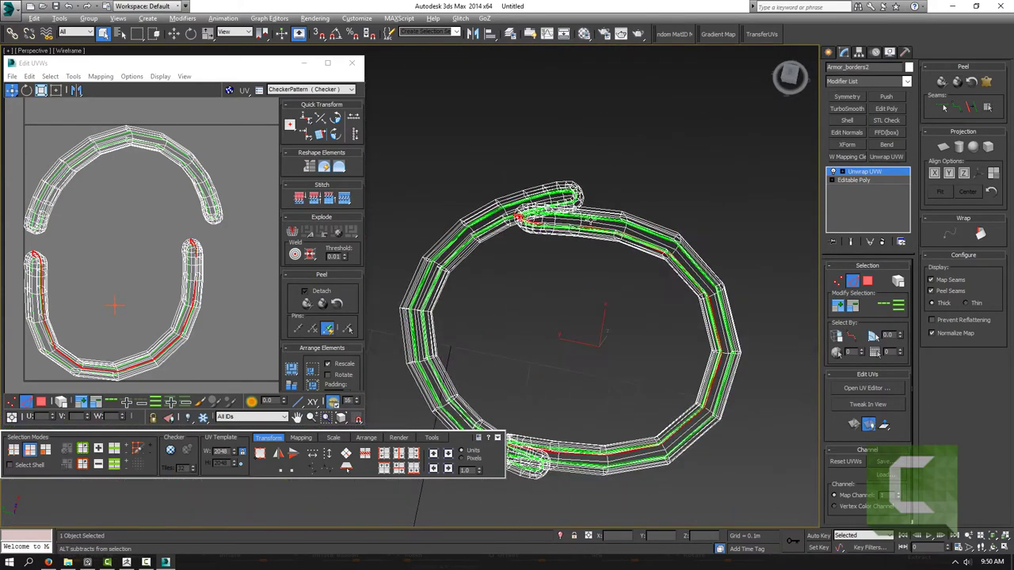
scroll(640, 487, "up", 5)
middle_click_drag(640, 488, 602, 444, "alt")
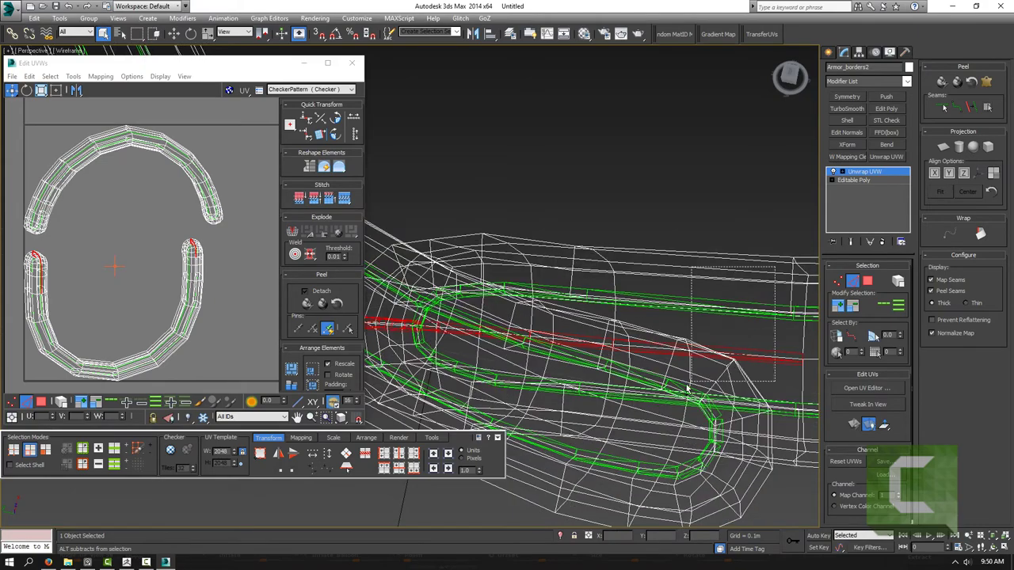
Clear the selected seam edges and review the tube end in wireframe
right_click(130, 248)
left_click(90, 267)
middle_click_drag(555, 333, 527, 243, "alt")
key("F3")
key("F3")
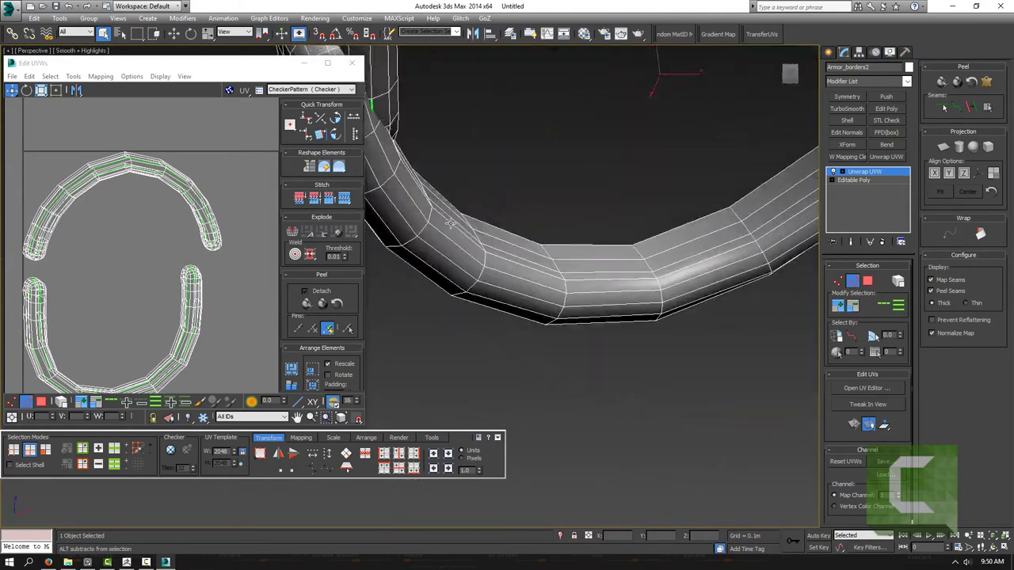
scroll(108, 231, "up", 3)
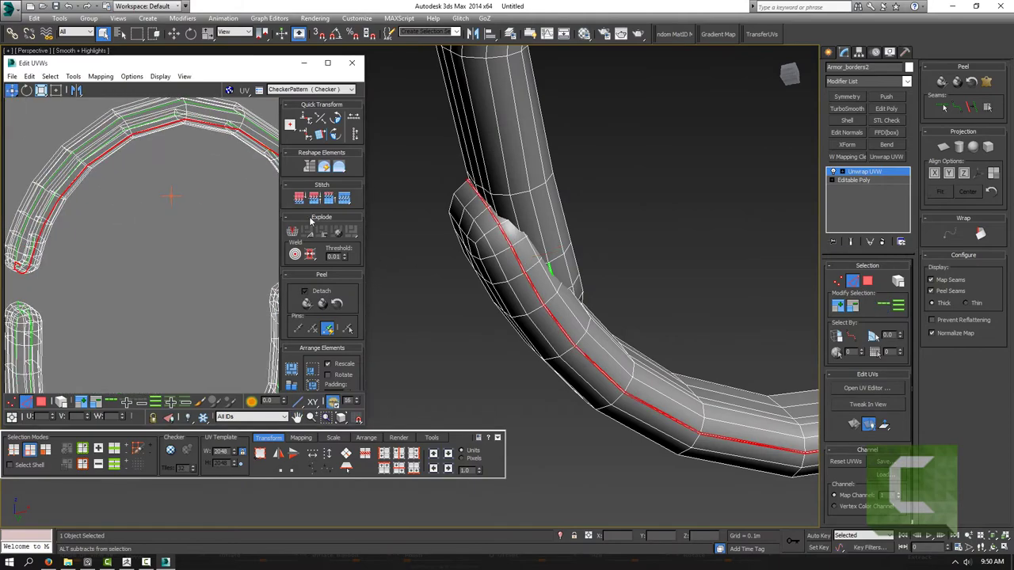
mouse_move(555, 349)
middle_mouse_down("alt")
mouse_move(582, 362)
mouse_move(460, 235)
mouse_move(491, 167)
mouse_move(483, 220)
middle_mouse_up("alt")
key("F3")
left_click_drag(484, 221, 715, 378)
middle_click_drag(404, 317, 593, 291, "alt")
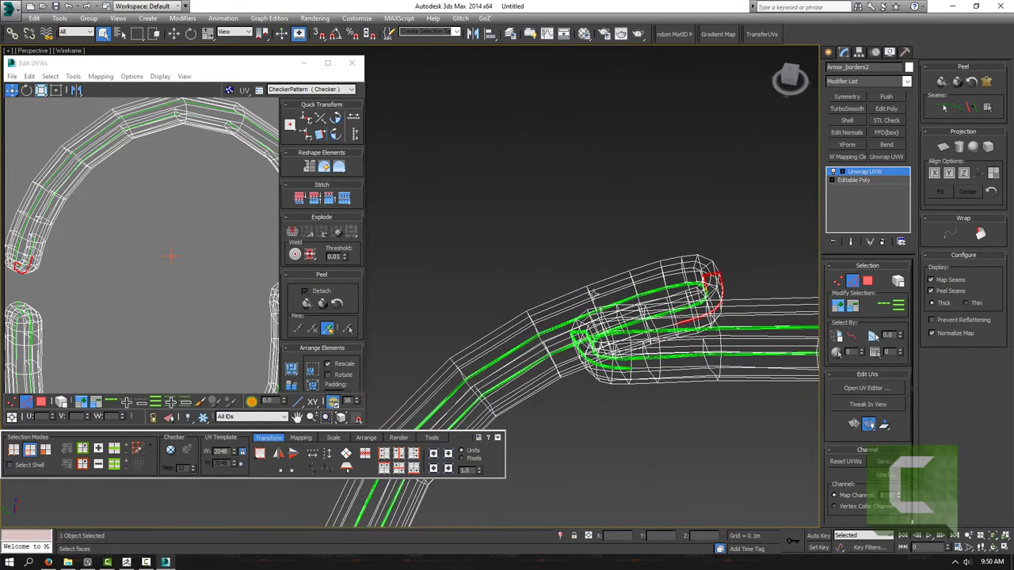
middle_click_drag(187, 324, 181, 304)
left_click(107, 214)
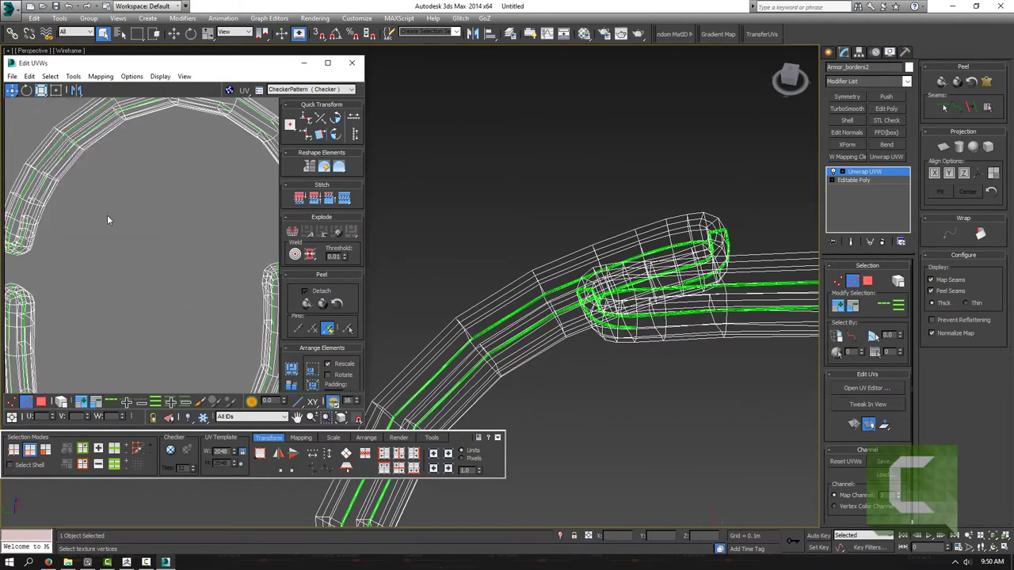
Peel the tube's UVs into two flat strips laid inside the UV square
left_click(306, 304)
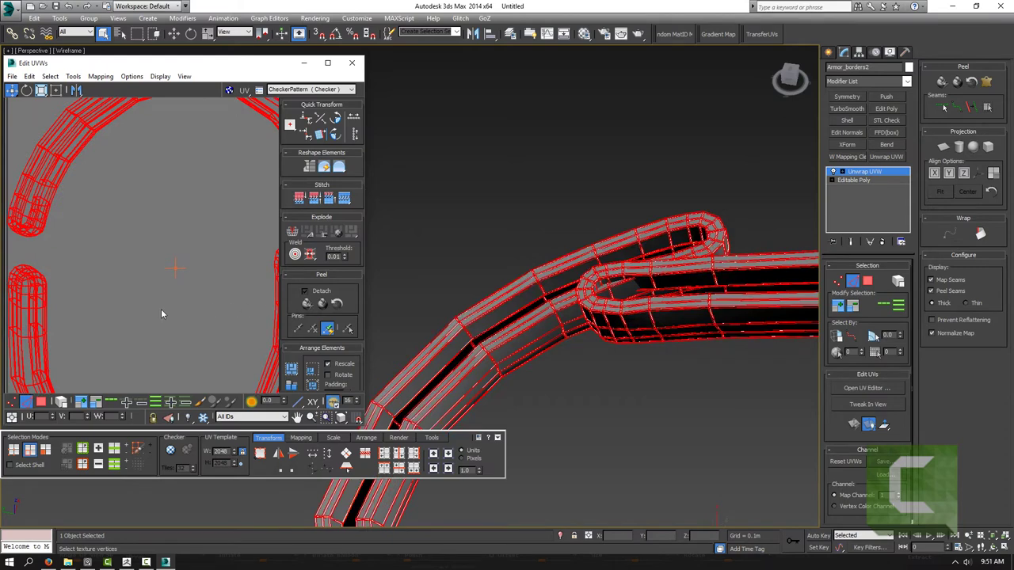
left_click(162, 314)
left_click(307, 305)
left_click(157, 280)
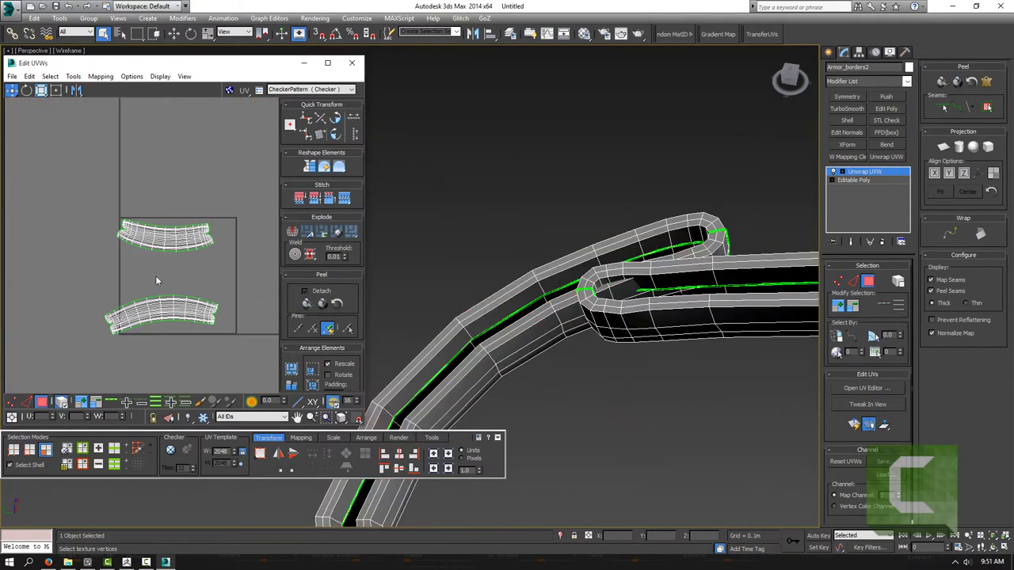
left_click(307, 304)
left_click(190, 269)
Pick a UV edge near the notch at the strip's left end
scroll(188, 265, "up", 3)
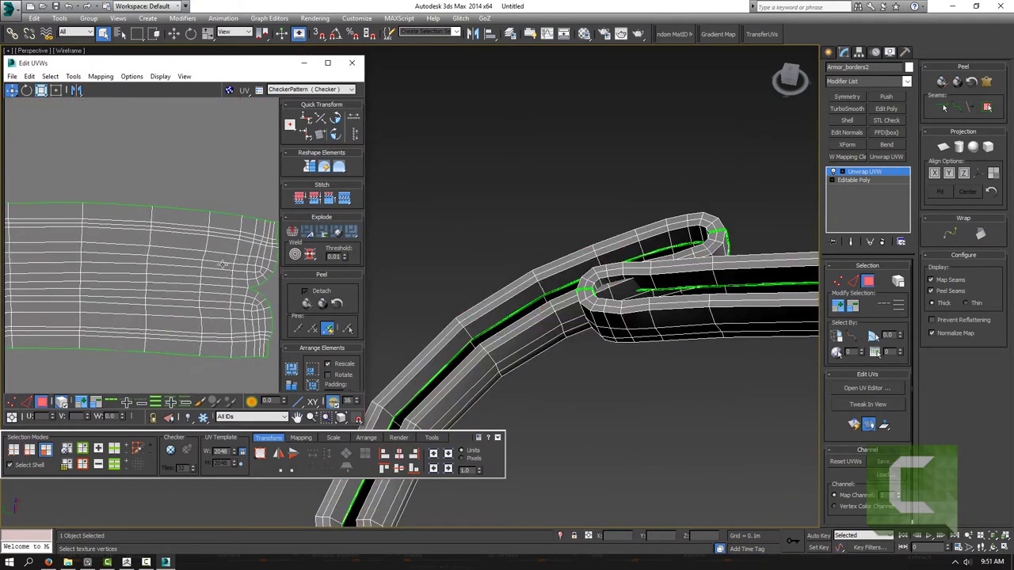
scroll(188, 265, "up", 2)
scroll(189, 267, "down", 2)
scroll(170, 254, "down", 3)
scroll(203, 290, "up", 4)
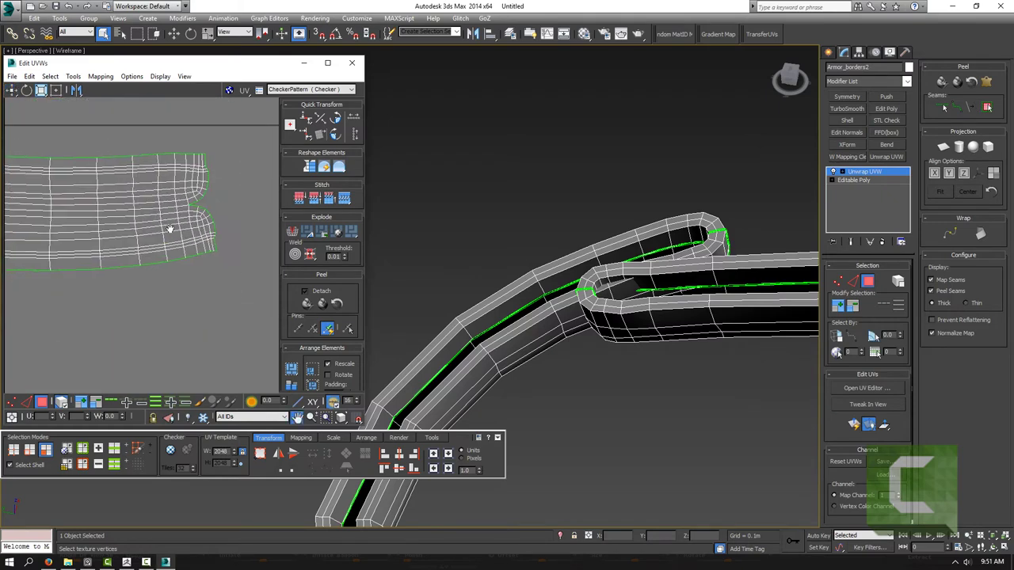
middle_click_drag(170, 227, 258, 266)
scroll(142, 262, "up", 2)
scroll(143, 264, "up", 2)
key("2")
left_click(143, 266)
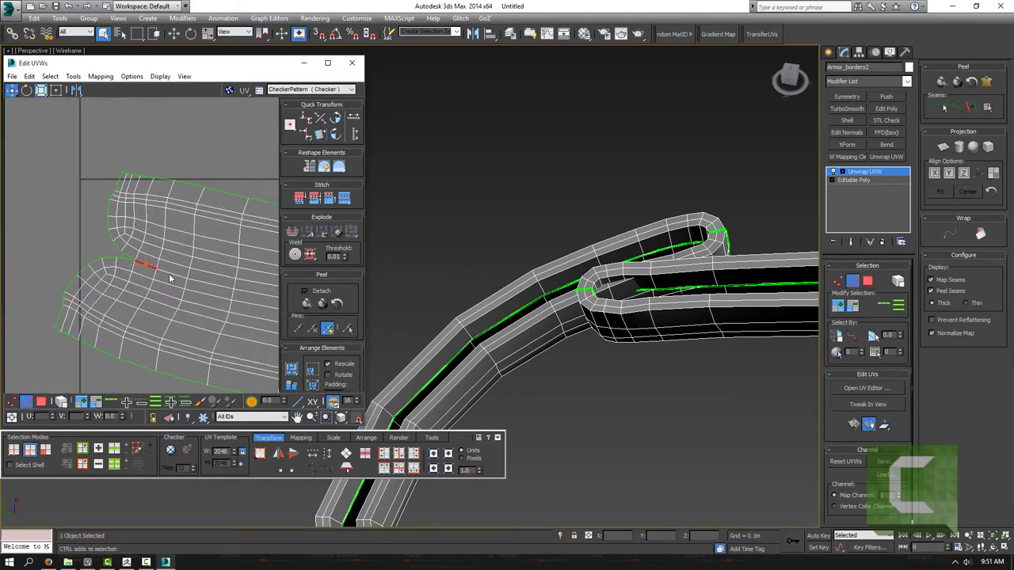
Switch to UV polygon selection and peel the strips into curved shells
scroll(169, 279, "down", 4)
scroll(183, 285, "up", 4)
scroll(184, 278, "down", 3)
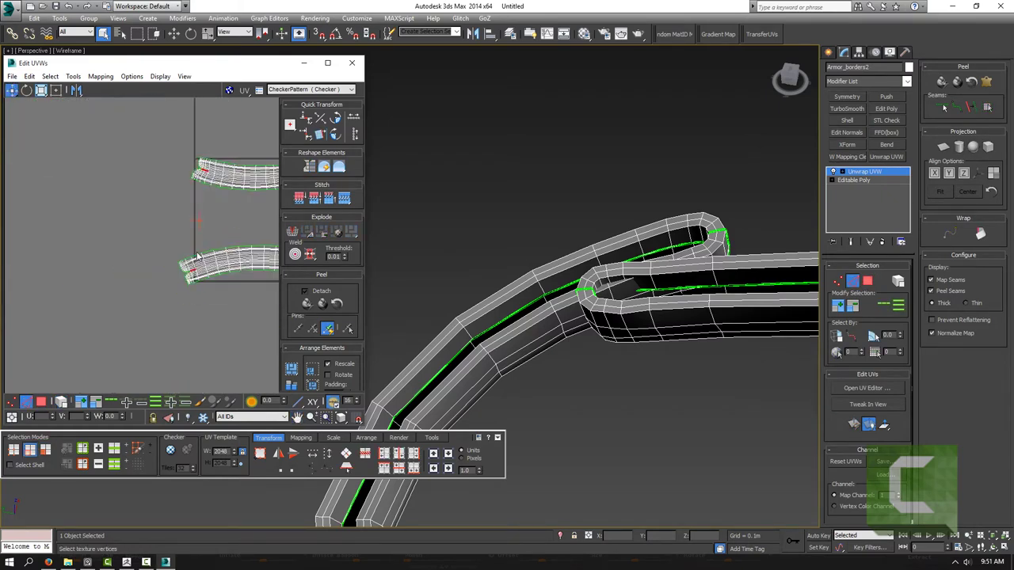
scroll(182, 270, "up", 2)
scroll(182, 269, "up", 2)
scroll(175, 213, "down", 3)
scroll(190, 293, "up", 3)
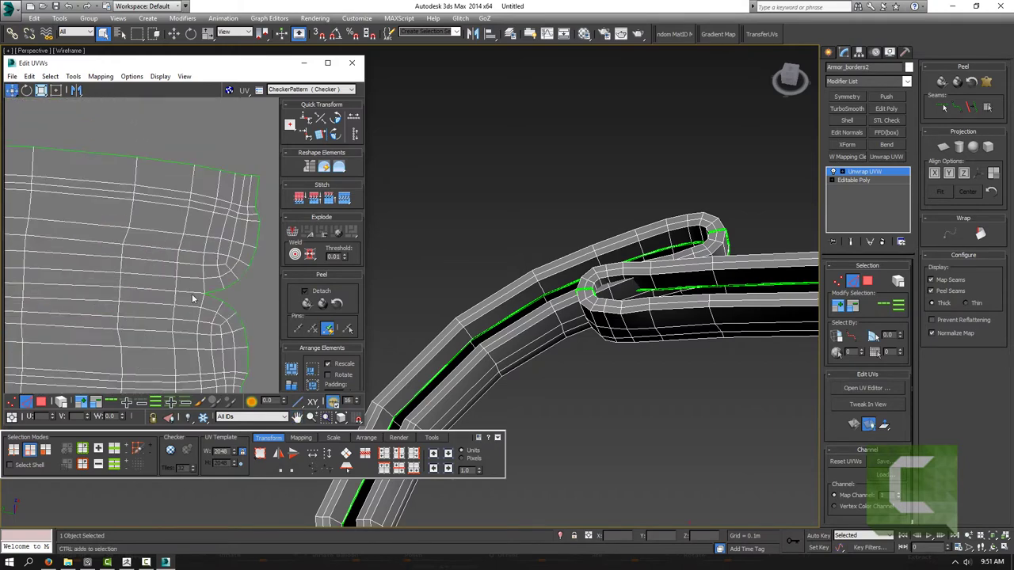
right_click(193, 294)
left_click(188, 296)
left_click(308, 309)
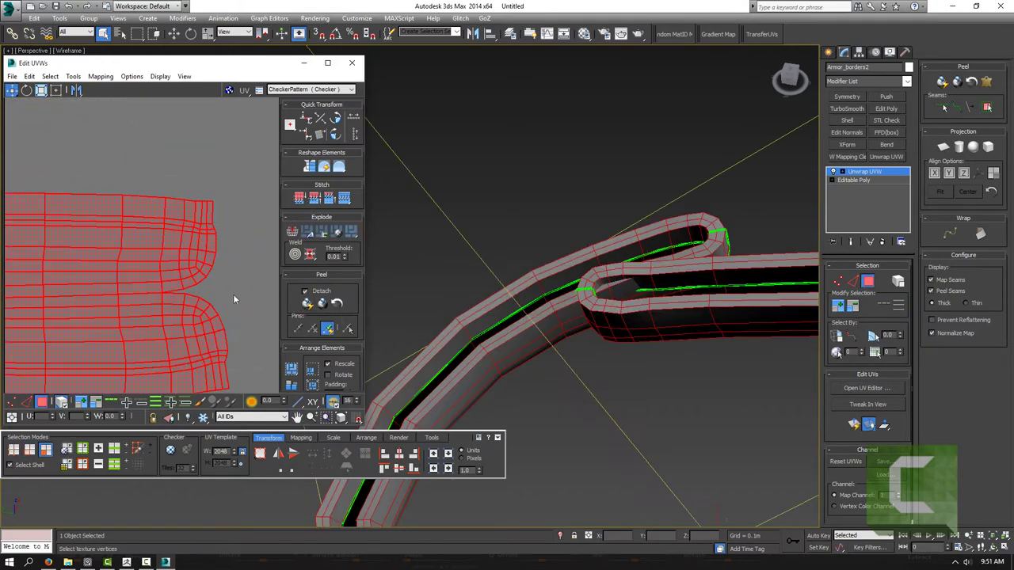
left_click(73, 76)
Open the Relax tool and display the numbered checker texture on the ring
left_click(28, 253)
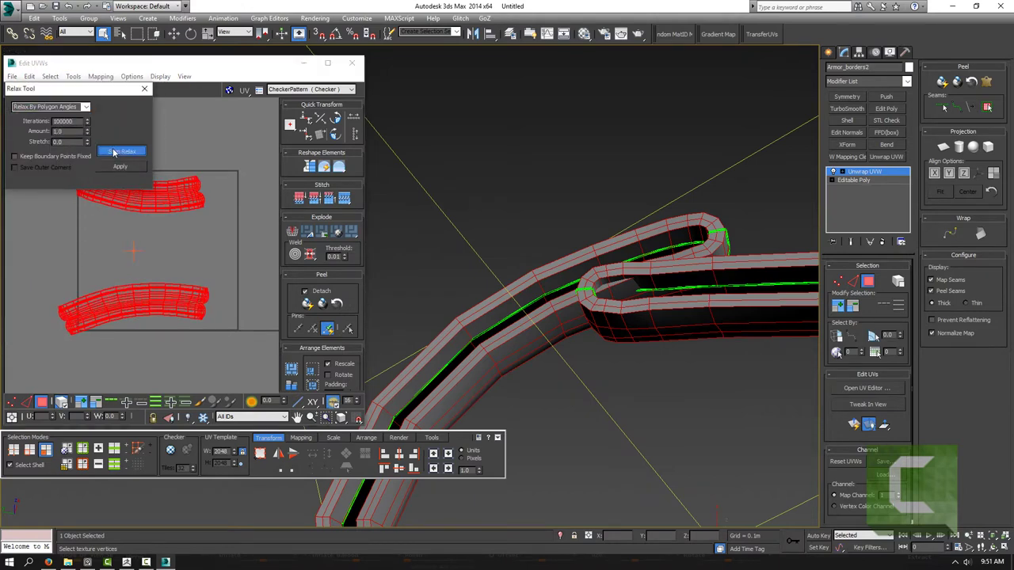
mouse_move(103, 93)
left_mouse_down()
mouse_move(518, 114)
mouse_move(465, 66)
left_mouse_up()
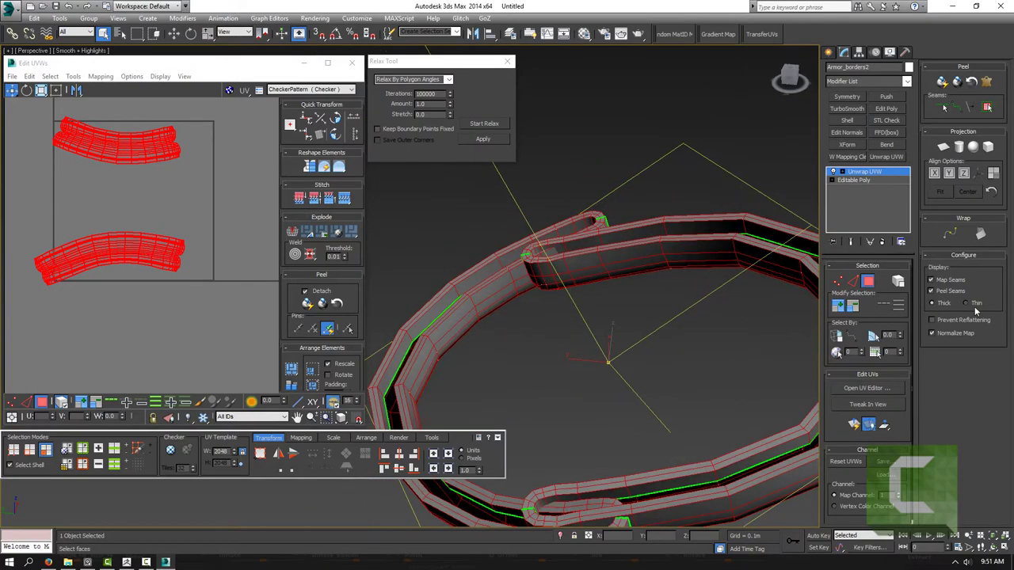
mouse_move(596, 319)
middle_mouse_down("alt")
mouse_move(554, 301)
mouse_move(602, 307)
middle_mouse_up("alt")
left_click(170, 450)
Move the lower UV shell down-left and rotate the top shell
mouse_move(111, 253)
left_mouse_down()
mouse_move(79, 297)
mouse_move(130, 277)
left_mouse_up()
key("e")
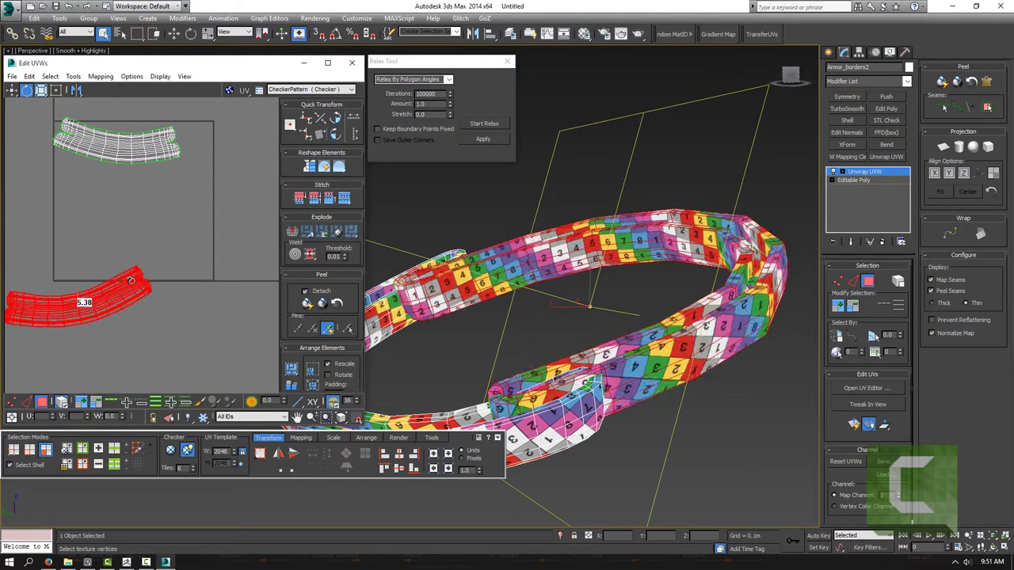
middle_click_drag(586, 309, 626, 301, "alt")
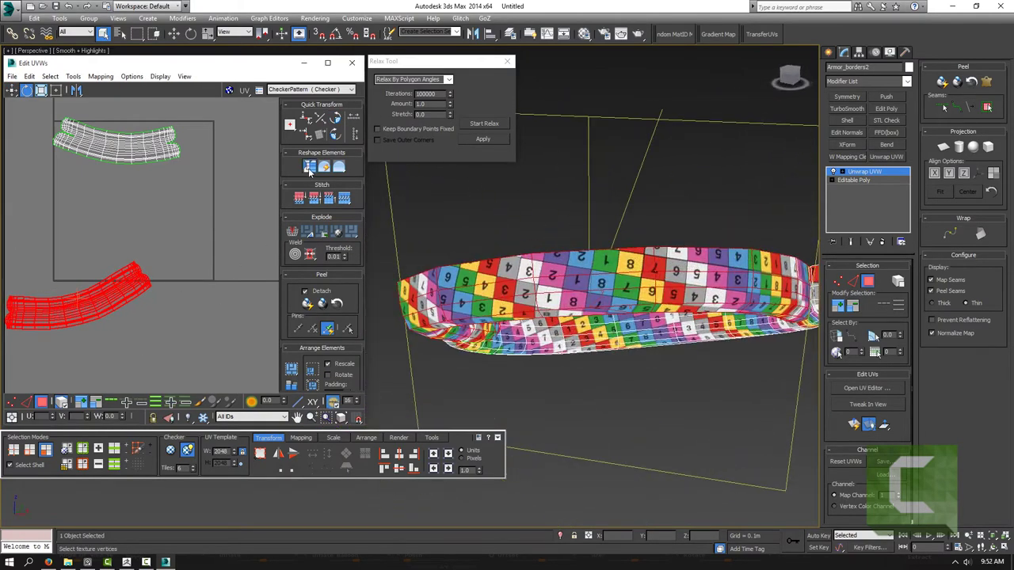
left_click(166, 167)
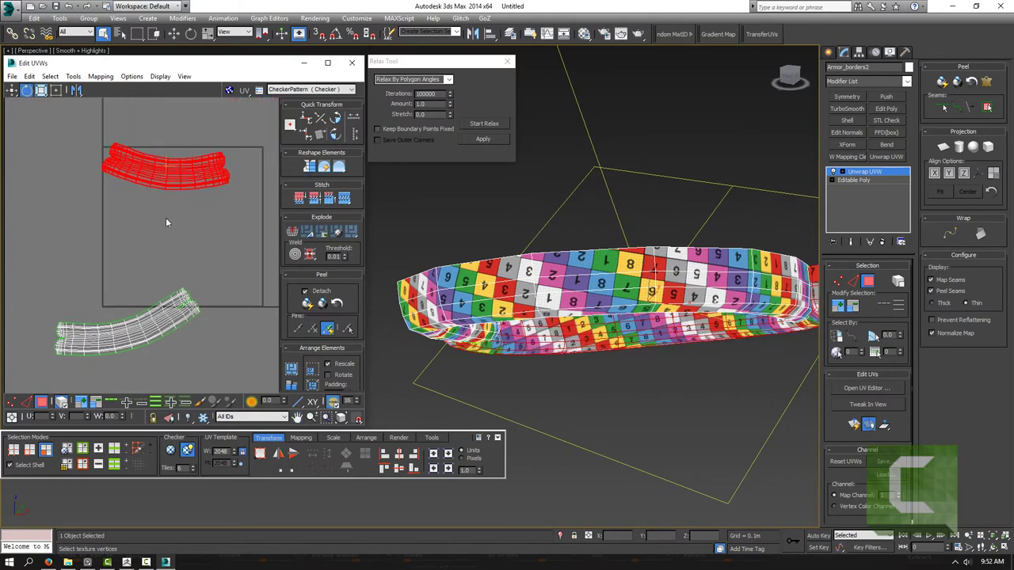
mouse_move(165, 223)
middle_mouse_down("alt")
mouse_move(545, 328)
mouse_move(513, 309)
mouse_move(536, 299)
mouse_move(490, 366)
middle_mouse_up("alt")
scroll(545, 328, "up", 3)
scroll(182, 293, "up", 2)
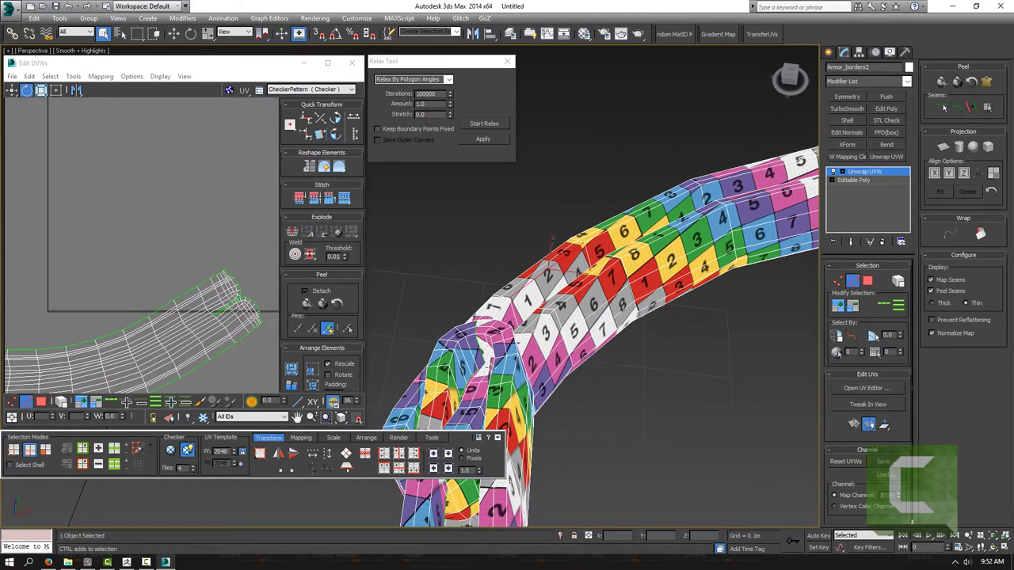
scroll(167, 314, "down", 3)
Spread the shells apart, then run and stop Relax by polygon angles
right_click(188, 233)
left_click(179, 269)
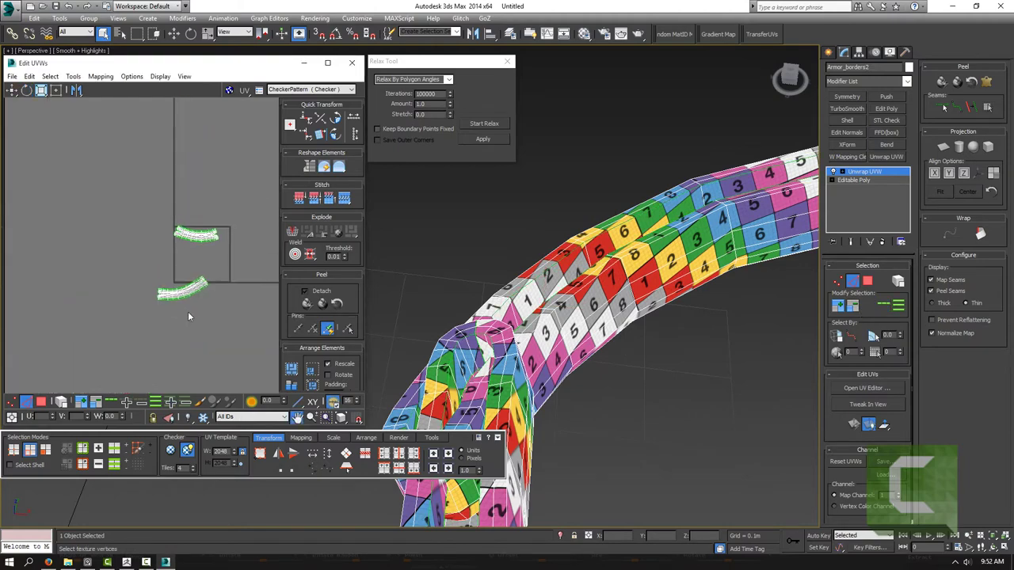
left_click(186, 290)
left_click(307, 303)
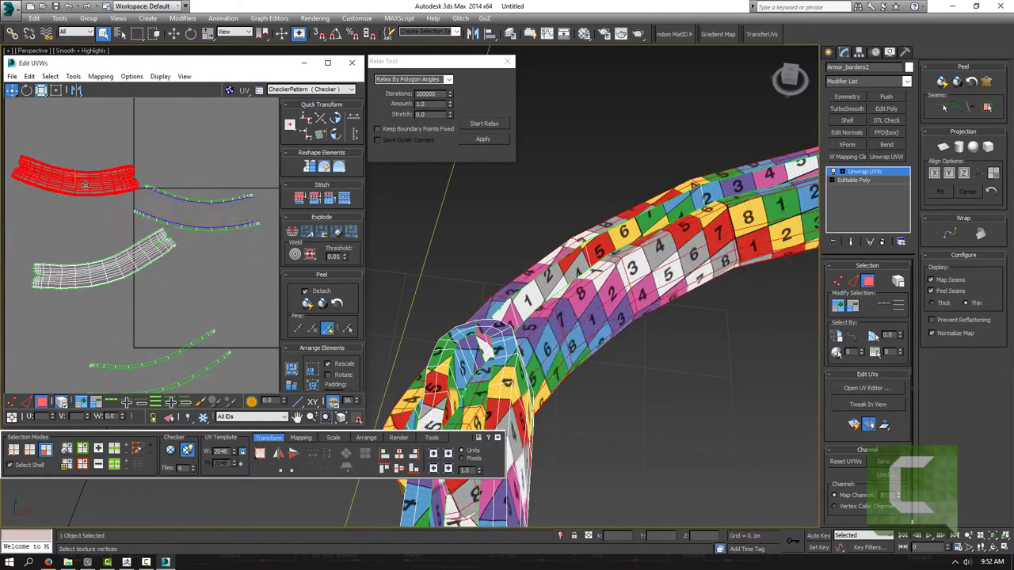
left_click(483, 124)
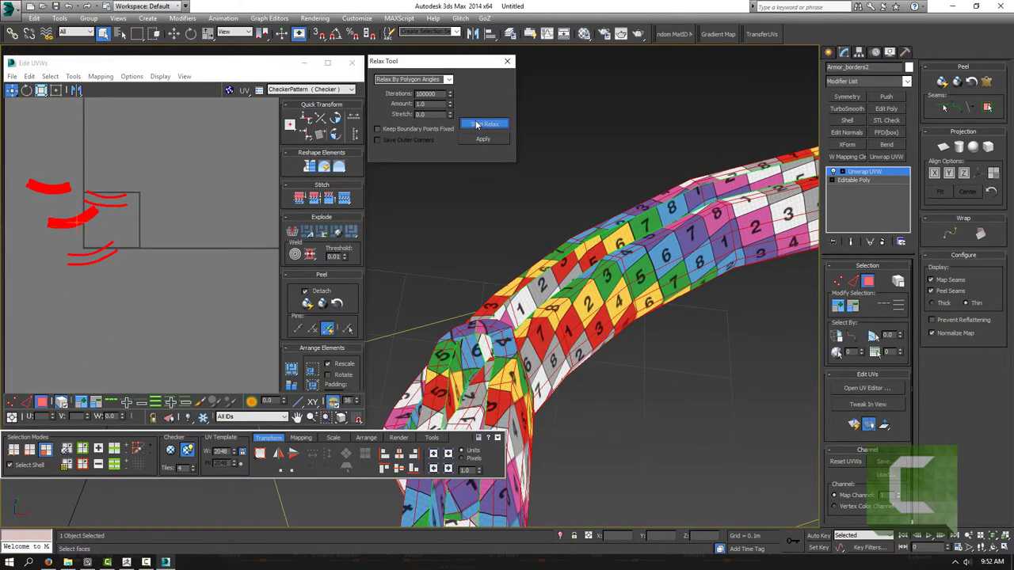
left_click(479, 124)
left_click(324, 339)
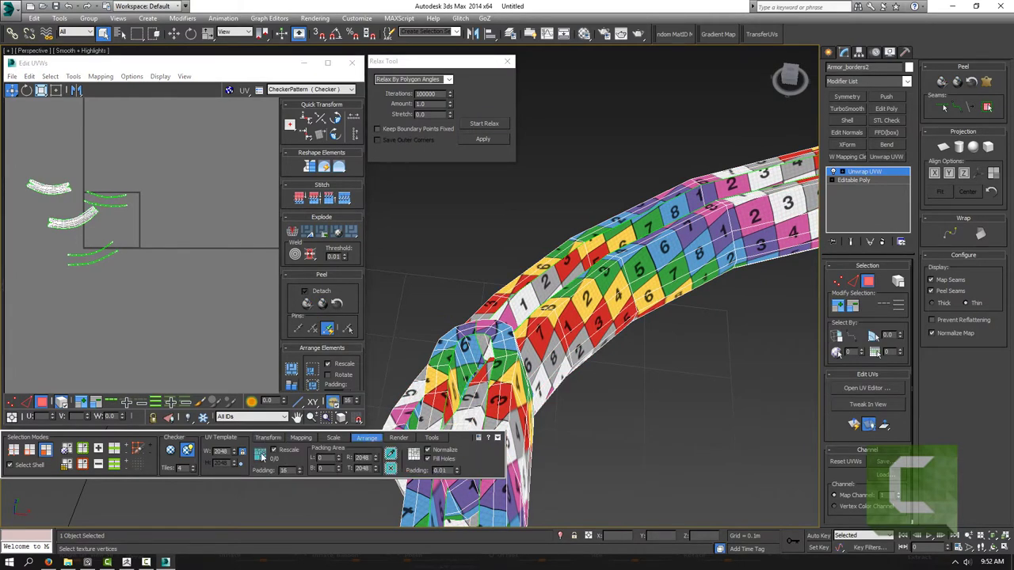
Pack the ring's UV shells into the UV square
left_click(261, 454)
scroll(110, 218, "up", 3)
scroll(150, 213, "up", 2)
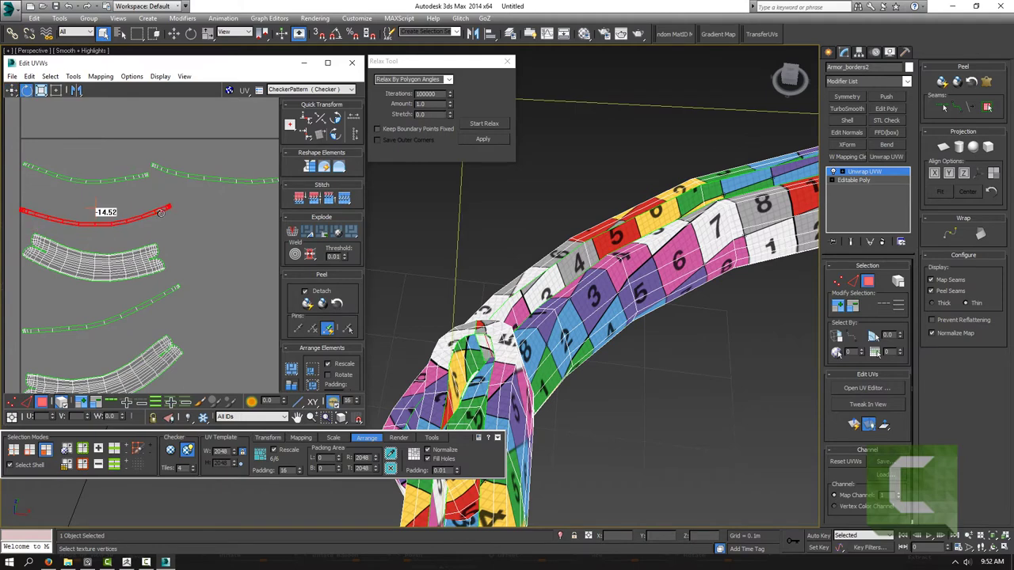
key("ctrl+a")
left_click(232, 352)
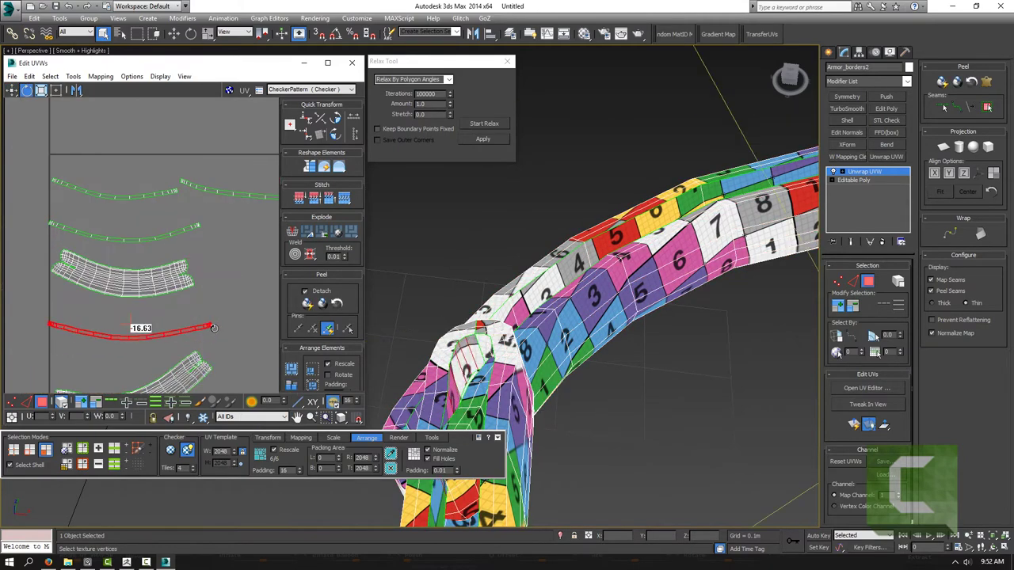
Move the thin shell lower, then place the wide shell below the thin strips
mouse_move(245, 194)
left_mouse_down()
mouse_move(162, 360)
mouse_move(169, 306)
left_mouse_up()
key("w")
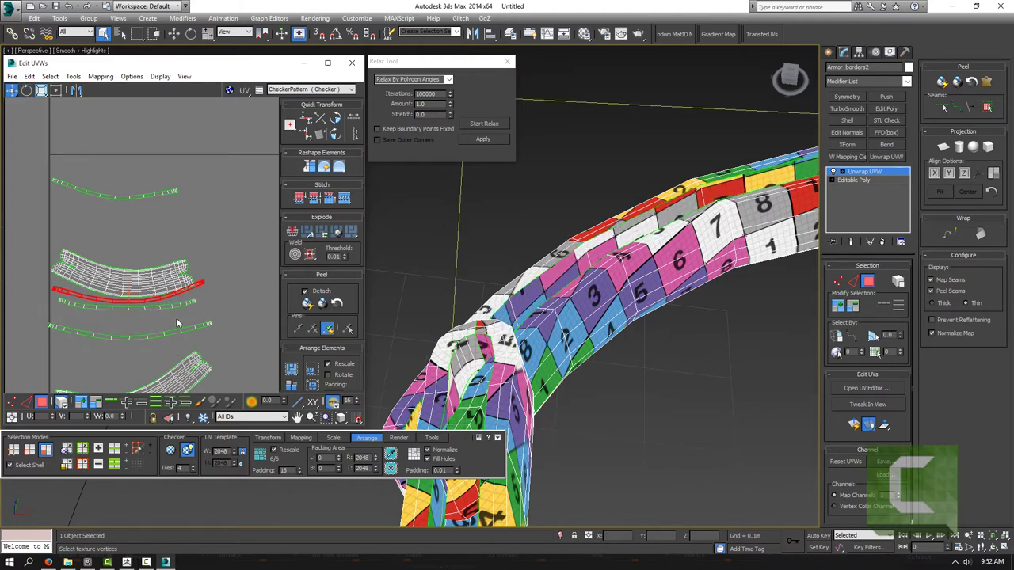
left_click_drag(113, 304, 114, 316)
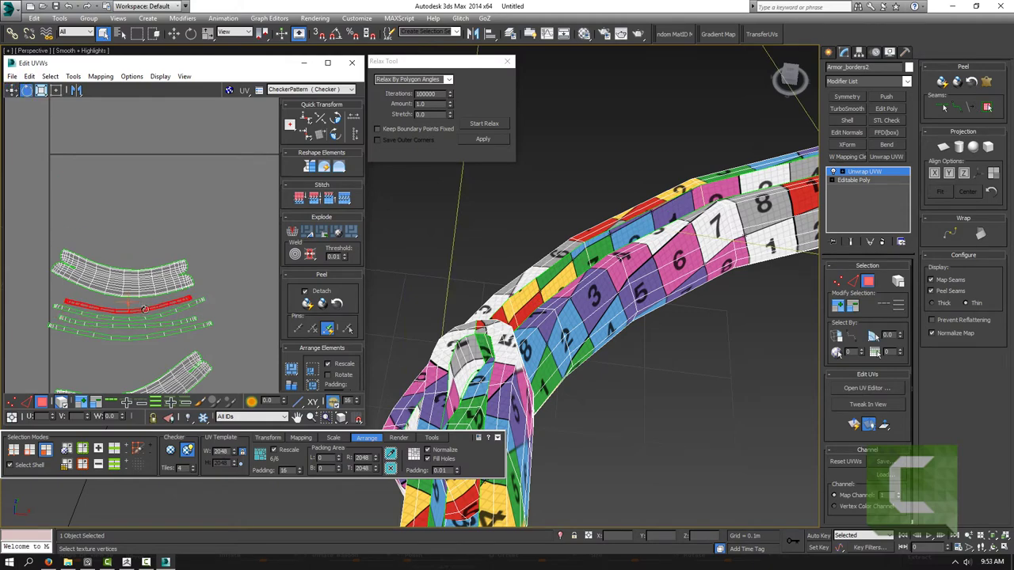
key("w")
scroll(146, 308, "down", 2)
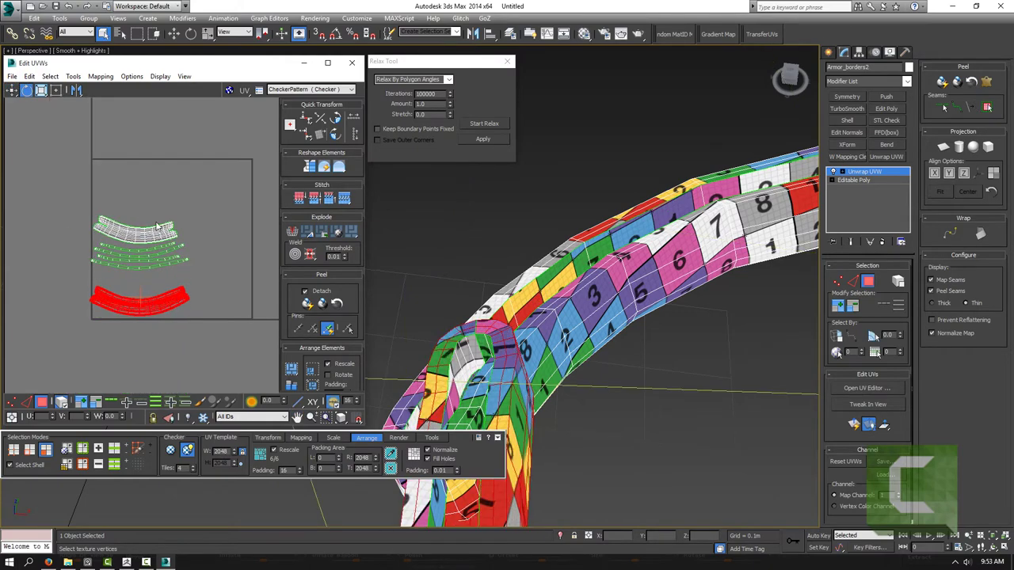
mouse_move(142, 302)
left_mouse_down()
mouse_move(168, 239)
mouse_move(216, 323)
mouse_move(210, 246)
left_mouse_up()
scroll(216, 323, "up", 3)
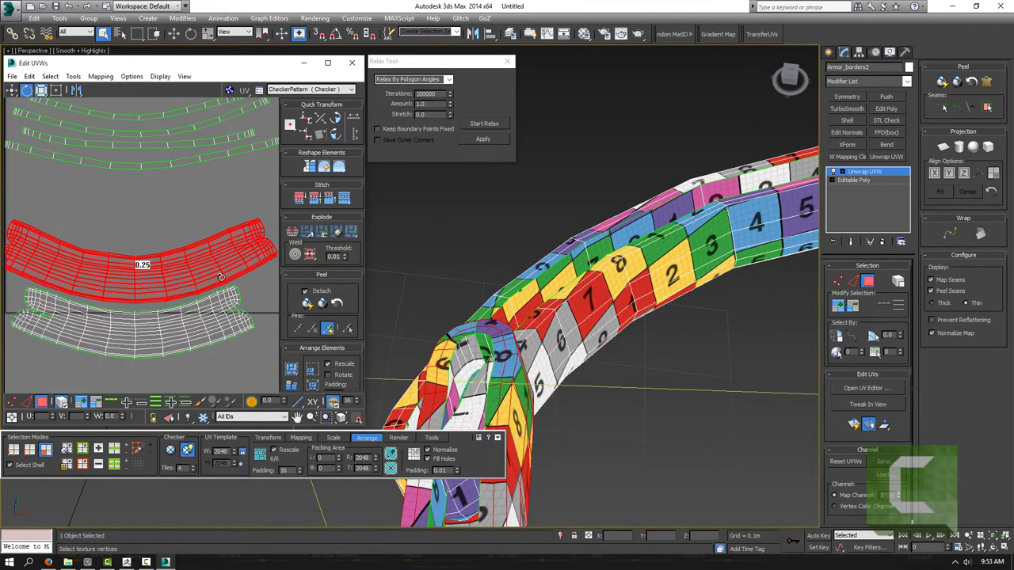
scroll(190, 292, "down", 2)
left_click(175, 189)
left_click_drag(174, 188, 176, 346)
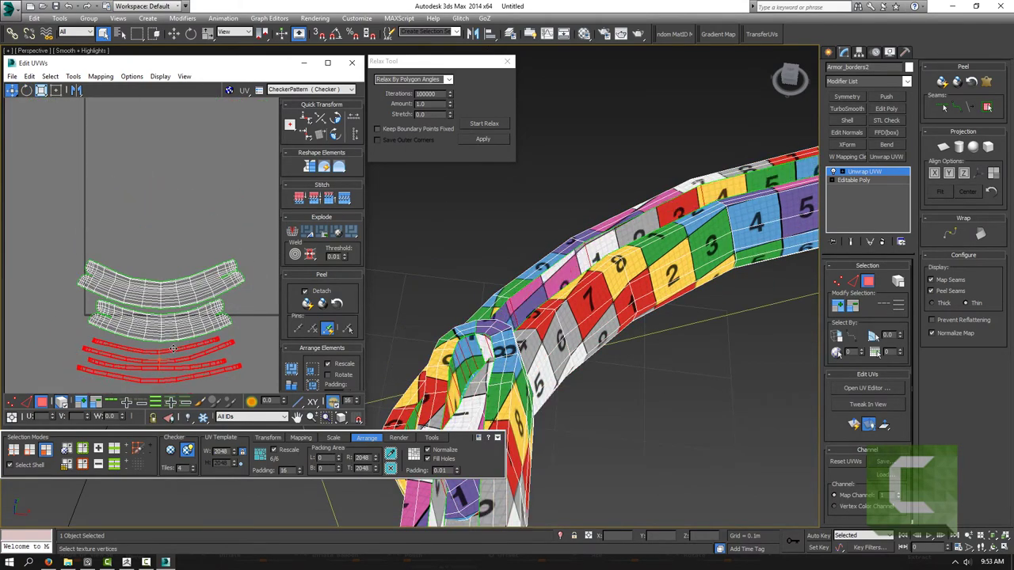
Undo the thin-shell move and restore the thin-shell selection
key("ctrl+z")
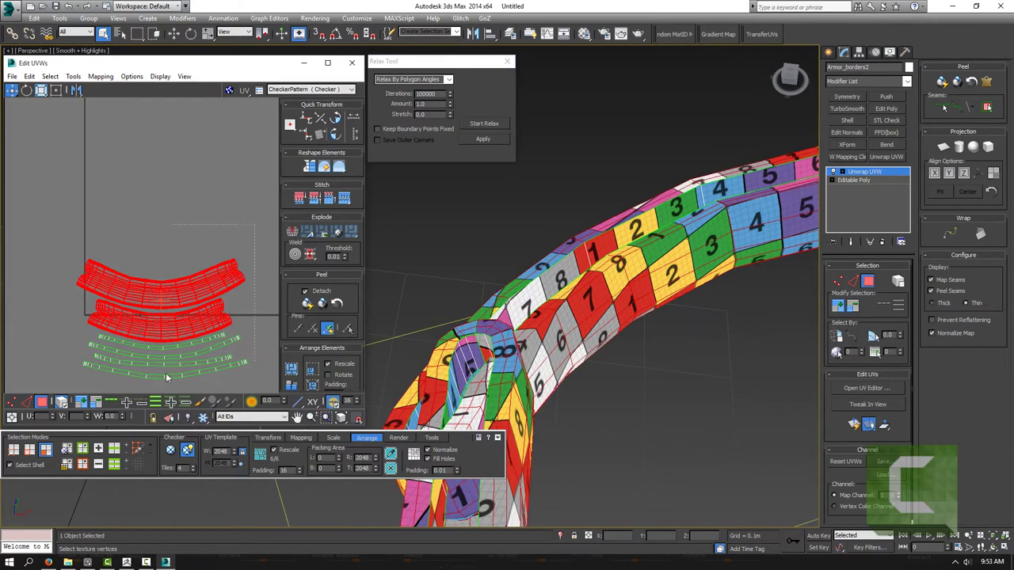
key("ctrl+a")
middle_click_drag(507, 317, 460, 270, "alt")
key("ctrl+z")
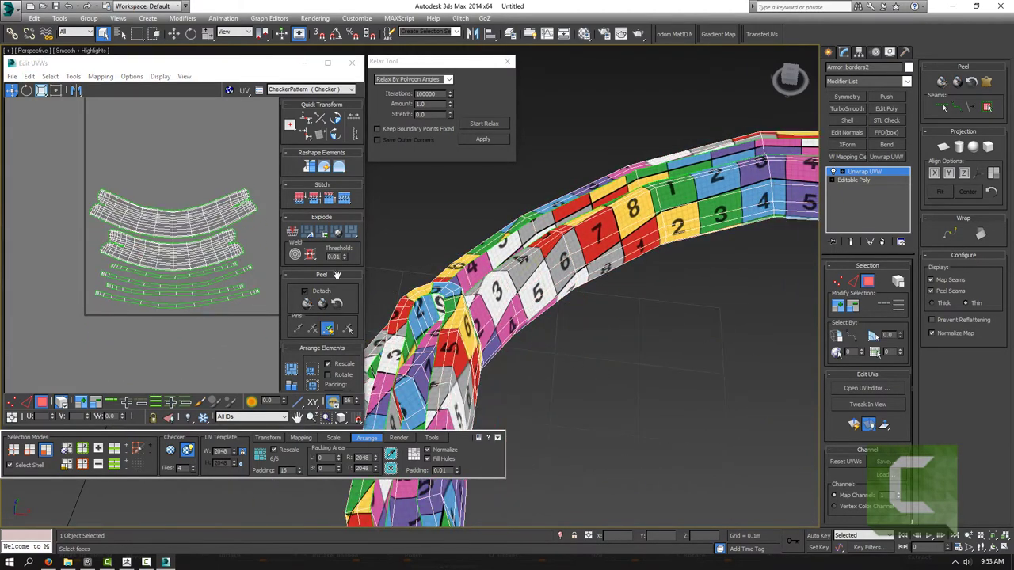
key("ctrl+z")
key("ctrl+z")
key("ctrl+y")
scroll(183, 342, "up", 3)
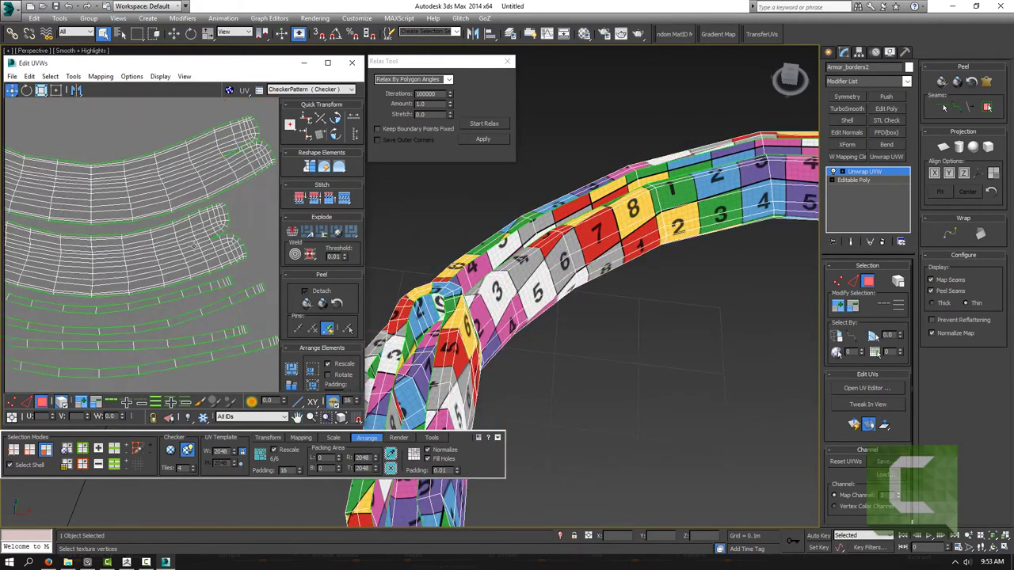
scroll(183, 317, "down", 1)
Select all UV faces of the armour borders and run Relax on them
scroll(174, 237, "up", 3)
key("2")
right_click(167, 181)
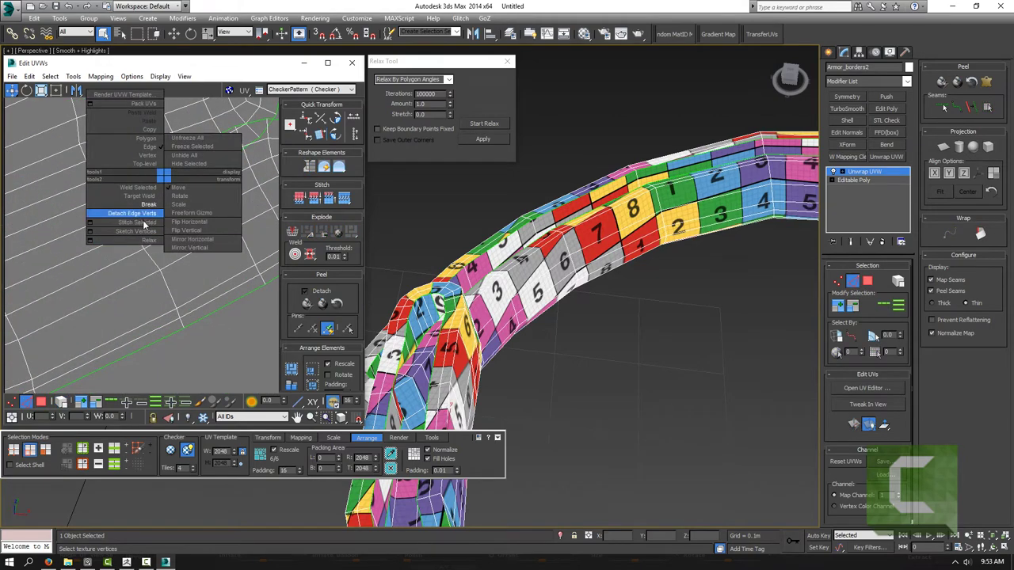
key("Escape")
right_click(170, 181)
left_click(158, 142)
key("ctrl+a")
left_click(484, 124)
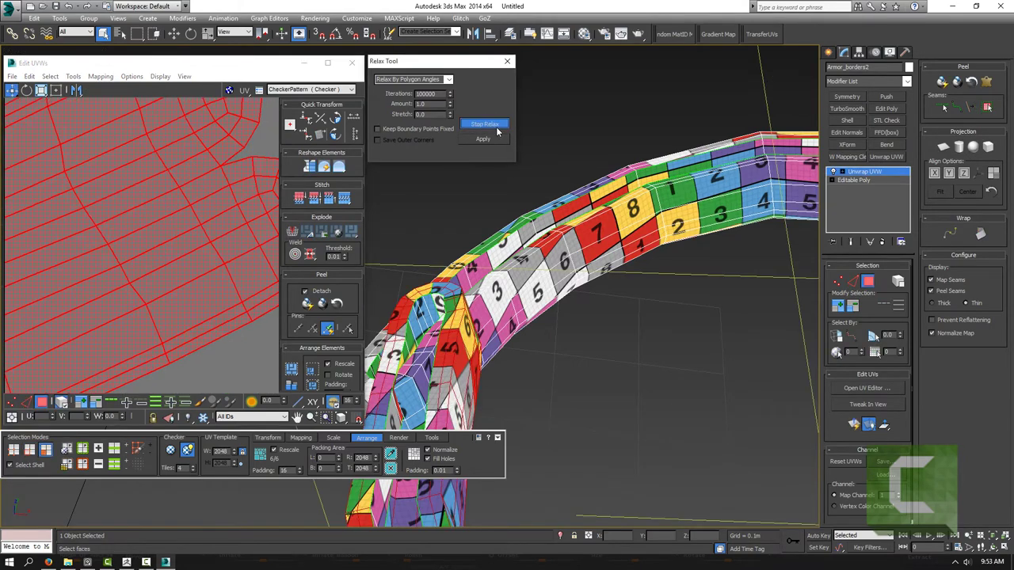
left_click(497, 127)
scroll(168, 231, "down", 5)
key("1")
scroll(169, 230, "up", 5)
scroll(168, 230, "up", 2)
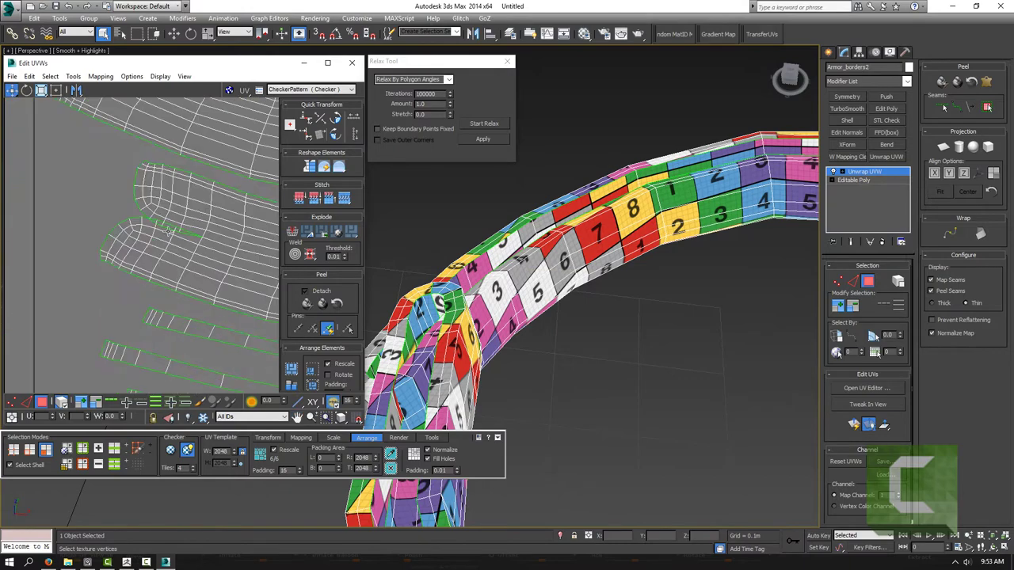
scroll(169, 230, "up", 2)
Relax the whole UV shell again and shift the shells lower in the layout
right_click(169, 222)
left_click(142, 206)
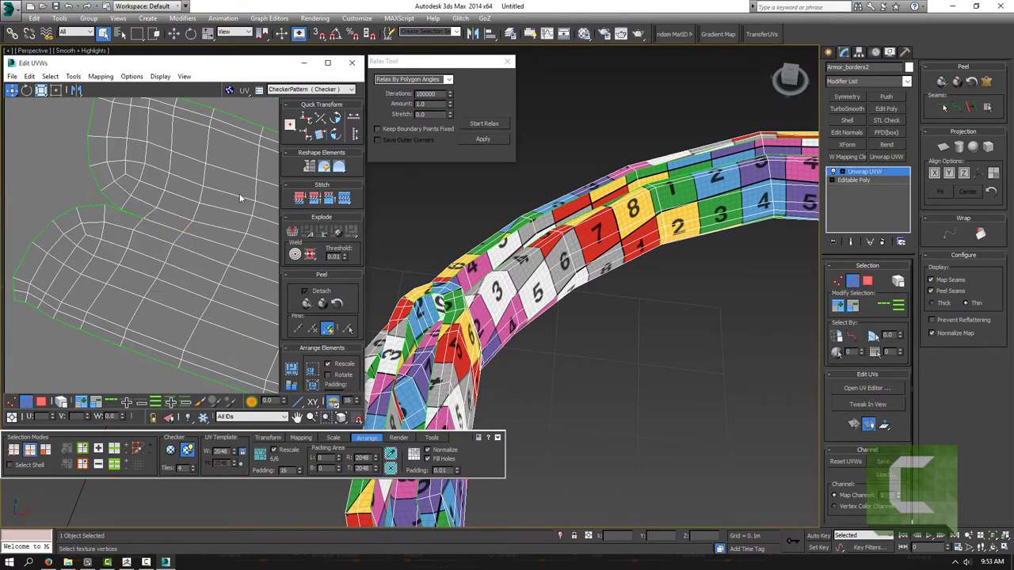
key("ctrl+a")
left_click(484, 123)
left_click(484, 124)
scroll(156, 223, "down", 3)
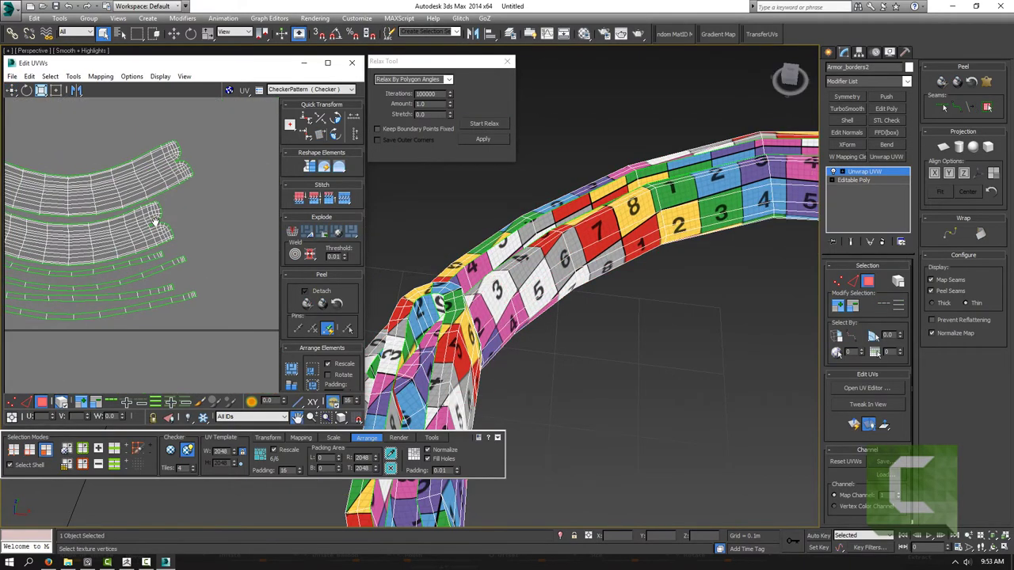
scroll(155, 220, "down", 3)
key("ctrl+a")
middle_click_drag(182, 248, 182, 328)
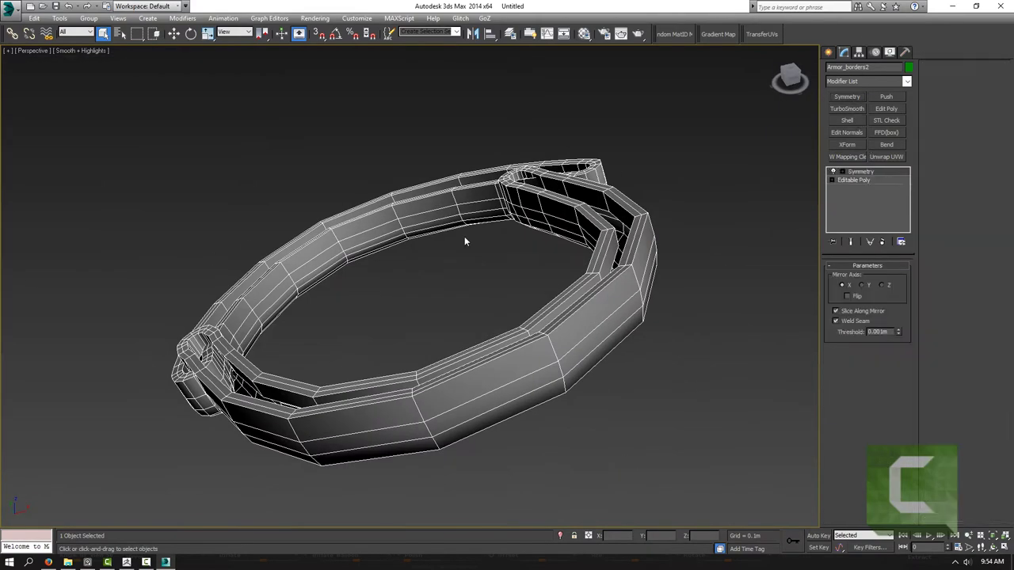
Convert the ring to Editable Poly, Reset XForm, and collapse the stack
right_click(464, 234)
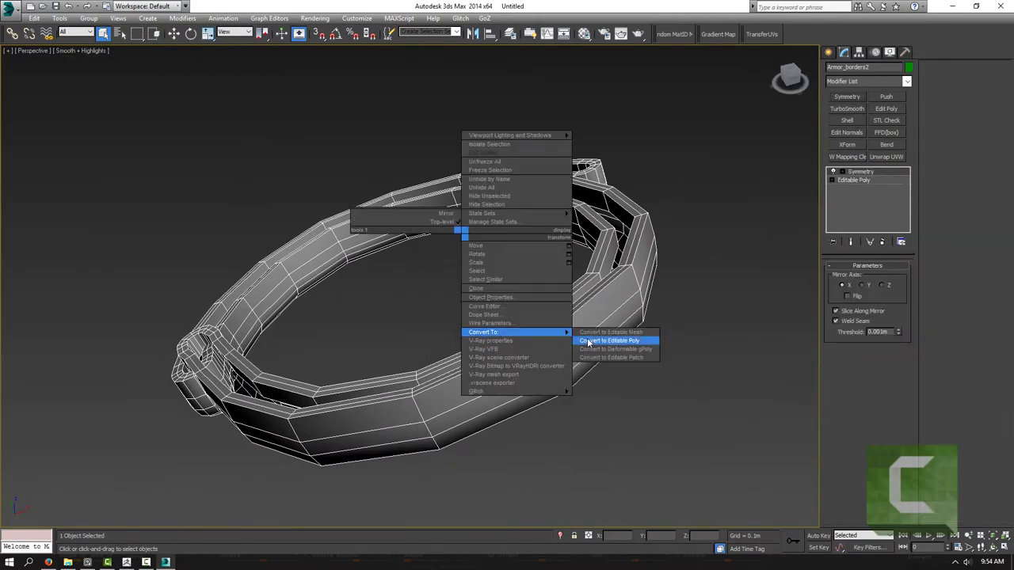
left_click(589, 341)
right_click(486, 290)
left_click(586, 398)
left_click(905, 52)
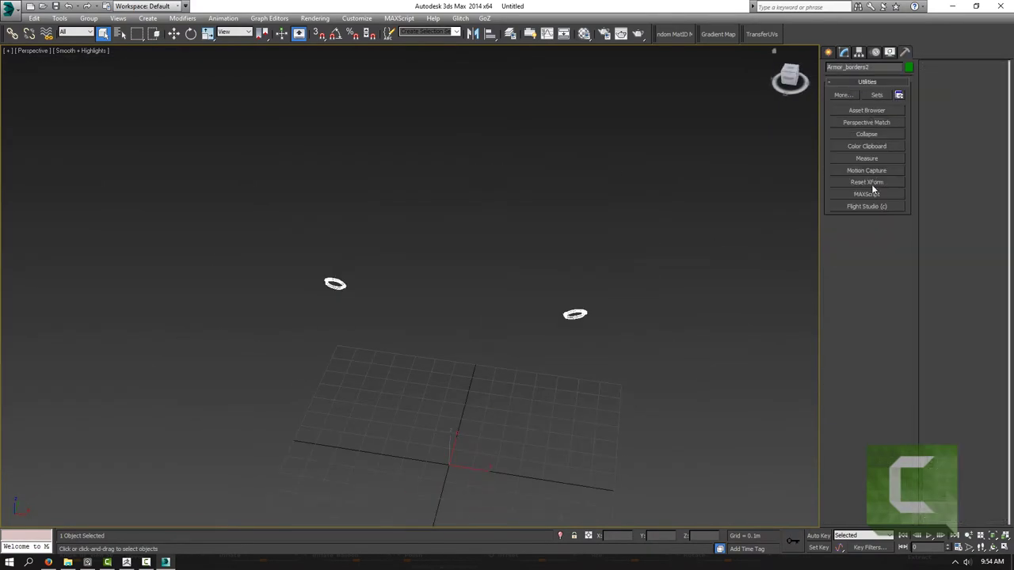
left_click(867, 241)
right_click(785, 215)
left_click(772, 311)
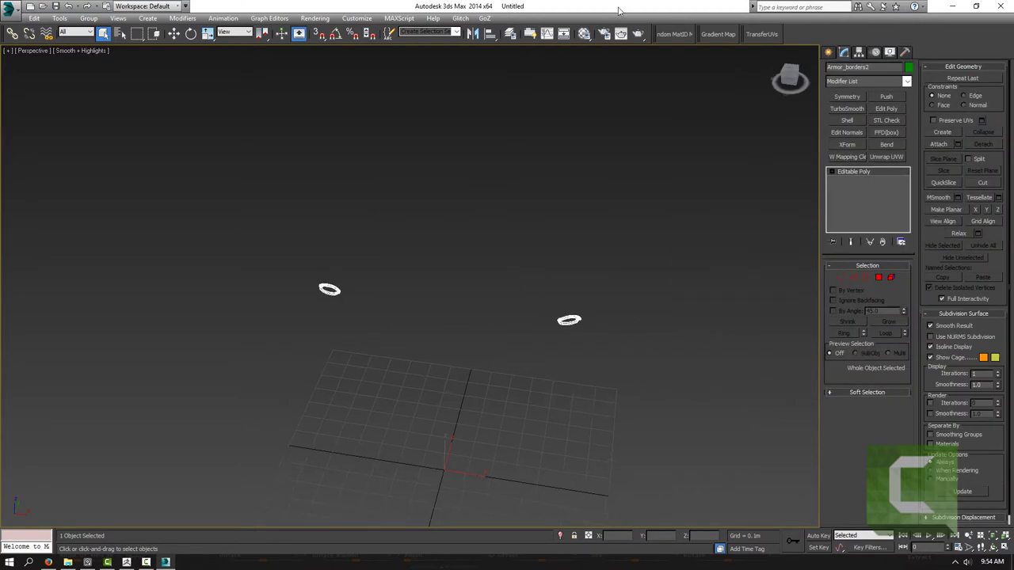
Send the rings to ZBrush via GoZ and toggle Morph UV to preview their layout
left_click(496, 33)
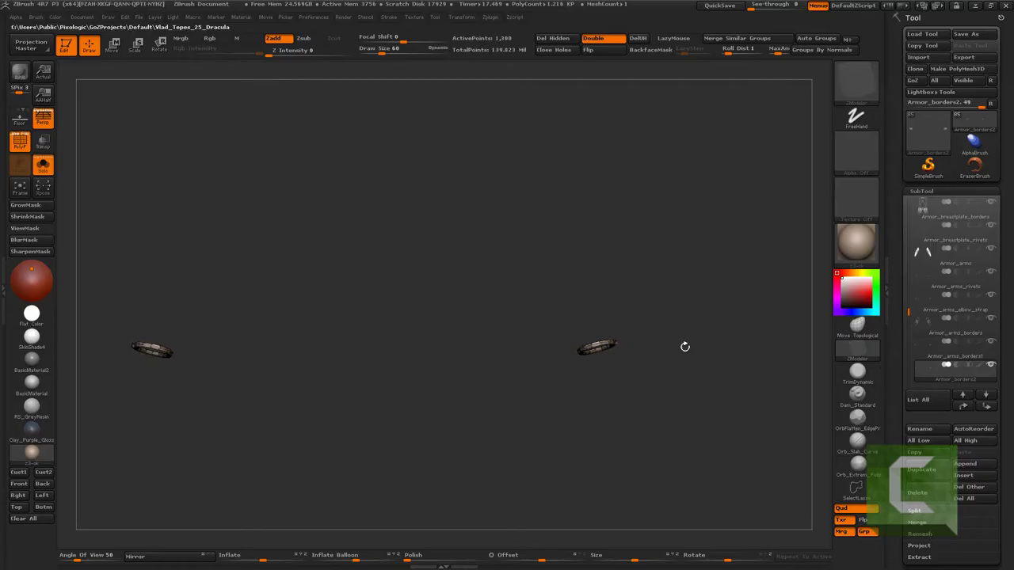
scroll(946, 364, "down", 5)
scroll(929, 232, "down", 5)
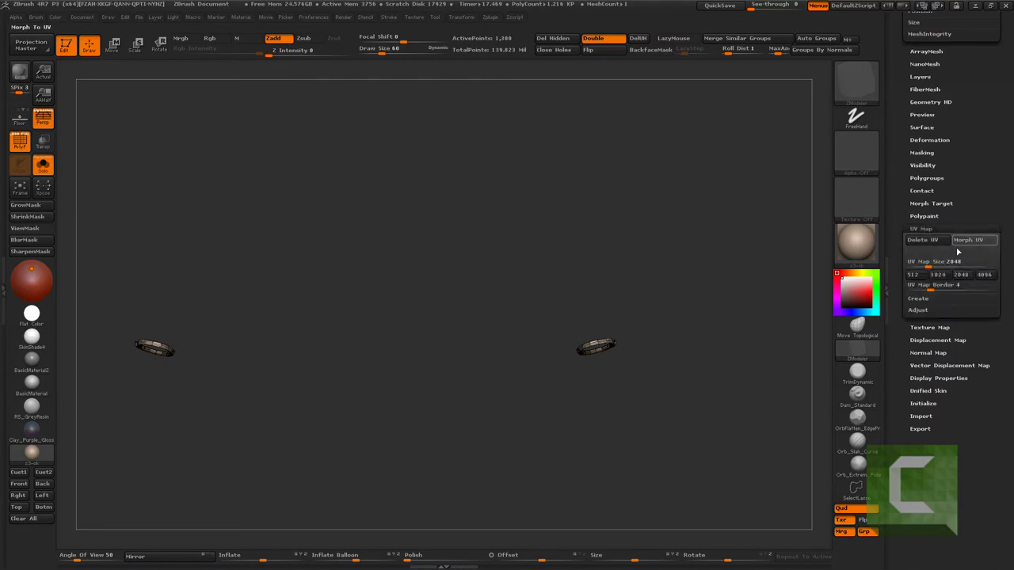
left_click(963, 241)
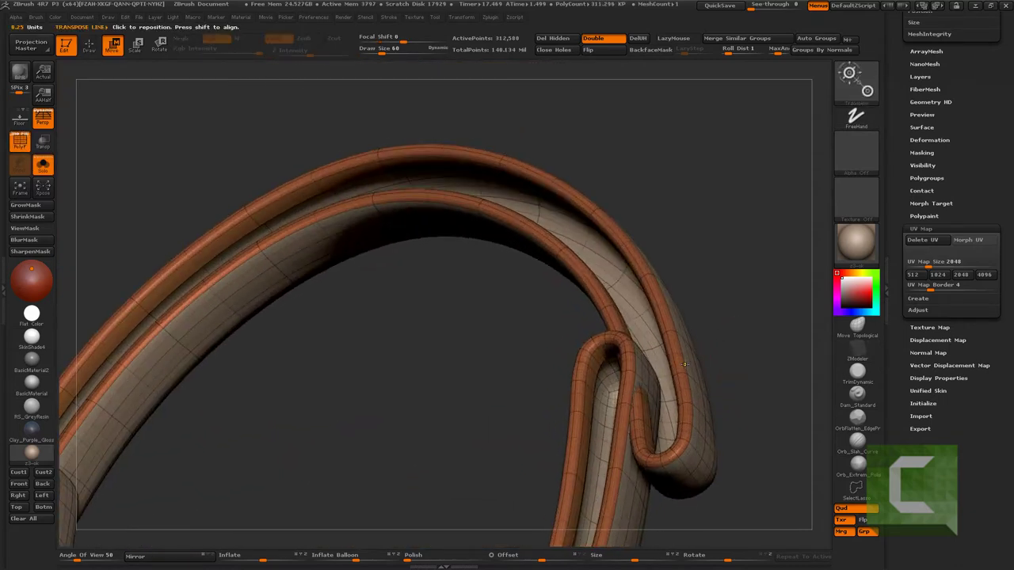
Rotate the ring, turn off the polyframe wireframe and return to Draw mode
mouse_move(679, 430)
left_mouse_down()
mouse_move(803, 283)
mouse_move(759, 347)
mouse_move(53, 335)
left_mouse_up()
key("shift+f")
key("q")
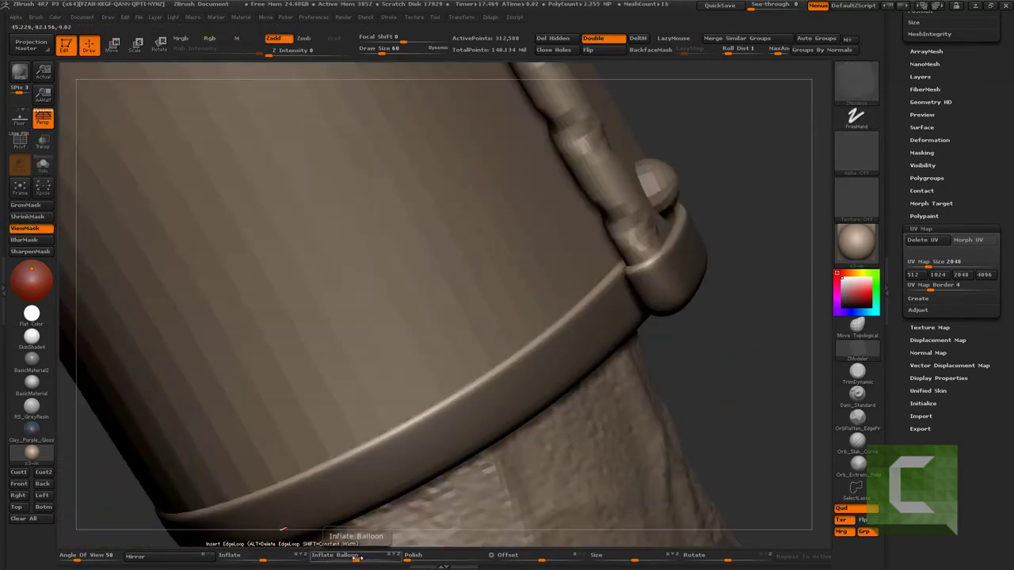
left_click(358, 557)
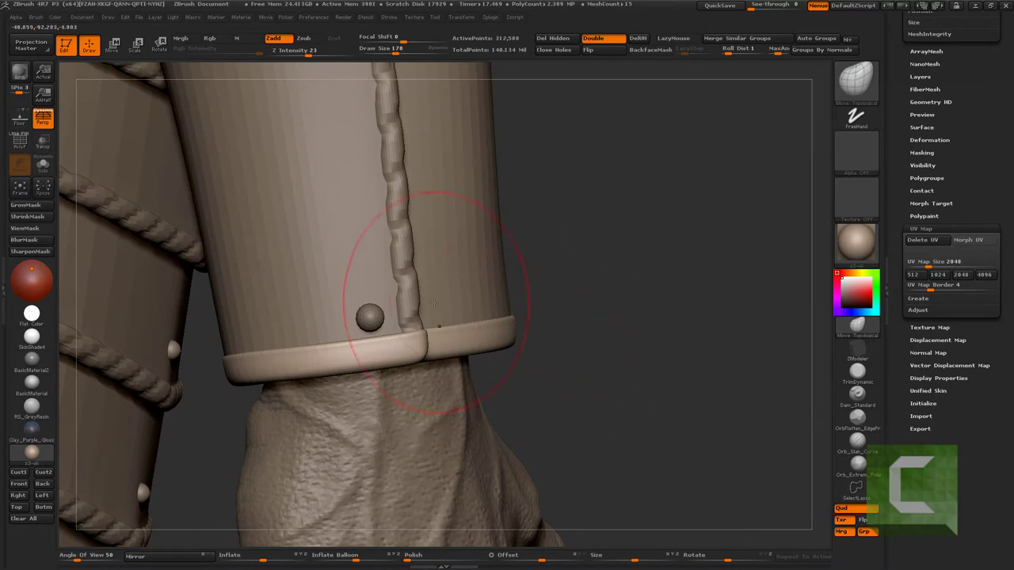
left_click(409, 302, "alt")
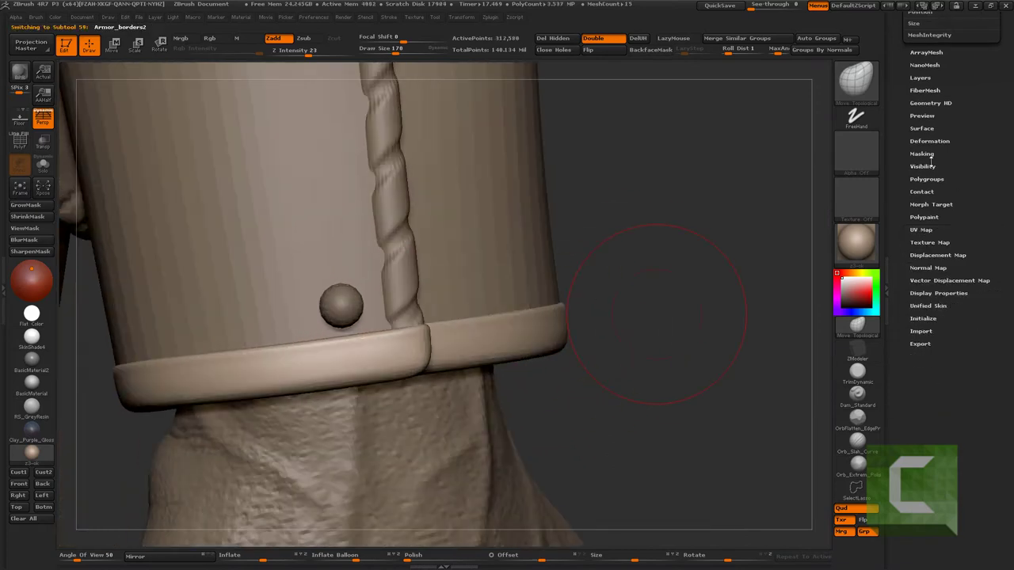
left_click(924, 130)
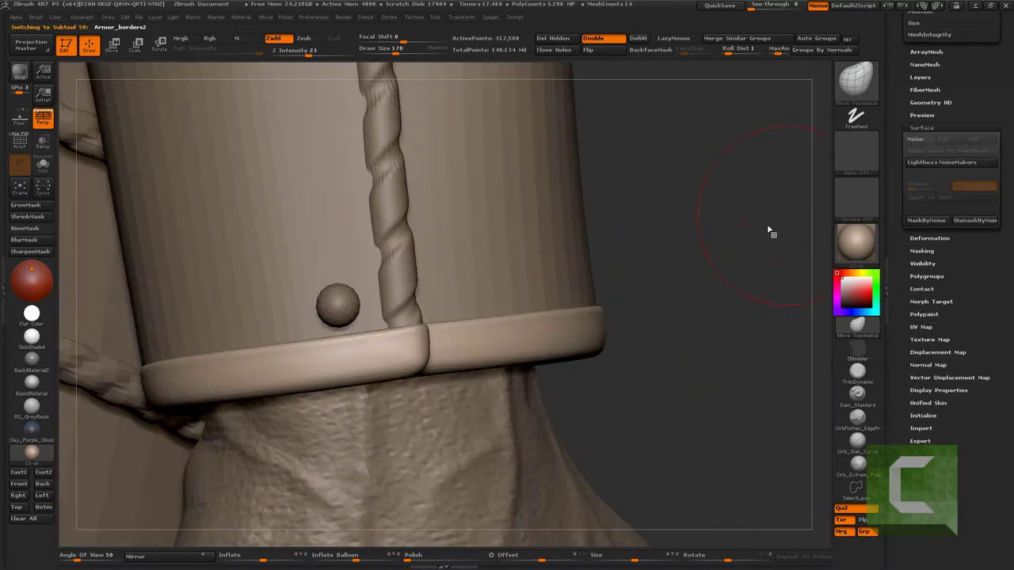
left_click(916, 139)
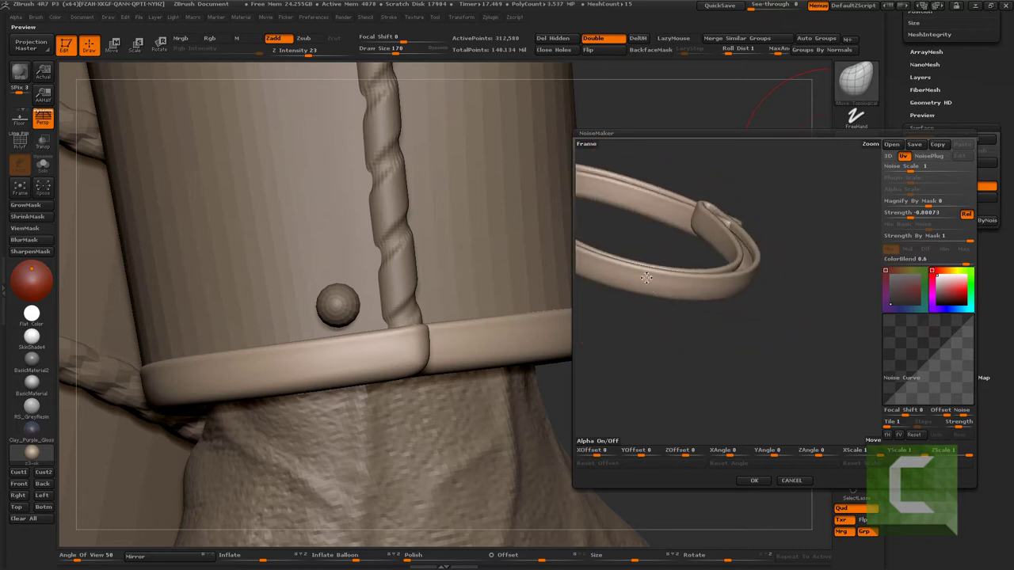
left_click_drag(664, 295, 671, 280)
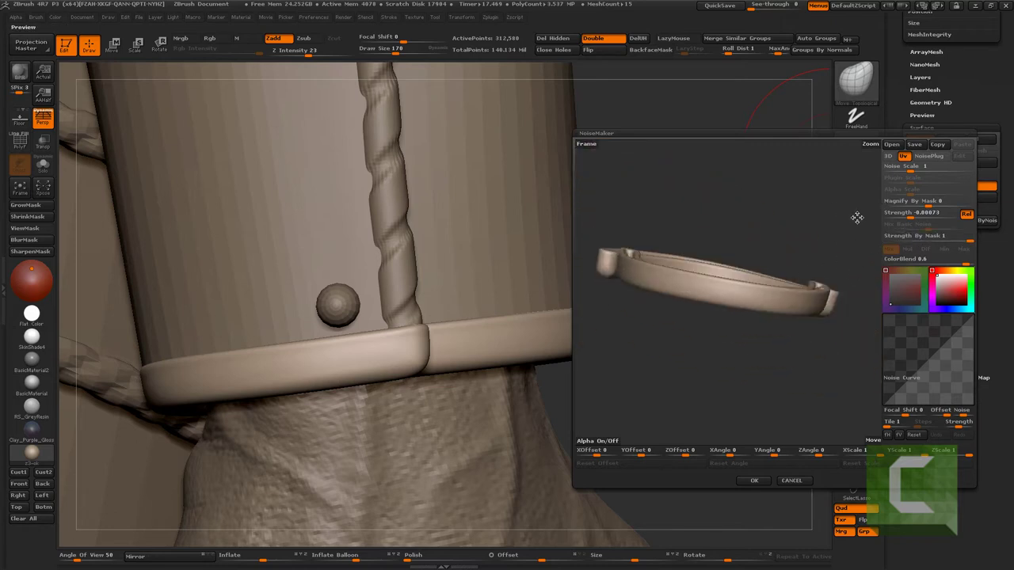
left_click(603, 439)
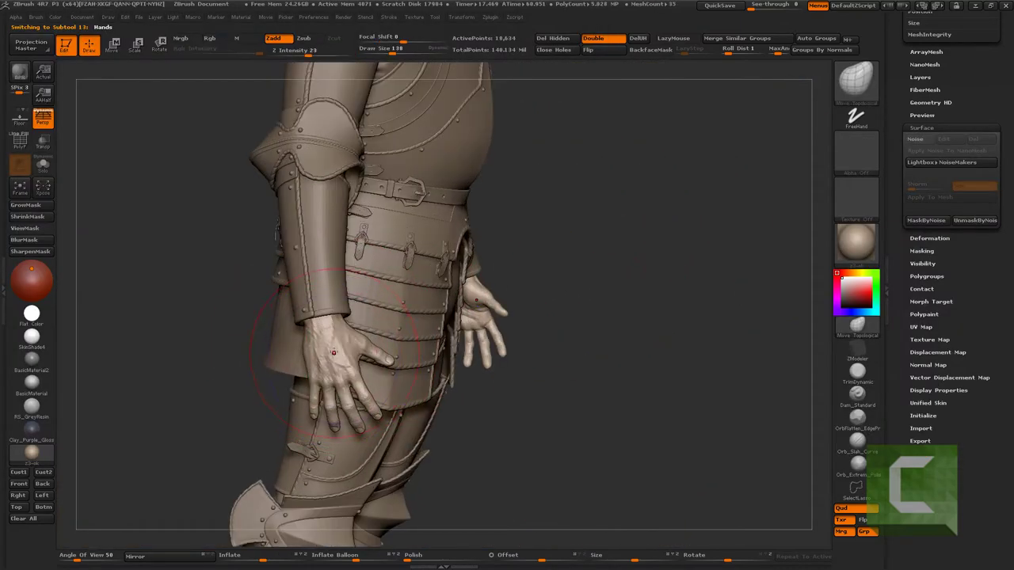
Draw a Transpose move line on the hand and move Hands1 one slot down
key("w")
left_click_drag(323, 330, 336, 374)
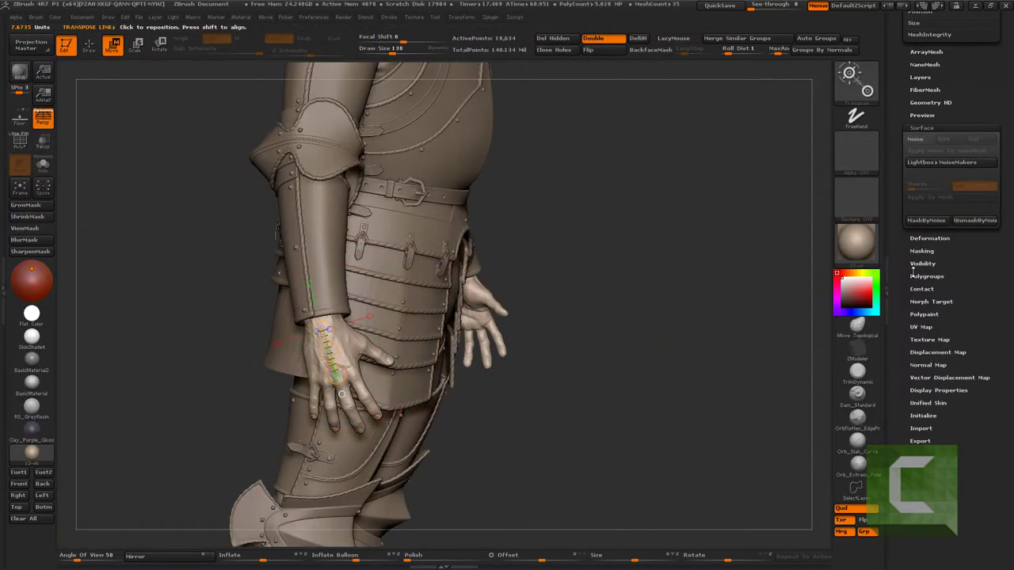
scroll(913, 271, "up", 5)
scroll(941, 354, "up", 5)
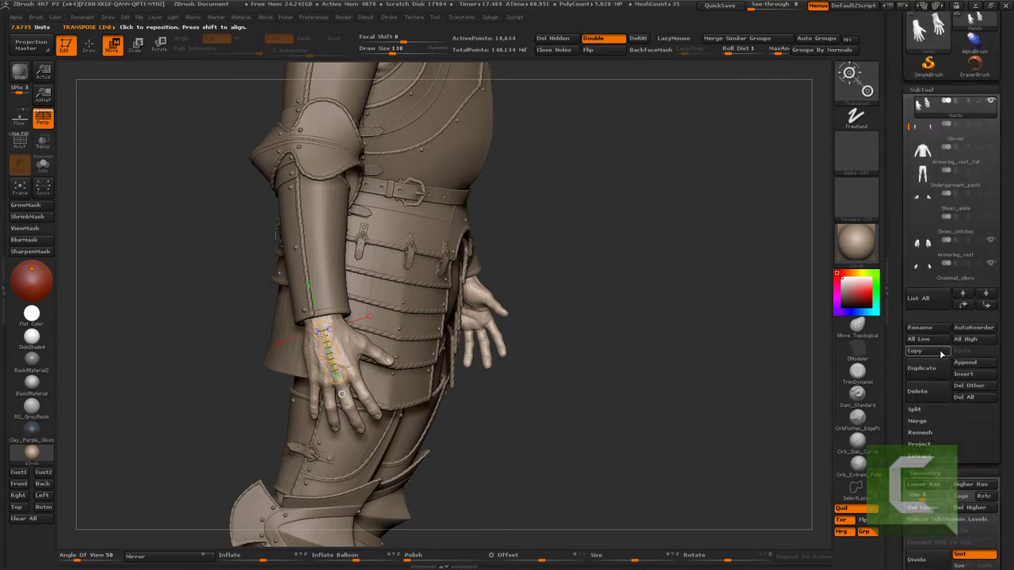
left_click(986, 306)
Mask part of the hand, reposition it, then clear the mask
left_click(340, 379, "alt")
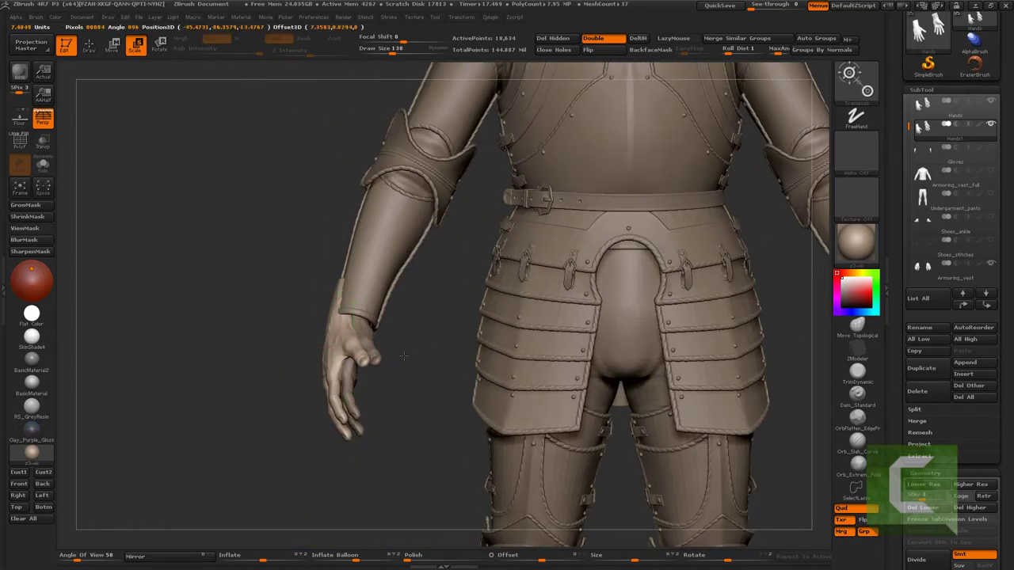
key("w")
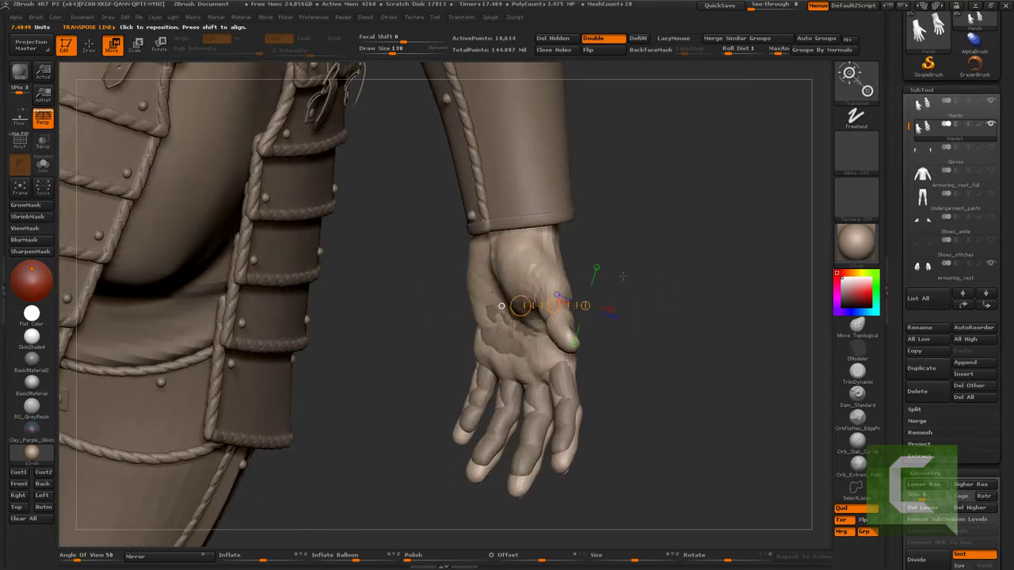
left_click(514, 314, "ctrl")
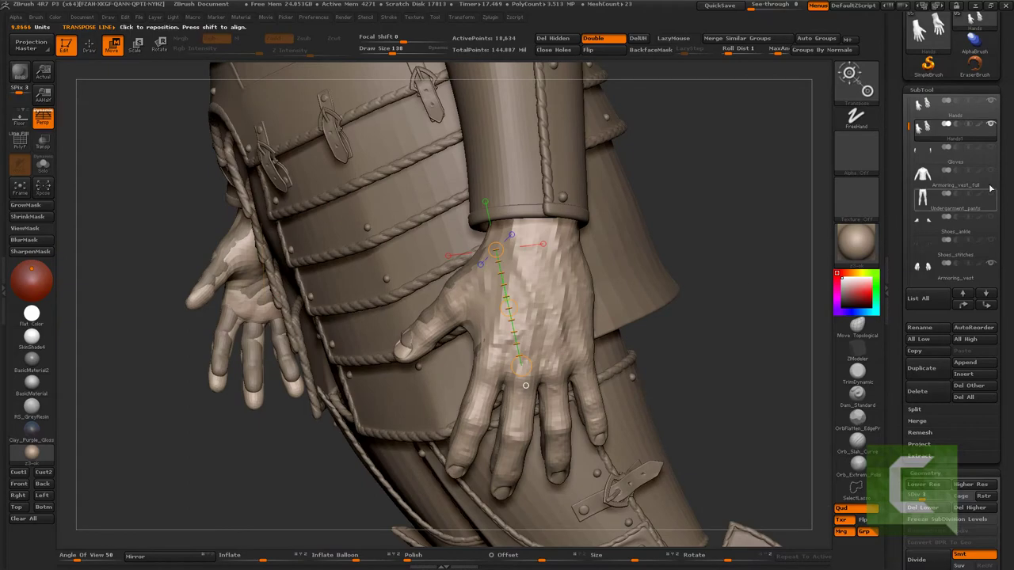
left_click(920, 131)
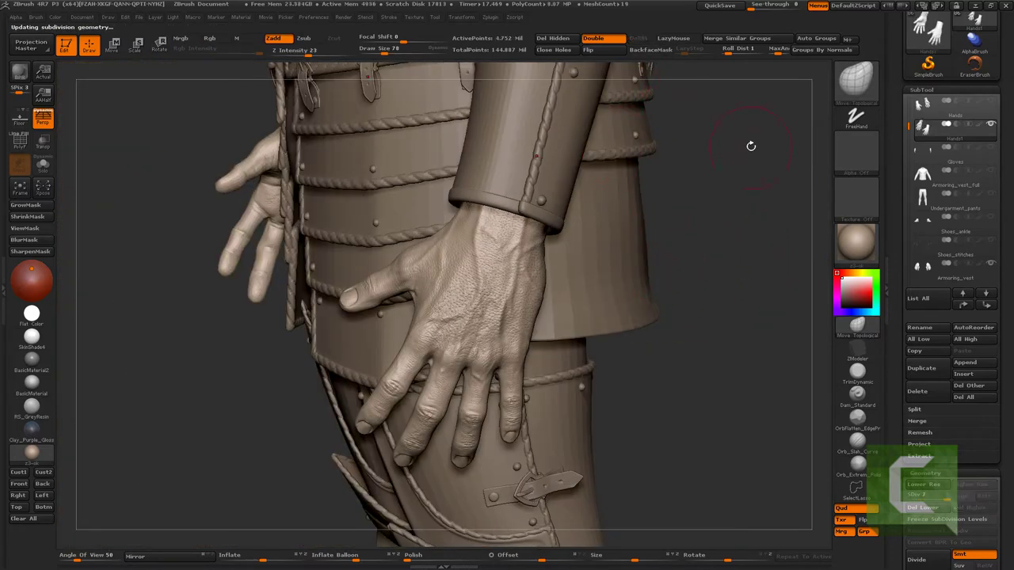
Expand the Morph Target and Layers settings of the hand subtool
scroll(973, 426, "down", 5)
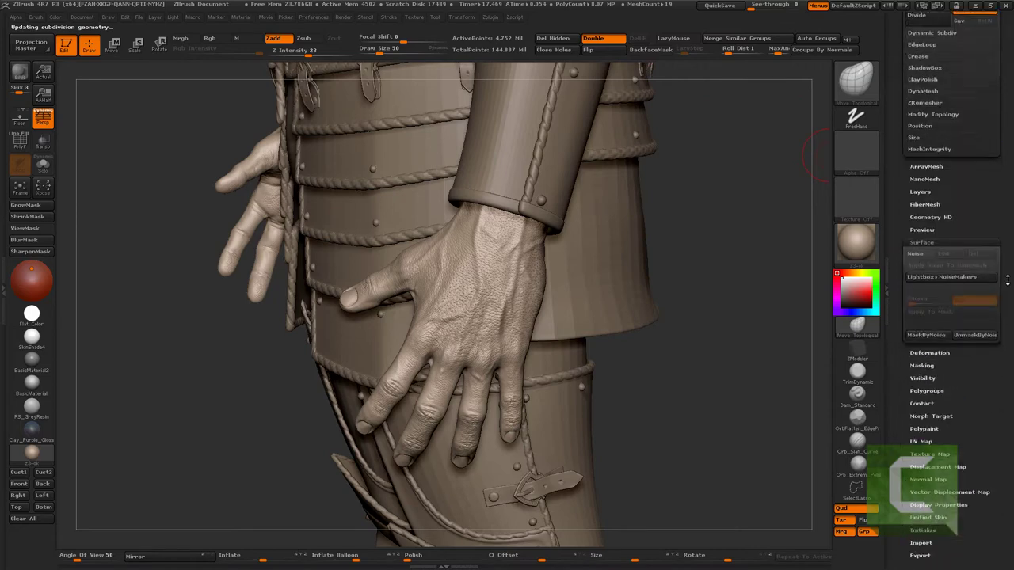
left_click(943, 311)
scroll(966, 121, "up", 1)
left_click(946, 121)
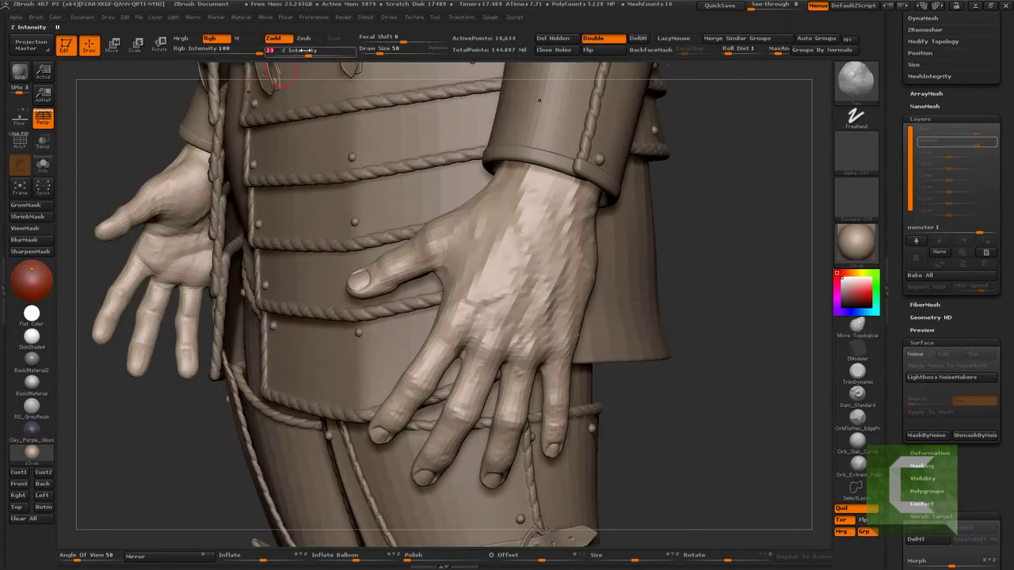
Rename the duplicate hand subtool to Hands_vampire and drop it to a lower subdivision level
scroll(457, 314, "up", 2)
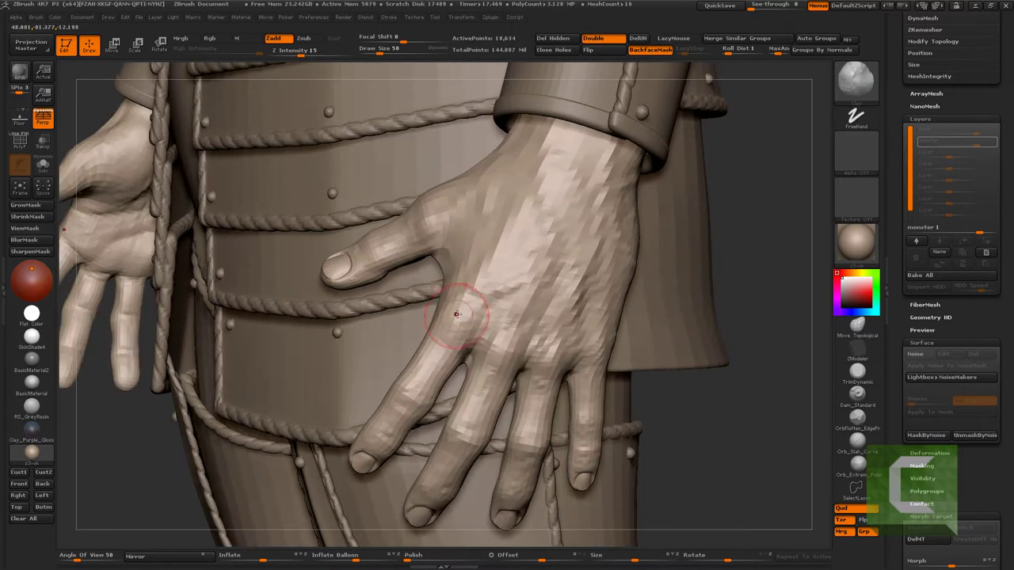
left_click(561, 257, "alt")
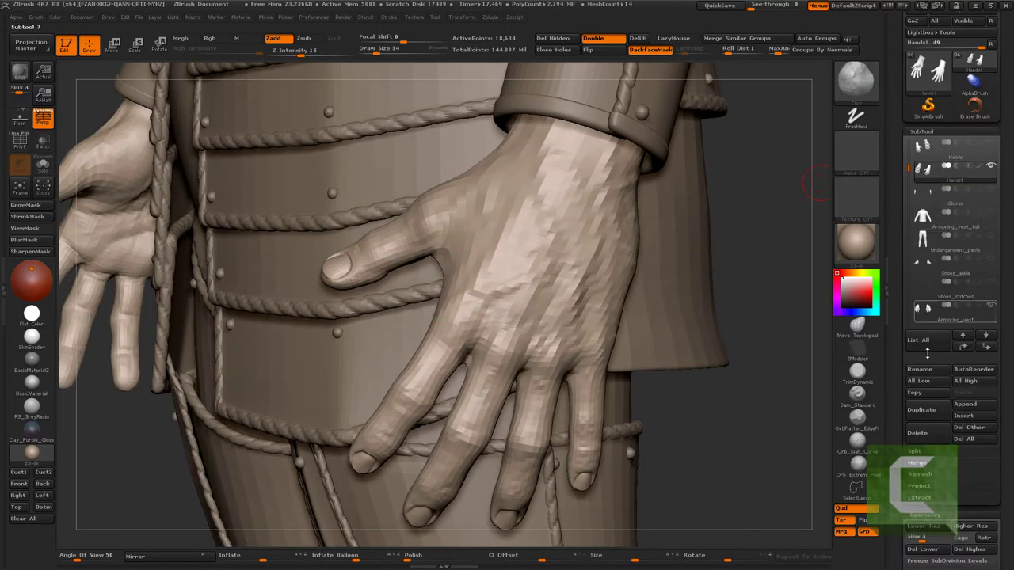
left_click(920, 369)
type("Hands_vamp")
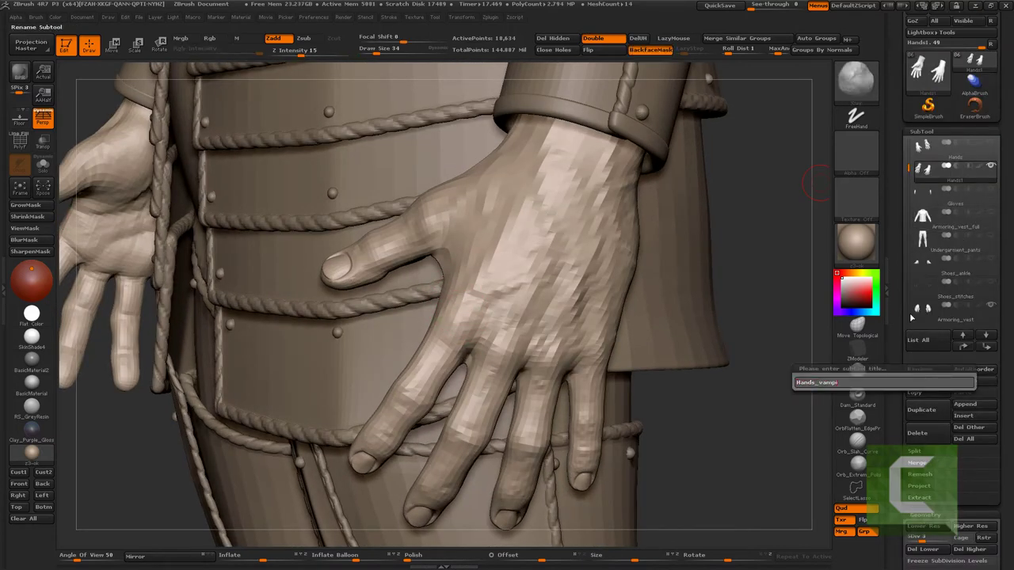
type("ire")
key("Return")
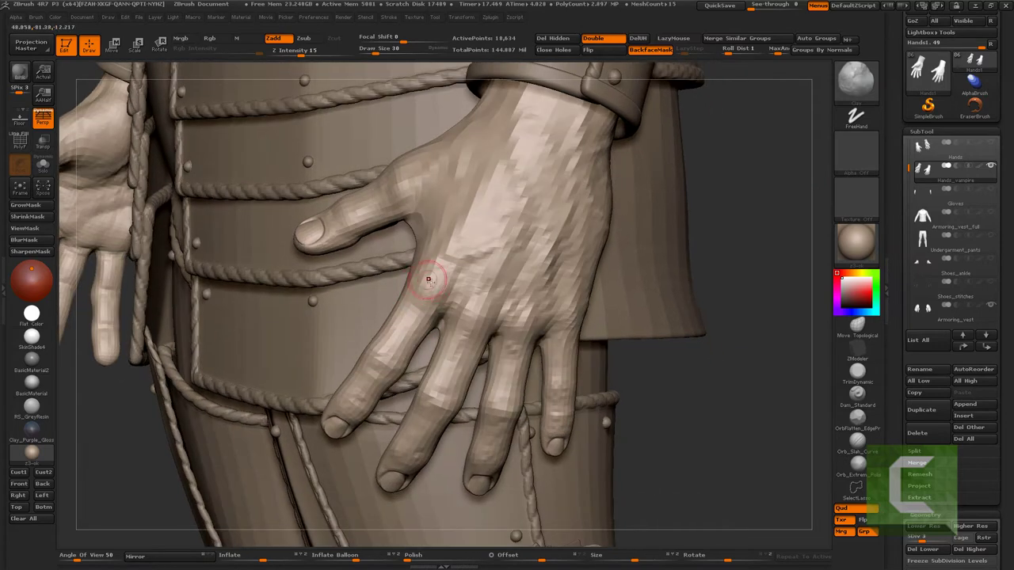
key("shift+d")
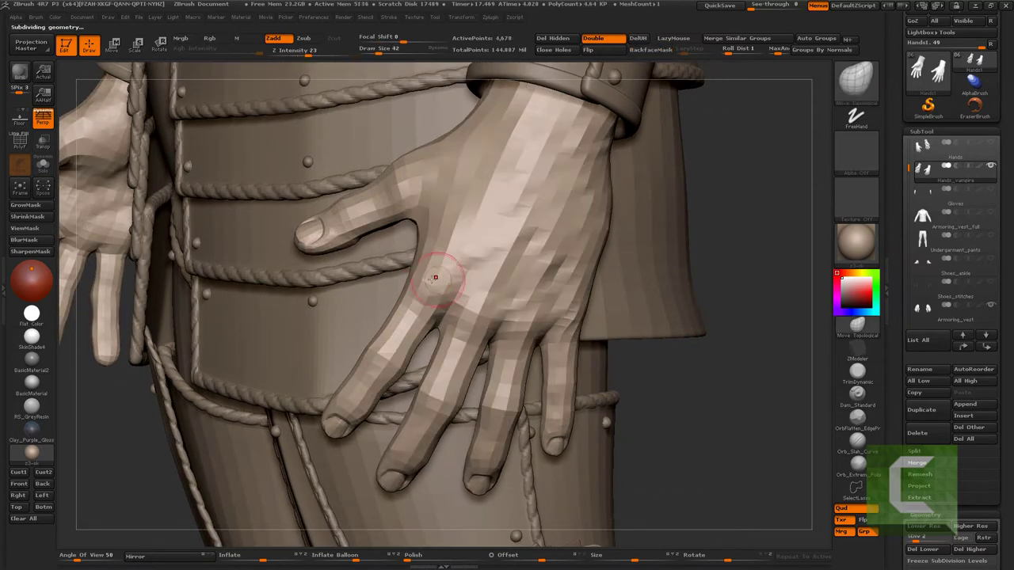
Isolate the hand with Solo and orbit it to an edge-on view
key("shift+alt+s")
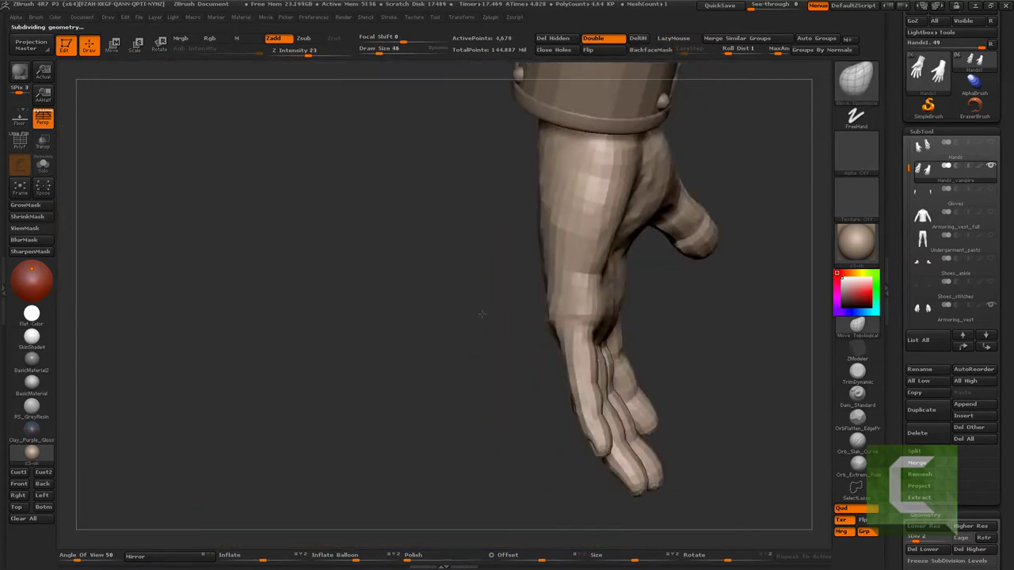
mouse_move(537, 313)
left_mouse_down()
mouse_move(559, 317)
mouse_move(485, 404)
mouse_move(454, 295)
left_mouse_up()
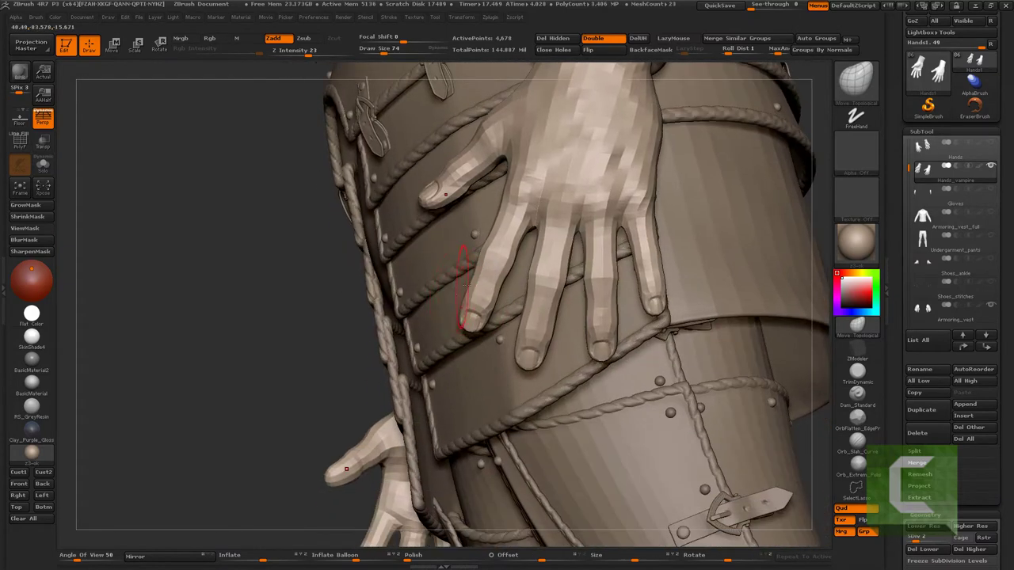
mouse_move(512, 180)
left_mouse_down()
mouse_move(456, 236)
mouse_move(486, 115)
mouse_move(507, 238)
mouse_move(390, 269)
left_mouse_up()
key("space")
mouse_move(366, 233)
left_mouse_down()
mouse_move(369, 248)
mouse_move(457, 170)
left_mouse_up()
key("shift+s")
mouse_move(531, 205)
left_mouse_down()
mouse_move(415, 238)
mouse_move(388, 224)
mouse_move(495, 227)
mouse_move(479, 248)
left_mouse_up()
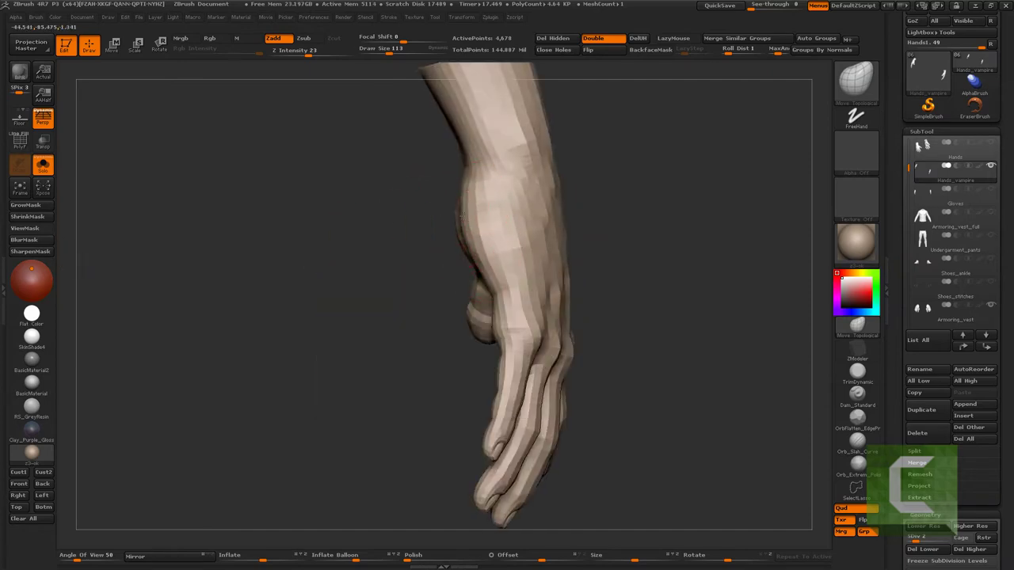
Orbit and zoom around the hand to inspect its back, palm and fingers
mouse_move(463, 214)
left_mouse_down()
mouse_move(507, 233)
mouse_move(475, 238)
mouse_move(486, 249)
mouse_move(508, 232)
mouse_move(679, 208)
left_mouse_up()
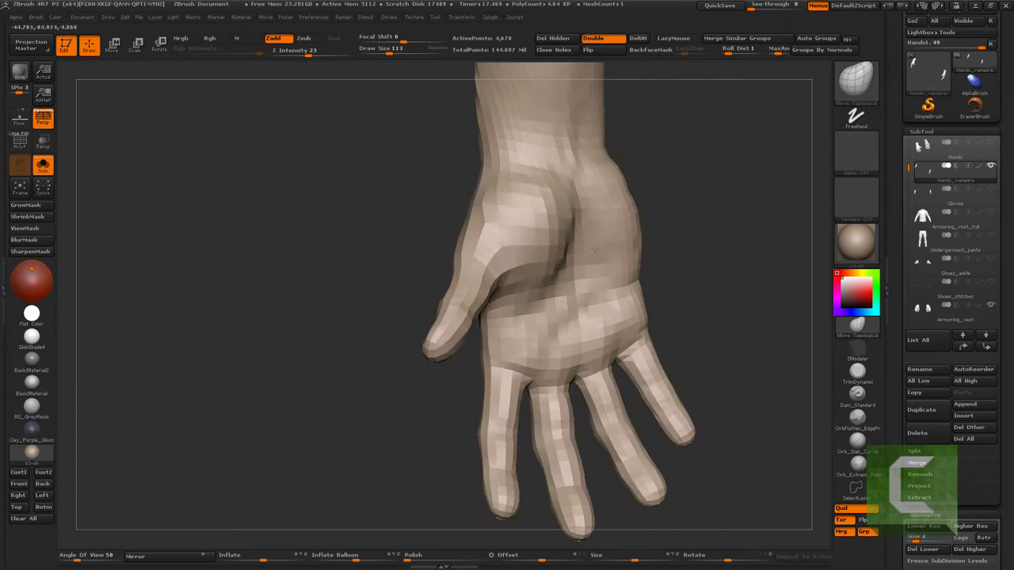
mouse_move(595, 250)
left_mouse_down()
mouse_move(462, 361)
mouse_move(476, 380)
mouse_move(466, 402)
mouse_move(479, 334)
left_mouse_up()
mouse_move(445, 247)
left_mouse_down()
mouse_move(515, 385)
mouse_move(629, 389)
mouse_move(491, 370)
left_mouse_up()
right_click(507, 373)
mouse_move(508, 263)
left_mouse_down()
mouse_move(584, 301)
mouse_move(543, 294)
mouse_move(597, 281)
mouse_move(574, 208)
left_mouse_up()
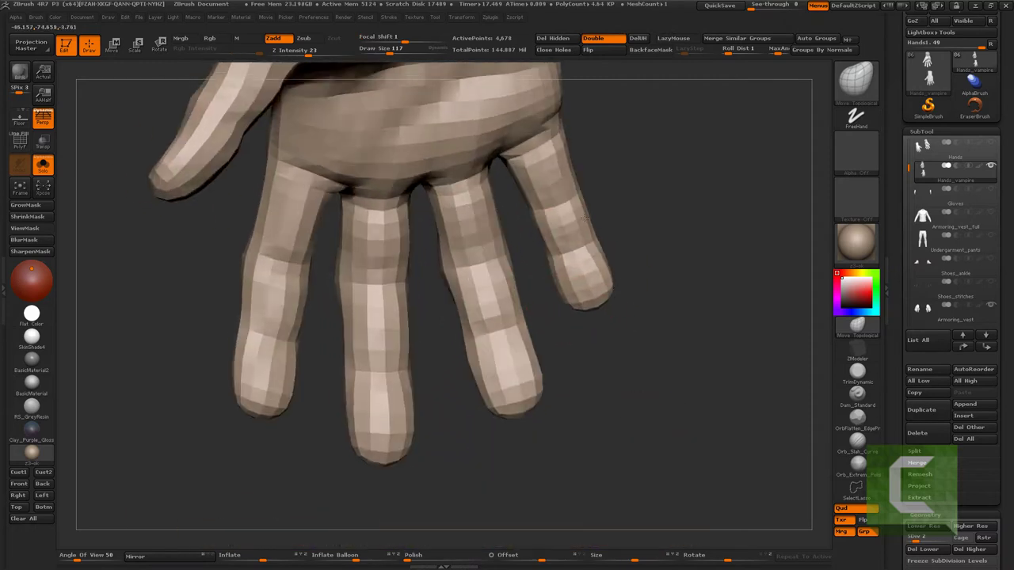
mouse_move(479, 252)
left_mouse_down()
mouse_move(500, 304)
mouse_move(444, 262)
mouse_move(533, 369)
mouse_move(448, 297)
left_mouse_up()
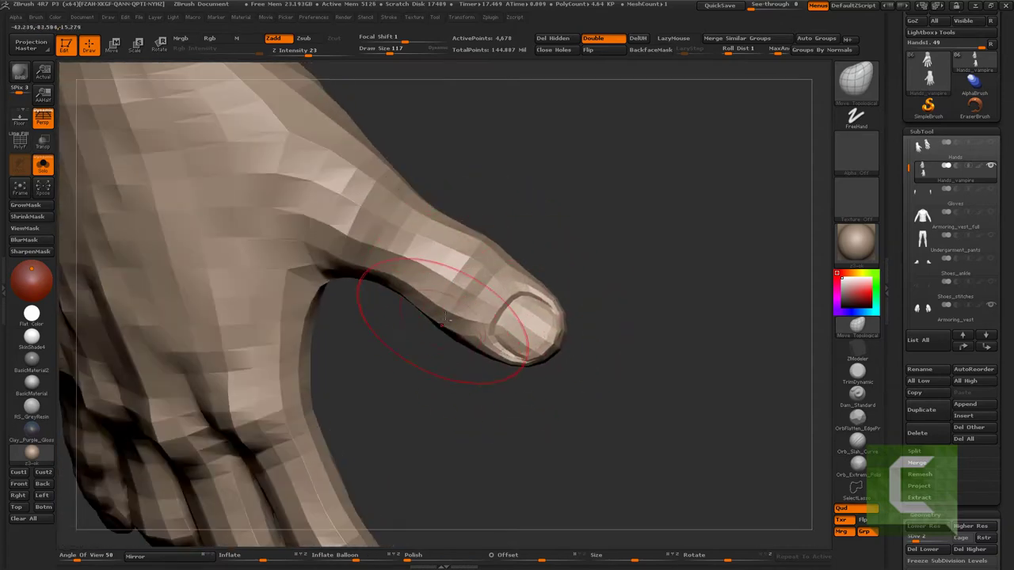
key("f")
mouse_move(486, 242)
left_mouse_down()
mouse_move(466, 405)
mouse_move(432, 317)
mouse_move(415, 339)
mouse_move(379, 255)
left_mouse_up()
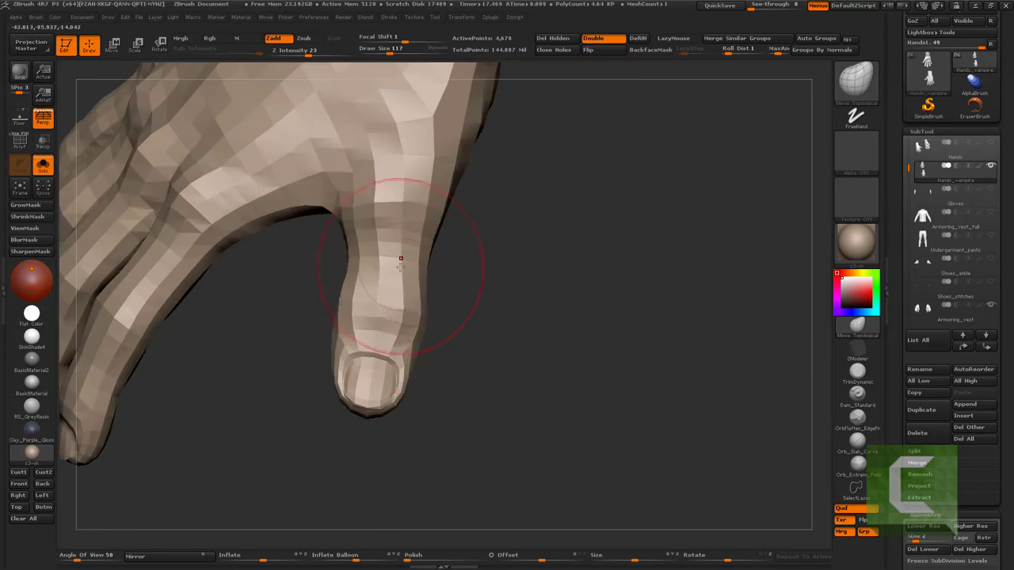
mouse_move(329, 215)
left_mouse_down()
mouse_move(381, 192)
mouse_move(413, 207)
mouse_move(457, 209)
mouse_move(496, 219)
mouse_move(453, 211)
mouse_move(488, 253)
mouse_move(537, 225)
mouse_move(404, 255)
left_mouse_up()
left_click_drag(403, 180, 404, 134)
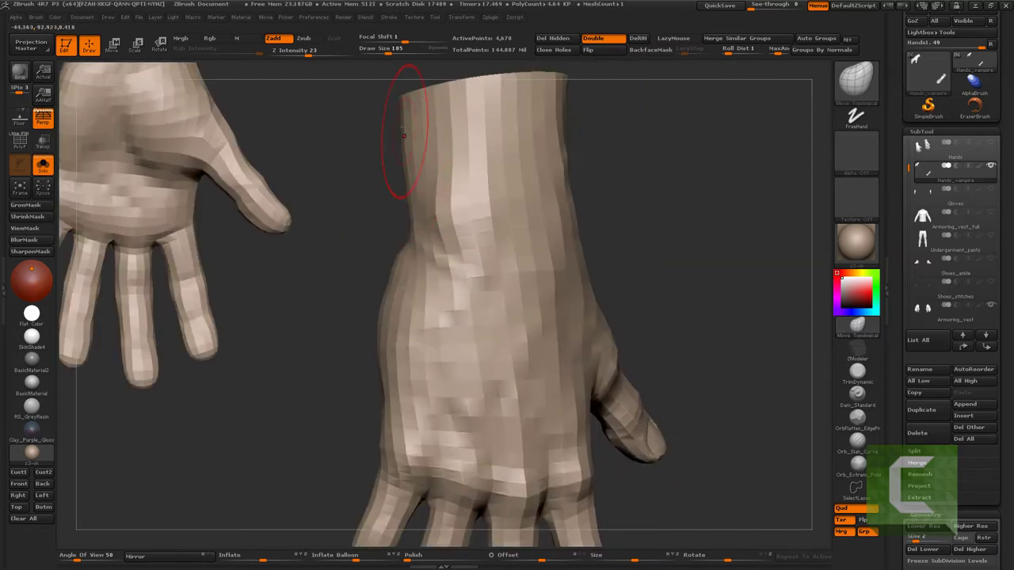
mouse_move(376, 98)
left_mouse_down()
mouse_move(380, 119)
mouse_move(317, 159)
mouse_move(394, 195)
mouse_move(430, 283)
mouse_move(511, 387)
mouse_move(445, 324)
mouse_move(454, 321)
mouse_move(305, 294)
mouse_move(399, 320)
left_mouse_up()
Step the hand up one subdivision level to 18,634 points and inspect the fingers
key("d")
left_click_drag(284, 329, 522, 228)
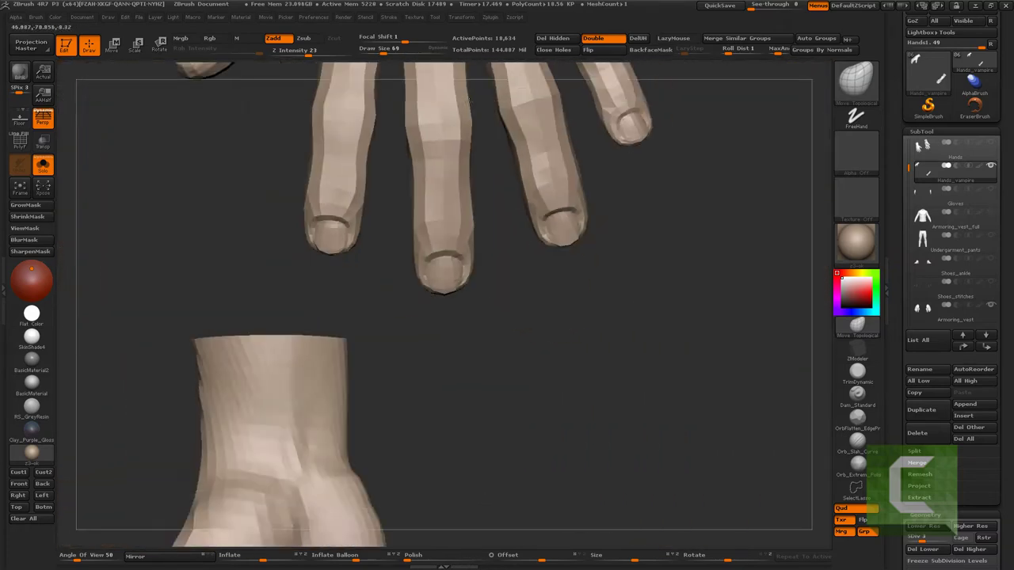
mouse_move(588, 212)
left_mouse_down()
mouse_move(571, 313)
mouse_move(592, 316)
mouse_move(362, 261)
mouse_move(448, 256)
mouse_move(515, 290)
left_mouse_up()
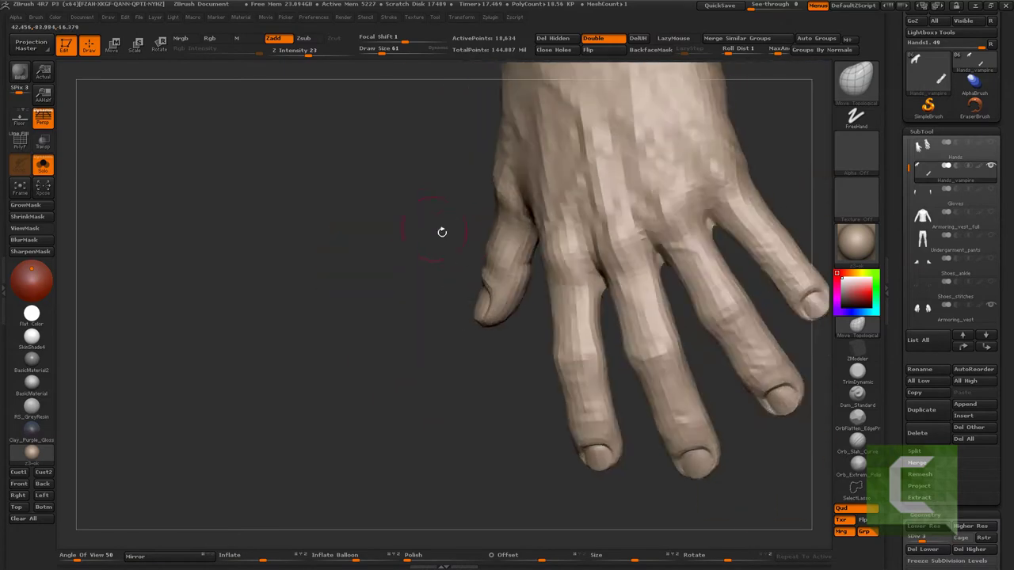
mouse_move(442, 231)
left_mouse_down()
mouse_move(441, 314)
mouse_move(529, 281)
mouse_move(568, 236)
mouse_move(540, 317)
mouse_move(527, 224)
mouse_move(614, 267)
mouse_move(604, 287)
mouse_move(572, 289)
mouse_move(589, 256)
left_mouse_up()
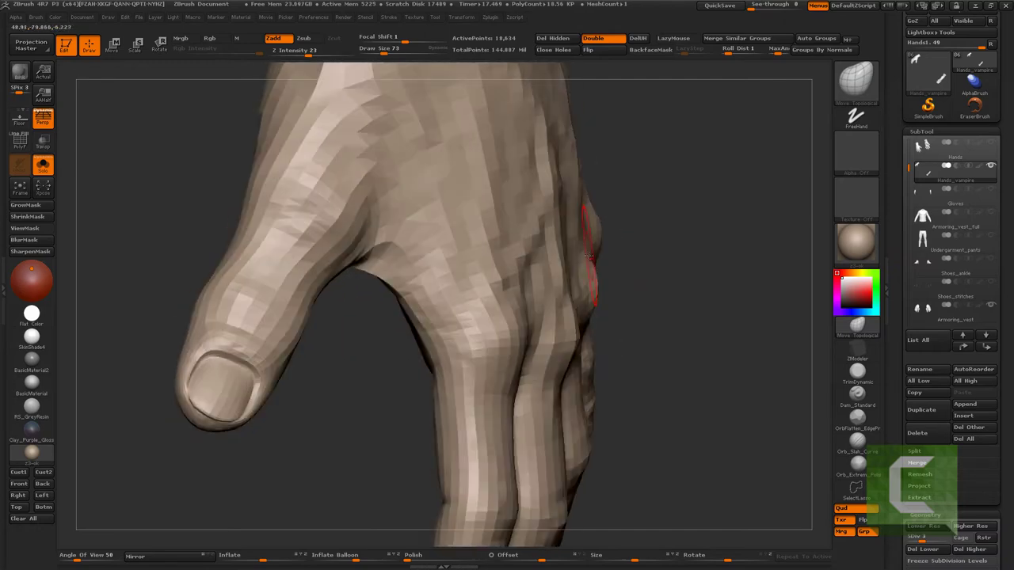
mouse_move(599, 214)
left_mouse_down()
mouse_move(493, 294)
mouse_move(493, 276)
left_mouse_up()
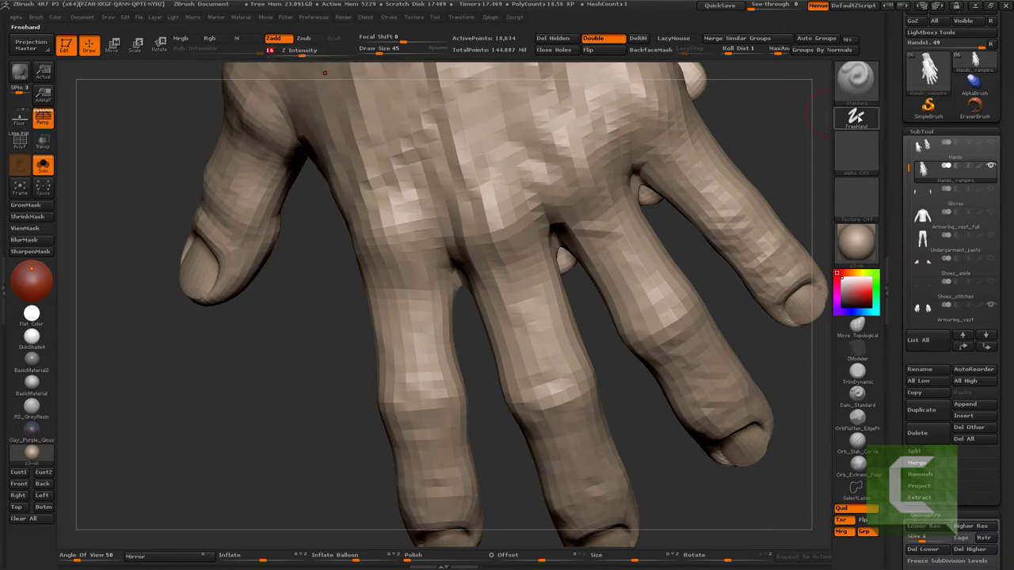
Load a soft round alpha into the brush
left_click(856, 151)
left_click(857, 150)
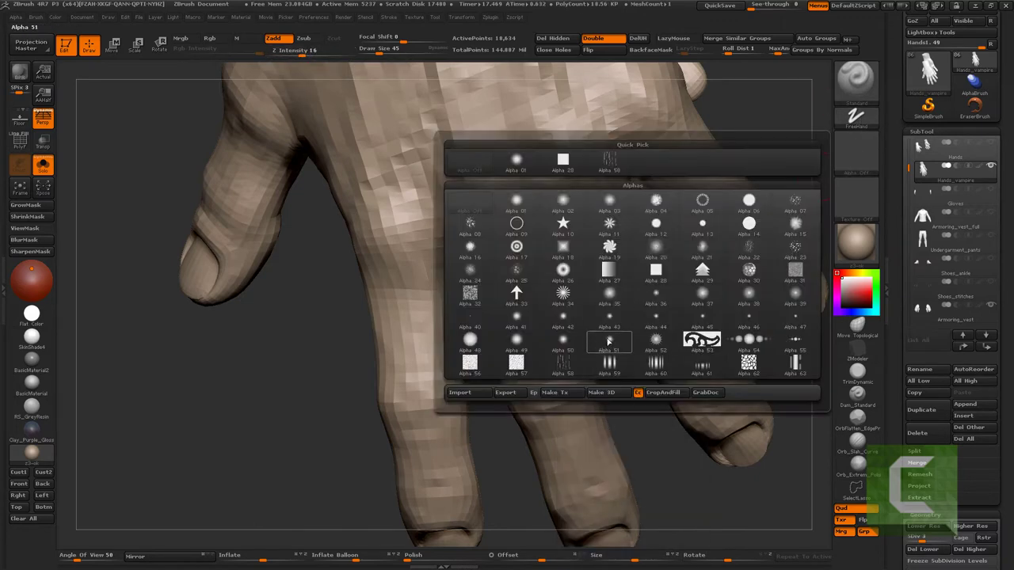
left_click(470, 249)
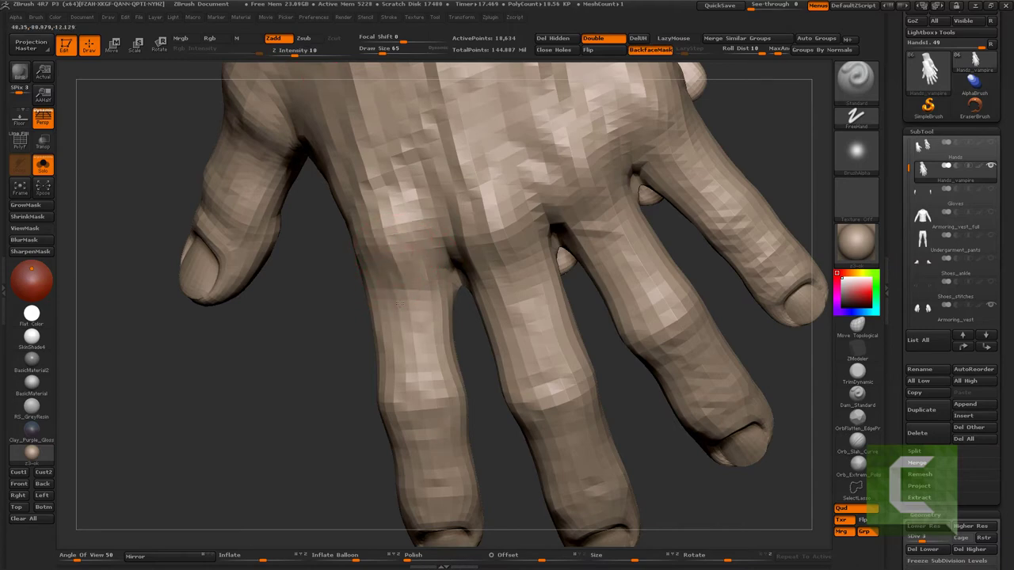
Orbit to the back of the hand, then turn Solo off to show the full knight
left_click_drag(609, 224, 551, 237)
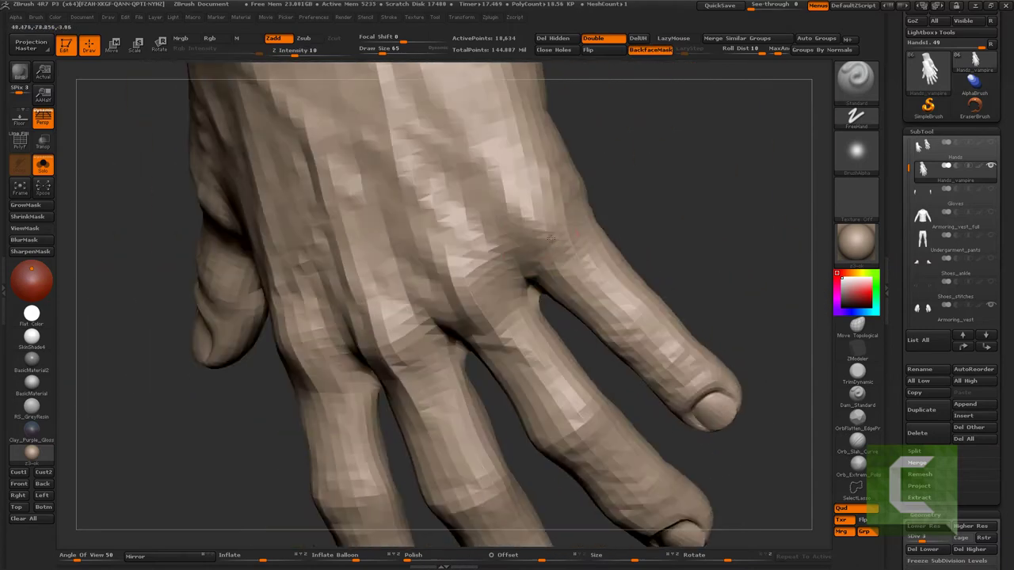
mouse_move(575, 274)
left_mouse_down()
mouse_move(343, 283)
mouse_move(311, 315)
left_mouse_up()
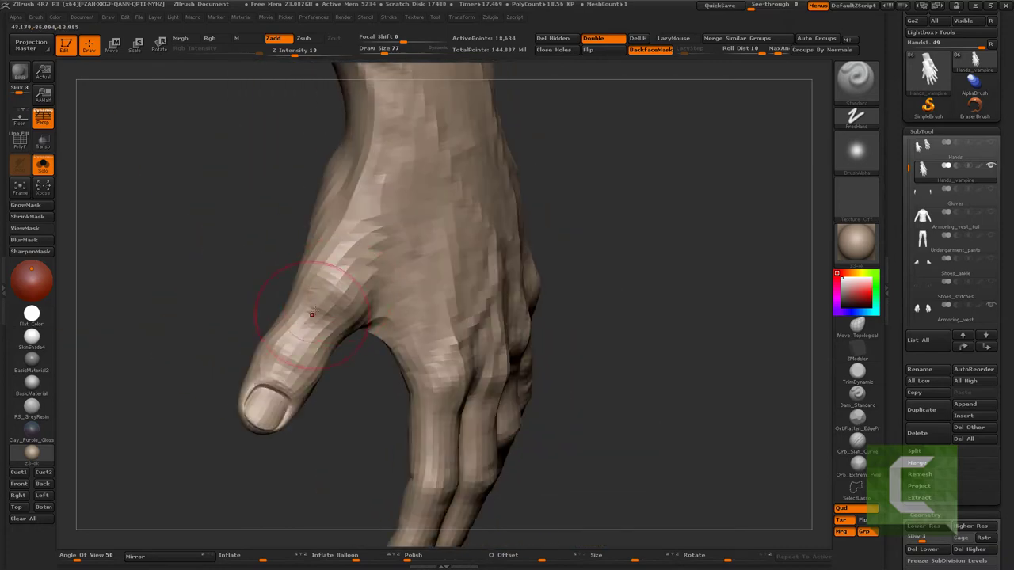
mouse_move(381, 193)
left_mouse_down()
mouse_move(529, 155)
mouse_move(563, 288)
mouse_move(595, 231)
mouse_move(533, 259)
mouse_move(557, 315)
mouse_move(518, 314)
mouse_move(574, 317)
left_mouse_up()
key("ctrl+shift+d")
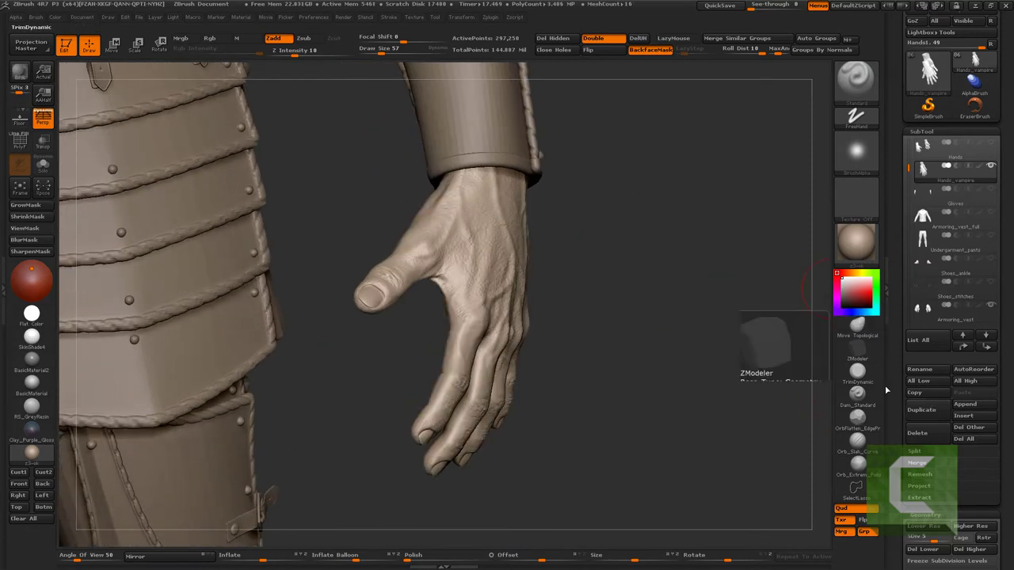
Duplicate the Hands_vampire subtool and rename the copy Nails_vampire
left_click(936, 408)
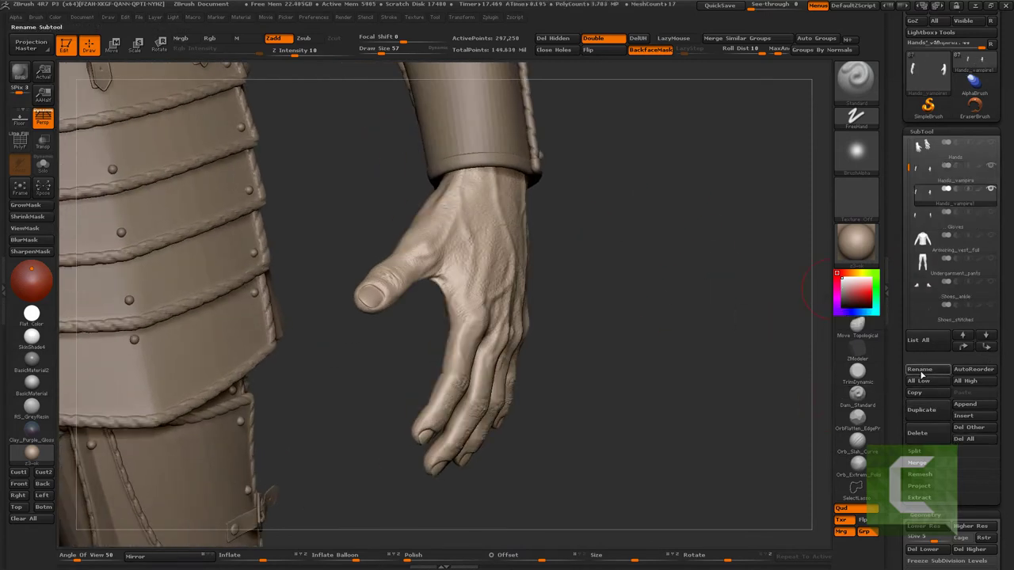
left_click(920, 371)
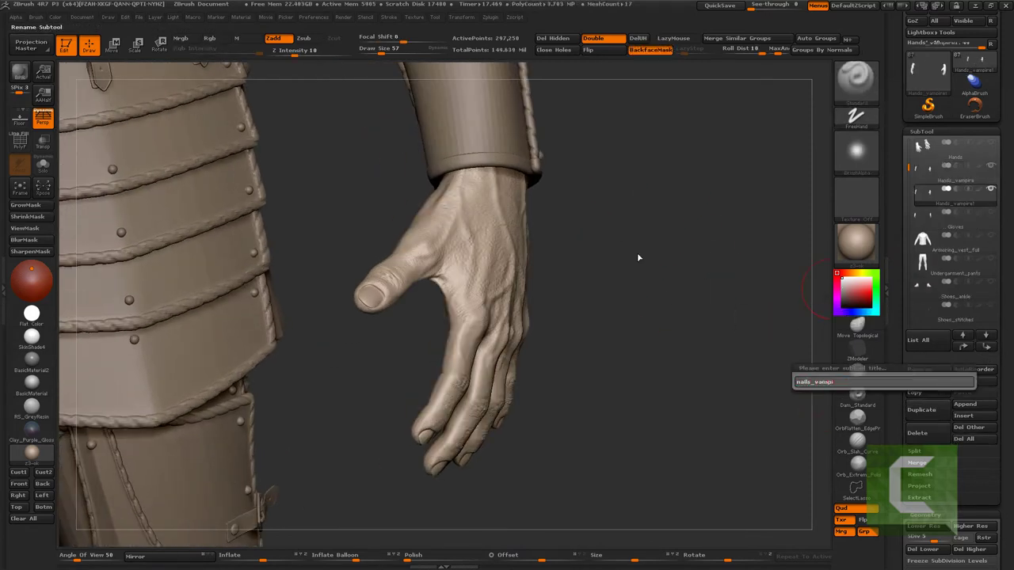
type("re")
key("Return")
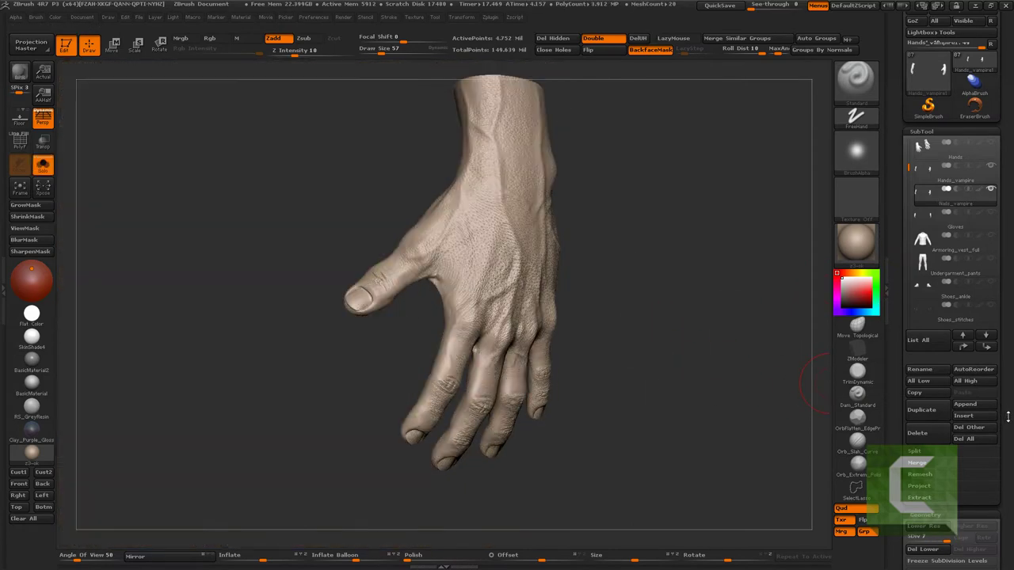
Bake the layers, show polygroups, and delete the lower subdivision levels
left_click_drag(1008, 417, 979, 287)
scroll(932, 435, "up", 3)
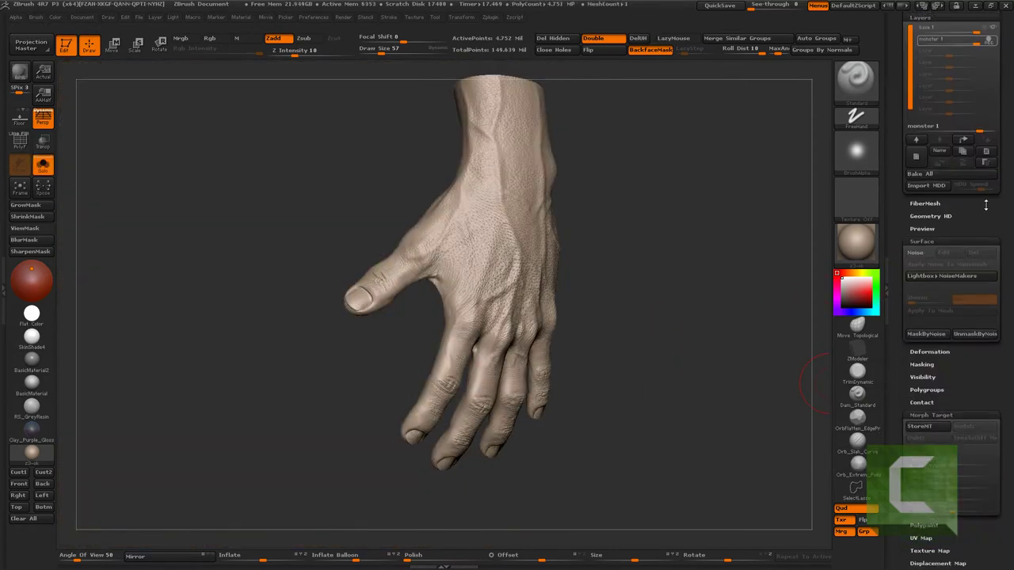
left_click(937, 266)
scroll(937, 265, "up", 5)
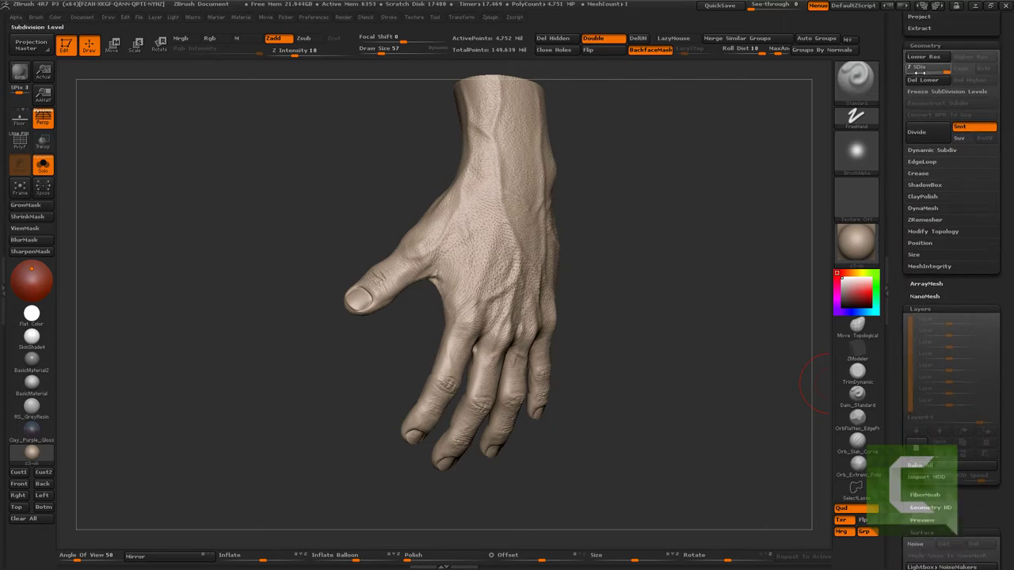
left_click_drag(951, 68, 912, 67)
key("shift+f")
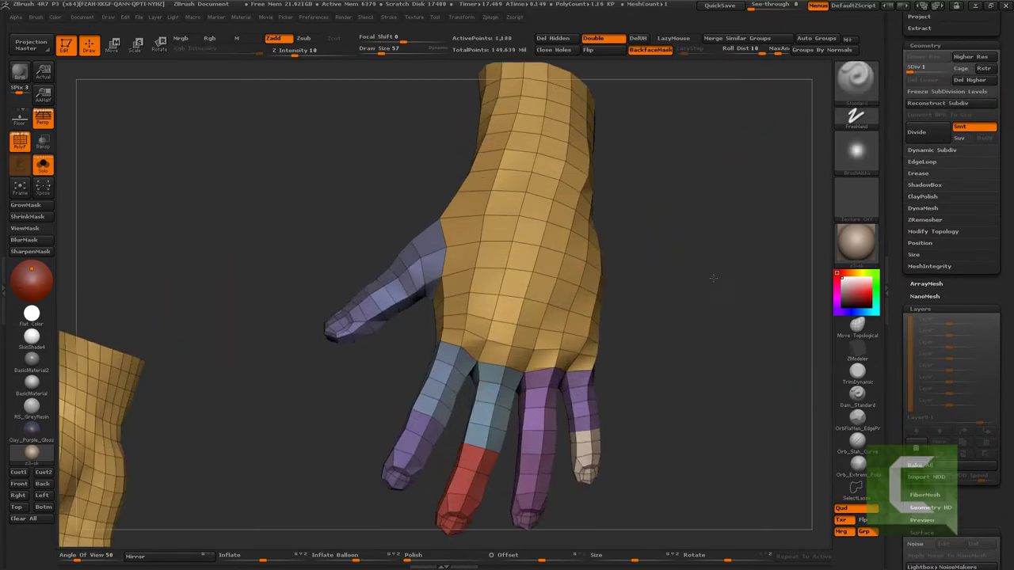
left_click_drag(713, 277, 722, 172)
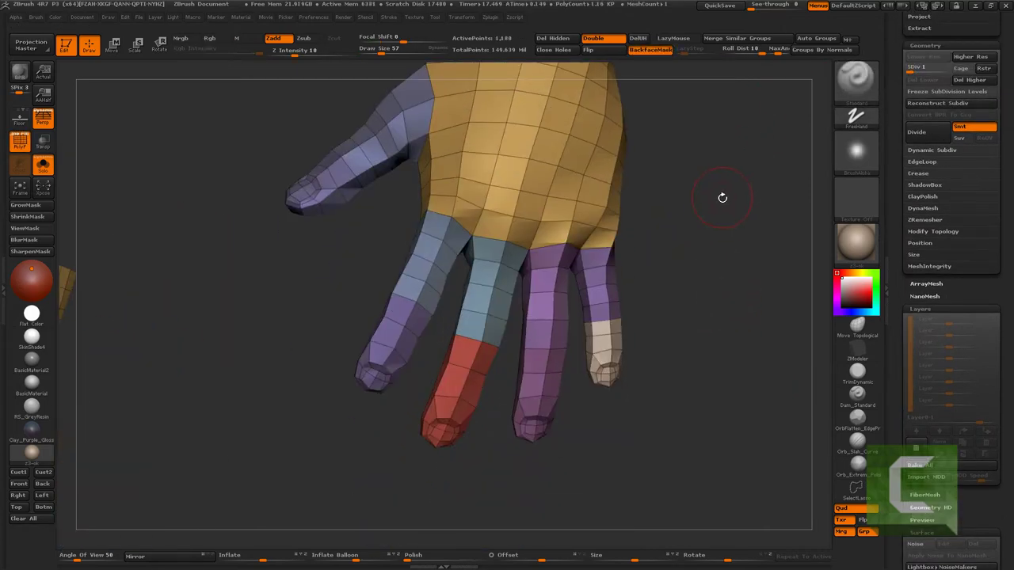
key("d")
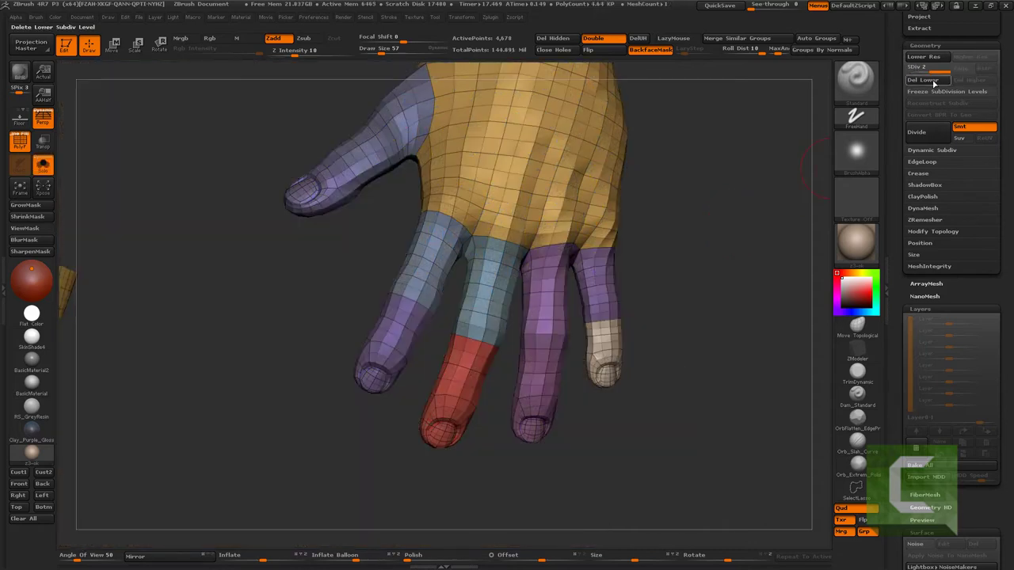
left_click(923, 80)
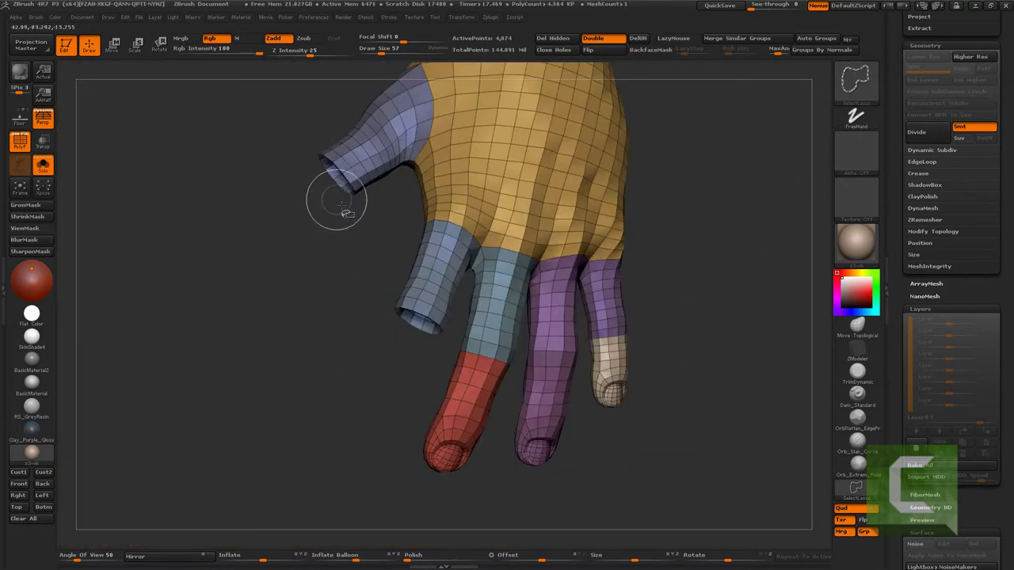
Hide polygroups on the red, purple and beige fingers until only the fingertip pieces remain
left_click(467, 437)
left_click(545, 432)
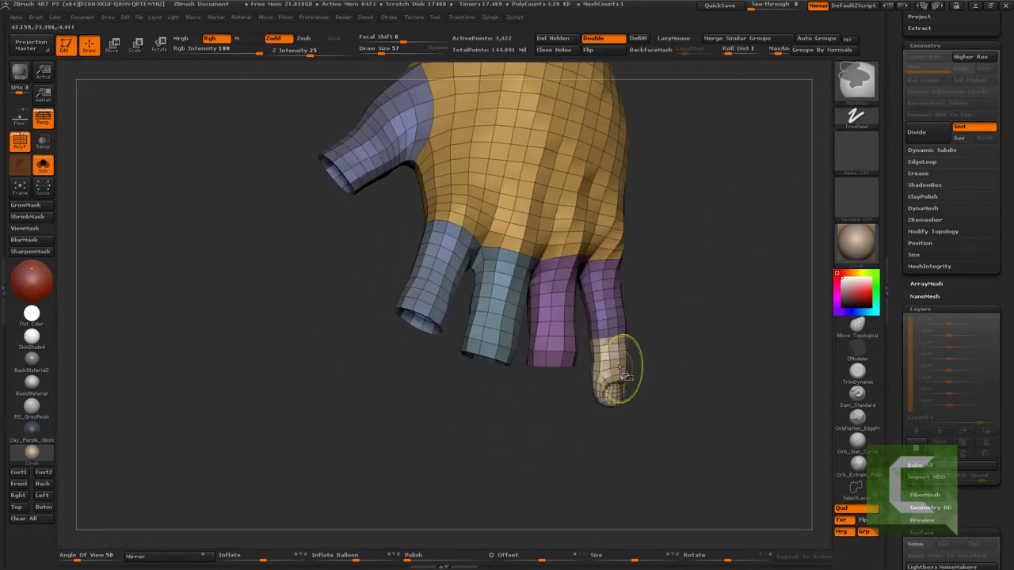
left_click(611, 379)
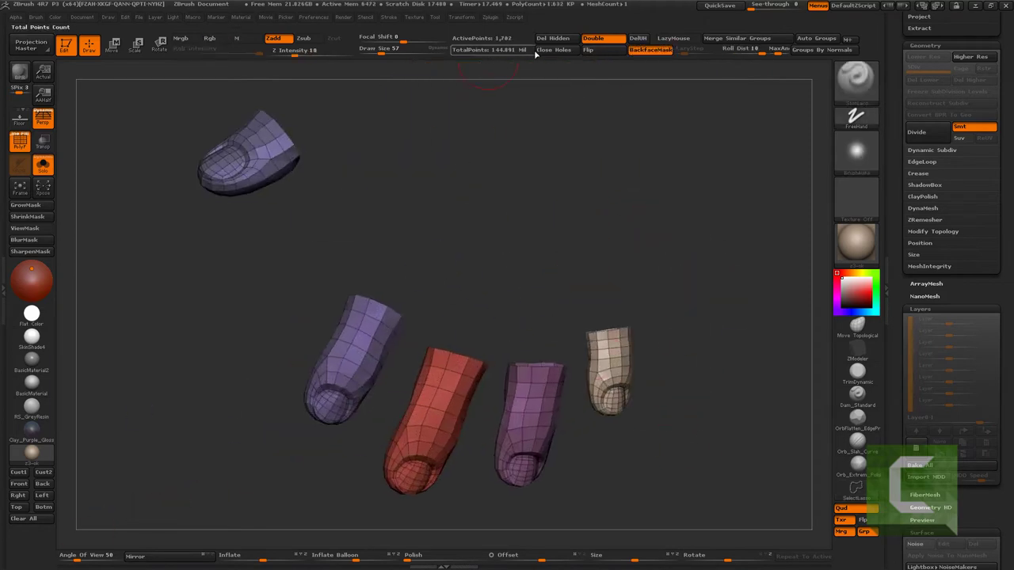
Inset the fingertip nail-bed polygons twice and extrude them into a shell
mouse_move(572, 71)
left_mouse_down()
mouse_move(401, 233)
mouse_move(340, 190)
left_mouse_up()
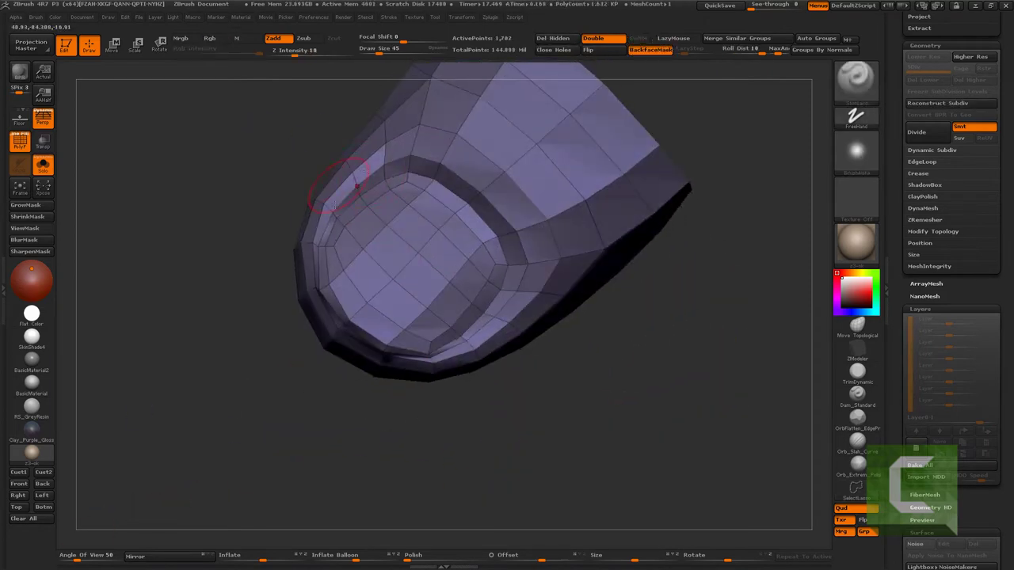
left_click_drag(345, 228, 408, 226)
mouse_move(419, 186)
left_mouse_down()
mouse_move(442, 214)
mouse_move(422, 232)
mouse_move(475, 238)
left_mouse_up()
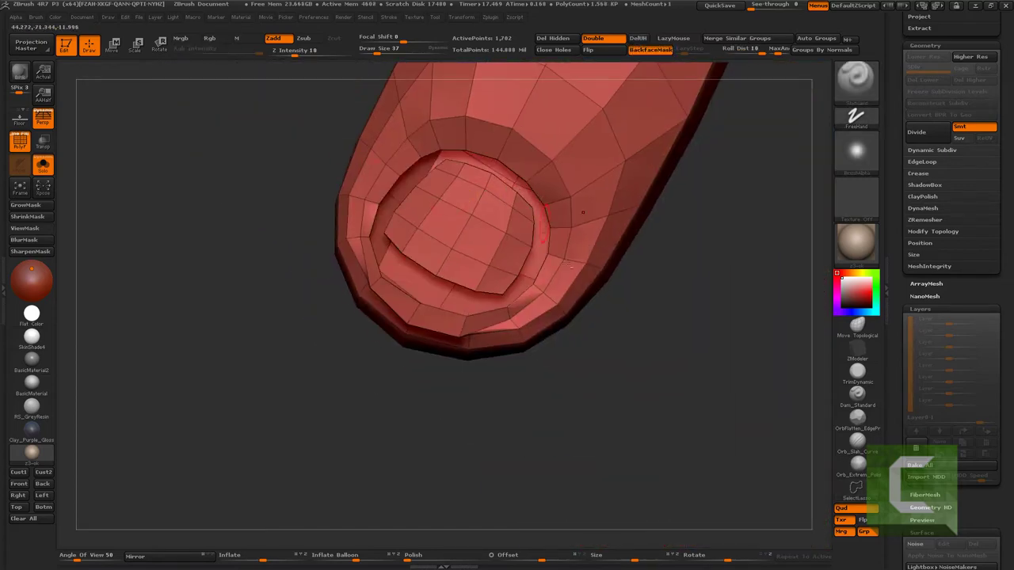
left_click_drag(341, 246, 378, 212)
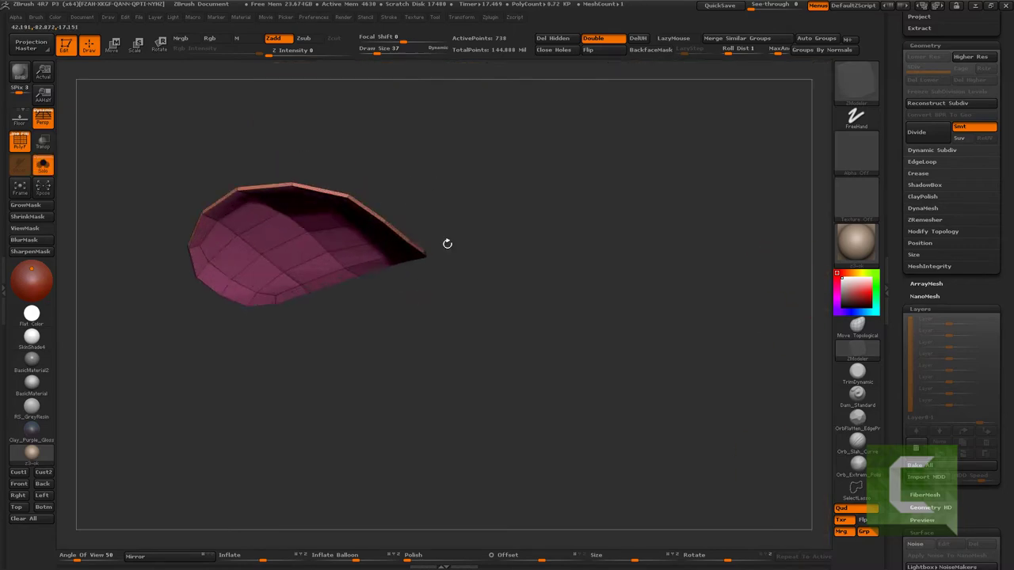
Turn on Transp and Solo the nail piece on its own
left_click_drag(444, 238, 486, 208)
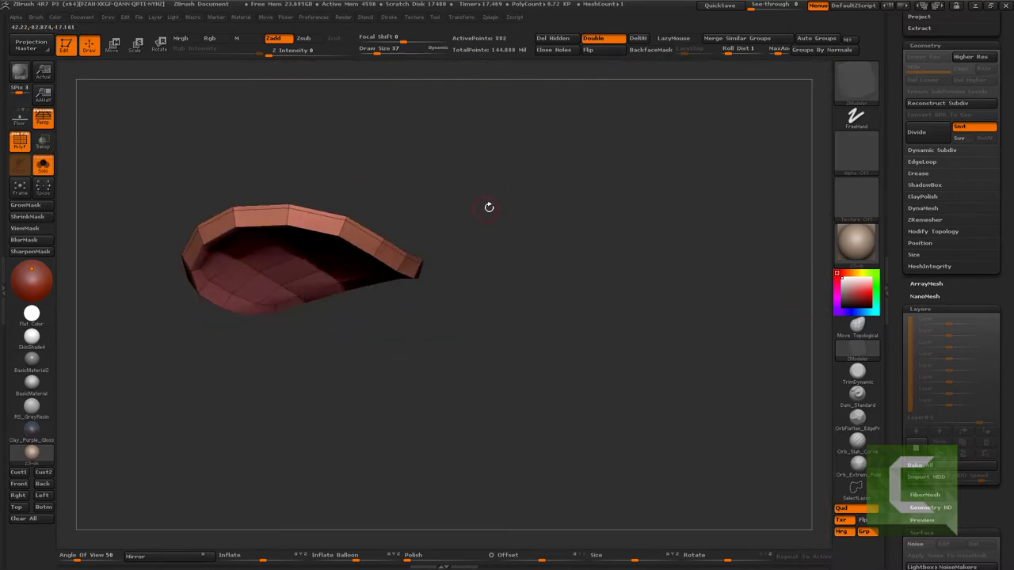
left_click(43, 164)
left_click(42, 141)
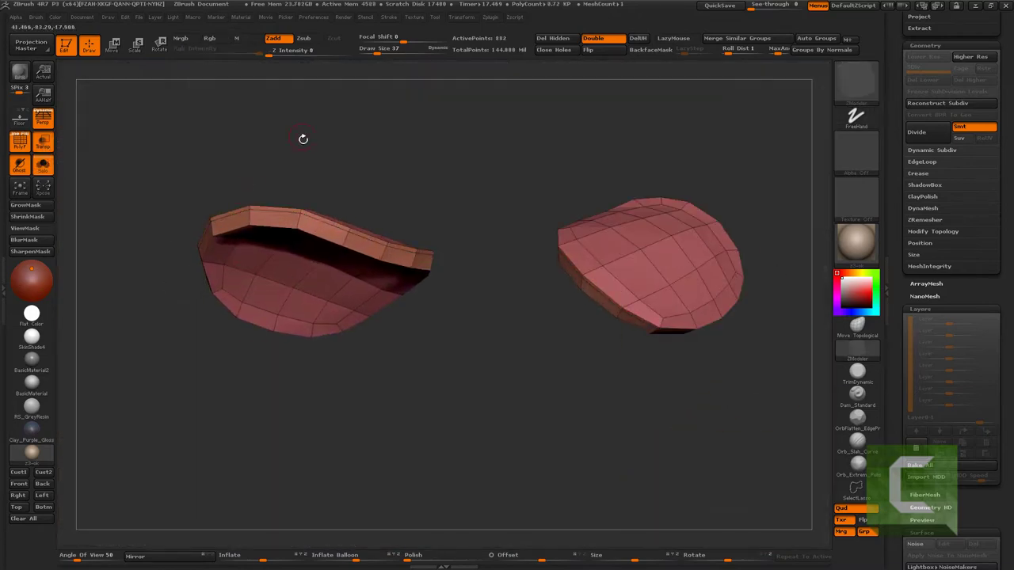
left_click_drag(301, 138, 313, 169)
left_click(239, 251, "alt")
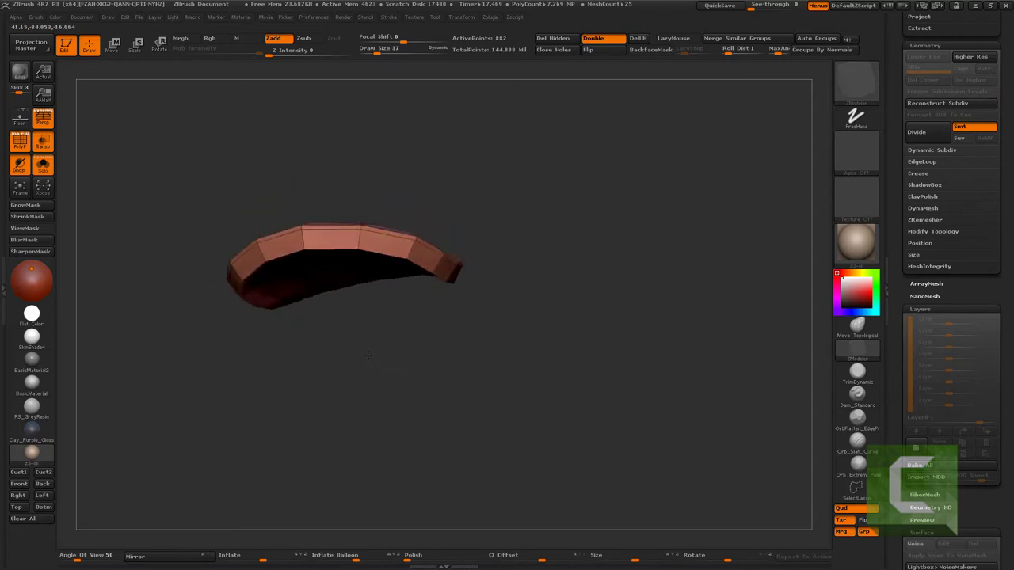
key("space")
Frame a nail piece and choose a ZModeler polygon action and its target
left_click_drag(356, 287, 488, 346)
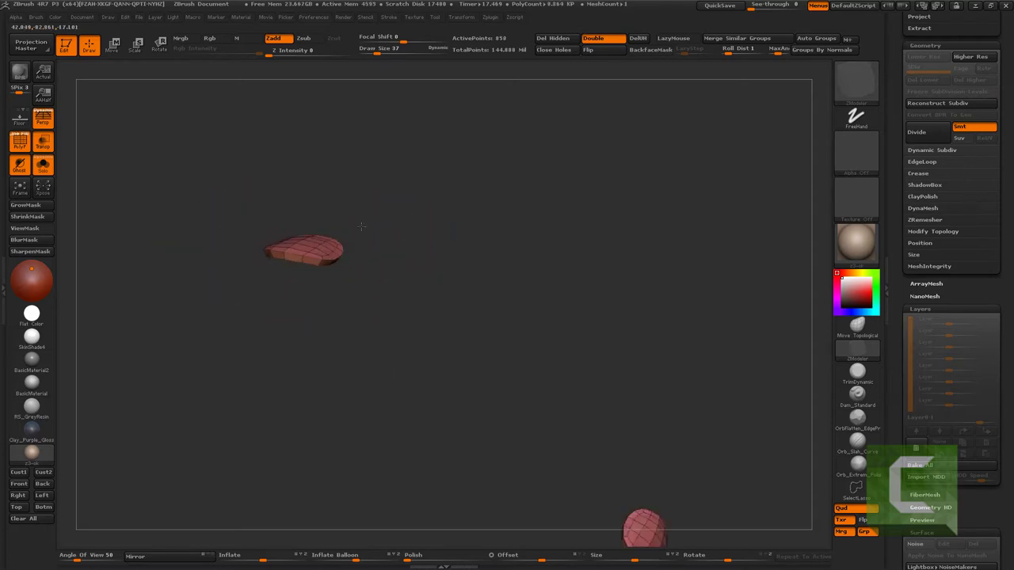
key("f")
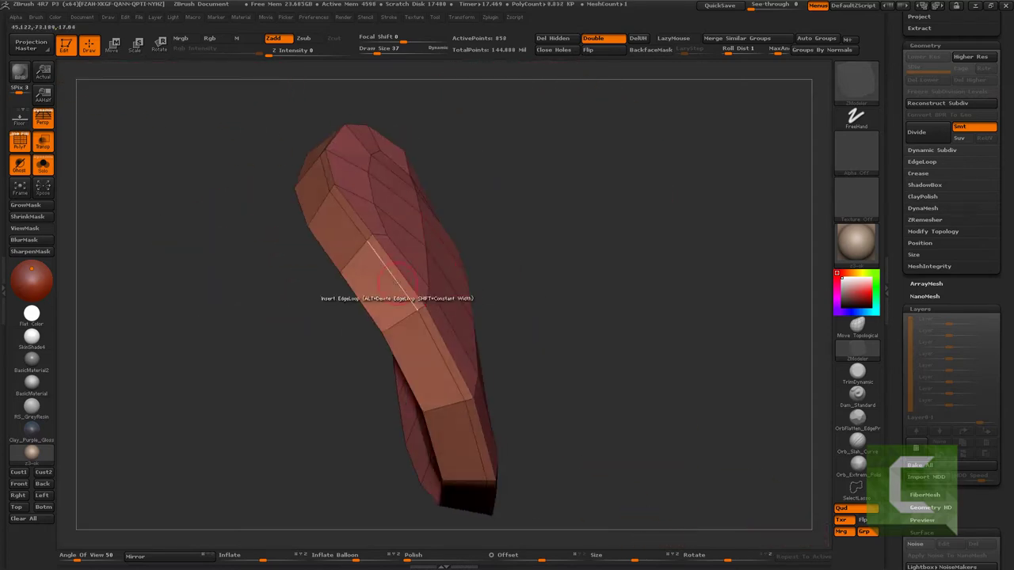
mouse_move(407, 297)
left_mouse_down()
mouse_move(602, 267)
mouse_move(254, 405)
left_mouse_up()
key("space")
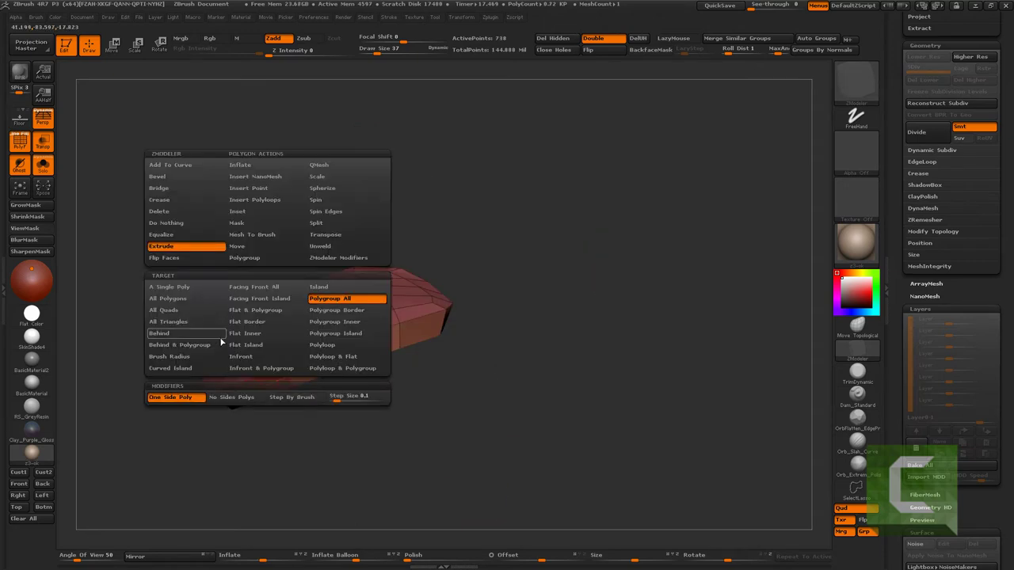
left_click(331, 177)
left_click(171, 287)
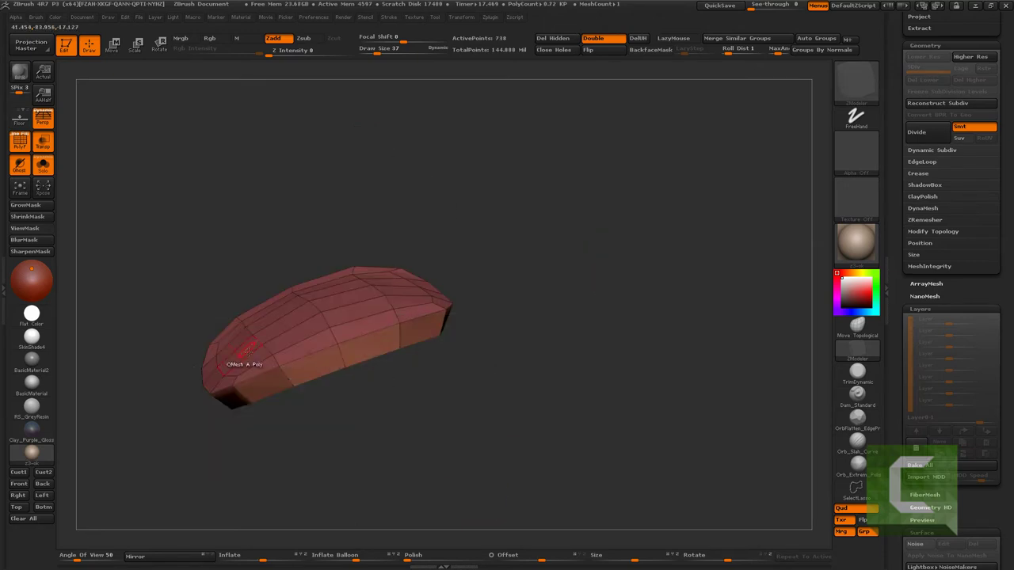
mouse_move(309, 427)
left_mouse_down()
mouse_move(306, 407)
mouse_move(271, 386)
left_mouse_up()
key("shift+ctrl+s")
key("shift+ctrl+s")
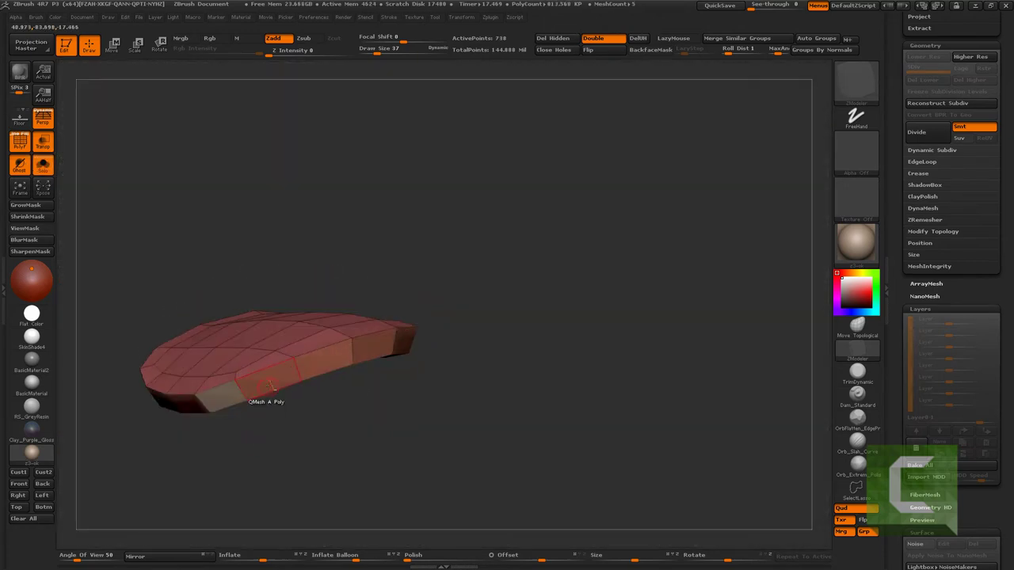
Extrude the fingernail faces outward into slabs, then undo that extrusion
mouse_move(428, 378)
left_mouse_down()
mouse_move(512, 383)
mouse_move(511, 287)
left_mouse_up()
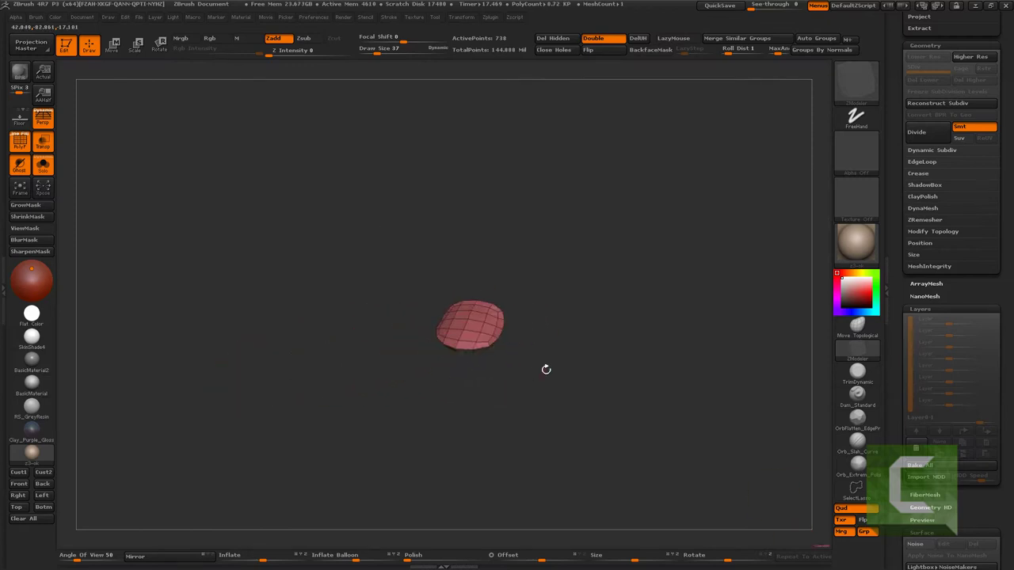
left_click_drag(613, 301, 634, 405)
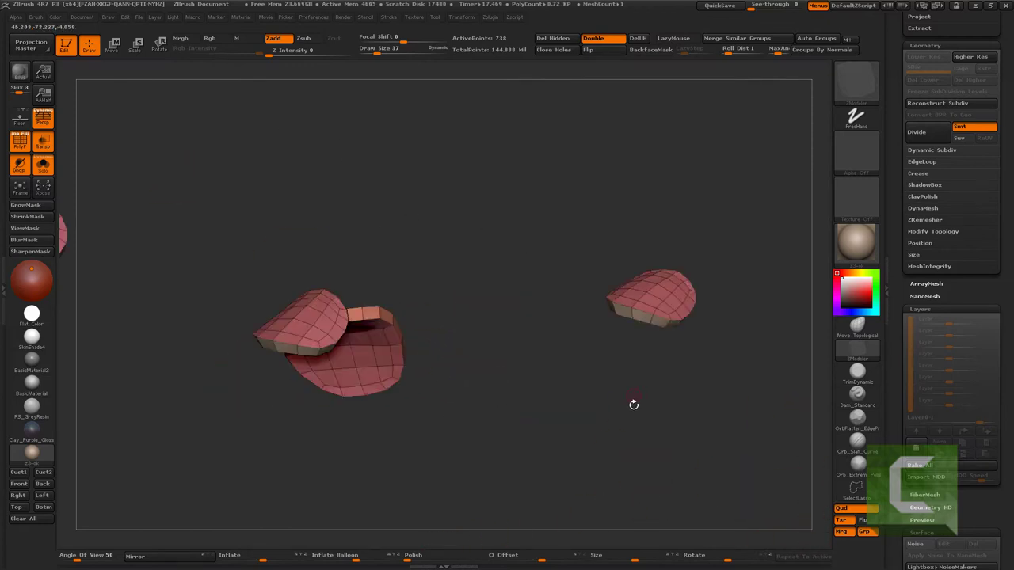
key("shift+ctrl+s")
key("space")
left_click(613, 317)
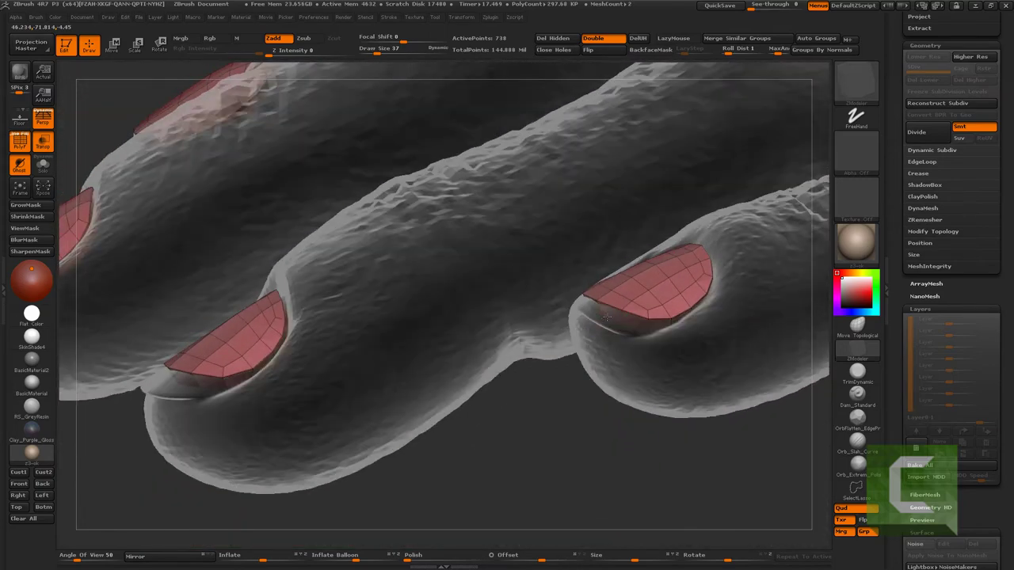
mouse_move(607, 318)
left_mouse_down()
mouse_move(493, 507)
mouse_move(557, 283)
mouse_move(618, 362)
mouse_move(600, 306)
left_mouse_up()
key("ctrl+z")
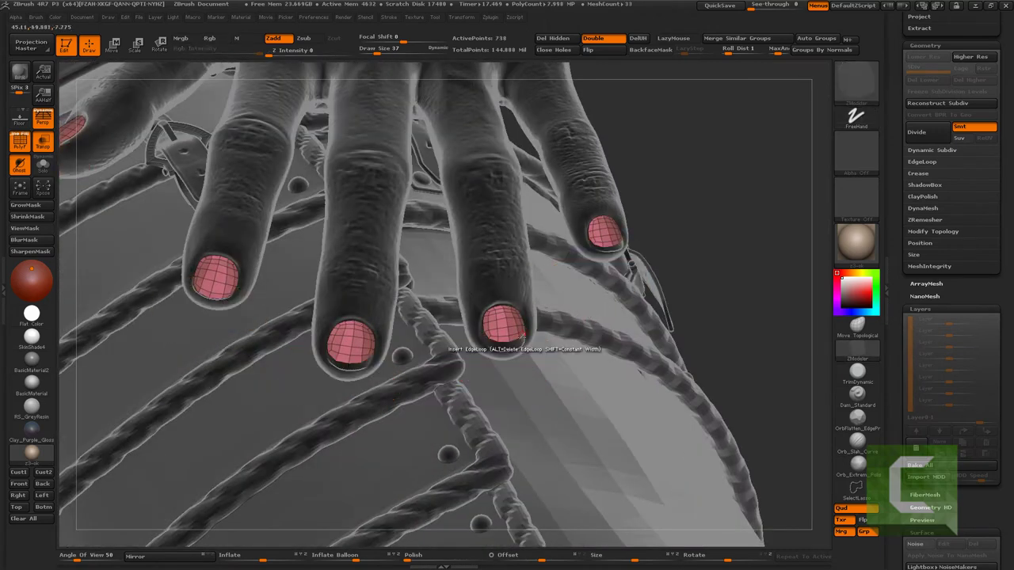
Solo the nails and extrude each nail face into a flared extension with No Side Polys
key("alt+s")
left_click_drag(446, 407, 434, 491)
mouse_move(364, 231)
left_mouse_down()
mouse_move(426, 277)
mouse_move(503, 446)
mouse_move(561, 397)
left_mouse_up()
key("space")
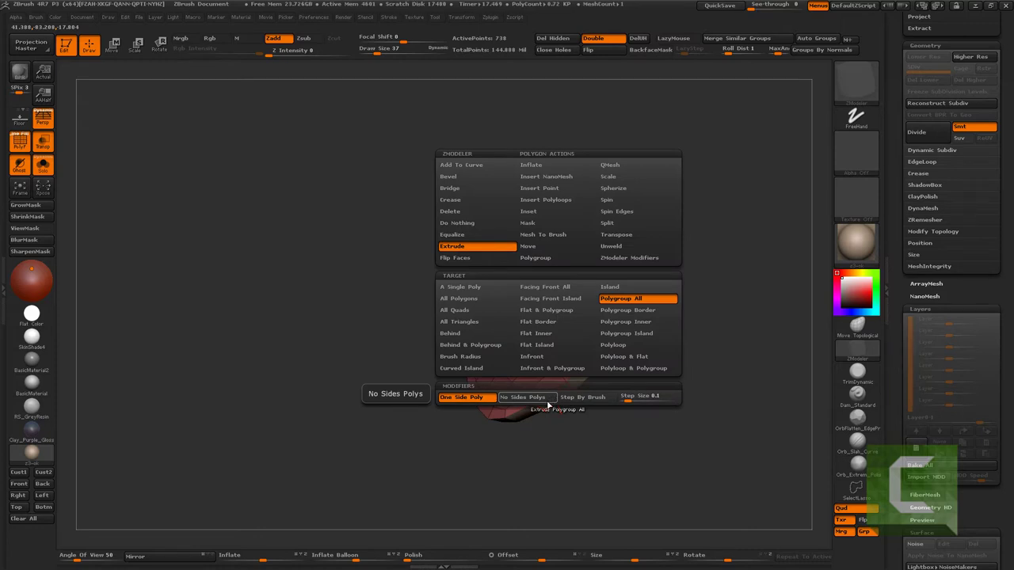
left_click(547, 401)
mouse_move(562, 412)
left_mouse_down()
mouse_move(582, 476)
mouse_move(616, 428)
mouse_move(602, 397)
mouse_move(655, 522)
left_mouse_up()
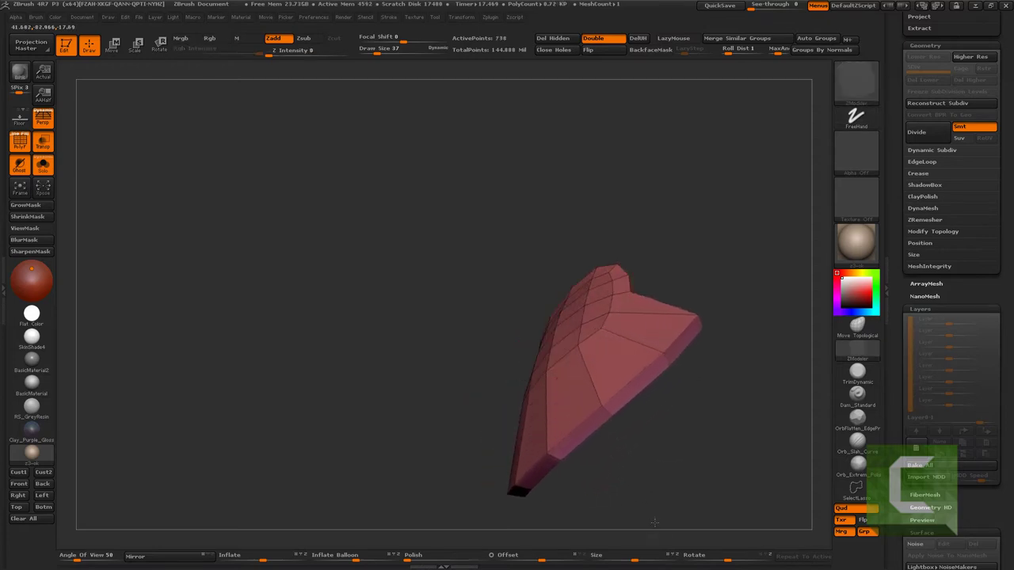
mouse_move(595, 373)
left_mouse_down()
mouse_move(622, 481)
mouse_move(654, 527)
left_mouse_up()
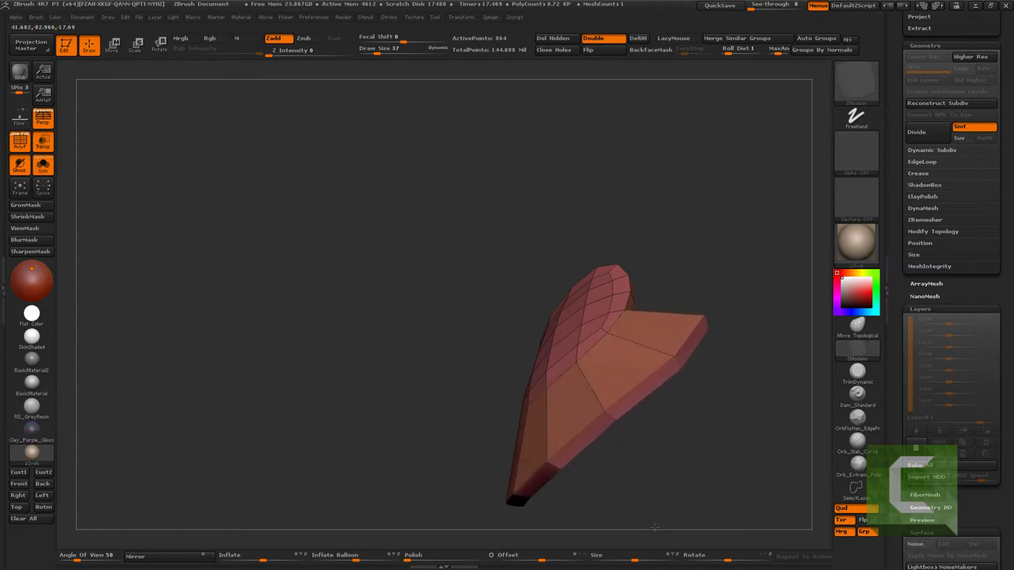
Inspect the extruded nail from several angles, toggling Solo and undoing one change
left_click_drag(634, 479, 602, 346)
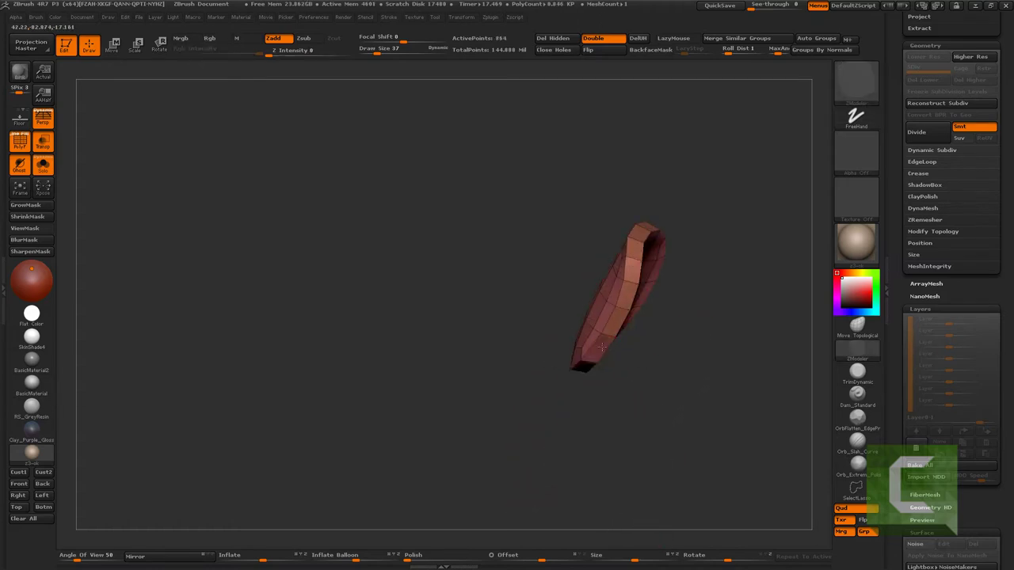
left_click_drag(585, 457, 536, 446)
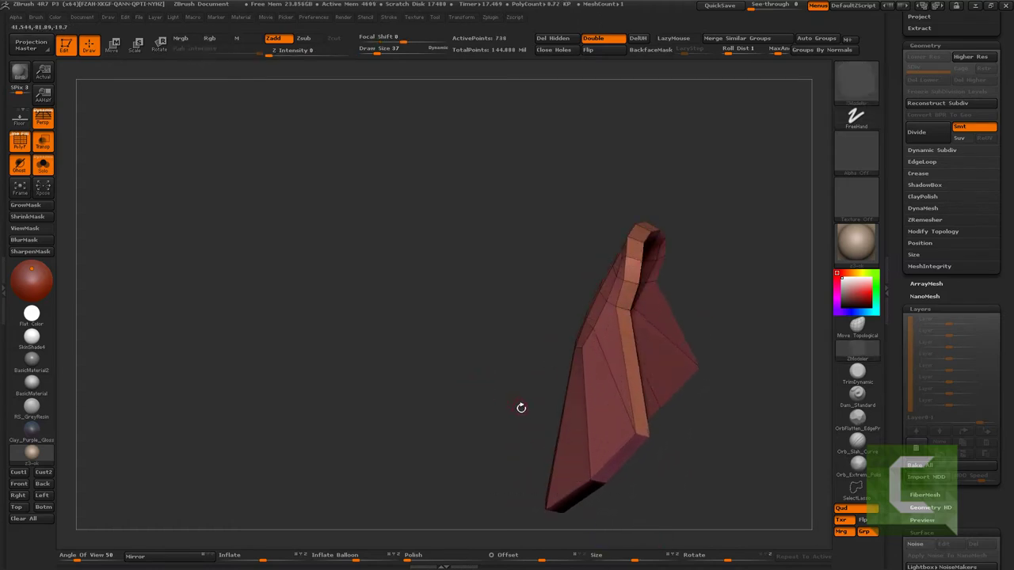
mouse_move(520, 407)
left_mouse_down()
mouse_move(585, 366)
mouse_move(412, 292)
left_mouse_up()
key("ctrl+shift+s")
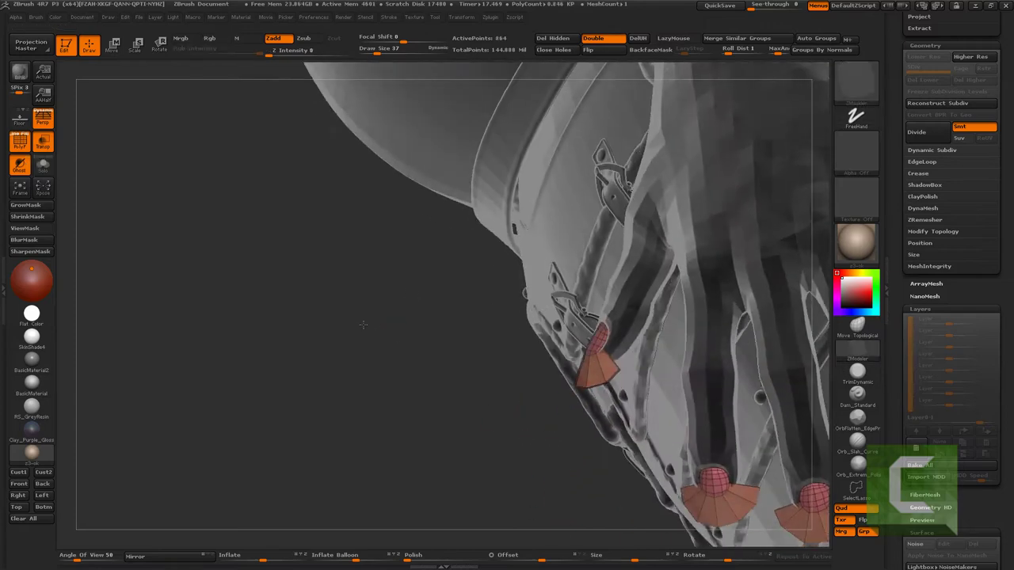
left_click_drag(363, 344, 475, 380)
key("ctrl+shift+s")
mouse_move(670, 417)
left_mouse_down()
mouse_move(533, 262)
mouse_move(439, 215)
left_mouse_up()
key("ctrl+shift+s")
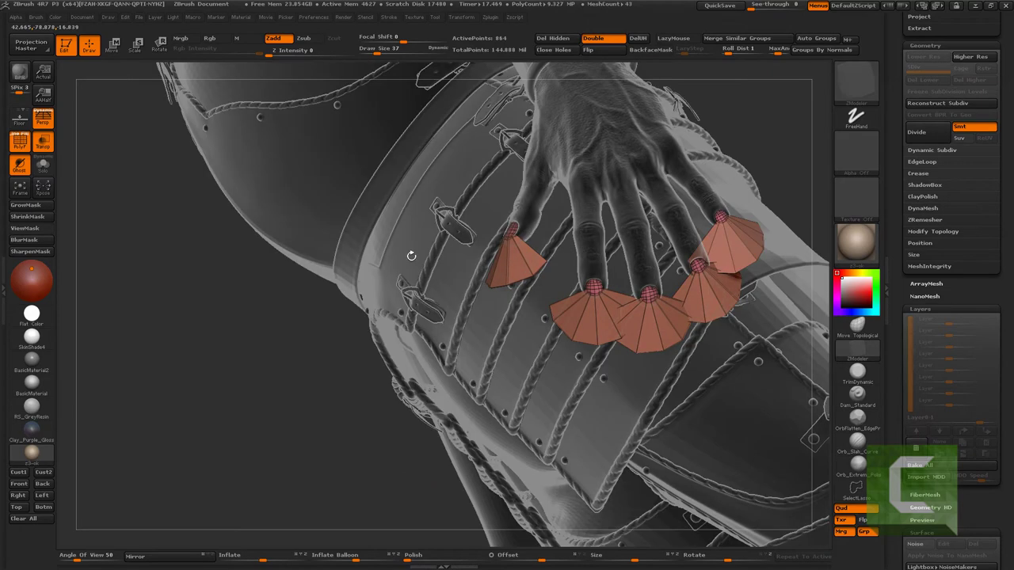
key("ctrl+z")
Compare the nail cones against the hand with Solo, then view all cones together
key("ctrl+shift+s")
mouse_move(413, 261)
left_mouse_down()
mouse_move(497, 380)
mouse_move(470, 244)
mouse_move(571, 528)
mouse_move(525, 219)
left_mouse_up()
key("ctrl+shift+s")
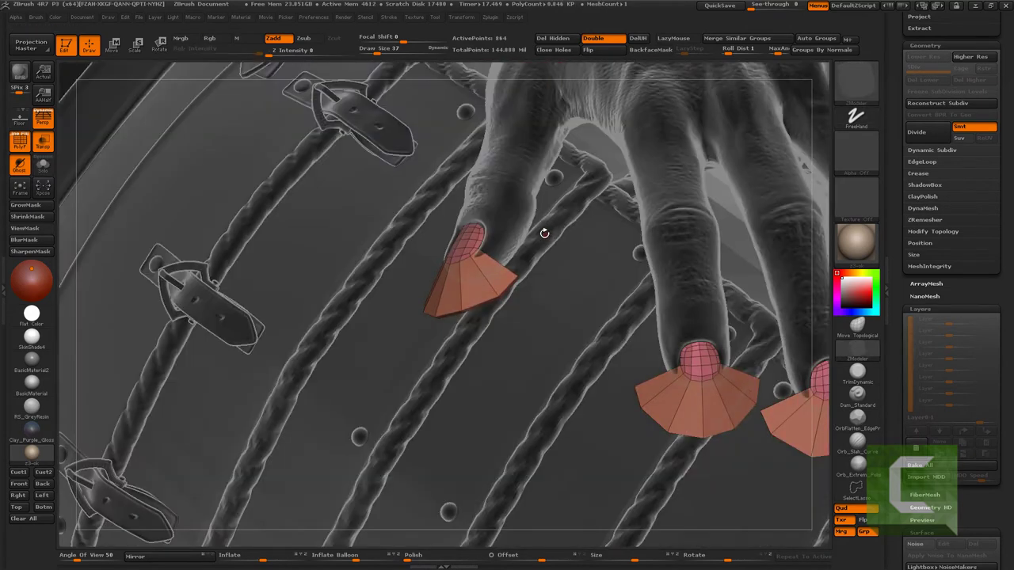
key("ctrl+shift+s")
key("ctrl+shift+s")
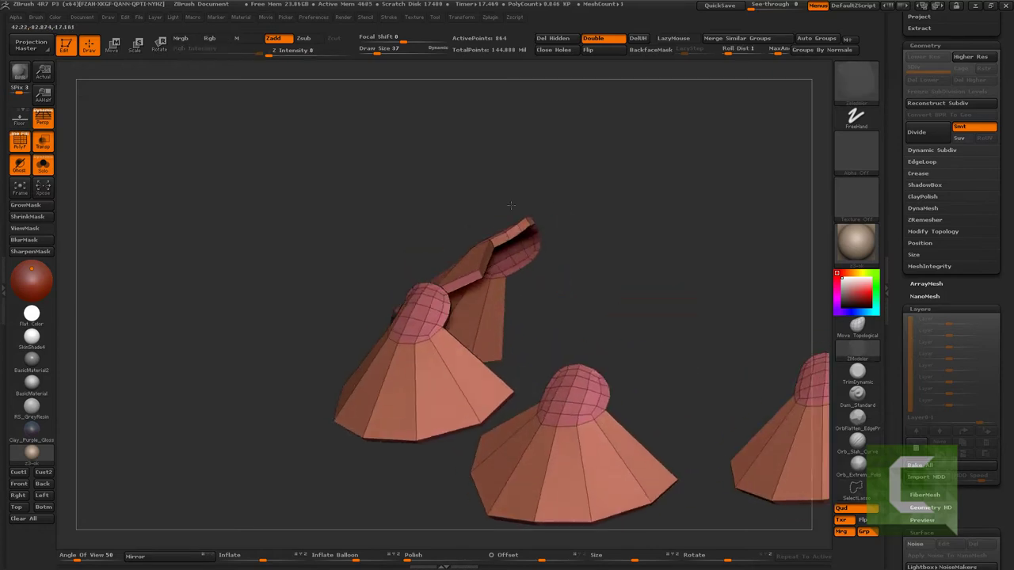
key("ctrl+shift+s")
mouse_move(663, 134)
left_mouse_down()
mouse_move(423, 268)
mouse_move(516, 209)
mouse_move(446, 258)
mouse_move(548, 34)
left_mouse_up()
left_click_drag(580, 91, 425, 141)
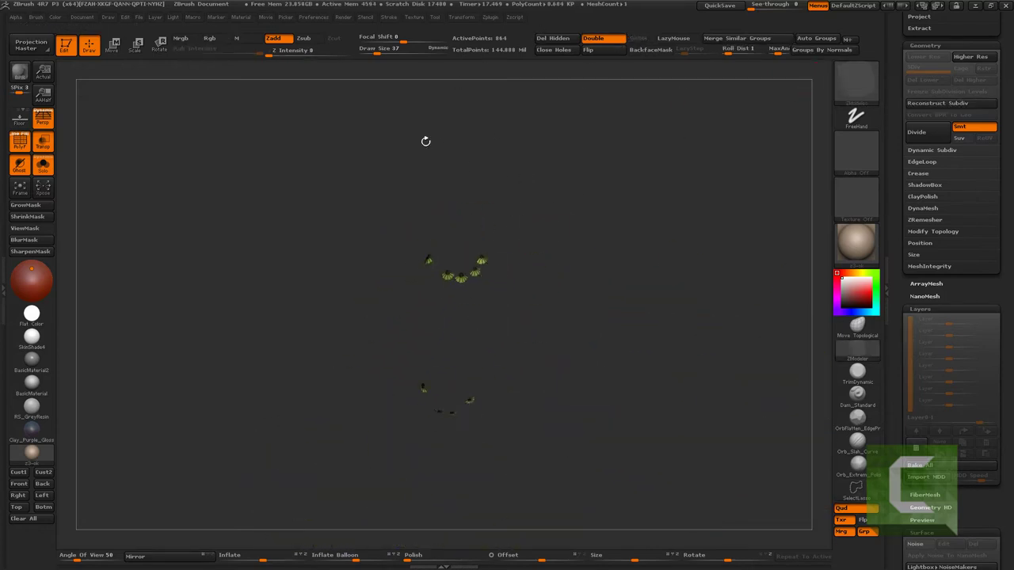
key("f")
mouse_move(559, 290)
left_mouse_down()
mouse_move(555, 270)
mouse_move(634, 198)
left_mouse_up()
Split the nails into polygroups with Groups By Normals and turn on Double
left_click(823, 50)
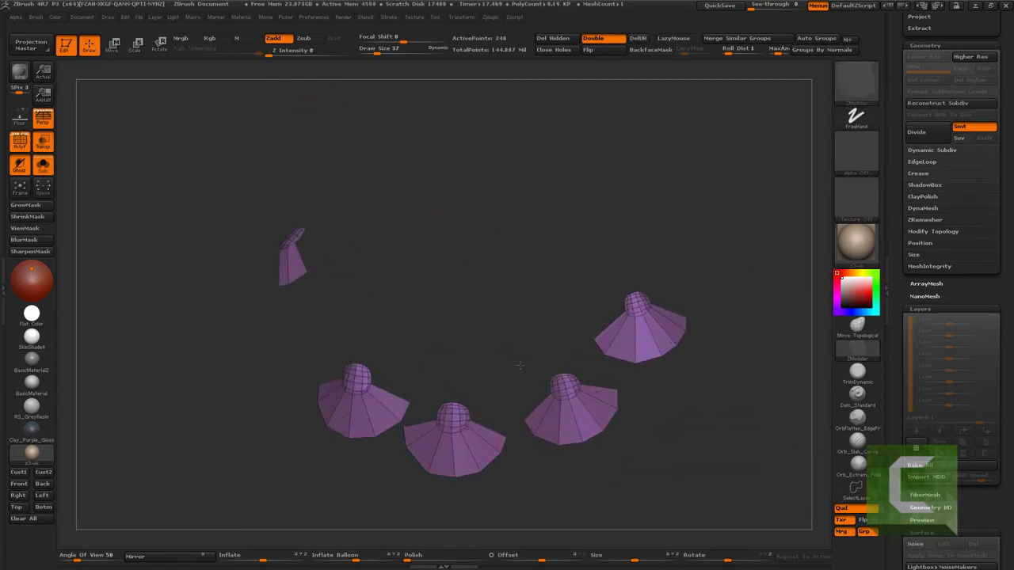
left_click(608, 44)
left_click_drag(382, 222, 323, 40)
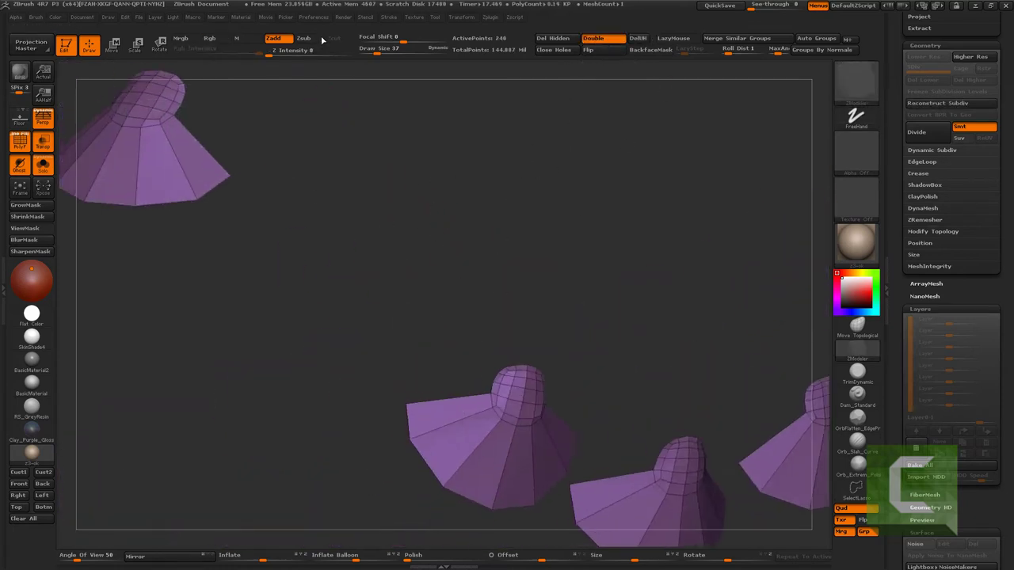
mouse_move(218, 190)
left_mouse_down()
mouse_move(342, 266)
mouse_move(337, 252)
left_mouse_up()
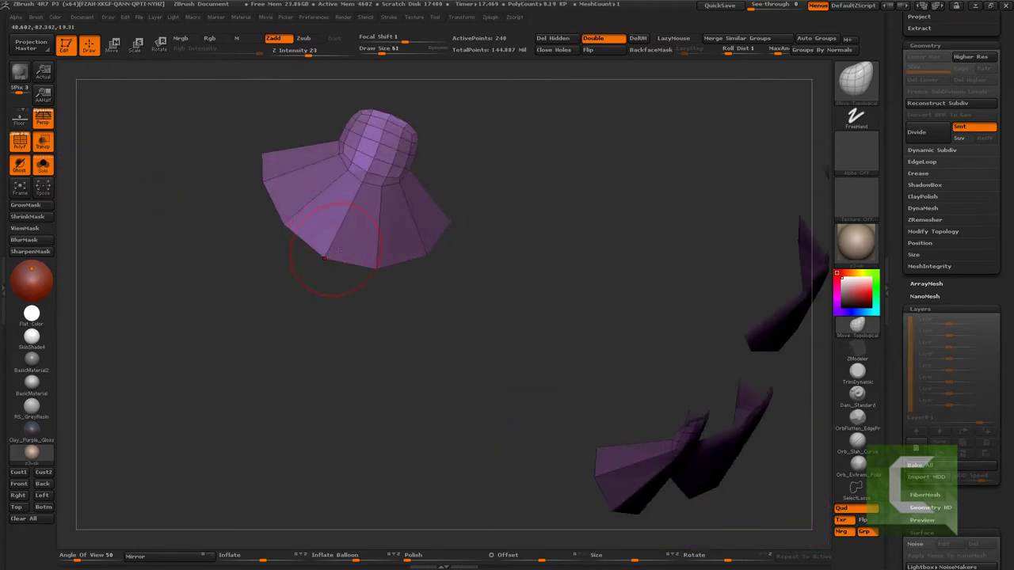
With a smaller Move Topological brush, pull a flared extension into a narrow straight column
left_click_drag(260, 181, 286, 226)
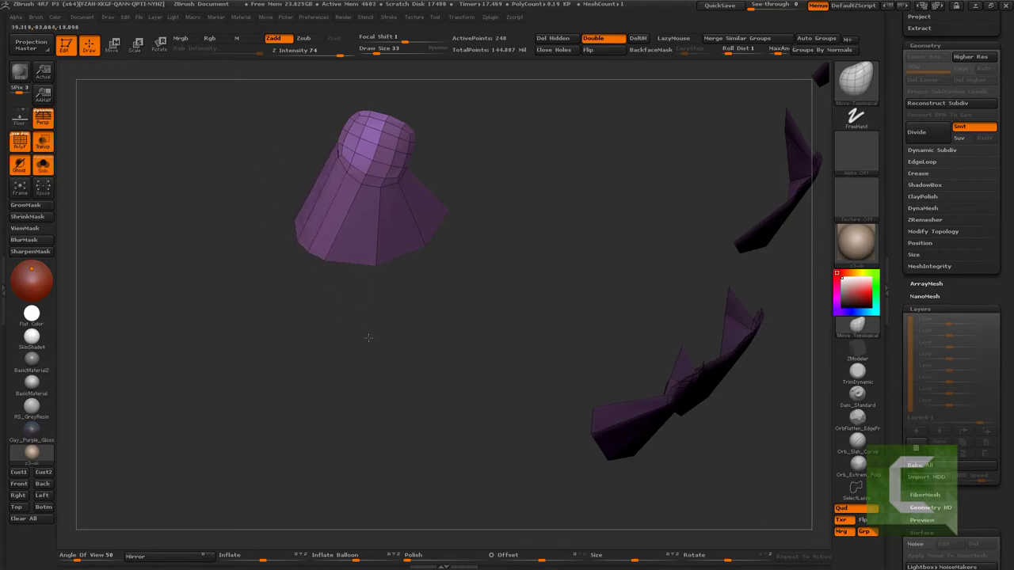
left_click_drag(385, 302, 286, 253)
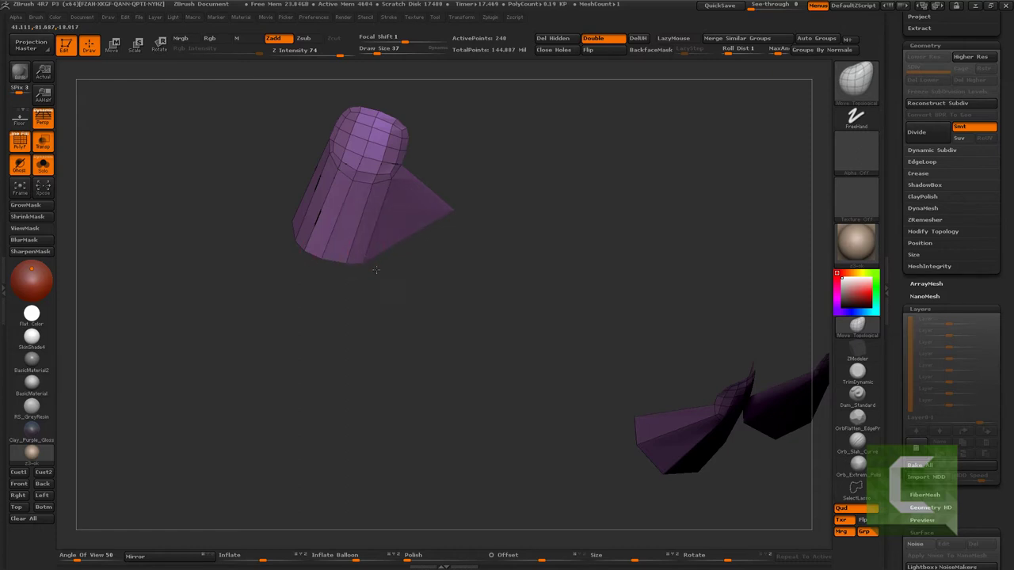
mouse_move(412, 240)
left_mouse_down()
mouse_move(402, 259)
mouse_move(421, 231)
left_mouse_up()
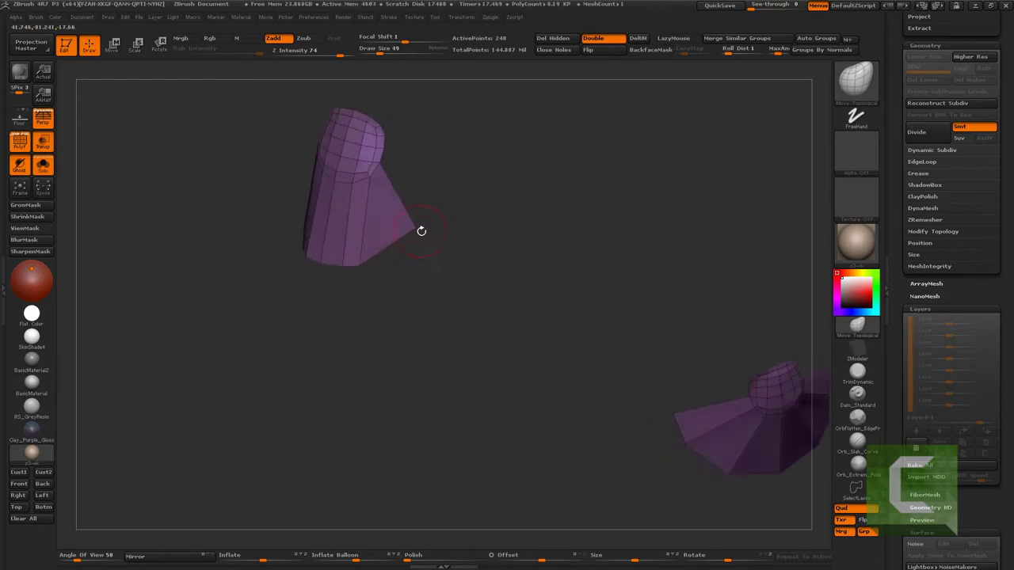
mouse_move(335, 288)
left_mouse_down()
mouse_move(369, 240)
mouse_move(283, 260)
mouse_move(362, 240)
left_mouse_up()
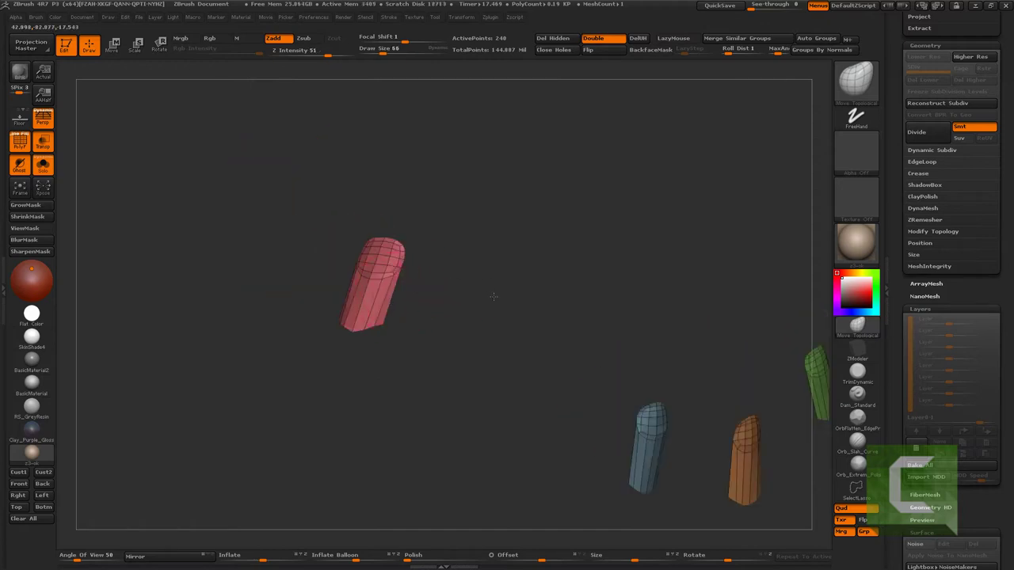
key("f")
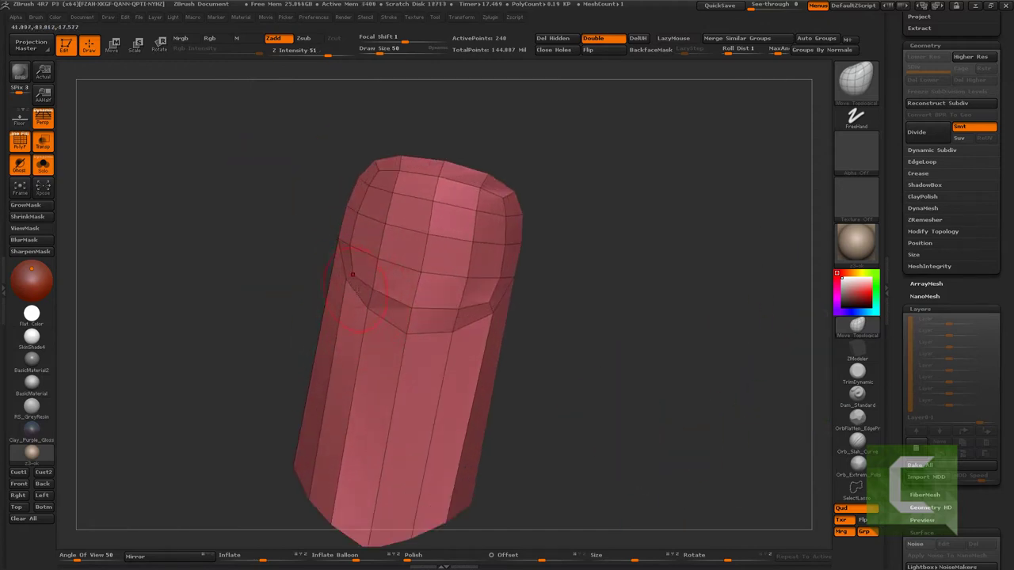
mouse_move(366, 309)
left_mouse_down()
mouse_move(388, 373)
mouse_move(408, 325)
mouse_move(378, 409)
left_mouse_up()
mouse_move(374, 481)
left_mouse_down()
mouse_move(376, 405)
mouse_move(480, 326)
mouse_move(396, 285)
mouse_move(414, 276)
left_mouse_up()
key("space")
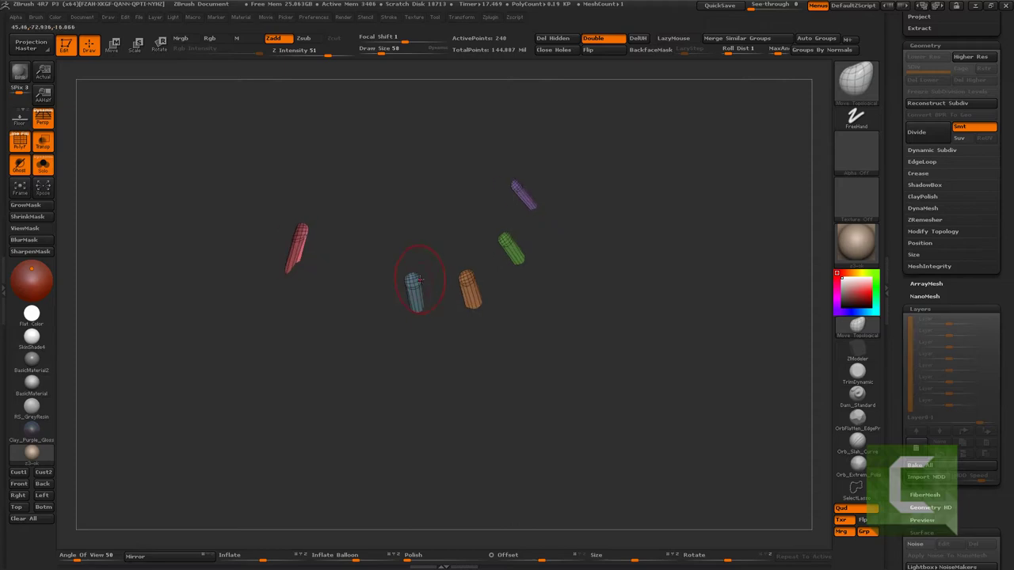
left_click(43, 164)
left_click(43, 140)
left_click_drag(415, 316, 481, 367)
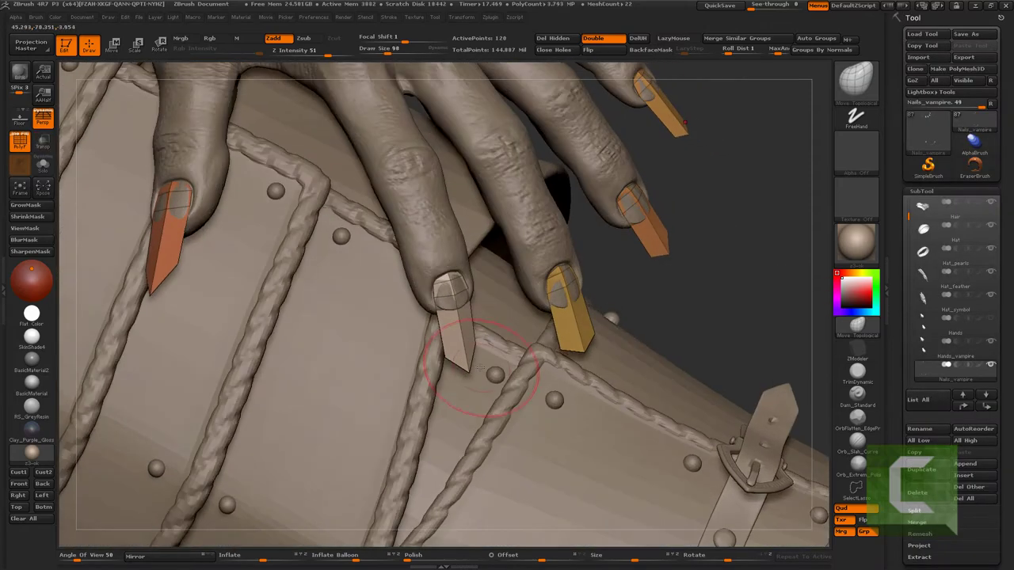
left_click(991, 364, "shift")
left_click(990, 340)
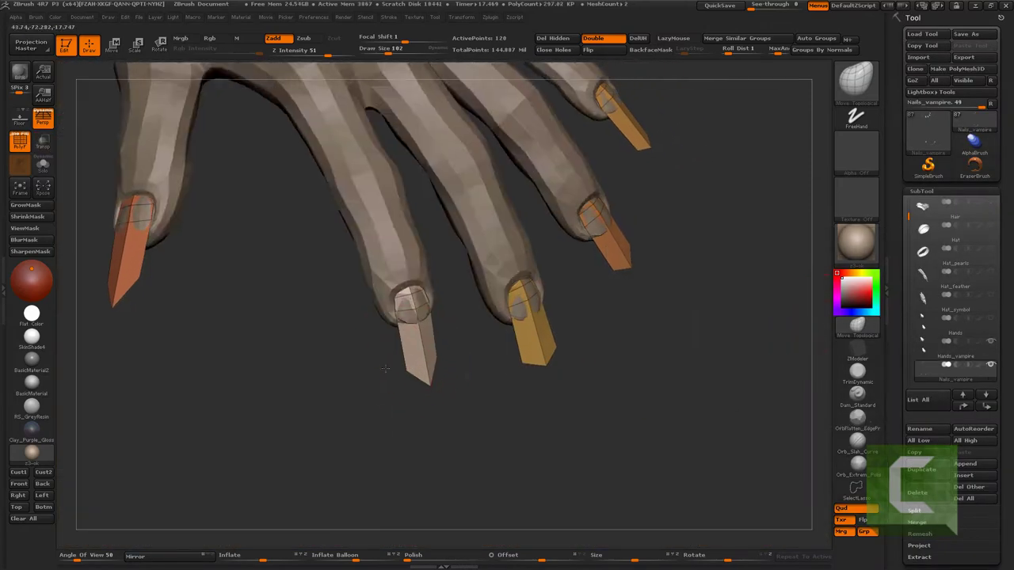
mouse_move(437, 378)
left_mouse_down()
mouse_move(430, 362)
mouse_move(449, 365)
left_mouse_up()
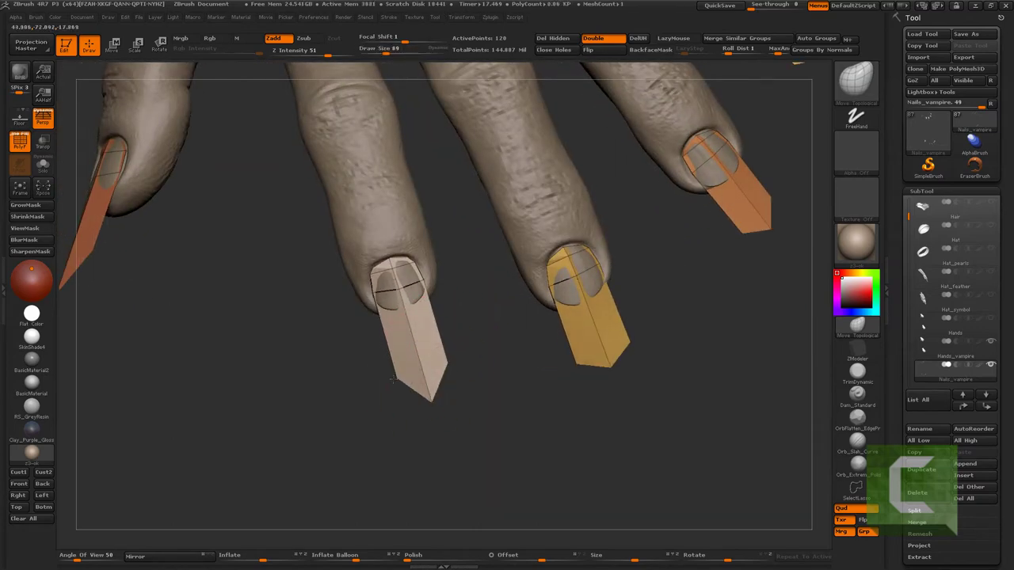
mouse_move(391, 380)
left_mouse_down()
mouse_move(493, 357)
mouse_move(520, 374)
mouse_move(441, 385)
mouse_move(527, 329)
mouse_move(571, 317)
left_mouse_up()
left_click(920, 428)
type("Fingernails_vampire")
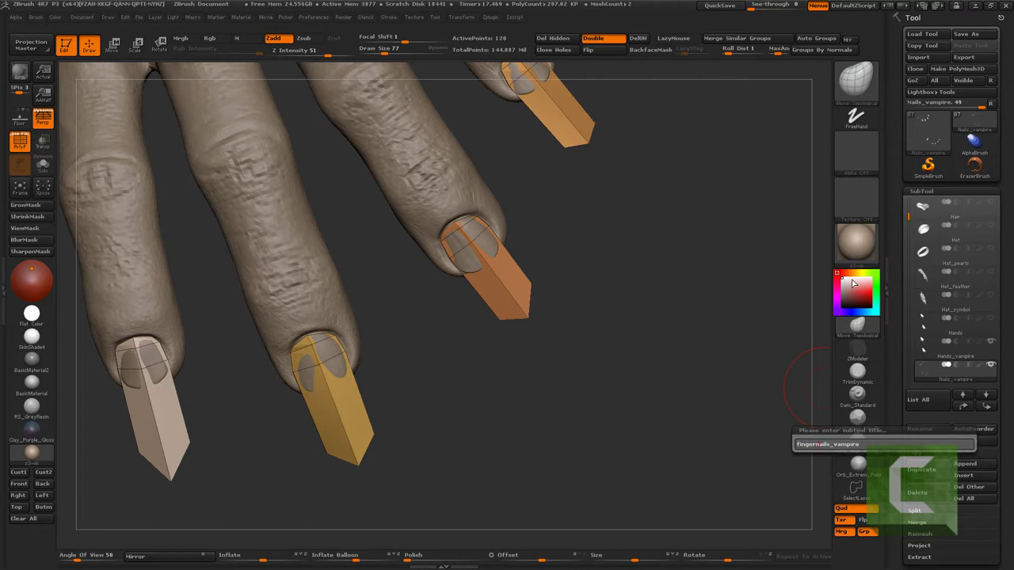
key("Return")
mouse_move(566, 288)
left_mouse_down()
mouse_move(542, 326)
mouse_move(498, 309)
left_mouse_up()
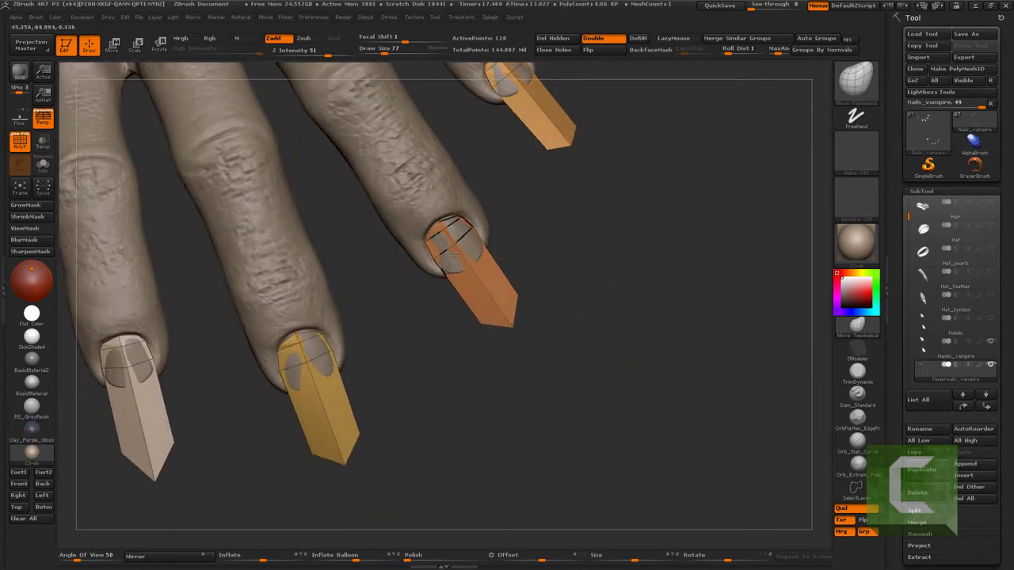
mouse_move(306, 362)
left_mouse_down()
mouse_move(419, 335)
mouse_move(494, 233)
mouse_move(507, 255)
left_mouse_up()
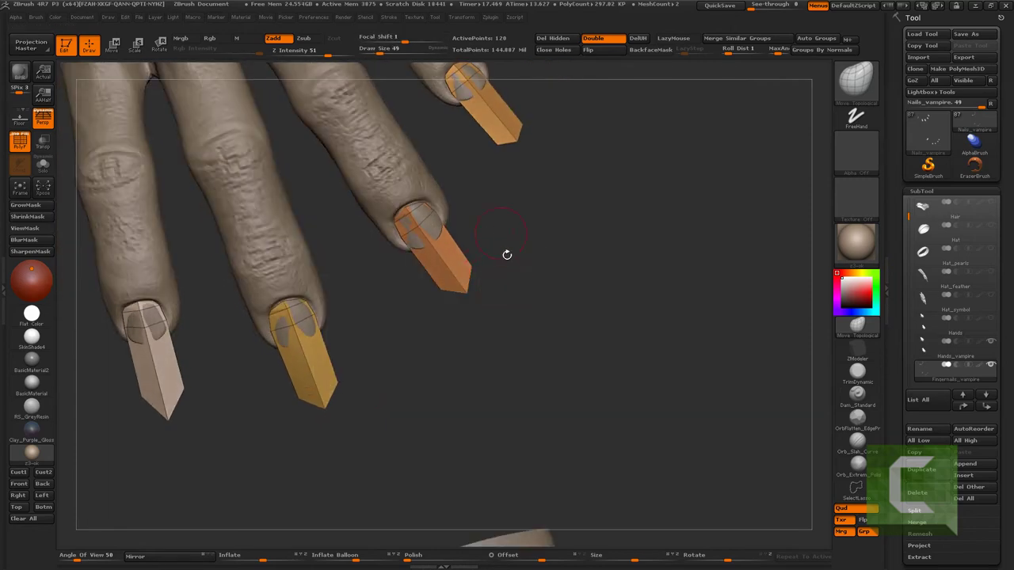
left_click_drag(475, 289, 450, 302)
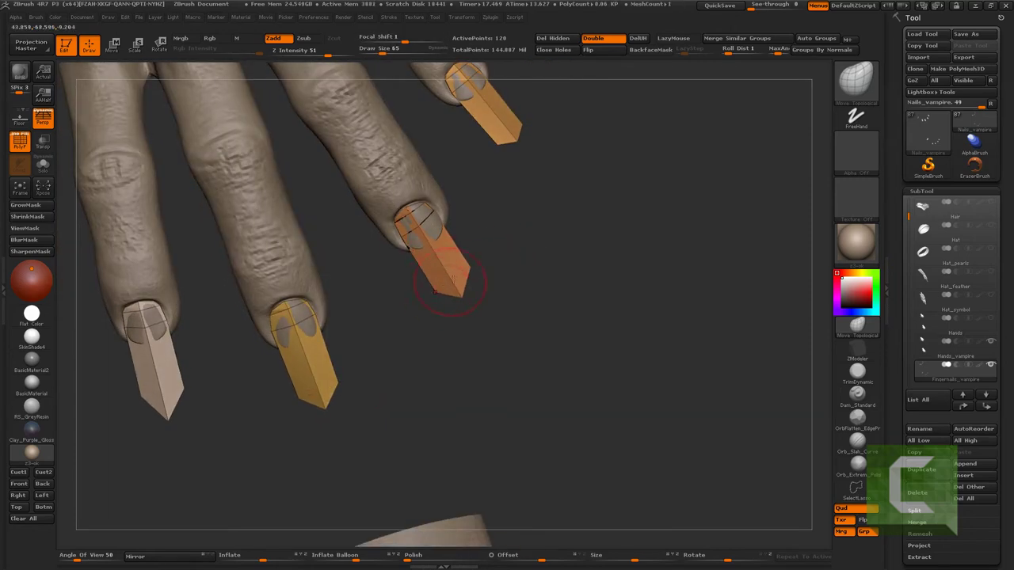
mouse_move(508, 206)
left_mouse_down()
mouse_move(464, 264)
mouse_move(442, 334)
mouse_move(448, 347)
left_mouse_up()
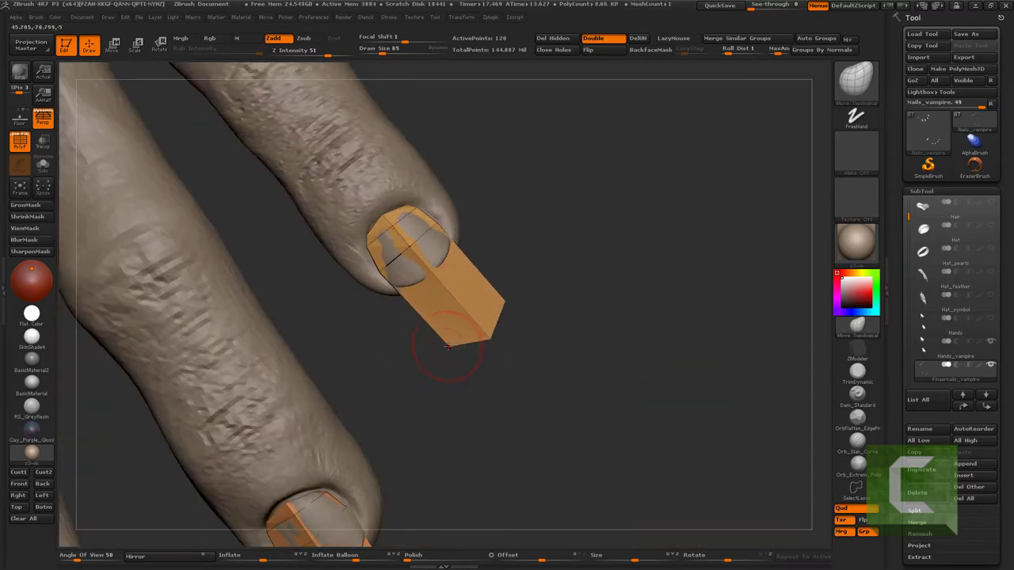
mouse_move(464, 290)
left_mouse_down()
mouse_move(611, 373)
mouse_move(498, 400)
mouse_move(491, 345)
left_mouse_up()
Solo the nail subtool and delete an extra edge loop from one nail
key("space")
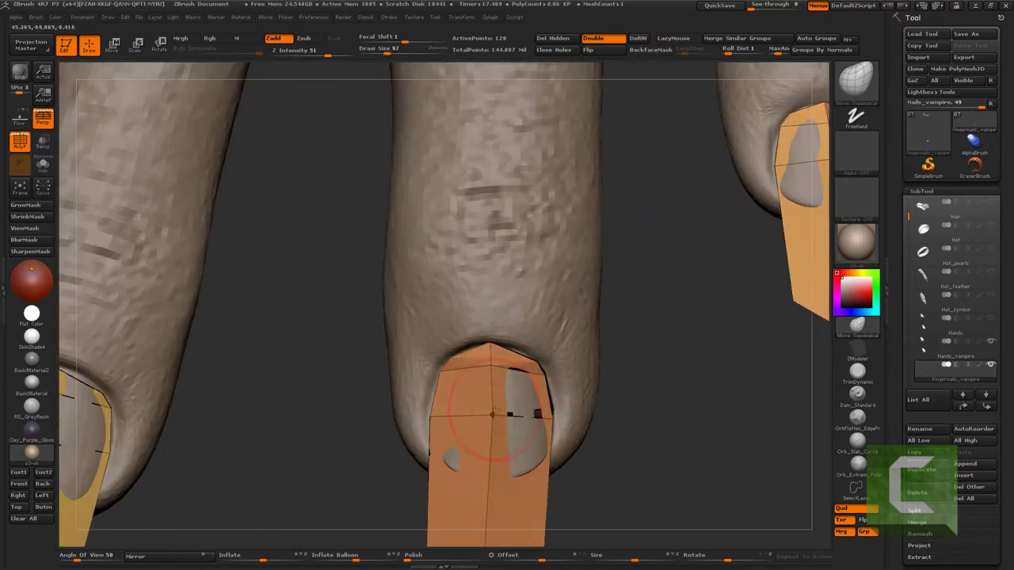
mouse_move(493, 412)
left_mouse_down()
mouse_move(460, 283)
mouse_move(300, 268)
left_mouse_up()
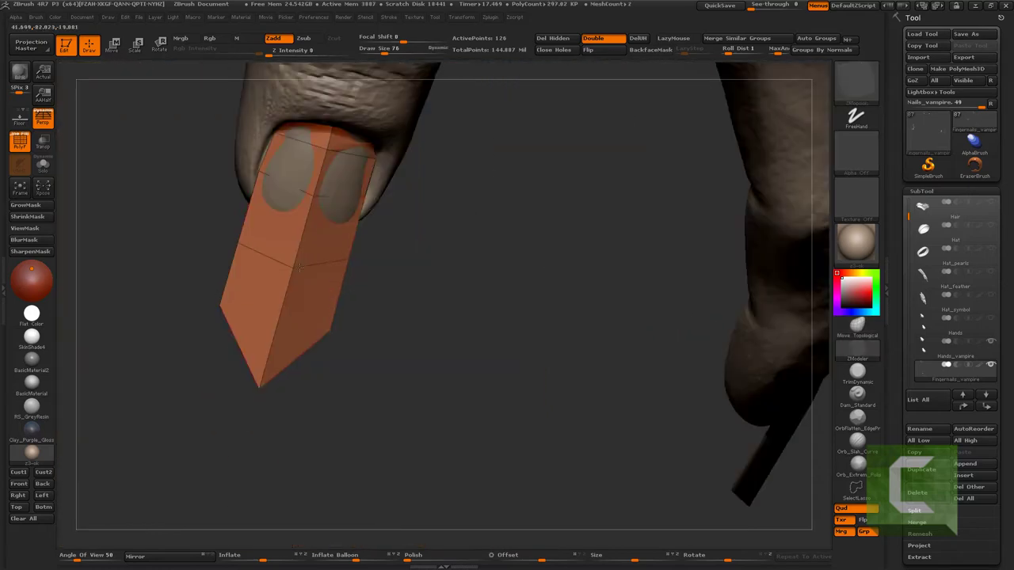
key("shift+s")
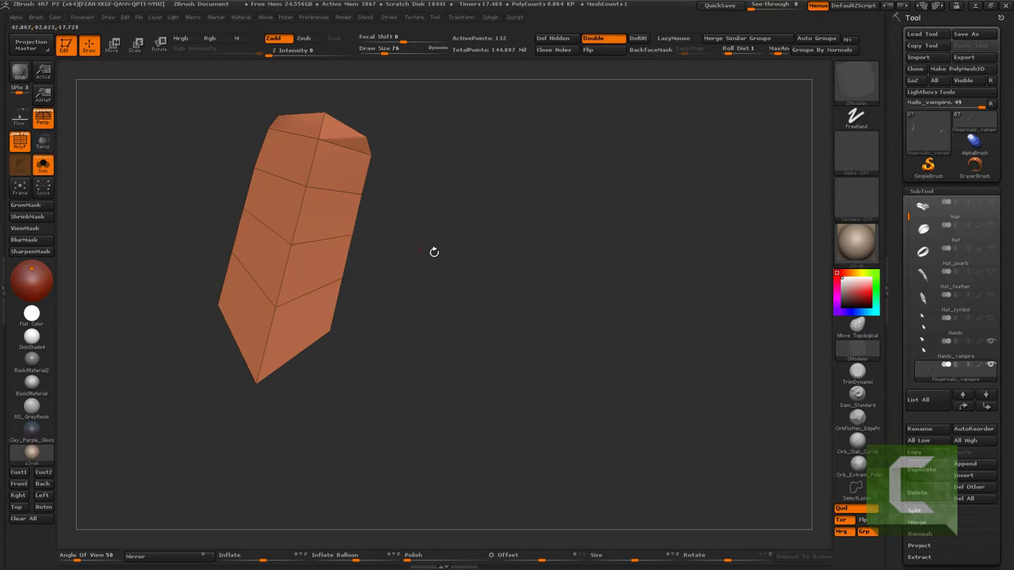
left_click_drag(434, 252, 399, 106)
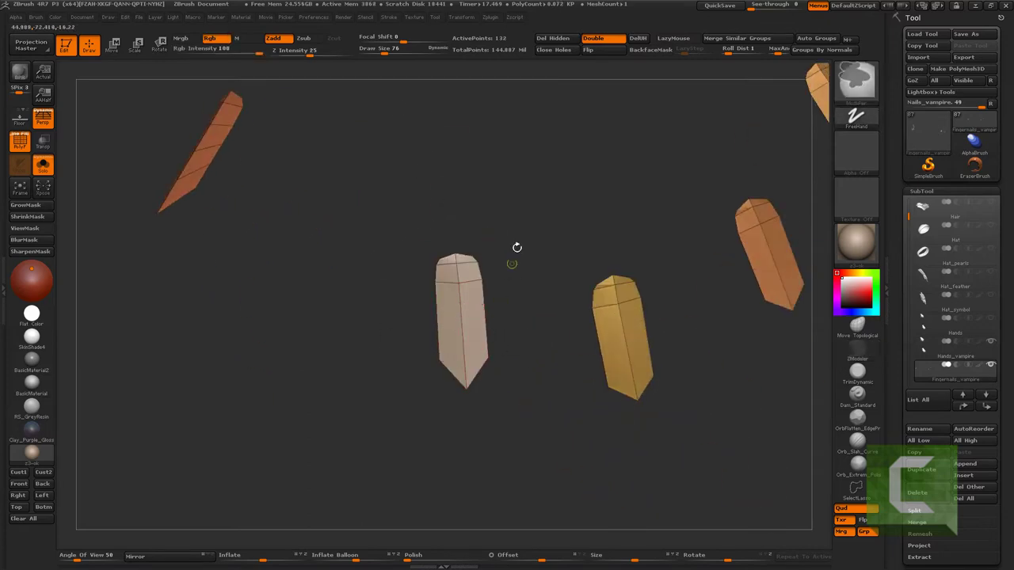
left_click_drag(517, 247, 478, 299)
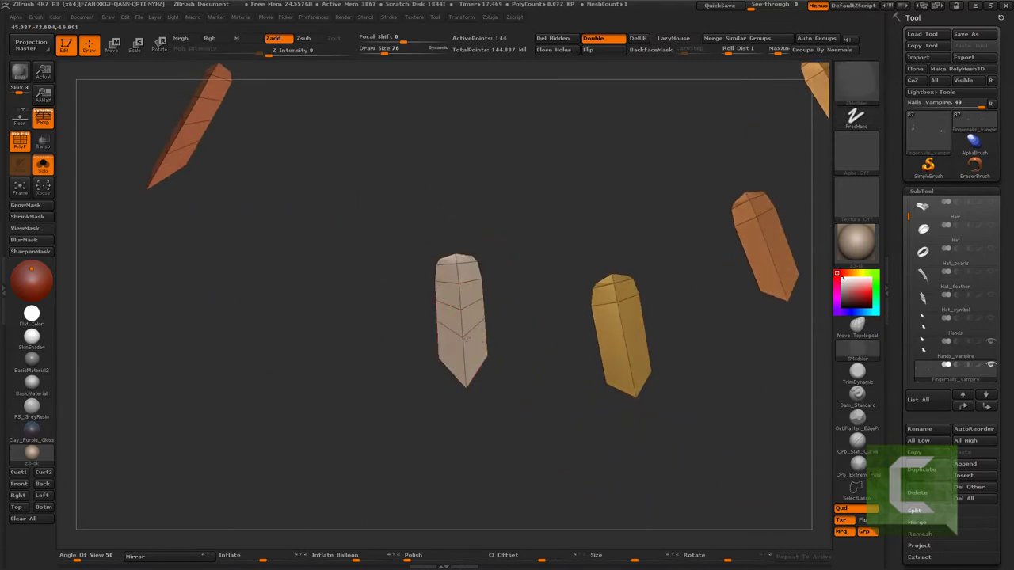
left_click(466, 352, "alt")
left_click_drag(465, 314, 370, 271, "alt")
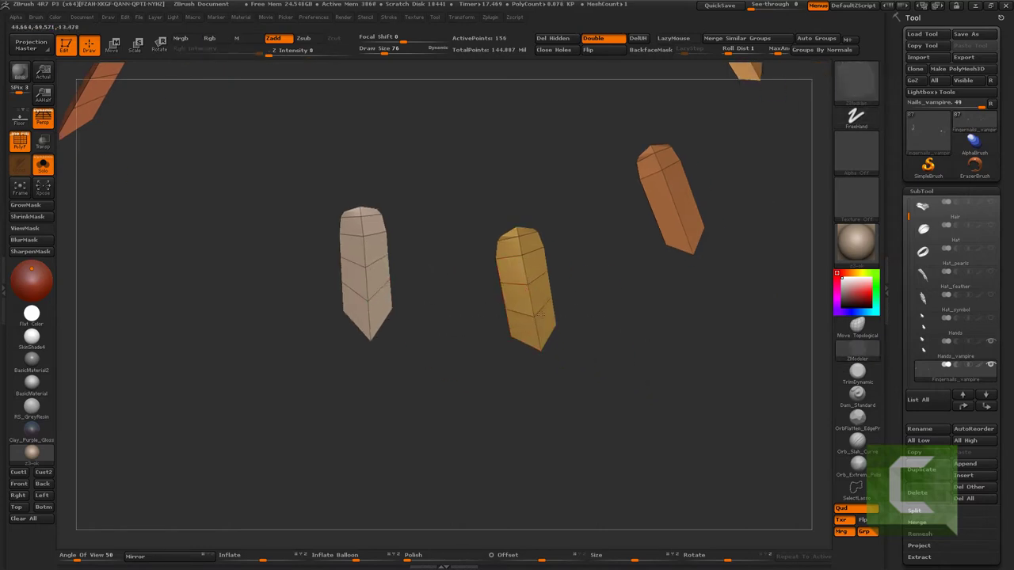
mouse_move(539, 315)
left_mouse_down()
mouse_move(609, 283)
mouse_move(520, 335)
mouse_move(519, 273)
mouse_move(527, 328)
left_mouse_up()
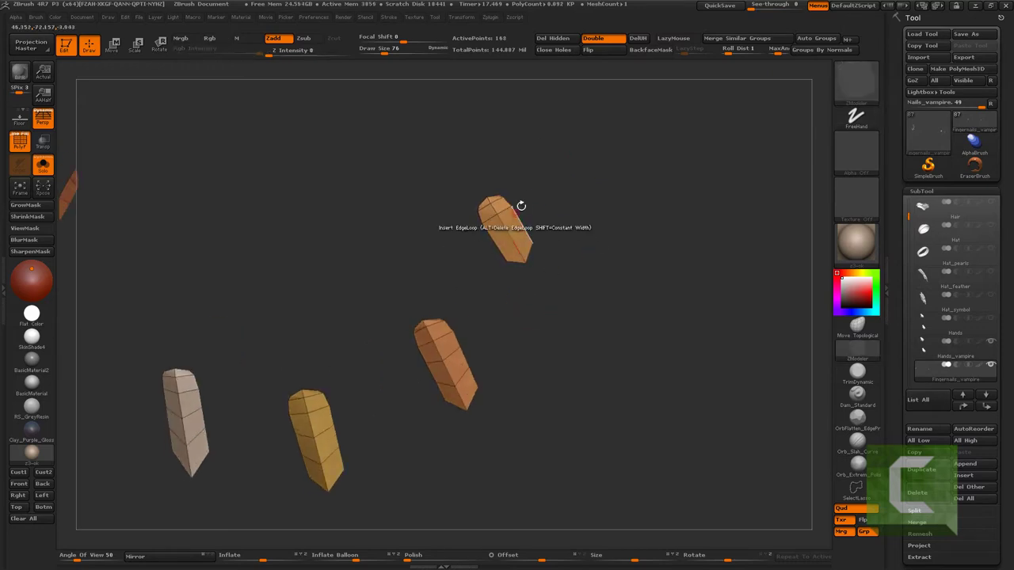
mouse_move(520, 204)
left_mouse_down()
mouse_move(507, 230)
mouse_move(511, 113)
left_mouse_up()
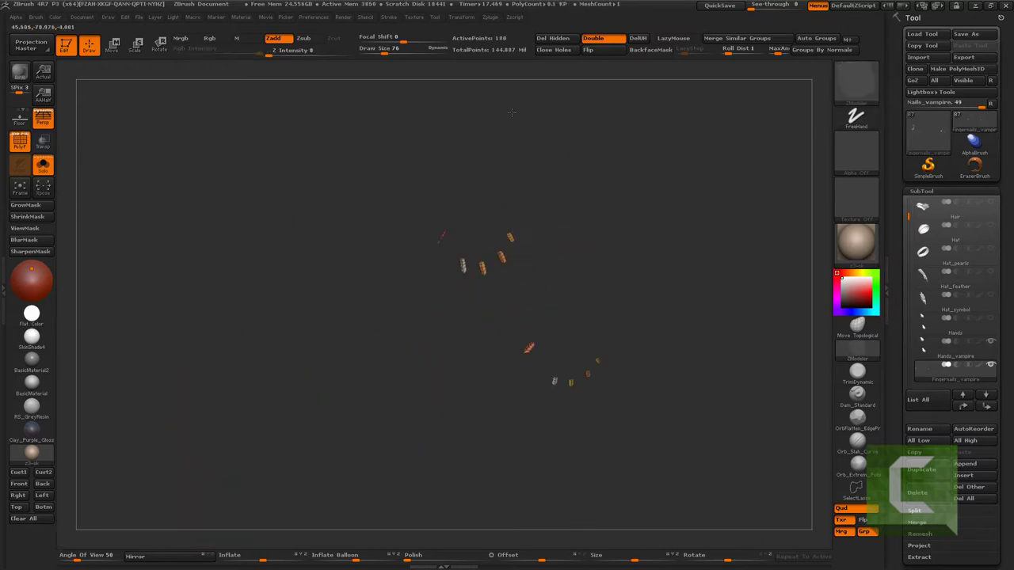
left_click_drag(482, 265, 458, 304)
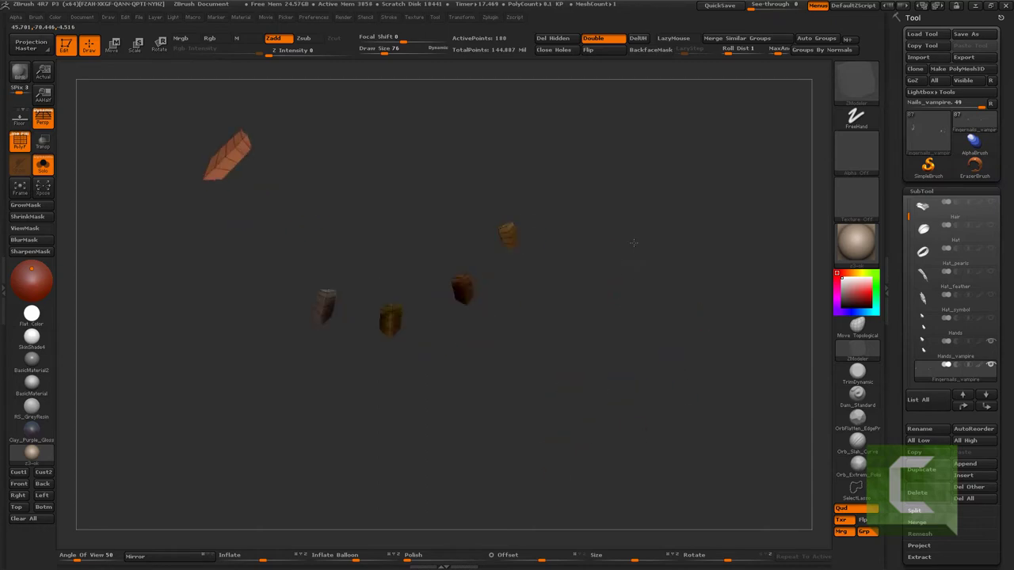
Apply ZModeler Inset with the All Polygons target to every nail
key("space")
left_click(441, 263)
left_click(388, 288)
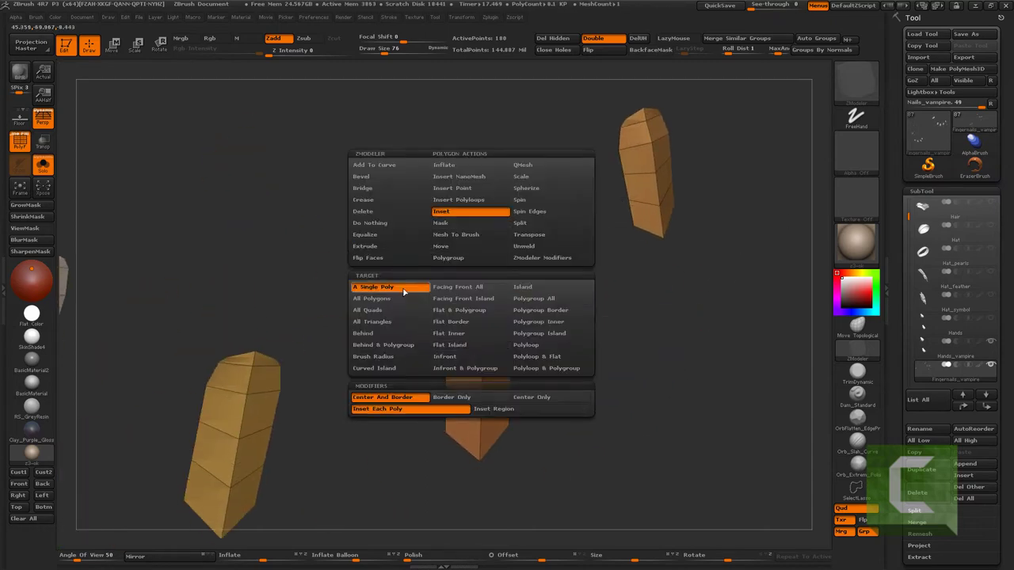
left_click_drag(451, 378, 468, 349)
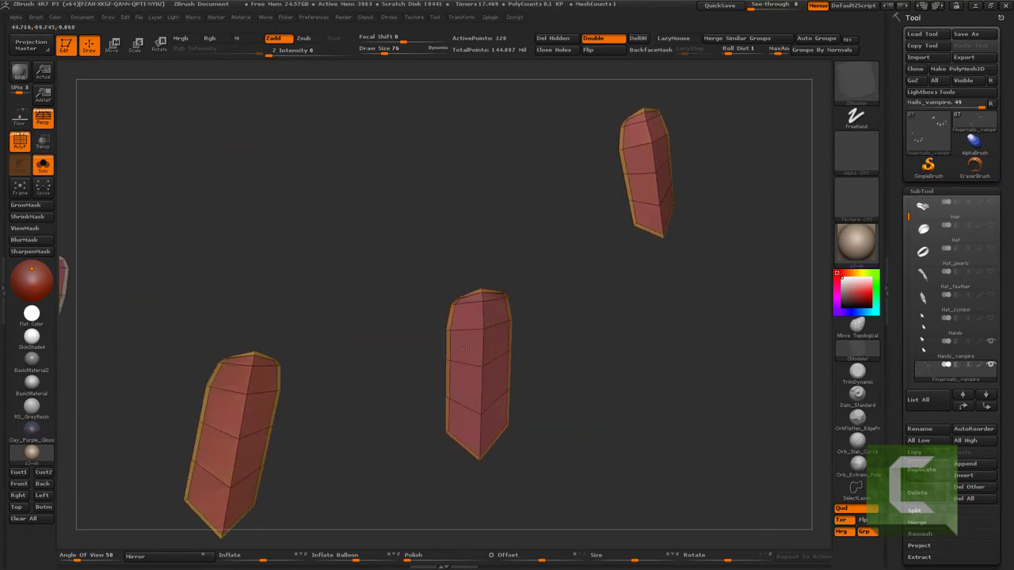
left_click_drag(559, 288, 464, 351)
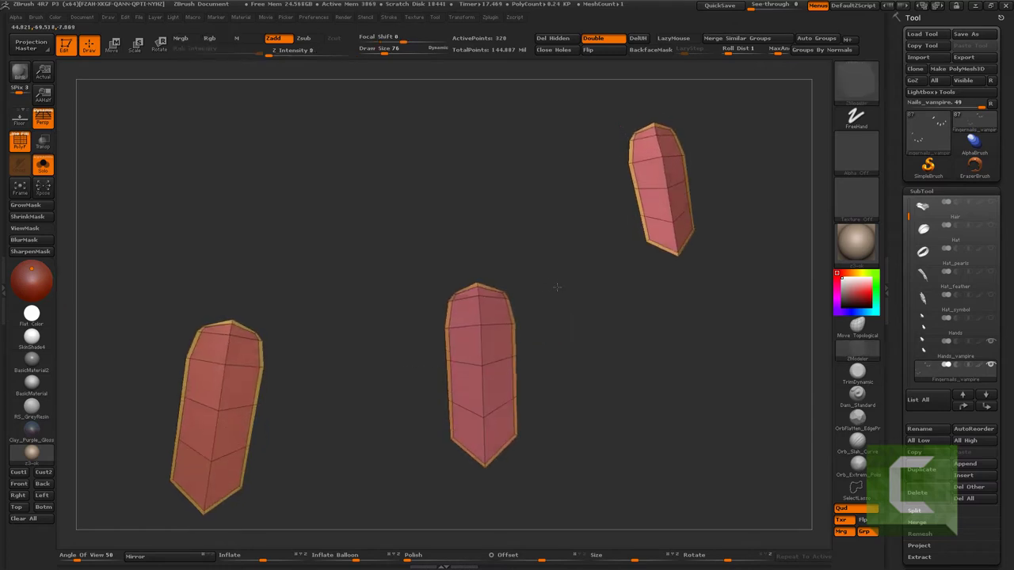
mouse_move(589, 298)
left_mouse_down()
mouse_move(479, 258)
mouse_move(505, 256)
mouse_move(292, 282)
left_mouse_up()
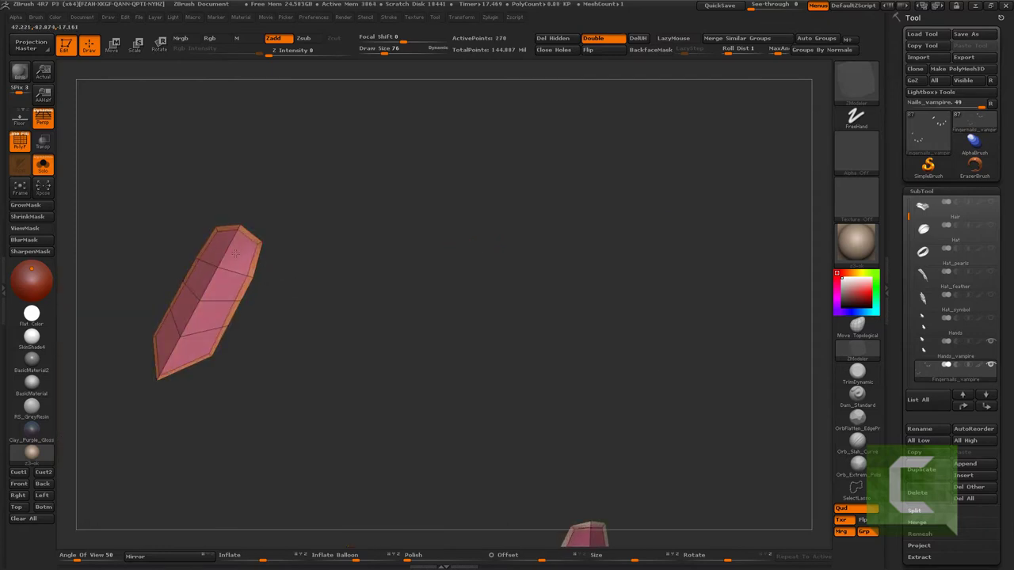
mouse_move(308, 272)
left_mouse_down("alt")
mouse_move(342, 227)
mouse_move(346, 333)
left_mouse_up("alt")
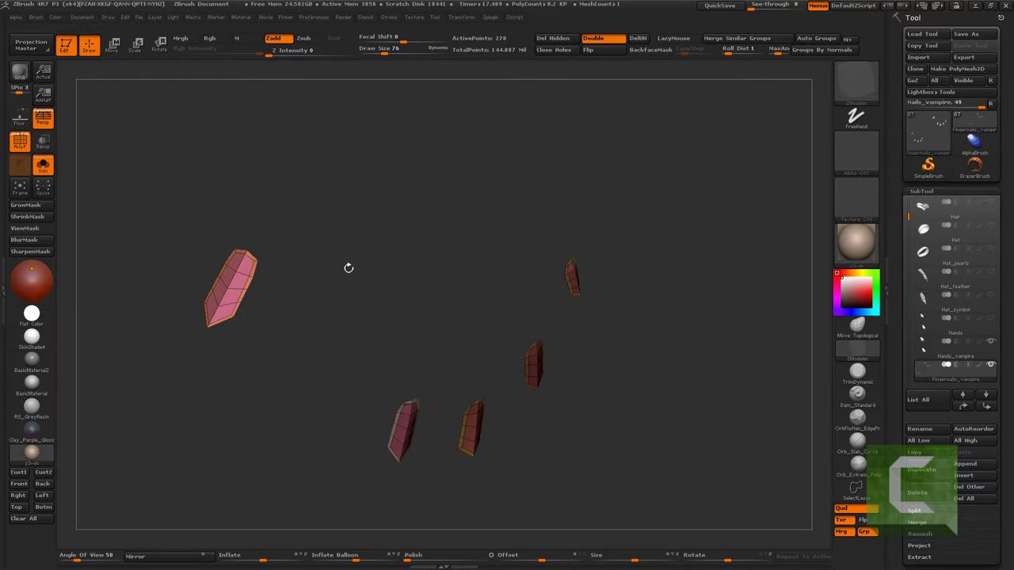
mouse_move(348, 268)
left_mouse_down("alt")
mouse_move(457, 253)
mouse_move(607, 154)
left_mouse_up("alt")
Regroup the nails with Ctrl+W, mask one nail, and set the action to Extrude All Polygons
key("ctrl+w")
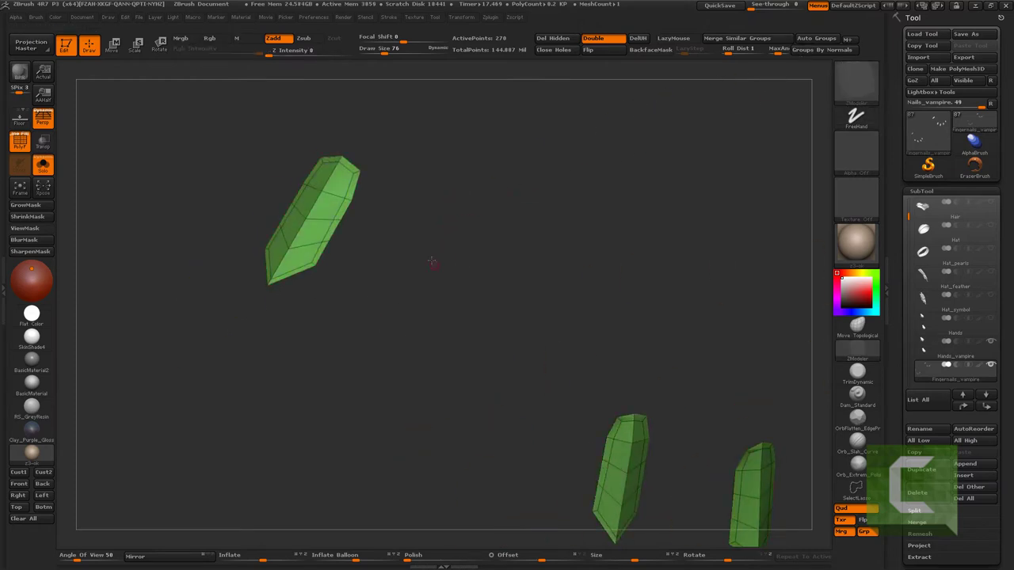
mouse_move(432, 262)
left_mouse_down("alt")
mouse_move(403, 256)
mouse_move(415, 153)
mouse_move(396, 283)
mouse_move(441, 261)
left_mouse_up("alt")
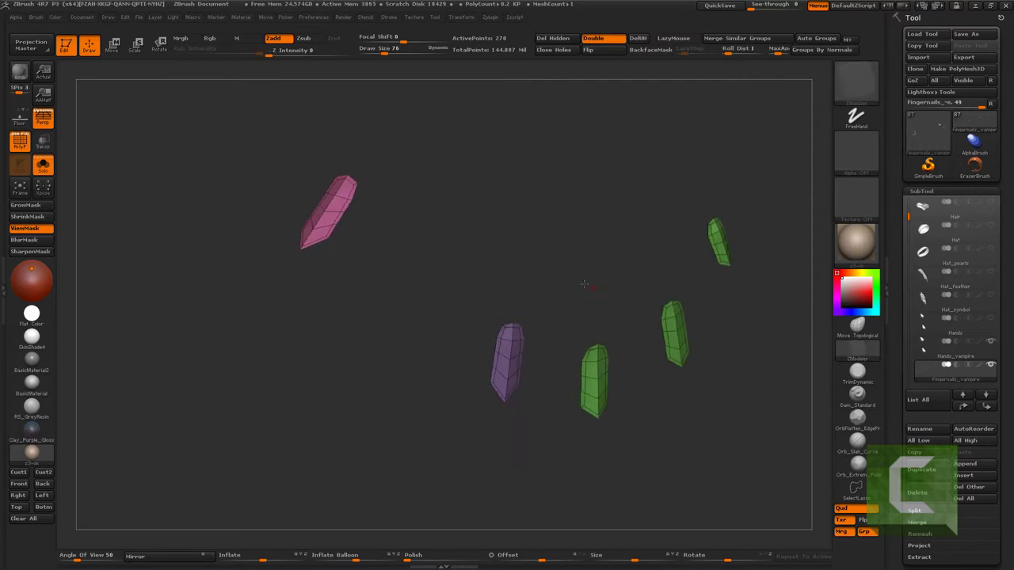
mouse_move(583, 283)
left_mouse_down()
mouse_move(546, 293)
mouse_move(555, 301)
mouse_move(571, 237)
mouse_move(715, 188)
mouse_move(729, 235)
mouse_move(740, 211)
mouse_move(146, 293)
mouse_move(224, 293)
left_mouse_up()
key("space")
left_click(138, 298)
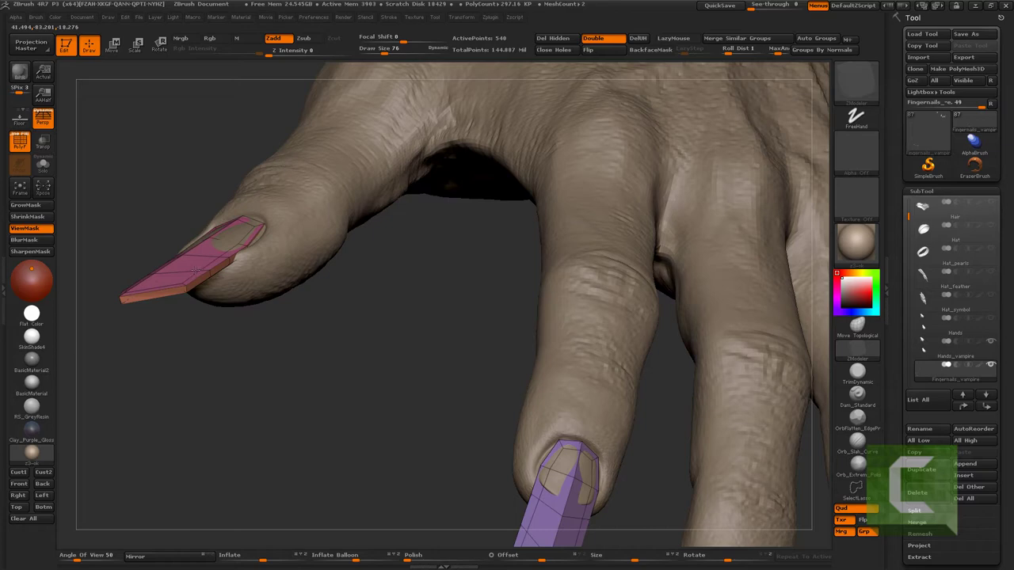
Solo the nails with PolyF on and orbit in close to one nail
left_click_drag(198, 272, 242, 315)
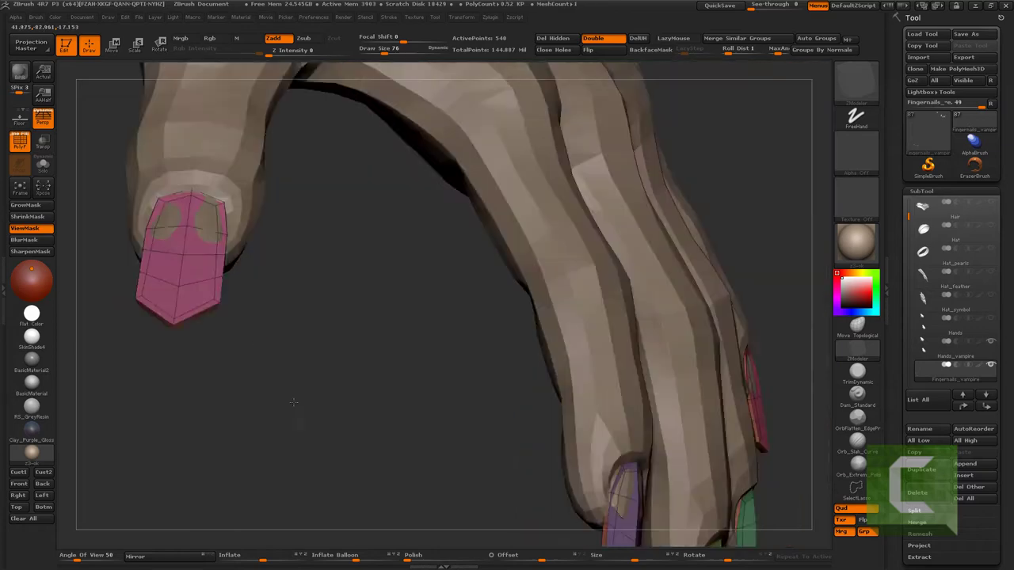
key("ctrl+shift+s")
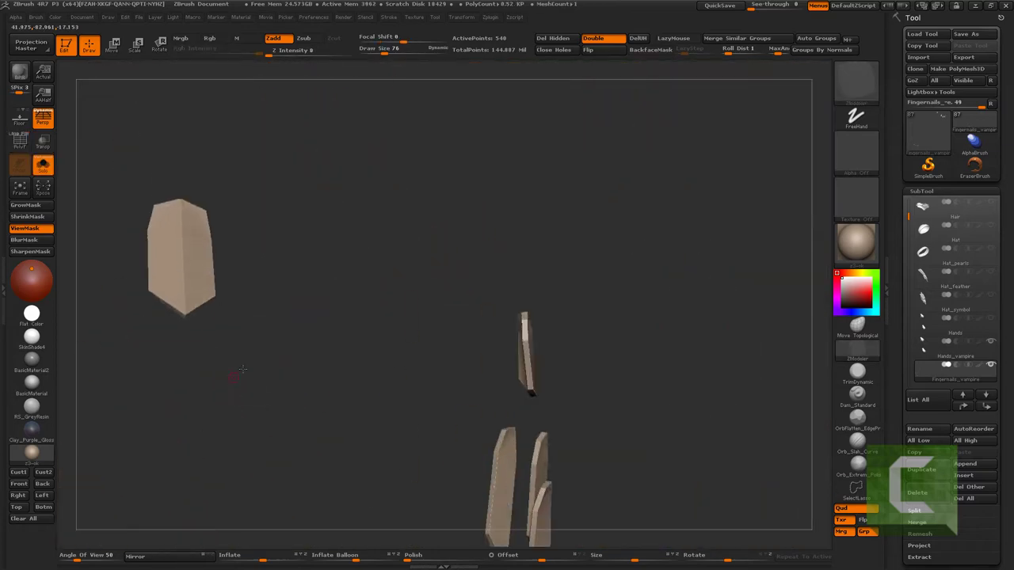
key("shift+f")
mouse_move(242, 370)
left_mouse_down()
mouse_move(312, 246)
mouse_move(333, 242)
mouse_move(206, 259)
mouse_move(294, 256)
mouse_move(319, 200)
mouse_move(428, 151)
left_mouse_up()
left_click_drag(458, 381, 242, 388)
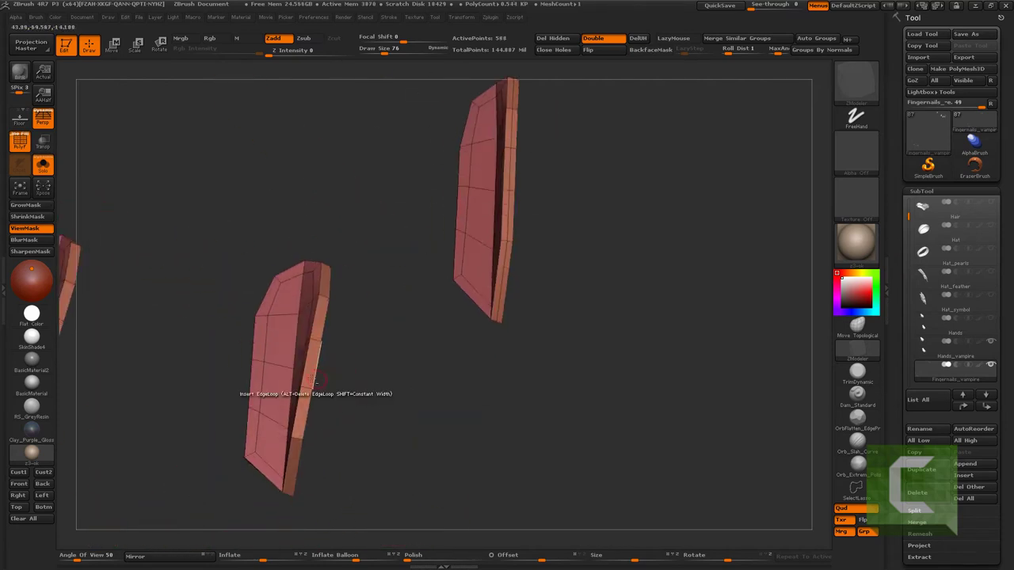
mouse_move(364, 381)
left_mouse_down()
mouse_move(371, 241)
mouse_move(328, 174)
mouse_move(284, 355)
mouse_move(593, 306)
mouse_move(563, 389)
mouse_move(584, 362)
mouse_move(557, 383)
mouse_move(534, 378)
mouse_move(482, 220)
mouse_move(365, 443)
mouse_move(423, 297)
mouse_move(283, 163)
mouse_move(347, 306)
mouse_move(362, 373)
mouse_move(310, 404)
left_mouse_up()
Insert a centre edge loop down the nails, subdivide with Ctrl+D, and restore the full hand
key("space")
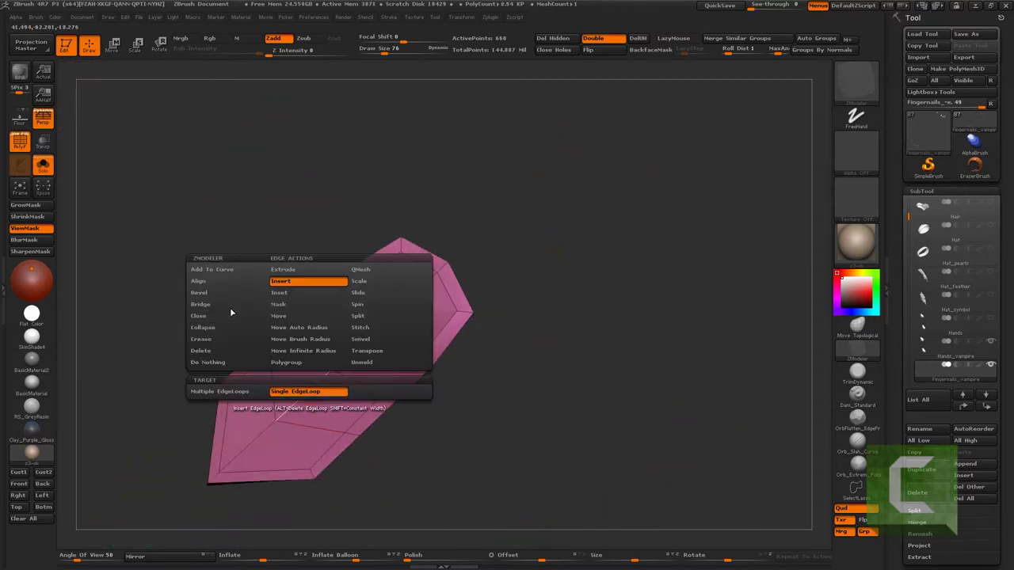
mouse_move(463, 415)
left_mouse_down()
mouse_move(385, 233)
mouse_move(369, 292)
mouse_move(437, 299)
mouse_move(524, 338)
mouse_move(657, 328)
mouse_move(616, 328)
left_mouse_up()
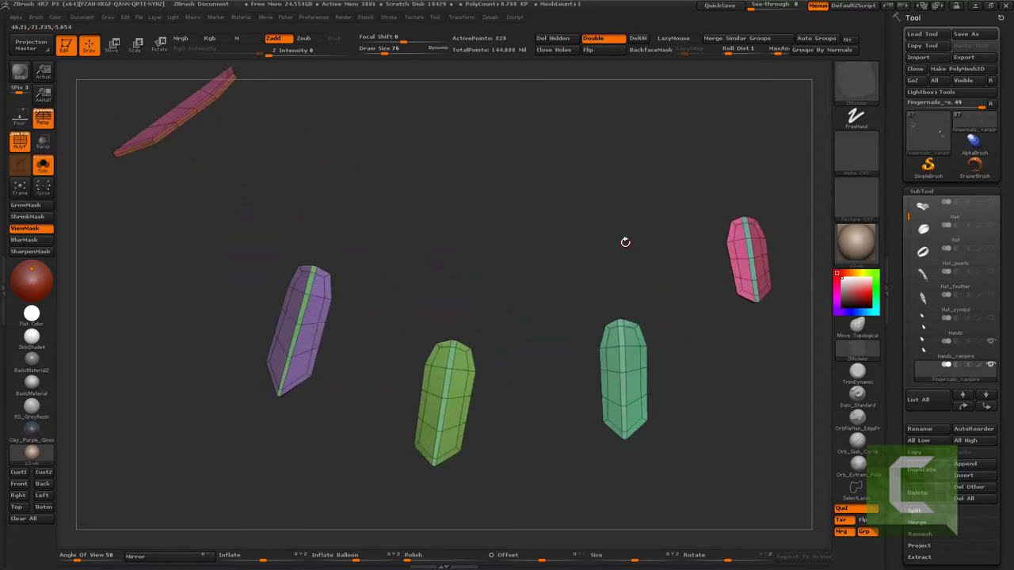
key("ctrl+d")
key("ctrl+d")
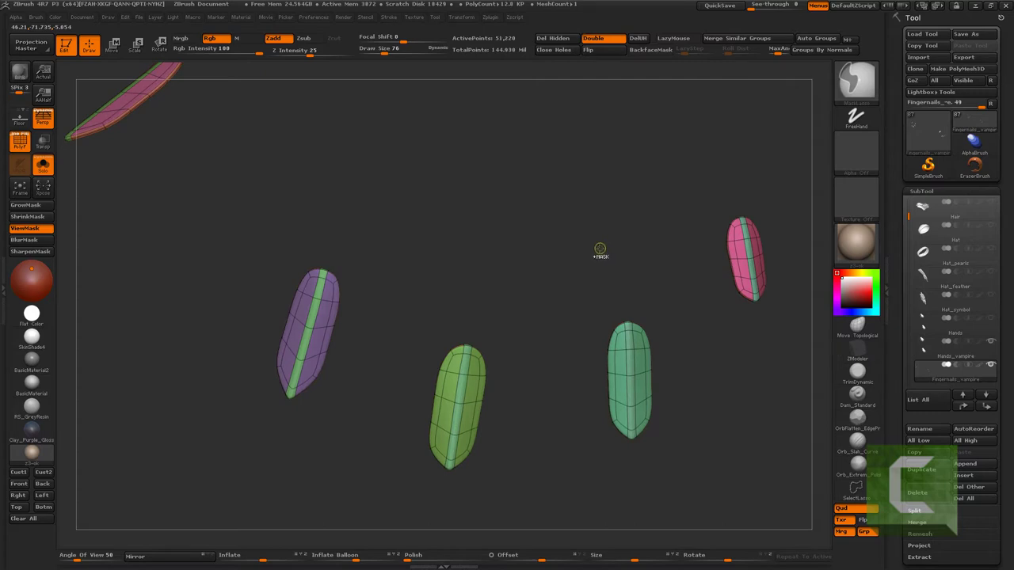
key("shift+f")
key("f")
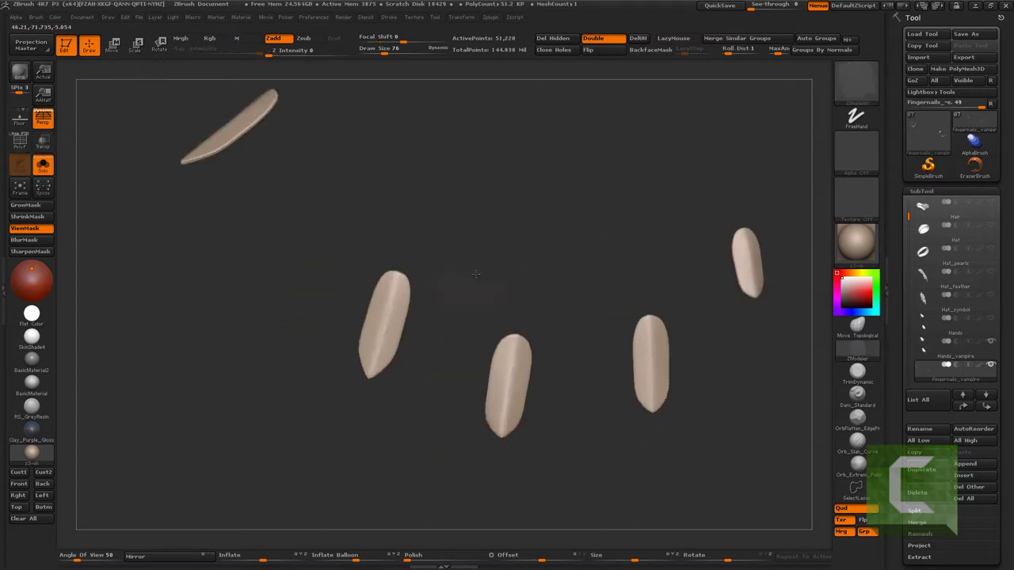
key("shift+alt+s")
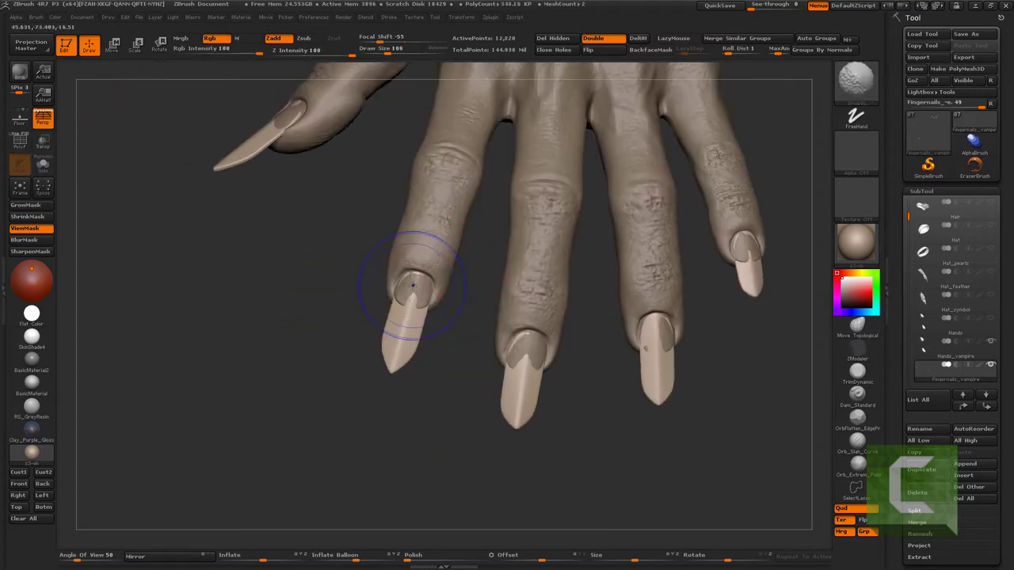
Drop the nails to the lowest subdivision, pick the Move Topological brush, and zoom onto the fingers
key("shift+d")
key("shift+d")
key("b")
key("m")
key("t")
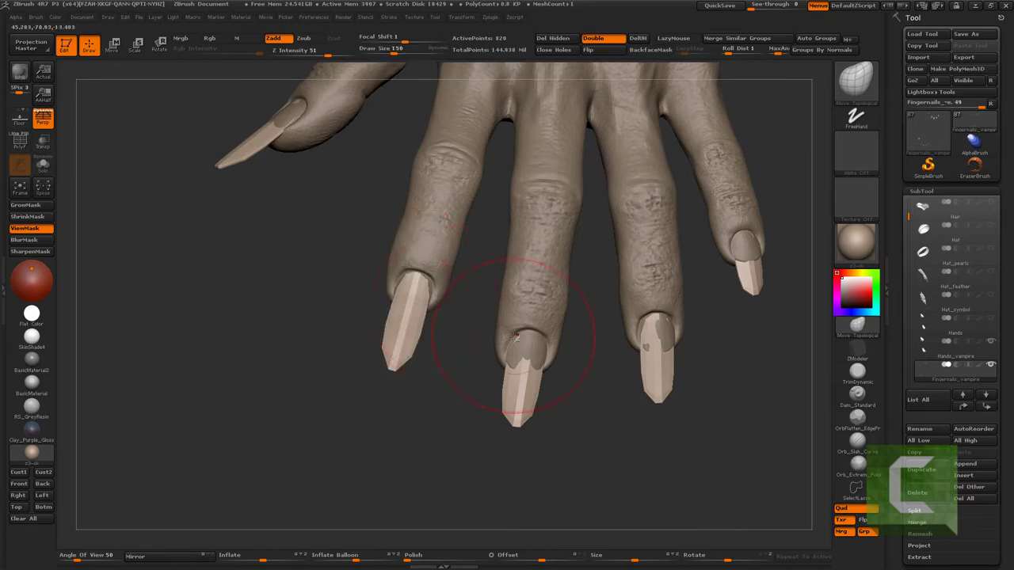
left_click_drag(645, 333, 657, 320)
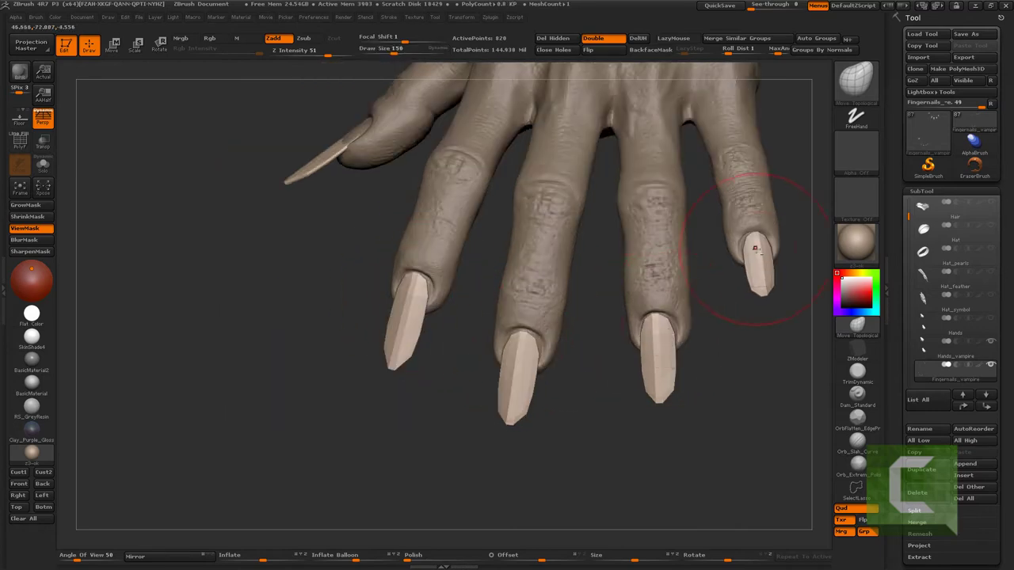
mouse_move(755, 248)
left_mouse_down("alt")
mouse_move(663, 301)
mouse_move(616, 265)
left_mouse_up("alt")
key("d")
mouse_move(594, 317)
left_mouse_down("alt")
mouse_move(622, 286)
mouse_move(504, 305)
mouse_move(564, 312)
mouse_move(513, 368)
mouse_move(543, 328)
mouse_move(533, 366)
left_mouse_up("alt")
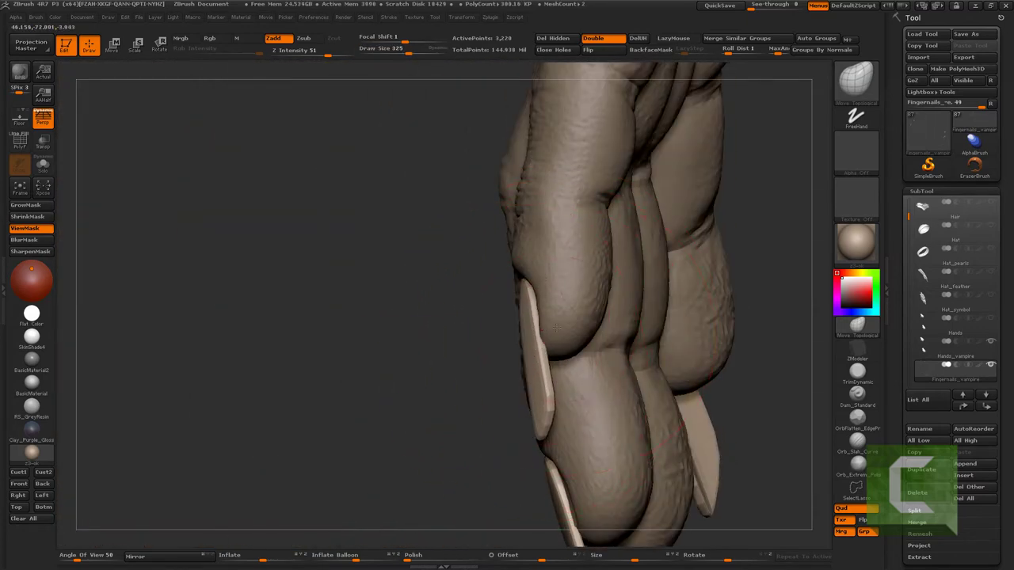
Lower the brush Focal Shift to -19 and inspect the nail on the fingertip
left_click_drag(556, 328, 536, 385)
left_click_drag(533, 333, 482, 346)
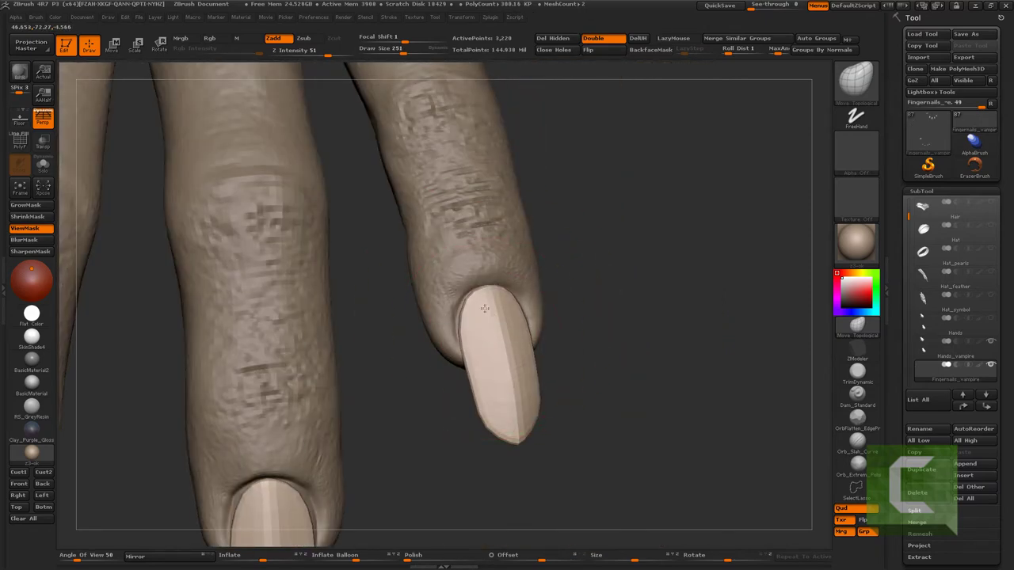
left_click_drag(489, 312, 481, 363)
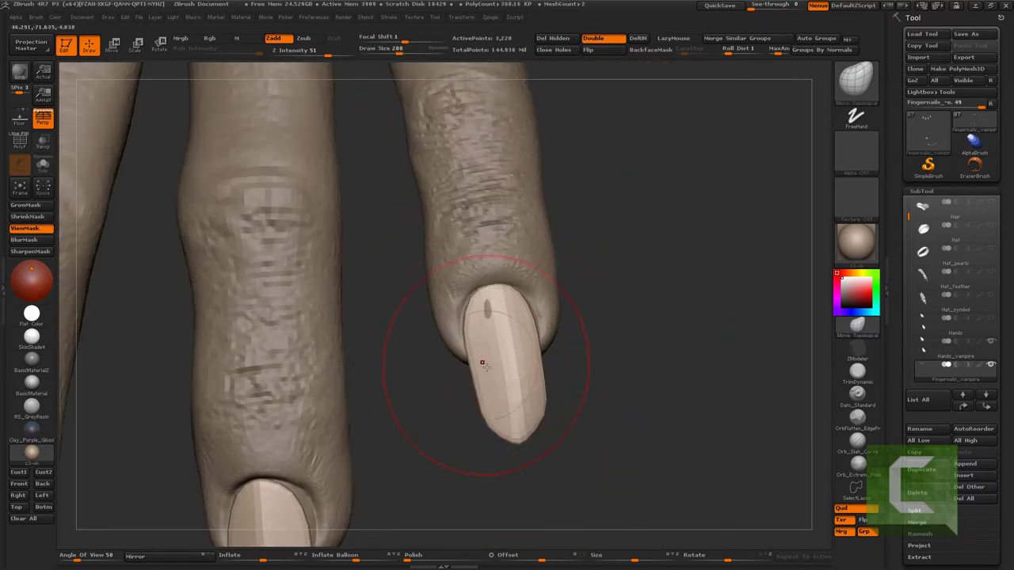
key("space")
mouse_move(526, 405)
left_mouse_down()
mouse_move(516, 405)
mouse_move(530, 460)
left_mouse_up()
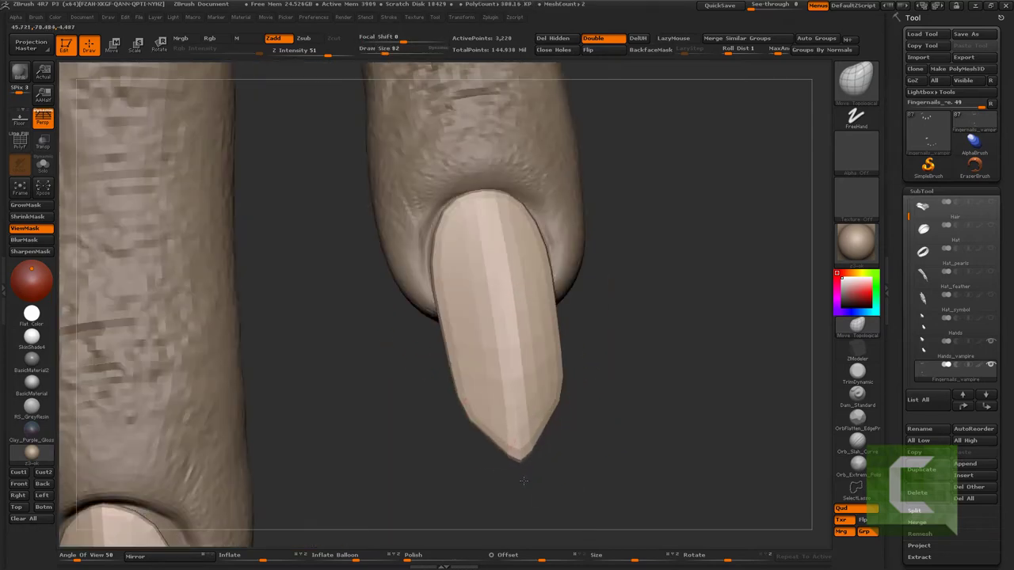
left_click_drag(480, 396, 528, 422)
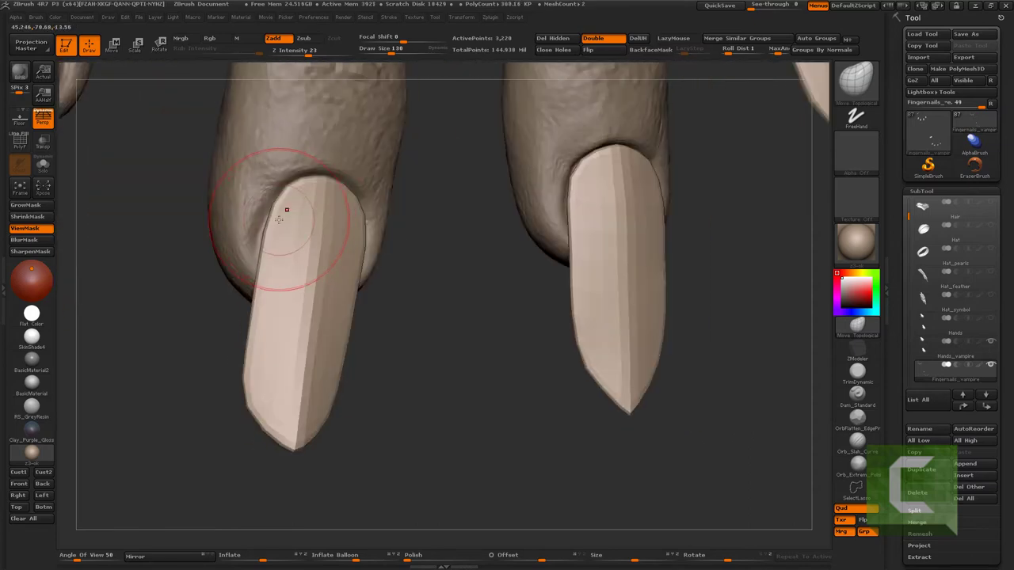
Orbit and zoom around both fingernails to check how each fits its finger
left_click_drag(286, 210, 324, 360, "alt")
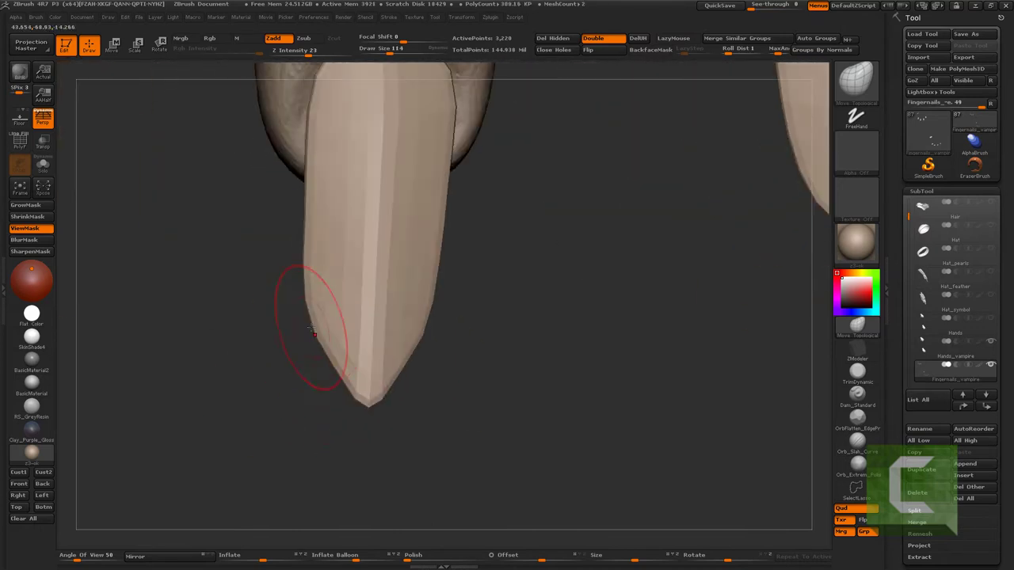
left_click_drag(413, 321, 310, 237)
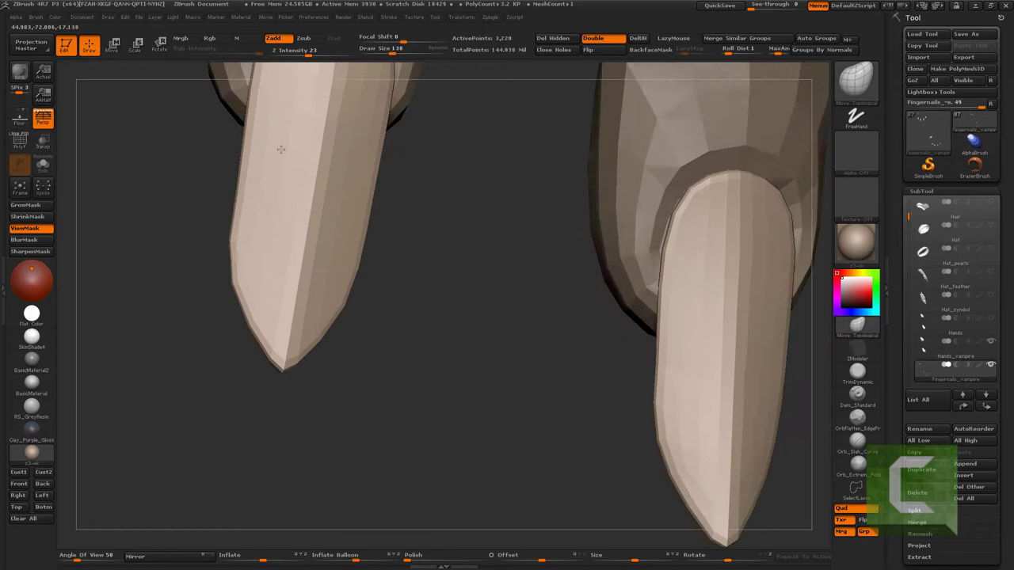
left_click_drag(280, 149, 275, 325)
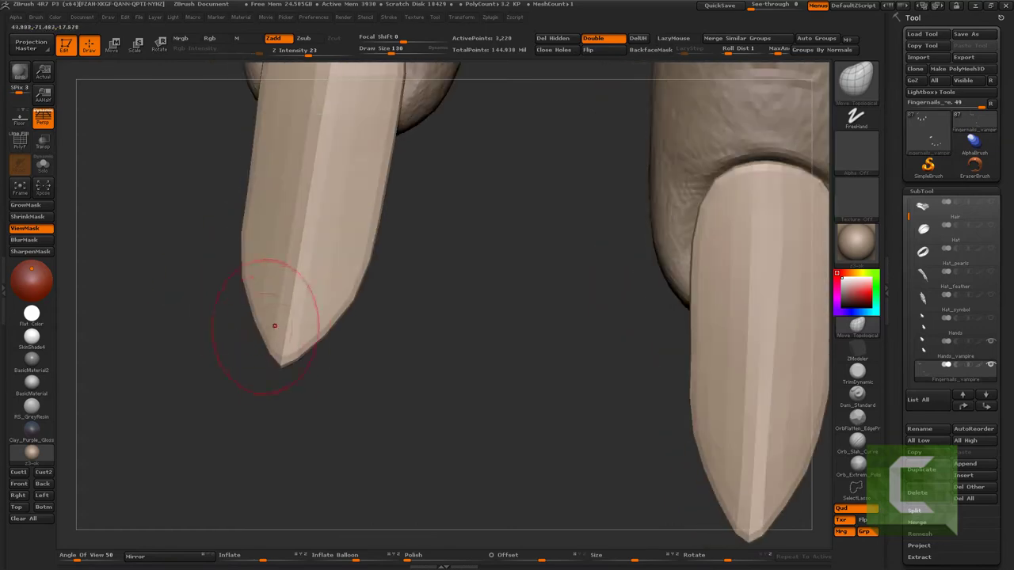
left_click_drag(266, 269, 273, 255)
left_click_drag(397, 284, 404, 245)
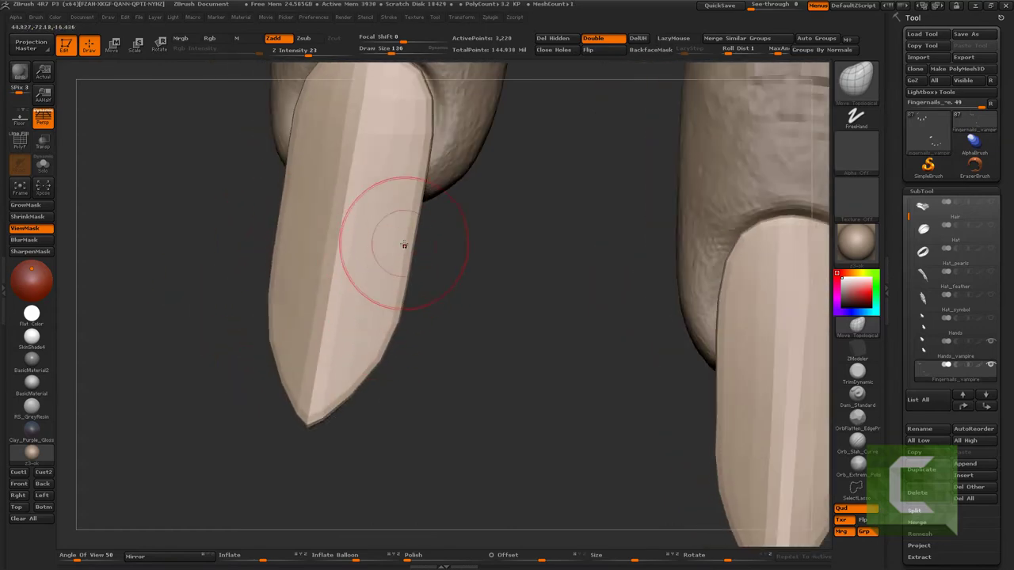
mouse_move(414, 349)
left_mouse_down()
mouse_move(336, 240)
mouse_move(256, 251)
mouse_move(333, 373)
left_mouse_up()
mouse_move(375, 346)
left_mouse_down()
mouse_move(414, 338)
mouse_move(340, 317)
mouse_move(276, 278)
mouse_move(373, 356)
mouse_move(358, 277)
mouse_move(437, 229)
mouse_move(435, 245)
mouse_move(373, 220)
left_mouse_up()
mouse_move(424, 176)
left_mouse_down()
mouse_move(489, 233)
mouse_move(451, 275)
mouse_move(464, 273)
left_mouse_up()
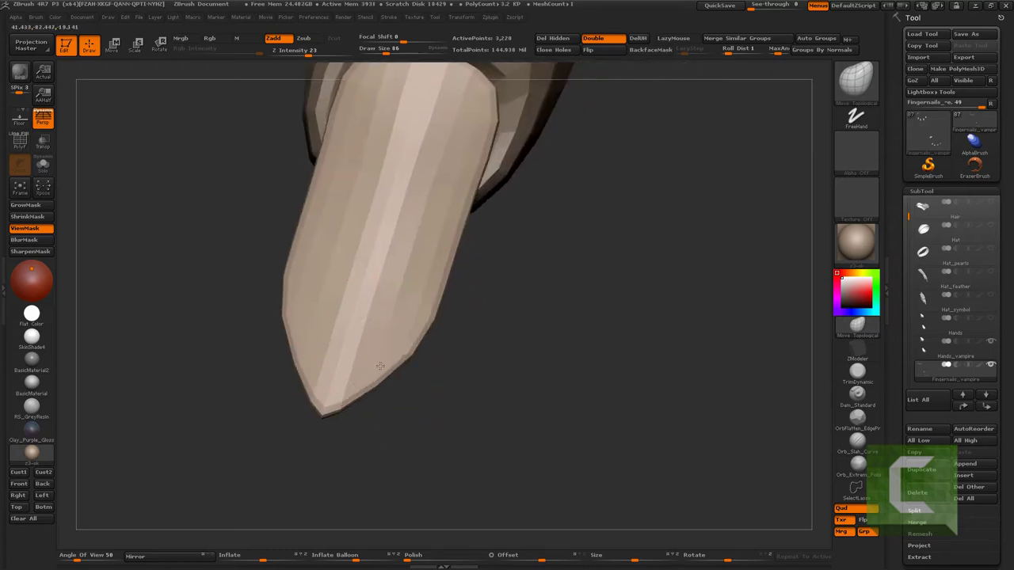
mouse_move(517, 179)
left_mouse_down()
mouse_move(427, 312)
mouse_move(486, 237)
mouse_move(498, 303)
left_mouse_up()
key("space")
Select Hands_vampire, subdivide it with Ctrl+D, and smooth one fingertip with a smaller brush
left_click(486, 238, "alt")
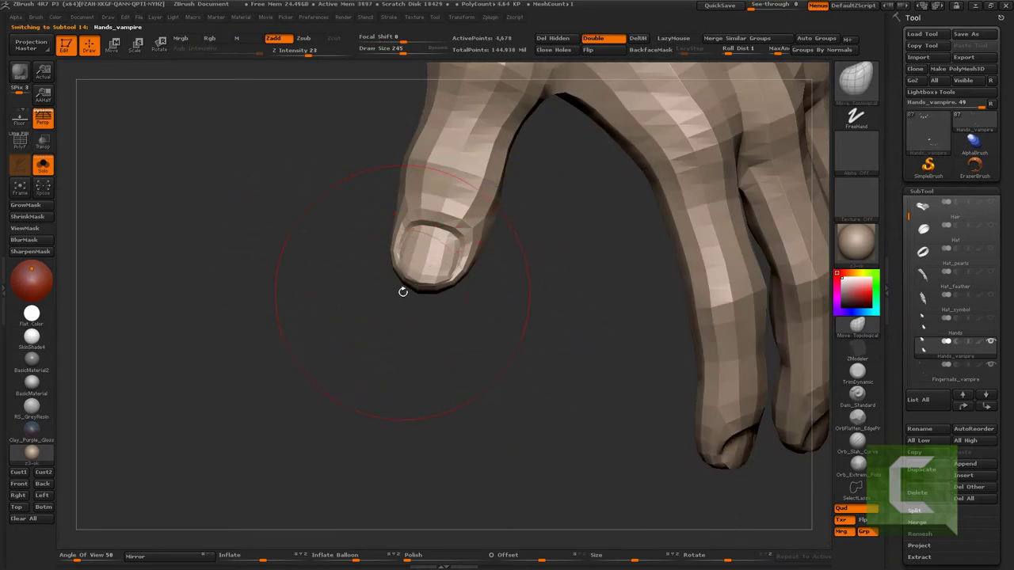
key("space")
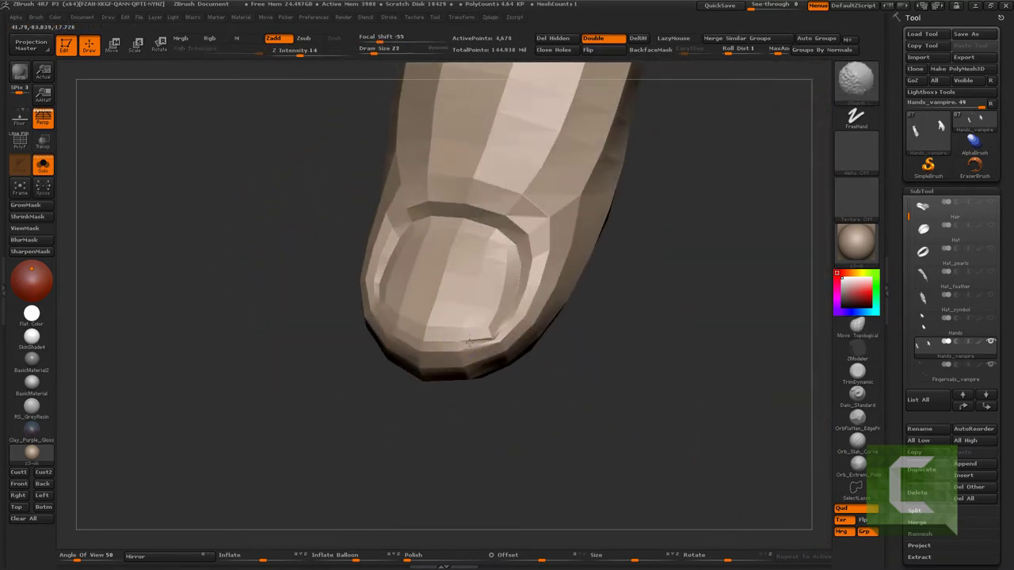
left_click_drag(505, 297, 428, 364)
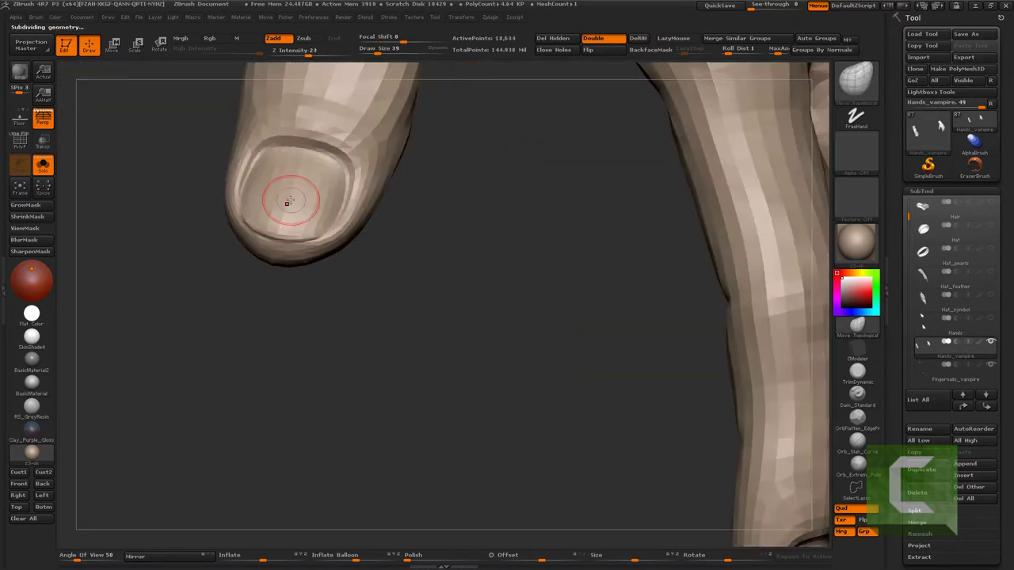
key("ctrl+d")
key("bracketleft")
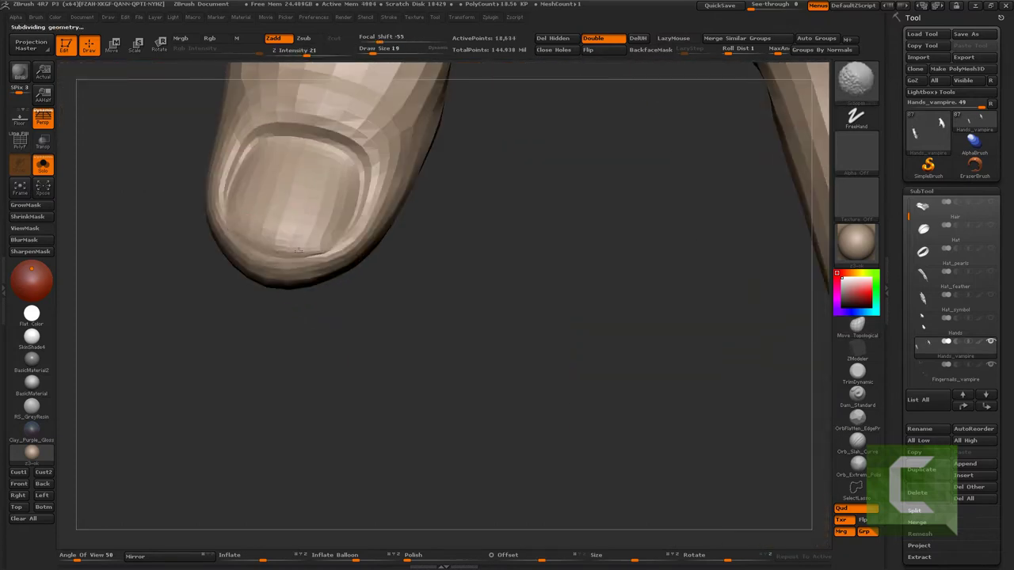
mouse_move(240, 237)
left_mouse_down("shift")
mouse_move(306, 256)
mouse_move(282, 265)
left_mouse_up("shift")
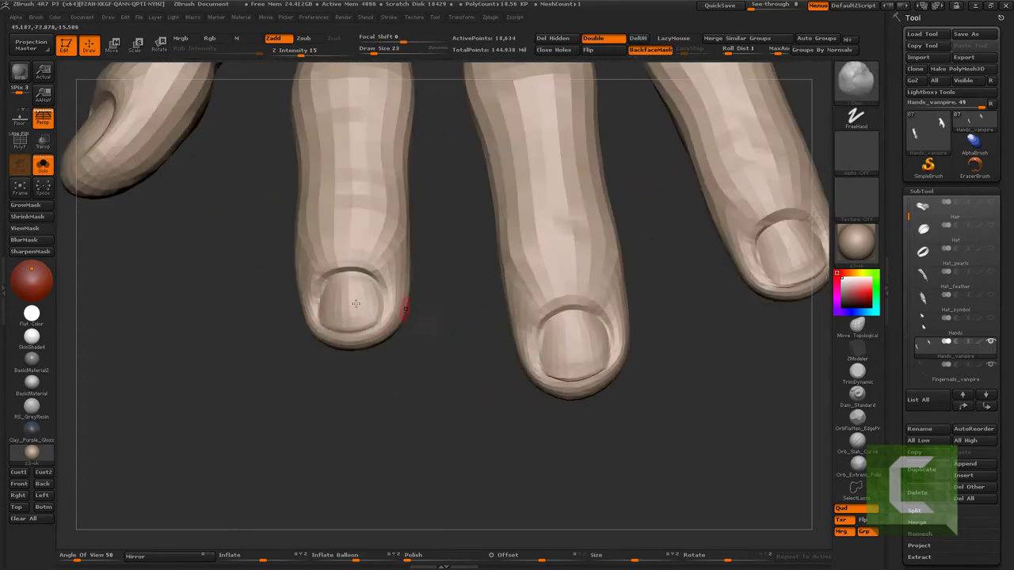
Set Draw Size to 72 with BackfaceMask, then sculpt and smooth the right fingertip's nail bed
mouse_move(405, 309)
left_mouse_down("alt")
mouse_move(385, 349)
mouse_move(419, 314)
left_mouse_up("alt")
left_click_drag(479, 292, 450, 207)
mouse_move(463, 300)
left_mouse_down()
mouse_move(383, 269)
mouse_move(468, 170)
mouse_move(410, 229)
mouse_move(449, 256)
mouse_move(421, 274)
mouse_move(459, 238)
mouse_move(449, 255)
left_mouse_up()
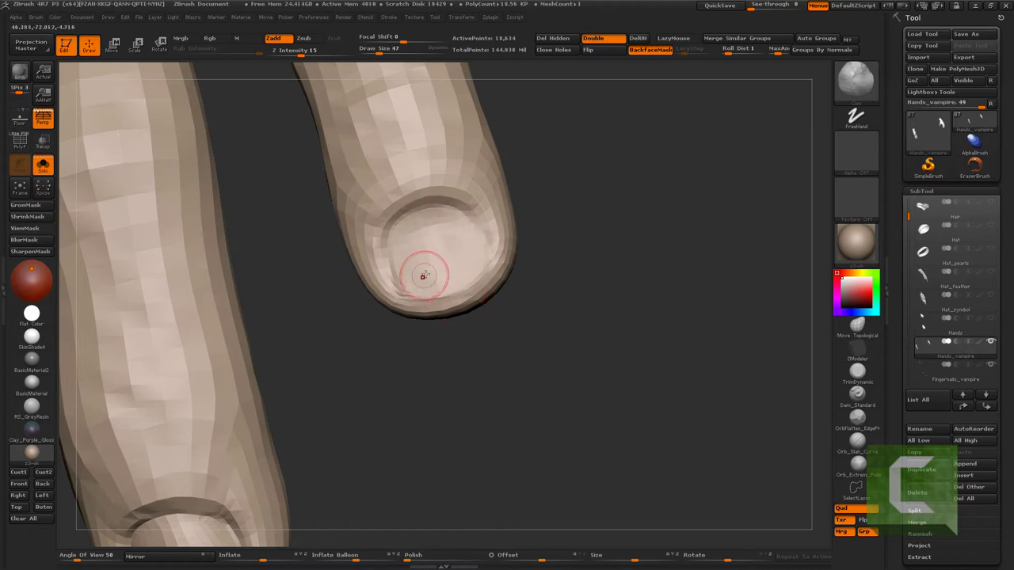
key("b")
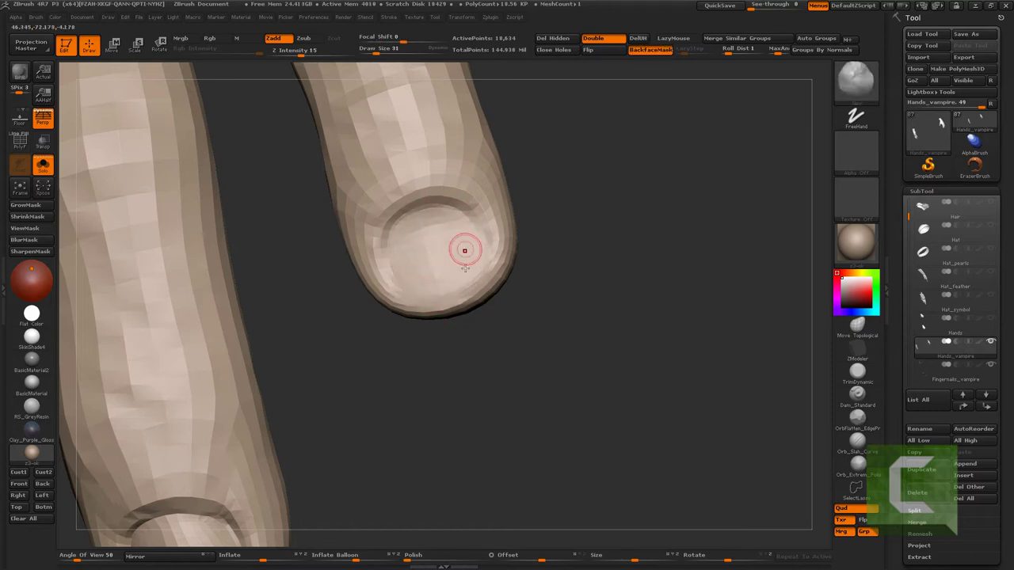
left_click_drag(464, 249, 328, 356)
key("space")
mouse_move(300, 313)
left_mouse_down()
mouse_move(306, 294)
mouse_move(350, 302)
left_mouse_up()
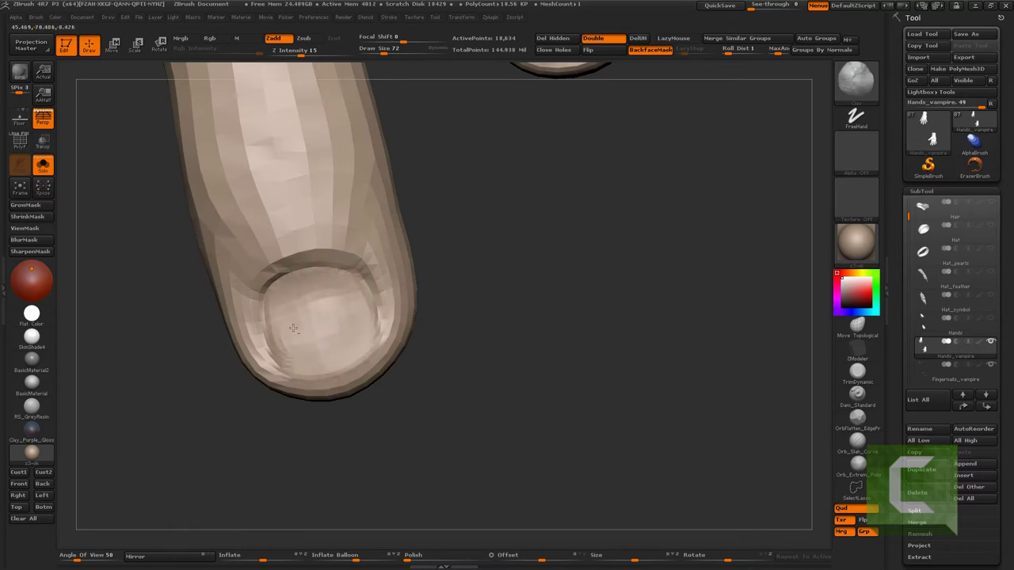
mouse_move(293, 328)
left_mouse_down()
mouse_move(306, 317)
mouse_move(347, 331)
mouse_move(339, 284)
left_mouse_up()
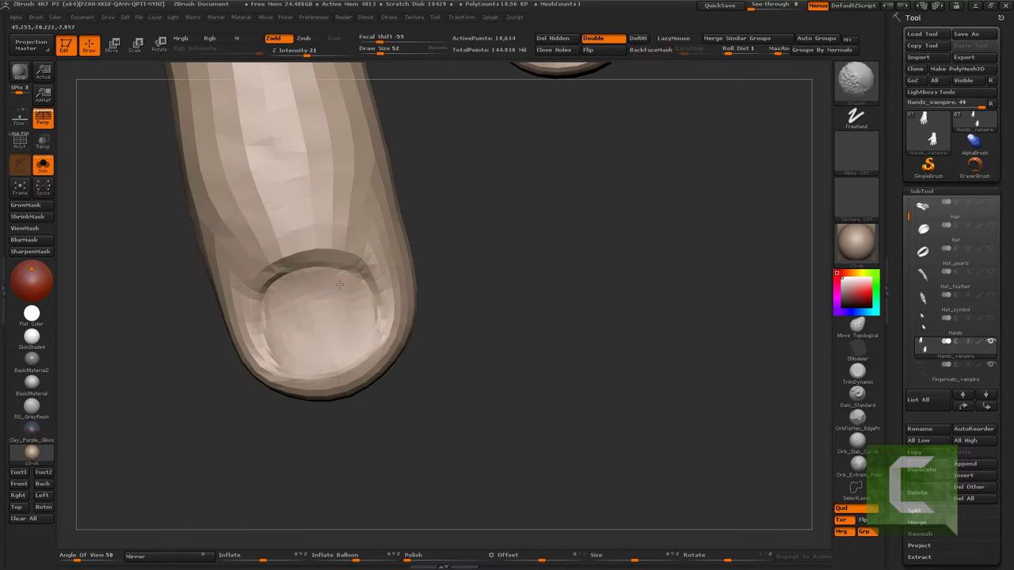
Flatten and smooth the middle fingertips' nail beds, then reduce Draw Size to 40
right_click_drag(353, 319, 402, 362)
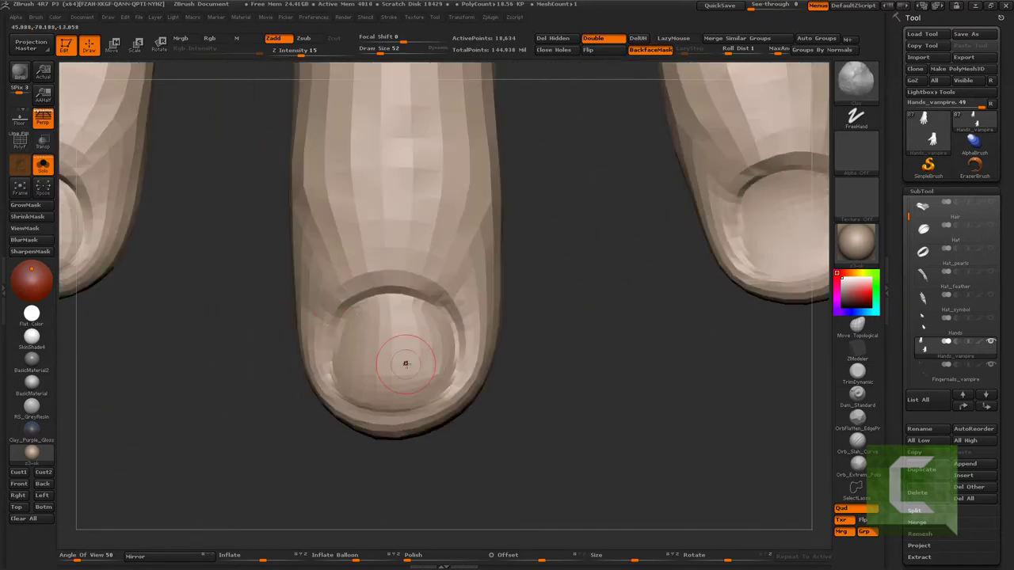
mouse_move(402, 362)
left_mouse_down()
mouse_move(389, 335)
mouse_move(392, 384)
mouse_move(399, 326)
mouse_move(443, 340)
mouse_move(349, 388)
mouse_move(426, 343)
mouse_move(362, 356)
mouse_move(395, 350)
left_mouse_up()
right_click_drag(348, 304, 453, 322)
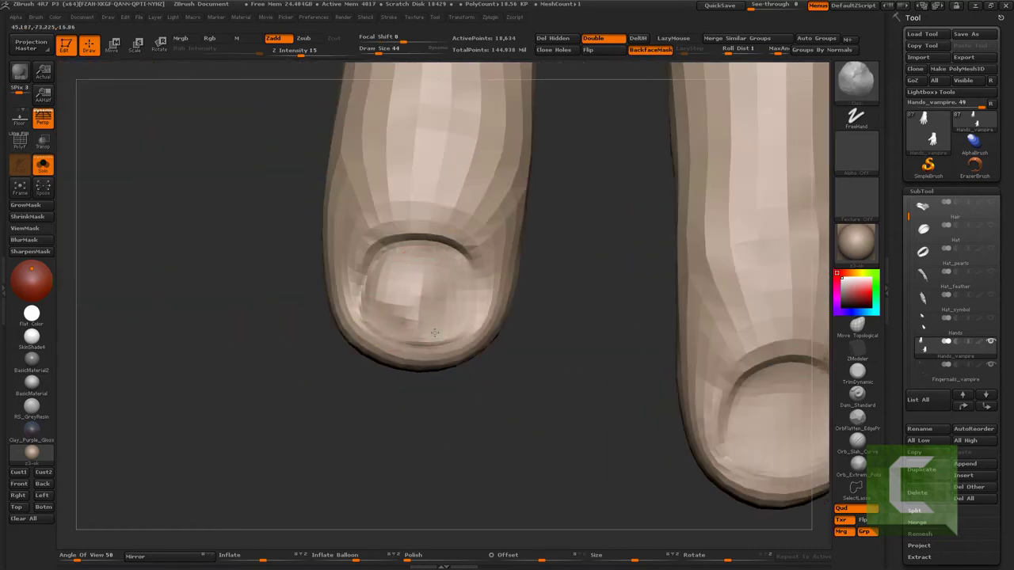
left_click_drag(378, 278, 406, 300)
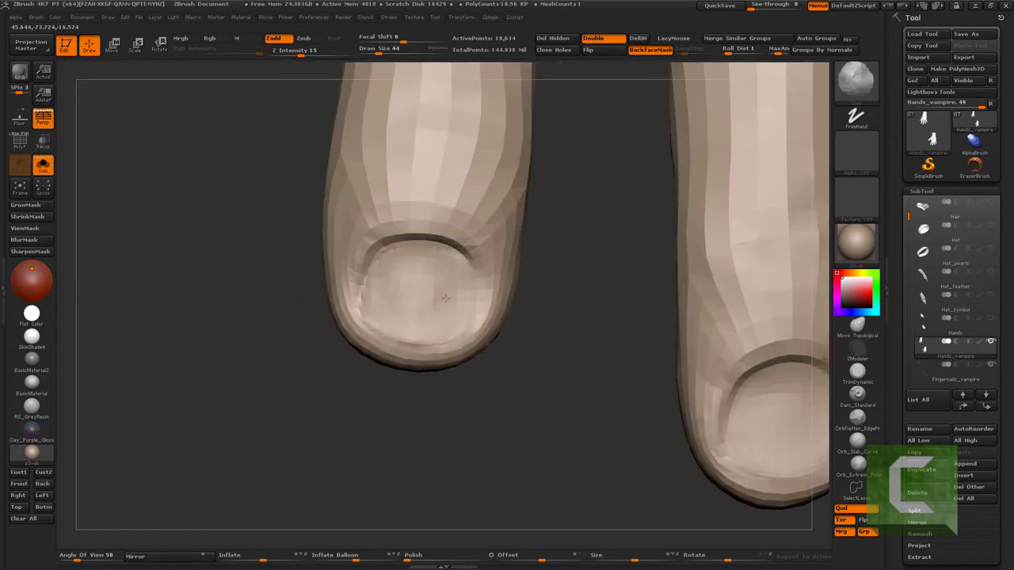
left_click_drag(419, 296, 400, 283, "shift")
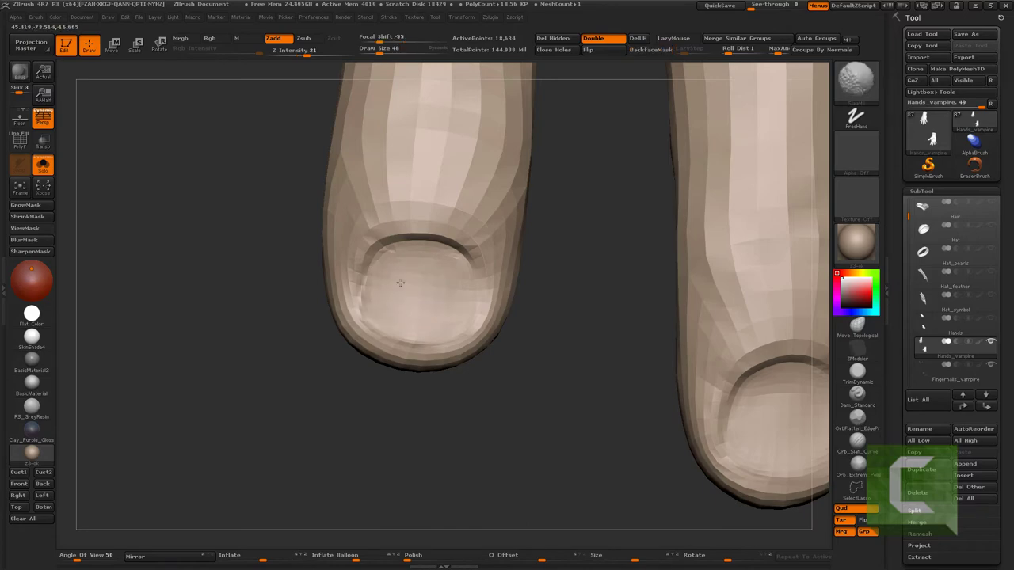
mouse_move(355, 271)
right_mouse_down()
mouse_move(405, 315)
mouse_move(297, 295)
right_mouse_up()
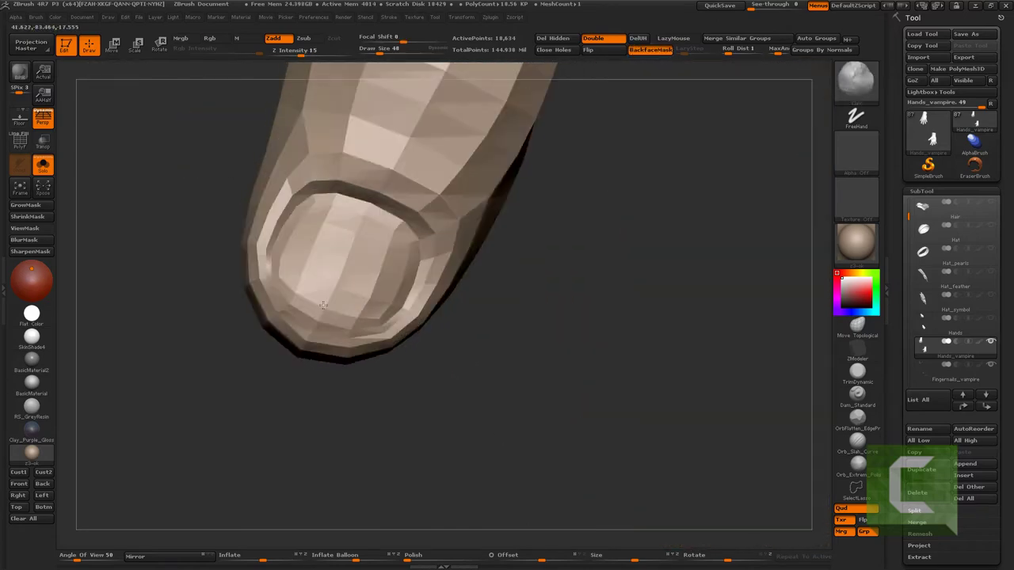
mouse_move(296, 295)
left_mouse_down()
mouse_move(370, 318)
mouse_move(369, 253)
mouse_move(308, 241)
mouse_move(356, 230)
mouse_move(321, 280)
mouse_move(383, 262)
left_mouse_up()
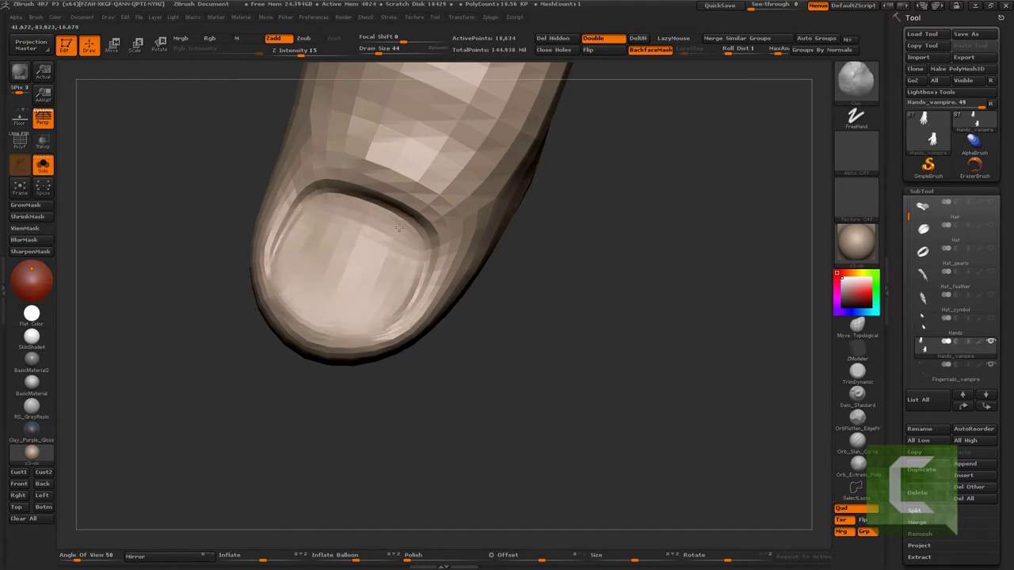
right_click_drag(336, 273, 286, 286)
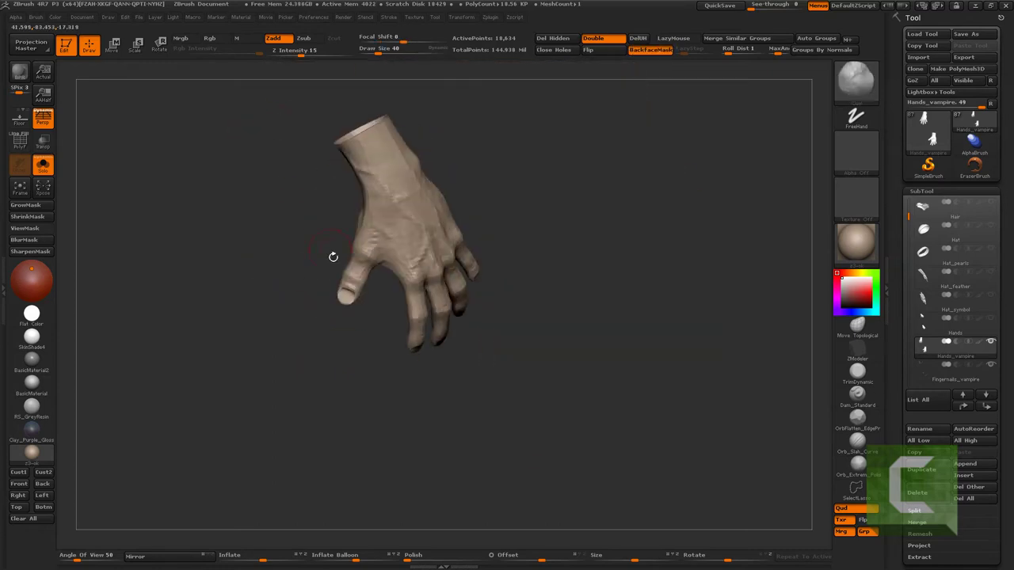
Raise Hands_vampire to its top subdivision level and select the Fingernails_vampire subtool
key("d")
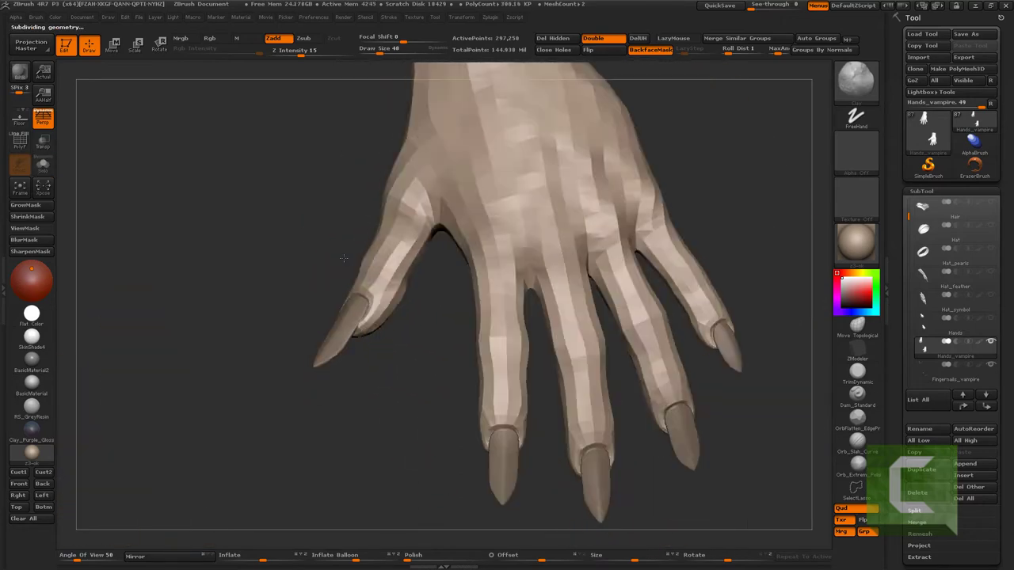
left_click(359, 359, "alt")
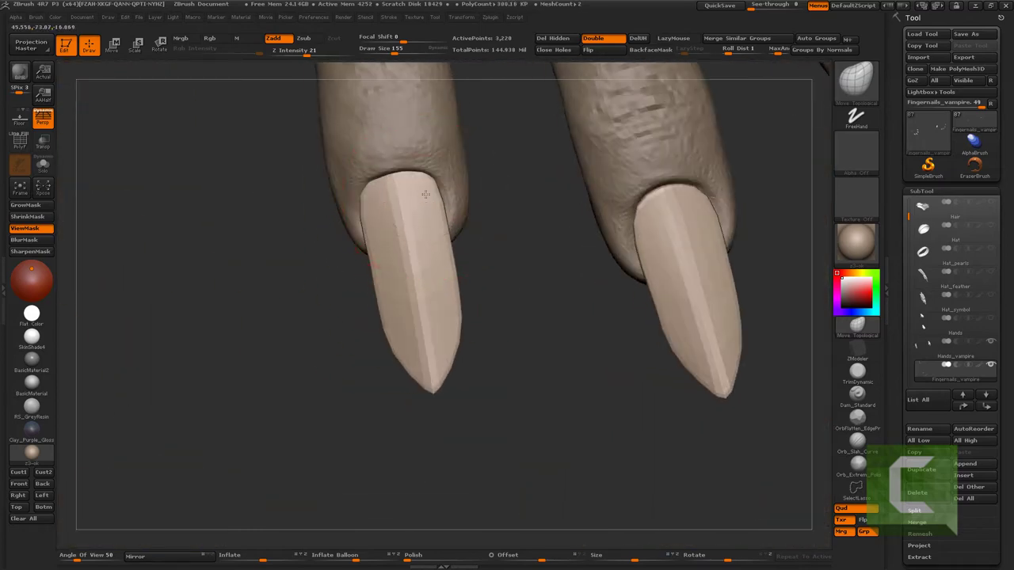
Enlarge the brush to size 220 and zoom in on a fingernail
key("space")
left_click_drag(392, 212, 370, 213)
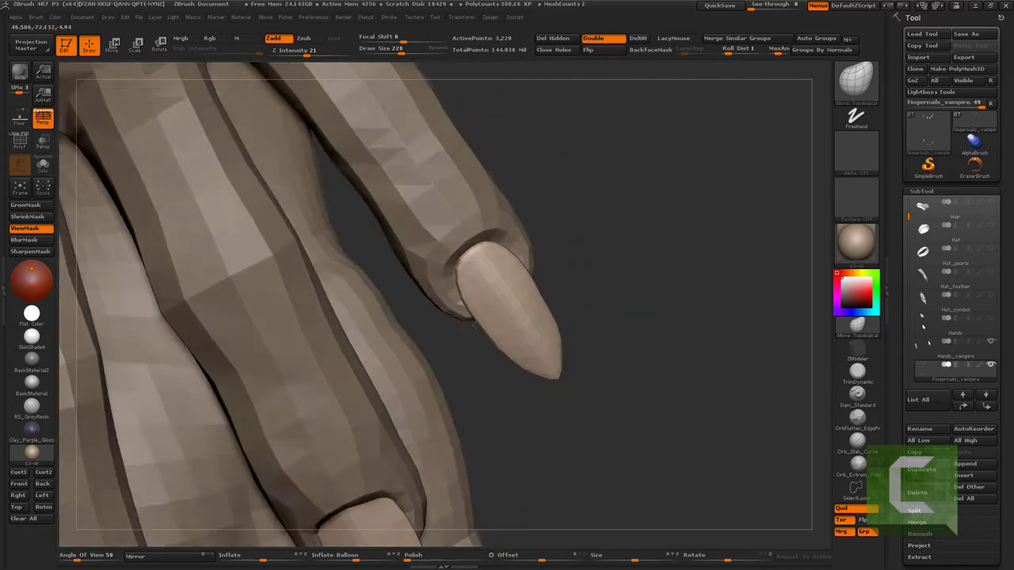
left_click_drag(475, 256, 522, 269, "alt")
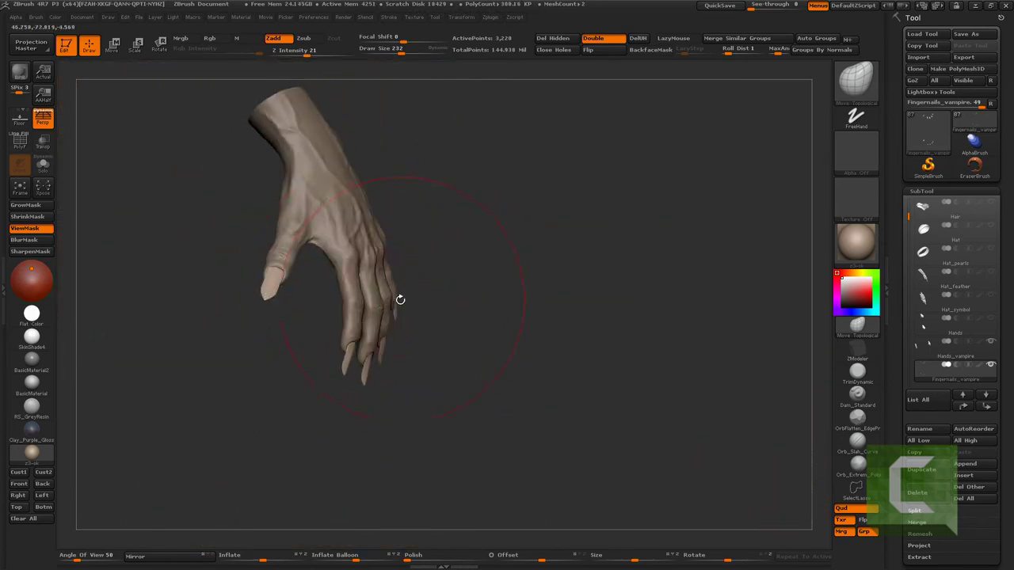
mouse_move(399, 299)
left_mouse_down()
mouse_move(287, 301)
mouse_move(493, 333)
mouse_move(557, 244)
mouse_move(531, 263)
mouse_move(509, 233)
left_mouse_up()
Show only the fingernails and turn the isolated nails into view
key("shift+ctrl+s")
mouse_move(356, 154)
left_mouse_down()
mouse_move(373, 247)
mouse_move(303, 270)
mouse_move(499, 233)
mouse_move(473, 265)
mouse_move(590, 229)
mouse_move(312, 277)
mouse_move(341, 238)
left_mouse_up()
key("space")
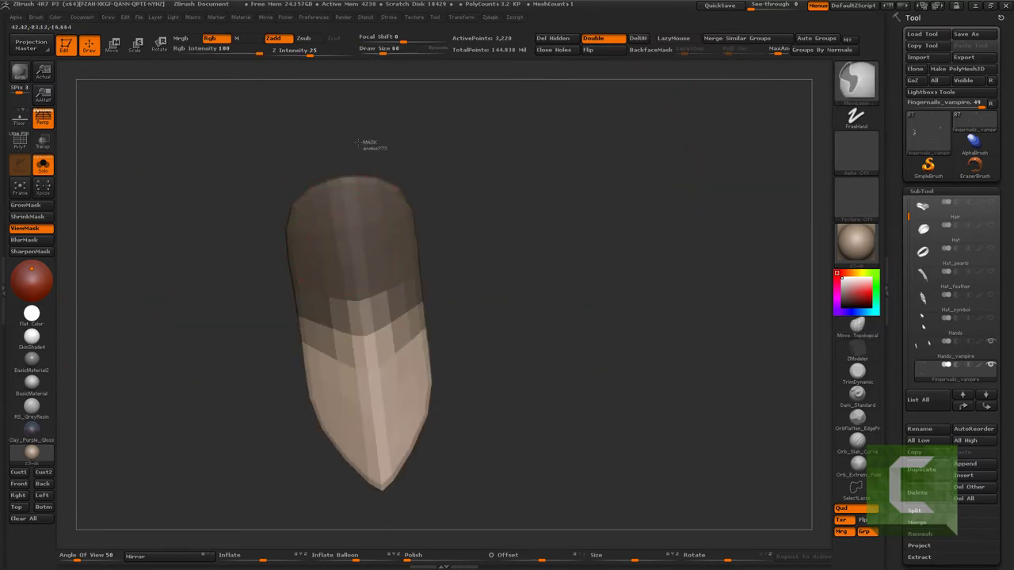
Mask the upper part of the nail and soften the mask into a gradient
left_click_drag(356, 143, 253, 147, "ctrl")
key("shift+ctrl+s")
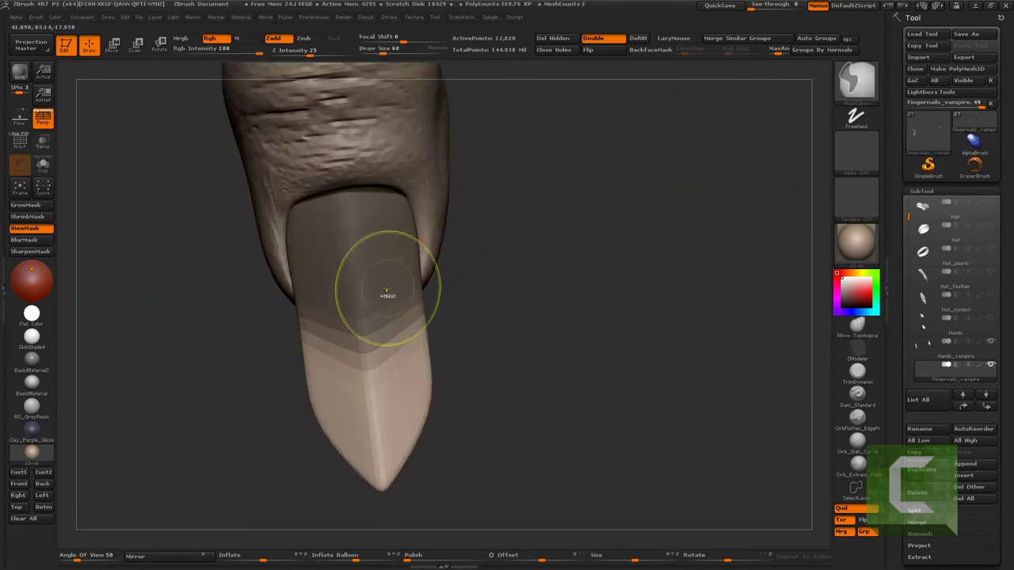
left_click(386, 295, "ctrl")
left_click_drag(476, 317, 464, 308)
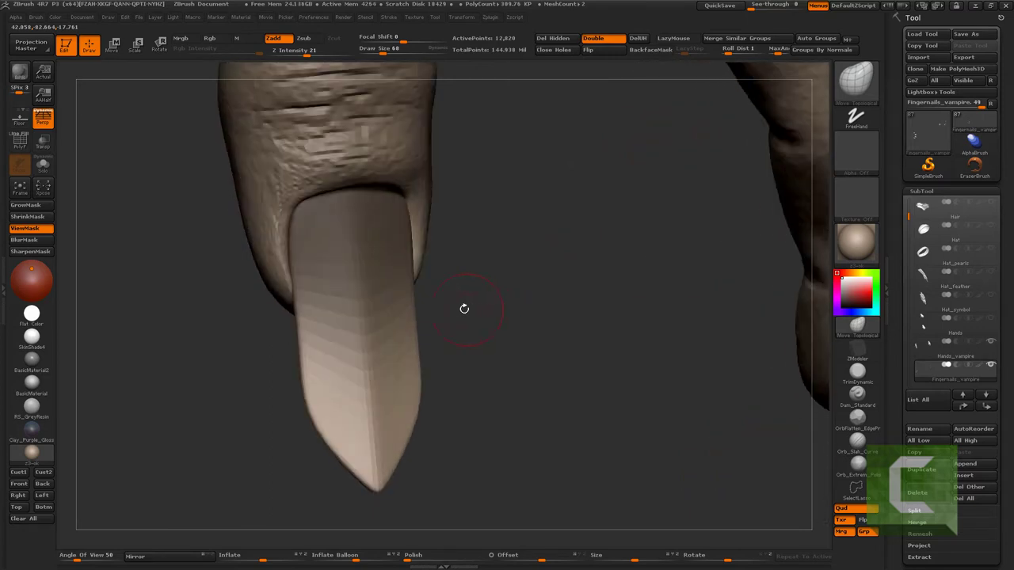
key("r")
left_click_drag(428, 364, 511, 363)
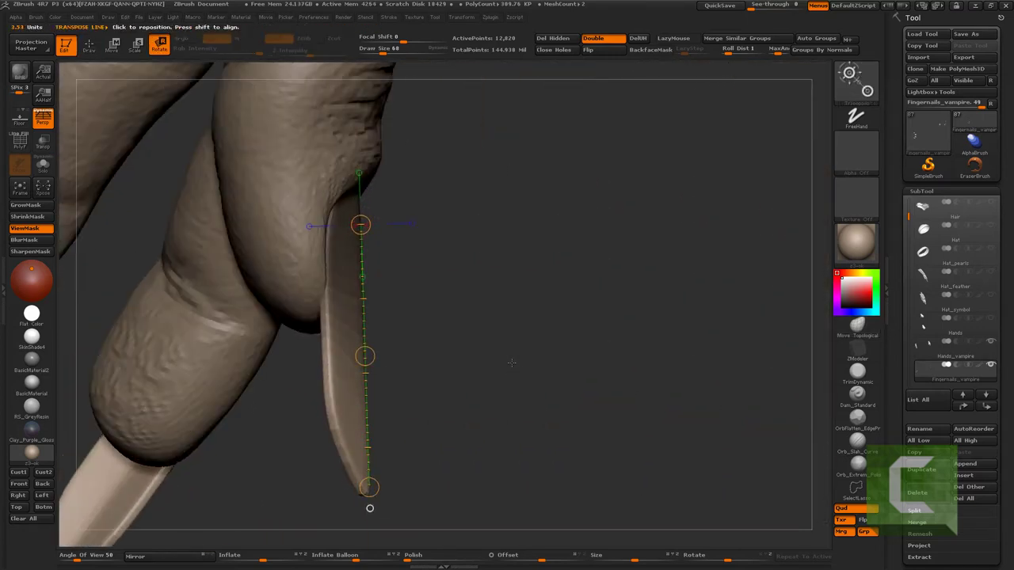
Hide the nails on the left, bring the hand back, and grow the nail's mask
left_click(43, 164)
left_click_drag(365, 172, 372, 431, "ctrl+alt+shift")
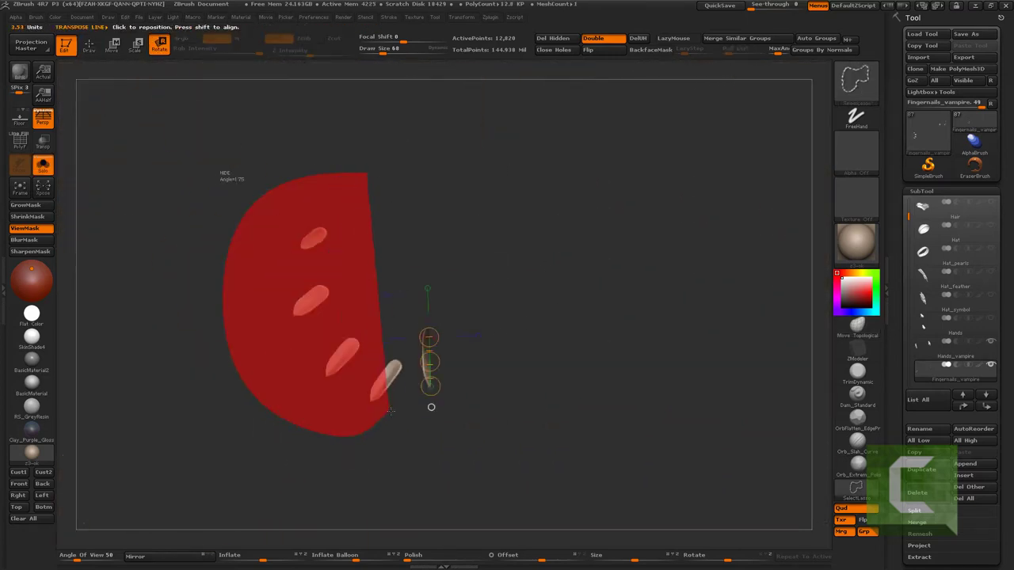
left_click(43, 164)
mouse_move(412, 302)
left_mouse_down()
mouse_move(435, 413)
mouse_move(403, 430)
left_mouse_up()
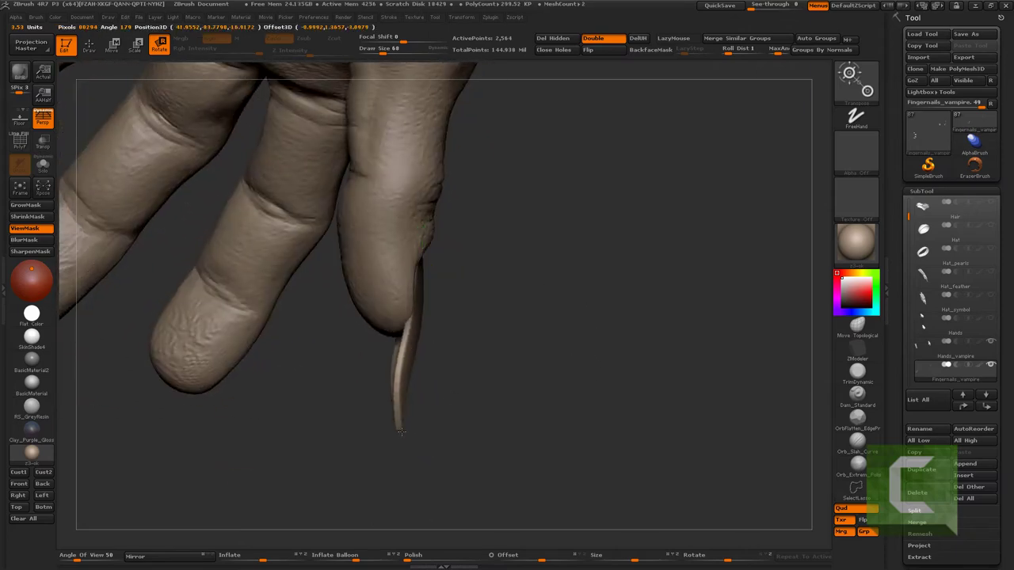
left_click_drag(491, 444, 615, 340)
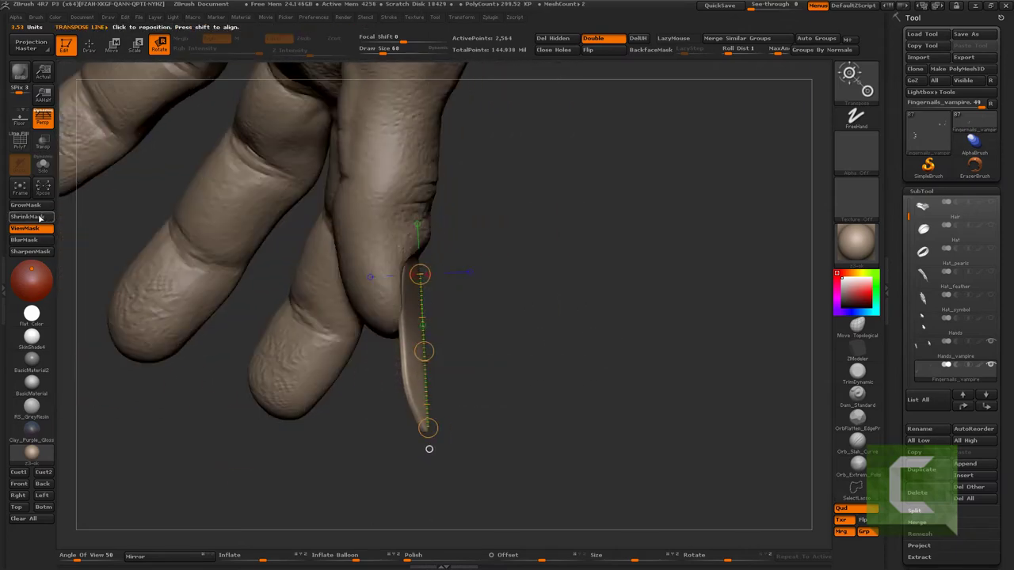
left_click_drag(433, 448, 491, 448)
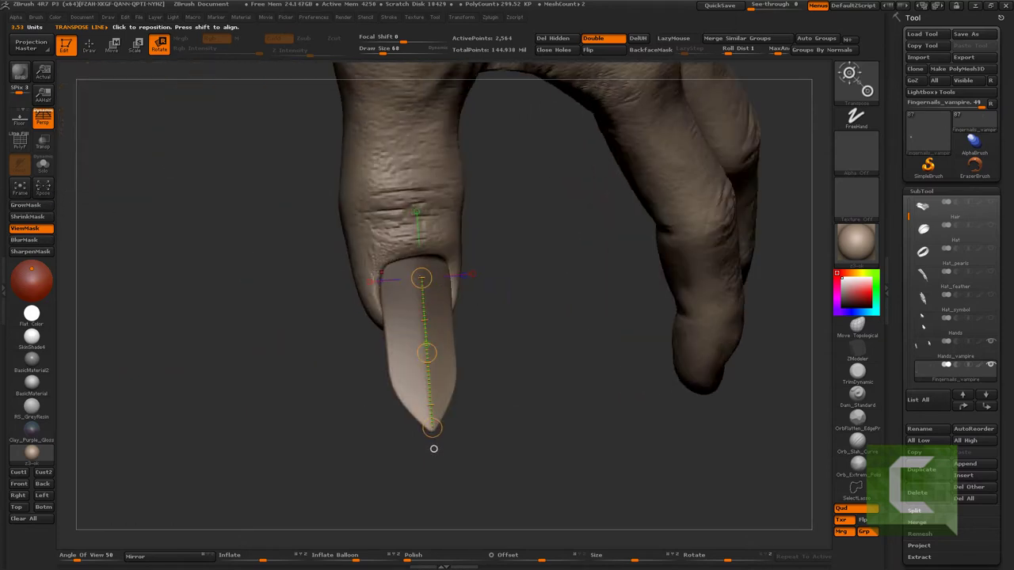
left_click(43, 253)
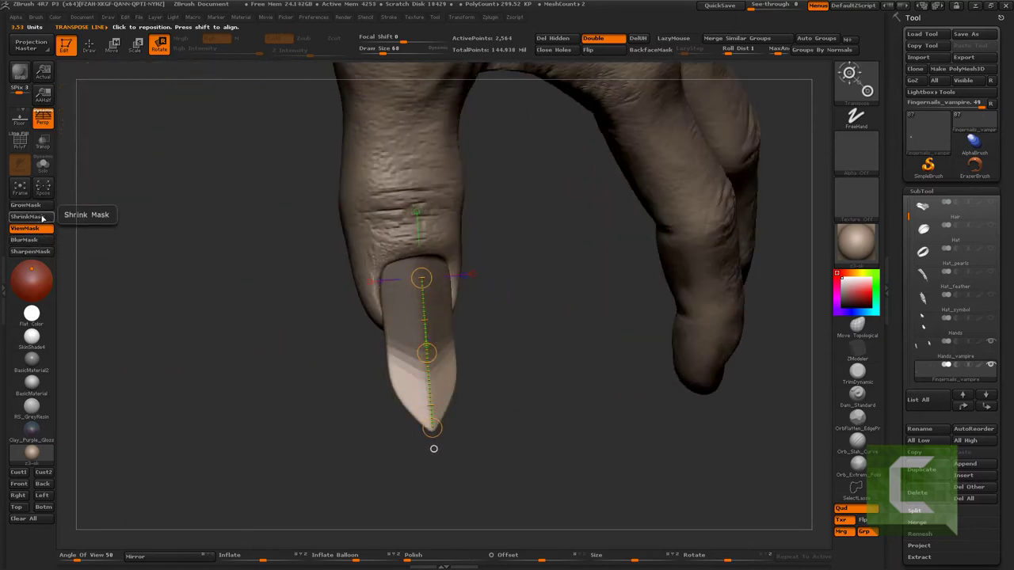
Toggle the nail between solo and full-hand view while inspecting it from side and front
left_click_drag(58, 212, 508, 354)
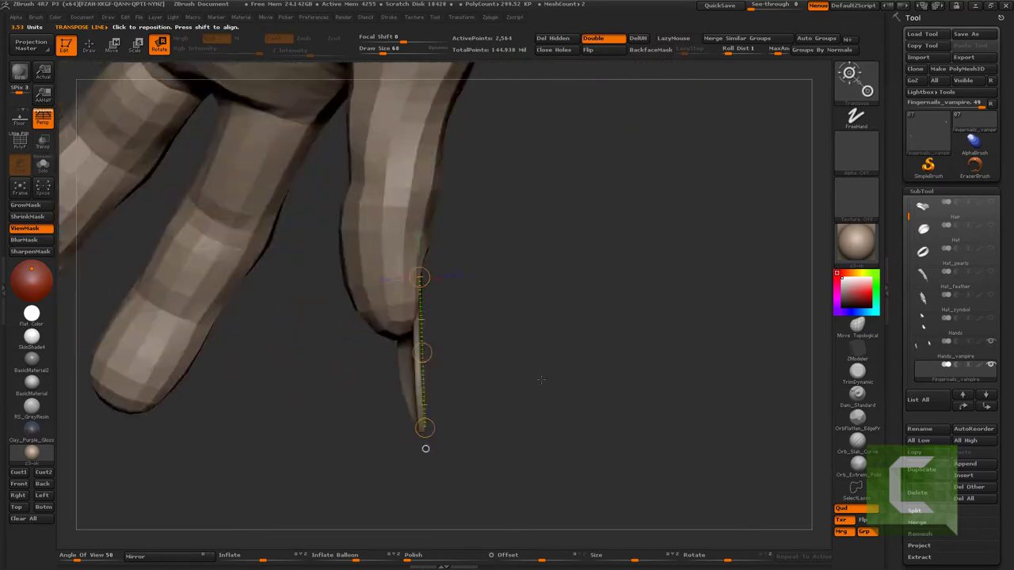
key("ctrl+shift+f")
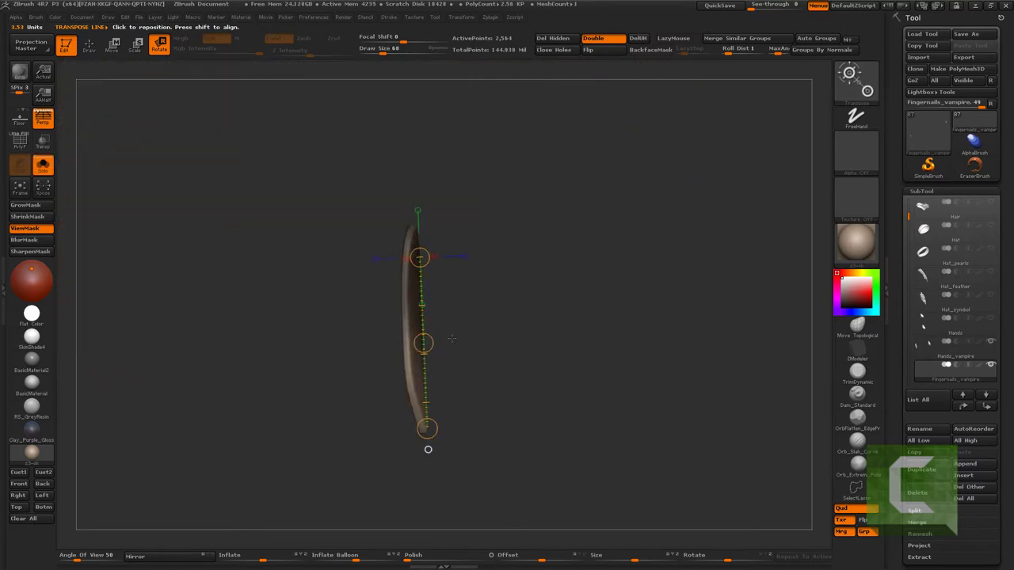
key("ctrl+shift+f")
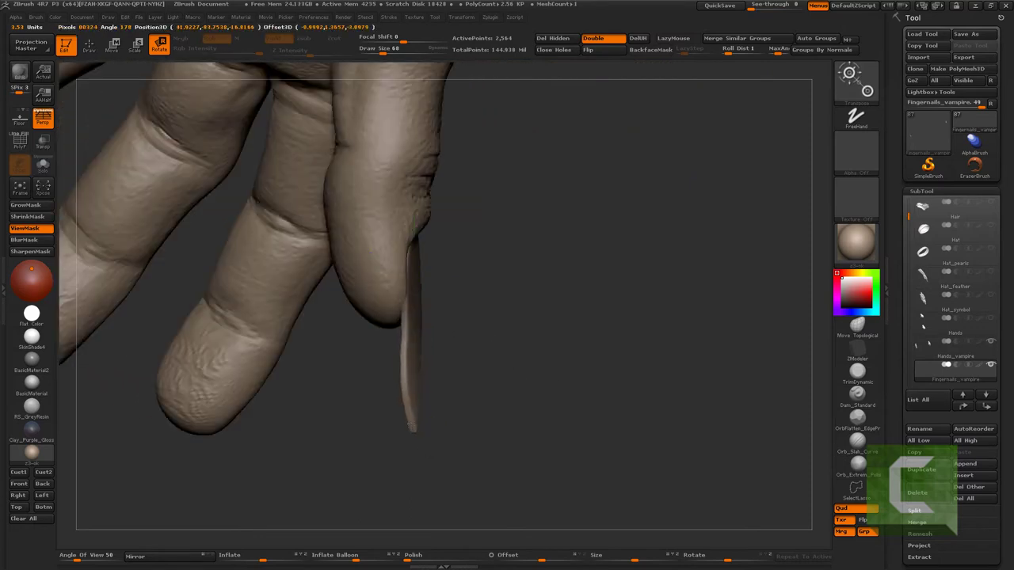
key("q")
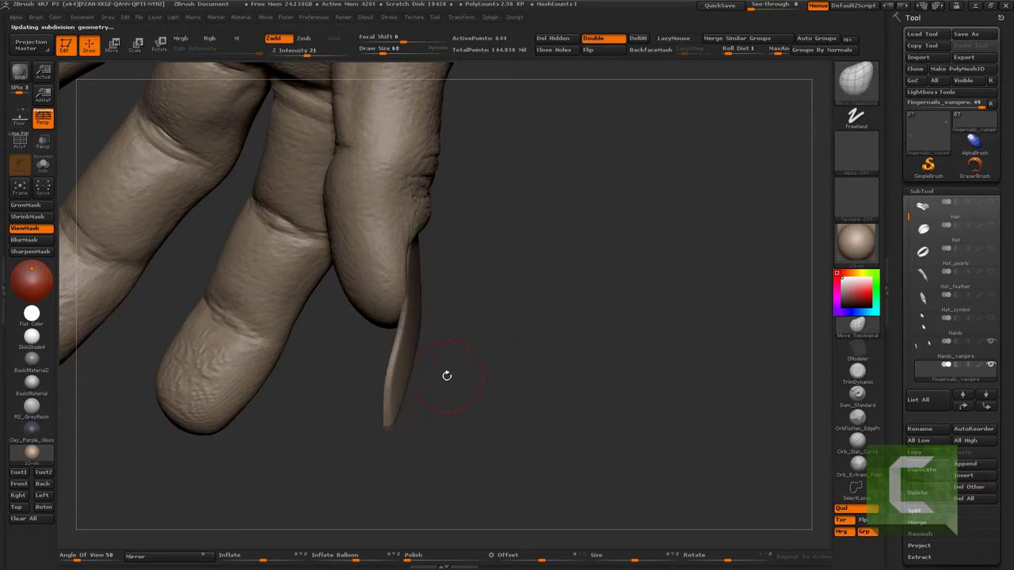
key("ctrl+shift+f")
mouse_move(471, 350)
left_mouse_down("alt")
mouse_move(414, 384)
mouse_move(461, 239)
left_mouse_up("alt")
key("ctrl+shift+f")
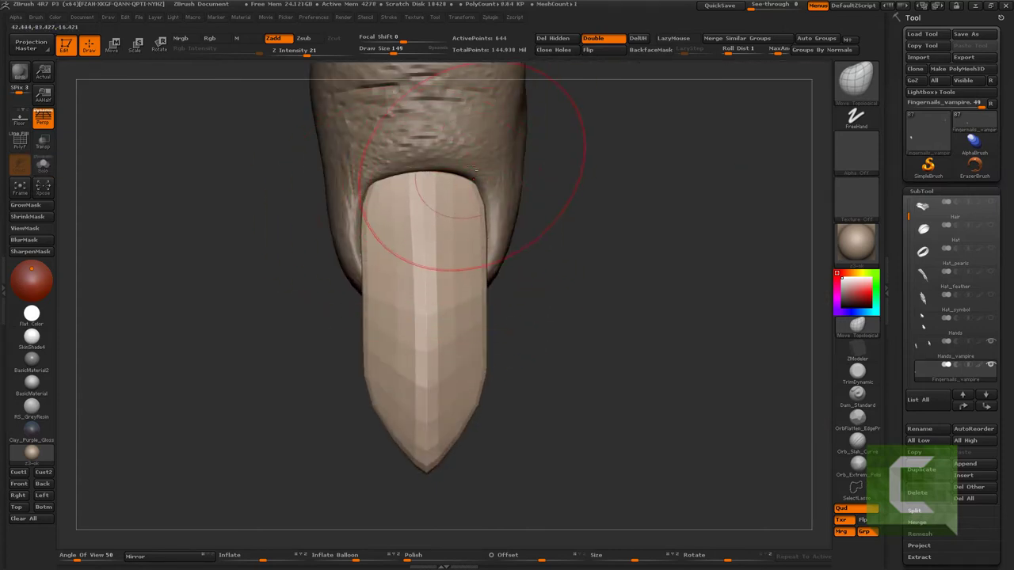
mouse_move(447, 337)
left_mouse_down()
mouse_move(405, 180)
mouse_move(369, 172)
left_mouse_up()
left_click_drag(396, 209, 329, 268)
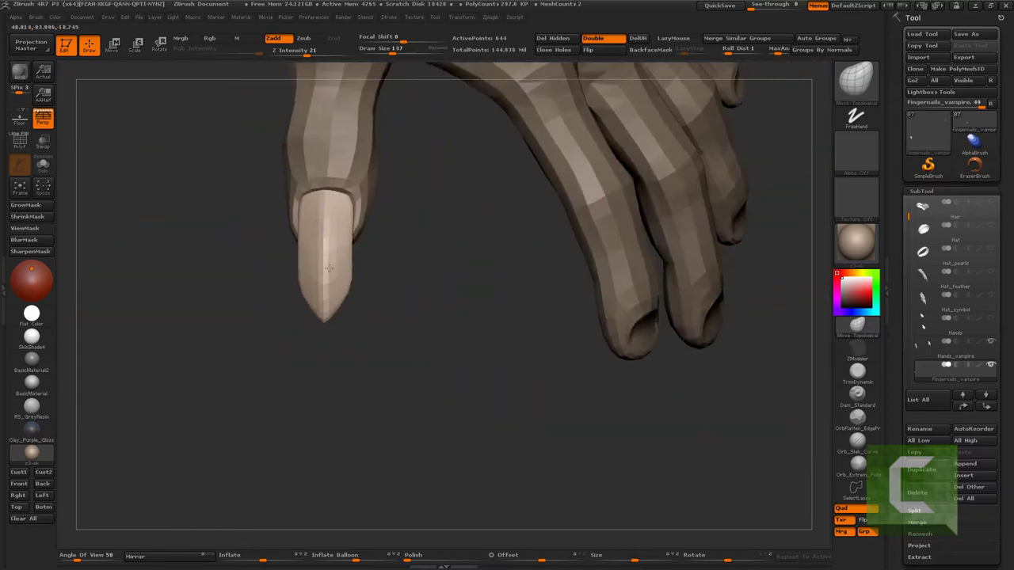
Reframe on several fingers and isolate one nail, hiding the rest
scroll(317, 204, "up", 1)
scroll(294, 192, "up", 1)
scroll(310, 201, "up", 1)
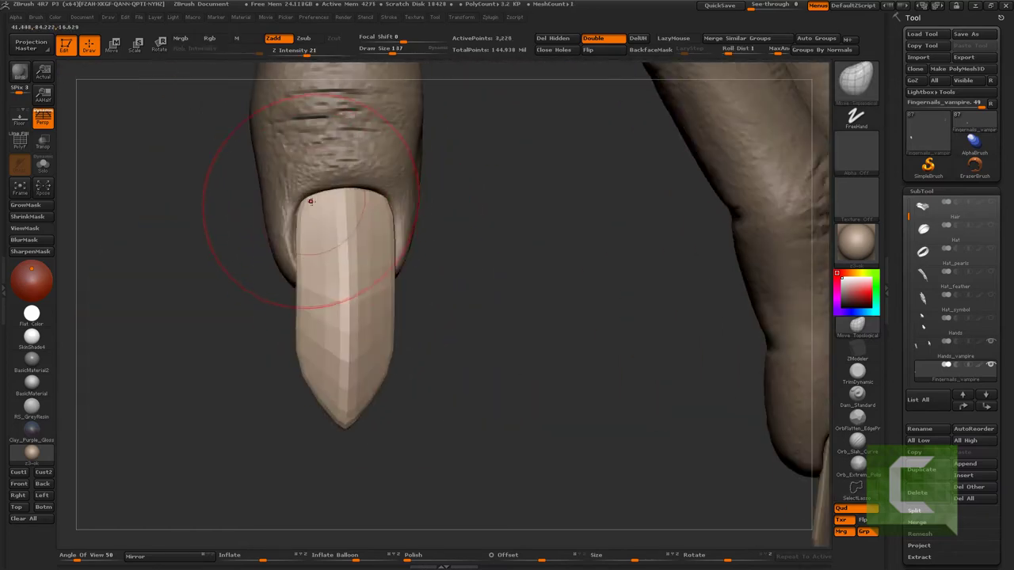
scroll(311, 202, "down", 3)
left_click_drag(311, 202, 290, 198)
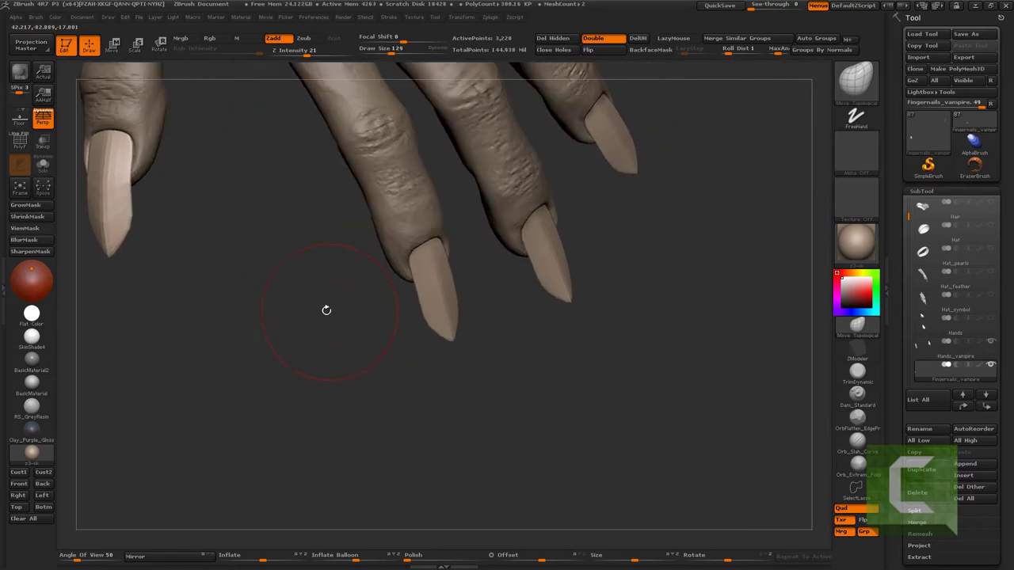
mouse_move(305, 359)
left_mouse_down()
mouse_move(460, 253)
mouse_move(380, 299)
left_mouse_up()
Paint a mask over the isolated fingernail and make the mask visible
scroll(381, 299, "up", 1)
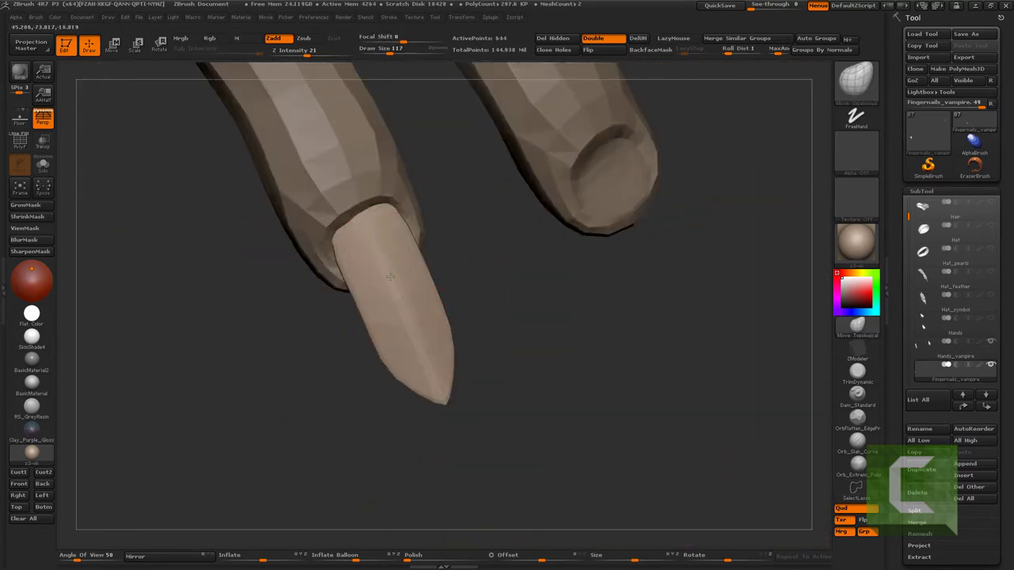
scroll(396, 222, "up", 1)
scroll(343, 231, "up", 1)
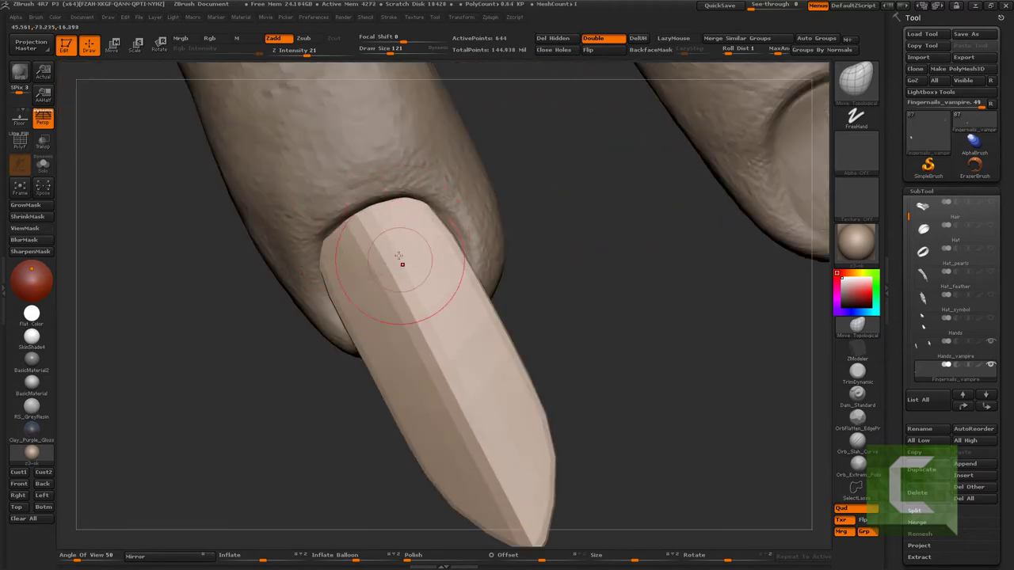
scroll(398, 256, "down", 2)
mouse_move(356, 277)
left_mouse_down("ctrl")
mouse_move(531, 365)
mouse_move(559, 349)
left_mouse_up("ctrl")
key("ctrl+h")
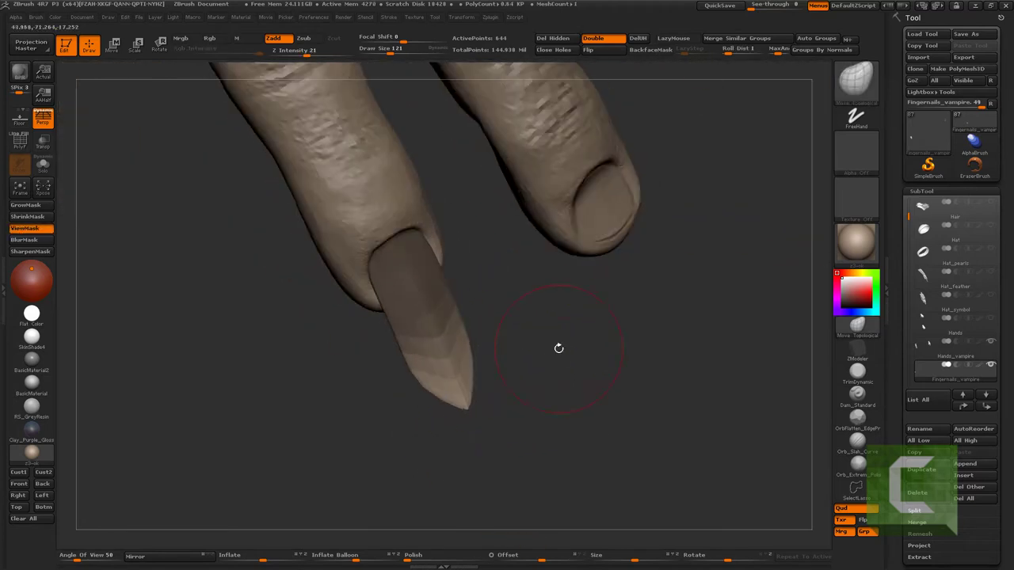
Blur then sharpen the nail's mask edge and lay a rotate transpose line along the nail
left_click(24, 241)
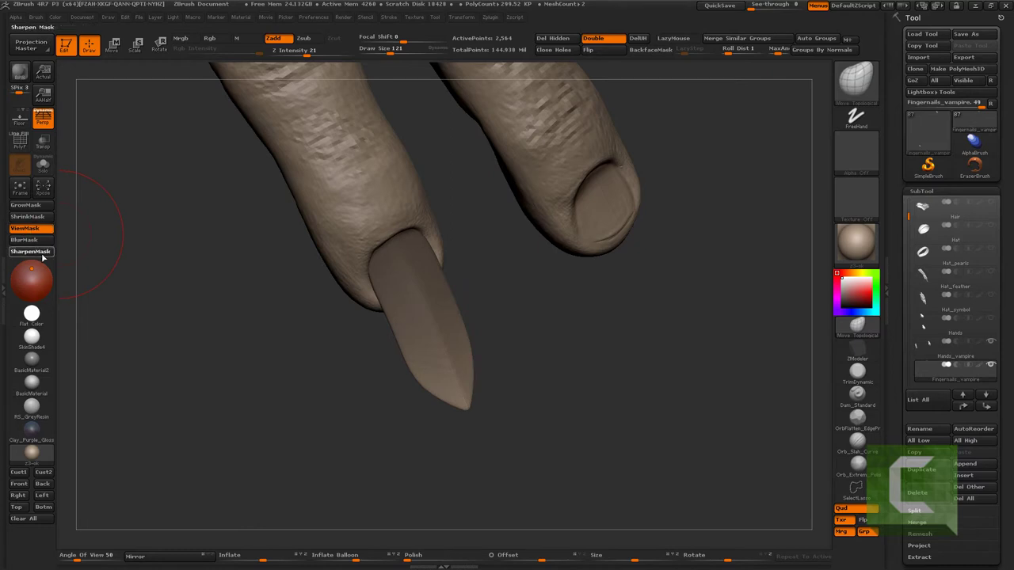
left_click(44, 255)
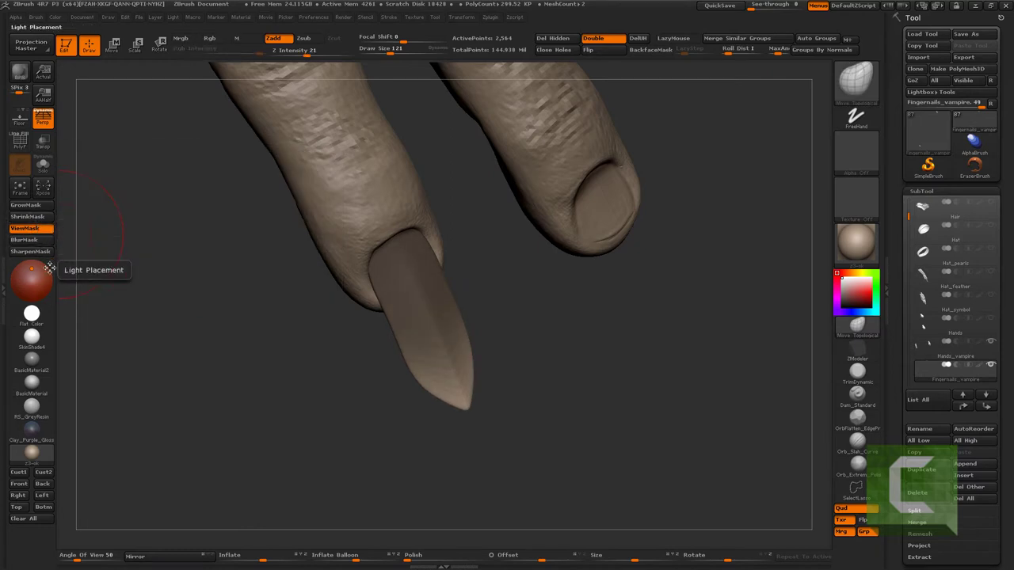
key("r")
left_click_drag(349, 401, 389, 248)
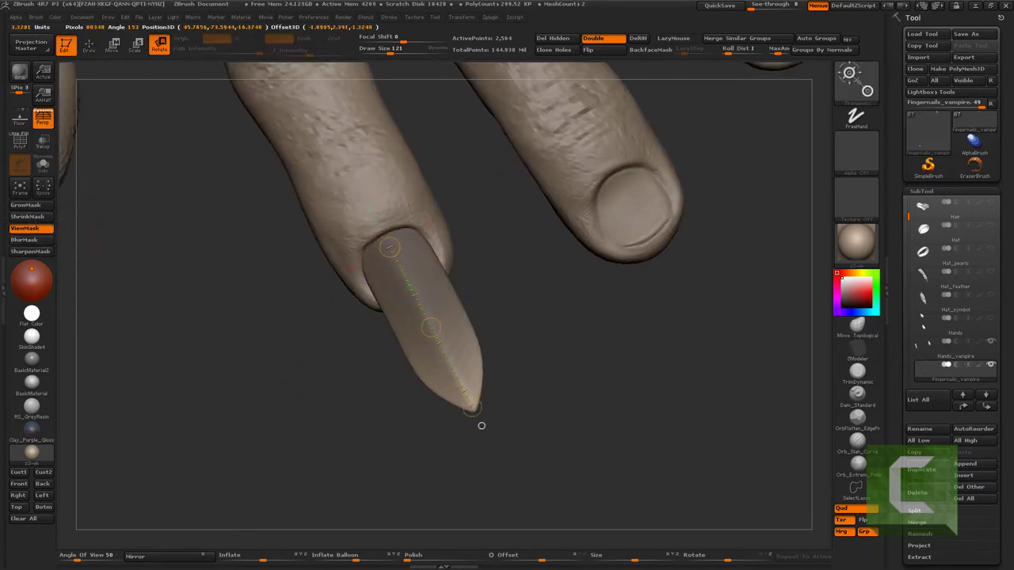
Hide the interface and orbit to view the fingertips from the front and below
left_click_drag(602, 341, 646, 317)
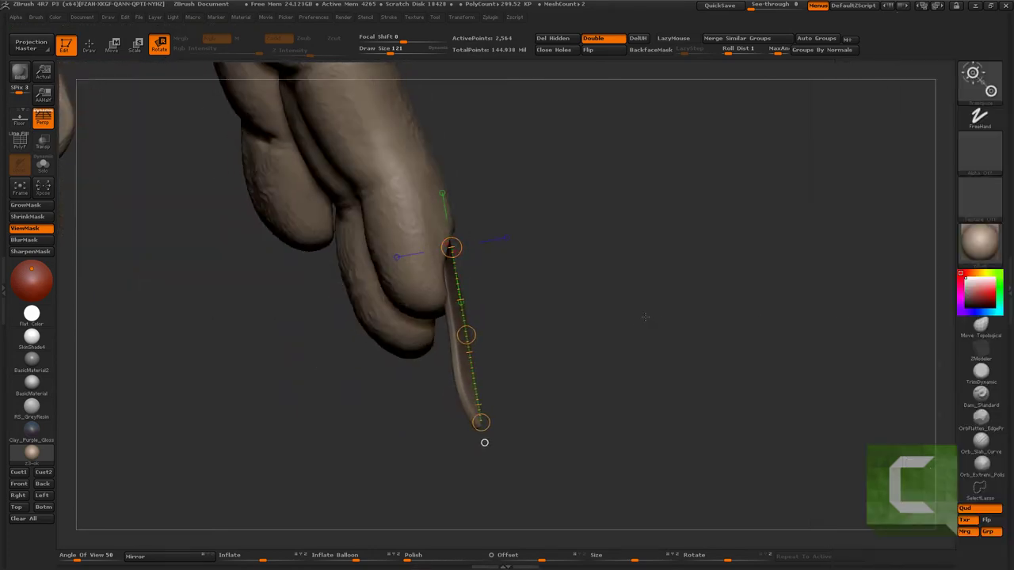
key("Tab")
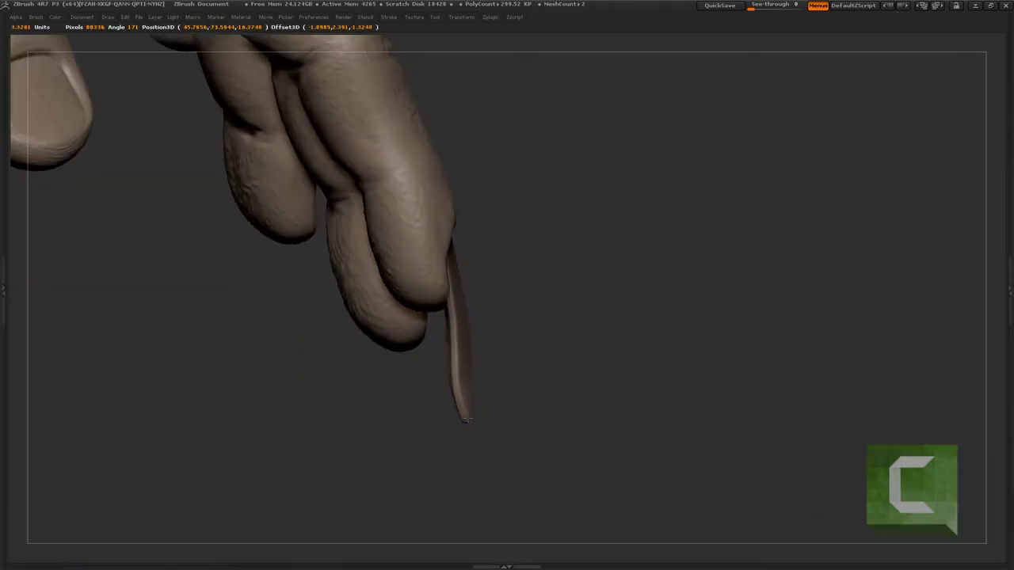
left_click_drag(457, 419, 563, 356)
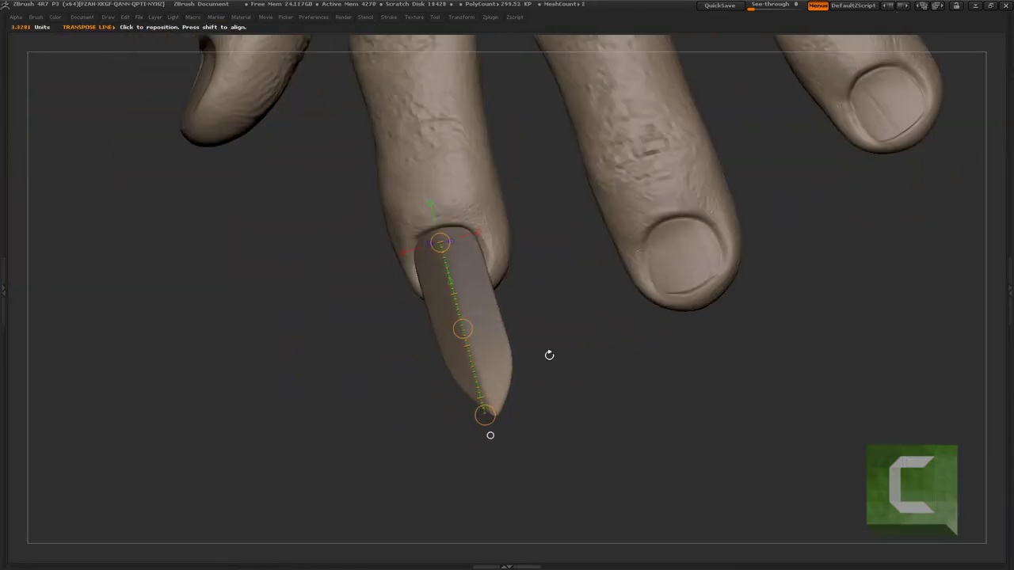
left_click_drag(516, 321, 604, 317)
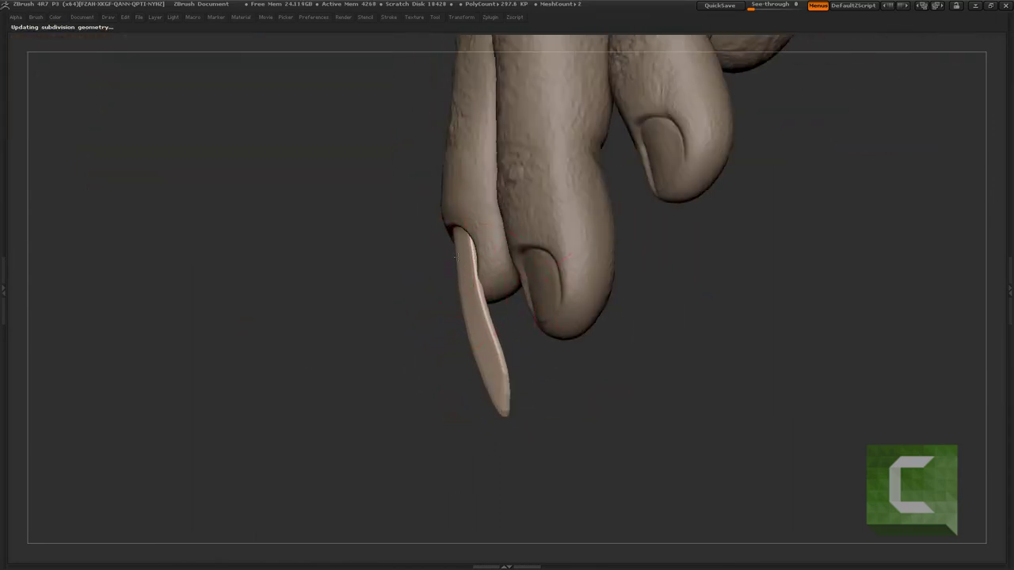
mouse_move(455, 256)
left_mouse_down()
mouse_move(481, 362)
mouse_move(482, 432)
left_mouse_up()
mouse_move(490, 370)
left_mouse_down()
mouse_move(486, 260)
mouse_move(510, 312)
mouse_move(475, 328)
mouse_move(495, 270)
mouse_move(461, 380)
left_mouse_up()
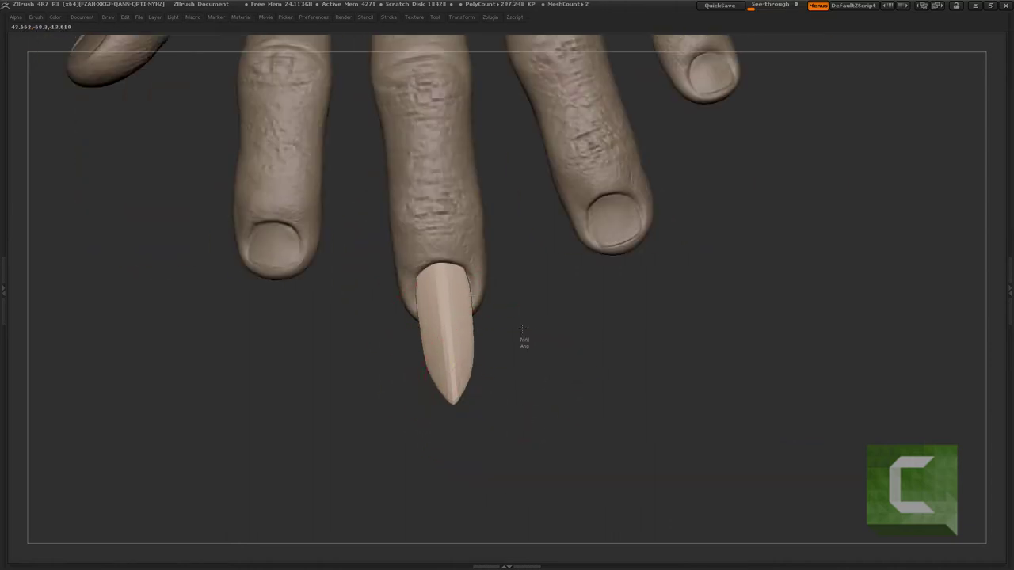
Bend the nail tip, restore the interface, and lay a rotate line along the nail
mouse_move(522, 328)
left_mouse_down()
mouse_move(482, 394)
mouse_move(416, 359)
left_mouse_up()
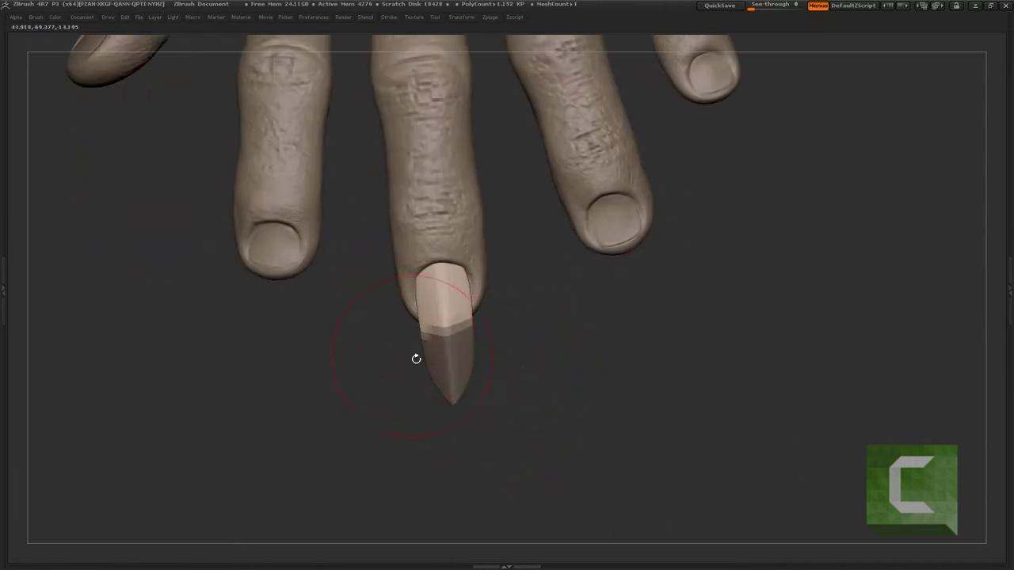
key("Tab")
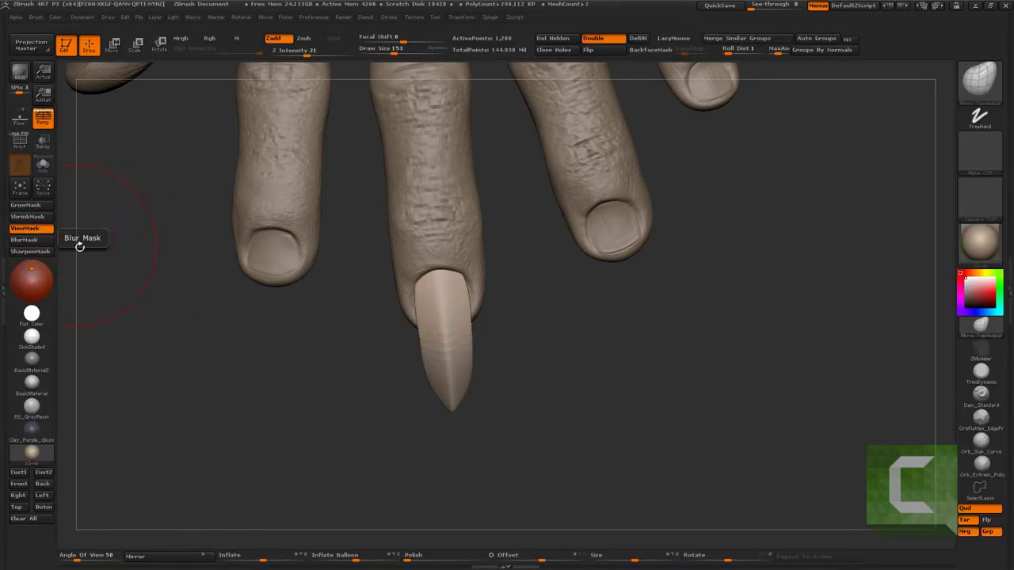
left_click(80, 246)
key("r")
left_click_drag(267, 315, 267, 389)
left_click_drag(442, 301, 451, 423)
mouse_move(491, 372)
left_mouse_down()
mouse_move(586, 358)
mouse_move(513, 373)
mouse_move(339, 206)
mouse_move(523, 357)
left_mouse_up()
Mask the nail's lower half and refine its edge with grow, shrink, blur and sharpen
key("ctrl+h")
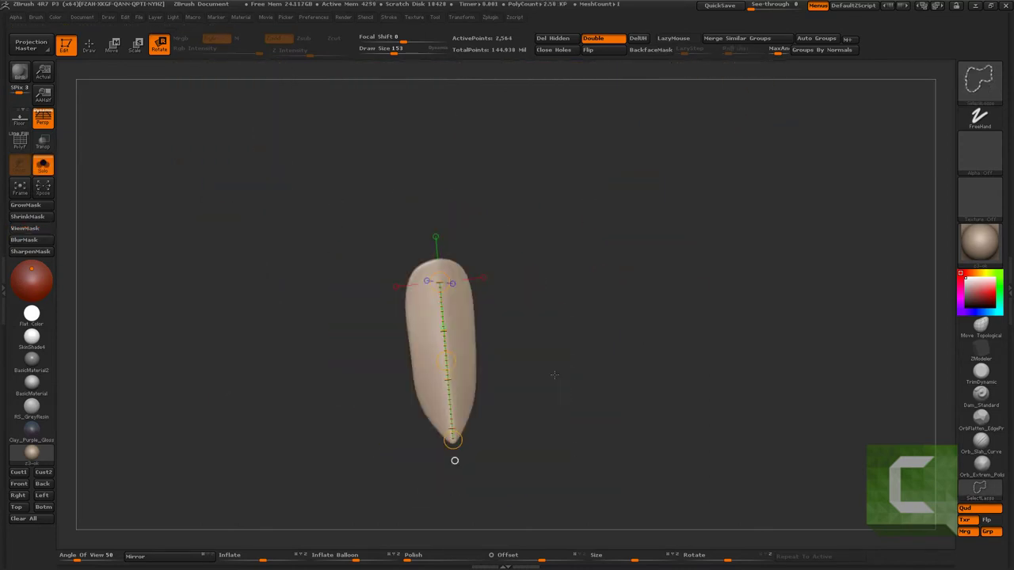
left_click_drag(366, 353, 582, 353, "ctrl")
left_click(28, 228)
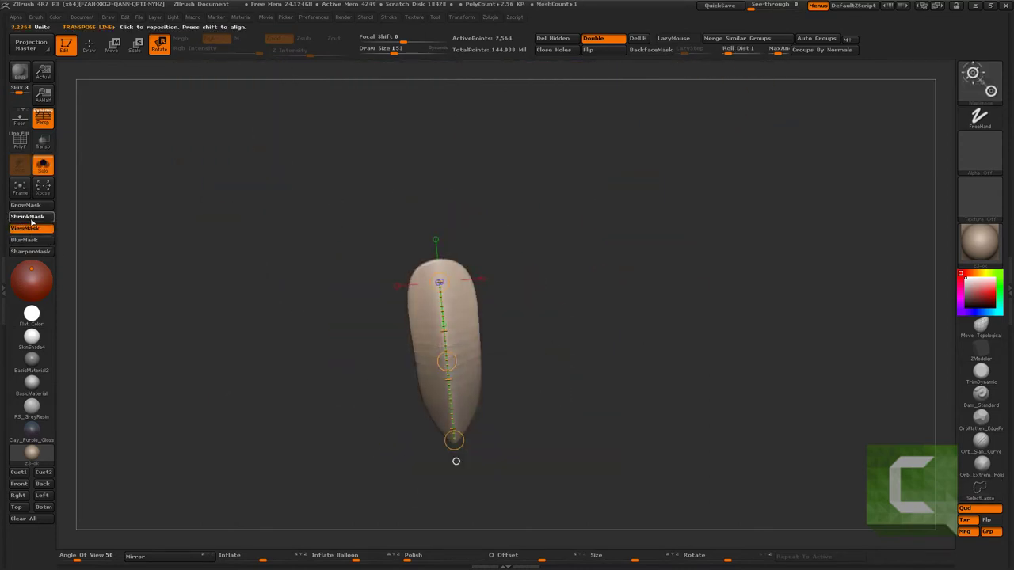
left_click(30, 252)
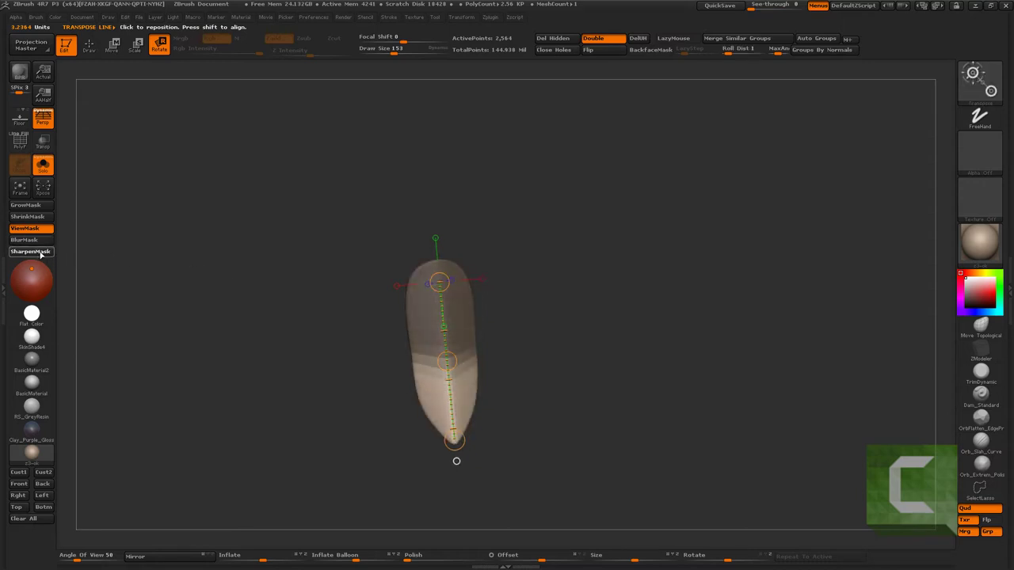
left_click(32, 217)
left_click(30, 240)
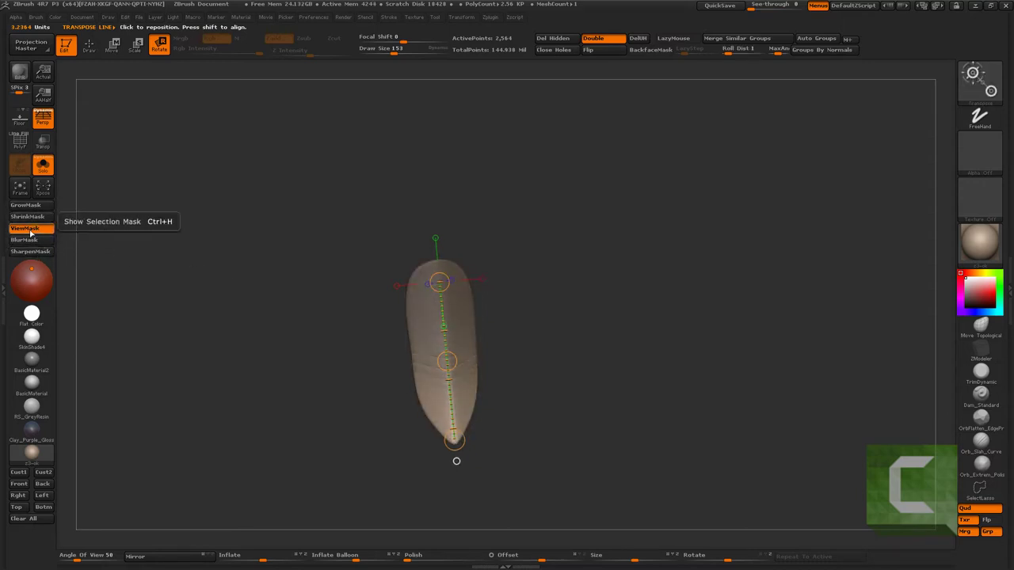
left_click(30, 206)
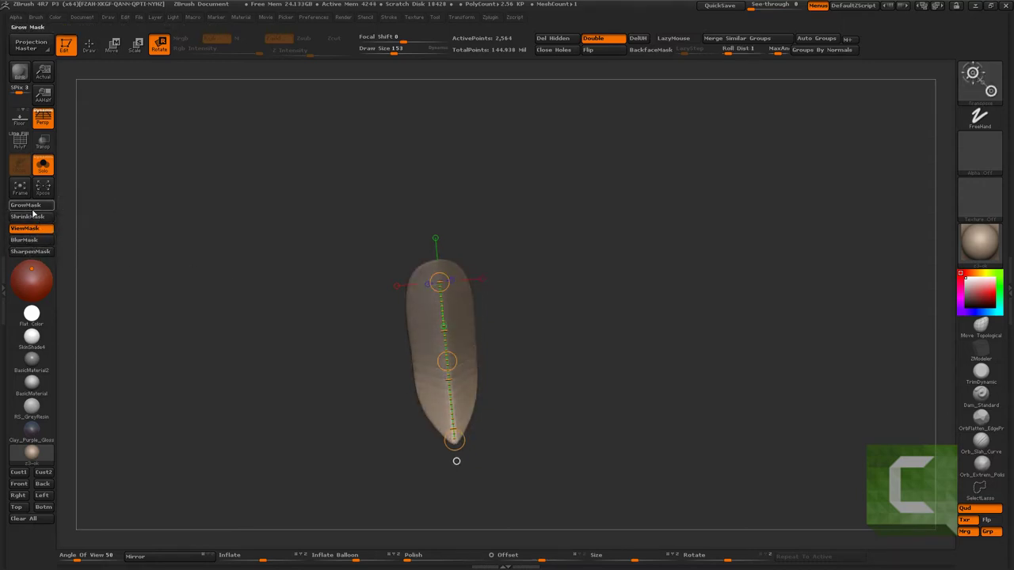
left_click(31, 216)
left_click(30, 241)
left_click(30, 251)
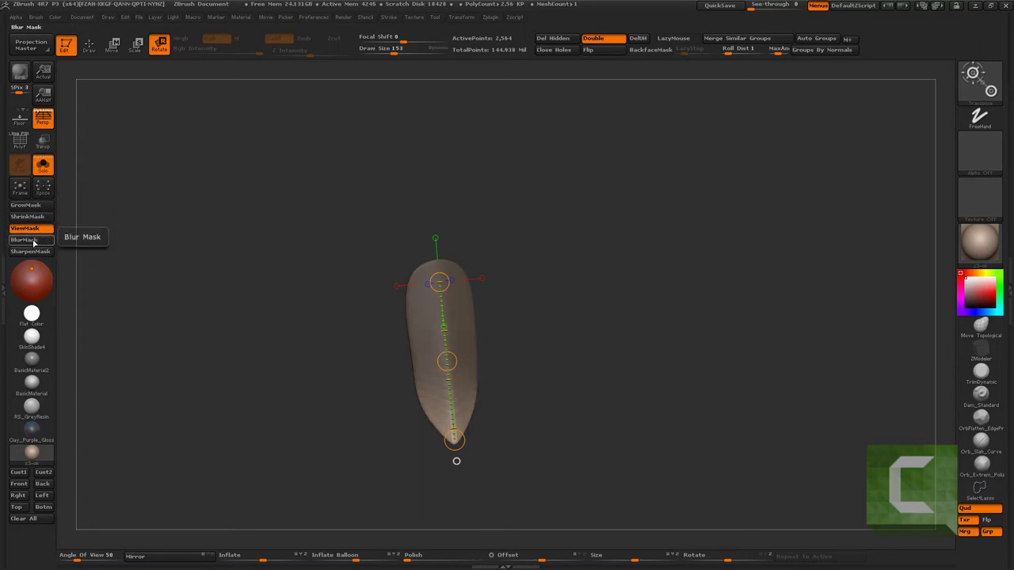
Bring the hand back and undo the accidental hand twist with six Ctrl+Z presses
left_click(43, 164)
left_click_drag(450, 439, 452, 460)
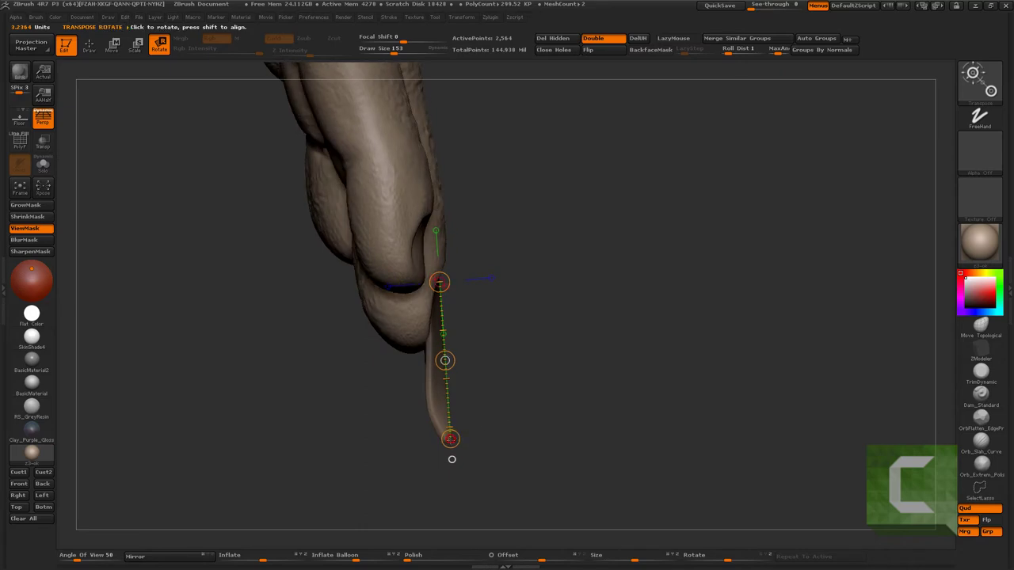
key("ctrl+z")
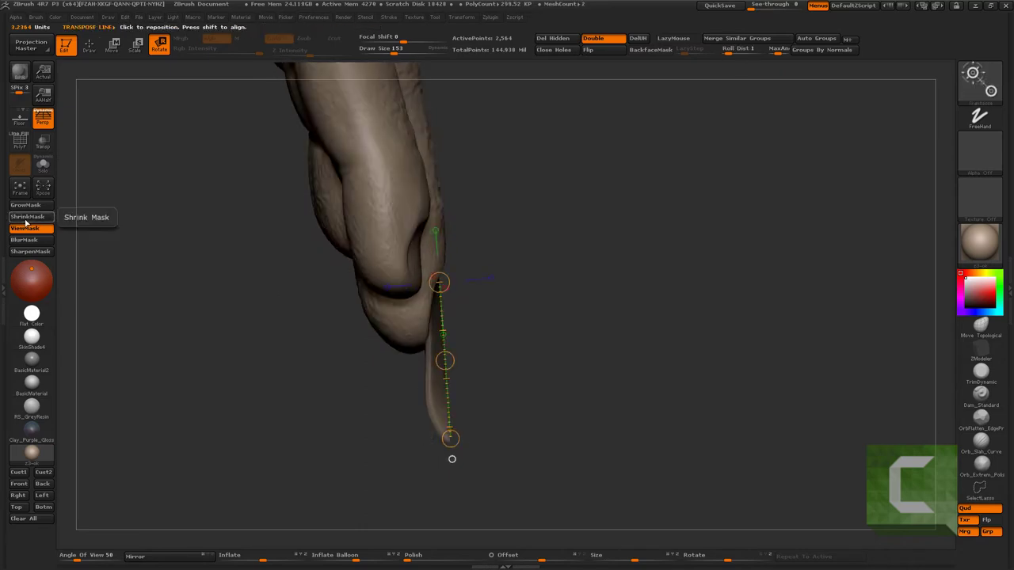
key("ctrl+z")
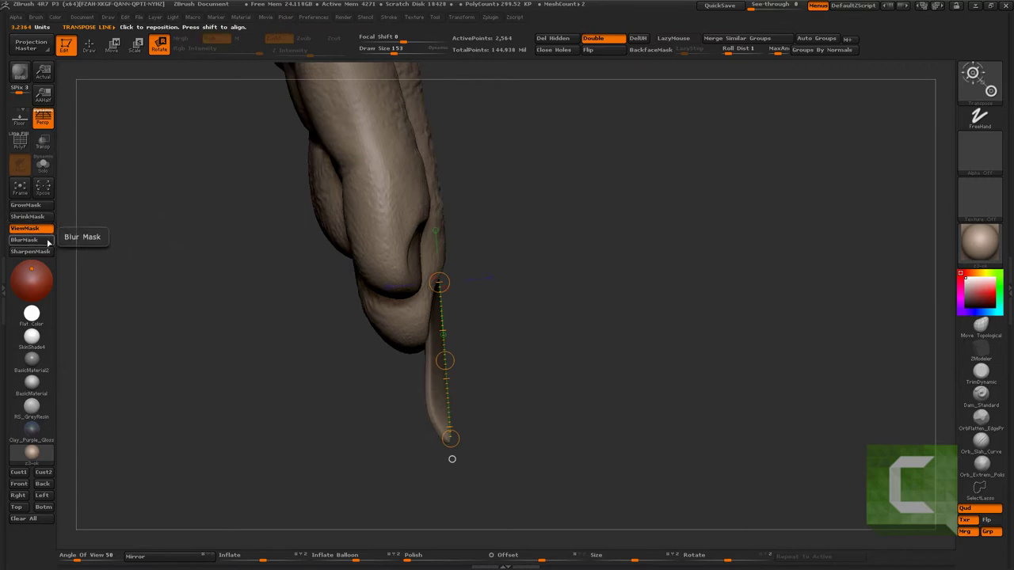
key("ctrl+z")
key("ctrl+z")
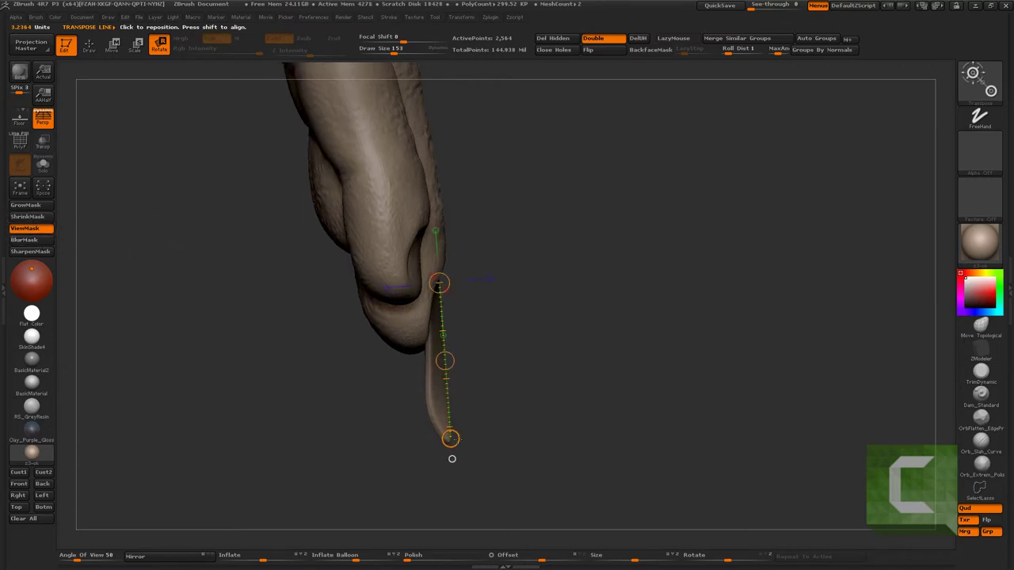
key("ctrl+z")
key("ctrl+z")
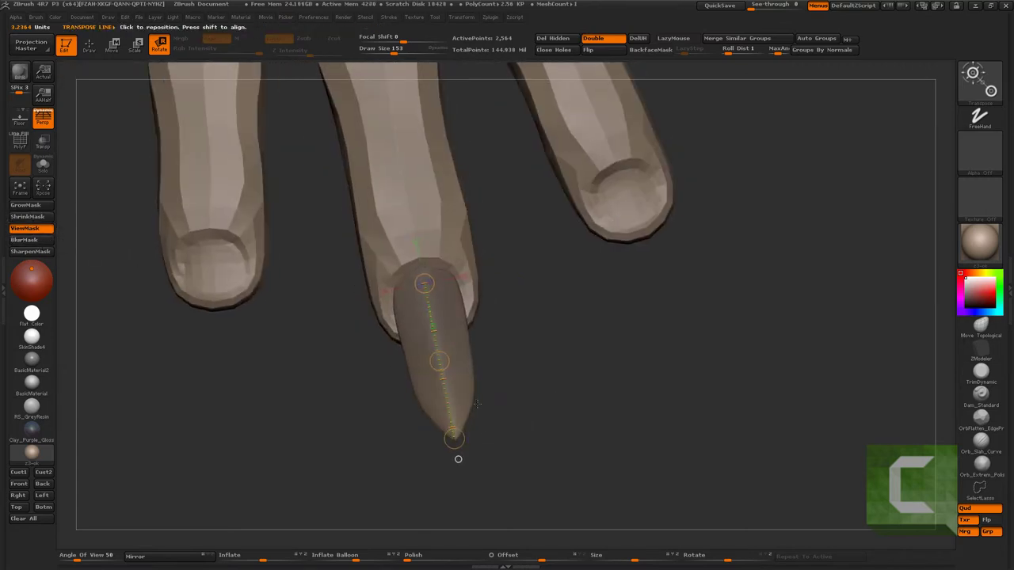
key("ctrl+z")
key("ctrl+z")
key("ctrl+z")
key("ctrl+z")
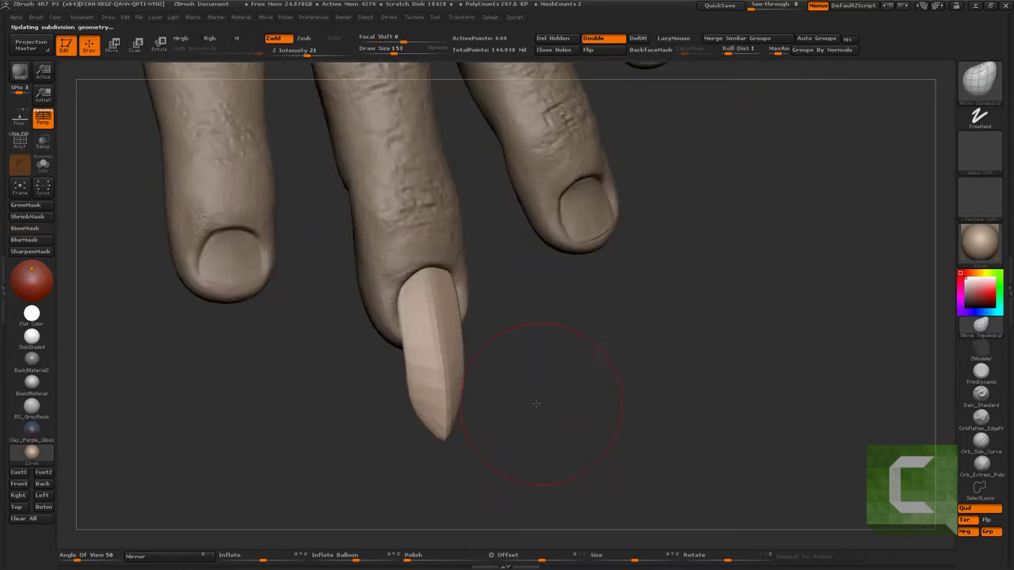
key("ctrl+z")
Step through the edit history until the other fingers' nails return, enlarging the brush
key("ctrl+z")
key("ctrl+z")
key("ctrl+z")
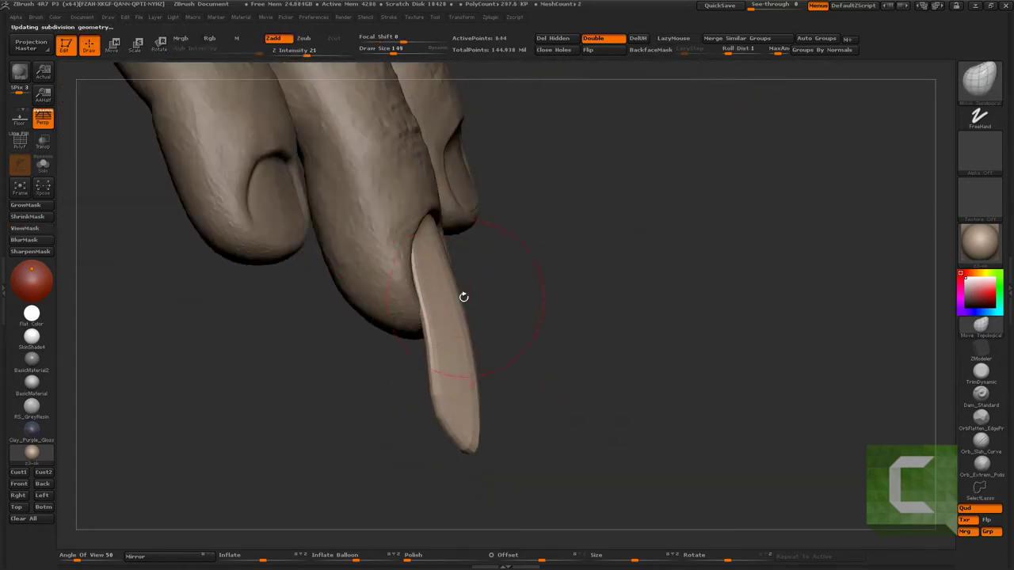
key("ctrl+z")
key("space")
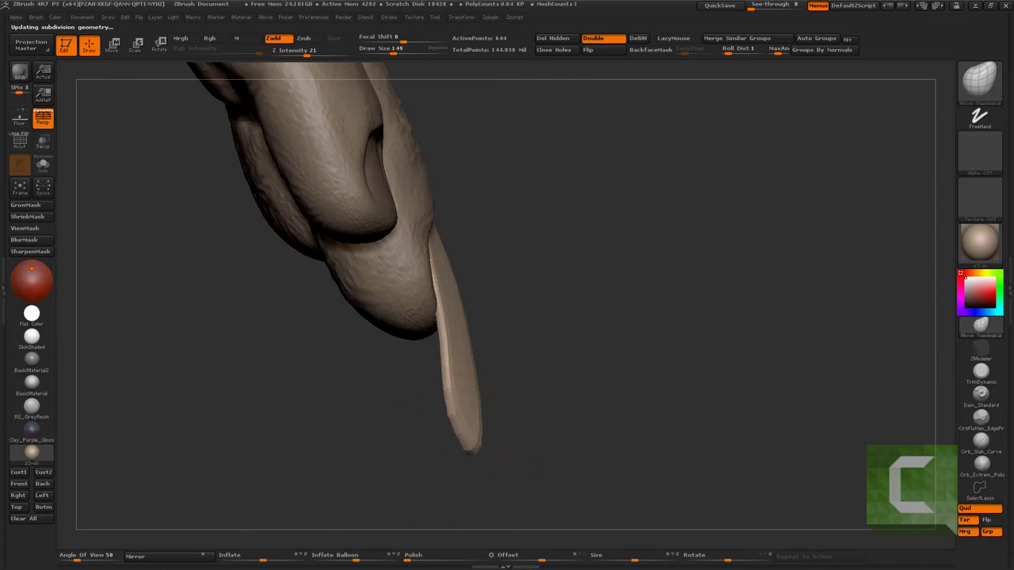
key("ctrl+z")
key("ctrl+z")
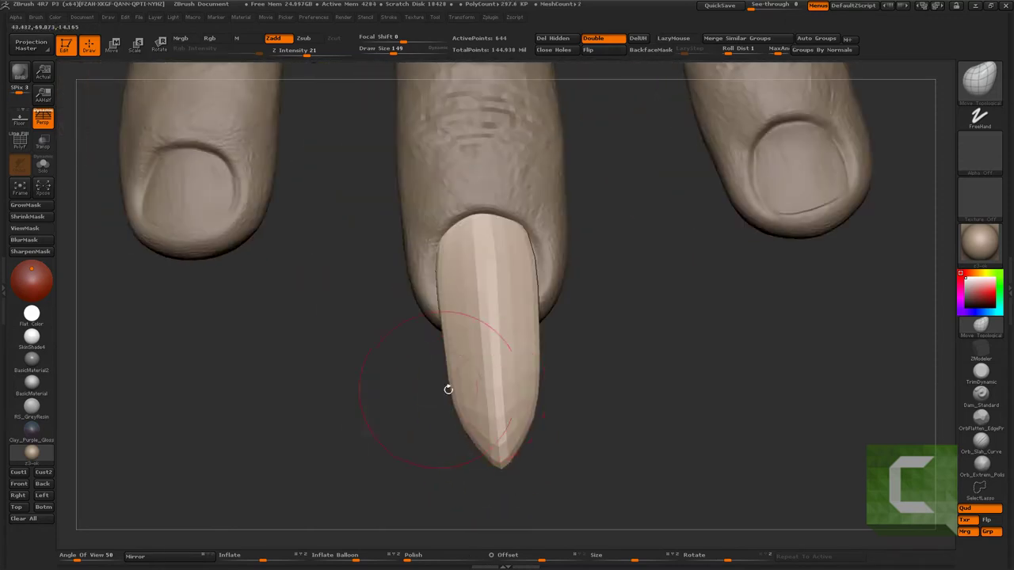
key("ctrl+z")
key("ctrl+z")
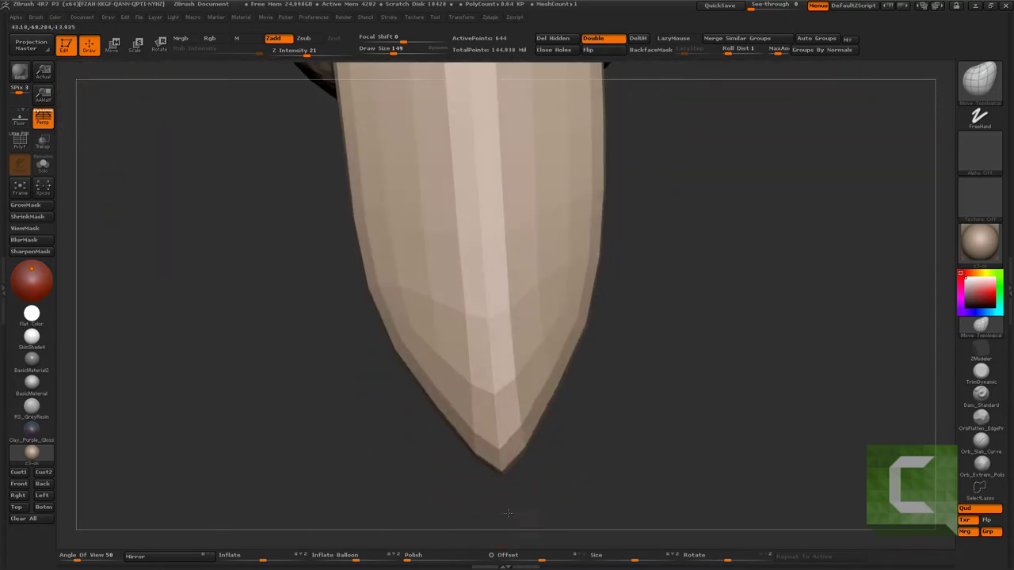
key("ctrl+z")
key("ctrl+z")
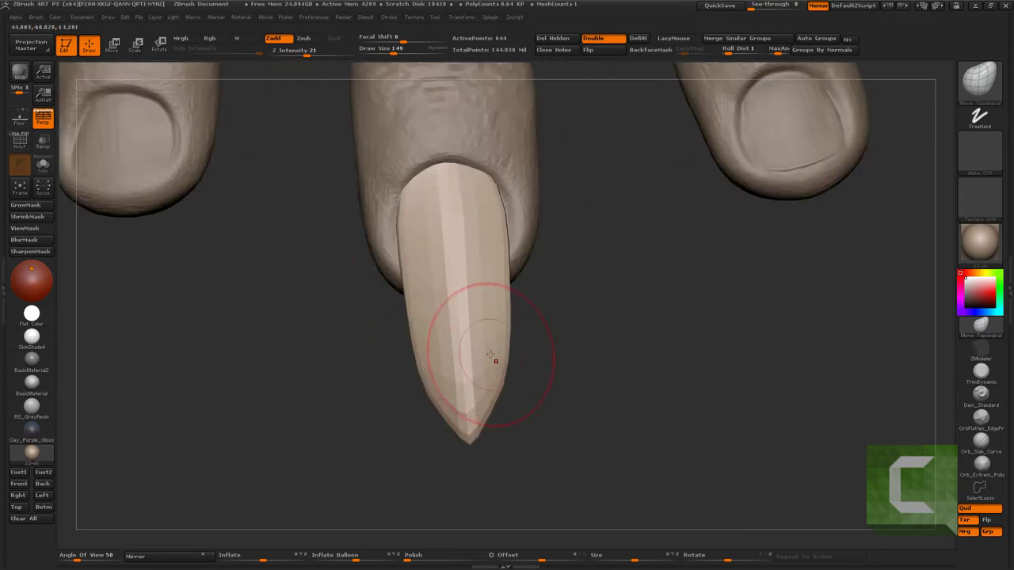
key("bracketright")
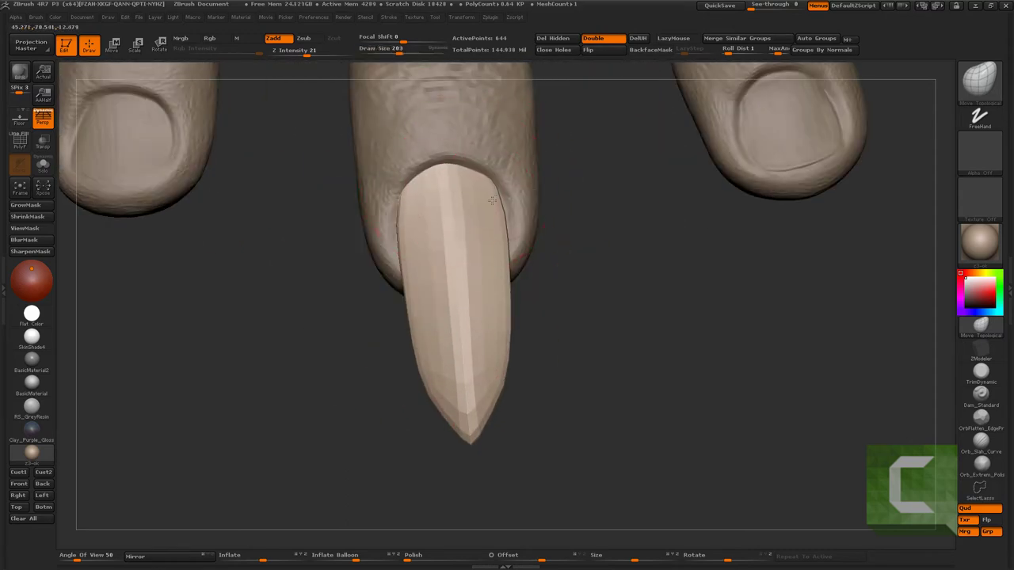
Continue through history to the front view of the fingers with all nails, shrinking the brush
key("ctrl+z")
key("ctrl+z")
key("ctrl+z")
key("ctrl+z")
key("ctrl+z")
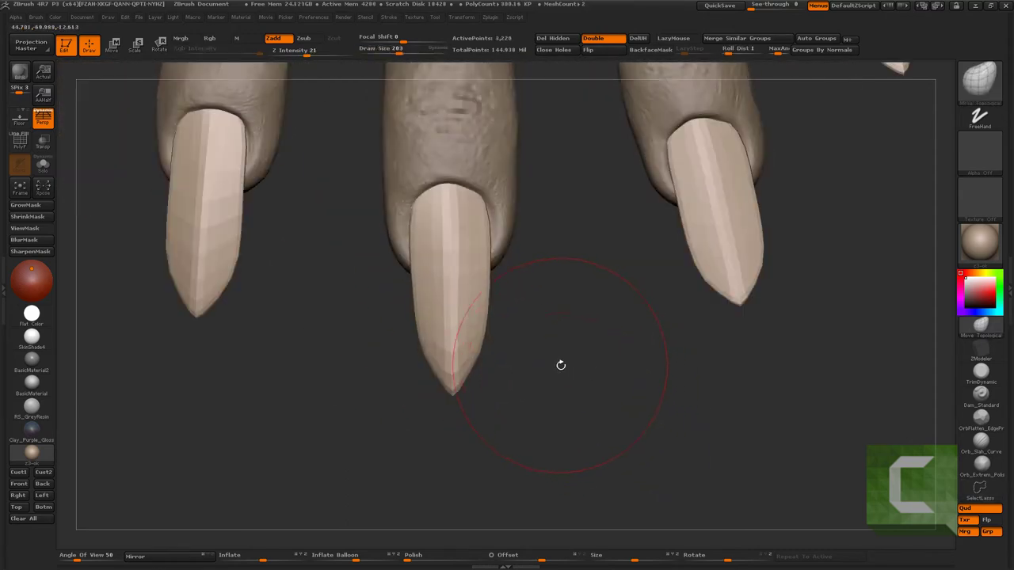
key("ctrl+z")
key("ctrl+z")
key("ctrl+z")
key("ctrl+z")
key("ctrl+z")
key("ctrl+z")
key("ctrl+z")
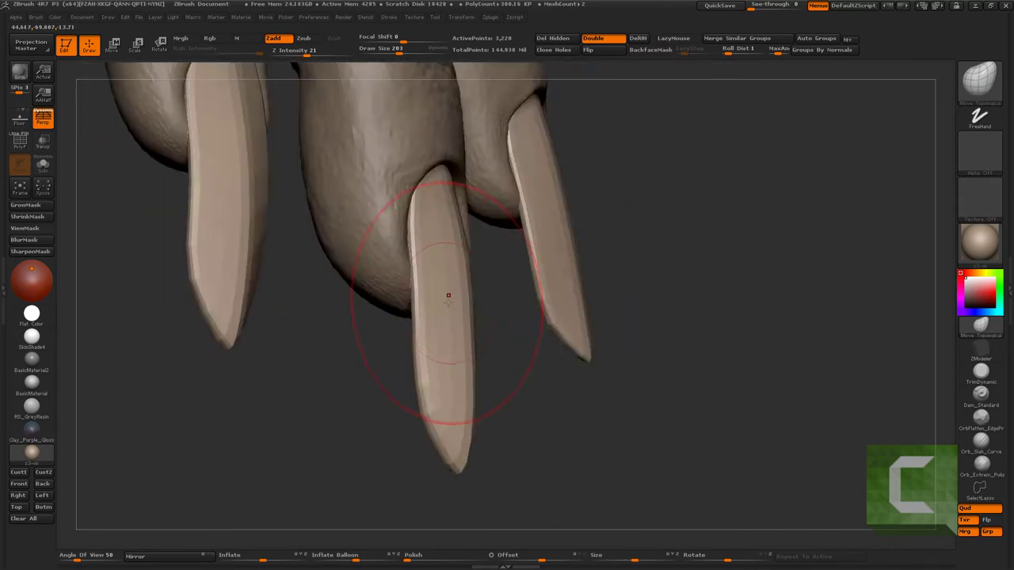
key("ctrl+z")
key("ctrl+z")
key("ctrl+z")
key("bracketleft")
key("ctrl+z")
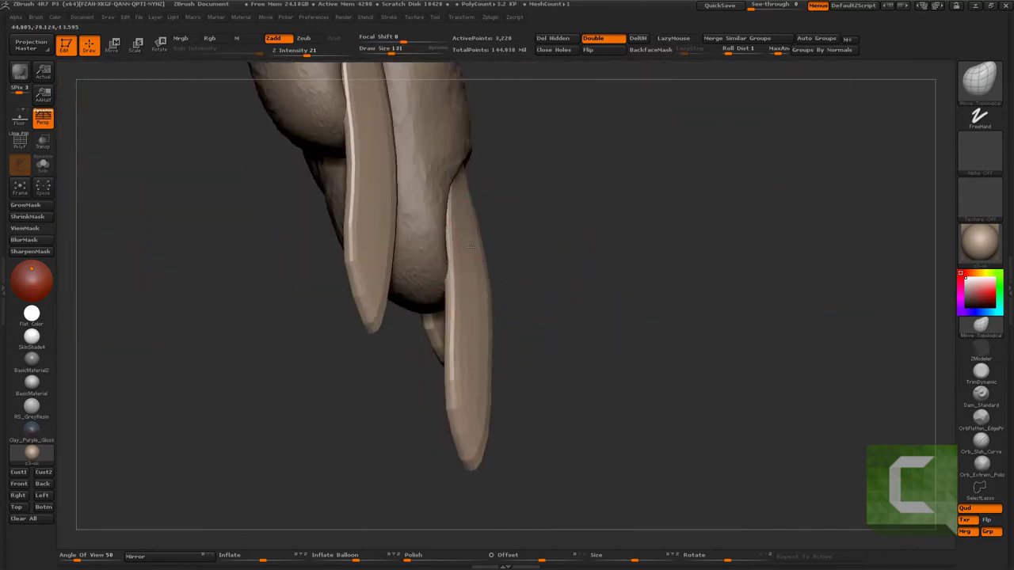
key("ctrl+z")
key("ctrl+z")
key("ctrl+z")
key("ctrl+z")
key("ctrl+z")
key("ctrl+z")
key("ctrl+z")
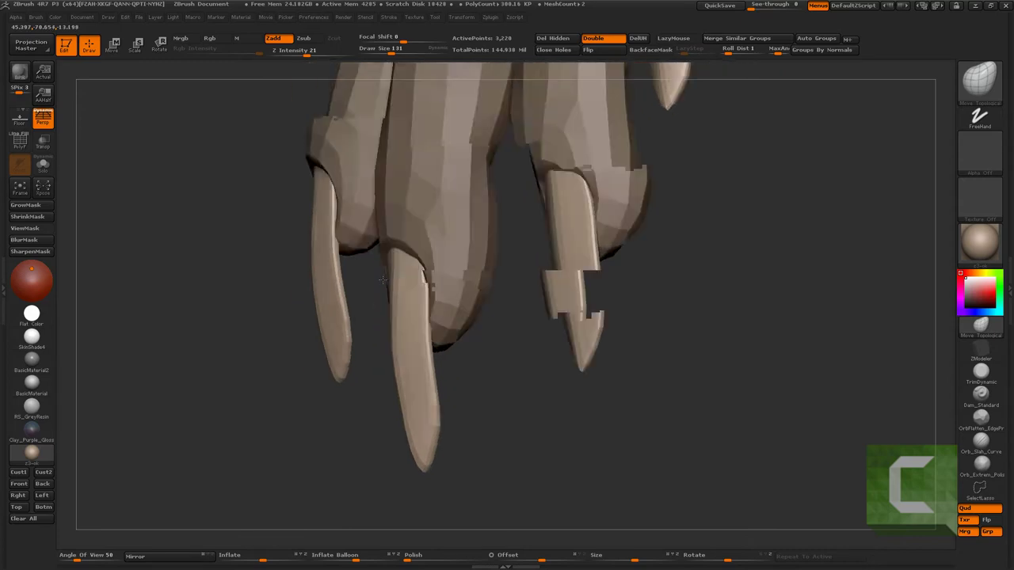
key("ctrl+z")
key("ctrl+z")
key("ctrl+z")
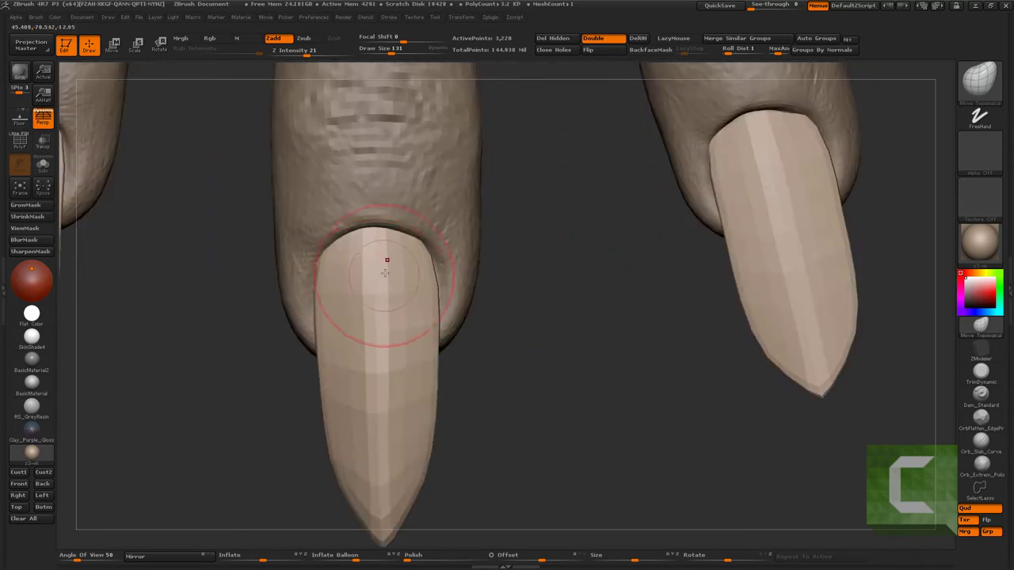
key("ctrl+z")
key("ctrl+z")
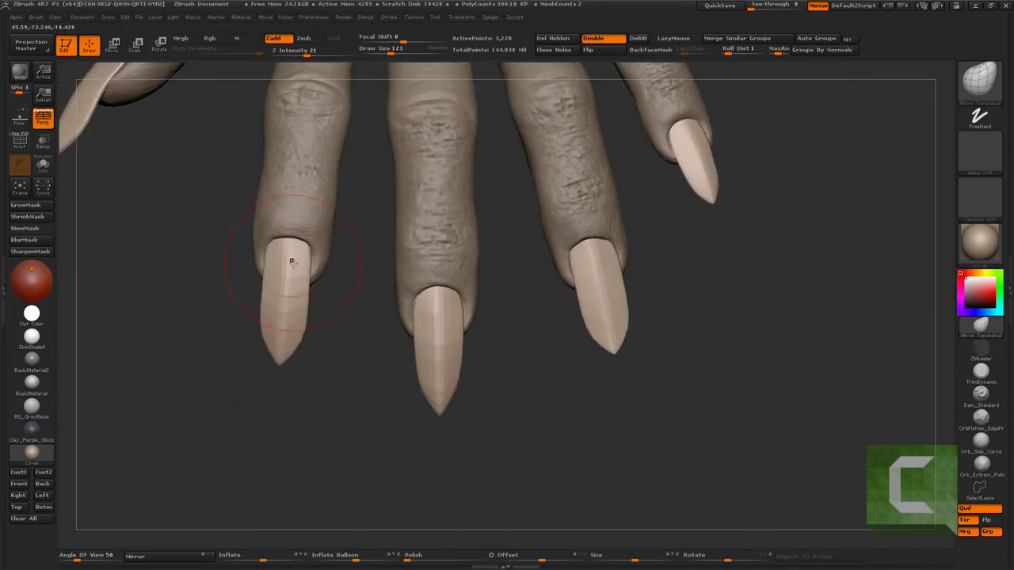
key("ctrl+z")
key("ctrl+z")
key("ctrl+z")
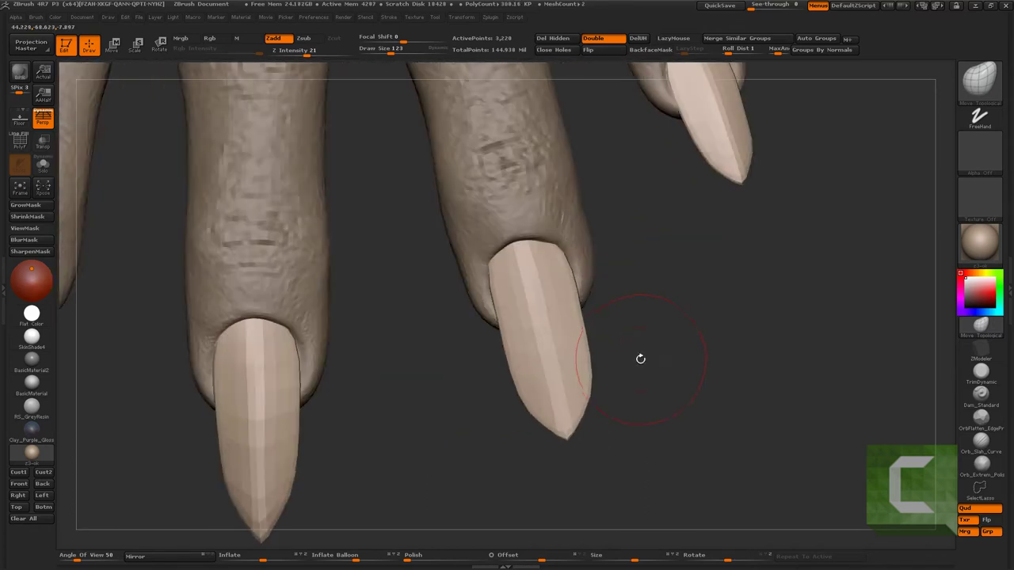
Mask the middle nail except near its tip, then grow and blur the mask edge
left_click_drag(629, 362, 554, 349, "ctrl")
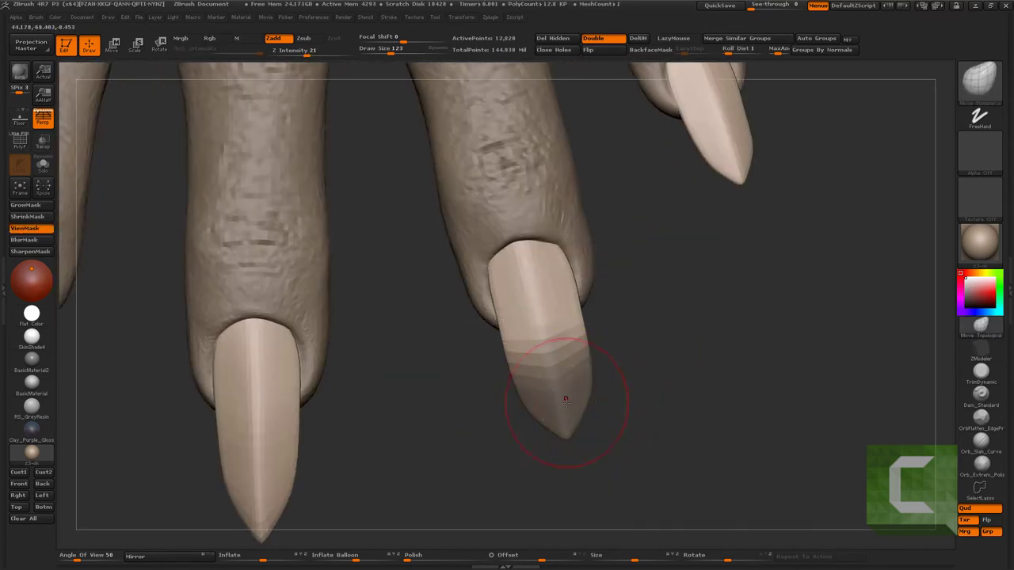
key("ctrl+h")
left_click(33, 207)
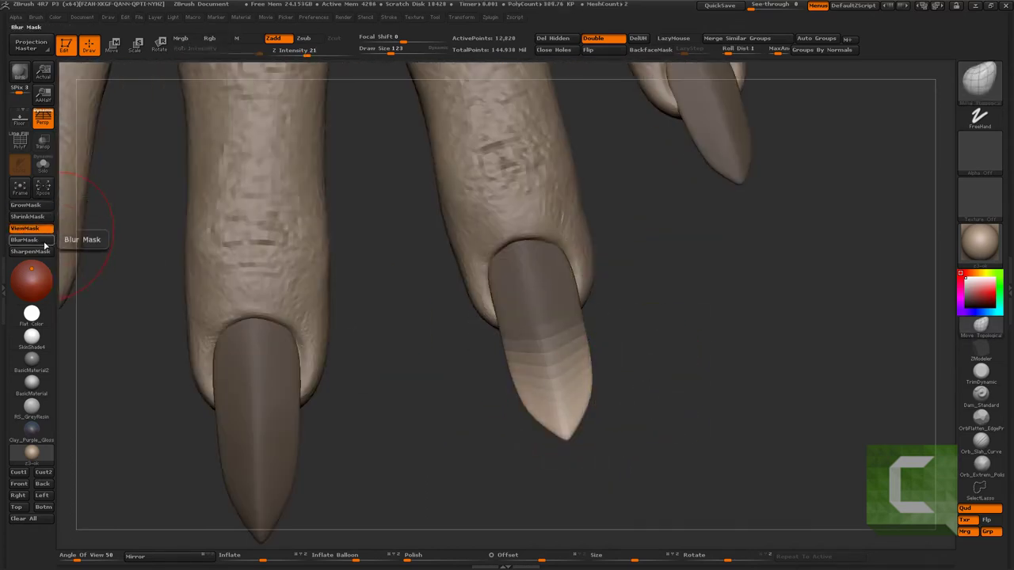
left_click(32, 240)
left_click(34, 241)
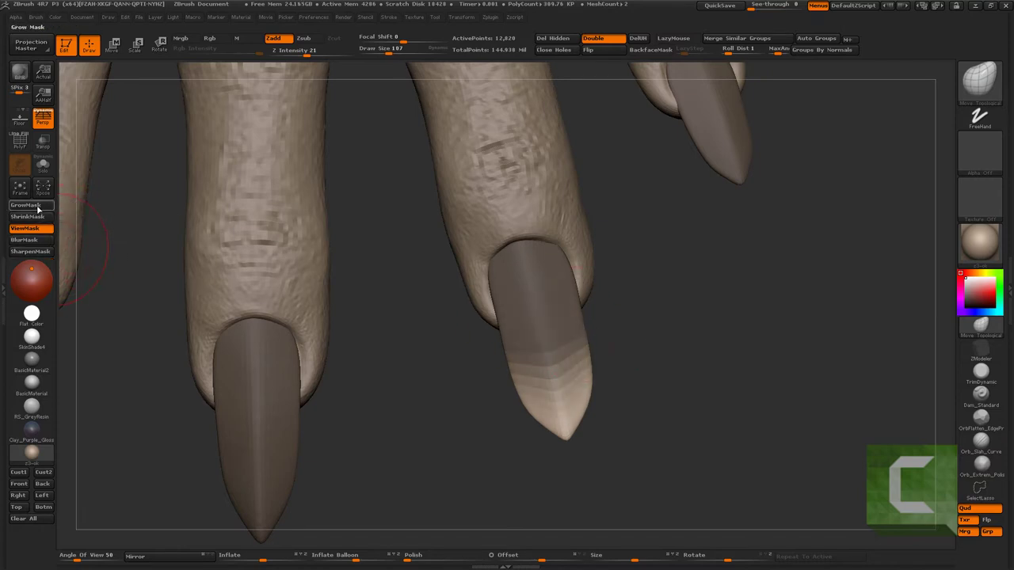
left_click(36, 243)
Switch to Transpose Rotate and show only the nails, turned edge-on
key("r")
left_click(519, 242, "ctrl+shift")
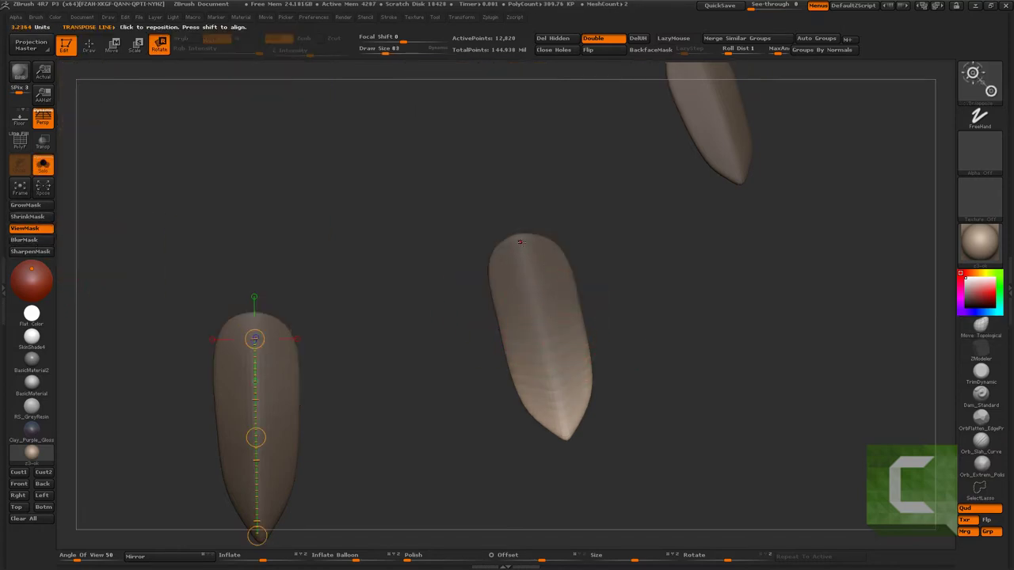
left_click_drag(562, 435, 677, 345)
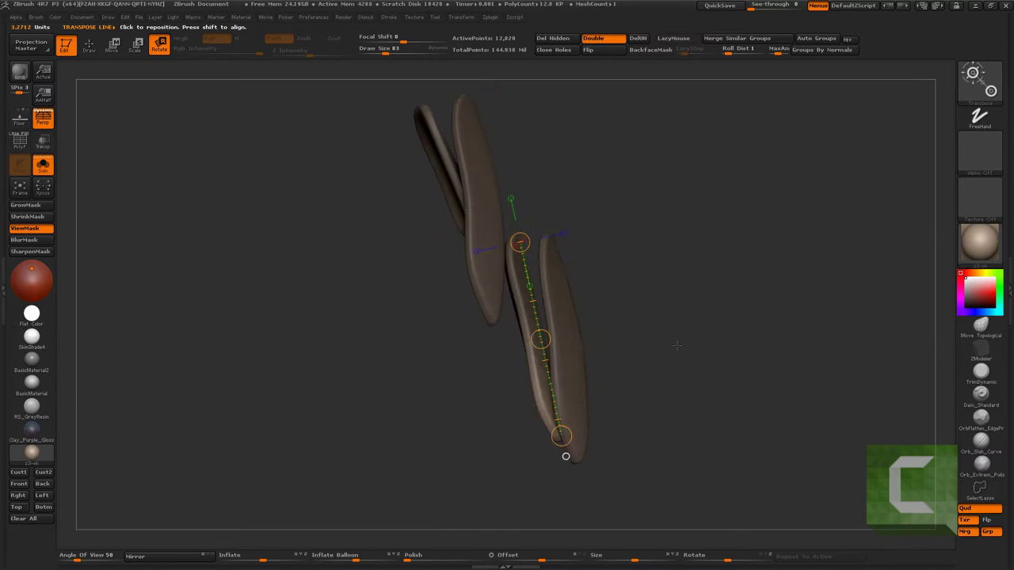
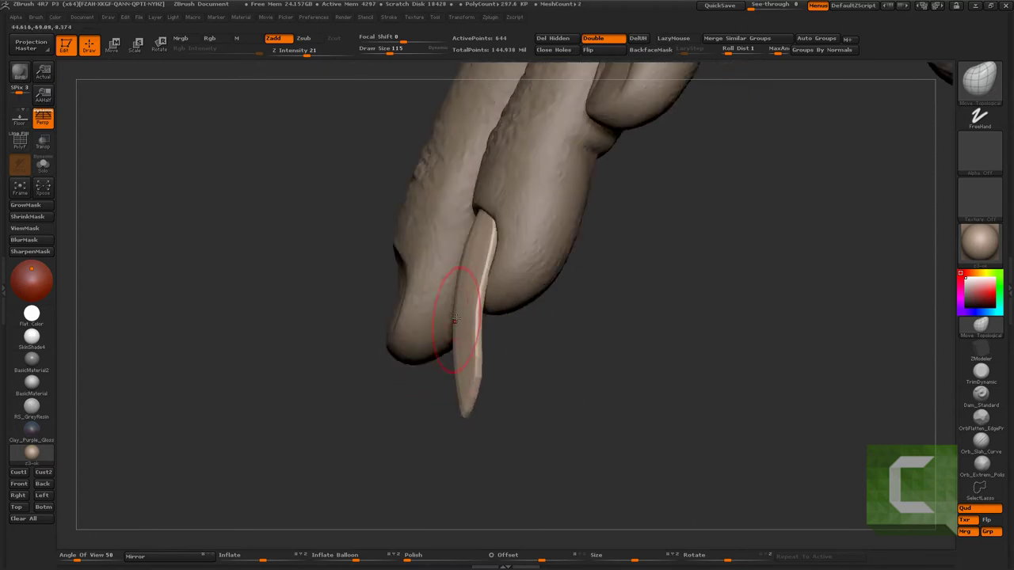
View three clawed fingertips and switch to the Move Topological brush (BMT)
left_click_drag(455, 312, 447, 270)
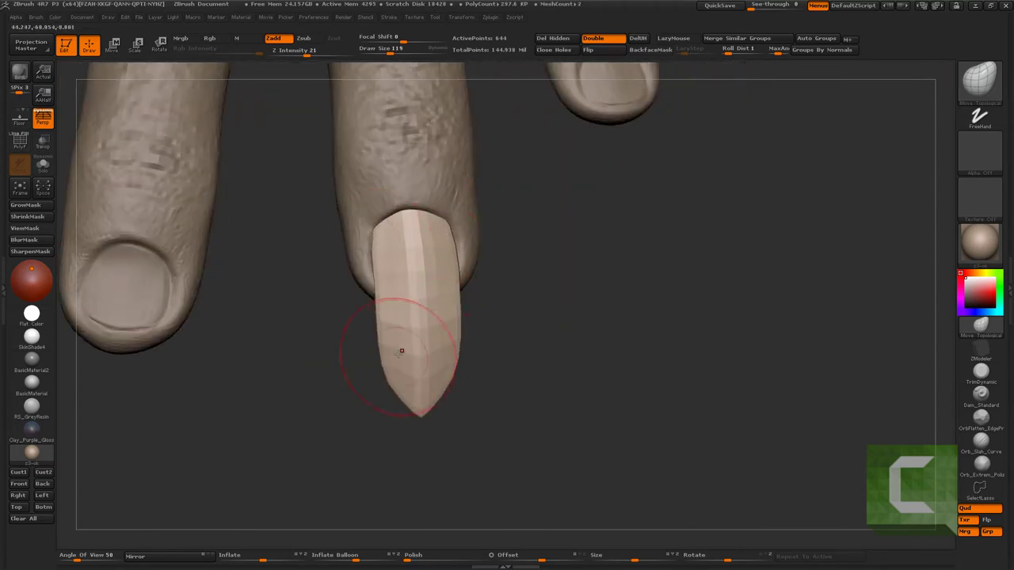
left_click_drag(401, 351, 384, 271)
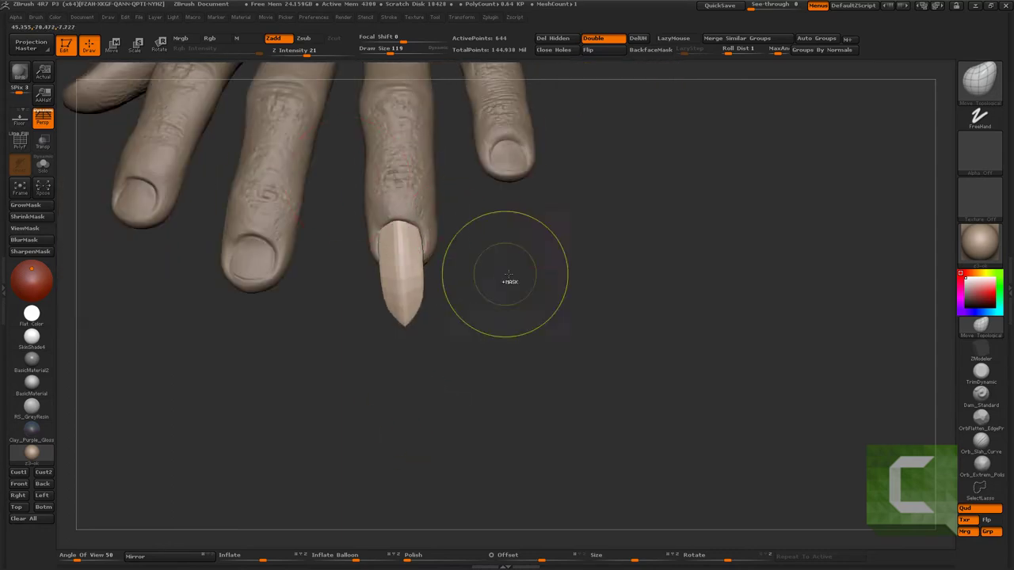
left_click_drag(509, 283, 564, 83)
mouse_move(400, 228)
left_mouse_down()
mouse_move(464, 233)
mouse_move(437, 340)
mouse_move(460, 294)
mouse_move(470, 381)
left_mouse_up()
key("b")
key("m")
key("t")
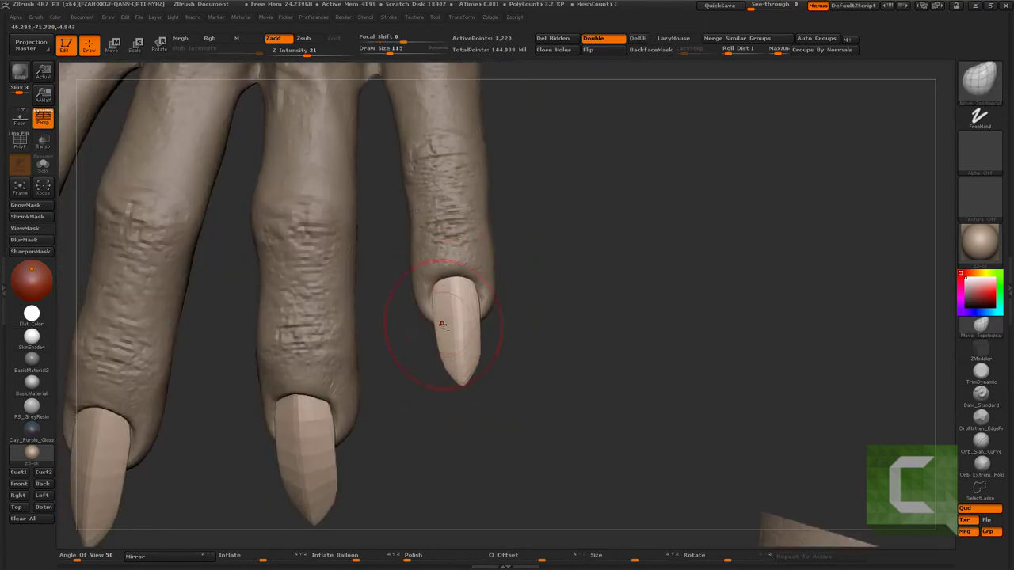
Zoom in close on a single fingernail tip
left_click_drag(473, 376, 470, 371)
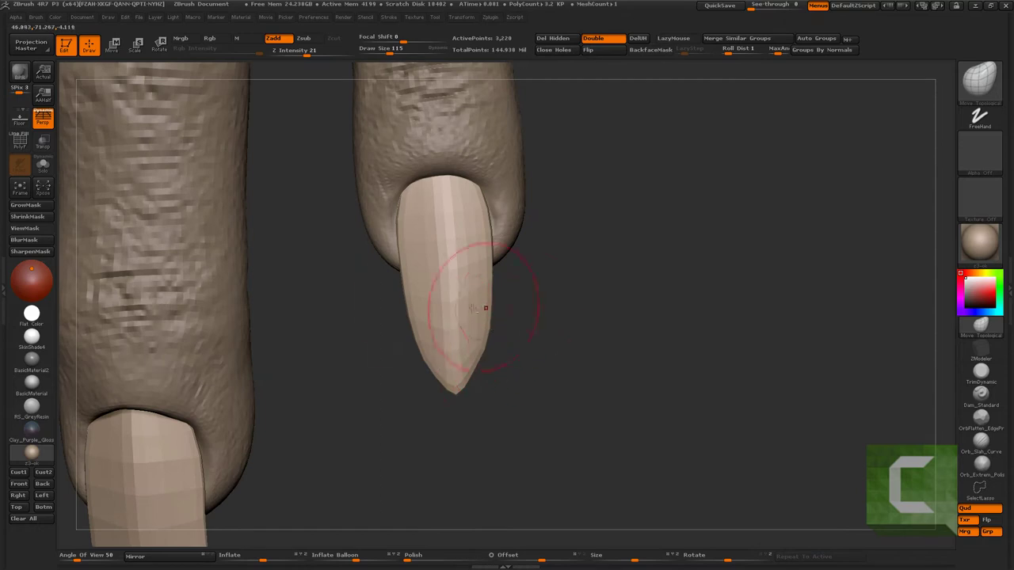
mouse_move(432, 325)
left_mouse_down()
mouse_move(486, 351)
mouse_move(450, 331)
left_mouse_up()
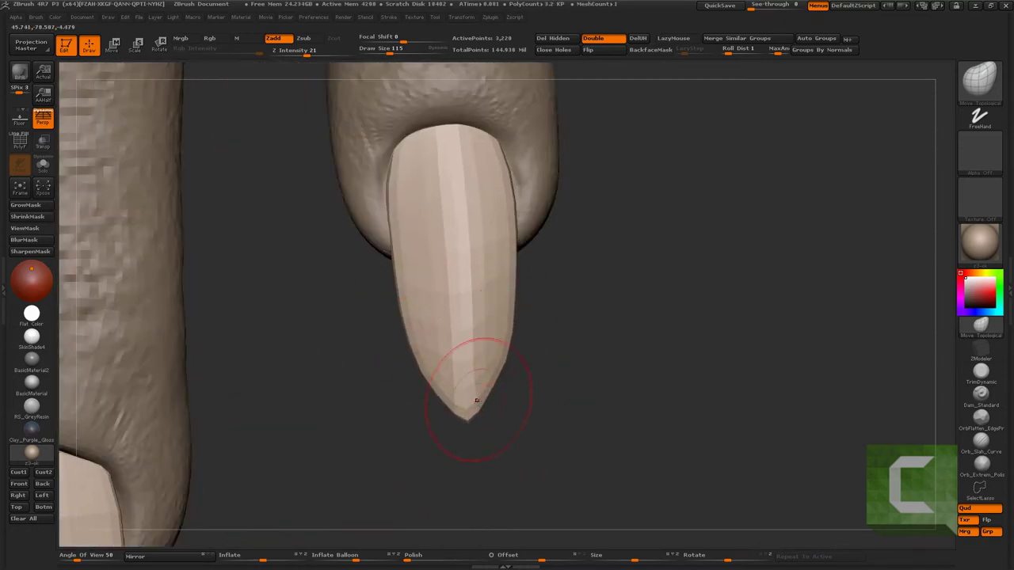
mouse_move(467, 385)
left_mouse_down()
mouse_move(523, 316)
mouse_move(478, 360)
mouse_move(515, 359)
left_mouse_up()
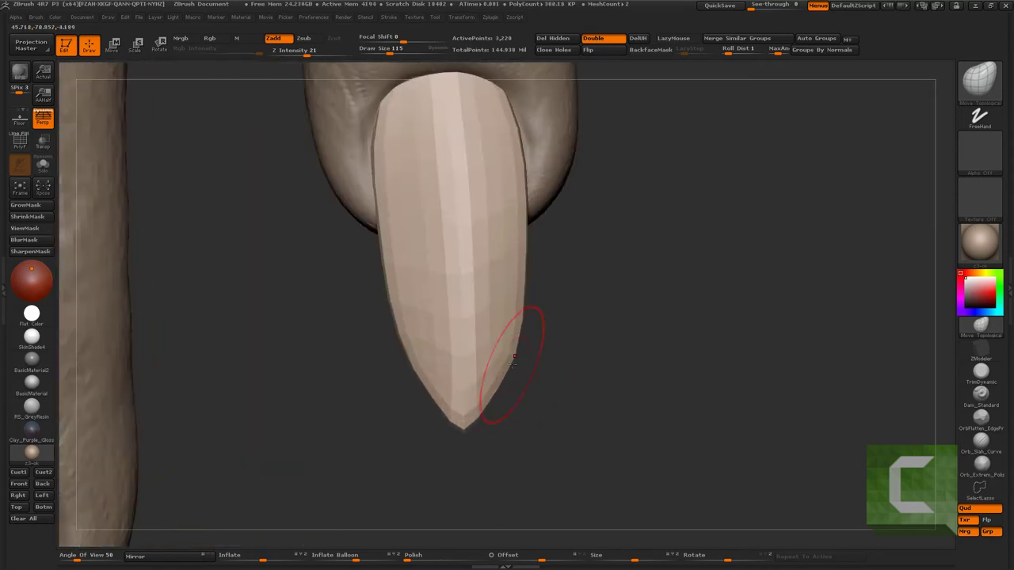
Mask the isolated nail's base, then blur, invert and shrink the mask
key("ctrl+shift+s")
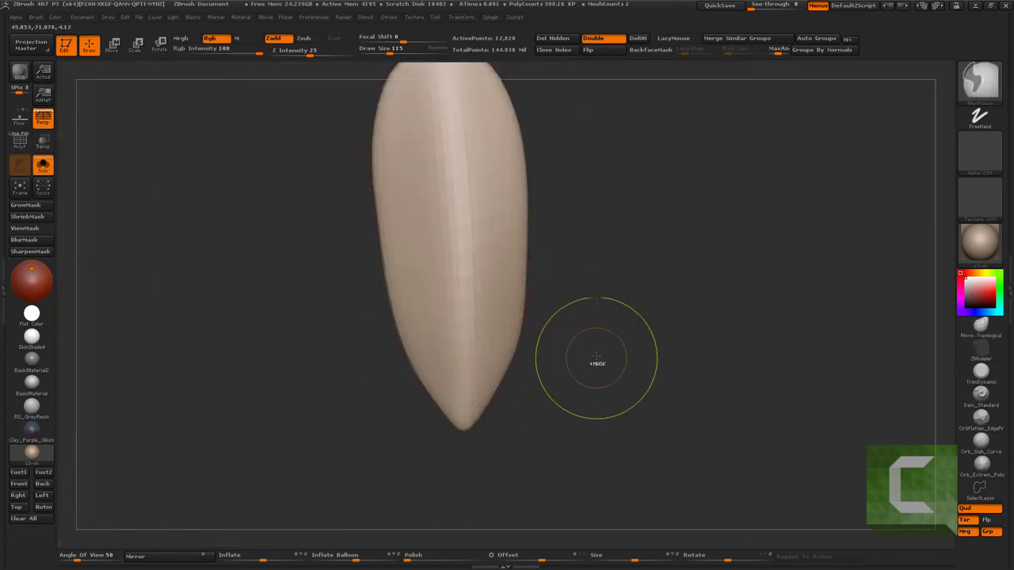
left_click_drag(595, 362, 552, 348, "ctrl")
left_click(553, 349, "ctrl")
left_click(369, 326, "ctrl")
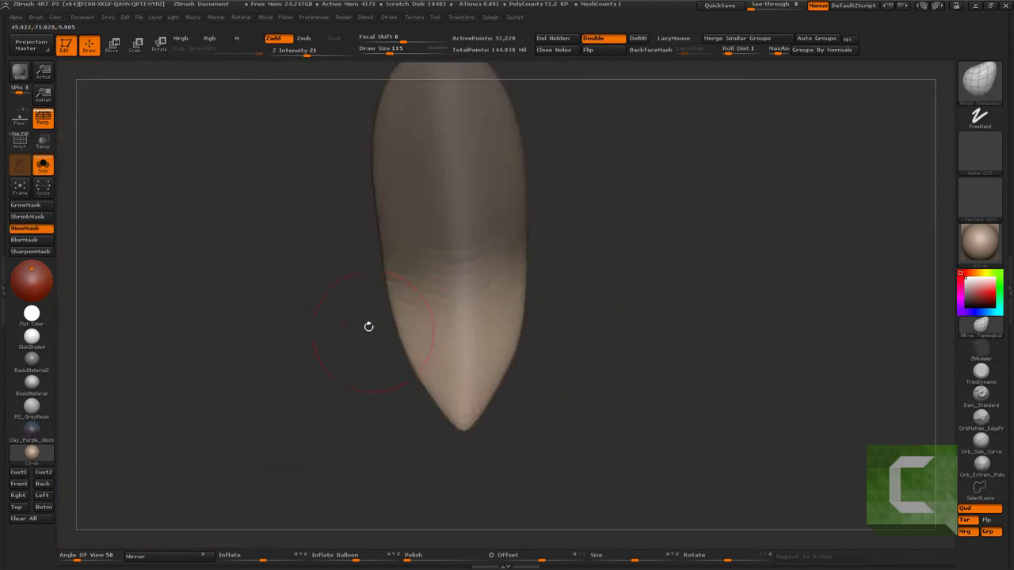
left_click(35, 220)
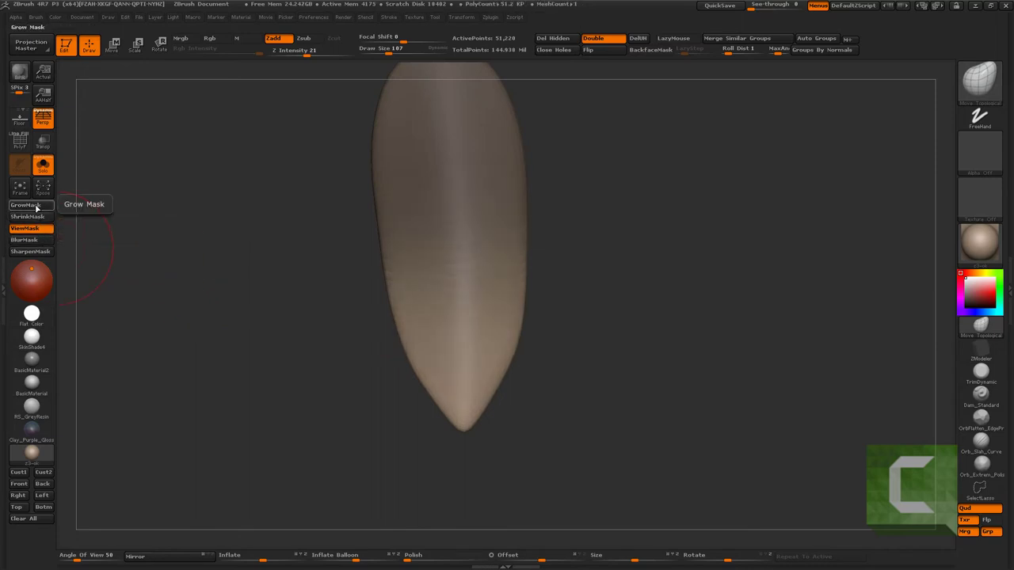
Rotate the unmasked nail tip, show the full hand again, and return to Draw
key("r")
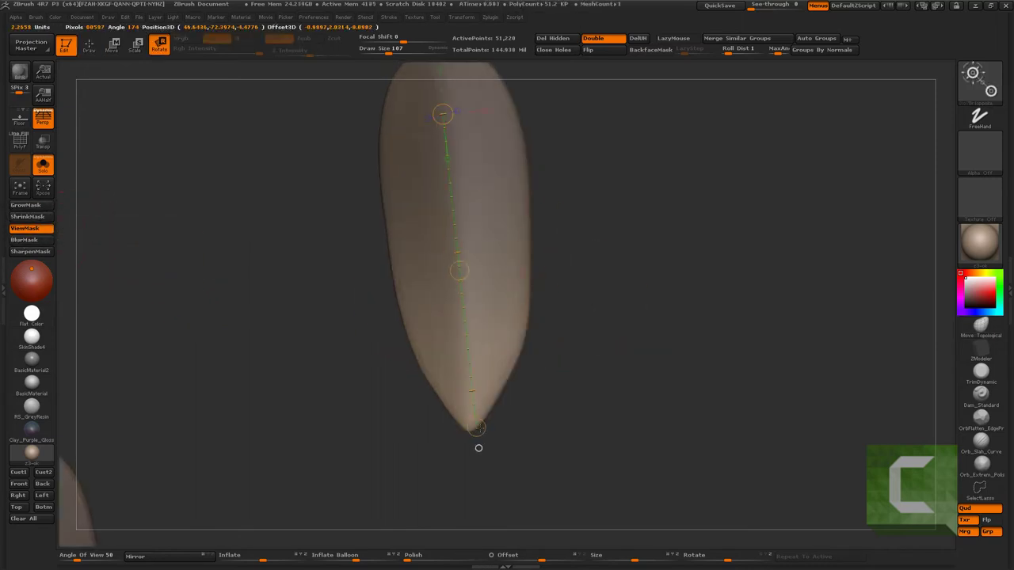
key("alt+shift+s")
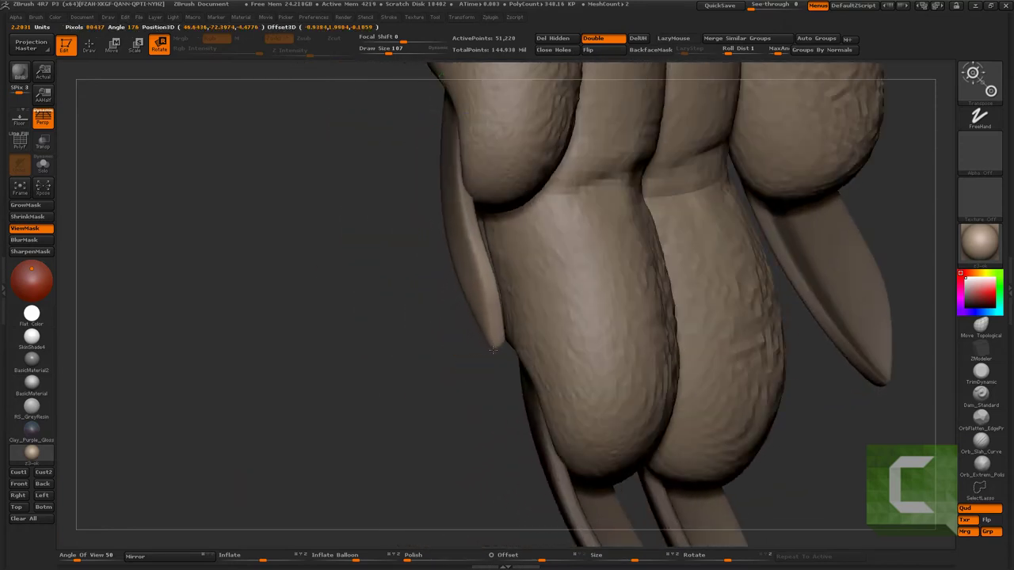
key("q")
mouse_move(492, 350)
left_mouse_down()
mouse_move(572, 303)
mouse_move(480, 319)
mouse_move(440, 194)
left_mouse_up()
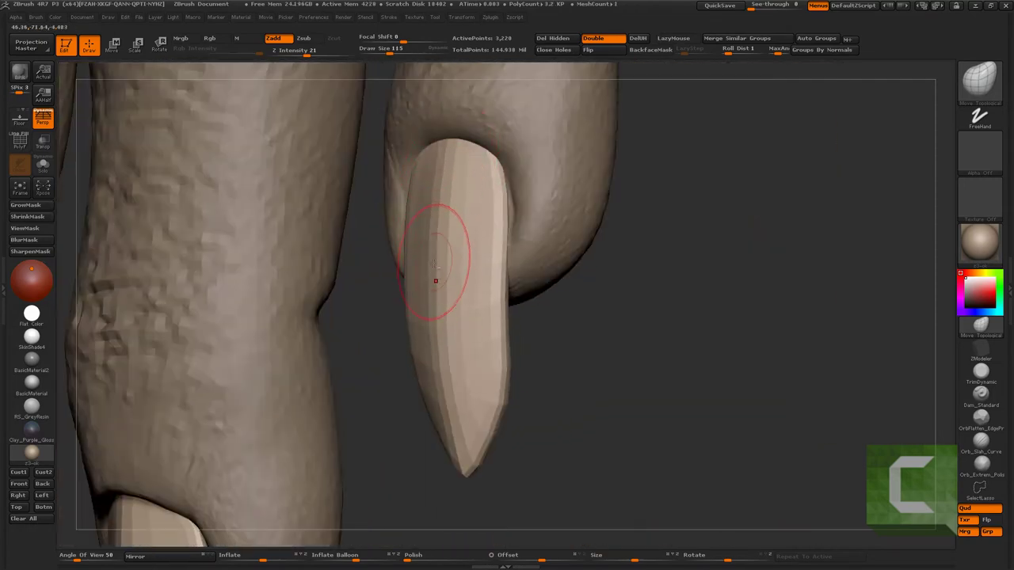
Orbit out to a side view of all four clawed fingertips
mouse_move(436, 280)
left_mouse_down()
mouse_move(346, 217)
mouse_move(440, 291)
mouse_move(419, 340)
left_mouse_up()
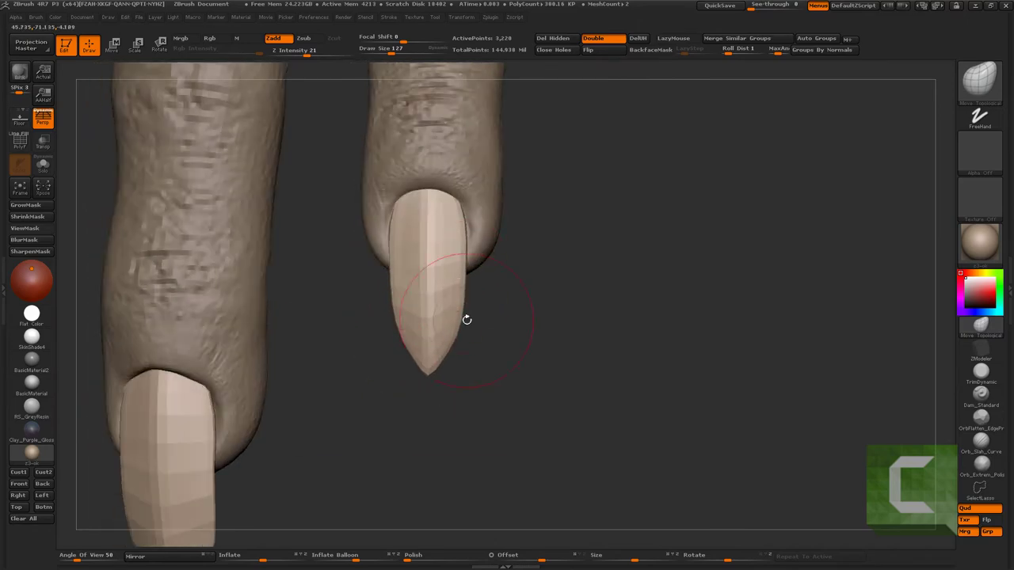
mouse_move(400, 238)
left_mouse_down()
mouse_move(410, 245)
mouse_move(412, 207)
left_mouse_up()
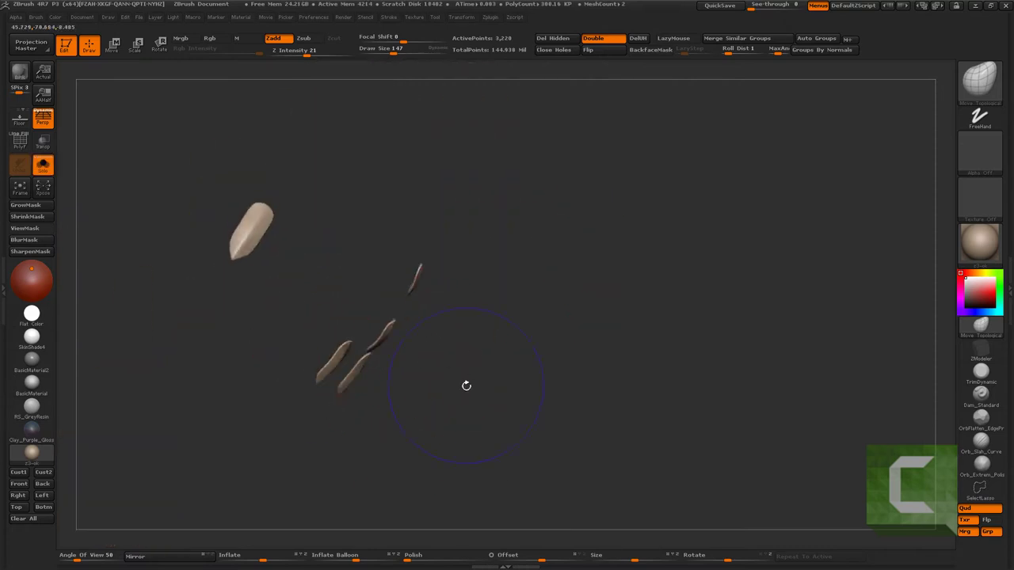
Select the nails subtool and drop it to its lowest subdivision level with Shift+D
left_click(252, 240, "alt")
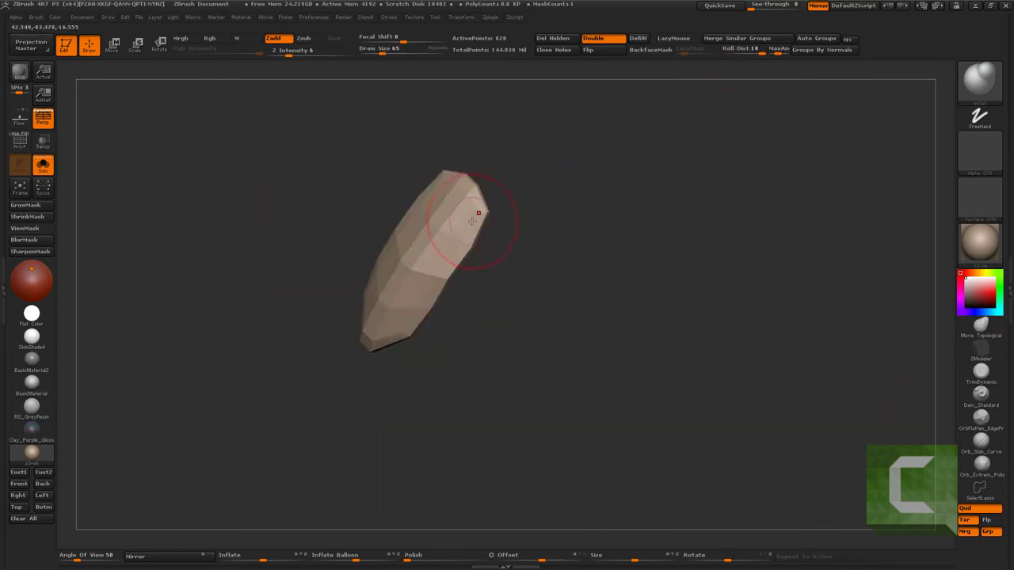
left_click_drag(493, 193, 580, 94)
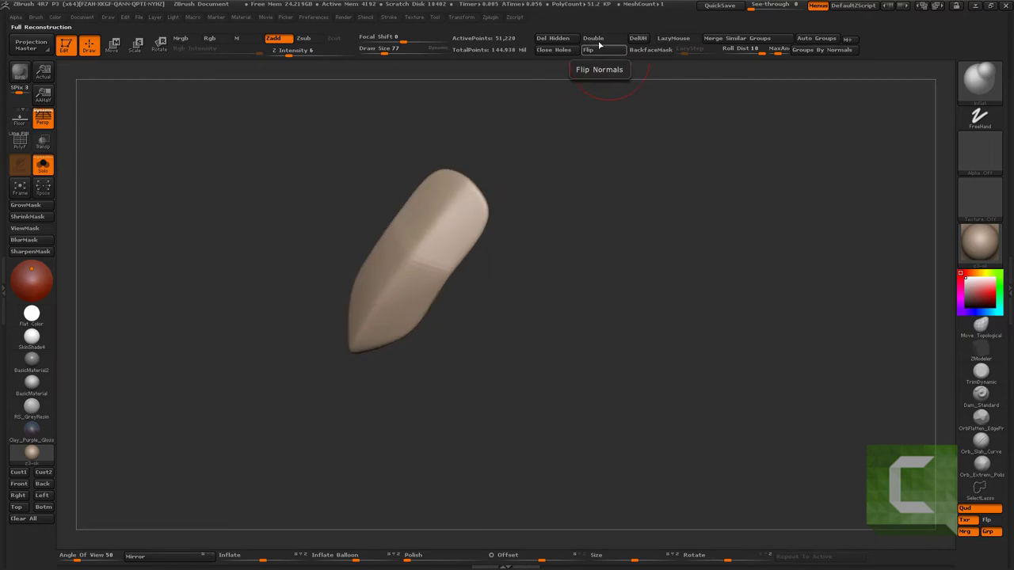
key("shift+d")
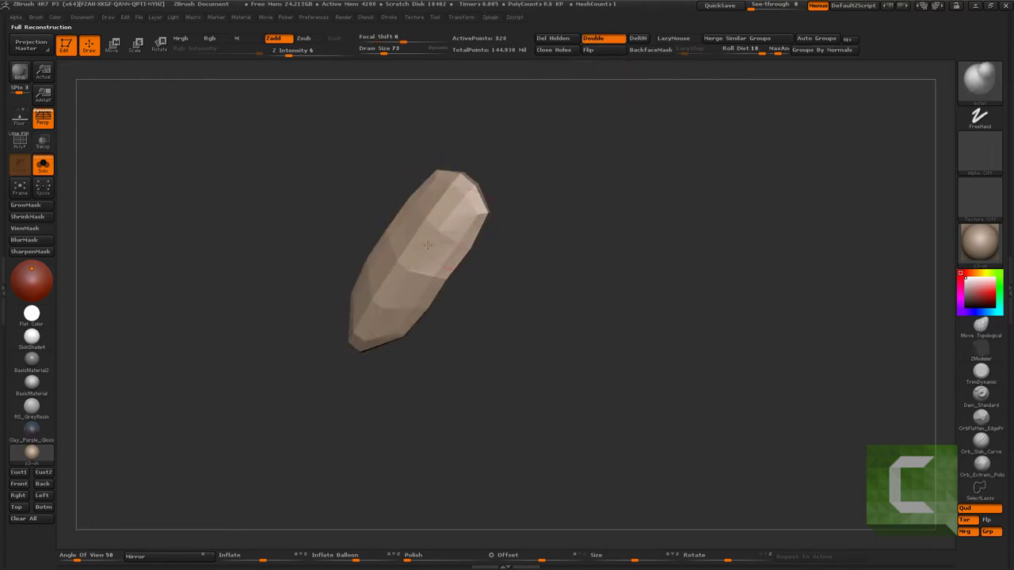
mouse_move(428, 246)
left_mouse_down()
mouse_move(560, 251)
mouse_move(431, 244)
left_mouse_up()
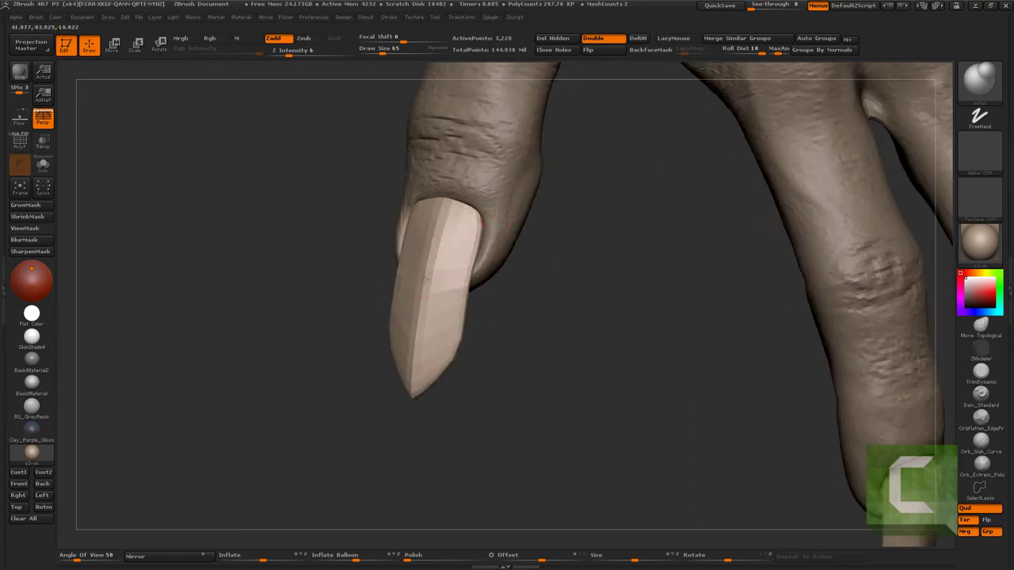
mouse_move(425, 279)
left_mouse_down()
mouse_move(474, 295)
mouse_move(483, 214)
mouse_move(603, 268)
left_mouse_up()
left_click_drag(617, 347, 610, 249)
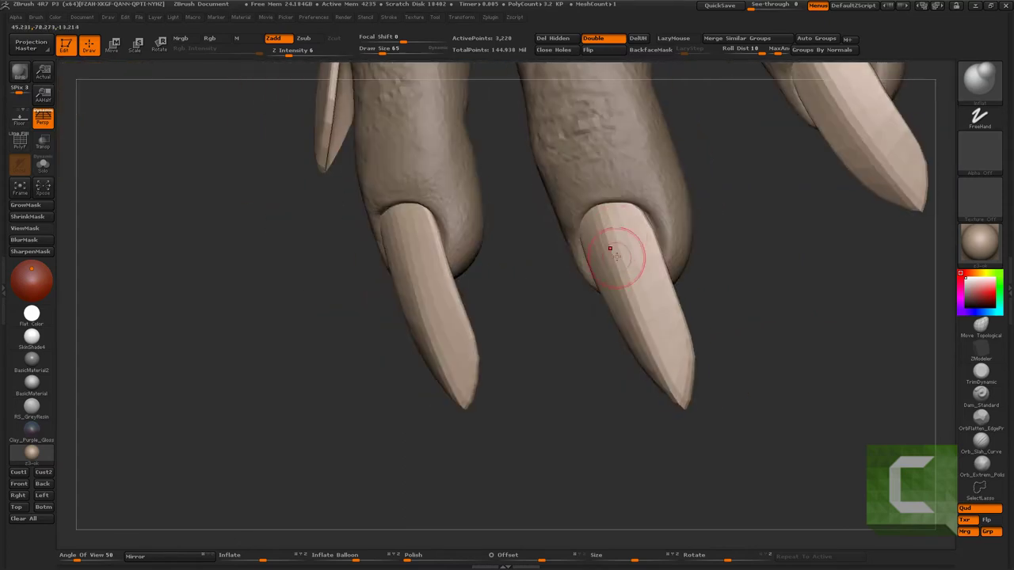
left_click_drag(662, 335, 624, 189)
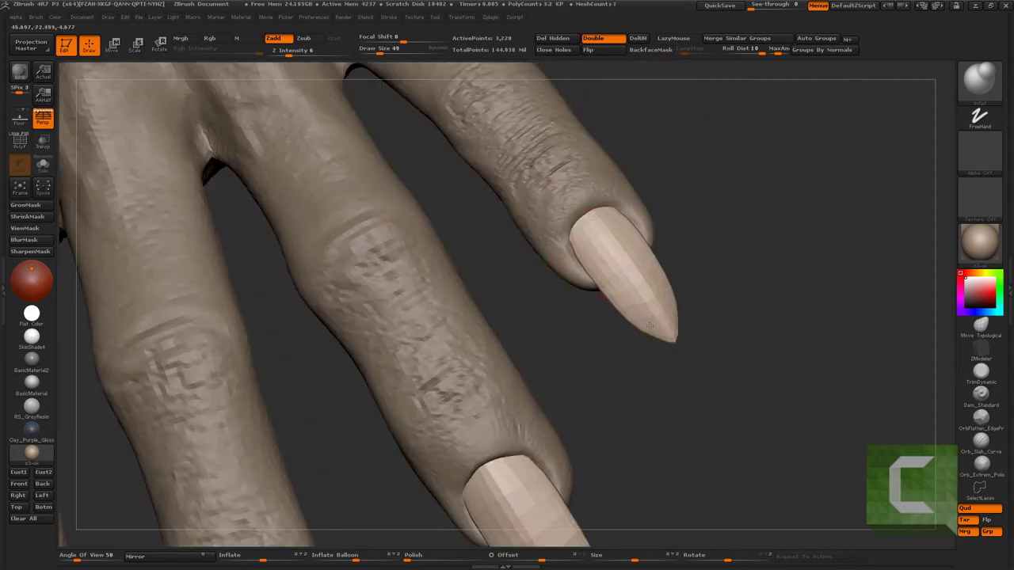
left_click_drag(650, 325, 613, 212)
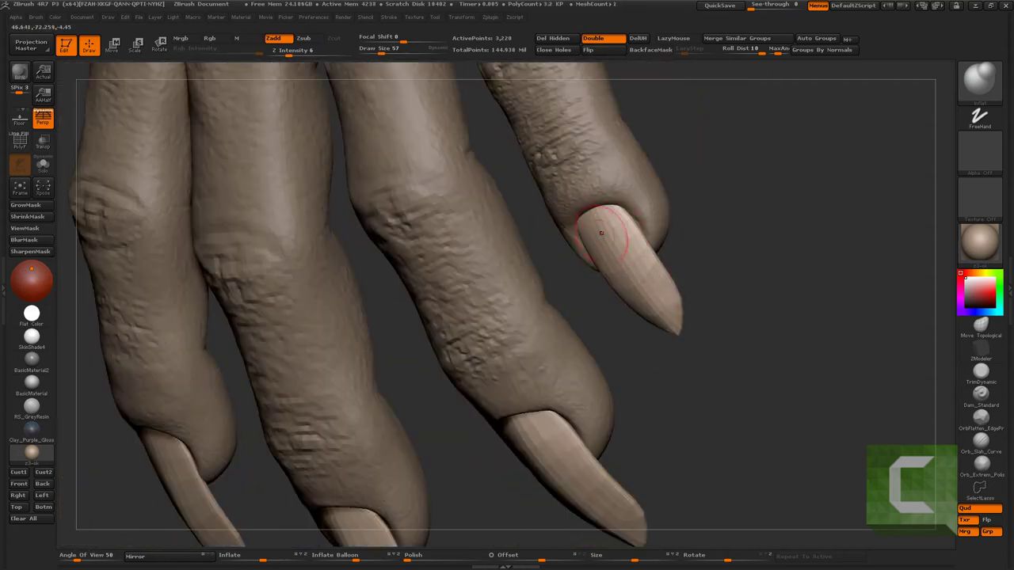
mouse_move(606, 252)
left_mouse_down()
mouse_move(599, 271)
mouse_move(516, 226)
mouse_move(395, 417)
mouse_move(504, 324)
left_mouse_up()
mouse_move(462, 271)
left_mouse_down()
mouse_move(432, 258)
mouse_move(420, 350)
mouse_move(584, 326)
left_mouse_up()
left_click_drag(559, 218, 481, 300)
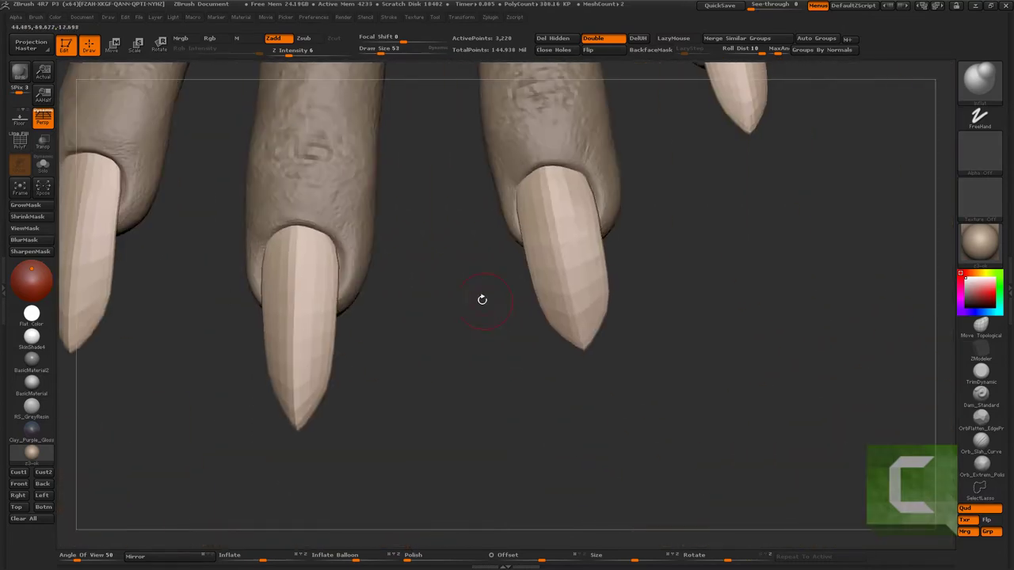
left_click_drag(592, 282, 595, 243)
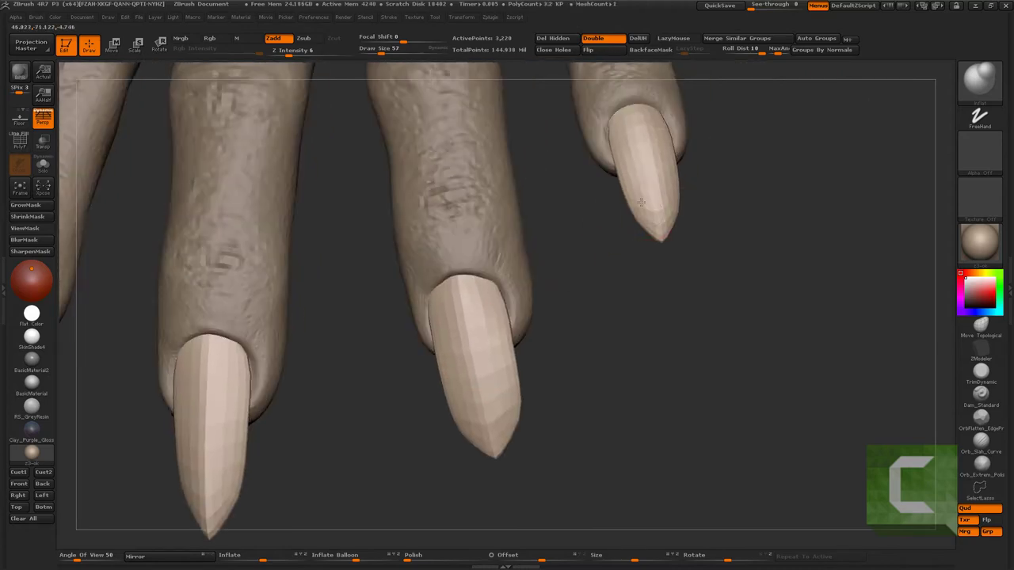
left_click_drag(640, 202, 519, 190)
mouse_move(457, 319)
left_mouse_down()
mouse_move(464, 283)
mouse_move(472, 358)
left_mouse_up()
left_click_drag(458, 341, 510, 325)
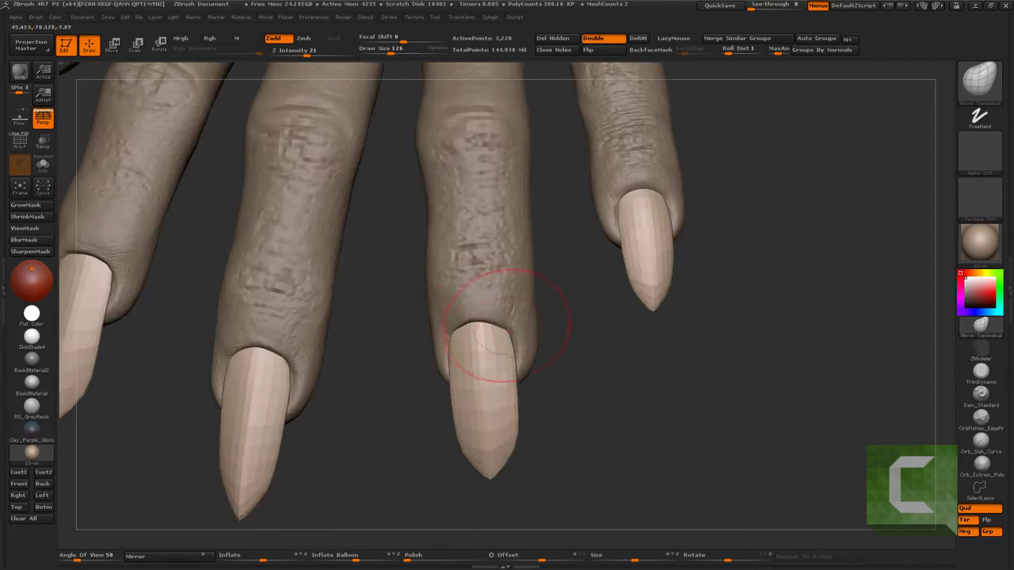
left_click_drag(464, 350, 277, 366)
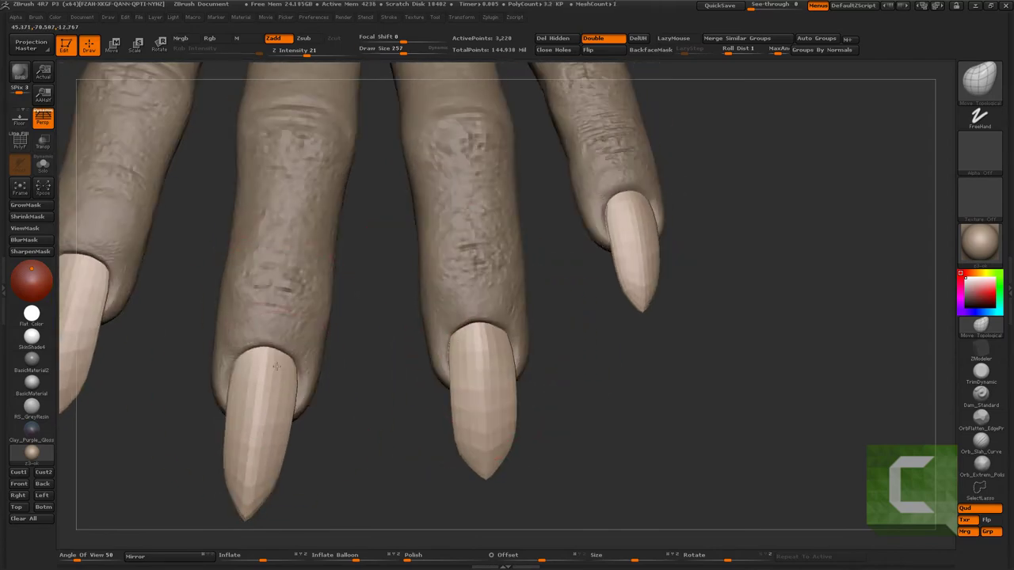
mouse_move(277, 366)
right_mouse_down()
mouse_move(339, 385)
mouse_move(291, 416)
mouse_move(351, 367)
mouse_move(587, 247)
mouse_move(596, 274)
right_mouse_up()
mouse_move(630, 168)
right_mouse_down()
mouse_move(464, 283)
mouse_move(445, 404)
right_mouse_up()
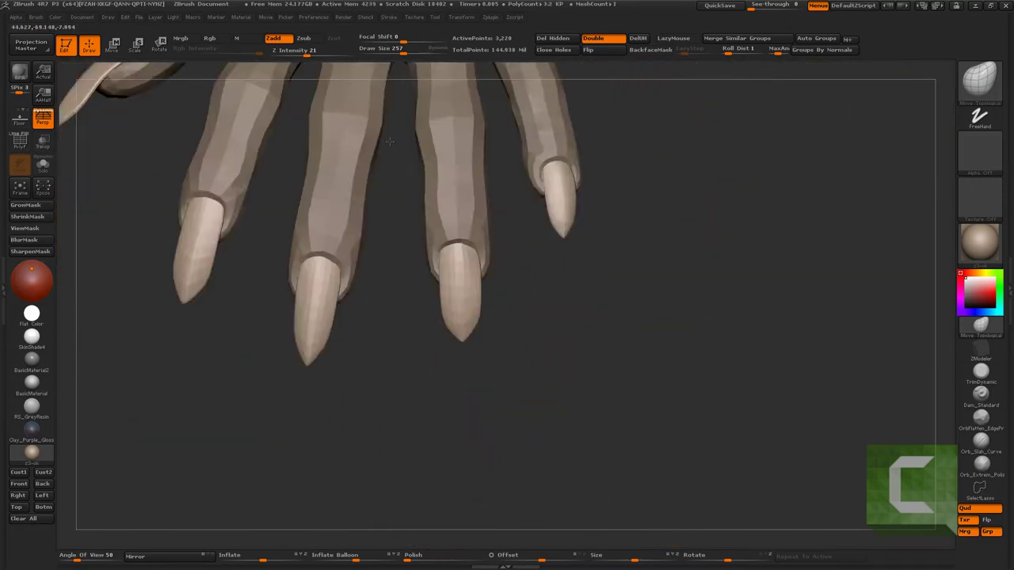
mouse_move(389, 383)
right_mouse_down()
mouse_move(387, 325)
mouse_move(445, 327)
mouse_move(351, 396)
right_mouse_up()
key("space")
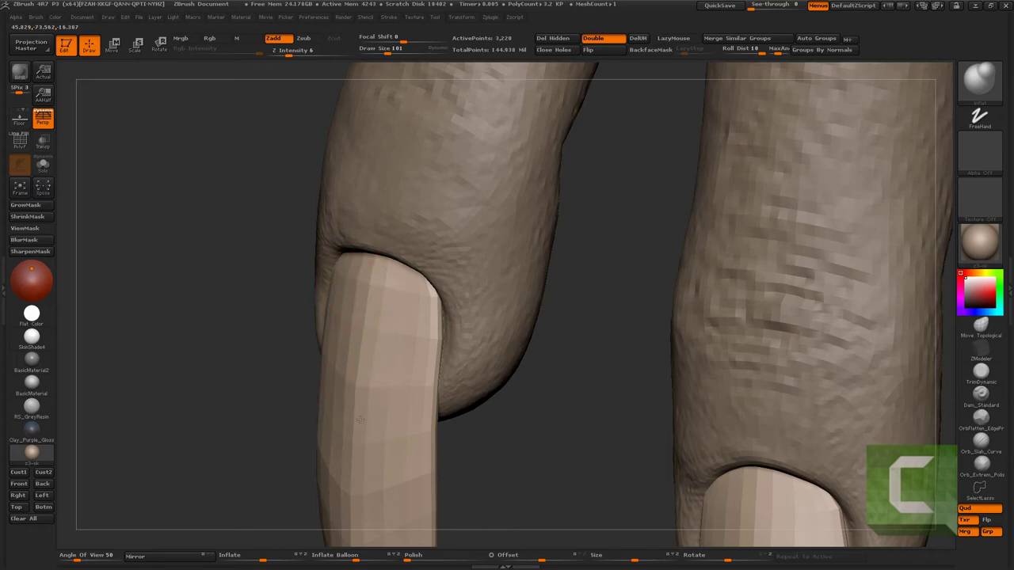
mouse_move(351, 443)
right_mouse_down()
mouse_move(308, 333)
mouse_move(344, 305)
mouse_move(340, 389)
mouse_move(370, 483)
mouse_move(374, 306)
mouse_move(329, 238)
right_mouse_up()
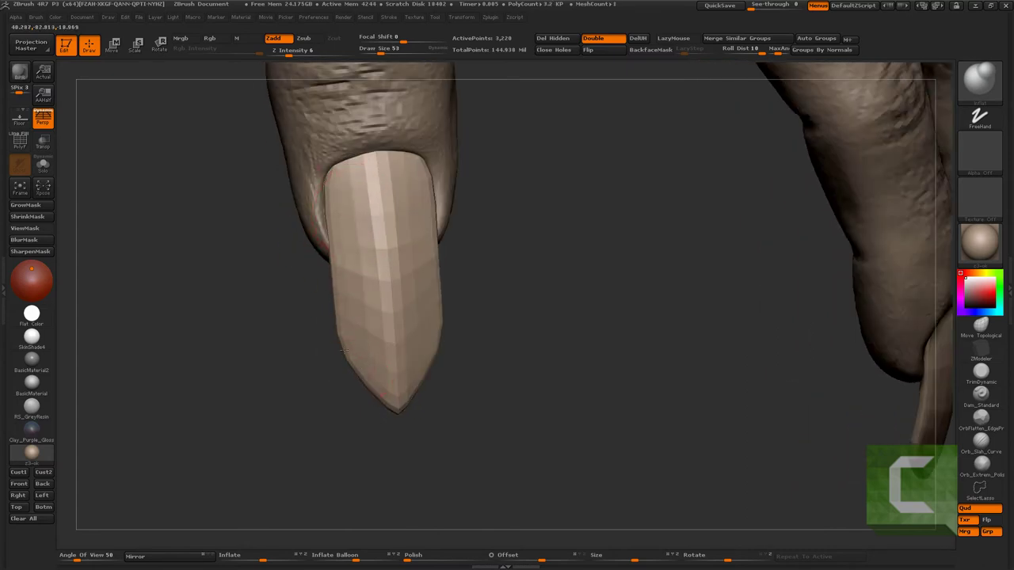
right_click_drag(342, 350, 422, 284)
mouse_move(386, 341)
right_mouse_down()
mouse_move(350, 321)
mouse_move(321, 196)
mouse_move(299, 306)
mouse_move(389, 219)
mouse_move(358, 294)
mouse_move(241, 323)
mouse_move(245, 355)
right_mouse_up()
key("alt+s")
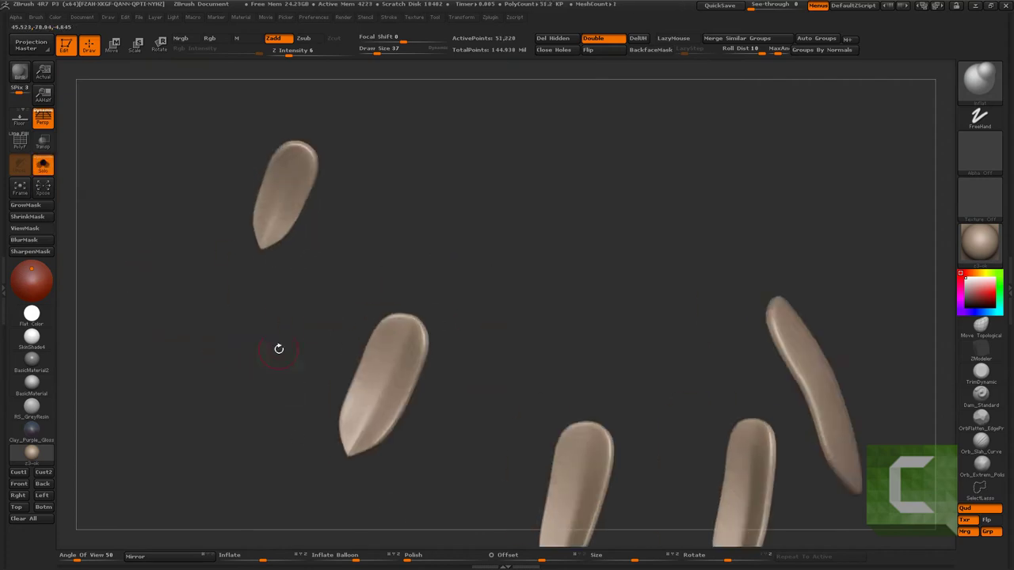
Raise Z Intensity slightly, smooth the isolated nails from several angles, then zoom out to the hand
left_click_drag(307, 52, 314, 53)
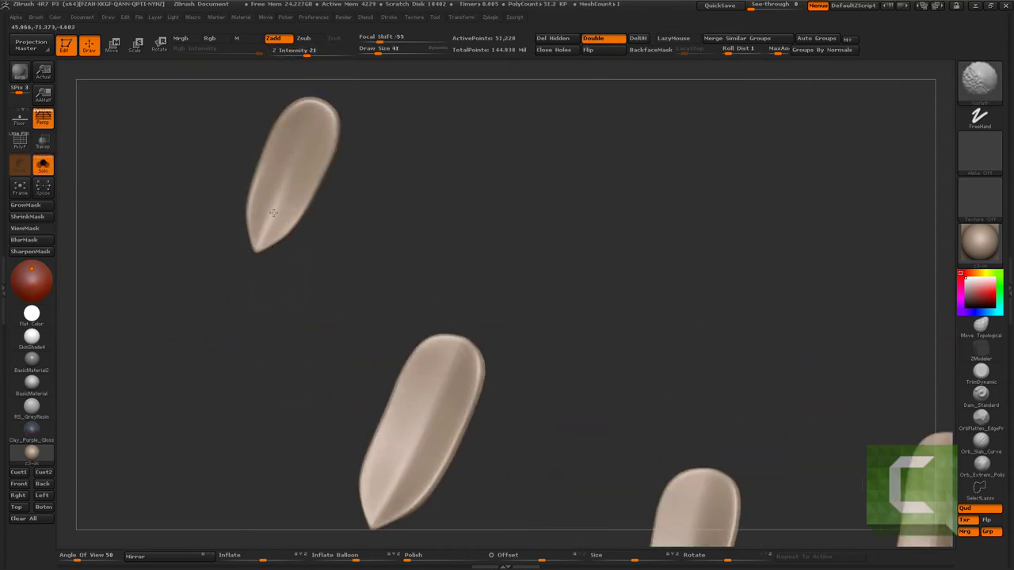
right_click_drag(260, 239, 355, 307)
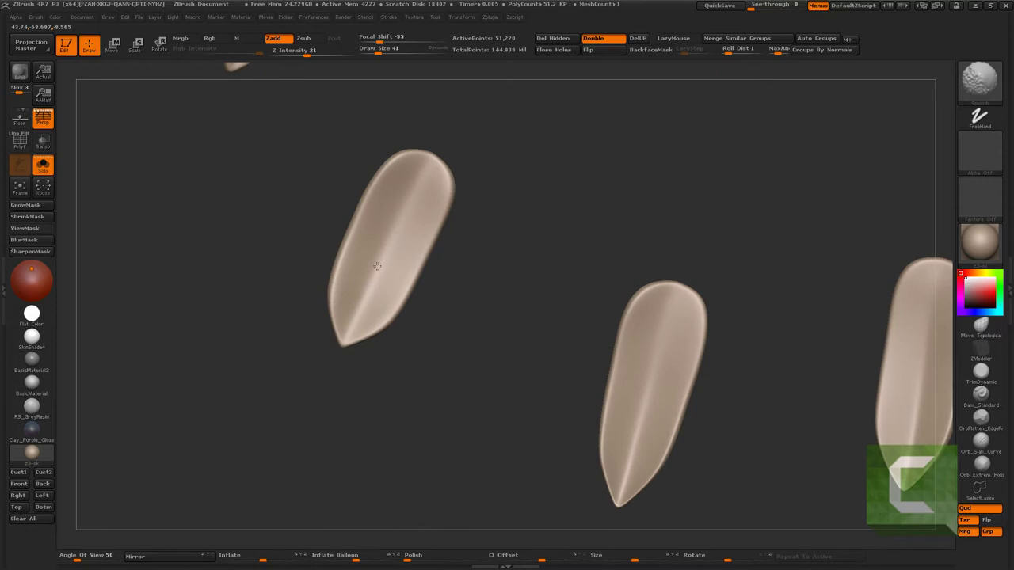
right_click_drag(377, 266, 444, 348, "shift")
right_click_drag(614, 291, 603, 309)
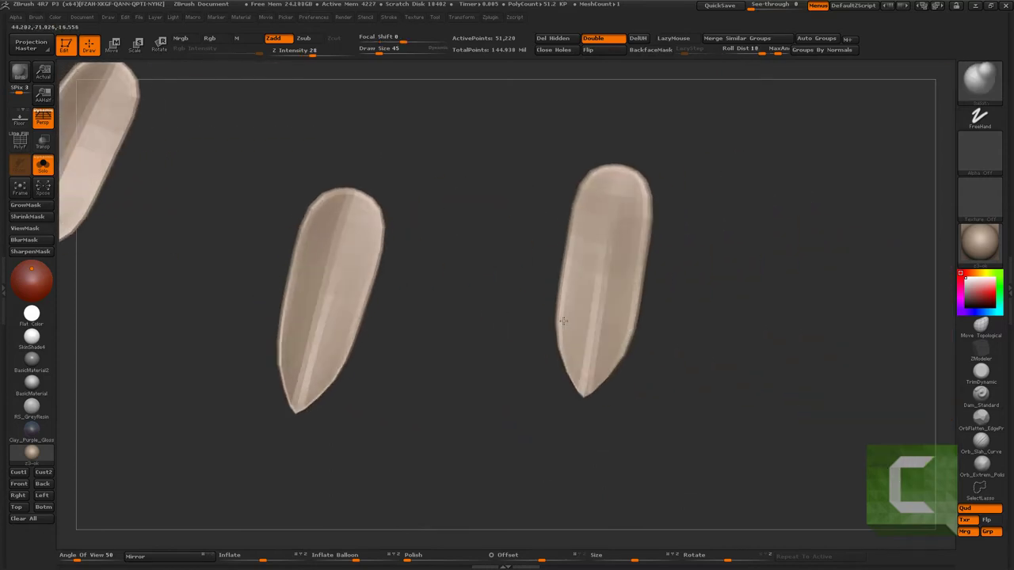
right_click_drag(603, 264, 714, 205, "shift")
key("f")
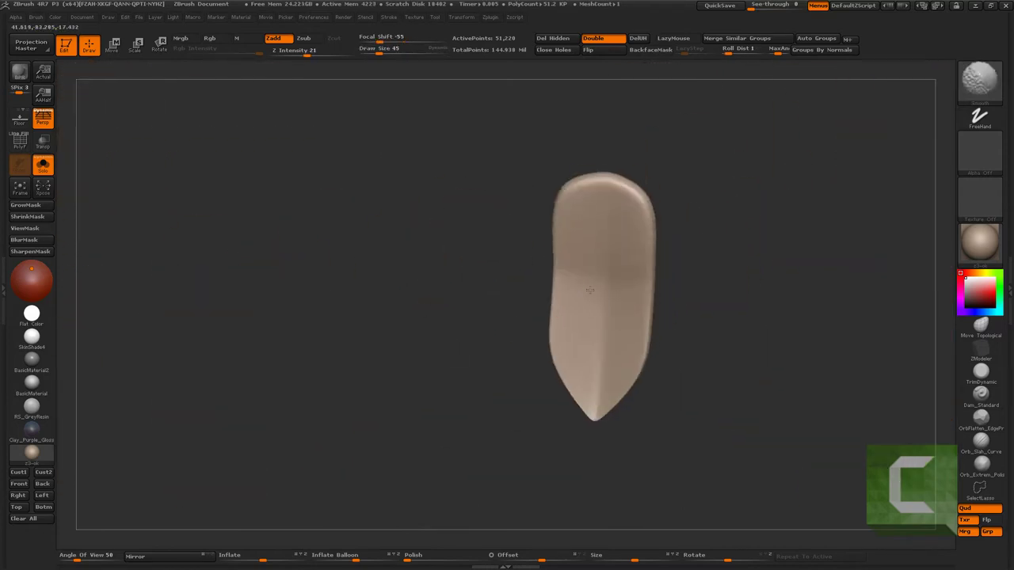
mouse_move(593, 410)
right_mouse_down("alt")
mouse_move(584, 369)
mouse_move(566, 362)
mouse_move(674, 340)
mouse_move(612, 412)
right_mouse_up("alt")
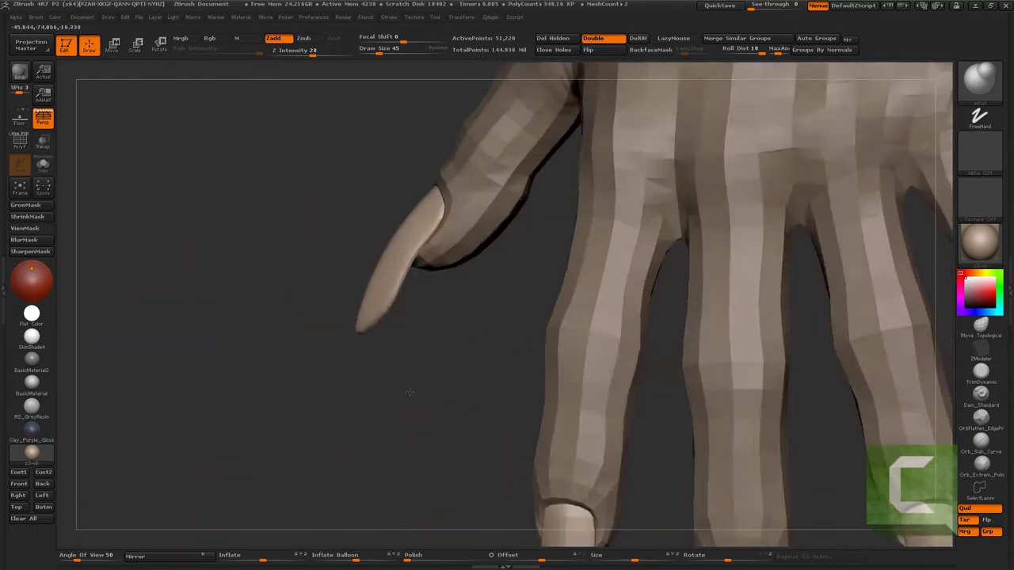
Close in on one fingernail and switch to the Move Topological brush (BMT)
mouse_move(735, 207)
right_mouse_down("alt")
mouse_move(465, 324)
mouse_move(516, 297)
mouse_move(497, 301)
right_mouse_up("alt")
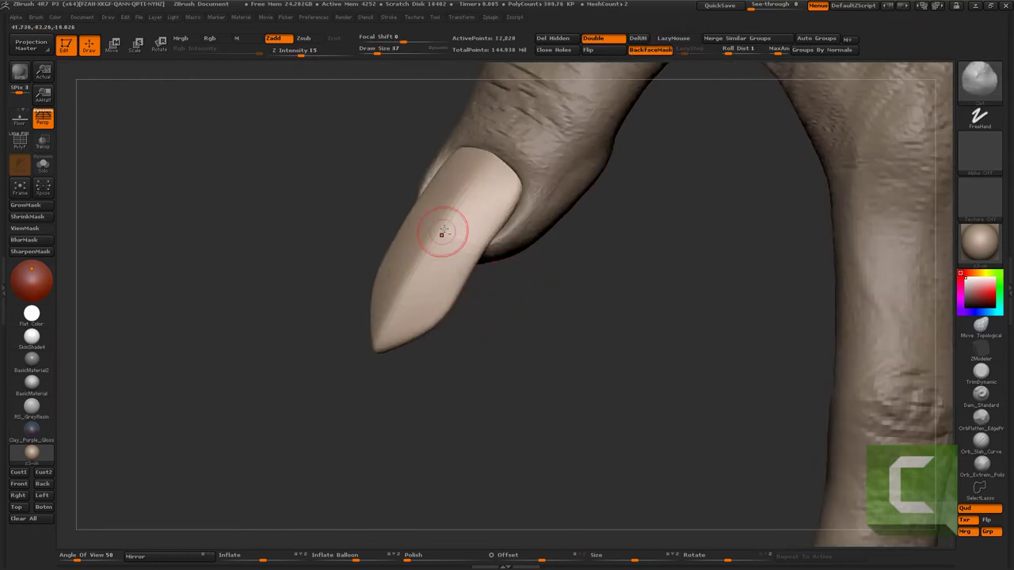
mouse_move(446, 230)
right_mouse_down("alt")
mouse_move(383, 176)
mouse_move(403, 227)
mouse_move(396, 272)
right_mouse_up("alt")
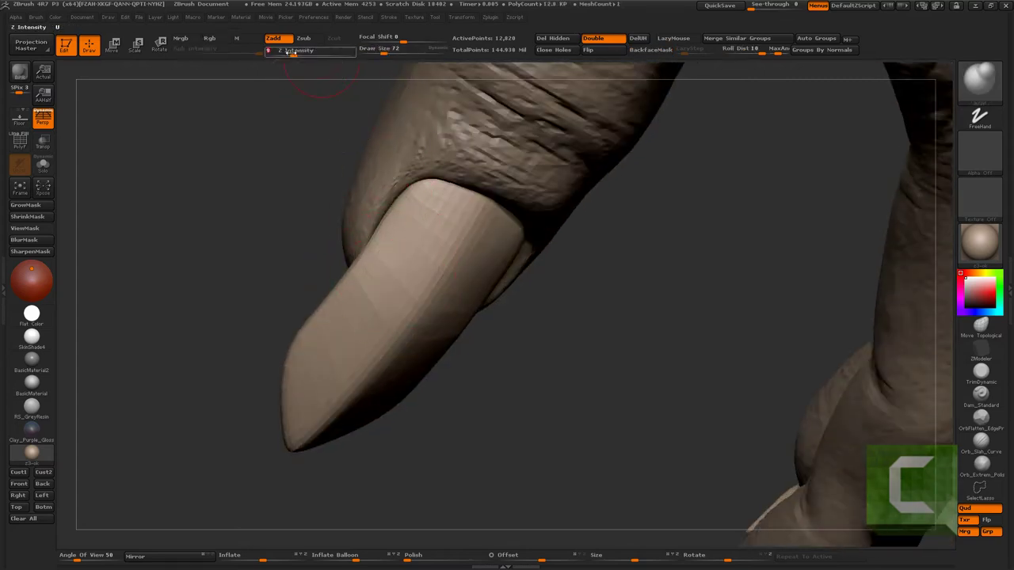
mouse_move(382, 319)
right_mouse_down()
mouse_move(397, 274)
mouse_move(396, 455)
mouse_move(339, 251)
mouse_move(360, 216)
right_mouse_up()
key("b")
key("m")
key("t")
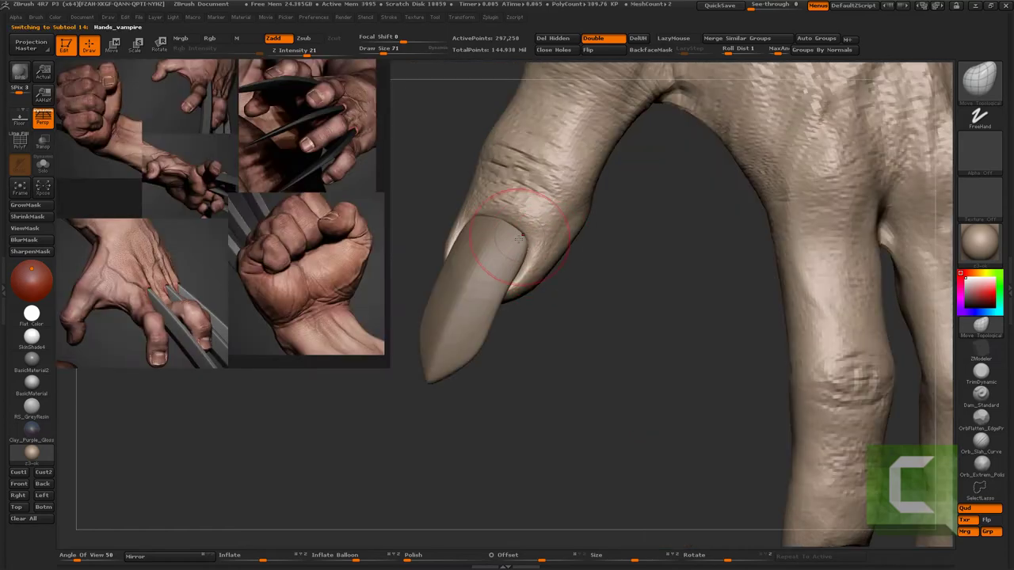
Select the Hands_vampire subtool and centre the middle fingernail in view
right_click_drag(258, 207, 510, 228)
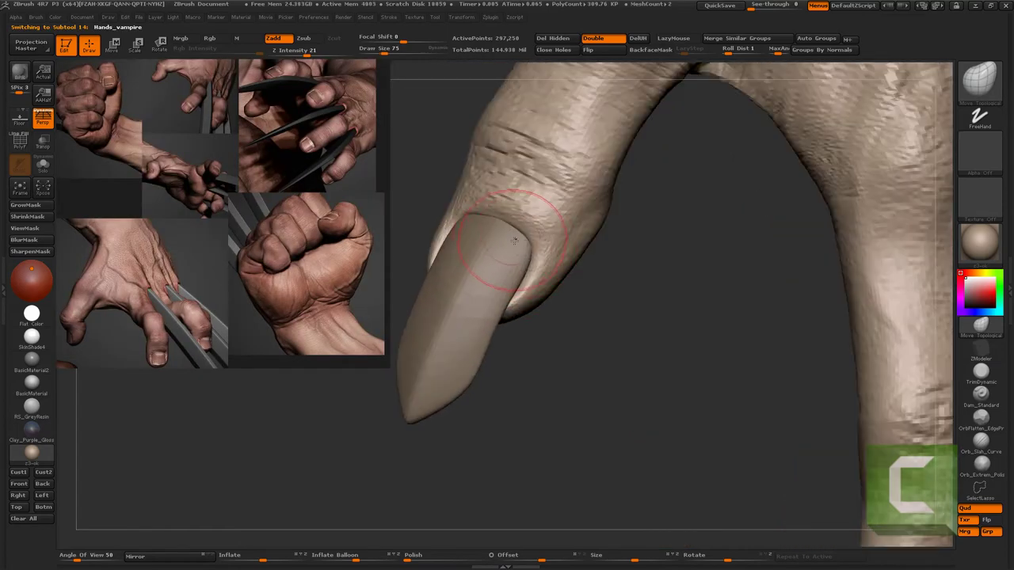
left_click(509, 227, "alt")
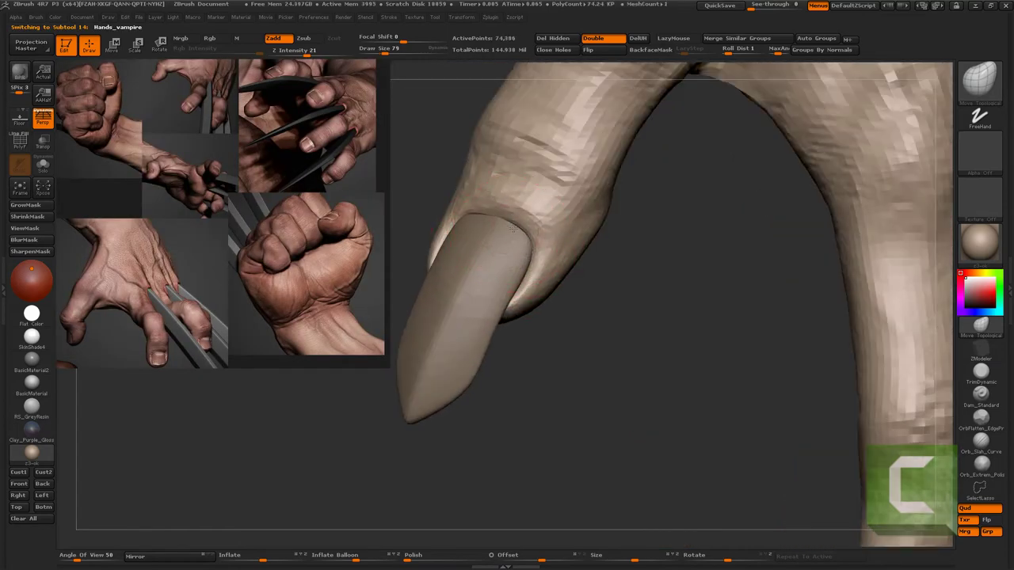
right_click_drag(497, 217, 557, 295)
mouse_move(618, 313)
right_mouse_down()
mouse_move(643, 294)
mouse_move(692, 312)
mouse_move(611, 269)
mouse_move(710, 210)
mouse_move(640, 267)
mouse_move(642, 196)
right_mouse_up()
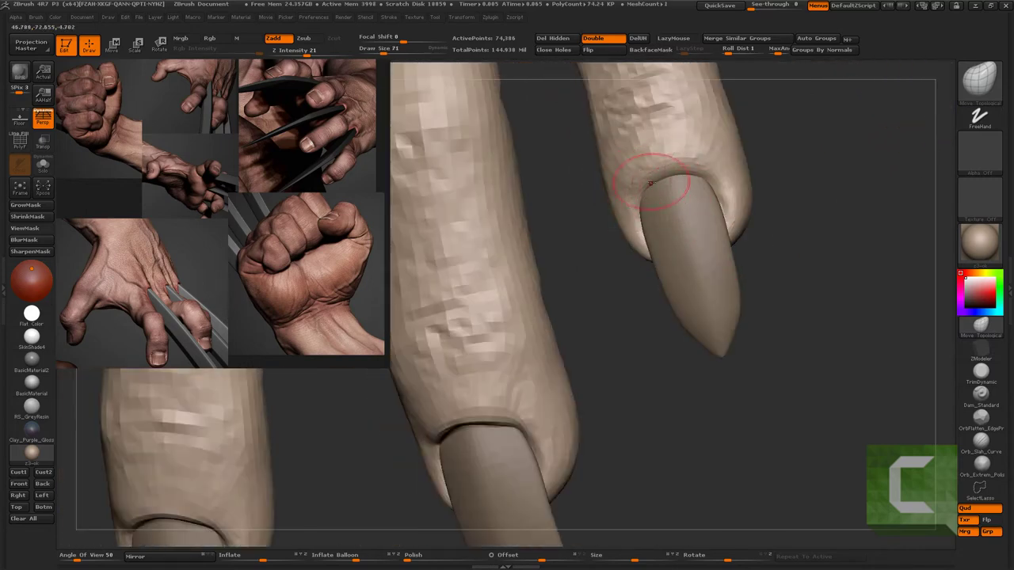
Switch to the Inflate brush with lower Z Intensity and smaller Draw Size
key("b")
key("i")
key("n")
right_click_drag(730, 192, 541, 218)
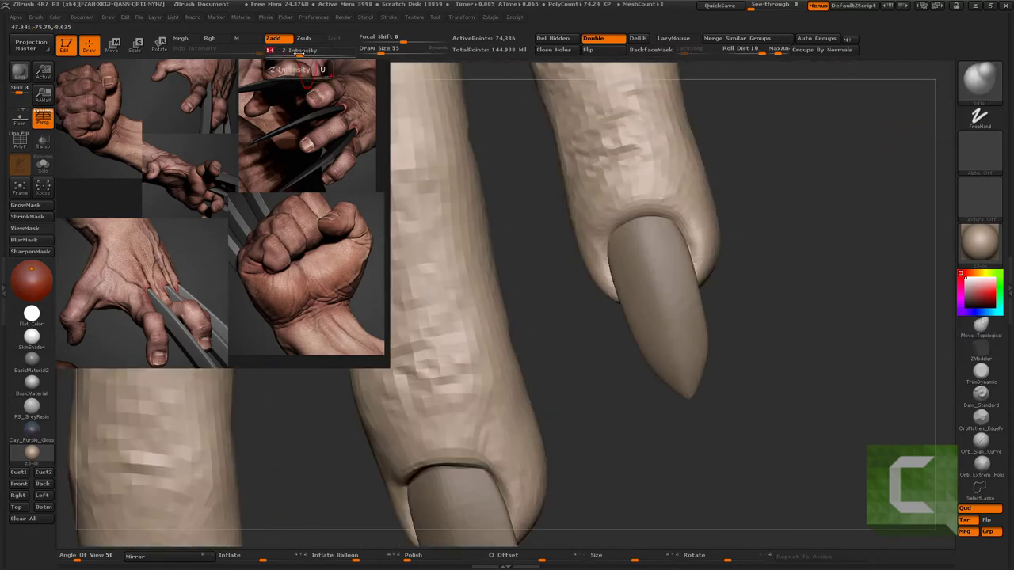
left_click_drag(299, 52, 293, 52)
mouse_move(602, 238)
right_mouse_down()
mouse_move(695, 225)
mouse_move(596, 247)
right_mouse_up()
Sculpt the fingertip skin around each nail base, moving from finger to finger
right_click_drag(595, 297, 542, 317)
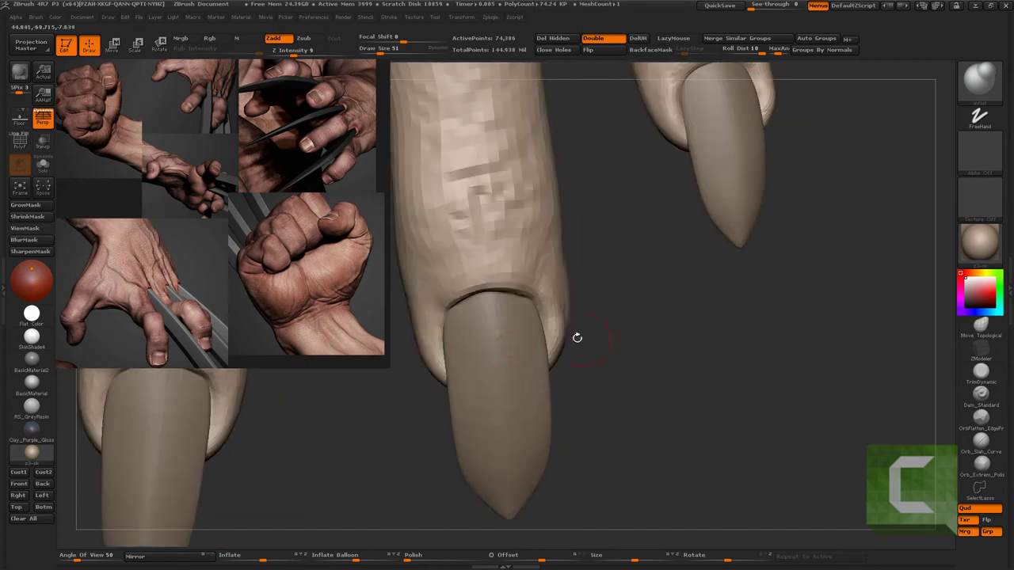
right_click_drag(435, 338, 435, 304)
right_click_drag(418, 354, 449, 346)
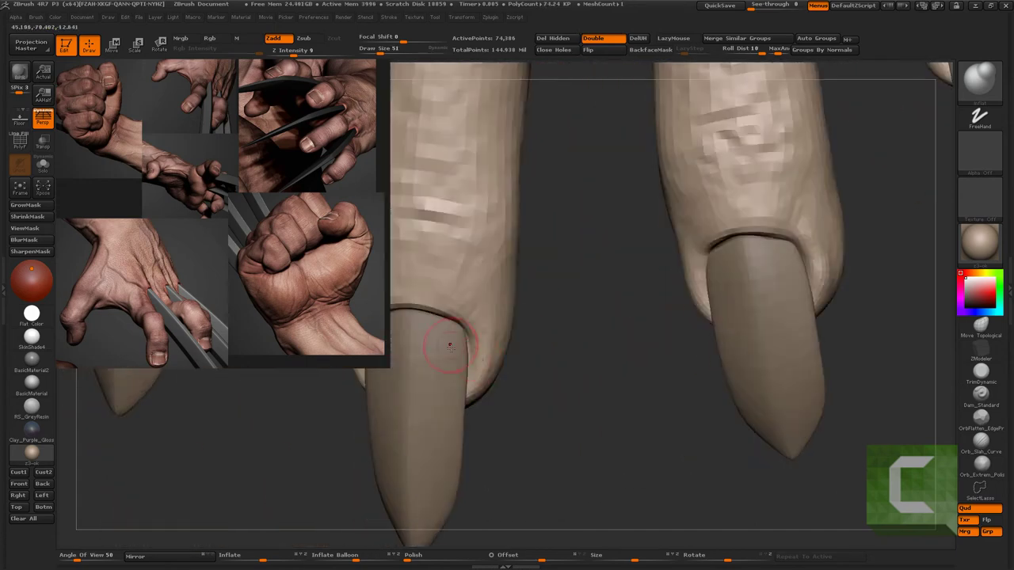
right_click_drag(473, 395, 519, 329)
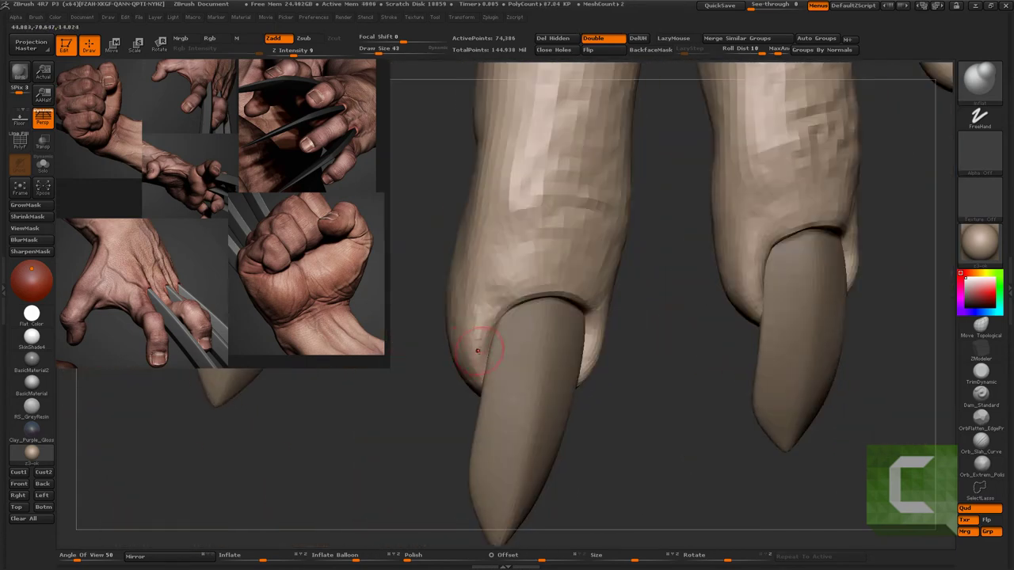
mouse_move(475, 357)
right_mouse_down()
mouse_move(502, 294)
mouse_move(467, 262)
mouse_move(460, 332)
mouse_move(572, 305)
right_mouse_up()
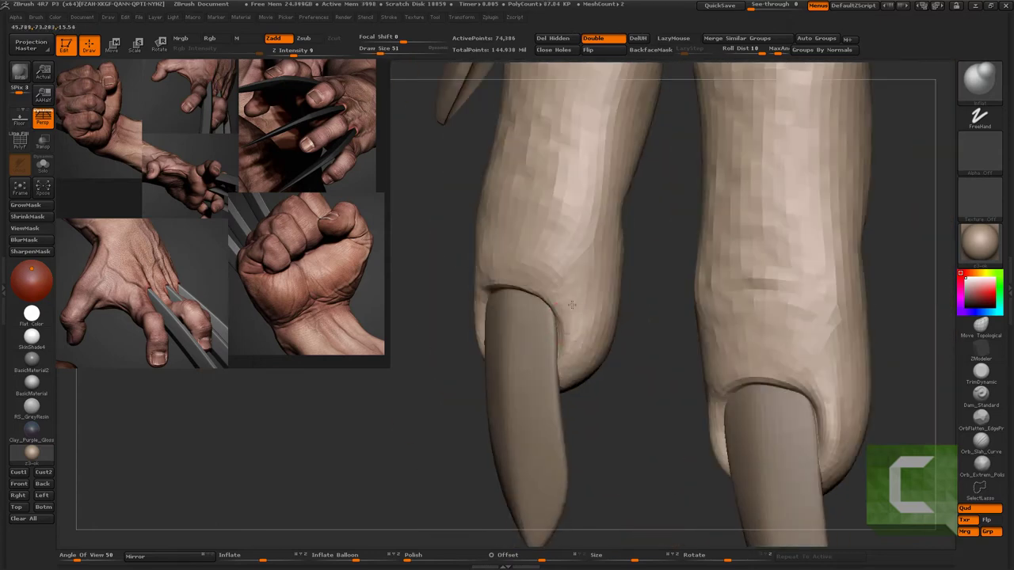
mouse_move(559, 369)
right_mouse_down()
mouse_move(645, 385)
mouse_move(604, 324)
right_mouse_up()
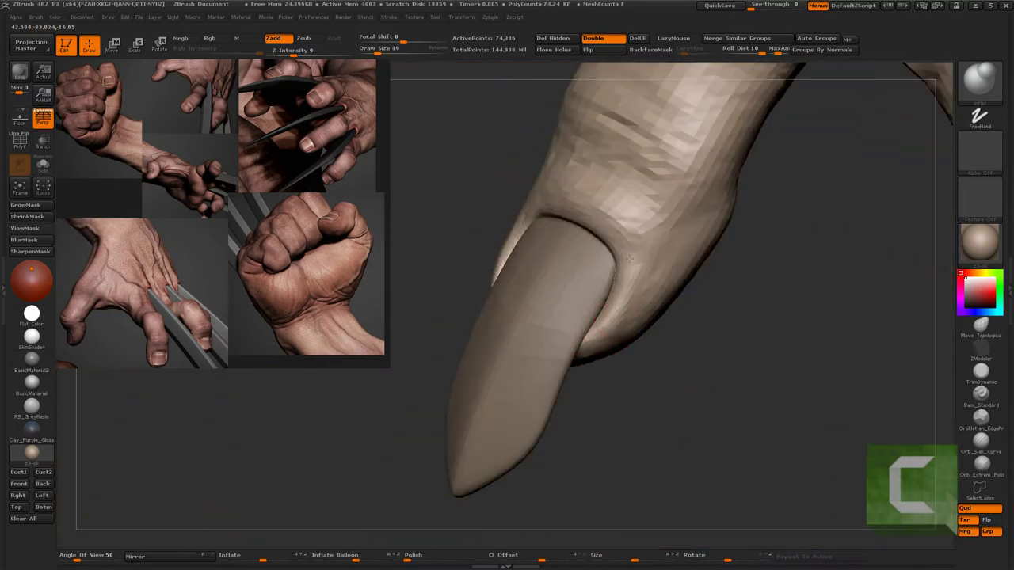
mouse_move(630, 257)
right_mouse_down()
mouse_move(532, 272)
mouse_move(481, 266)
right_mouse_up()
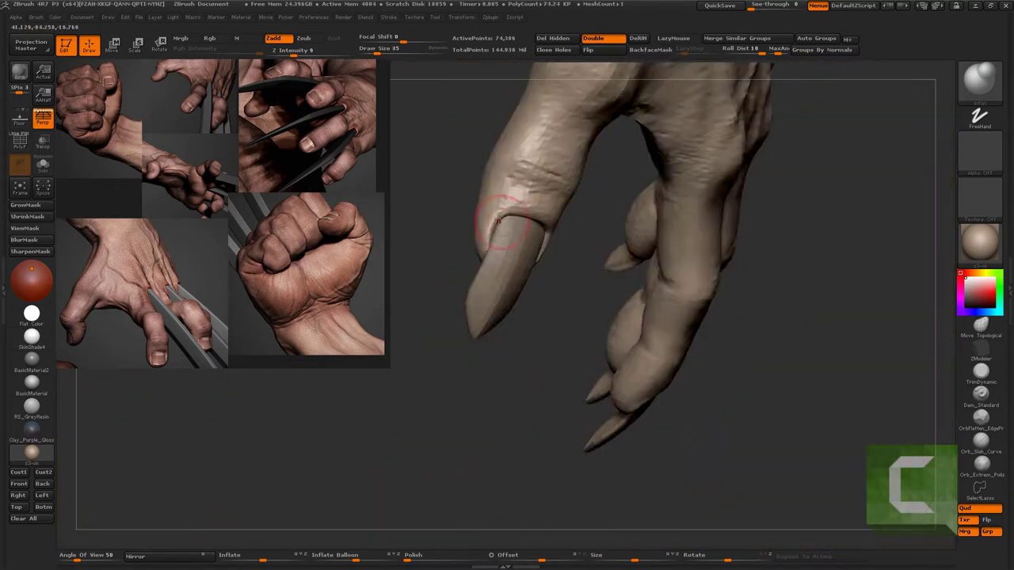
mouse_move(499, 217)
right_mouse_down()
mouse_move(611, 301)
mouse_move(575, 288)
mouse_move(489, 205)
right_mouse_up()
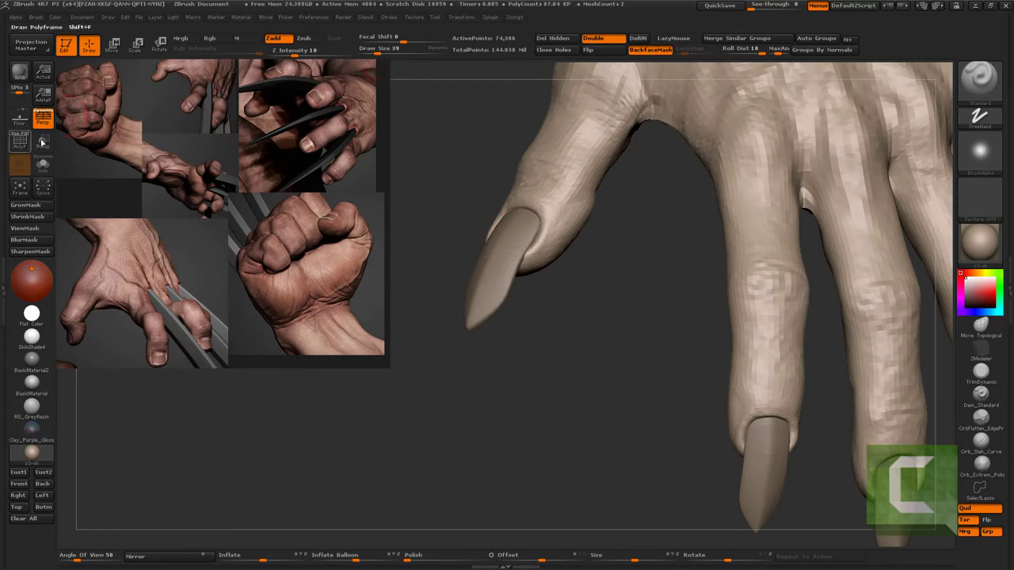
Turn on transparency and orbit around the see-through nail to check its fit
left_click(42, 141)
right_click_drag(584, 333, 382, 74)
right_click_drag(471, 178, 528, 322)
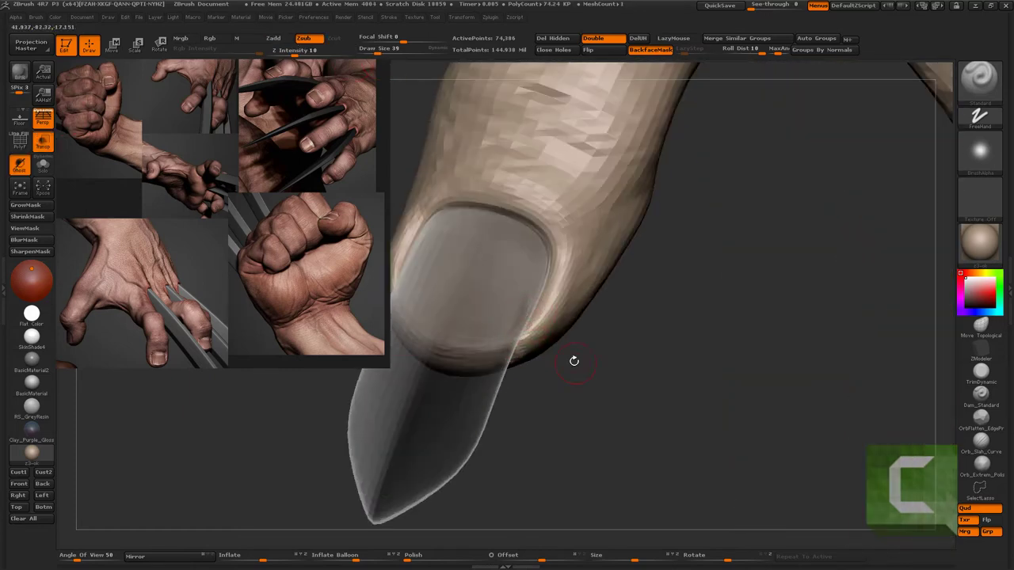
mouse_move(574, 361)
right_mouse_down()
mouse_move(621, 370)
mouse_move(423, 302)
right_mouse_up()
mouse_move(444, 343)
right_mouse_down()
mouse_move(570, 229)
mouse_move(602, 238)
mouse_move(606, 305)
mouse_move(640, 227)
mouse_move(593, 244)
mouse_move(579, 270)
mouse_move(588, 321)
right_mouse_up()
Toggle between nail and hand subtools, step up a subdivision level, and select Fingernails_vampire
left_click(623, 241, "alt")
left_click(581, 239, "alt")
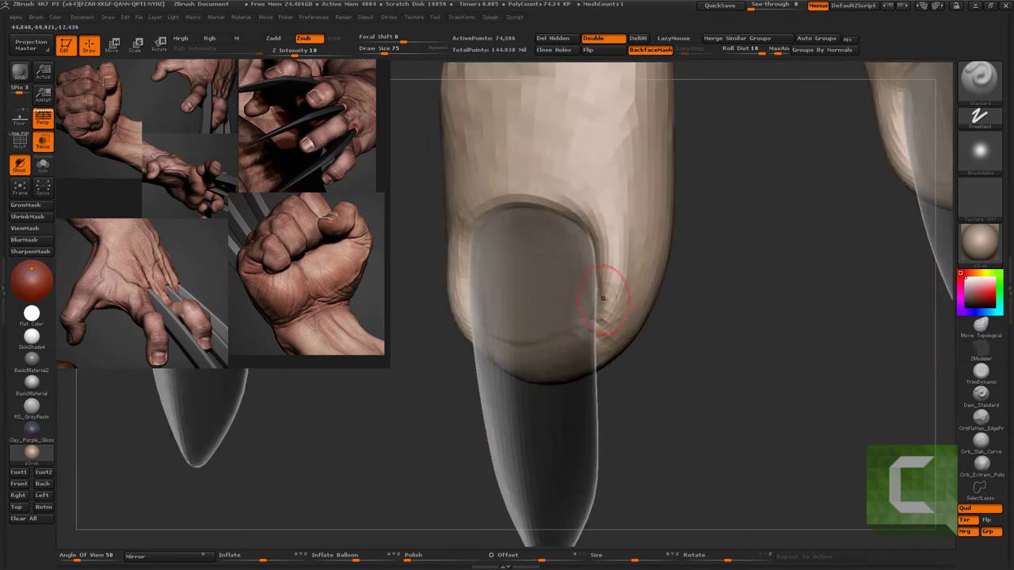
mouse_move(598, 273)
right_mouse_down()
mouse_move(521, 296)
mouse_move(601, 308)
mouse_move(658, 245)
mouse_move(671, 249)
mouse_move(631, 283)
right_mouse_up()
mouse_move(650, 333)
right_mouse_down()
mouse_move(618, 267)
mouse_move(670, 235)
mouse_move(642, 307)
mouse_move(713, 288)
right_mouse_up()
key("d")
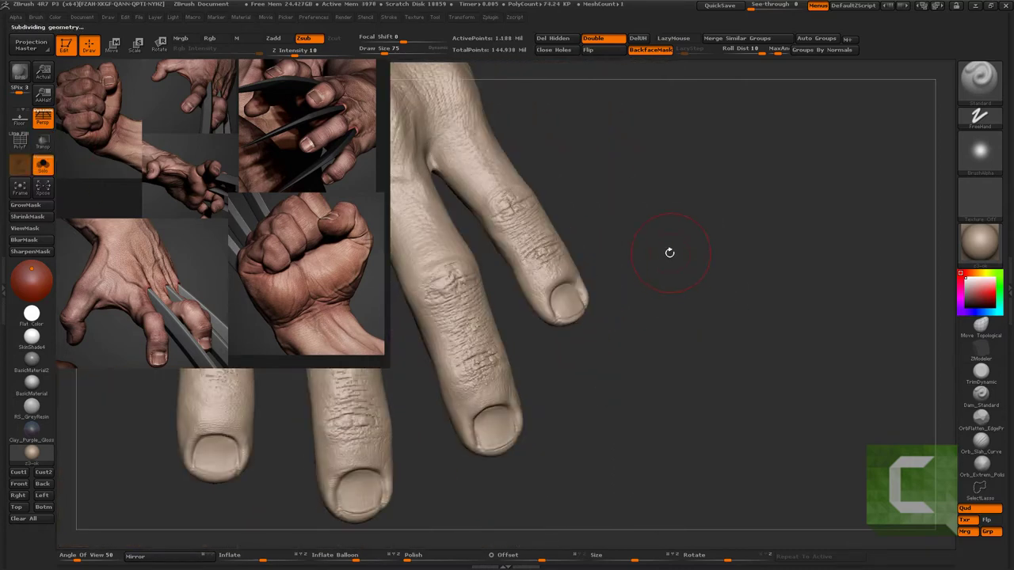
mouse_move(669, 252)
right_mouse_down()
mouse_move(722, 278)
mouse_move(645, 378)
mouse_move(699, 420)
mouse_move(604, 380)
mouse_move(543, 385)
mouse_move(517, 422)
mouse_move(657, 367)
mouse_move(528, 287)
mouse_move(539, 274)
right_mouse_up()
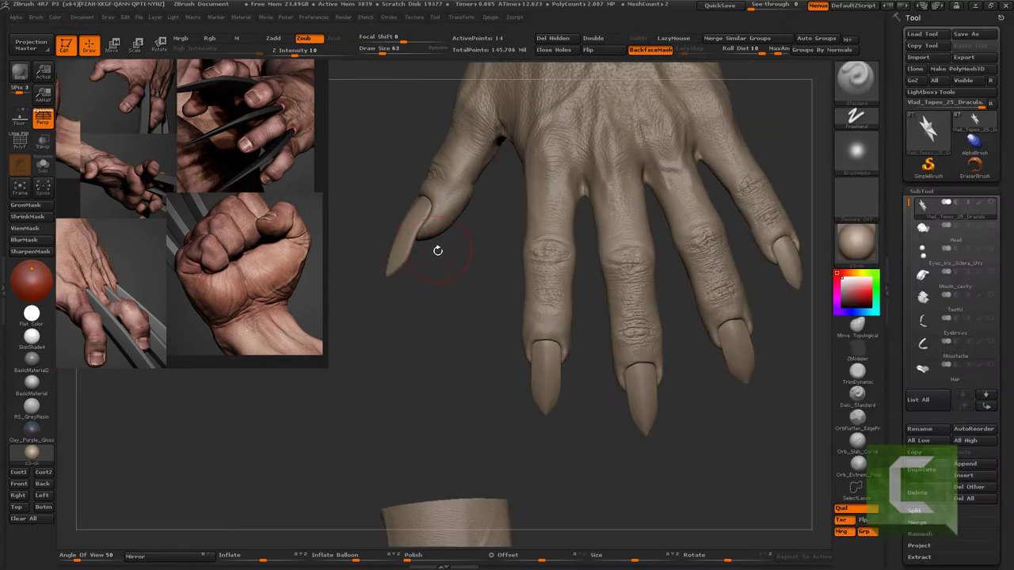
mouse_move(436, 249)
right_mouse_down()
mouse_move(391, 240)
mouse_move(518, 345)
mouse_move(411, 184)
mouse_move(476, 288)
right_mouse_up()
left_click(387, 211, "alt")
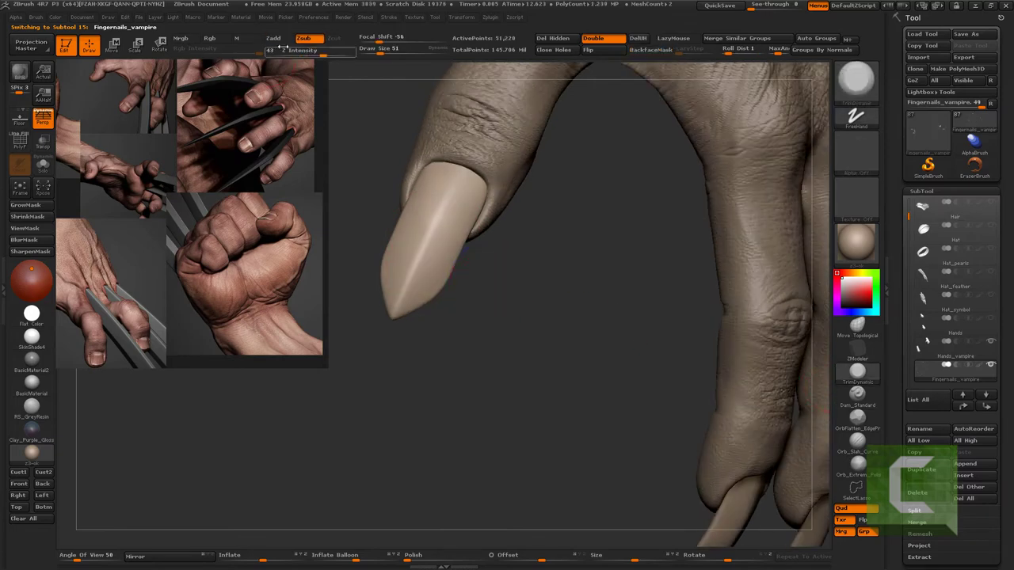
Lasso-mask the top fingernail and show the full hand around the nails again
right_click_drag(471, 158, 507, 277)
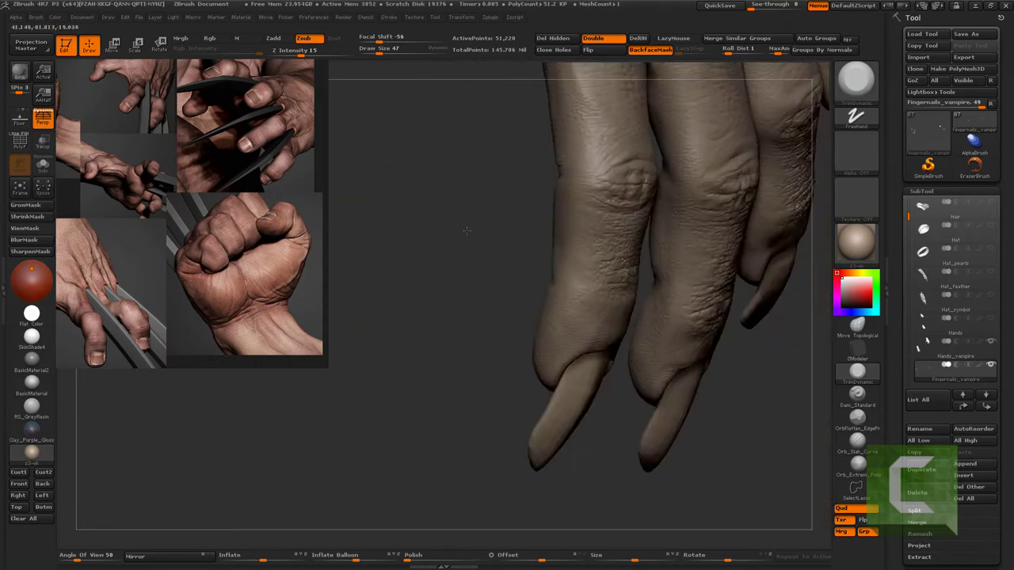
right_click_drag(447, 303, 507, 238)
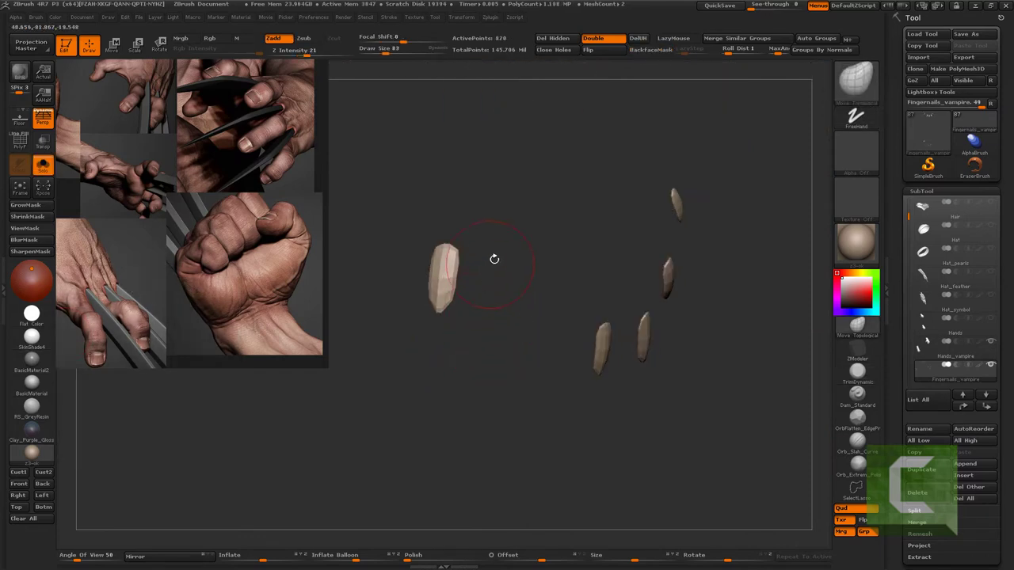
mouse_move(531, 268)
left_mouse_down()
mouse_move(520, 248)
mouse_move(537, 332)
left_mouse_up()
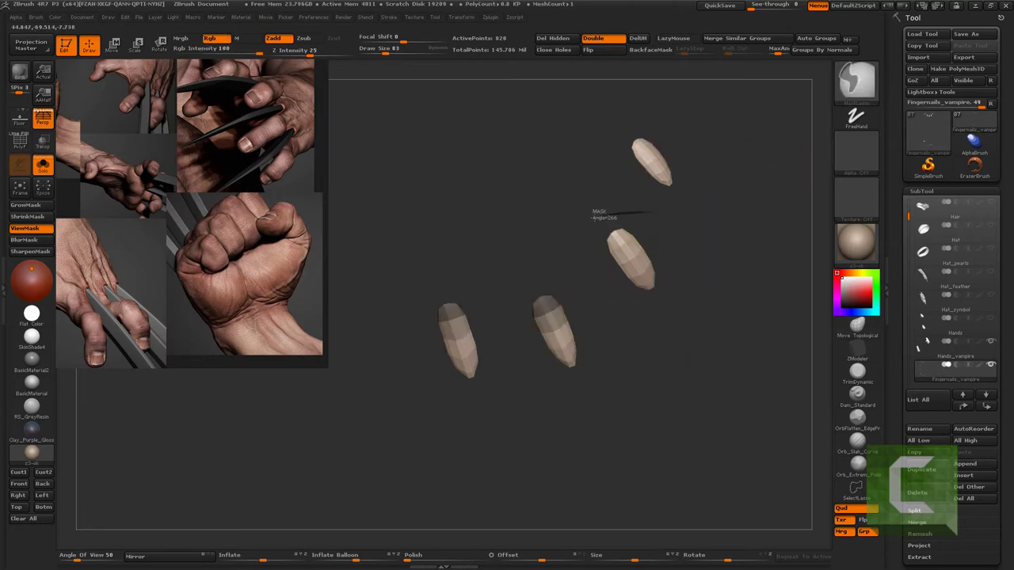
left_click_drag(686, 113, 660, 170, "ctrl")
key("shift+ctrl+s")
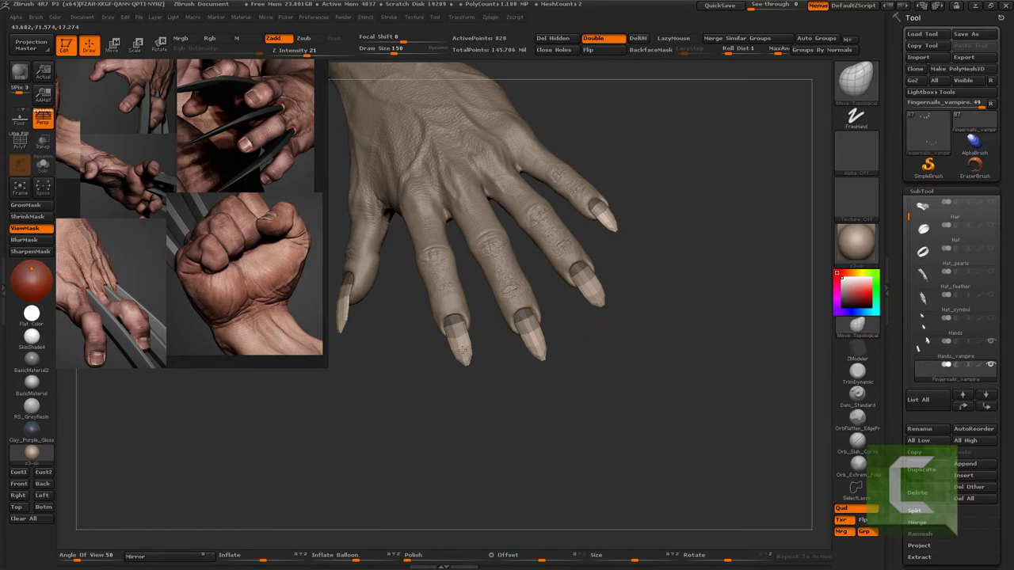
Inspect the thumb nail and the whole clawed hand from several angles
scroll(465, 351, "up", 2)
scroll(465, 345, "up", 1)
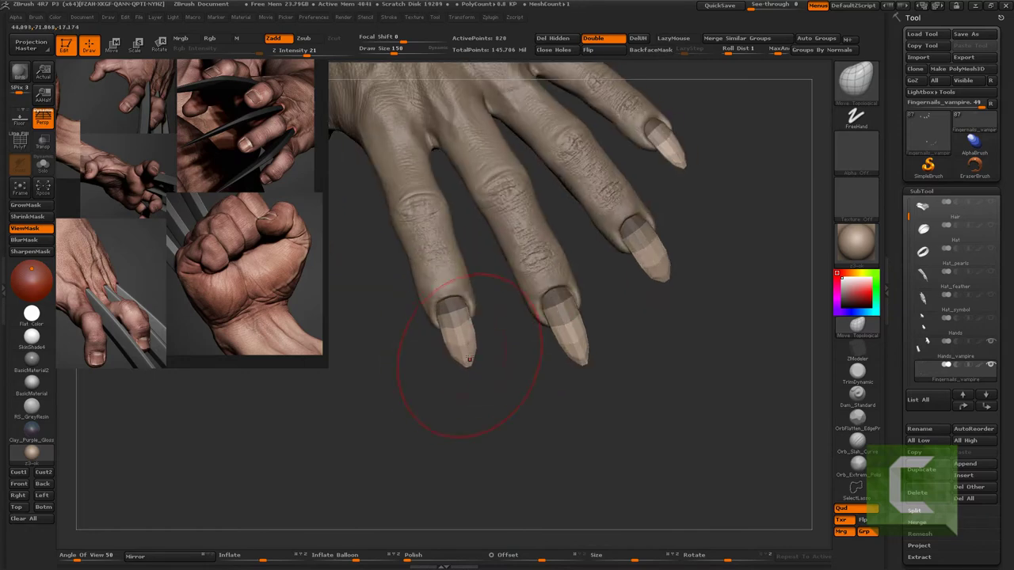
scroll(470, 359, "up", 2)
mouse_move(469, 359)
left_mouse_down()
mouse_move(564, 340)
mouse_move(654, 283)
mouse_move(631, 240)
mouse_move(477, 348)
left_mouse_up()
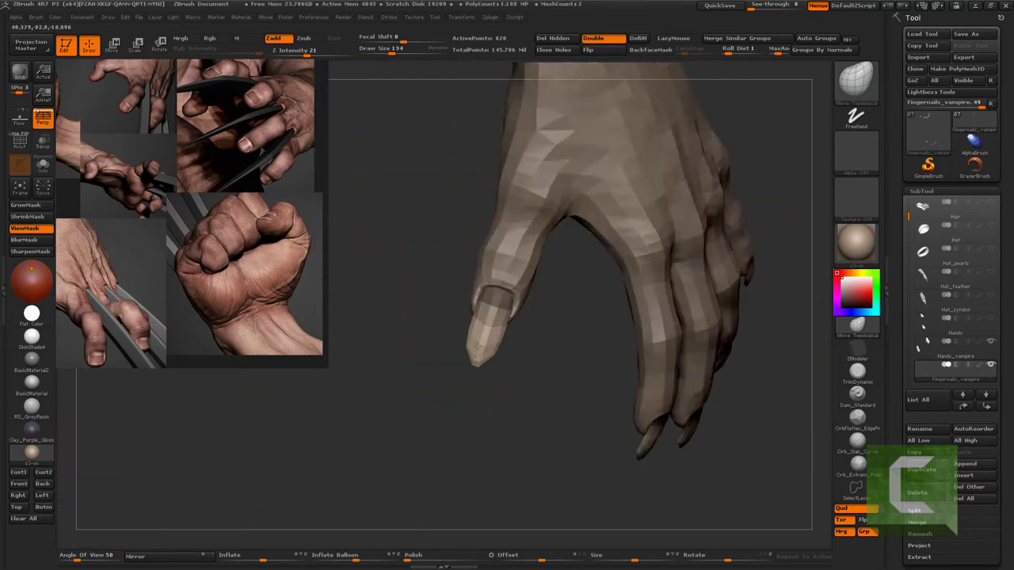
mouse_move(477, 348)
left_mouse_down()
mouse_move(446, 294)
mouse_move(528, 332)
mouse_move(509, 322)
mouse_move(513, 379)
left_mouse_up()
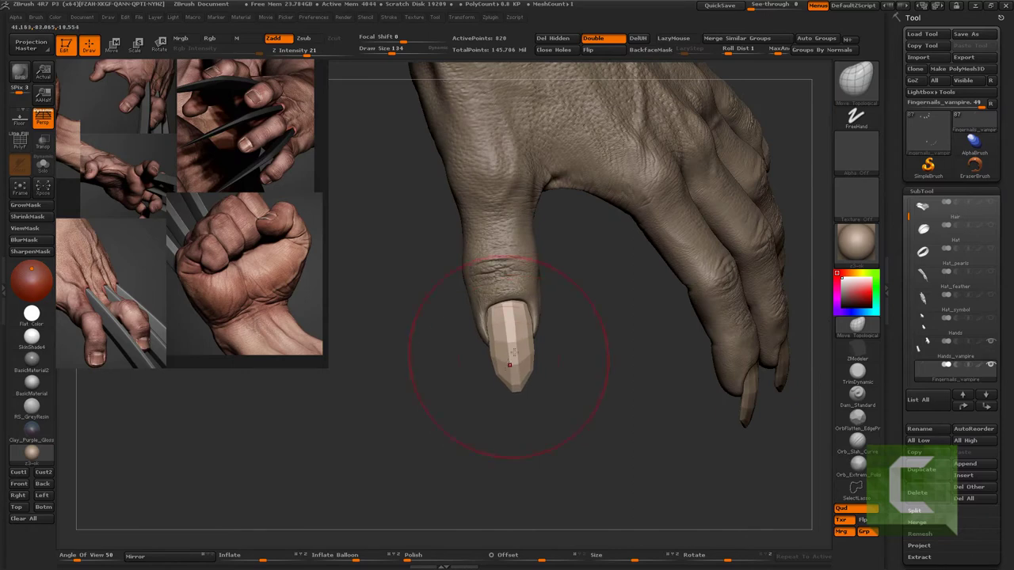
left_click_drag(530, 319, 538, 363, "alt")
left_click_drag(517, 271, 548, 460, "alt")
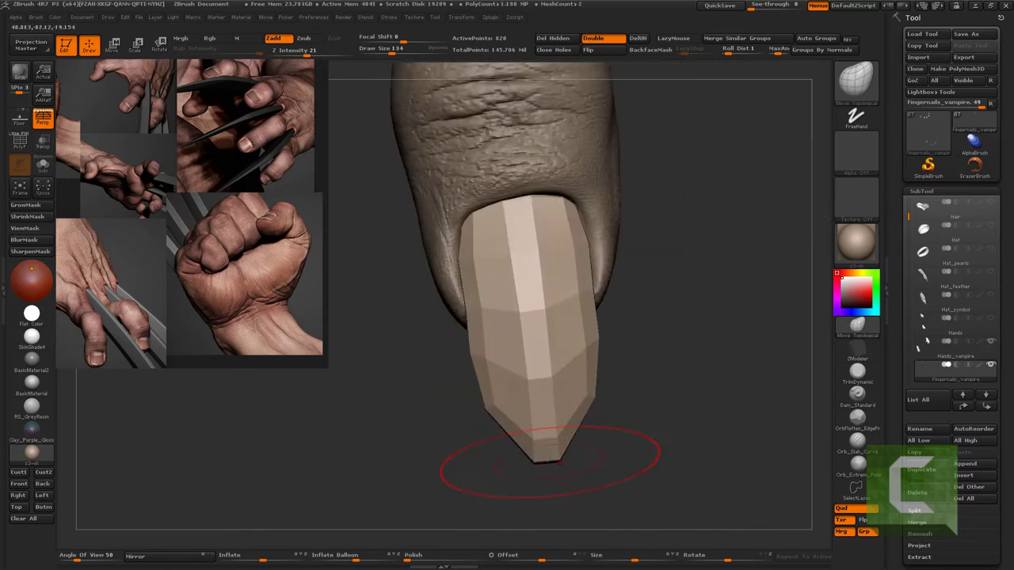
key("f")
mouse_move(464, 355)
left_mouse_down()
mouse_move(522, 339)
mouse_move(431, 306)
mouse_move(401, 317)
left_mouse_up()
mouse_move(413, 380)
left_mouse_down()
mouse_move(414, 388)
mouse_move(411, 355)
left_mouse_up()
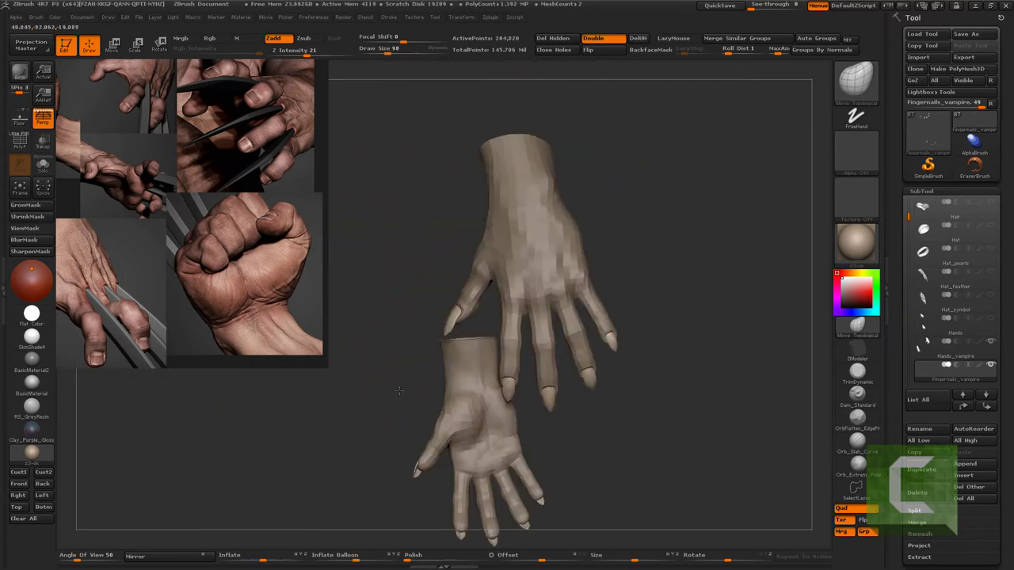
mouse_move(482, 293)
left_mouse_down("alt")
mouse_move(424, 317)
mouse_move(509, 364)
mouse_move(531, 325)
mouse_move(562, 317)
left_mouse_up("alt")
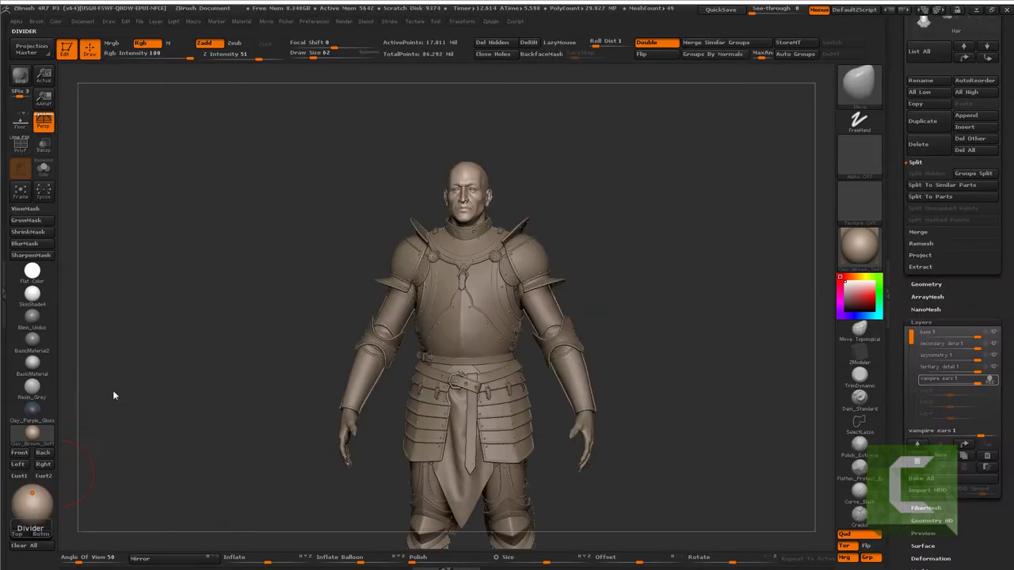
Zoom onto the character's head, drop a subdivision level, and turn off Rgb
mouse_move(476, 194)
left_mouse_down()
mouse_move(501, 299)
mouse_move(618, 283)
mouse_move(641, 316)
mouse_move(507, 317)
mouse_move(443, 262)
left_mouse_up()
key("shift+d")
key("space")
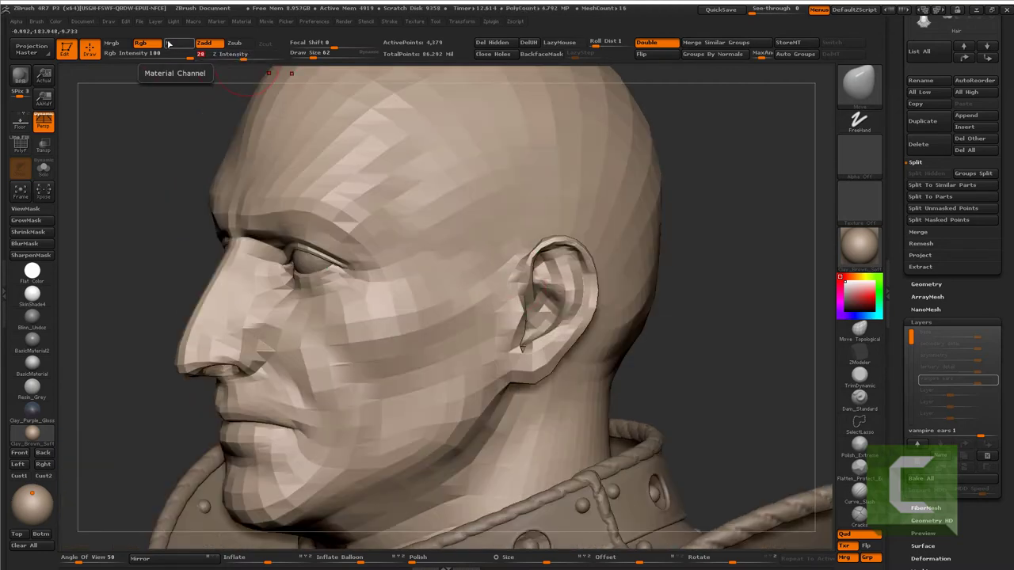
left_click(168, 44)
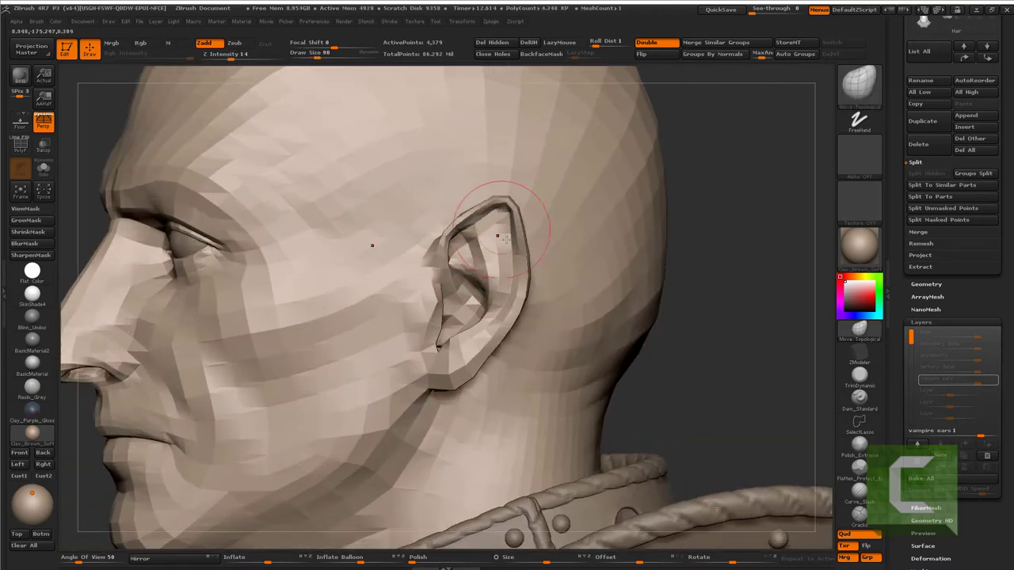
mouse_move(474, 212)
left_mouse_down()
mouse_move(547, 208)
mouse_move(574, 173)
left_mouse_up()
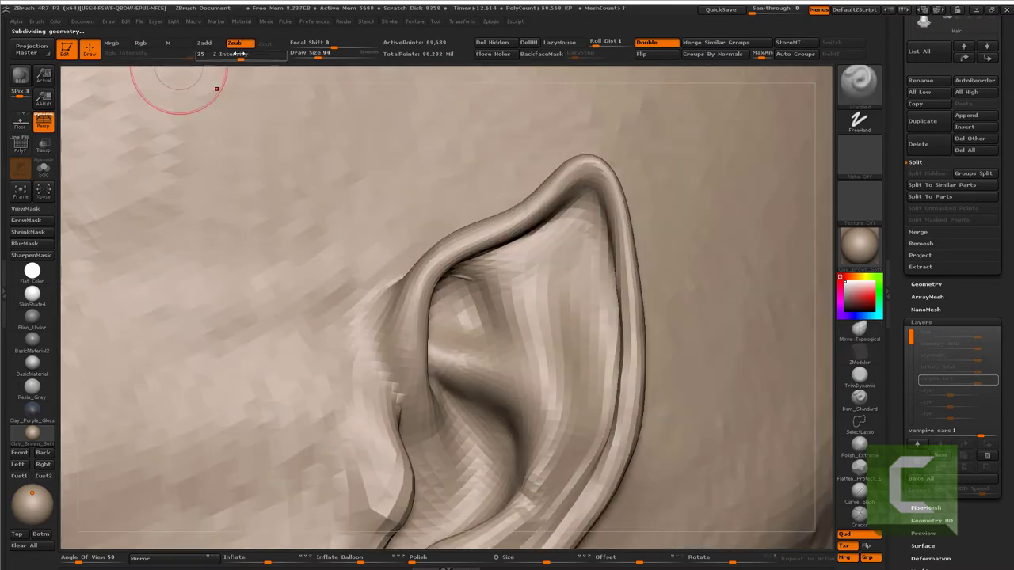
Set Z Intensity to 13 and give the brush a round alpha
left_click_drag(236, 53, 226, 53)
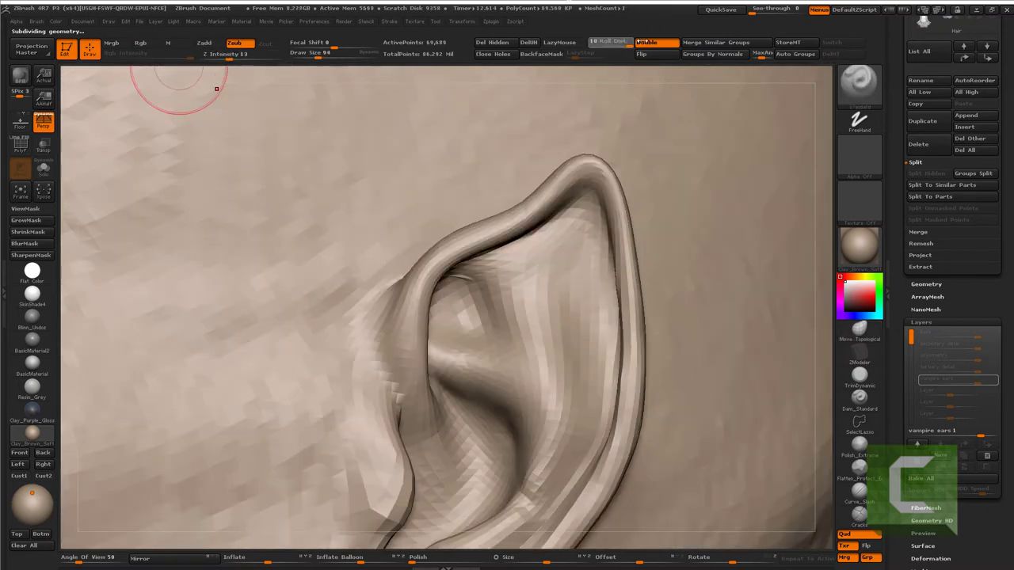
left_click(860, 159)
left_click(747, 290)
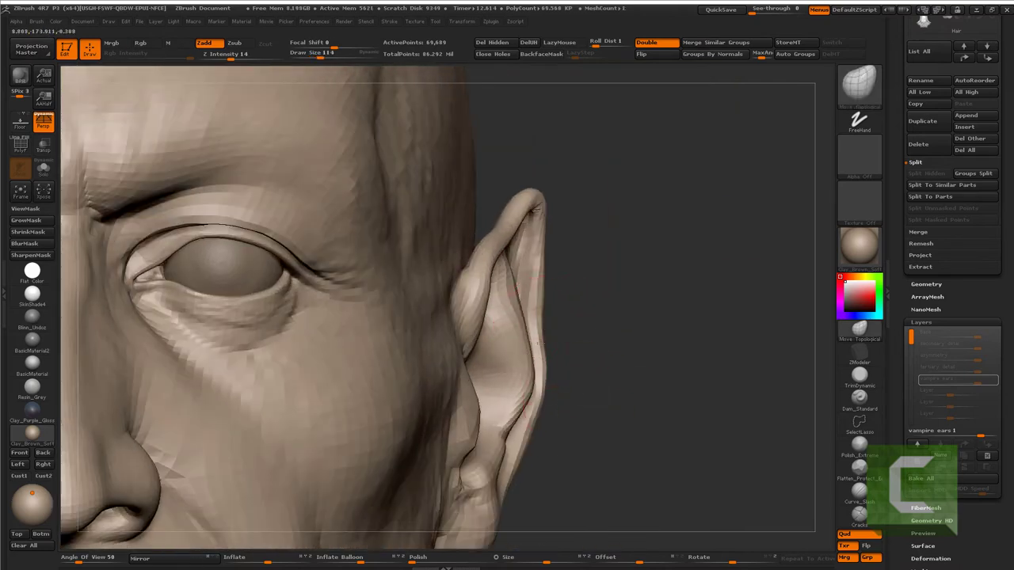
Reshape the ear's inner ridge, checking it in profile along the way
left_click_drag(540, 344, 535, 435)
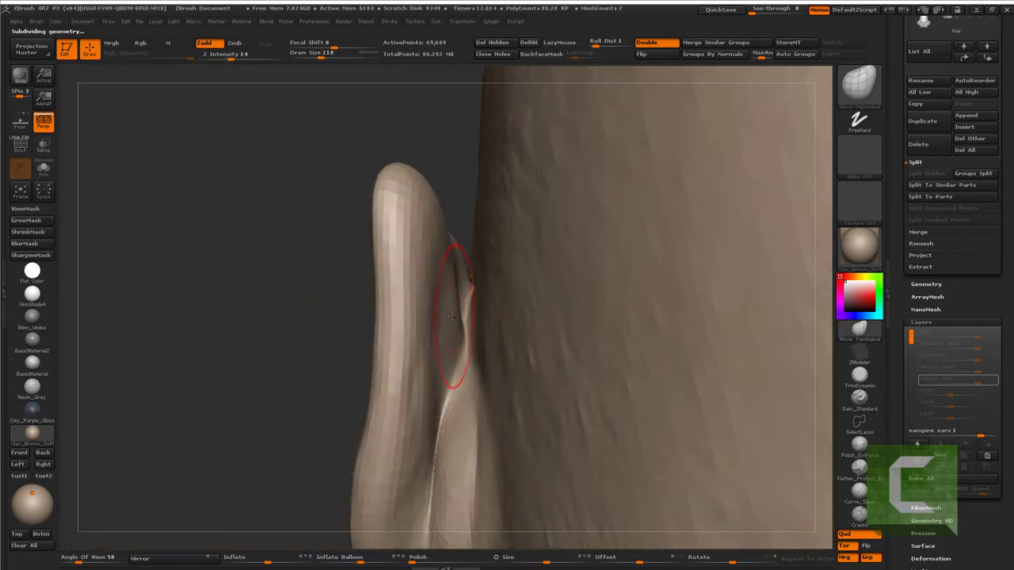
left_click_drag(491, 354, 428, 309, "alt")
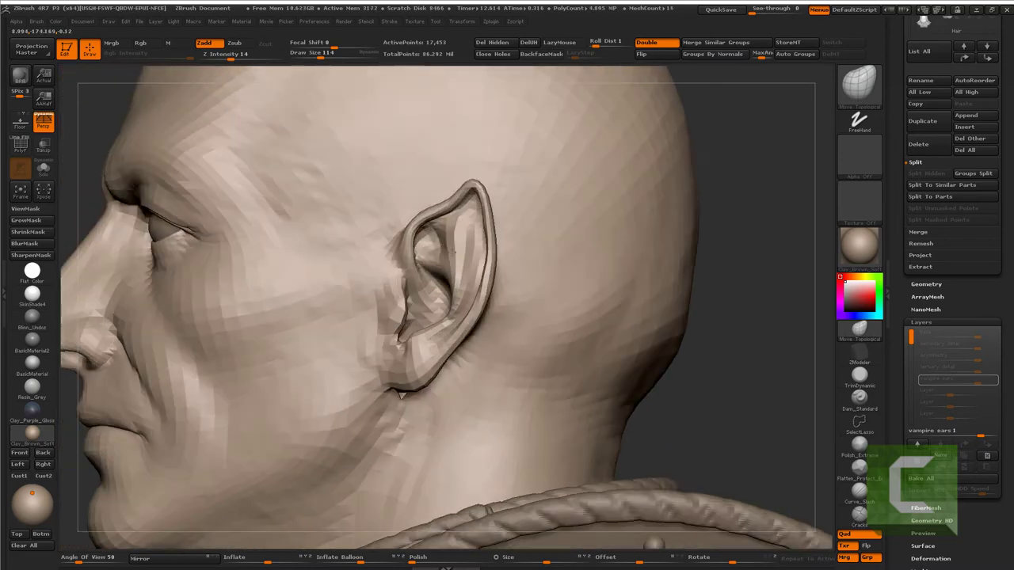
mouse_move(602, 238)
left_mouse_down()
mouse_move(732, 211)
mouse_move(505, 295)
left_mouse_up()
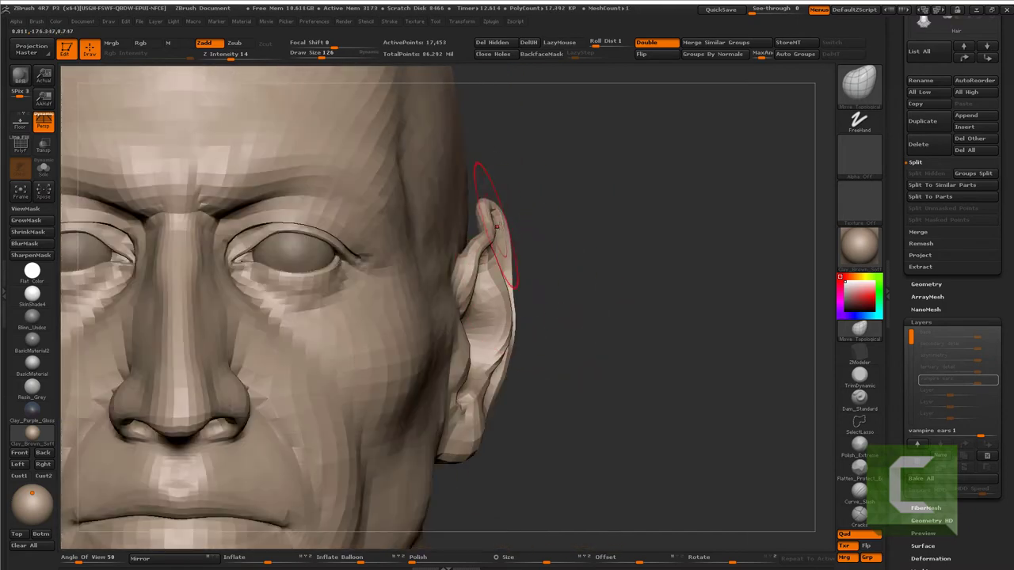
left_click_drag(496, 226, 445, 230, "alt")
type("21")
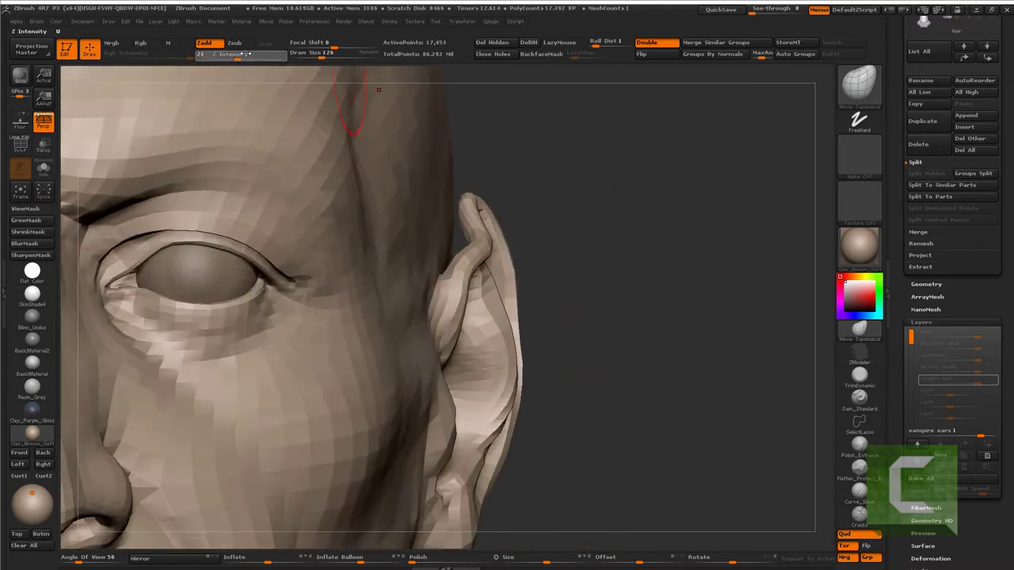
Set Z Intensity to 23 and Draw Size to about 180
type("23")
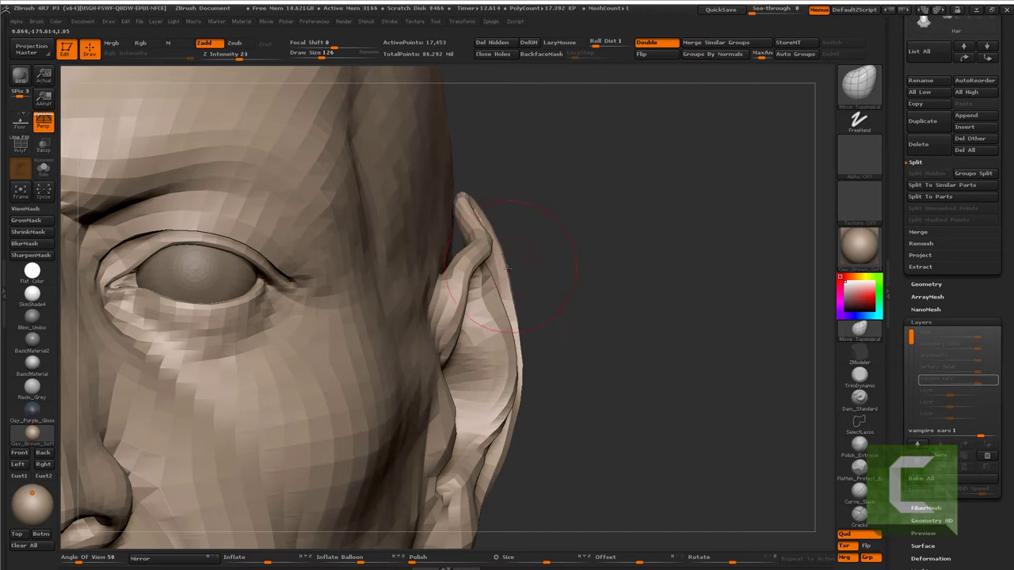
key("space")
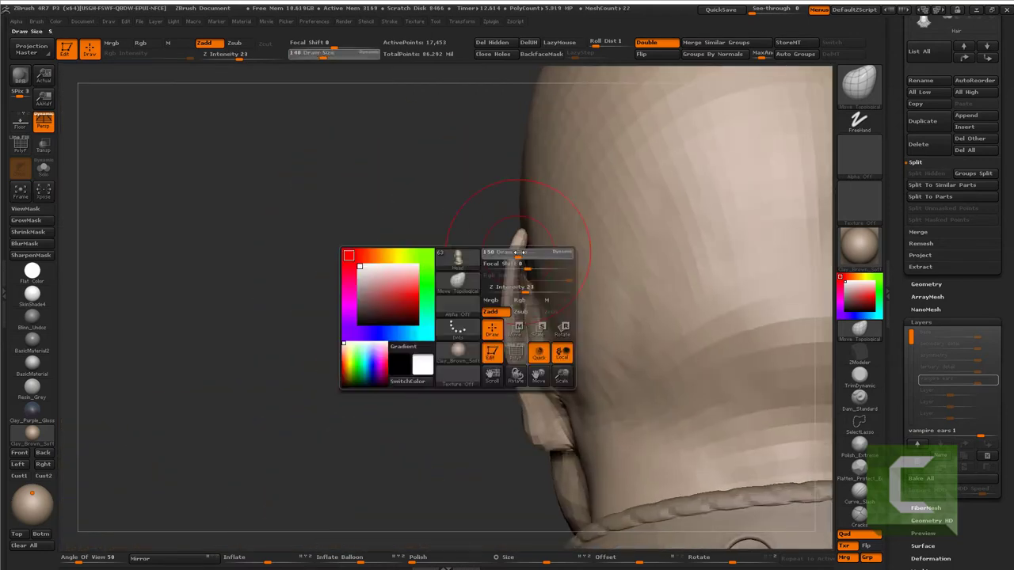
left_click_drag(518, 252, 493, 238)
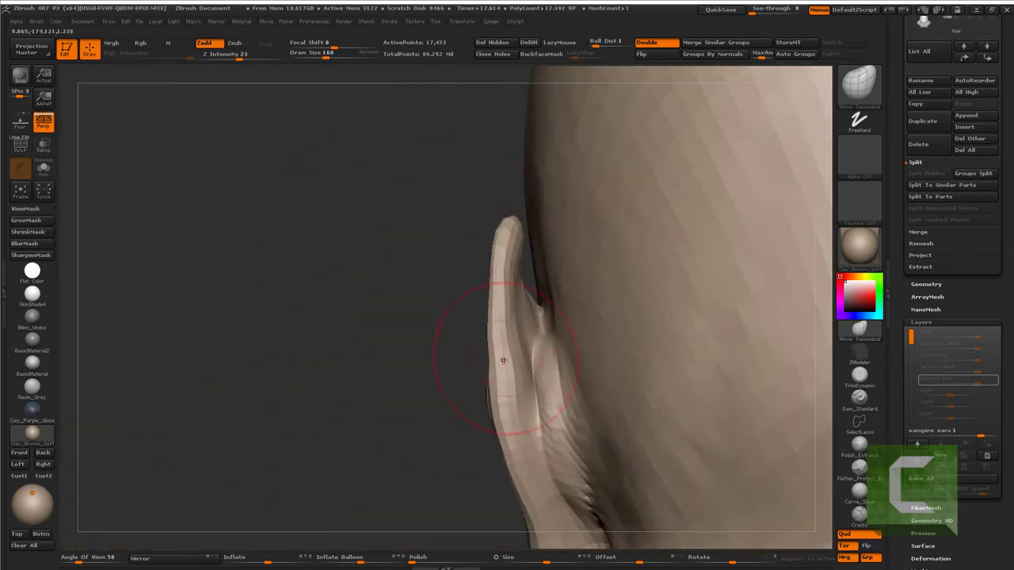
mouse_move(498, 362)
left_mouse_down()
mouse_move(487, 309)
mouse_move(502, 290)
mouse_move(536, 362)
mouse_move(495, 305)
left_mouse_up()
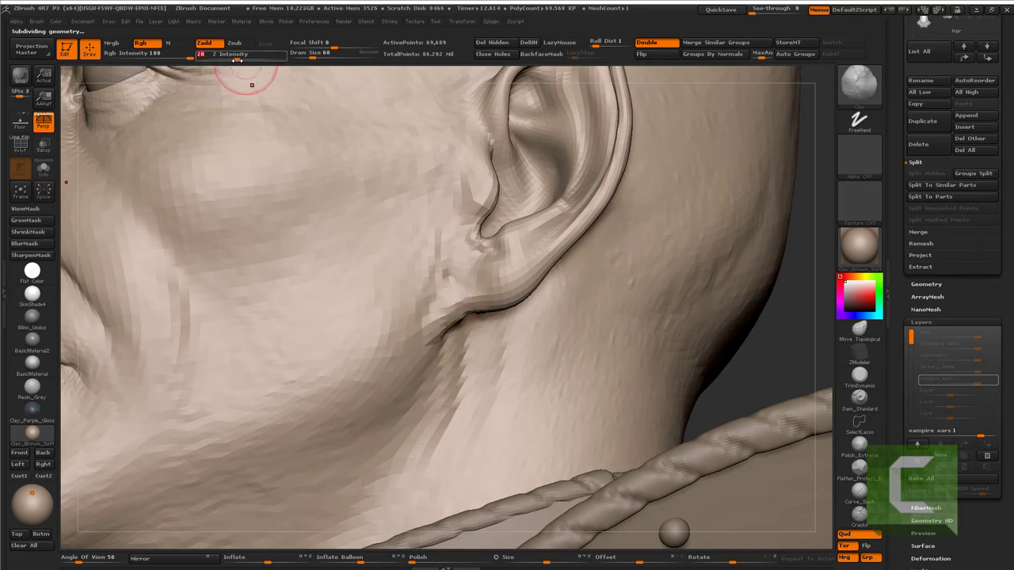
Turn off Rgb, lower Z Intensity to 20, and pick the Move Topological brush
left_click_drag(234, 57, 190, 57)
left_click(141, 43)
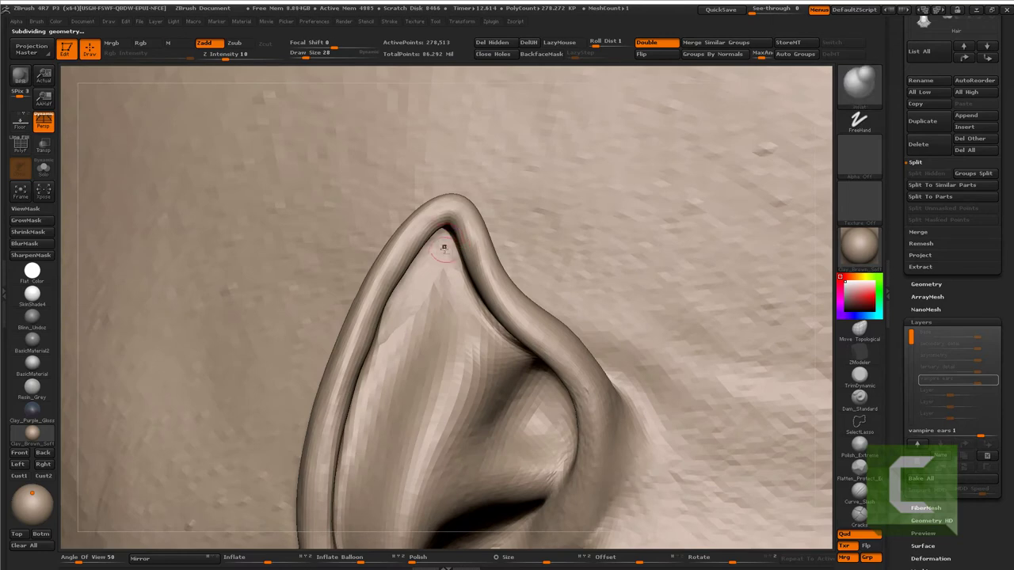
key("bracketright")
key("b")
key("m")
key("t")
key("bracketright")
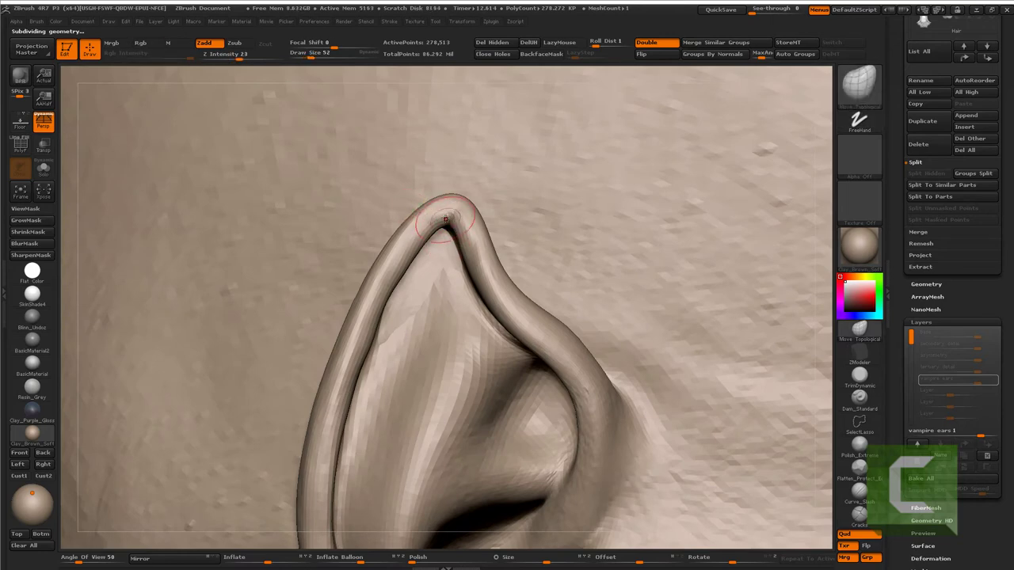
Smooth away the crease on the back of the ear at a lower subdivision
mouse_move(439, 224)
left_mouse_down()
mouse_move(412, 261)
mouse_move(430, 285)
left_mouse_up()
key("bracketright")
key("shift")
key("space")
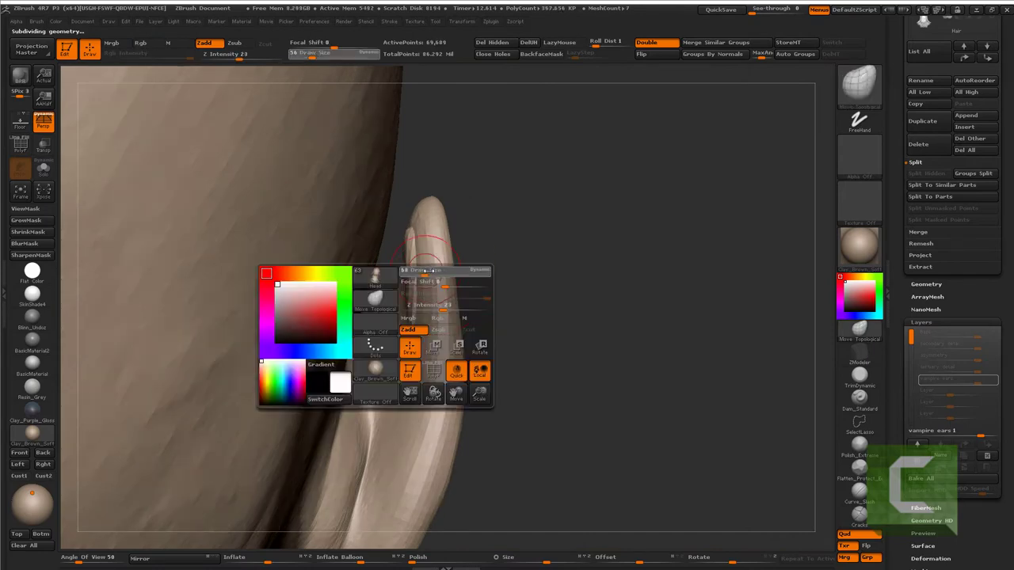
key("shift+d")
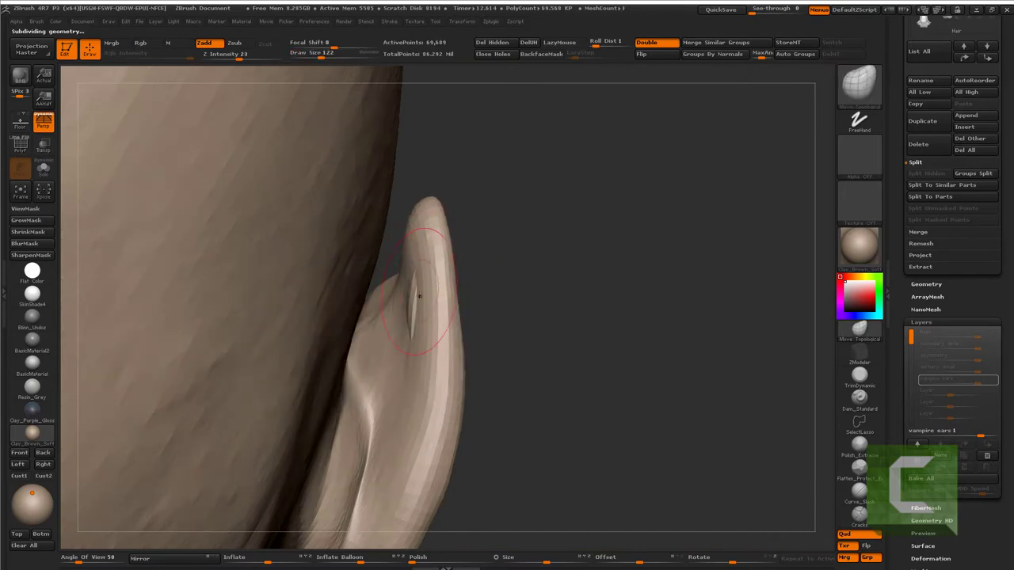
left_click_drag(420, 295, 390, 275, "shift")
mouse_move(507, 309)
left_mouse_down()
mouse_move(555, 301)
mouse_move(286, 301)
mouse_move(384, 293)
mouse_move(404, 269)
mouse_move(418, 275)
mouse_move(483, 207)
left_mouse_up()
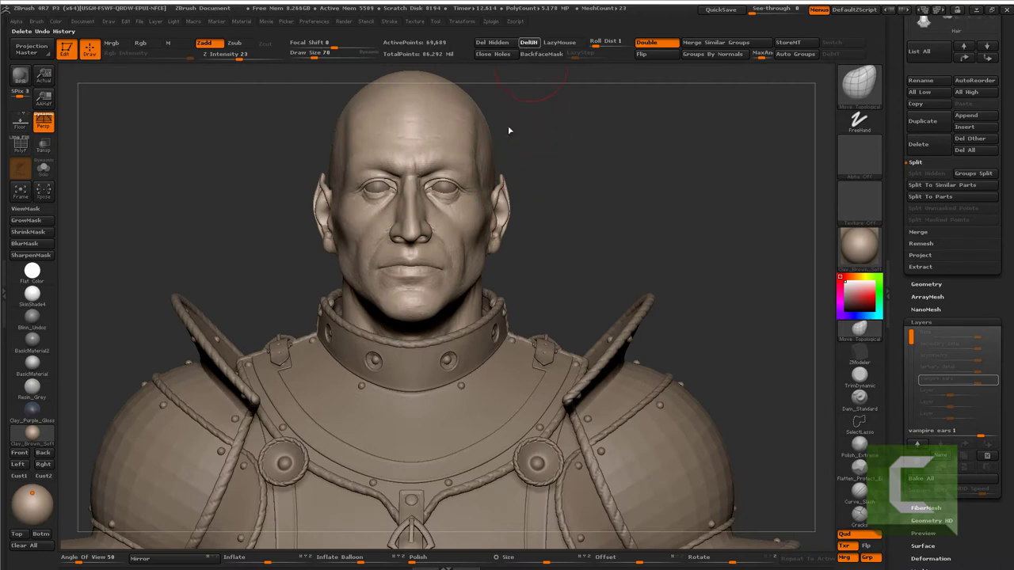
Add a new sculpt layer named 'vampire face 1'
mouse_move(509, 131)
left_mouse_down()
mouse_move(462, 284)
mouse_move(492, 309)
left_mouse_up()
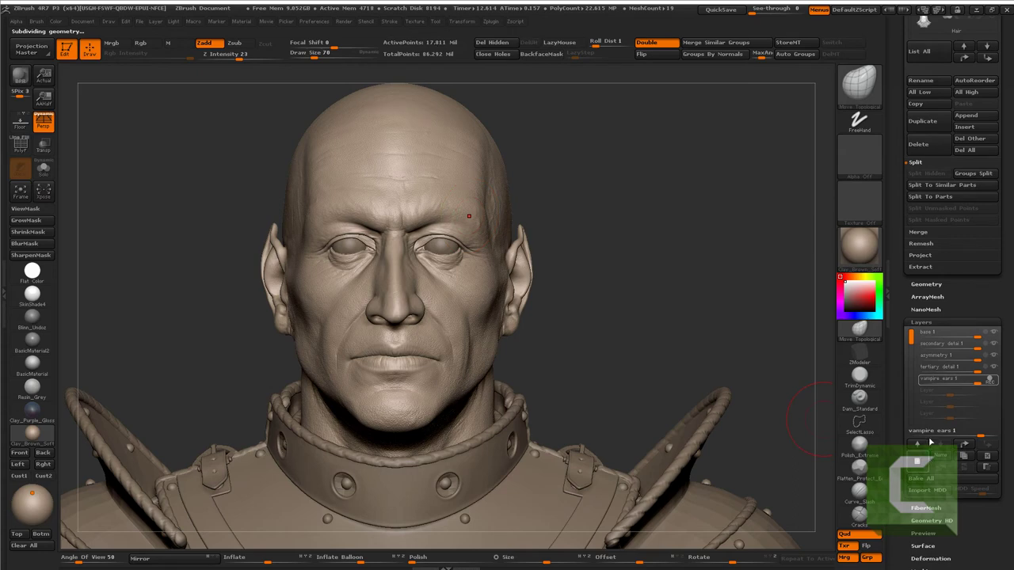
left_click(931, 442)
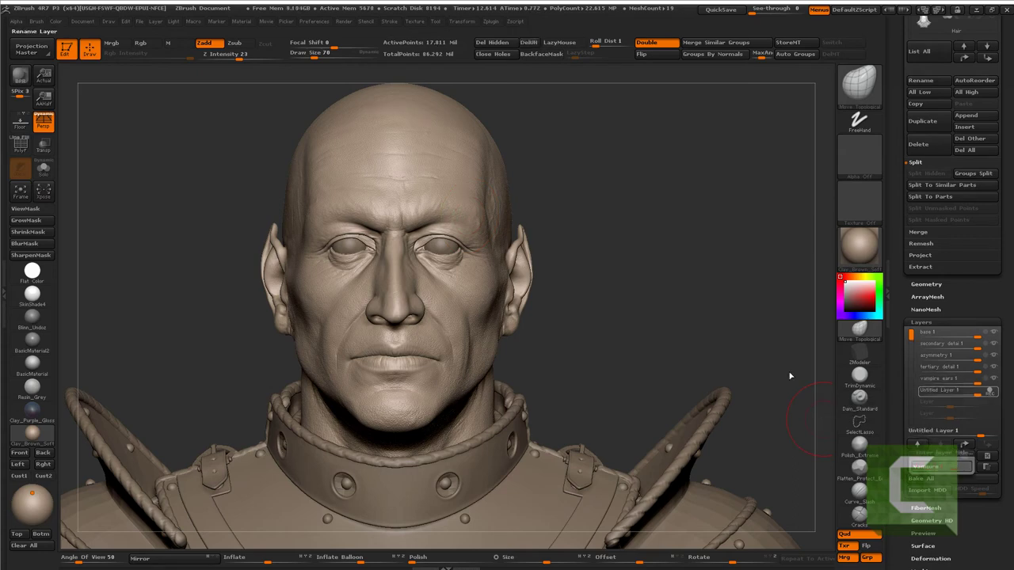
key("Return")
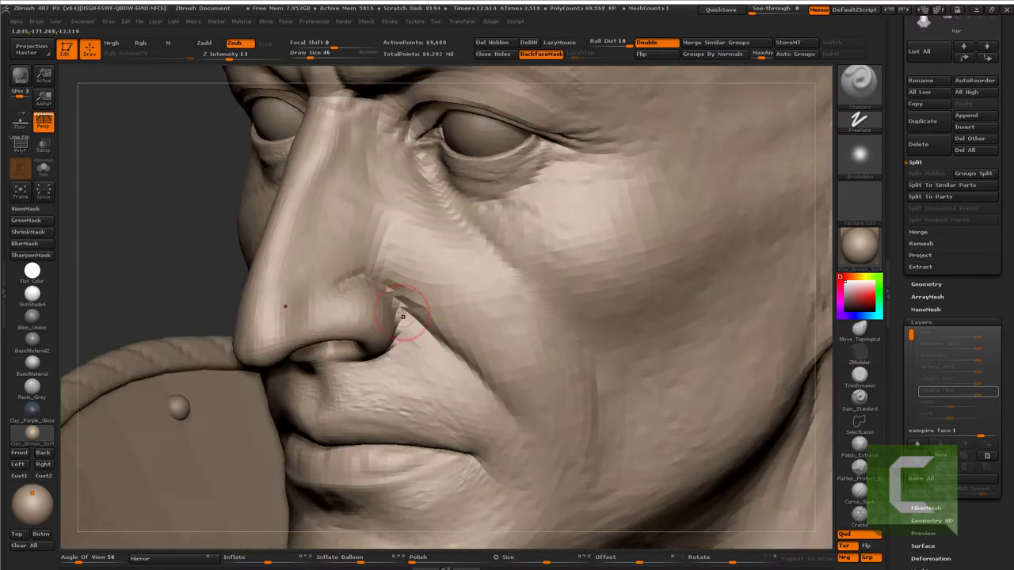
Smooth the crease beside the nostril and reshape the area under the inner eye corner
left_click_drag(402, 316, 353, 273, "shift")
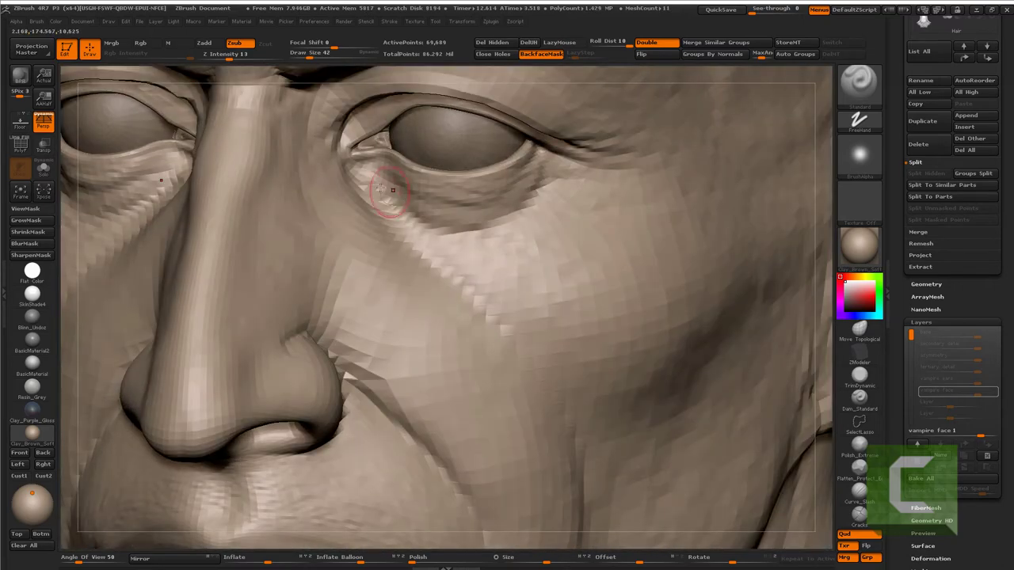
left_click_drag(390, 191, 456, 212)
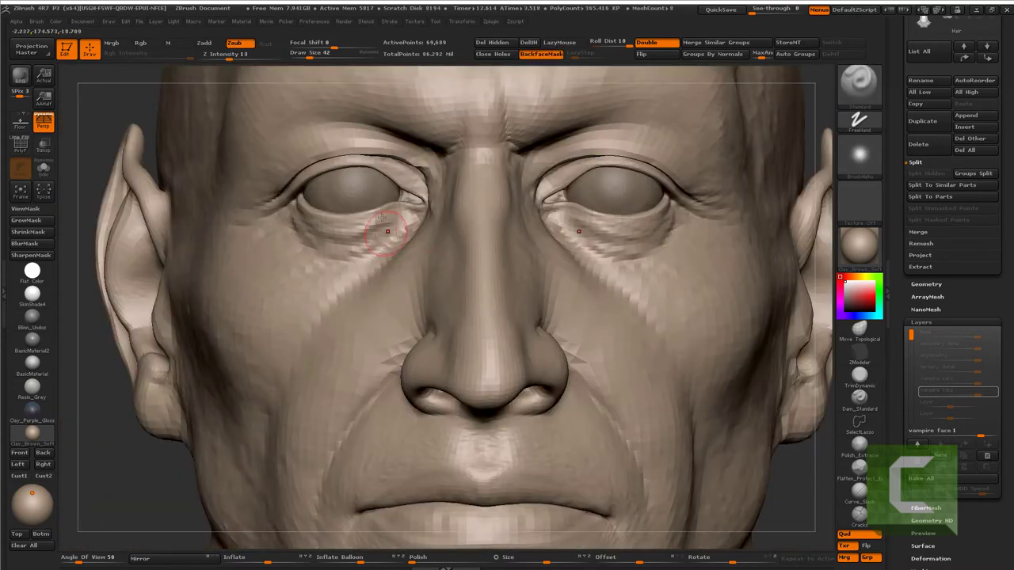
right_click_drag(388, 231, 382, 237, "alt")
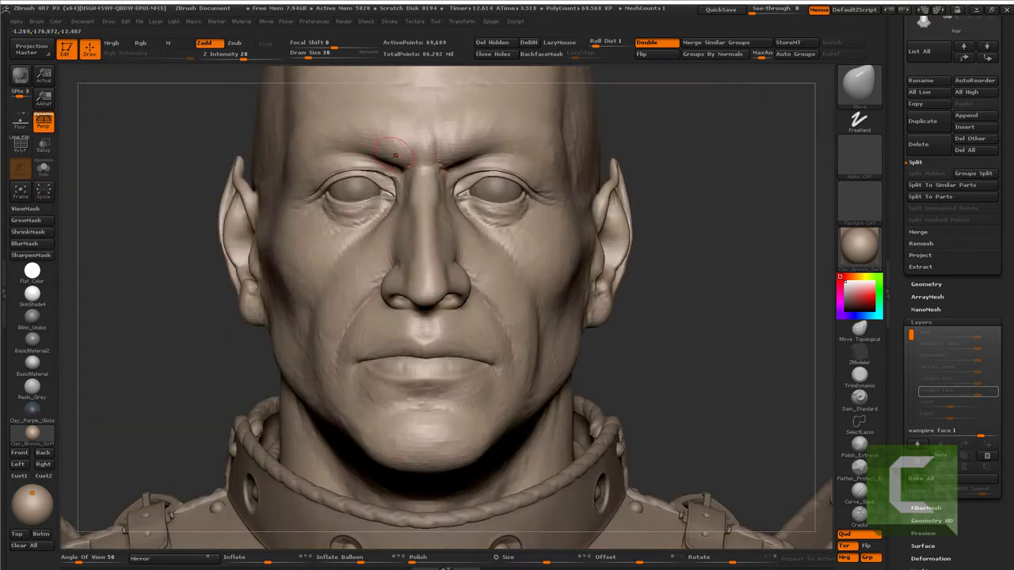
mouse_move(355, 201)
right_mouse_down("alt")
mouse_move(389, 159)
mouse_move(407, 238)
mouse_move(520, 215)
right_mouse_up("alt")
Use Move Topological and review the head in three-quarter and profile, then select Inflat
key("b")
key("m")
key("t")
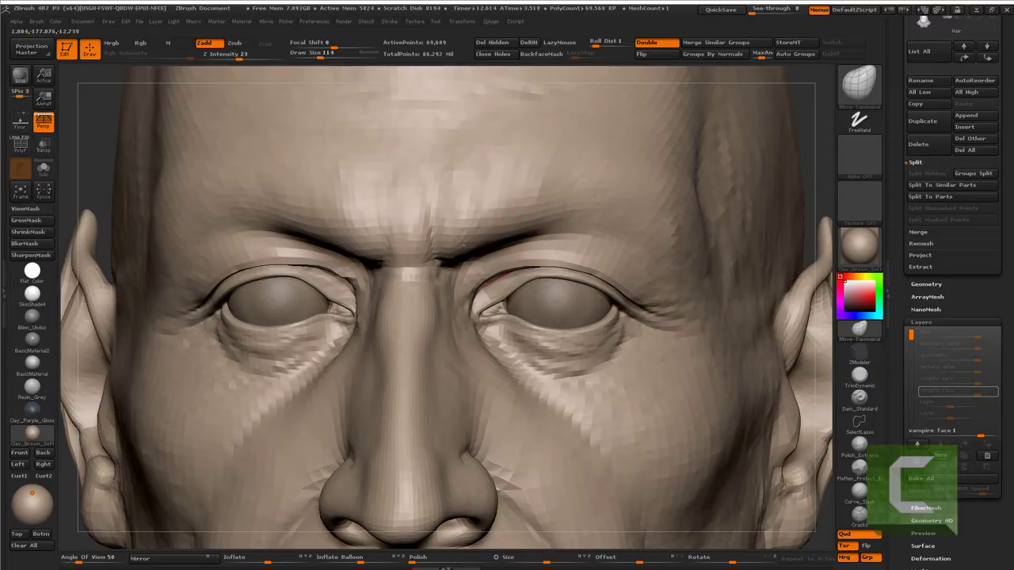
mouse_move(516, 211)
right_mouse_down("ctrl")
mouse_move(540, 206)
mouse_move(470, 236)
mouse_move(557, 224)
mouse_move(491, 238)
mouse_move(606, 321)
right_mouse_up("ctrl")
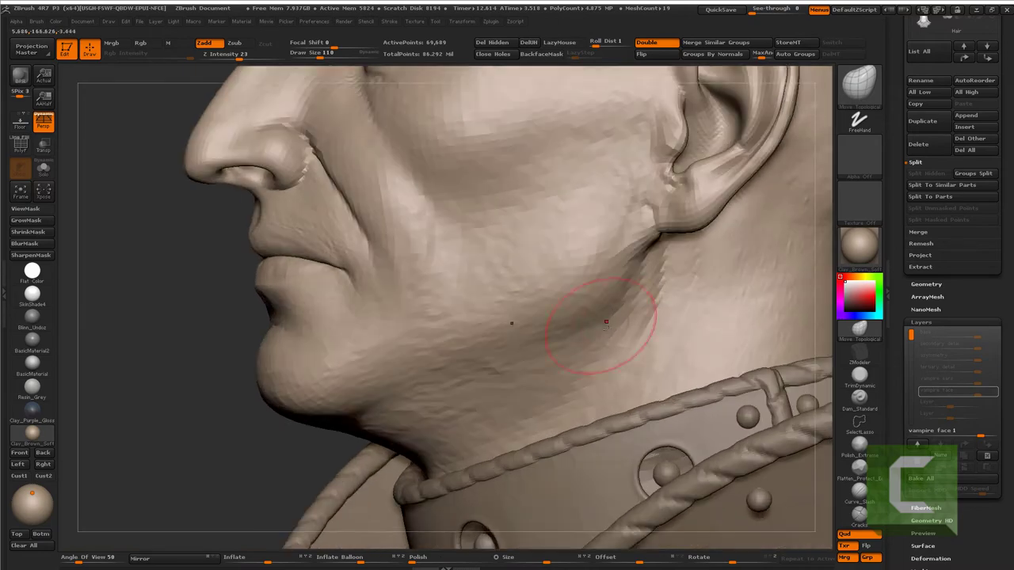
mouse_move(512, 341)
right_mouse_down()
mouse_move(430, 166)
mouse_move(431, 90)
mouse_move(461, 311)
mouse_move(464, 261)
mouse_move(473, 262)
right_mouse_up()
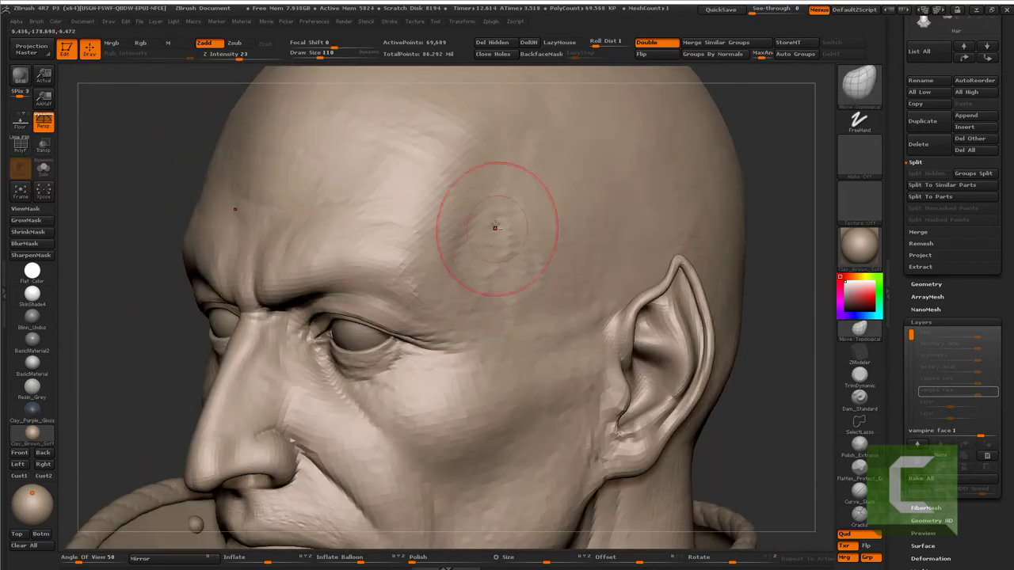
mouse_move(495, 228)
right_mouse_down()
mouse_move(464, 203)
mouse_move(570, 108)
mouse_move(486, 294)
mouse_move(508, 277)
right_mouse_up()
key("b")
key("i")
key("n")
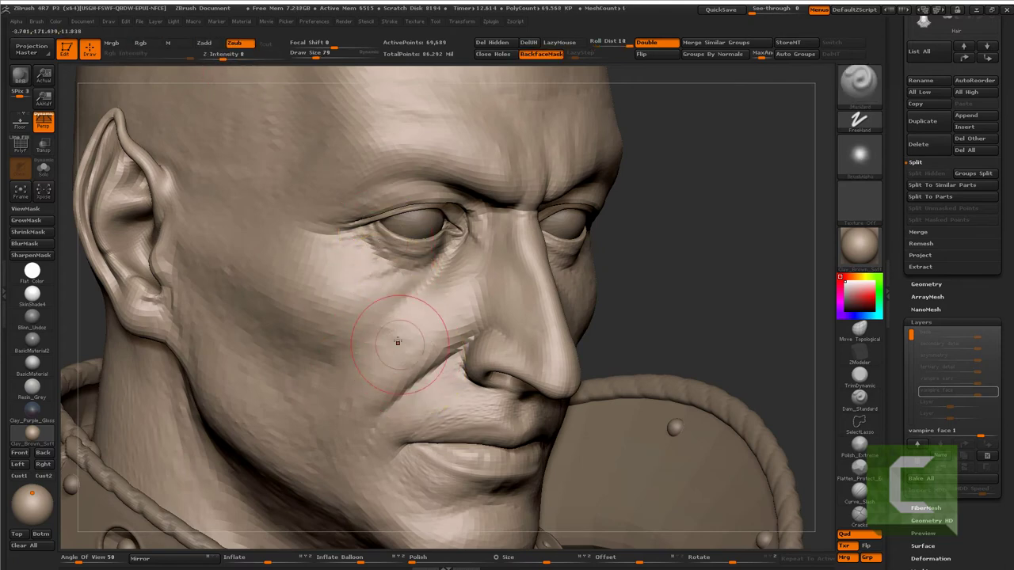
Carve the nasolabial fold into the cheek beside the nose with Standard on Zsub
mouse_move(324, 384)
right_mouse_down()
mouse_move(469, 291)
mouse_move(535, 285)
right_mouse_up()
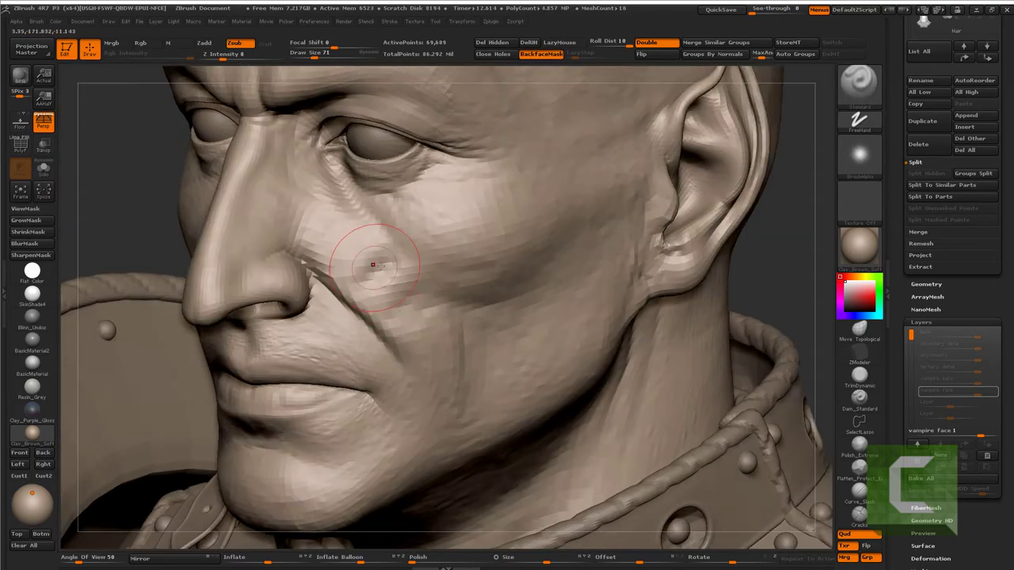
left_click_drag(372, 265, 333, 238)
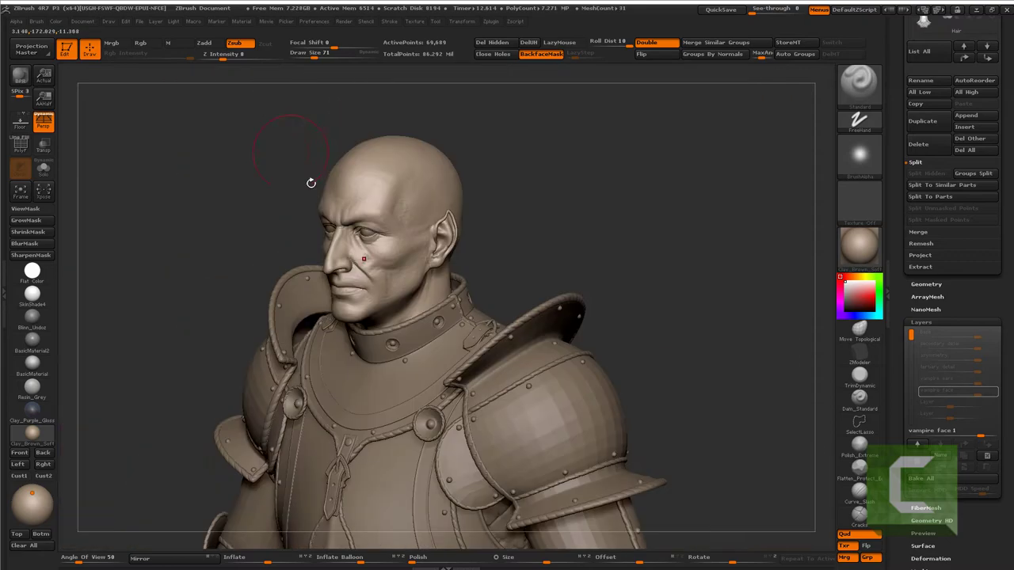
left_click_drag(310, 179, 499, 233)
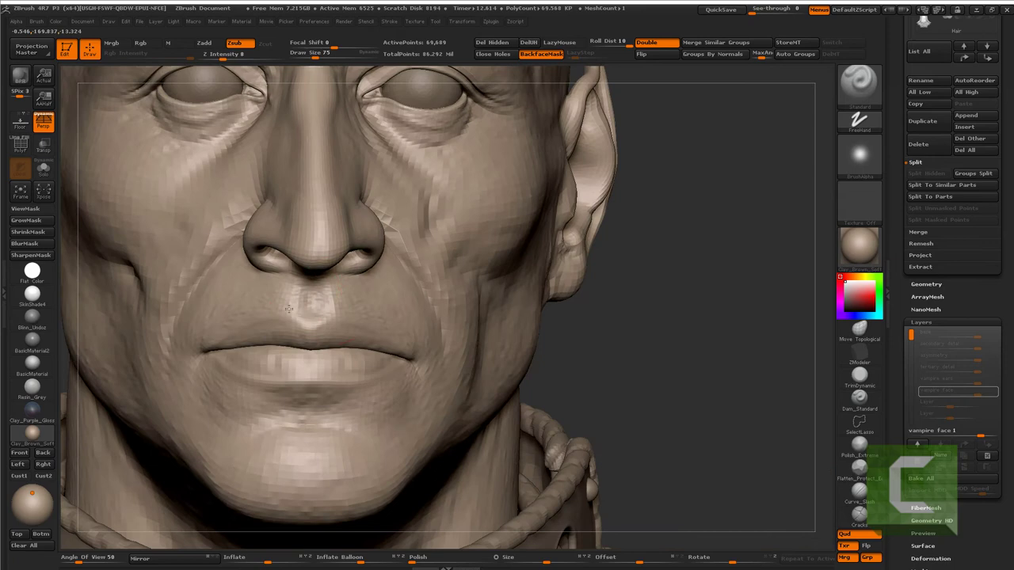
left_click_drag(329, 285, 345, 360, "alt")
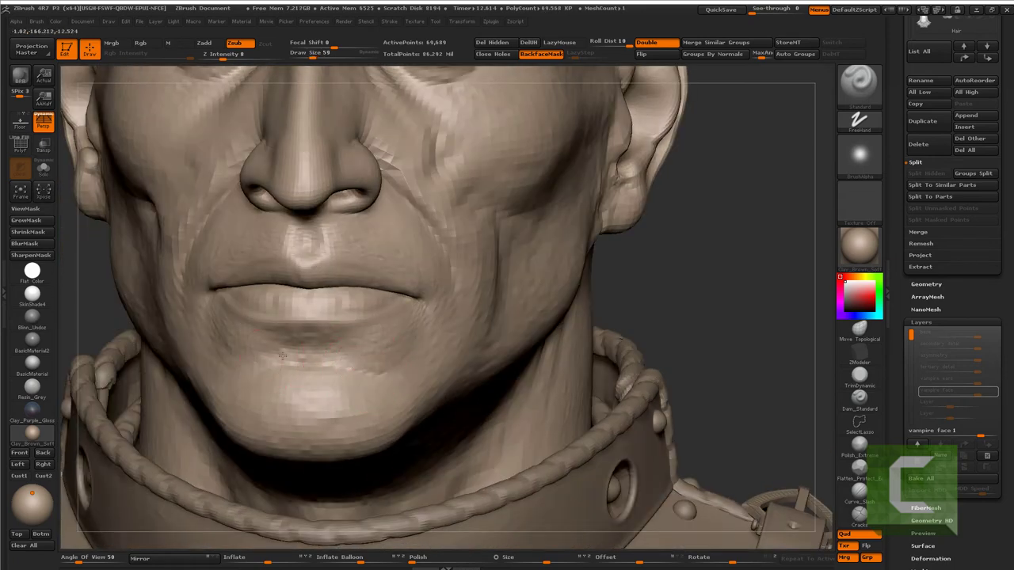
Refine the cheek down toward the jaw with a slightly larger Inflat brush
key("b")
key("i")
key("n")
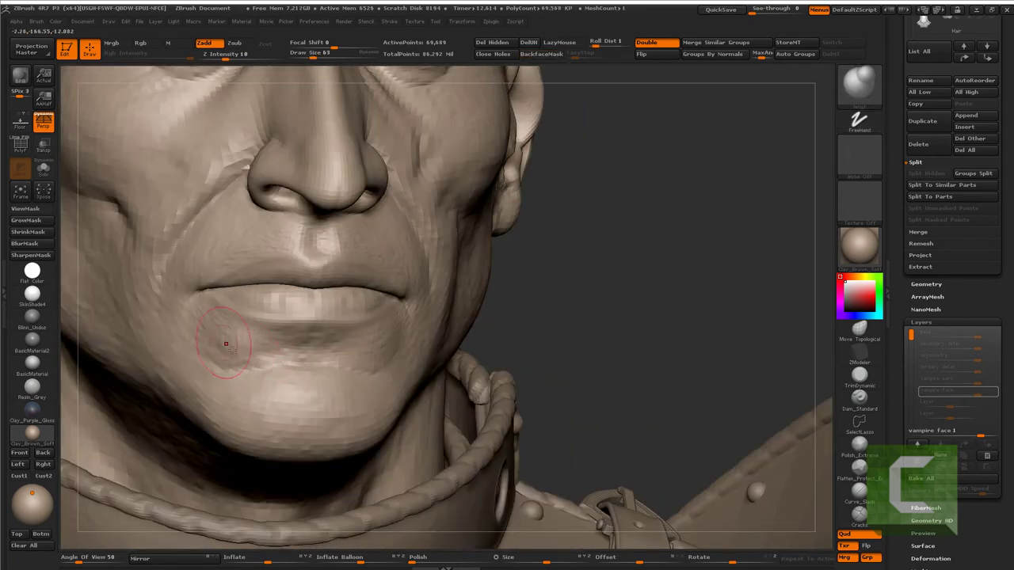
mouse_move(227, 333)
left_mouse_down()
mouse_move(370, 361)
mouse_move(234, 346)
mouse_move(440, 308)
mouse_move(417, 329)
left_mouse_up()
key("f")
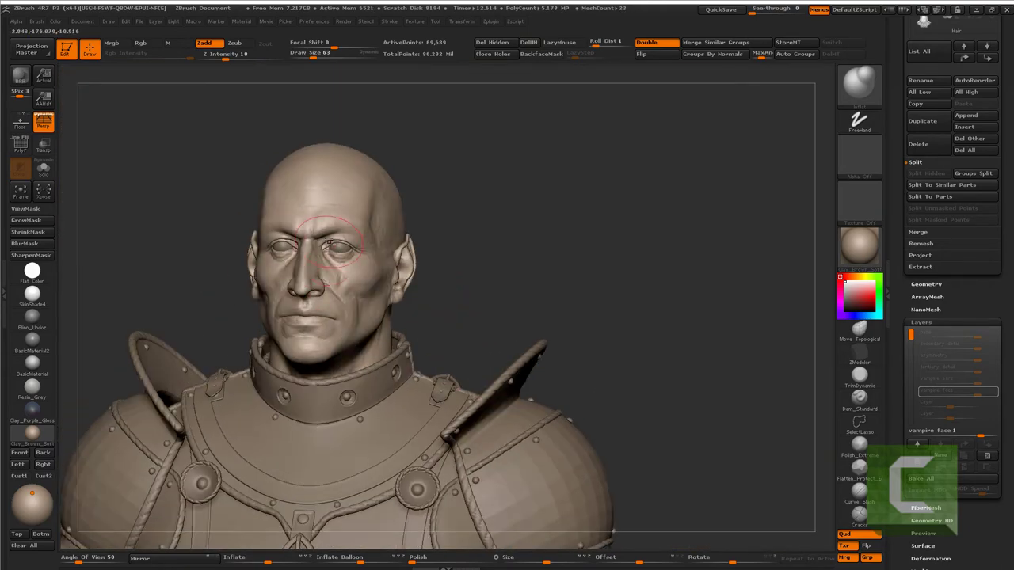
mouse_move(330, 245)
left_mouse_down()
mouse_move(388, 238)
mouse_move(398, 336)
left_mouse_up()
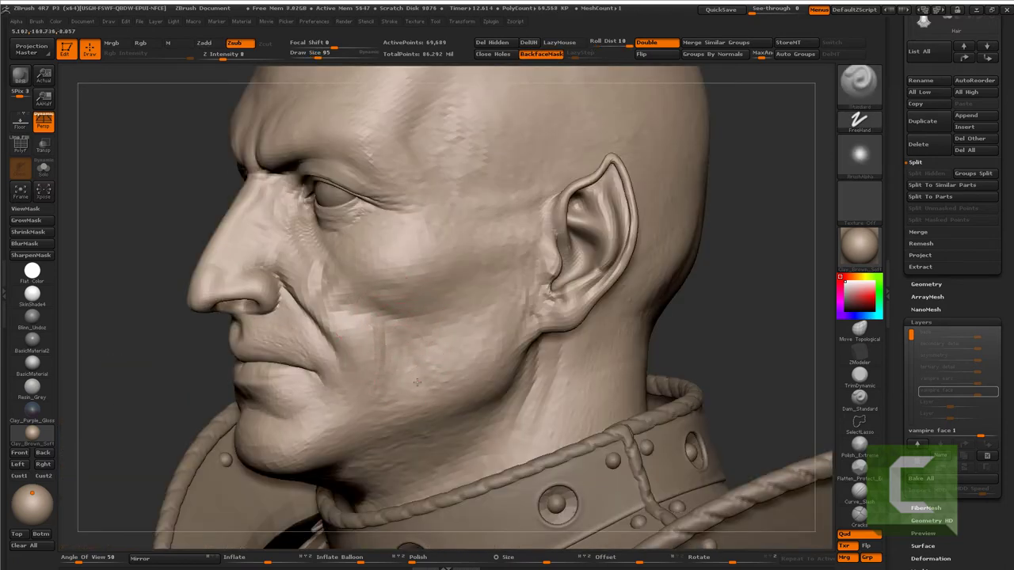
key("bracketright")
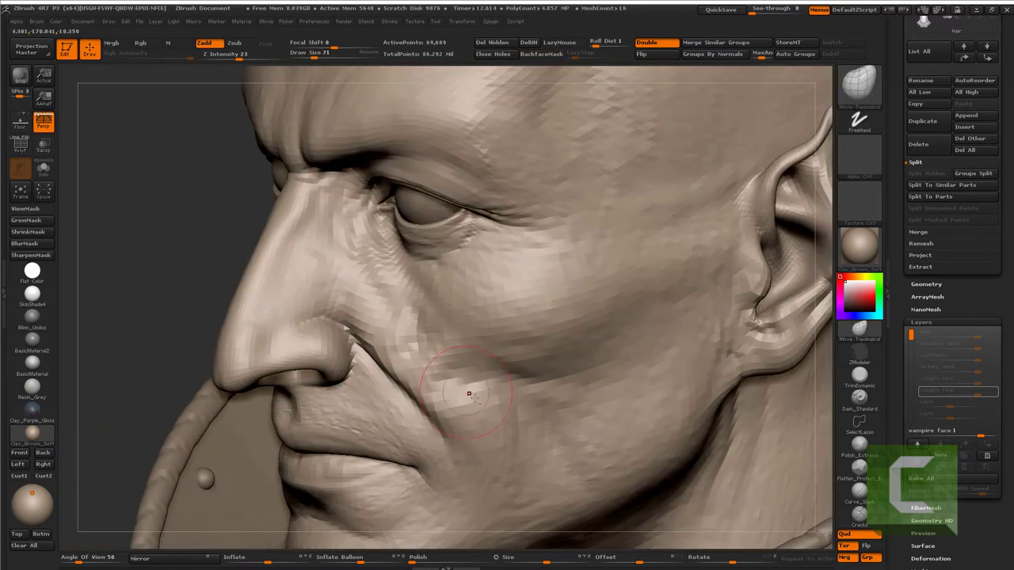
left_click_drag(469, 394, 503, 445)
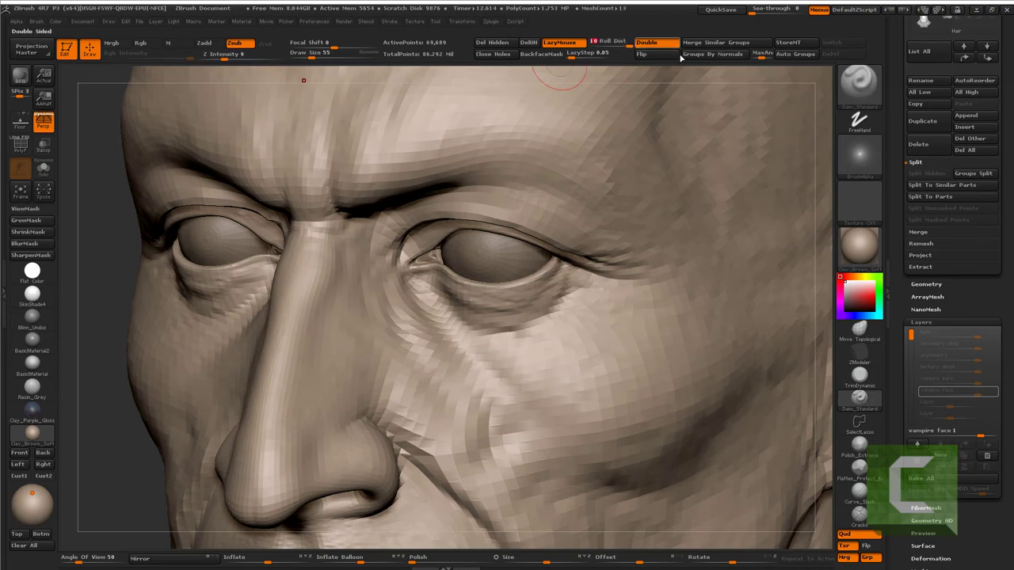
Enable BackfaceMask and frame a three-quarter view of both eyes
left_click(540, 55)
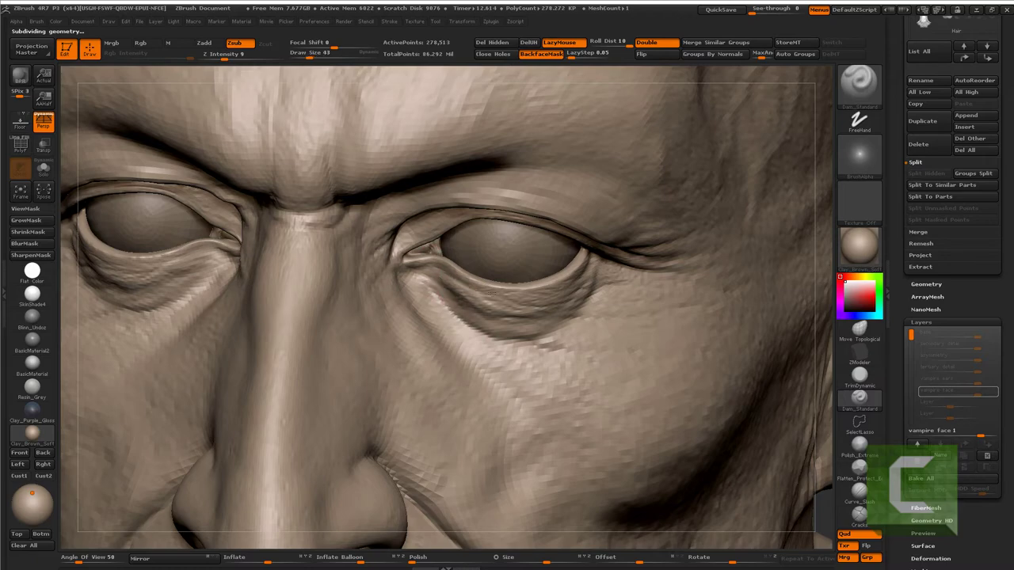
mouse_move(488, 296)
left_mouse_down()
mouse_move(547, 317)
mouse_move(602, 317)
mouse_move(569, 302)
left_mouse_up()
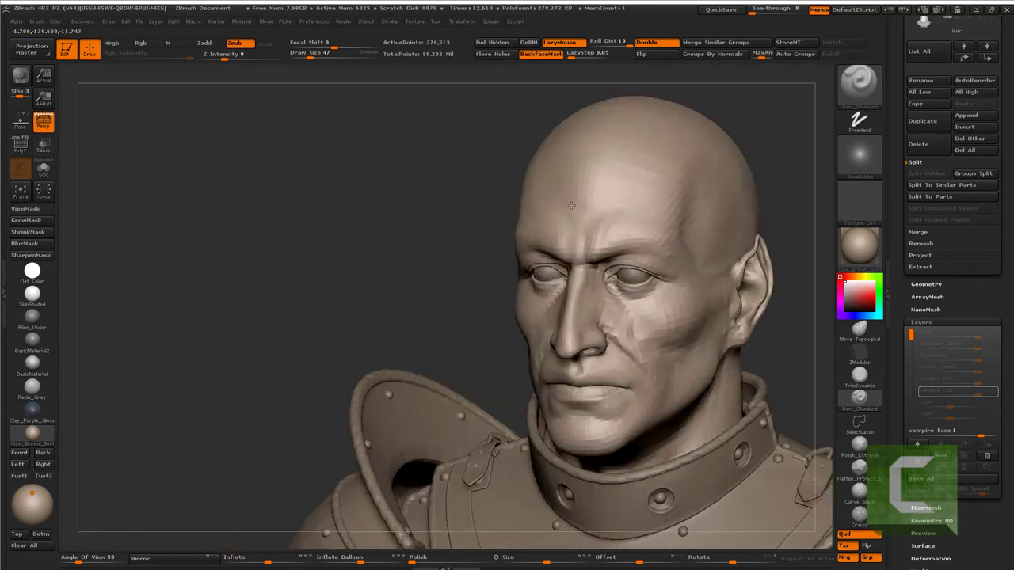
left_click_drag(571, 205, 630, 329)
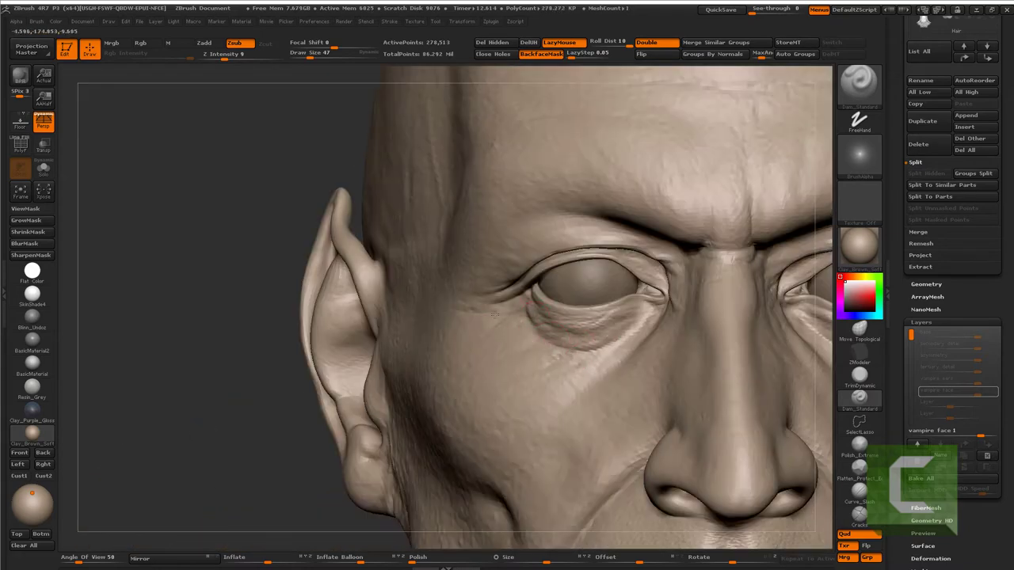
mouse_move(475, 304)
left_mouse_down()
mouse_move(507, 349)
mouse_move(513, 382)
mouse_move(554, 312)
left_mouse_up()
key("f")
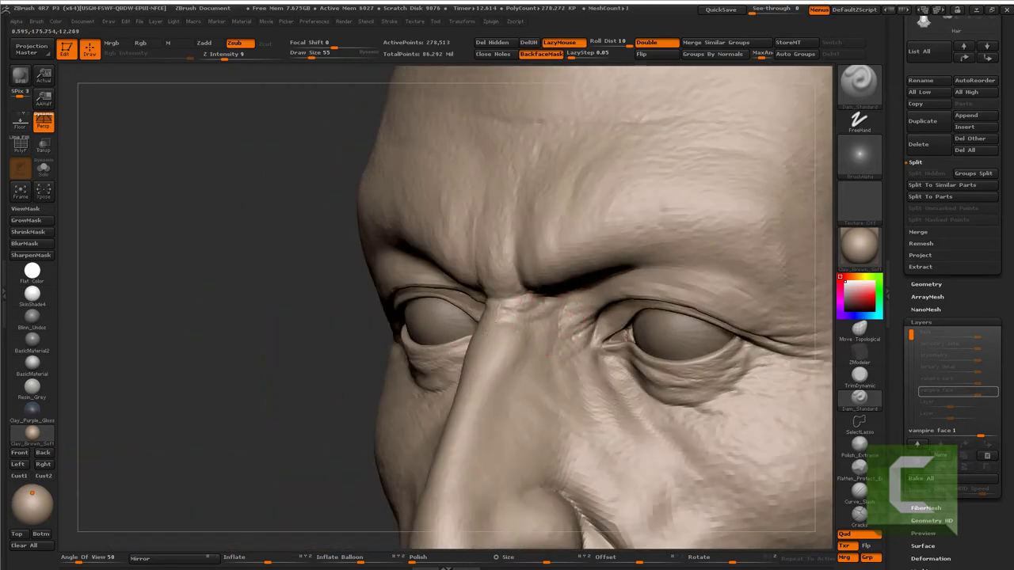
mouse_move(456, 317)
left_mouse_down()
mouse_move(435, 332)
mouse_move(483, 334)
left_mouse_up()
Deepen the frown creases between the brows with Dam_Standard
key("b")
key("s")
key("t")
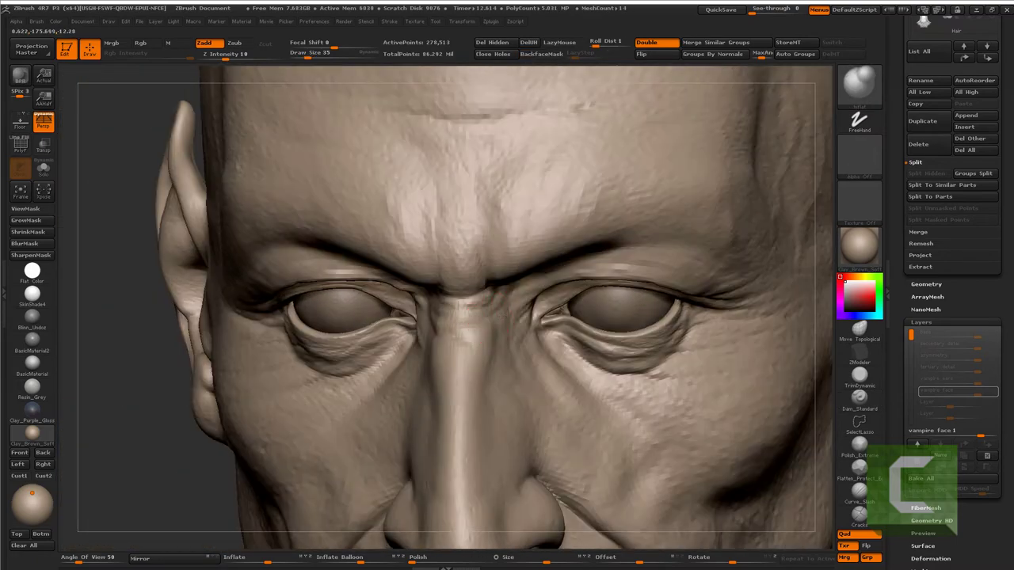
left_click_drag(462, 256, 491, 319, "alt")
key("b")
key("d")
key("s")
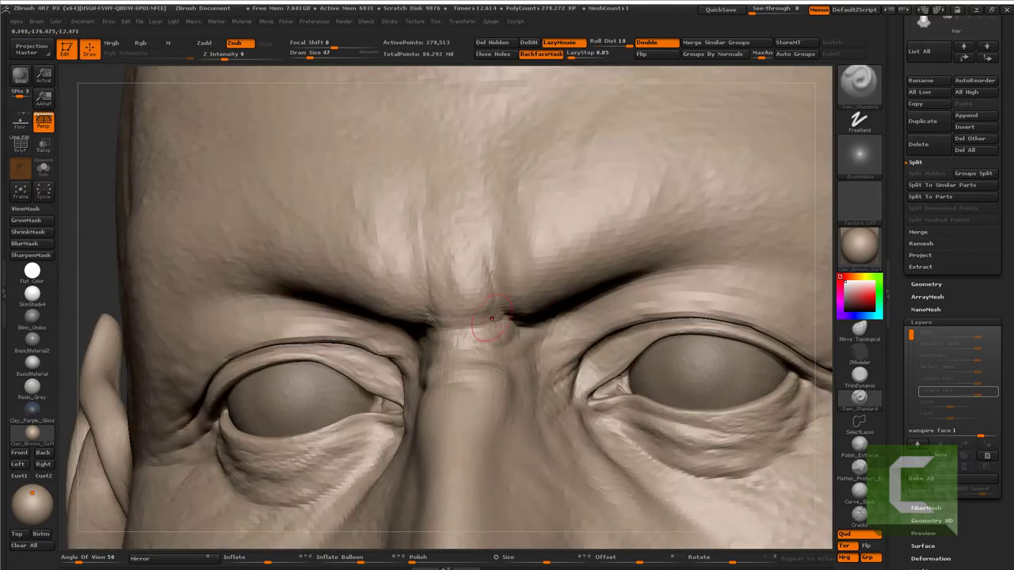
mouse_move(473, 202)
left_mouse_down()
mouse_move(400, 266)
mouse_move(502, 317)
left_mouse_up()
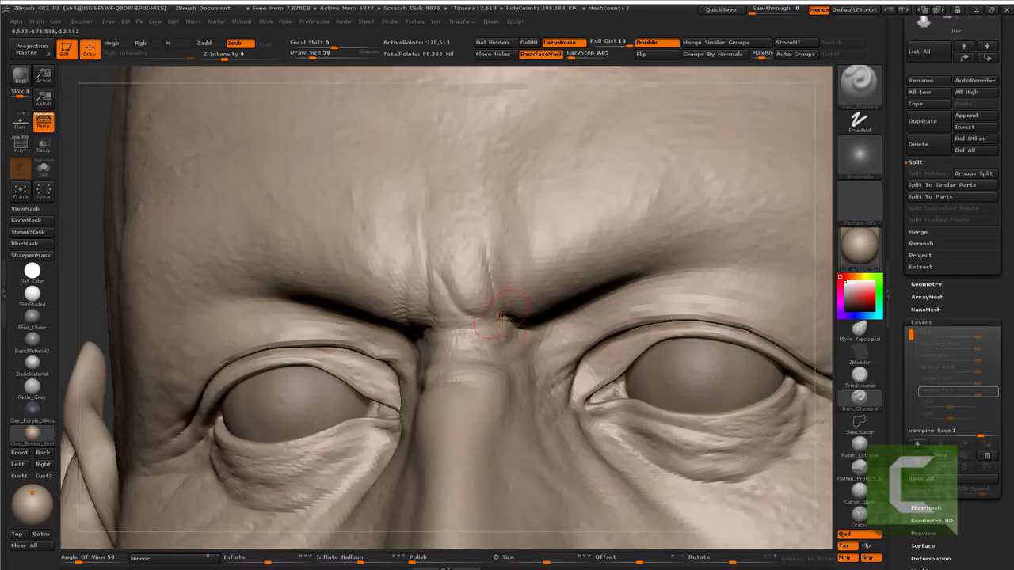
Zoom in on the forehead and start carving its wrinkles with Dam_Standard
key("b")
key("s")
key("t")
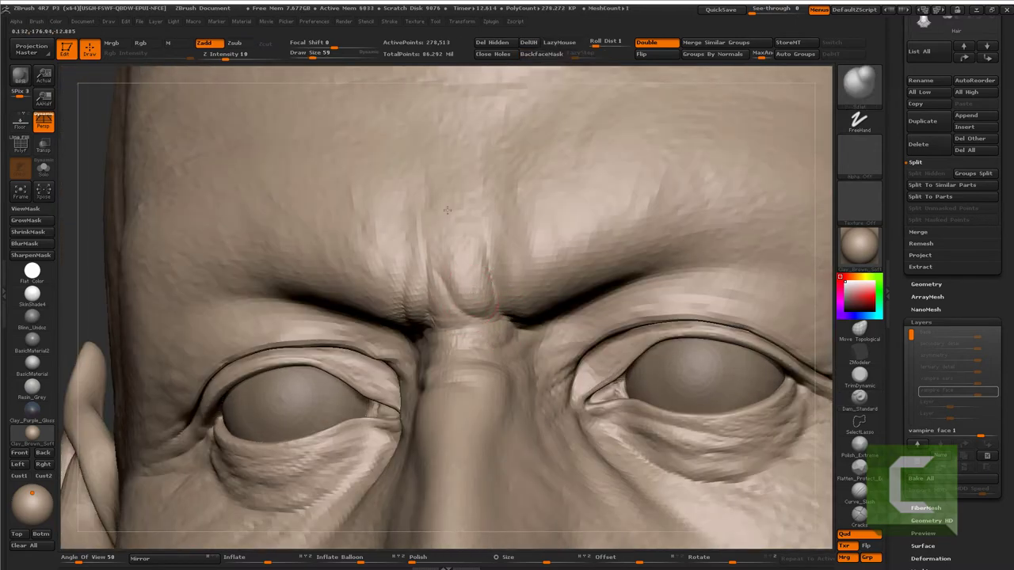
key("f")
left_click_drag(602, 198, 624, 196)
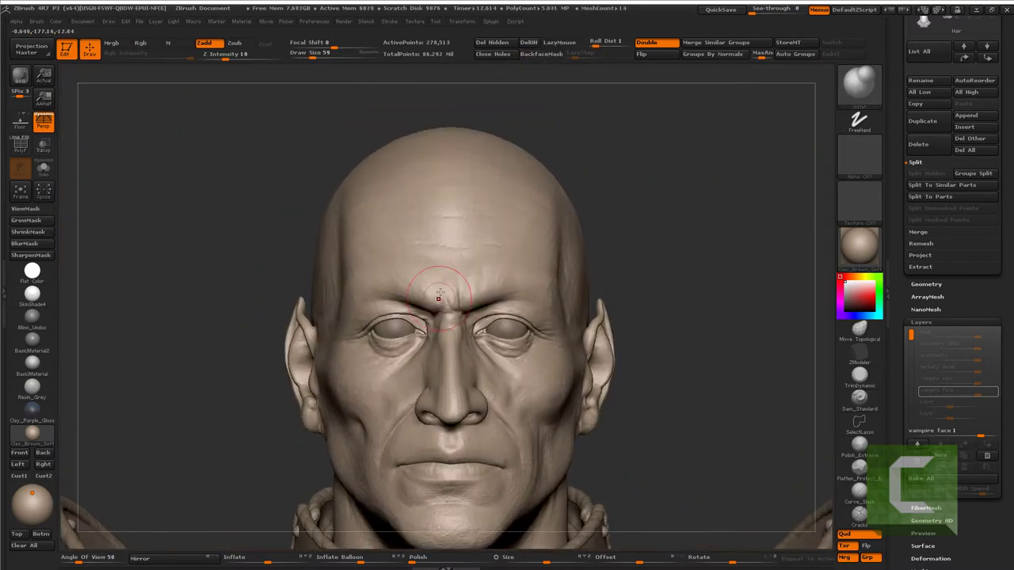
left_click_drag(471, 237, 489, 124)
key("b")
key("d")
key("s")
left_click_drag(452, 166, 448, 273, "alt")
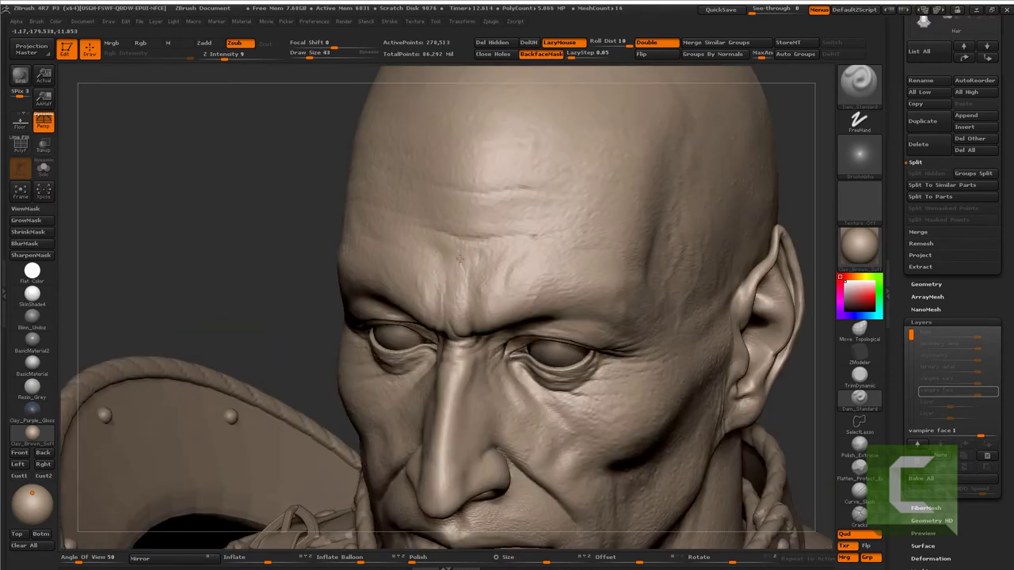
Refine the forehead wrinkles with a finer brush, checking both sides of the brow
key("bracketleft")
key("bracketleft")
key("bracketleft")
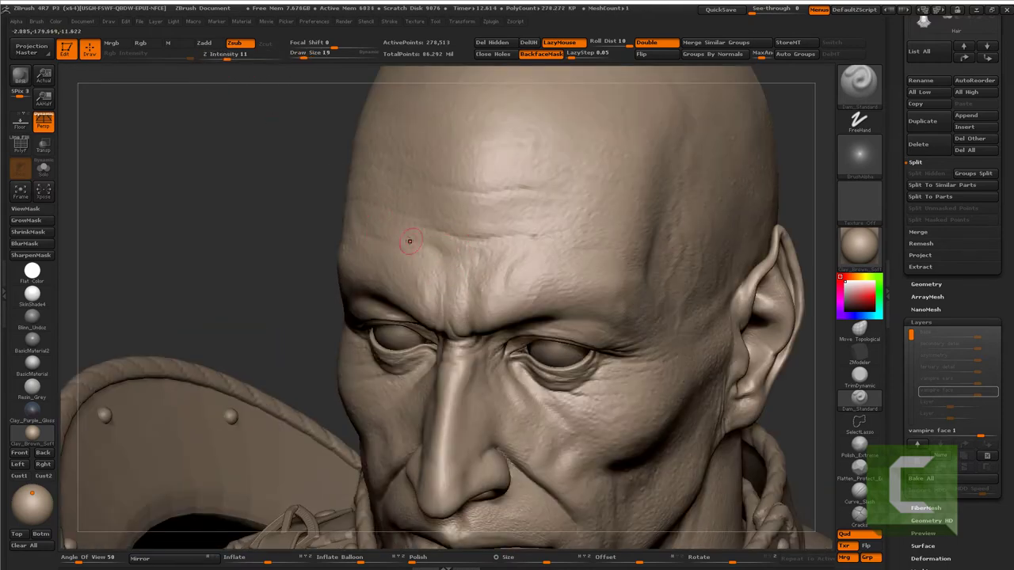
key("bracketright")
left_click_drag(538, 245, 433, 280)
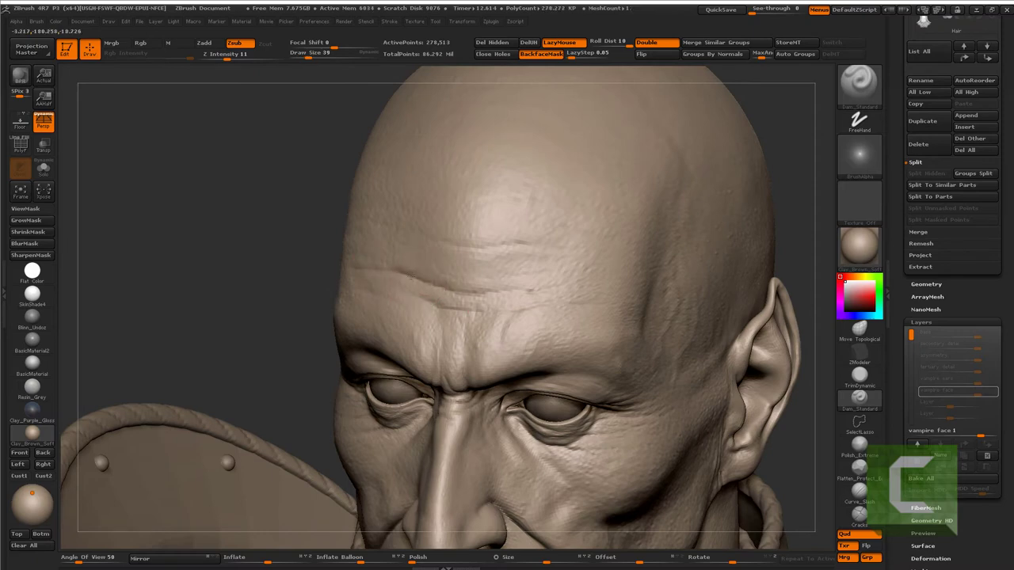
left_click_drag(589, 284, 554, 269)
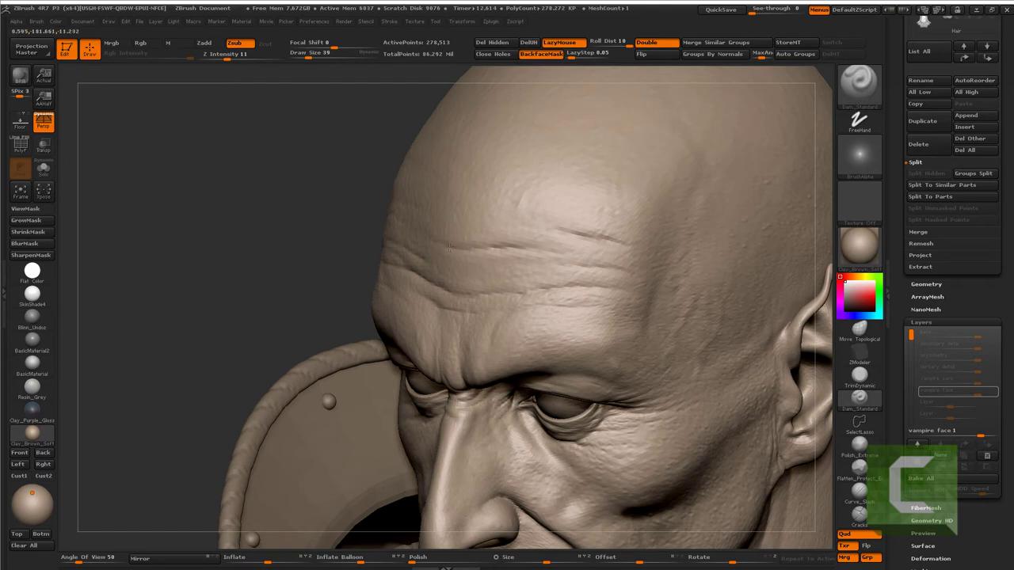
left_click_drag(645, 261, 436, 242)
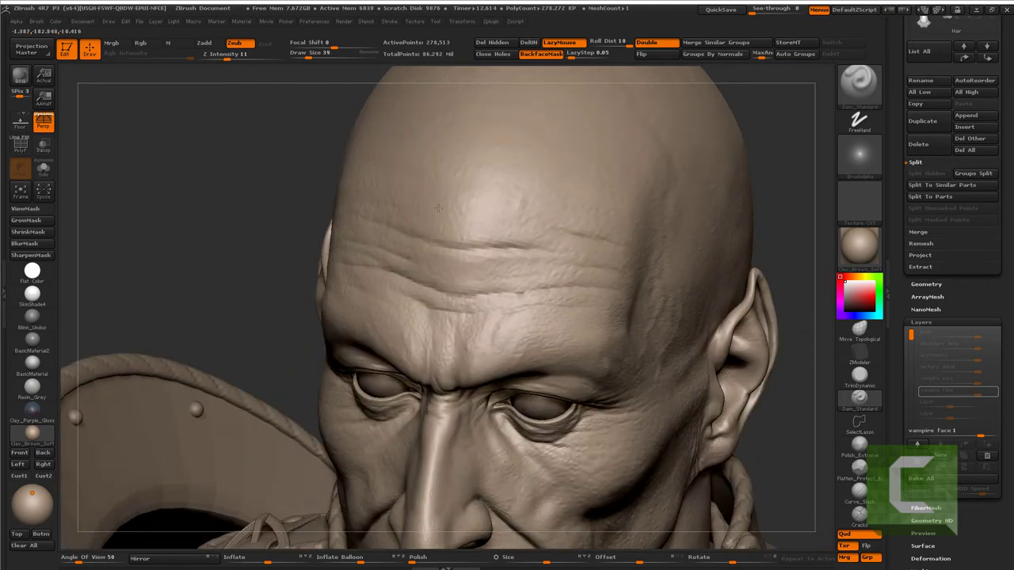
Shift-smooth both lip corners, orbiting around the mouth
key("f")
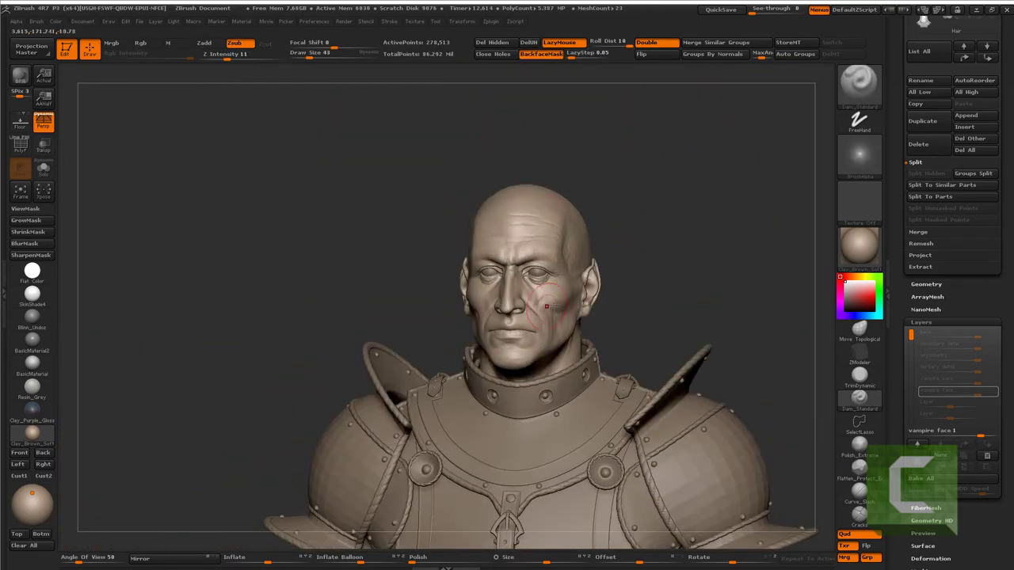
left_click_drag(508, 333, 467, 333)
scroll(466, 333, "up", 3)
scroll(492, 348, "up", 3)
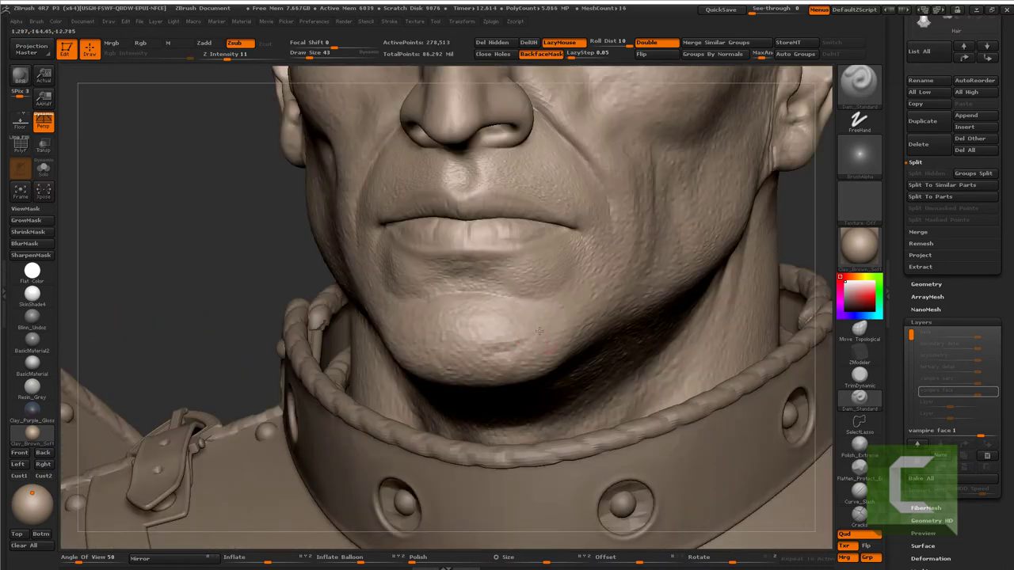
left_click_drag(539, 331, 547, 275)
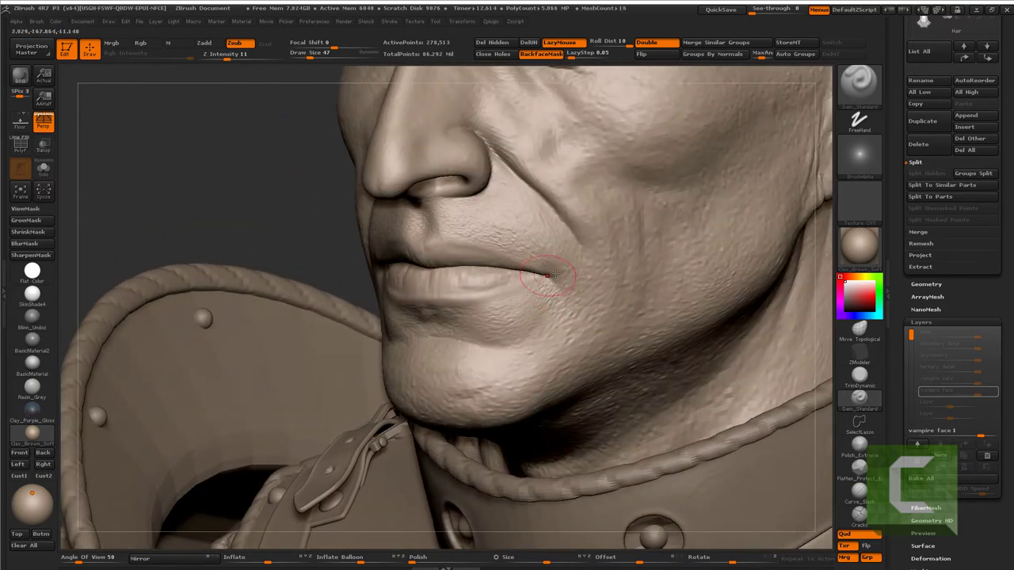
scroll(551, 278, "up", 3)
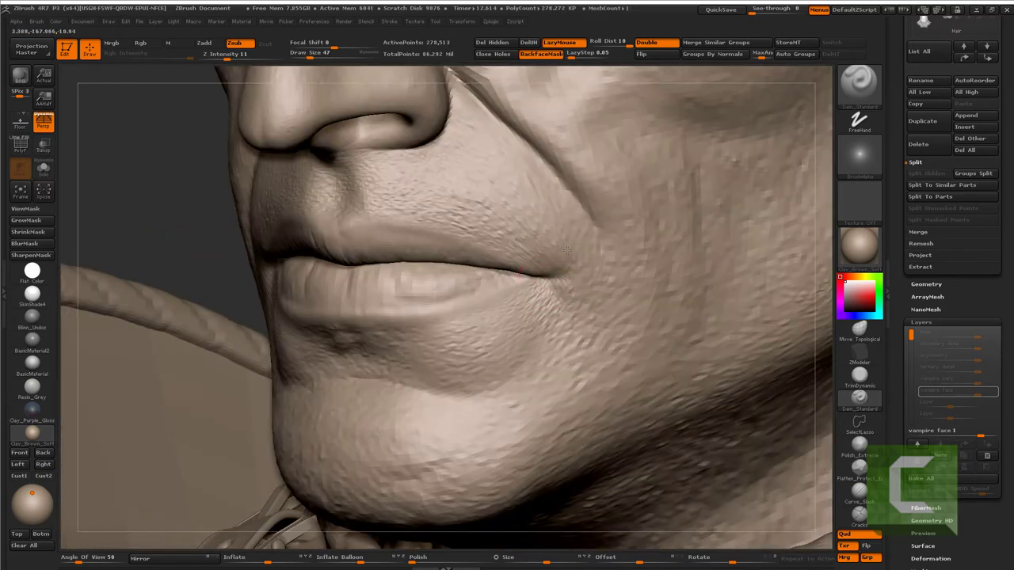
right_click_drag(567, 251, 262, 285)
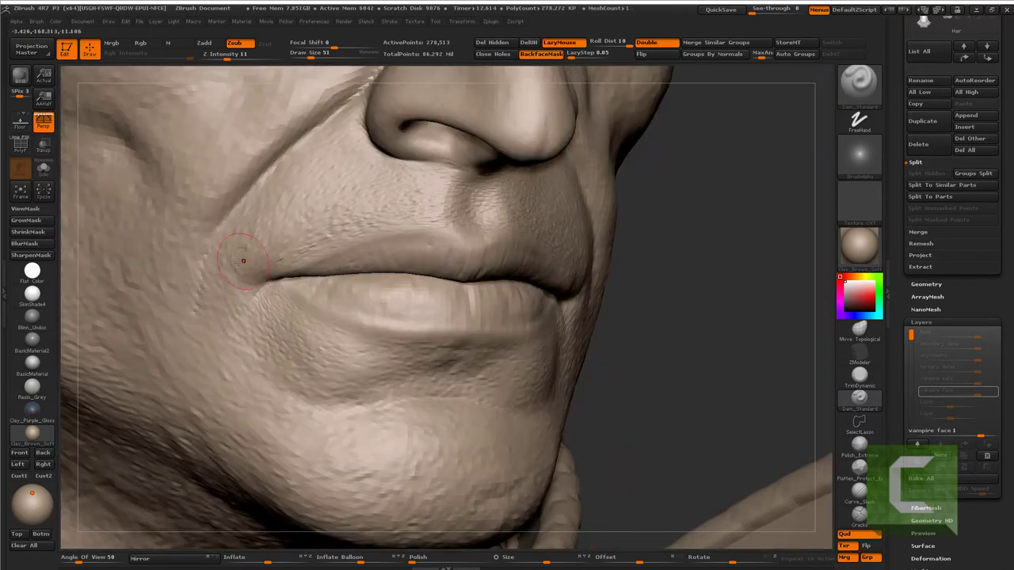
key("shift")
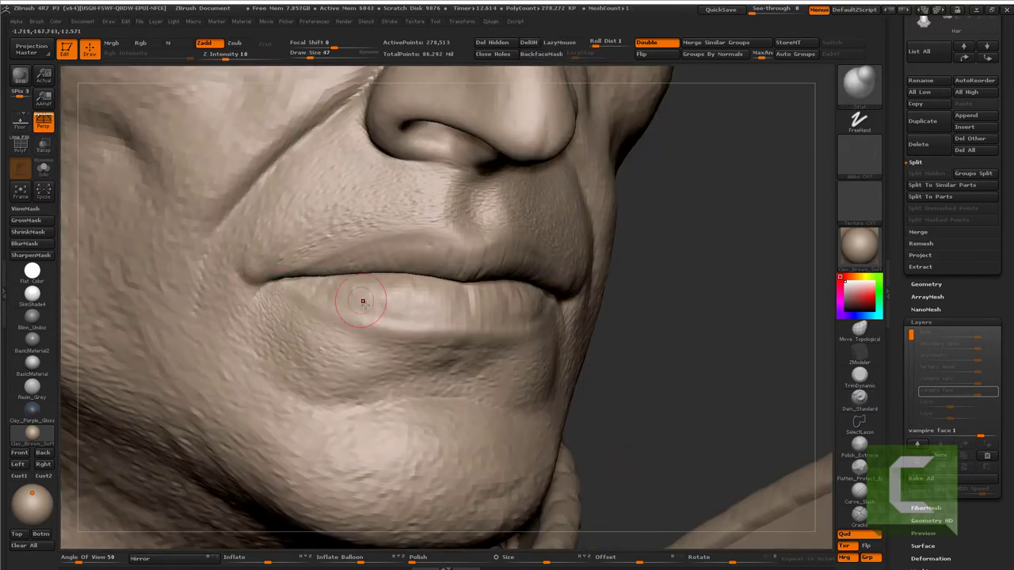
right_click_drag(362, 302, 629, 281)
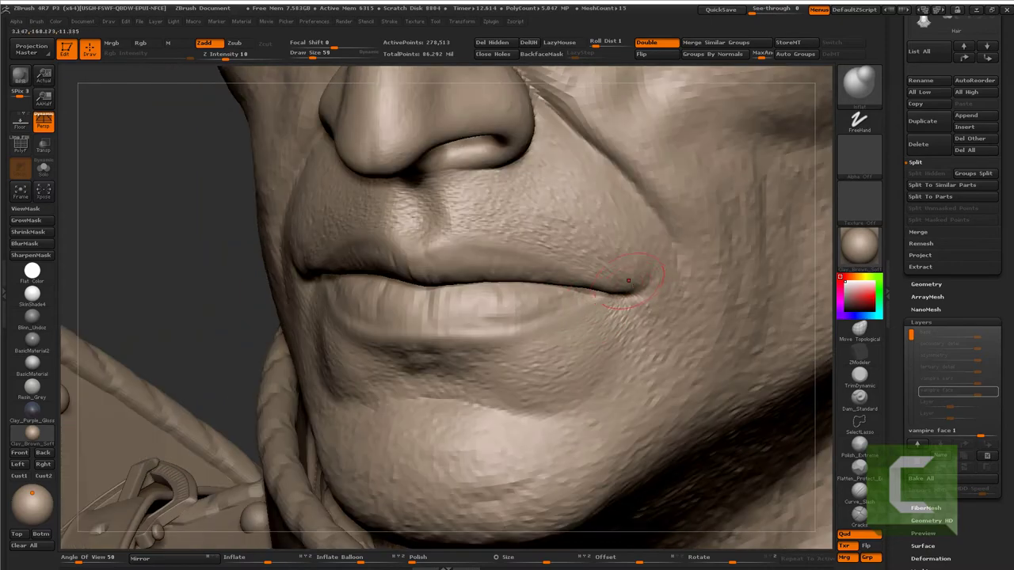
Frame the bust from the front and Solo the Head subtool
key("f")
mouse_move(481, 203)
right_mouse_down()
mouse_move(451, 159)
mouse_move(458, 250)
right_mouse_up()
right_click_drag(382, 279, 444, 238, "alt")
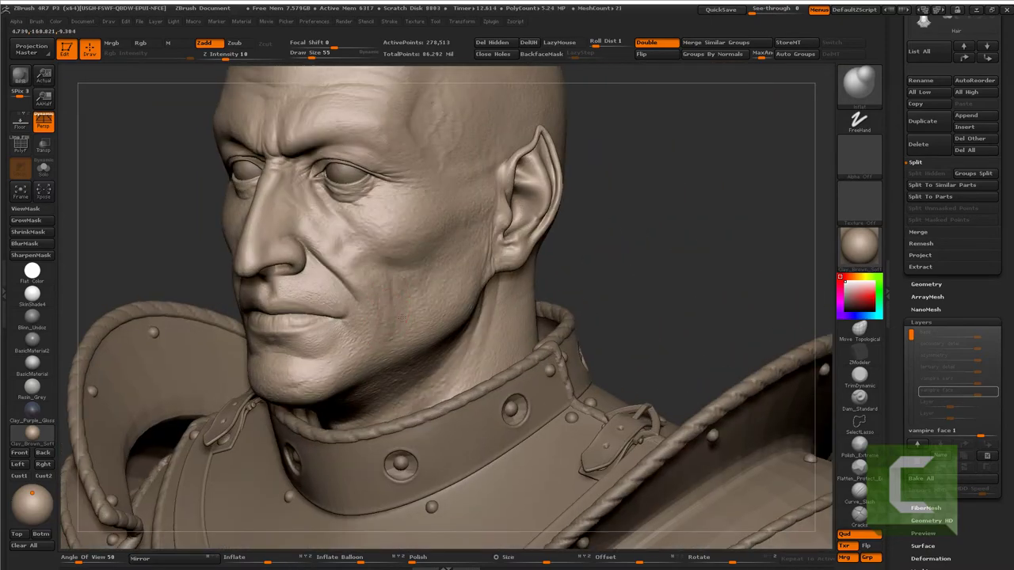
key("f")
mouse_move(604, 327)
right_mouse_down()
mouse_move(600, 378)
mouse_move(561, 393)
right_mouse_up()
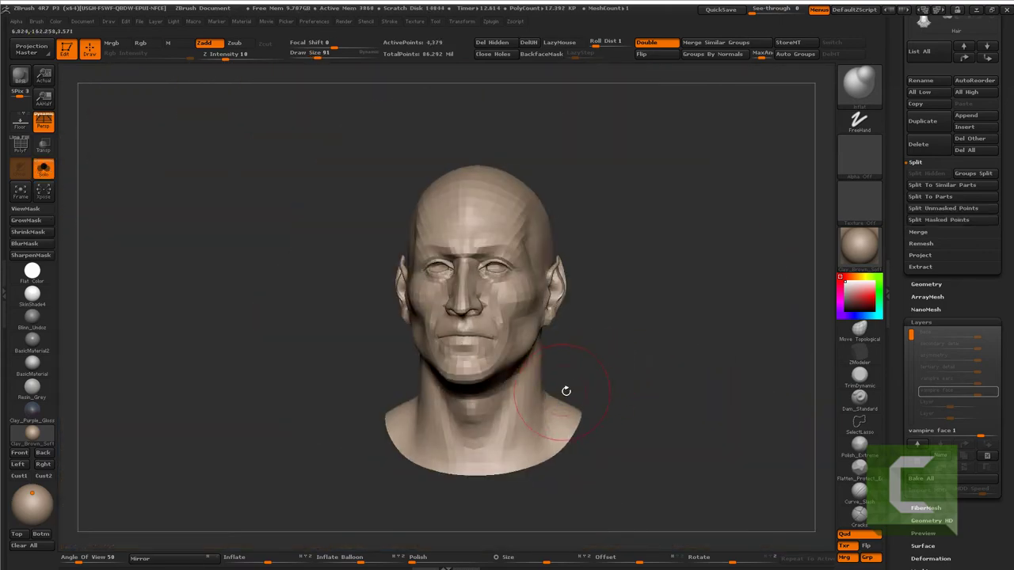
Switch to Move Topological, drop the head's SDiv, and reset the brush falloff to neutral
key("b")
key("m")
key("t")
key("shift+d")
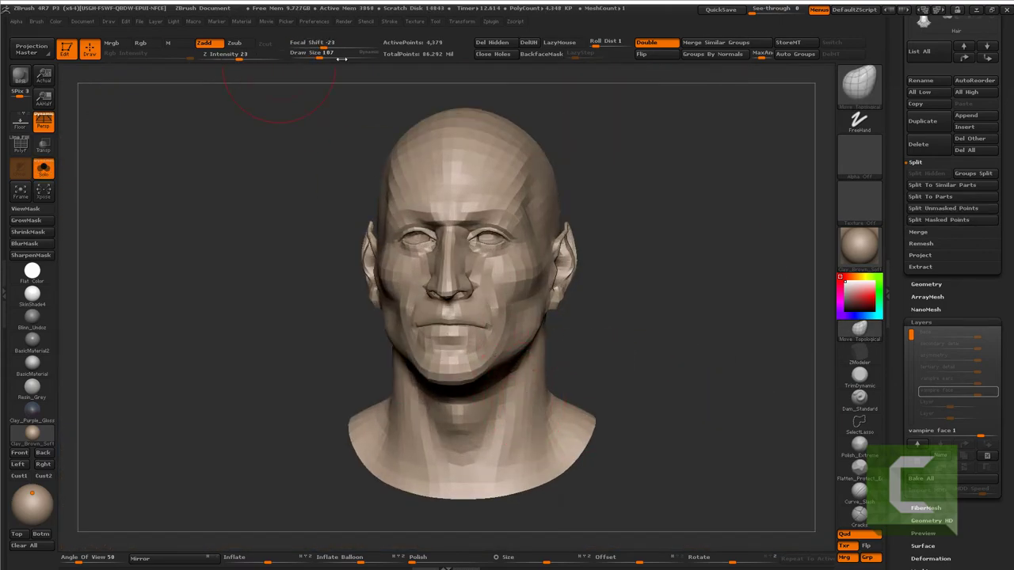
left_click_drag(324, 48, 335, 47)
Select the Eyebrows subtool and bring up Zplugin's Transpose Master
mouse_move(549, 355)
right_mouse_down()
mouse_move(523, 428)
mouse_move(492, 451)
right_mouse_up()
mouse_move(507, 412)
right_mouse_down()
mouse_move(569, 350)
mouse_move(557, 344)
mouse_move(699, 364)
mouse_move(645, 357)
mouse_move(783, 254)
right_mouse_up()
scroll(1011, 305, "up", 3)
scroll(1011, 305, "up", 5)
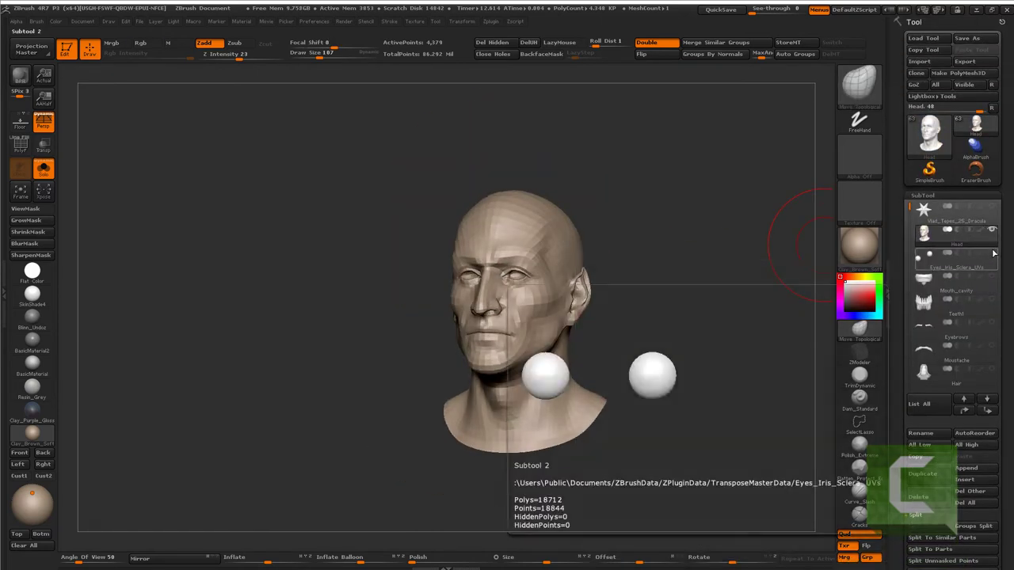
left_click(991, 327)
mouse_move(647, 405)
right_mouse_down("alt")
mouse_move(687, 326)
mouse_move(634, 332)
mouse_move(696, 386)
mouse_move(679, 362)
mouse_move(681, 283)
right_mouse_up("alt")
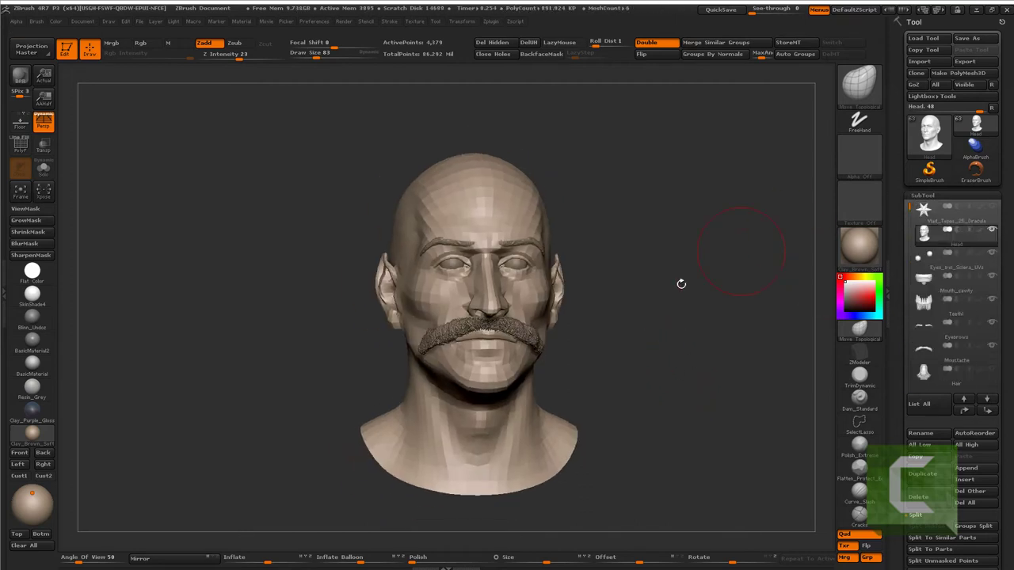
left_click(492, 21)
Merge the subtools with TPoseMesh and mask the head with MaskCurvePen, blurring the mask
left_click(519, 323)
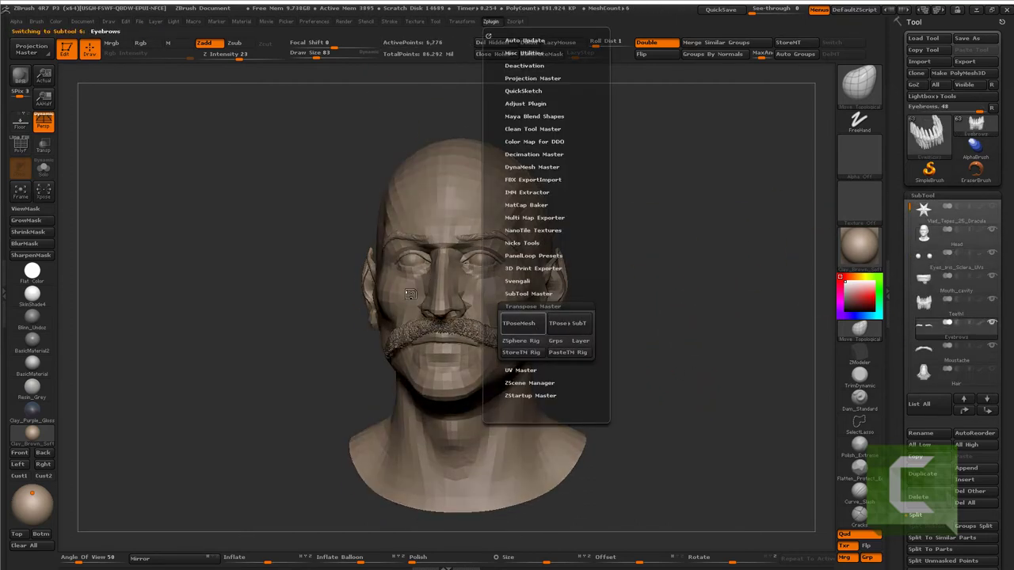
mouse_move(409, 294)
right_mouse_down()
mouse_move(392, 346)
mouse_move(679, 170)
right_mouse_up()
key("b")
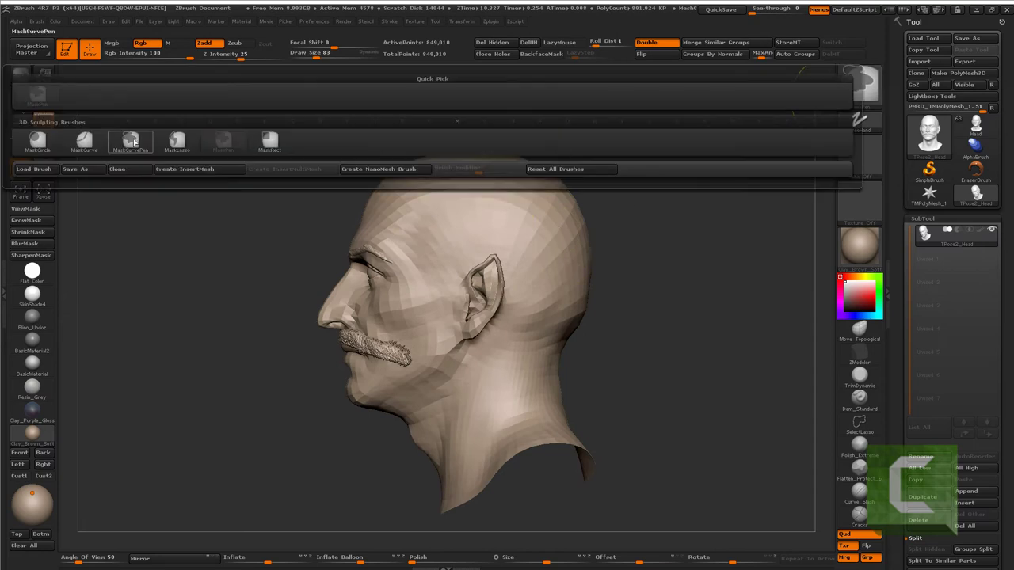
left_click(133, 142)
left_click_drag(635, 214, 230, 269, "ctrl")
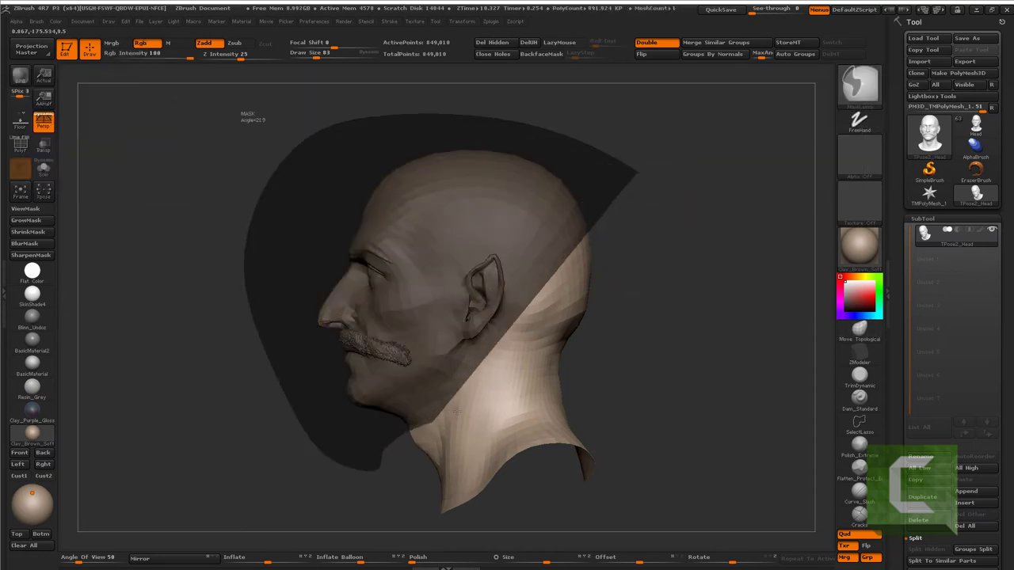
left_click(30, 243)
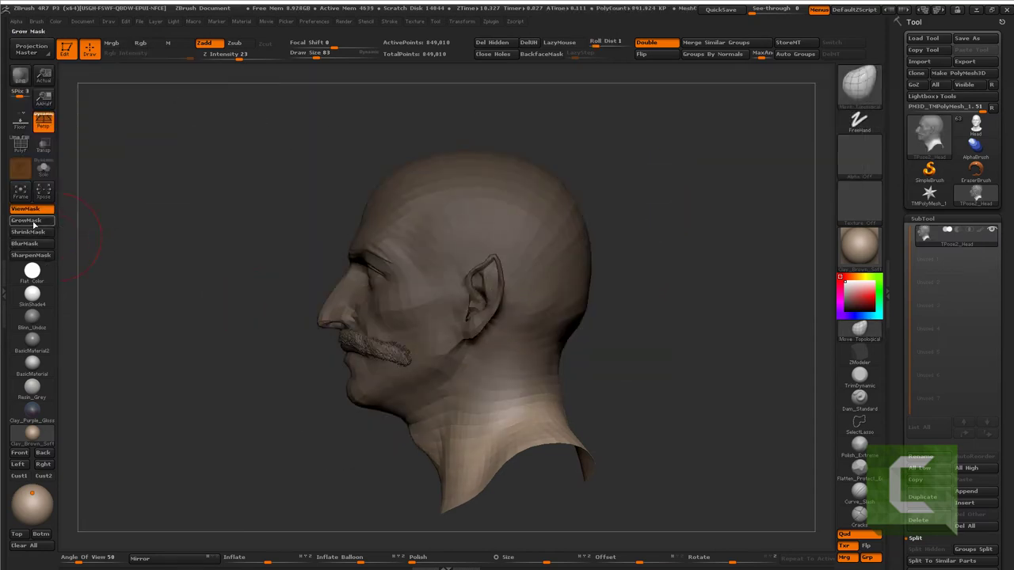
left_click(125, 301, "ctrl")
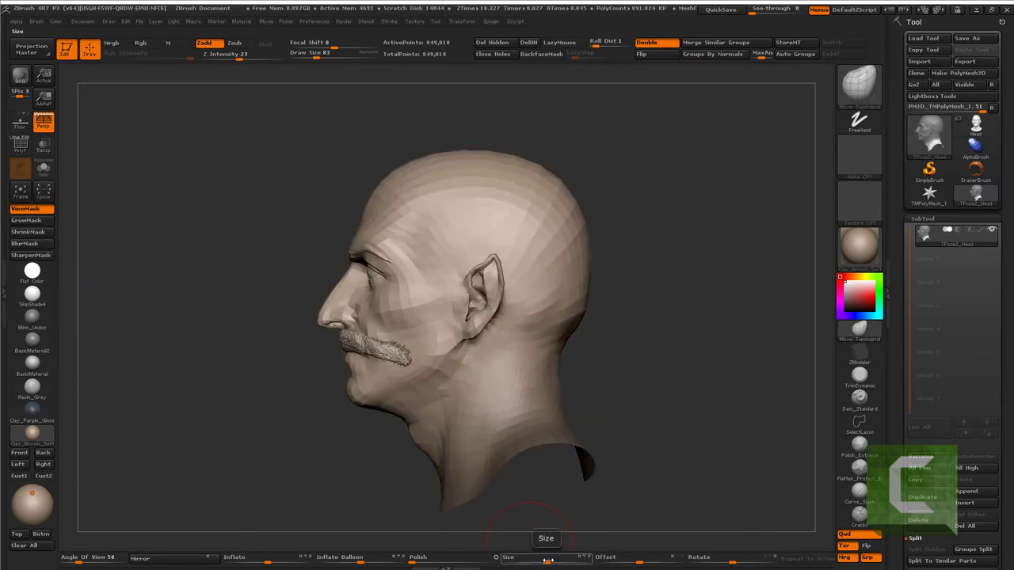
Rotate the head slightly around the ear with the Move transpose line, then enable perspective
key("w")
left_click(490, 292)
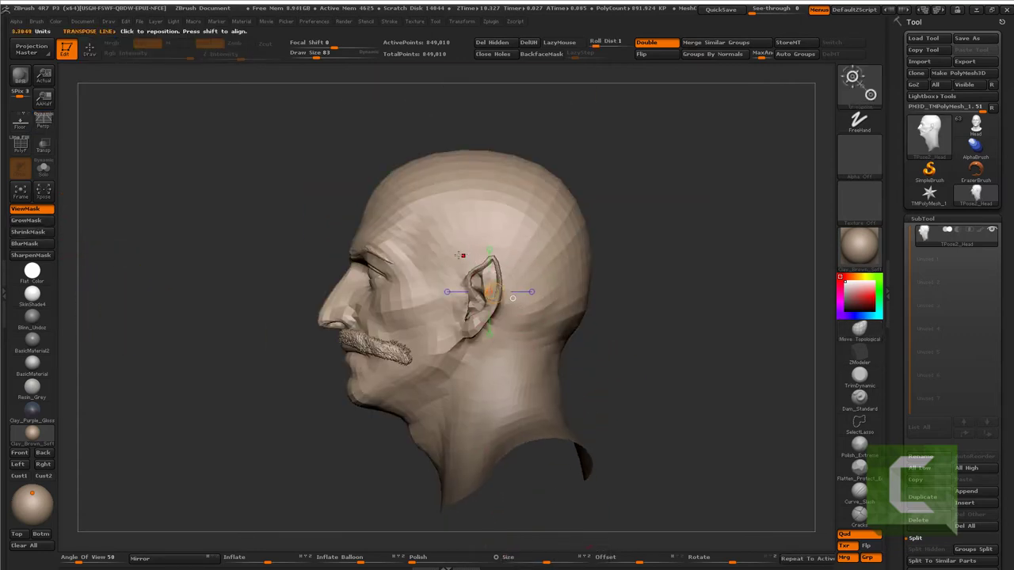
left_click_drag(644, 250, 752, 243)
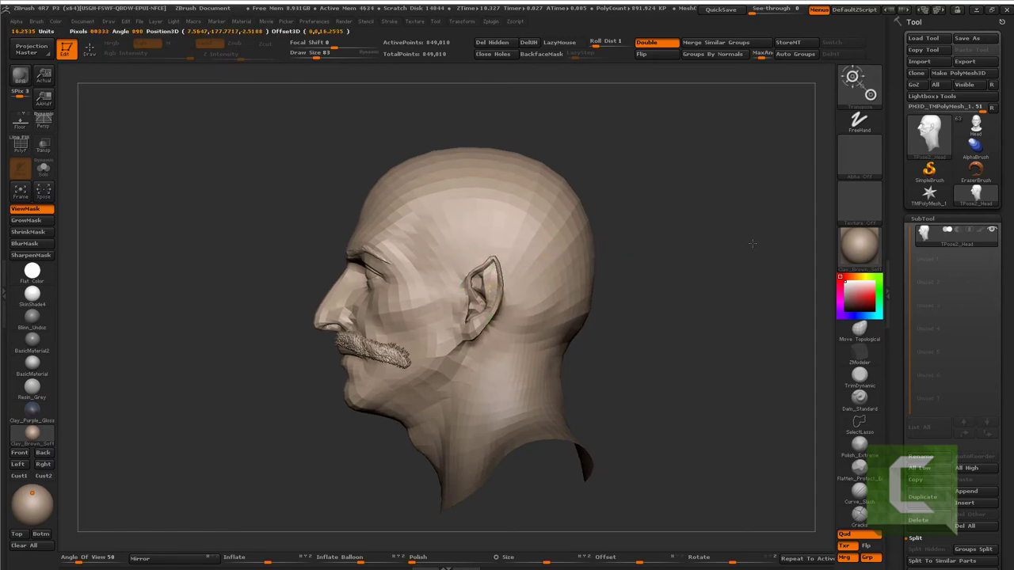
mouse_move(678, 378)
left_mouse_down()
mouse_move(583, 360)
mouse_move(571, 411)
left_mouse_up()
left_click_drag(509, 163, 509, 362)
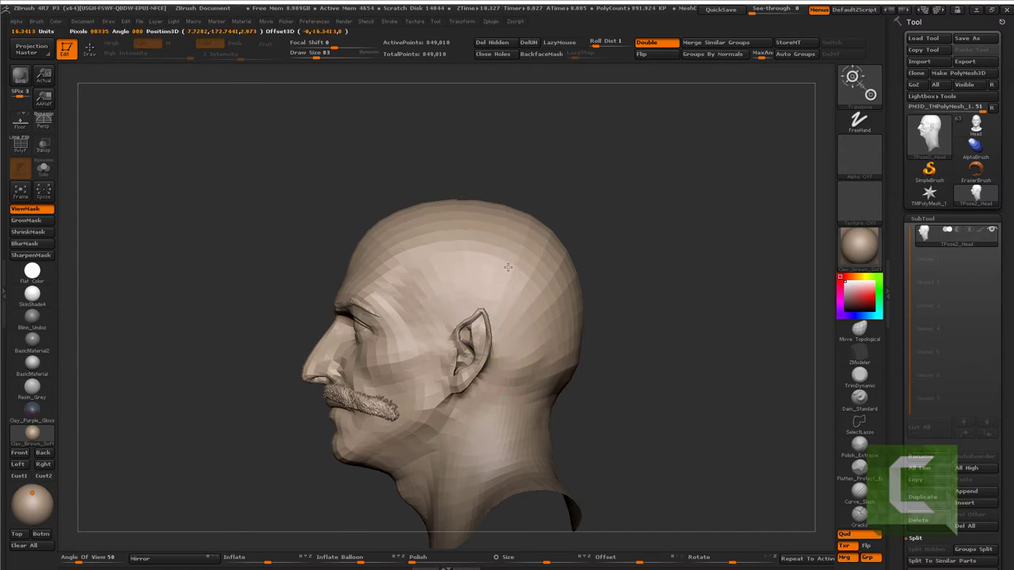
mouse_move(509, 258)
left_mouse_down()
mouse_move(509, 199)
mouse_move(599, 317)
mouse_move(543, 381)
left_mouse_up()
key("q")
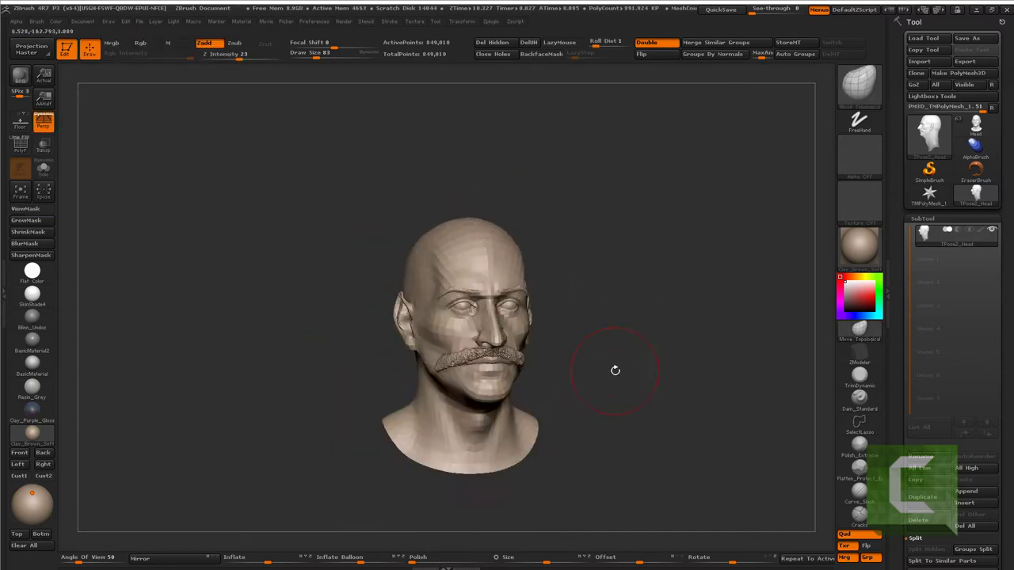
key("p")
mouse_move(613, 367)
left_mouse_down()
mouse_move(592, 371)
mouse_move(555, 333)
left_mouse_up()
Transfer the pose back onto the separate subtools with TPose>SubT
left_click(493, 21)
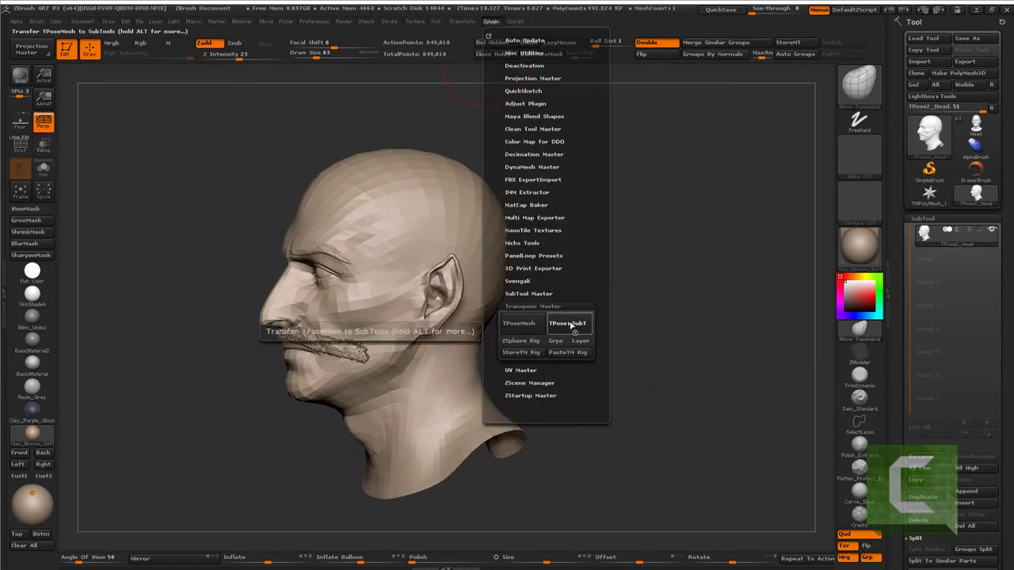
left_click(565, 323)
mouse_move(598, 266)
left_mouse_down()
mouse_move(590, 246)
mouse_move(652, 199)
mouse_move(559, 276)
left_mouse_up()
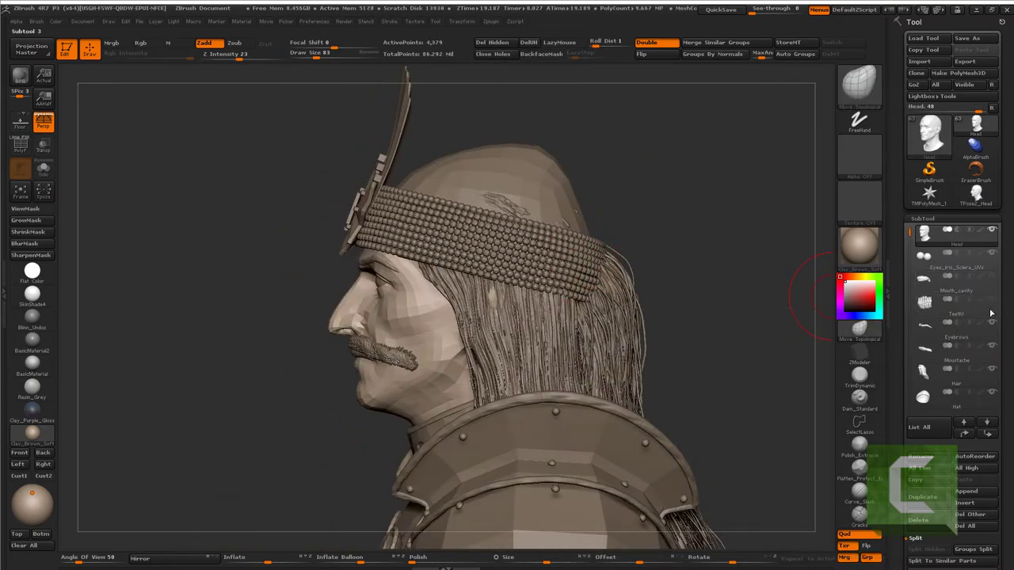
Hide the Hat and Hat_pearls subtools and select the Hair subtool
left_click(992, 392)
scroll(984, 253, "down", 2)
scroll(984, 237, "down", 2)
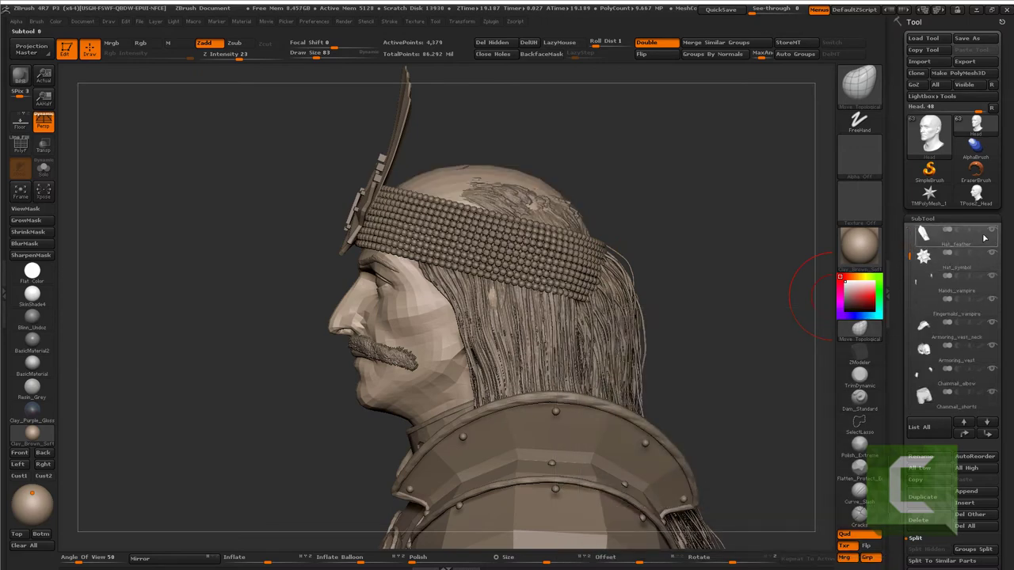
scroll(990, 269, "up", 2)
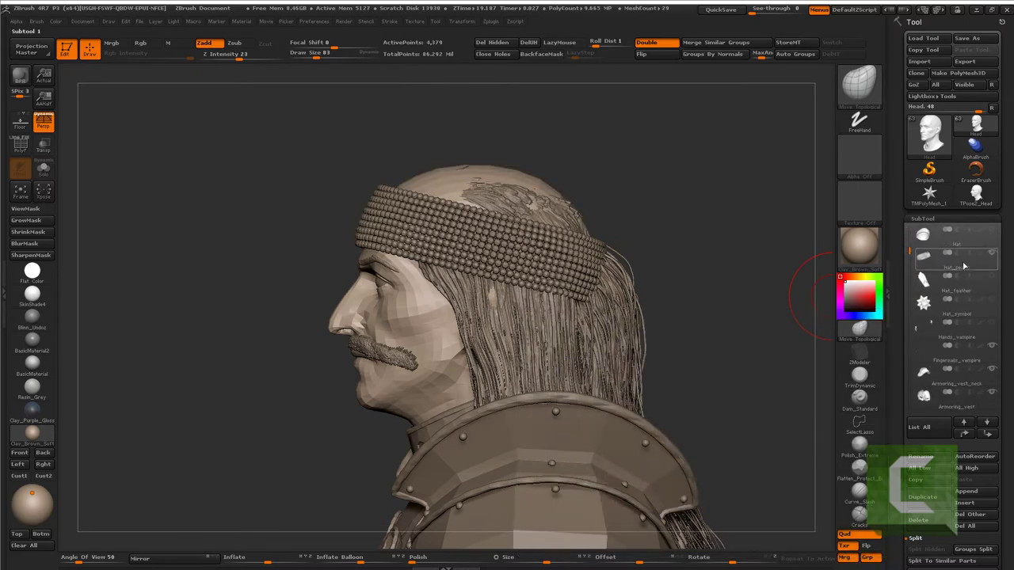
left_click(995, 254)
left_click(618, 285, "alt")
left_click_drag(543, 283, 690, 505)
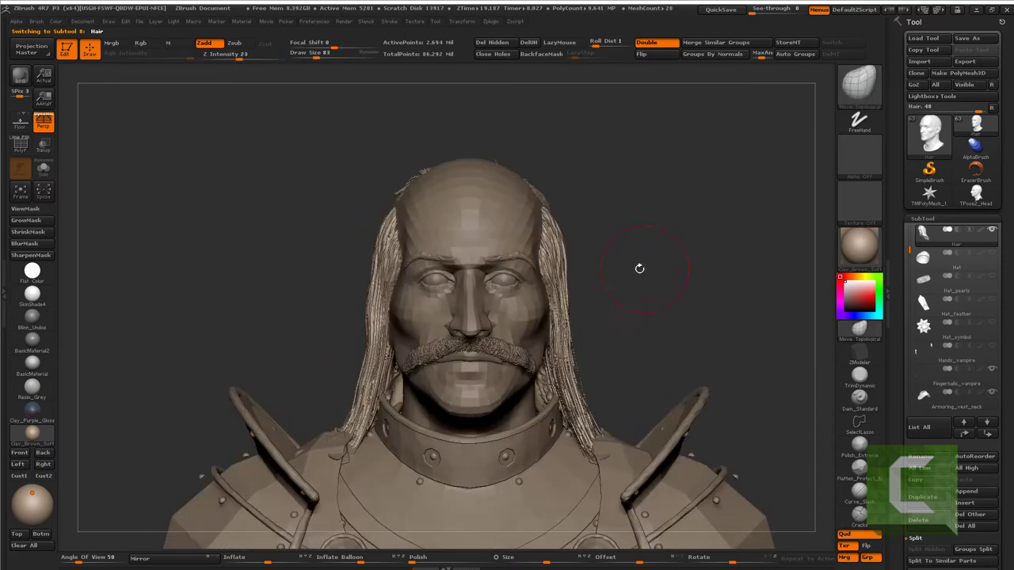
Pull the hair in over the scalp with a negative Deformation Offset, then Solo Hair
left_click_drag(661, 557, 608, 548)
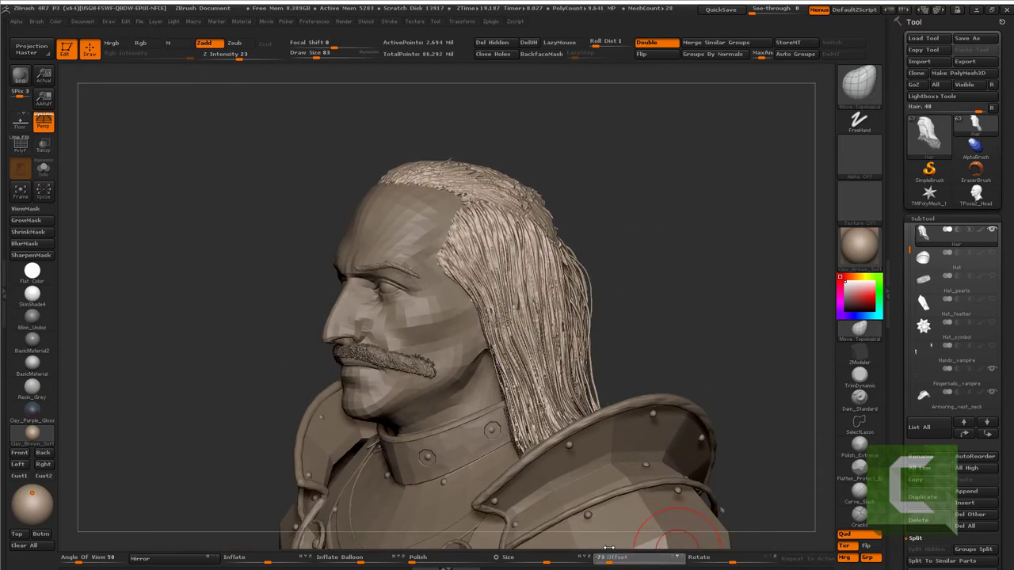
mouse_move(691, 226)
left_mouse_down()
mouse_move(648, 278)
mouse_move(557, 270)
left_mouse_up()
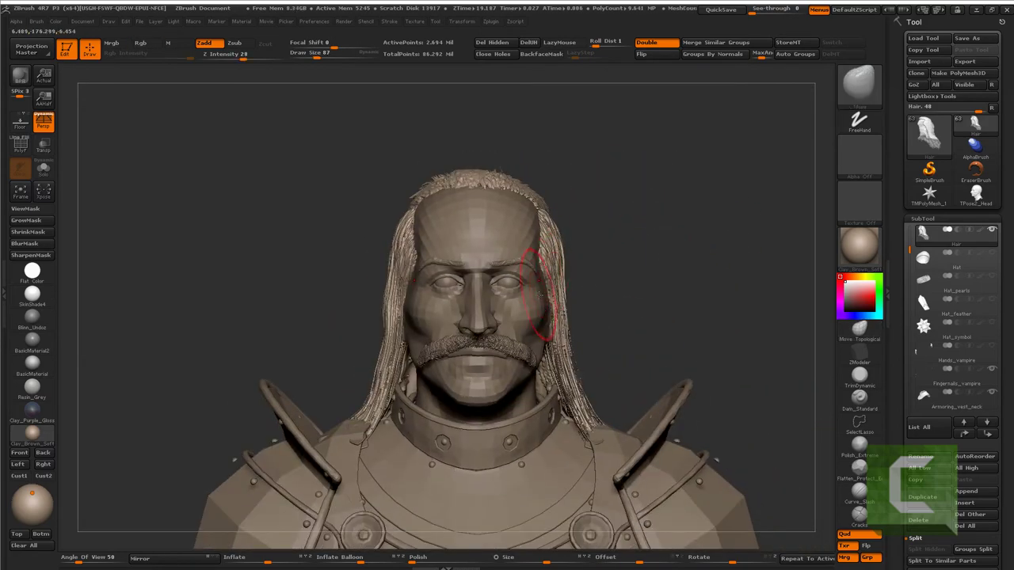
mouse_move(566, 226)
left_mouse_down()
mouse_move(510, 237)
mouse_move(664, 250)
mouse_move(341, 170)
left_mouse_up()
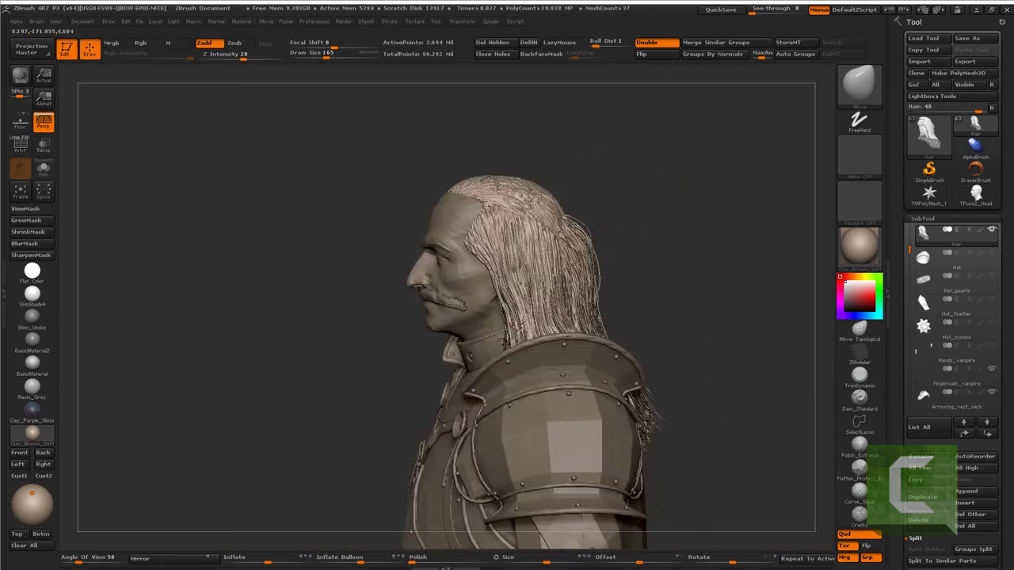
left_click_drag(507, 301, 731, 303)
scroll(950, 317, "up", 2)
left_click(993, 352, "shift")
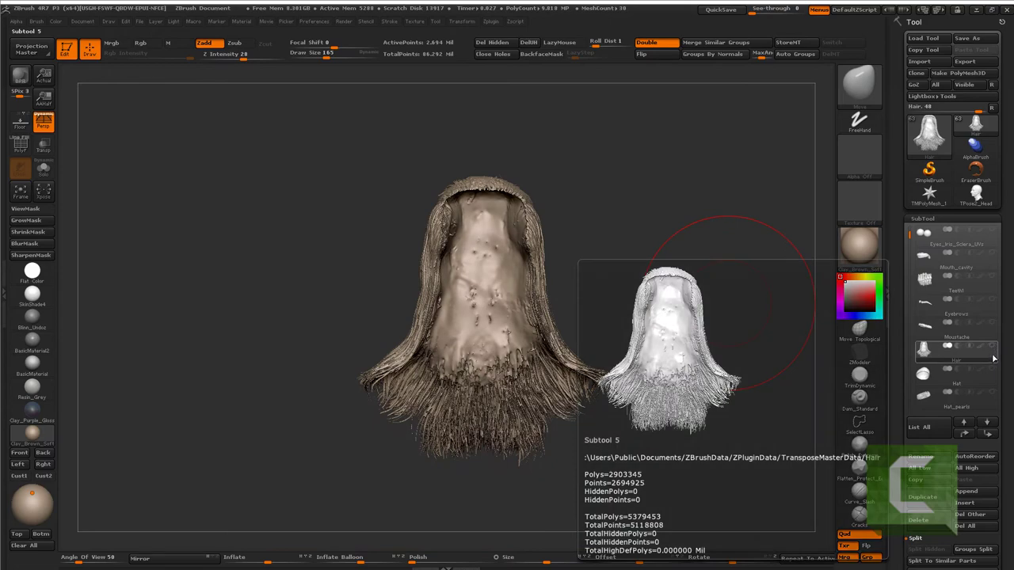
Hide the eye spheres, show the moustache again, and zoom in close on the face
left_click(971, 278)
left_click(997, 293, "shift")
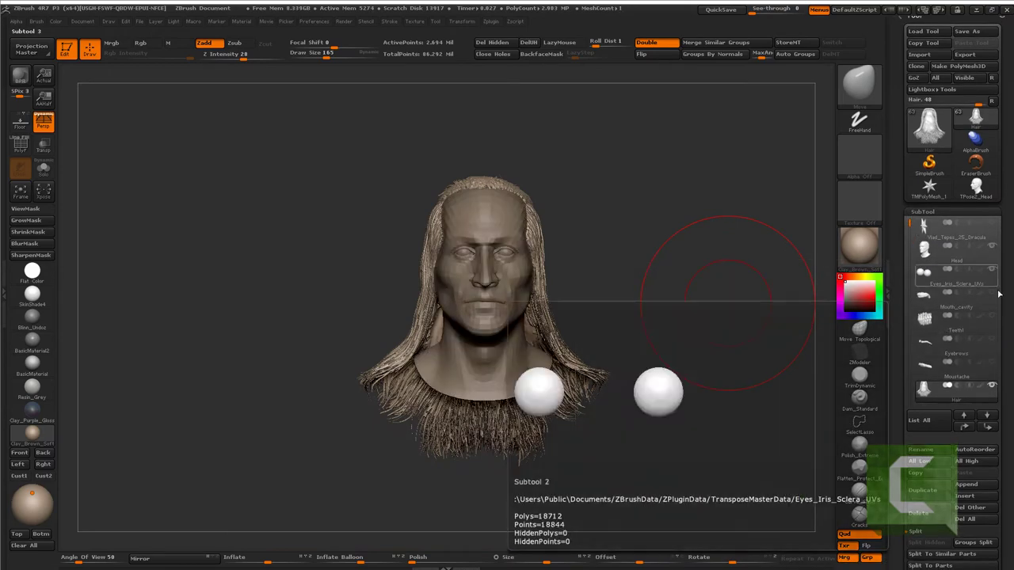
left_click(992, 271)
left_click(992, 362)
mouse_move(668, 328)
left_mouse_down()
mouse_move(527, 351)
mouse_move(536, 331)
mouse_move(544, 339)
mouse_move(769, 306)
left_mouse_up()
scroll(1006, 300, "down", 5)
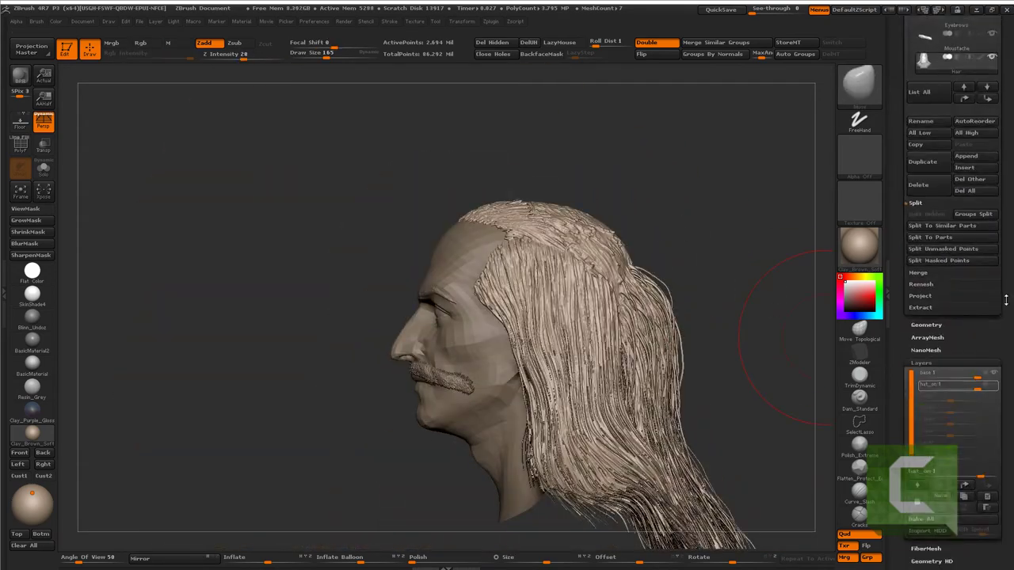
scroll(1006, 300, "down", 3)
Turn off the hair layer to bare the scalp and adjust the hair offset amount
left_click(994, 316)
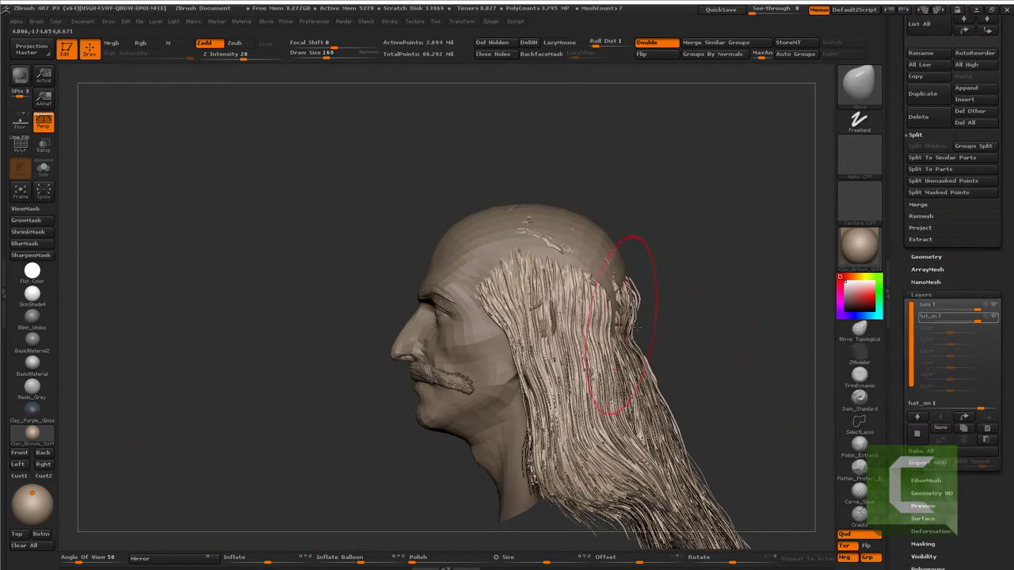
left_click_drag(618, 551, 606, 546)
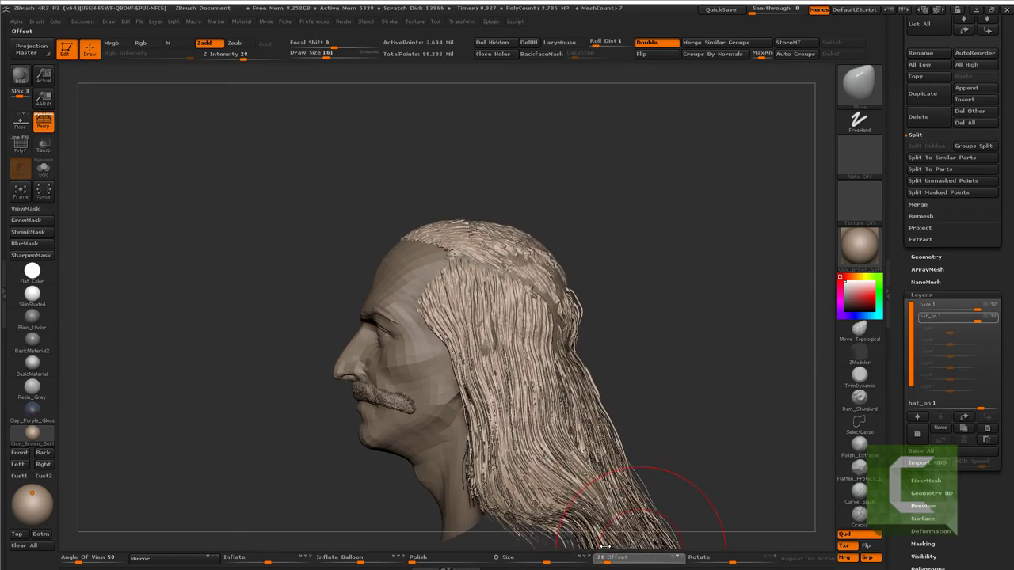
left_click_drag(658, 485, 769, 266)
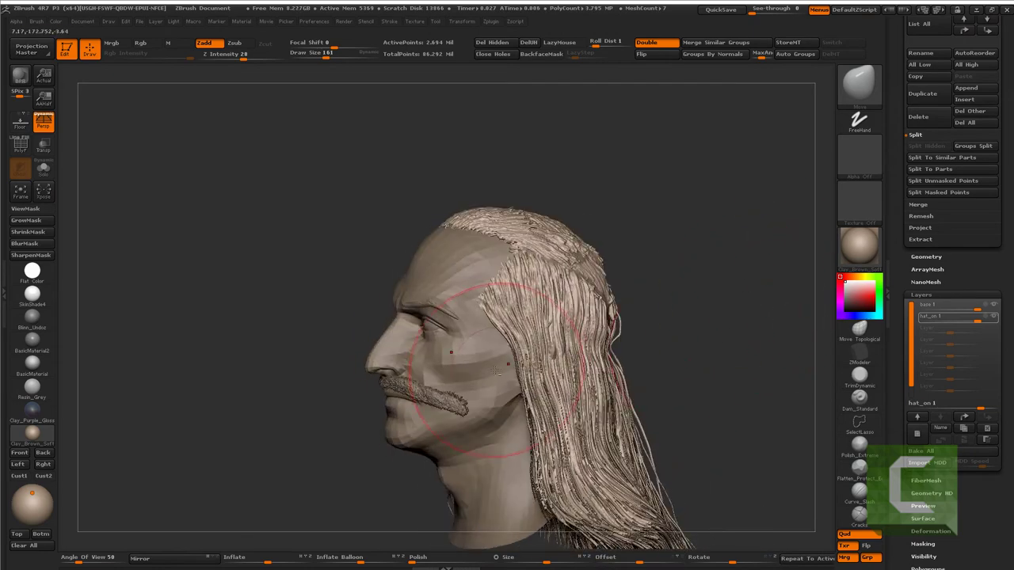
Raise the Head subtool one subdivision level and make the hat pieces visible again
left_click(495, 370, "alt")
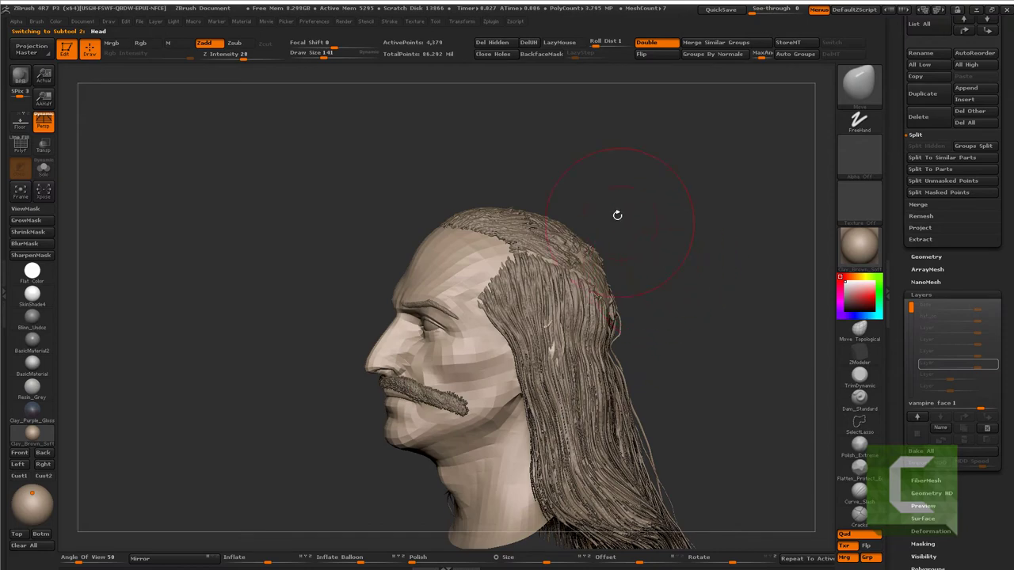
key("d")
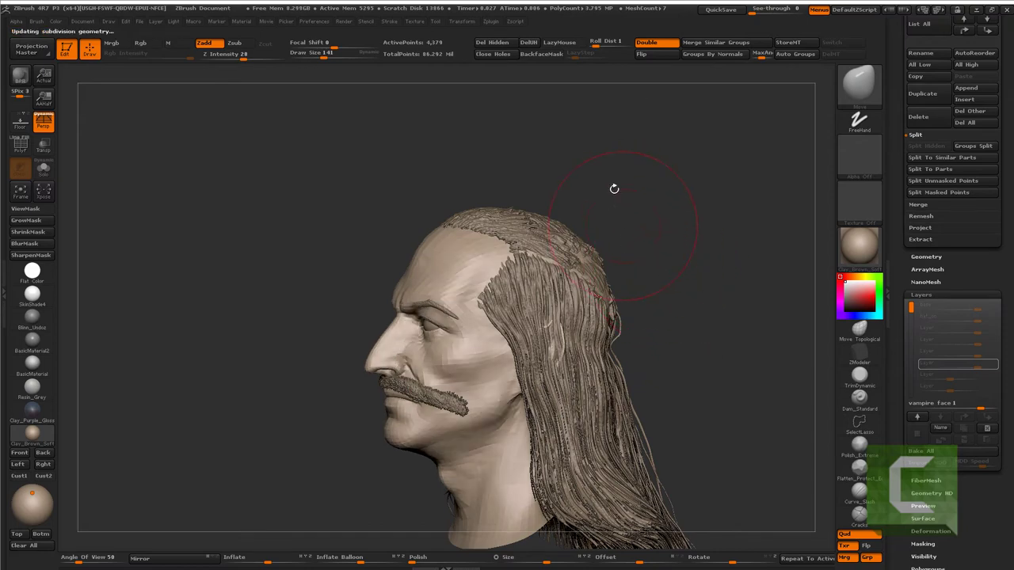
left_click_drag(646, 197, 832, 258)
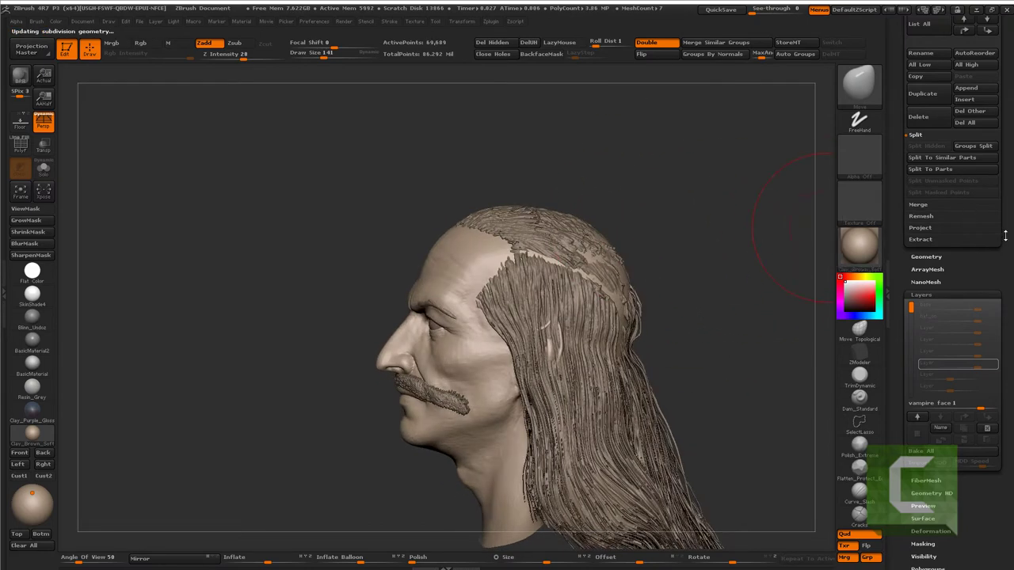
scroll(1005, 235, "up", 5)
scroll(919, 235, "down", 5)
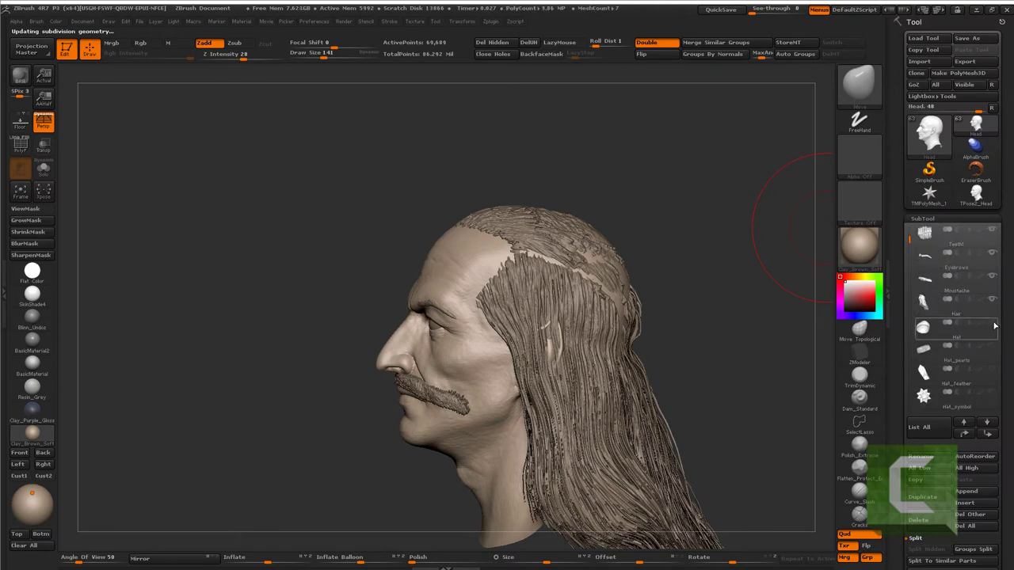
left_click_drag(995, 325, 992, 391)
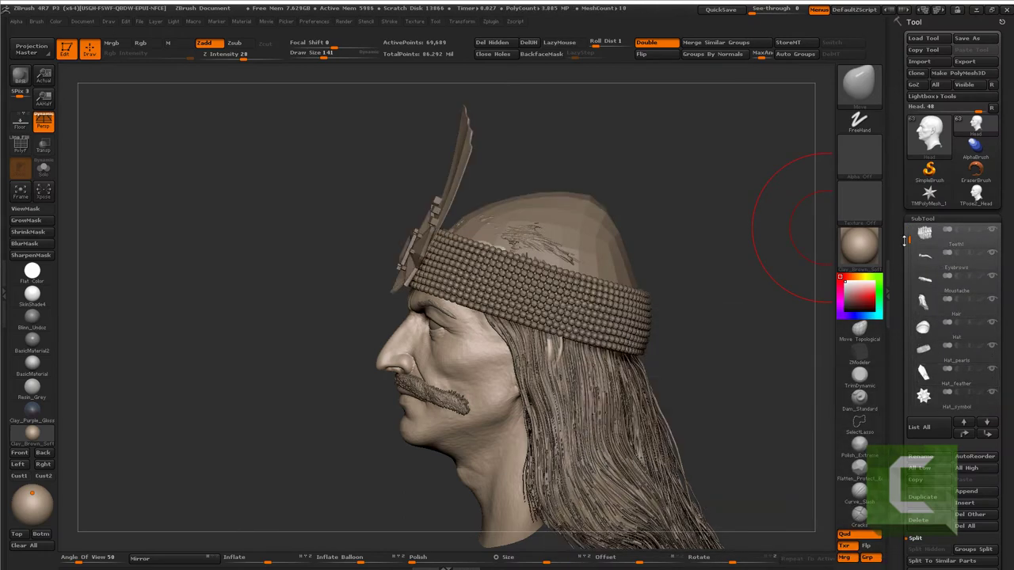
mouse_move(714, 286)
left_mouse_down()
mouse_move(770, 331)
mouse_move(610, 317)
left_mouse_up()
Select the Hat, hide Hat_pearls and Hat_feather, and subdivide the hat once with Ctrl+D
left_click(598, 257, "alt")
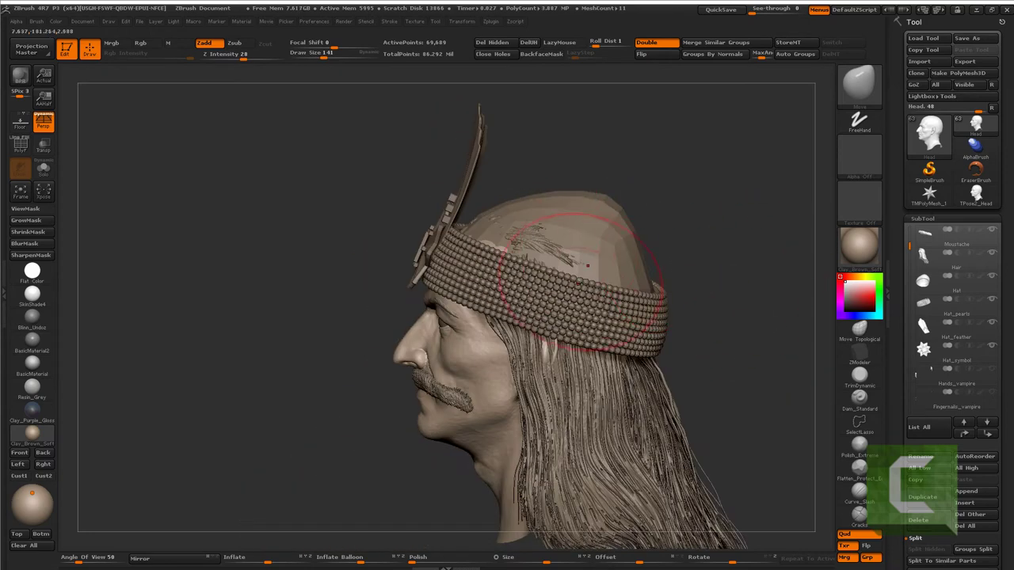
left_click_drag(995, 302, 995, 349)
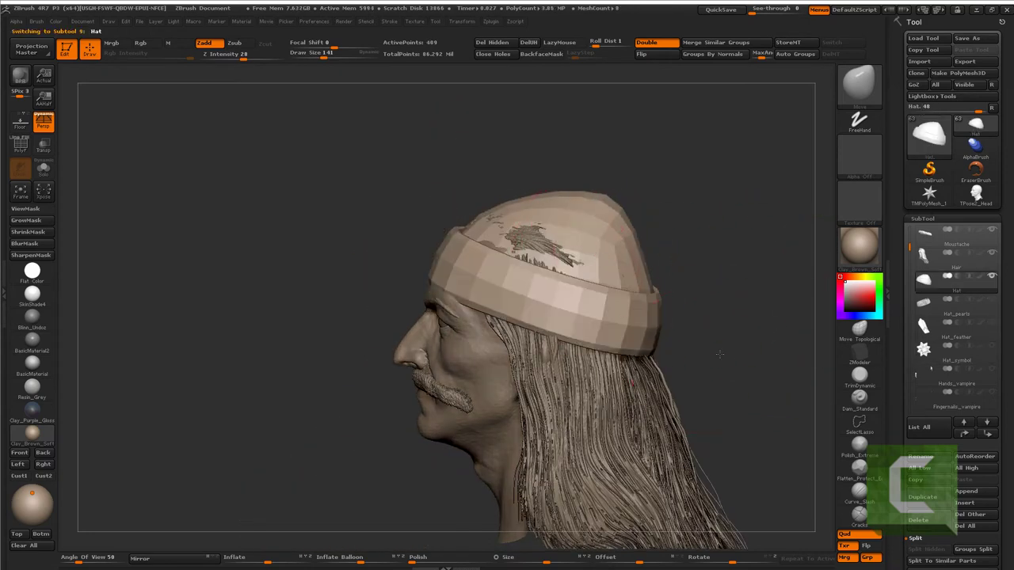
left_click_drag(719, 354, 648, 535)
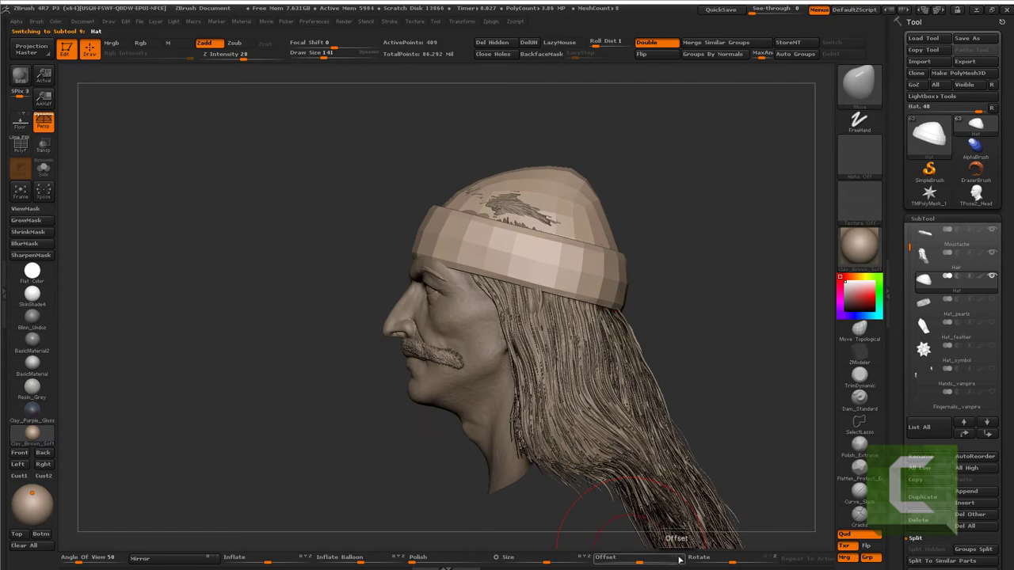
mouse_move(705, 357)
left_mouse_down()
mouse_move(687, 350)
mouse_move(642, 361)
left_mouse_up()
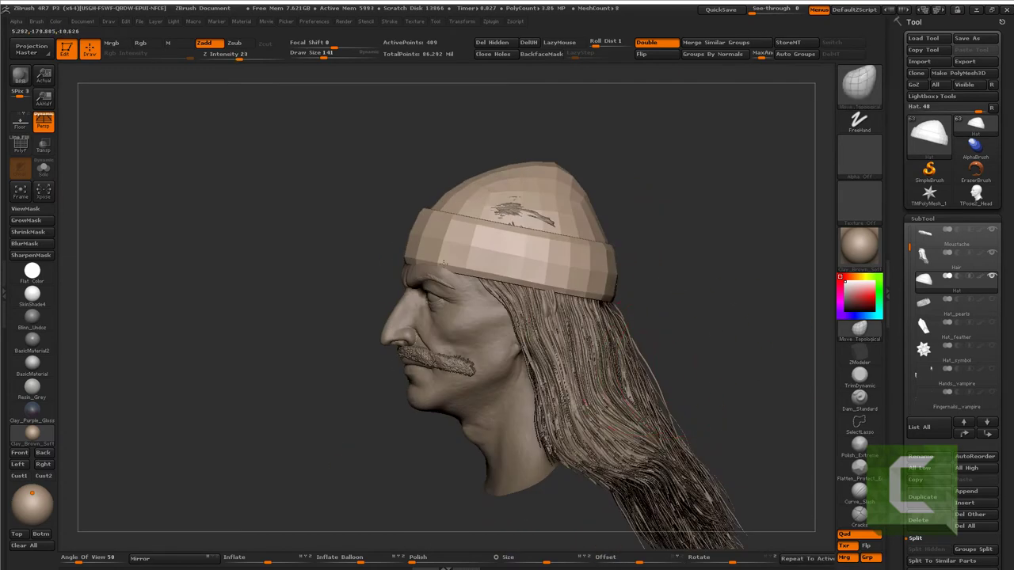
mouse_move(444, 263)
left_mouse_down()
mouse_move(409, 284)
mouse_move(539, 283)
mouse_move(560, 238)
mouse_move(636, 224)
left_mouse_up()
key("ctrl+d")
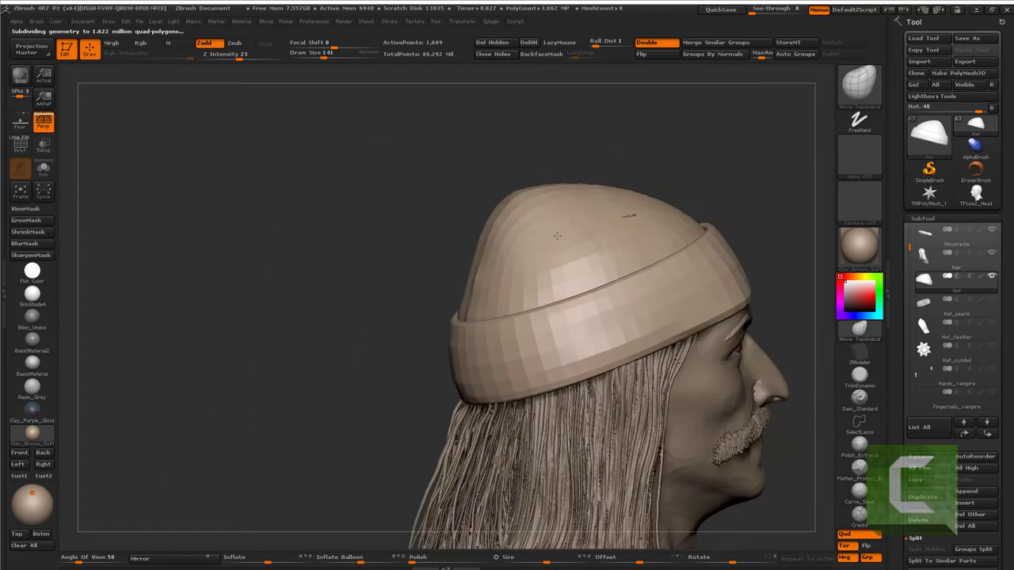
mouse_move(511, 207)
left_mouse_down()
mouse_move(562, 243)
mouse_move(461, 346)
mouse_move(441, 215)
mouse_move(550, 292)
mouse_move(535, 253)
left_mouse_up()
Show Hat_pearls, make it the active subtool, and enlarge the brush draw size
left_click(957, 307)
left_click(992, 301)
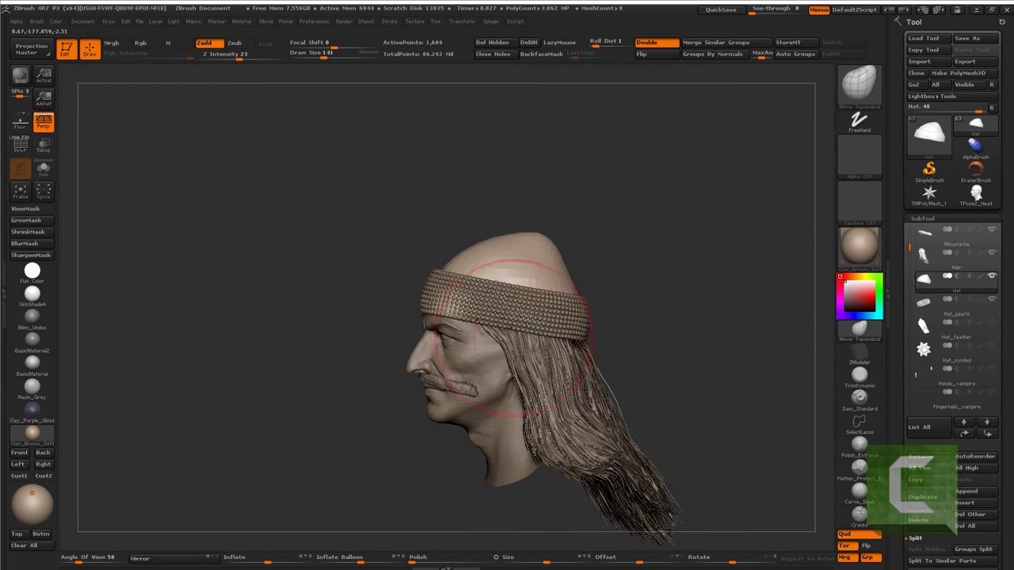
left_click_drag(761, 198, 501, 311, "alt")
key("space")
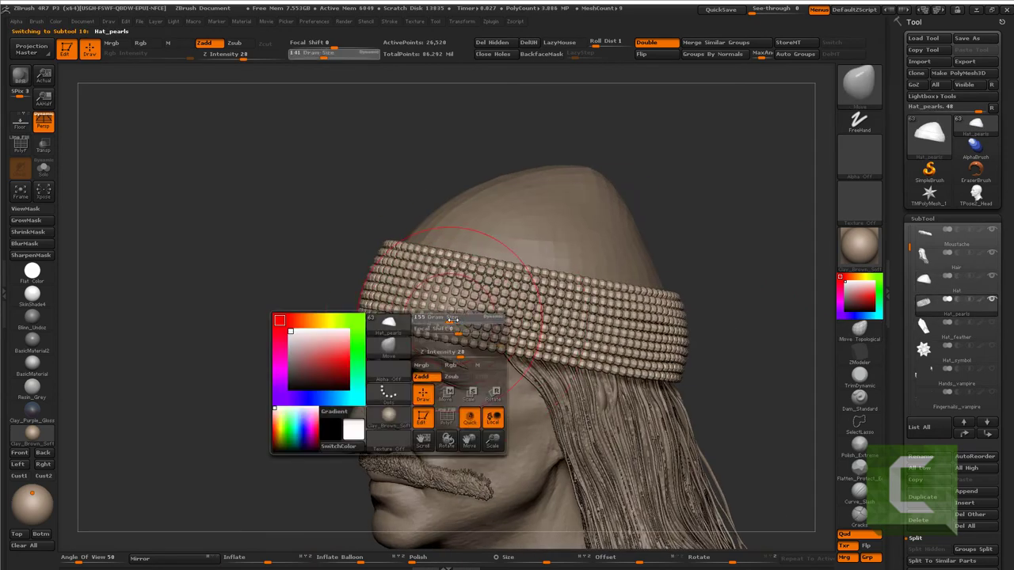
left_click_drag(241, 58, 236, 57)
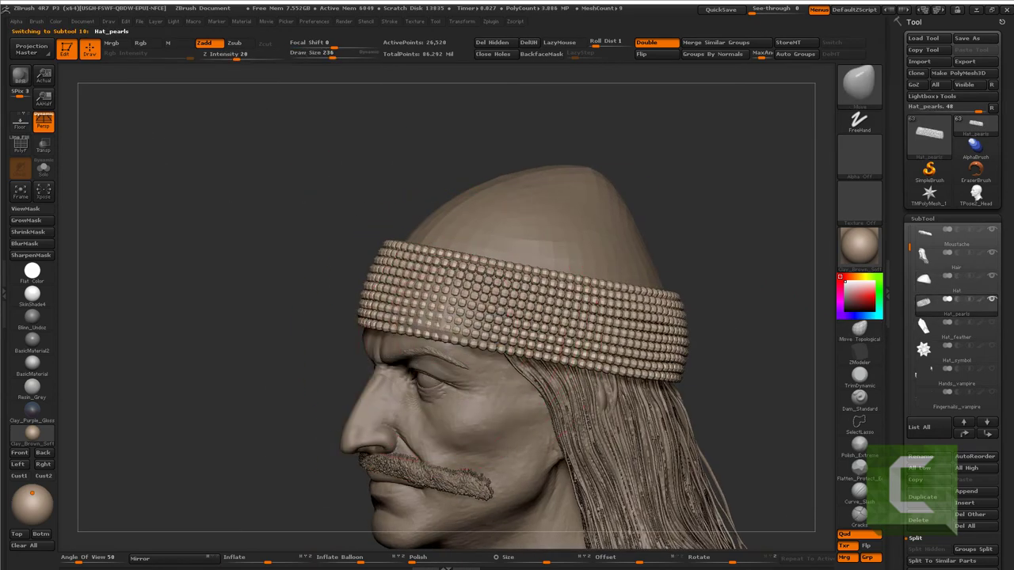
mouse_move(428, 321)
left_mouse_down()
mouse_move(238, 301)
mouse_move(341, 337)
mouse_move(569, 240)
mouse_move(428, 396)
mouse_move(475, 317)
mouse_move(840, 324)
left_mouse_up()
key("space")
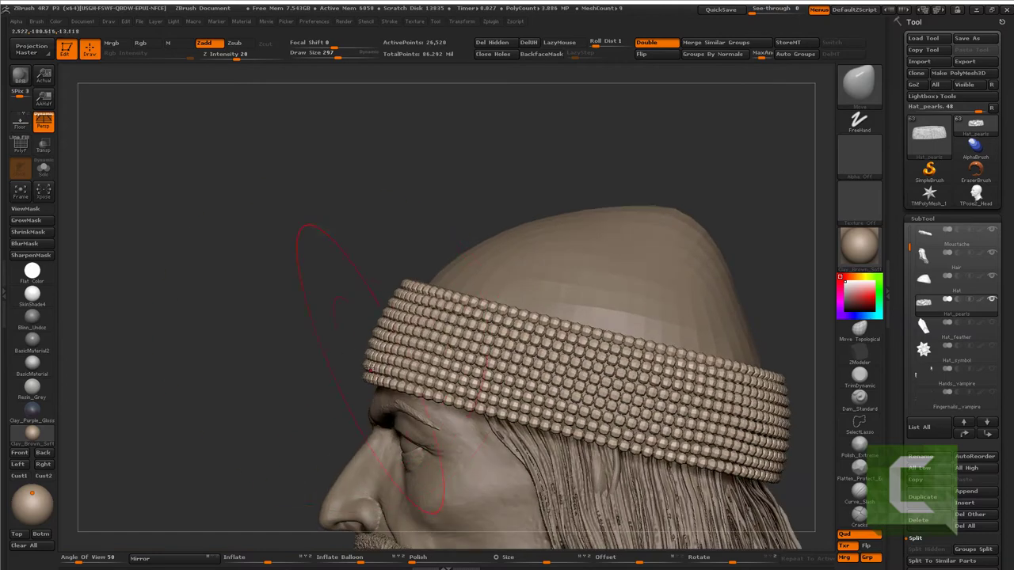
Show the Hat_feather and Hat_symbol star pieces on the hat
left_click(993, 324)
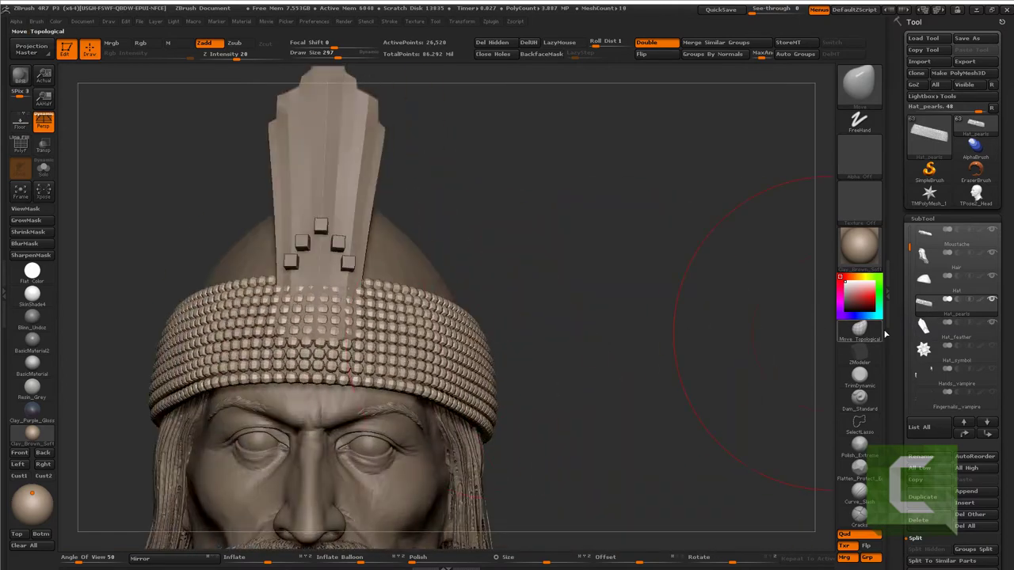
left_click(992, 347)
left_click_drag(516, 335, 683, 316)
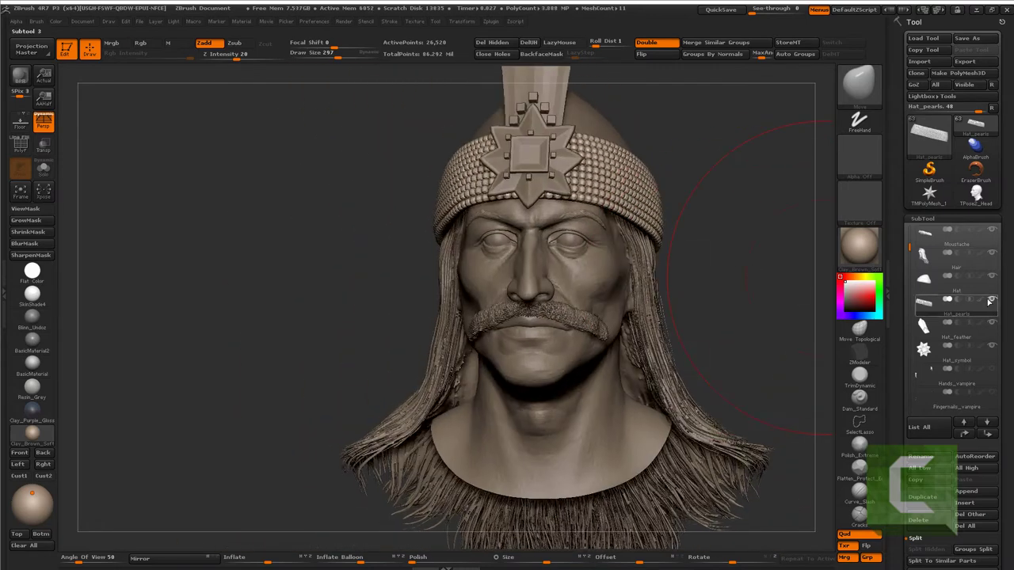
Hide all the hat pieces and the hair, then close in on the face
left_click(648, 359, "alt")
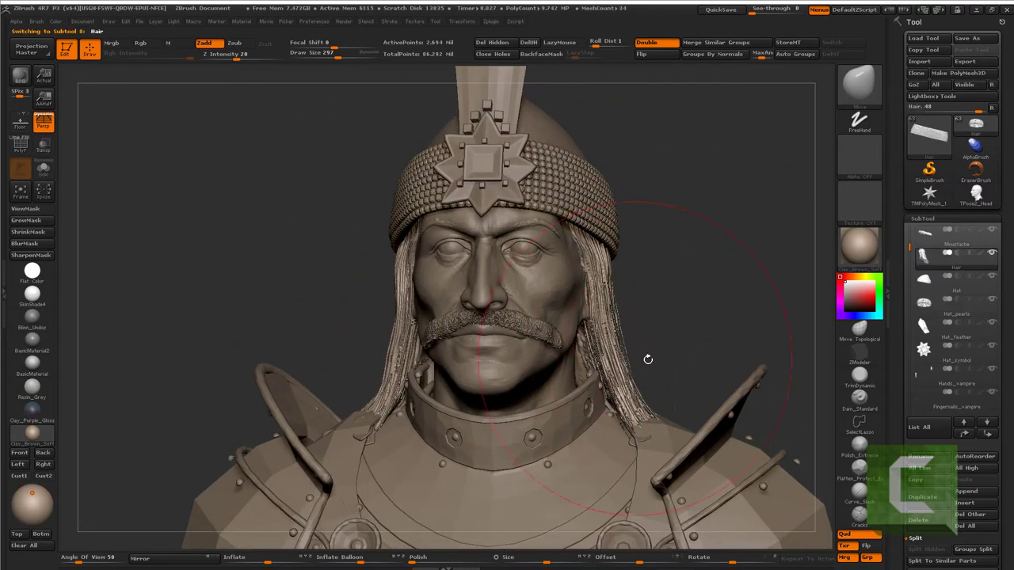
left_click_drag(992, 274, 992, 396)
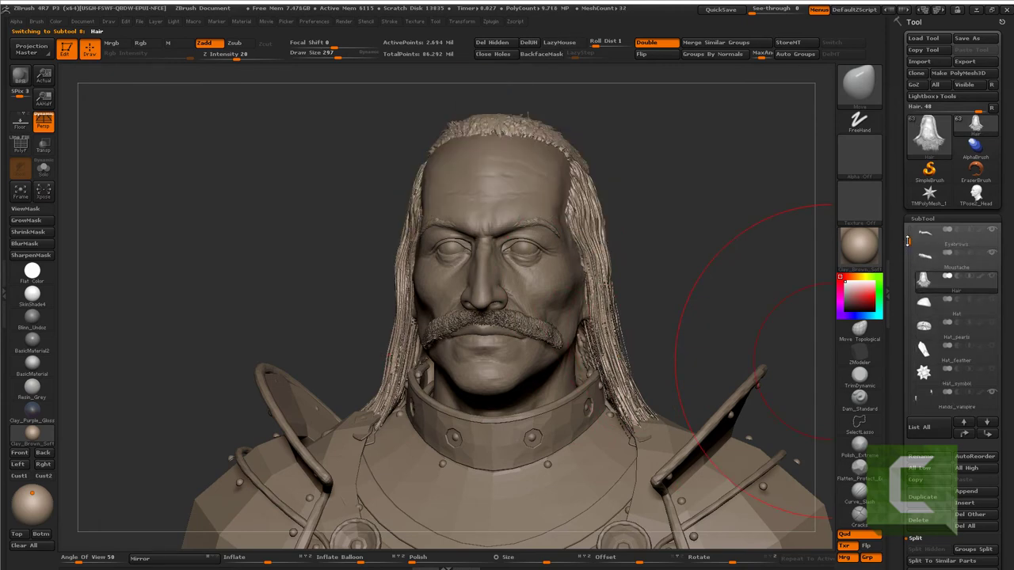
scroll(923, 232, "up", 3)
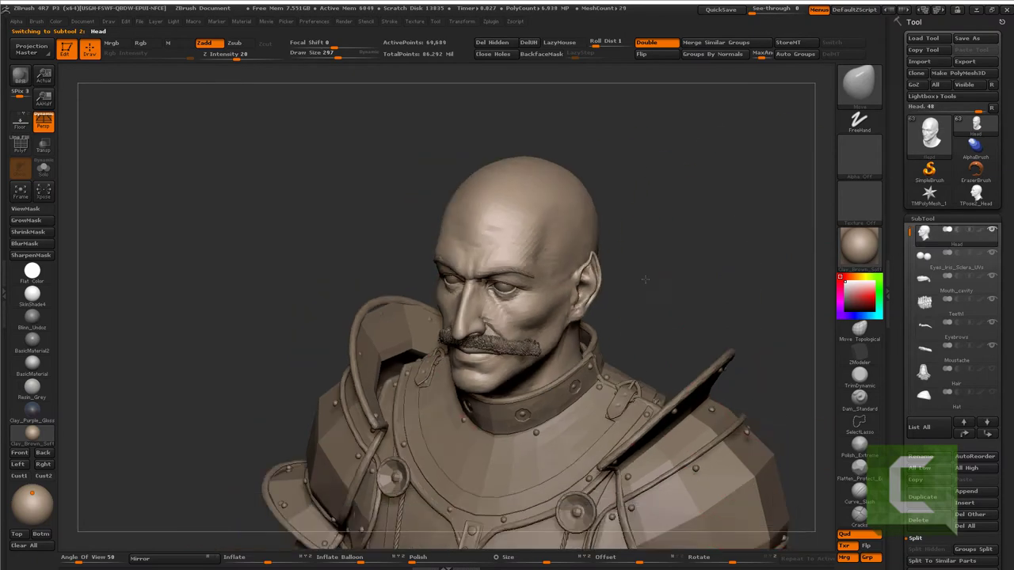
left_click(648, 360, "alt")
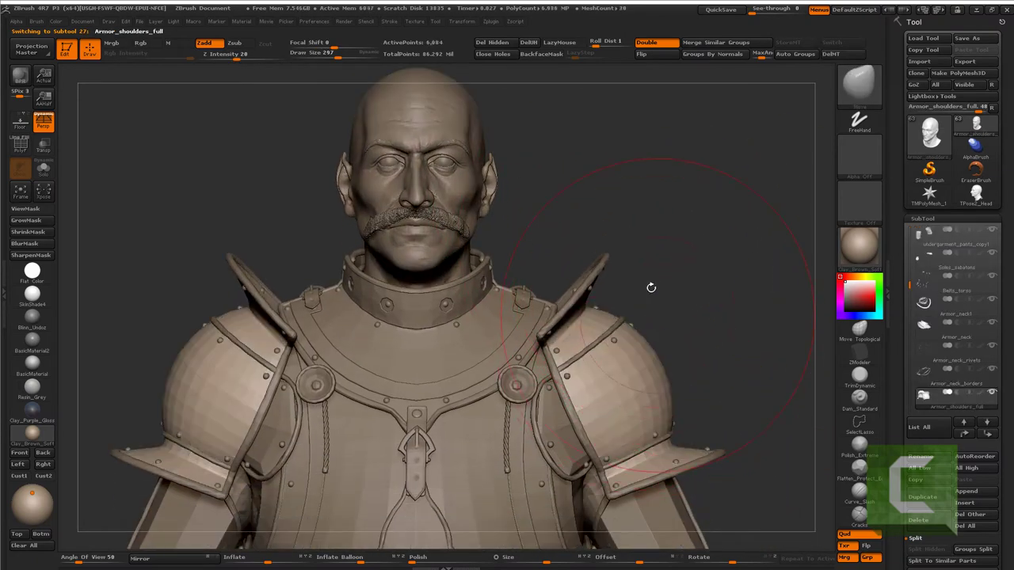
left_click_drag(652, 287, 647, 227)
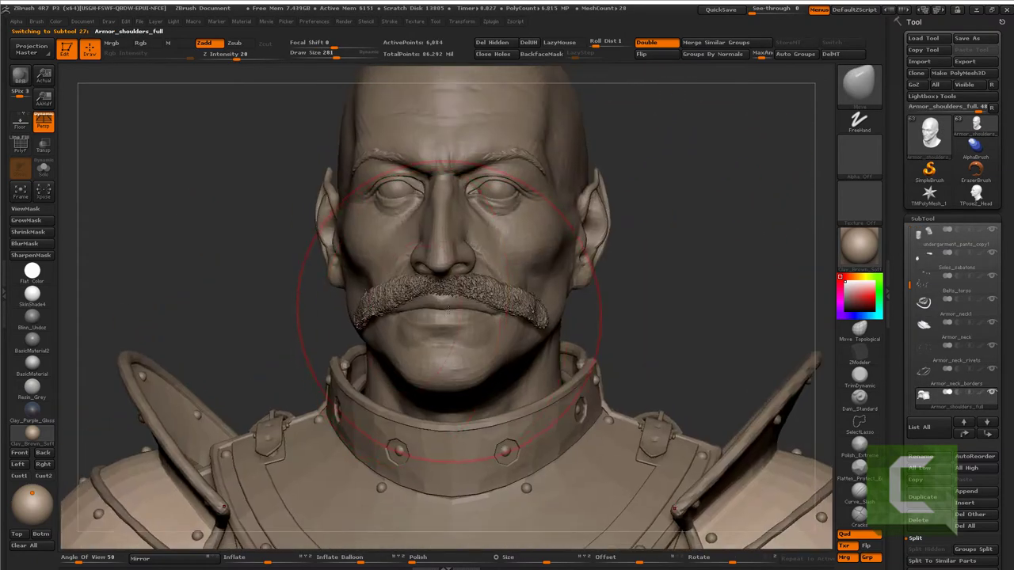
left_click_drag(342, 257, 452, 294)
Select the Head, hide the moustache, and make the Eyebrows visible and active
left_click(527, 289, "alt")
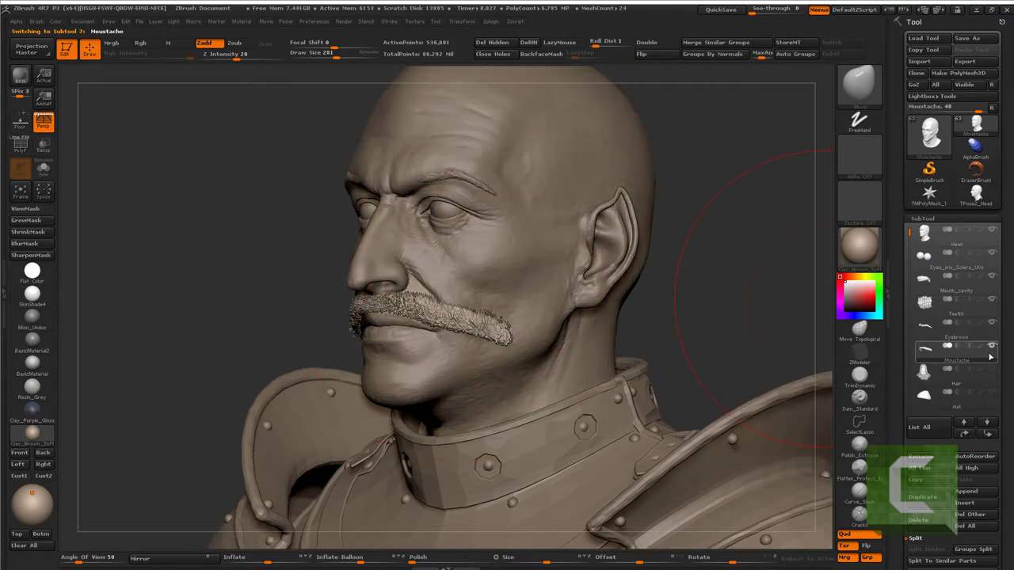
mouse_move(527, 289)
left_mouse_down()
mouse_move(642, 291)
mouse_move(444, 238)
left_mouse_up()
key("space")
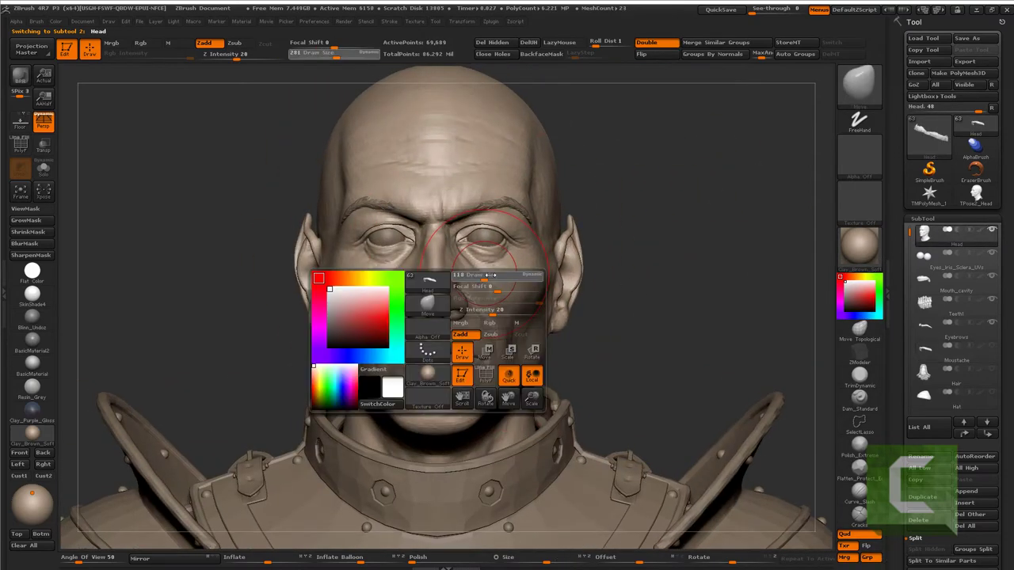
mouse_move(491, 205)
left_mouse_down()
mouse_move(475, 250)
mouse_move(476, 237)
mouse_move(524, 222)
mouse_move(565, 222)
left_mouse_up()
Orbit around the brows, then frame the whole head in a three-quarter view of the bust
left_click_drag(553, 172, 577, 169)
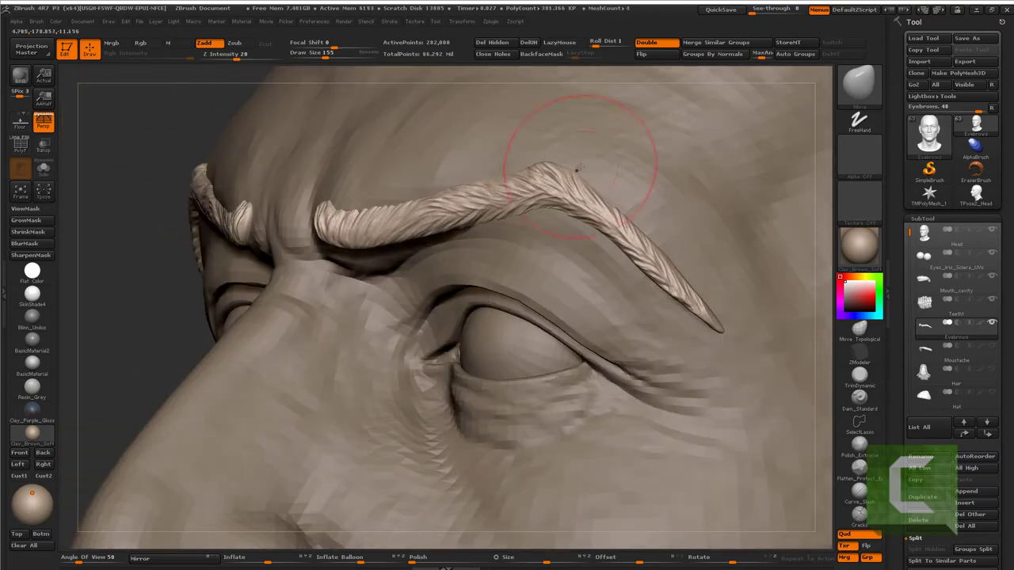
left_click_drag(495, 194, 558, 172)
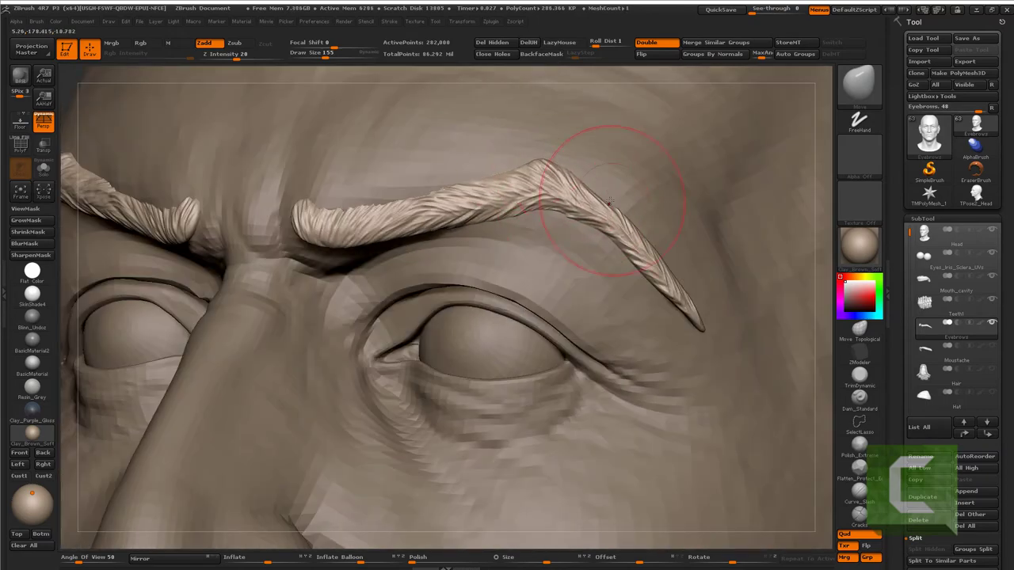
key("f")
mouse_move(720, 156)
left_mouse_down()
mouse_move(516, 247)
mouse_move(712, 162)
left_mouse_up()
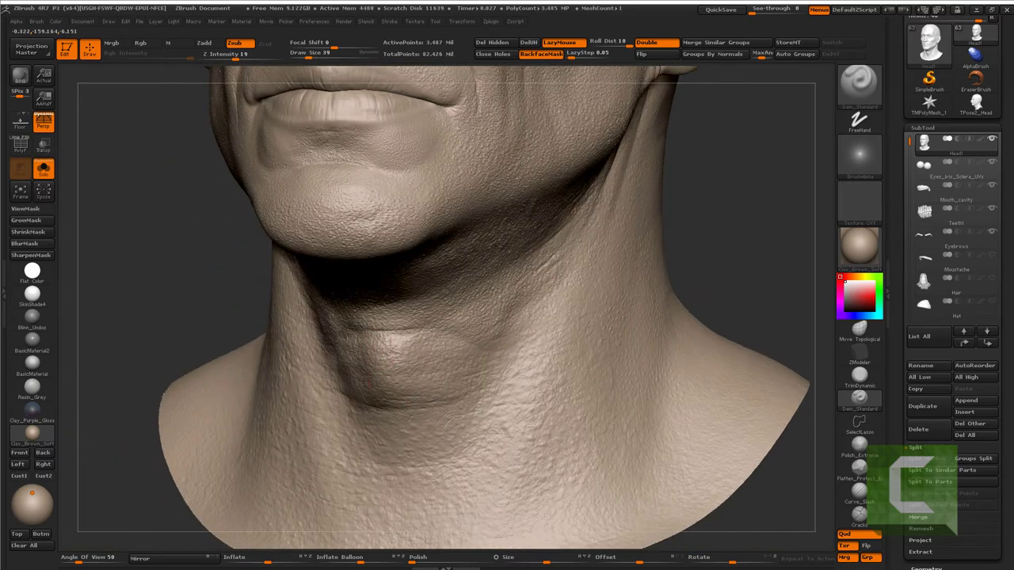
Stroke Dam_Standard across the front of the neck to lengthen the crease sideways
left_click_drag(439, 395, 546, 361)
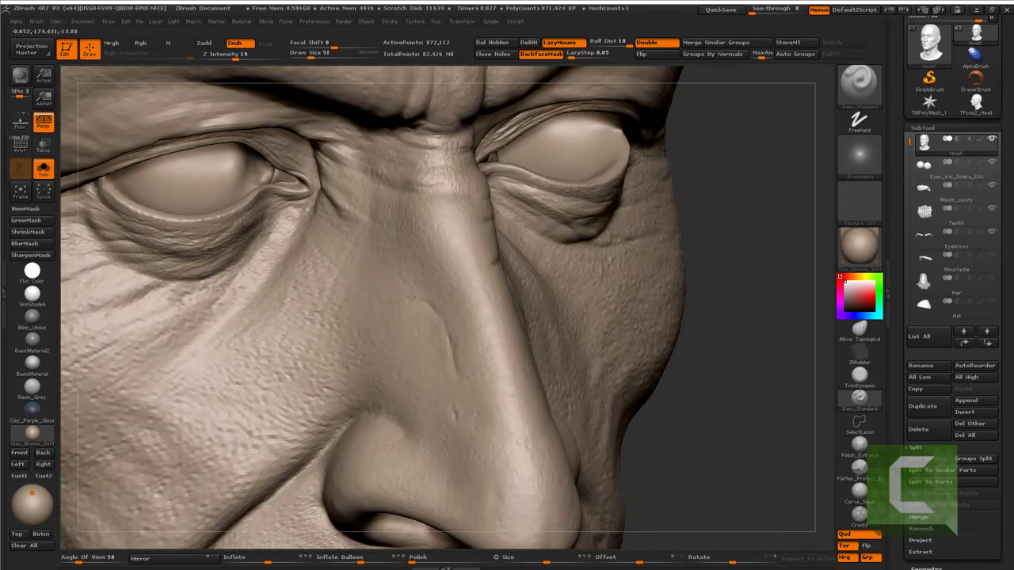
Carve a diagonal nose-bridge crease and, with a smaller brush, deepen creases beside the inner eye corner
left_click_drag(426, 273, 450, 337)
right_click_drag(373, 277, 418, 305)
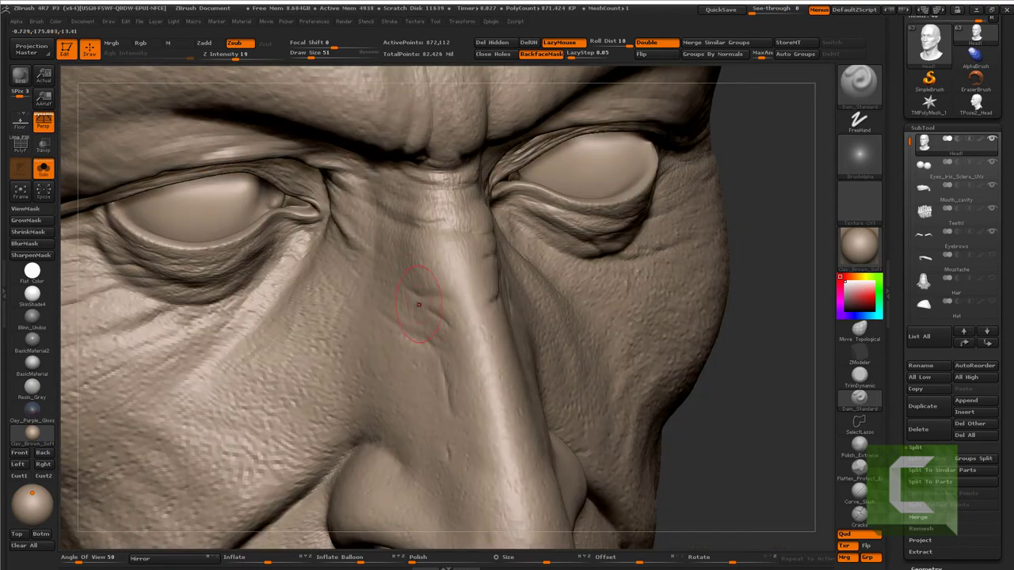
key("bracketleft")
right_click_drag(456, 269, 397, 263)
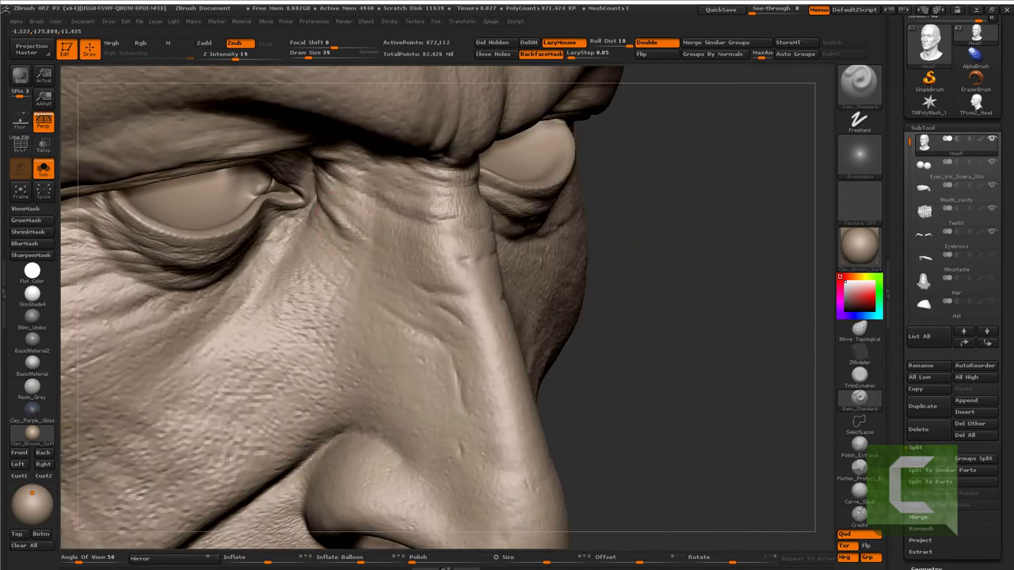
left_click_drag(392, 234, 331, 207)
Enlarge the brush, refine the nose bridge surface, and return to the top subdivision level
key("bracketright")
key("bracketright")
key("bracketright")
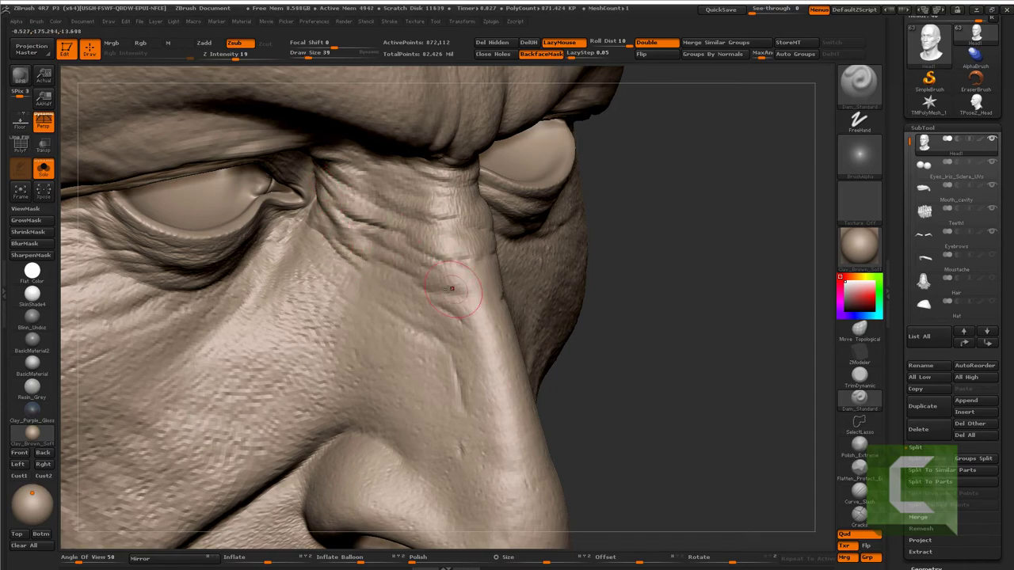
right_click_drag(444, 285, 461, 282)
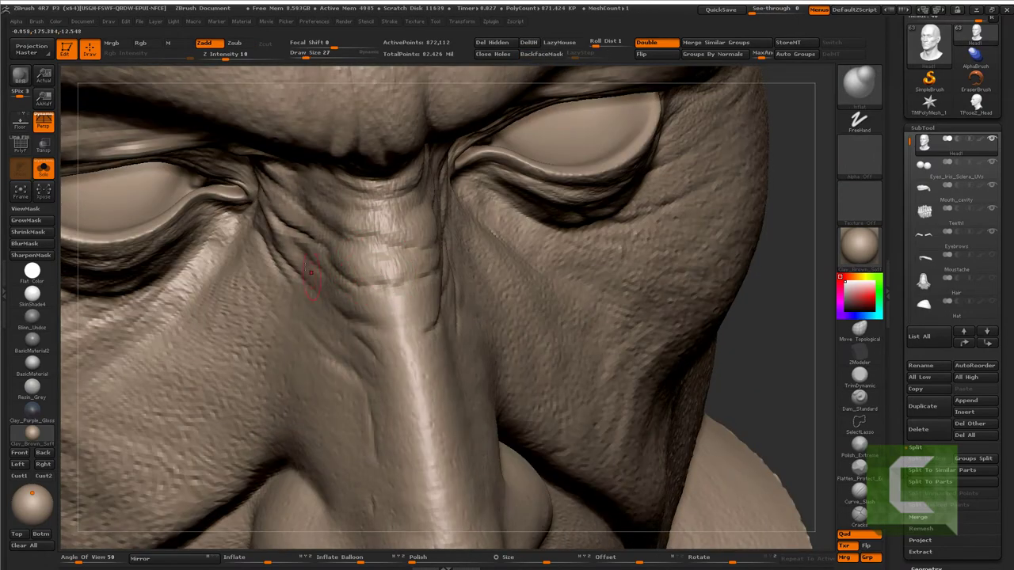
key("bracketright")
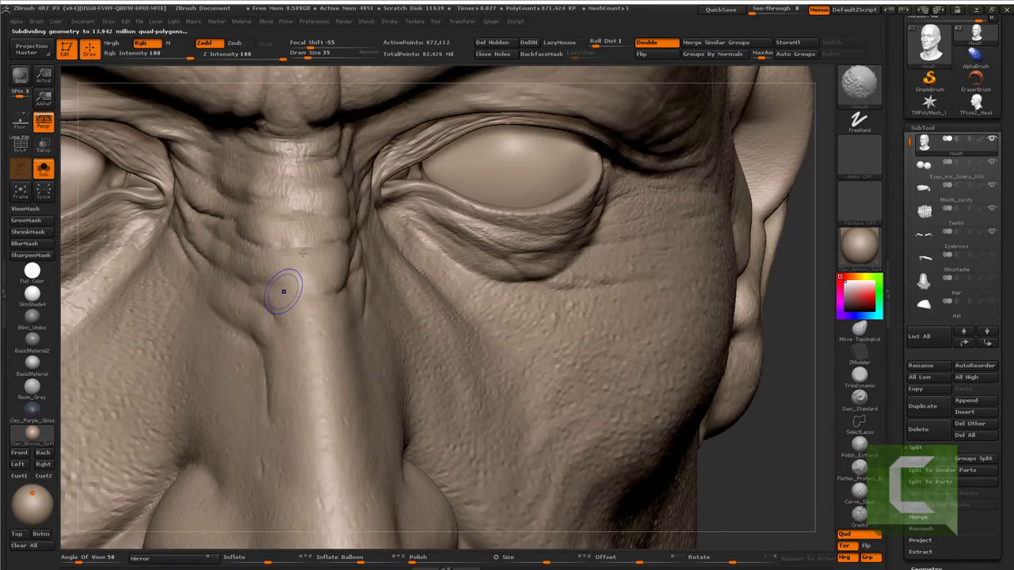
left_click_drag(328, 246, 310, 157)
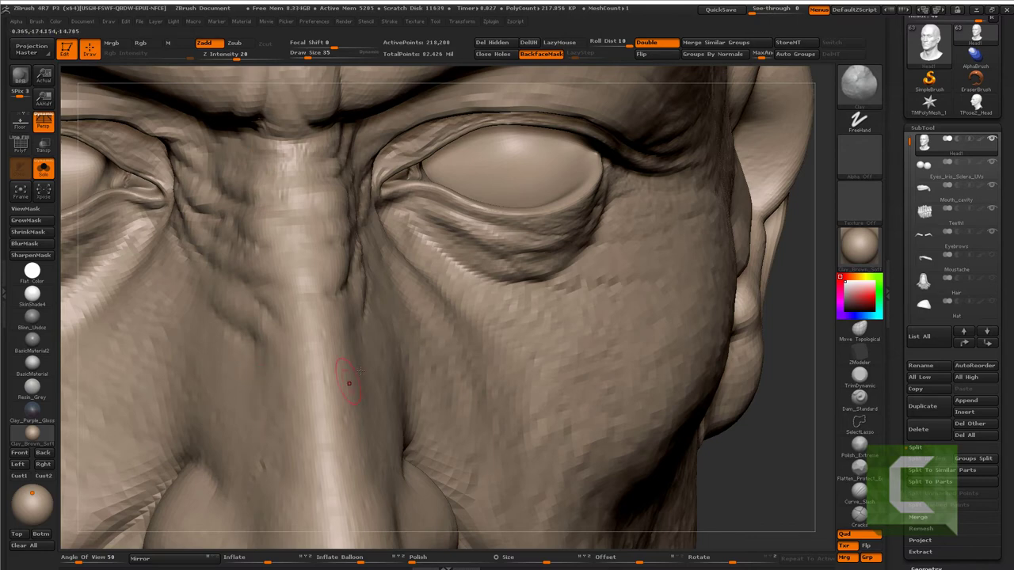
key("d")
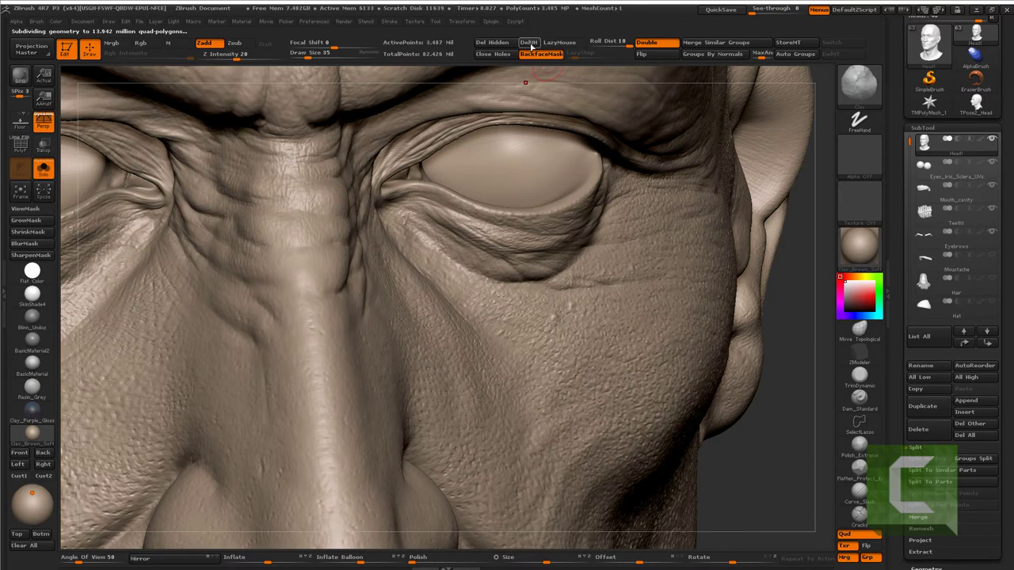
mouse_move(294, 283)
left_mouse_down()
mouse_move(505, 222)
mouse_move(460, 211)
left_mouse_up()
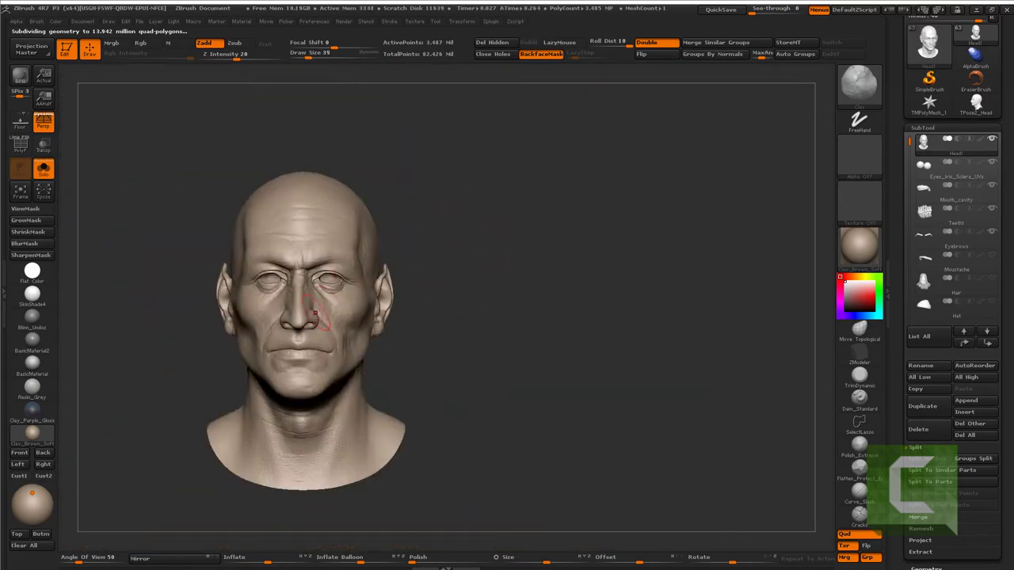
Switch to Dam_Standard and deepen the fold running from the nostril toward the mouth
left_click_drag(314, 315, 406, 316)
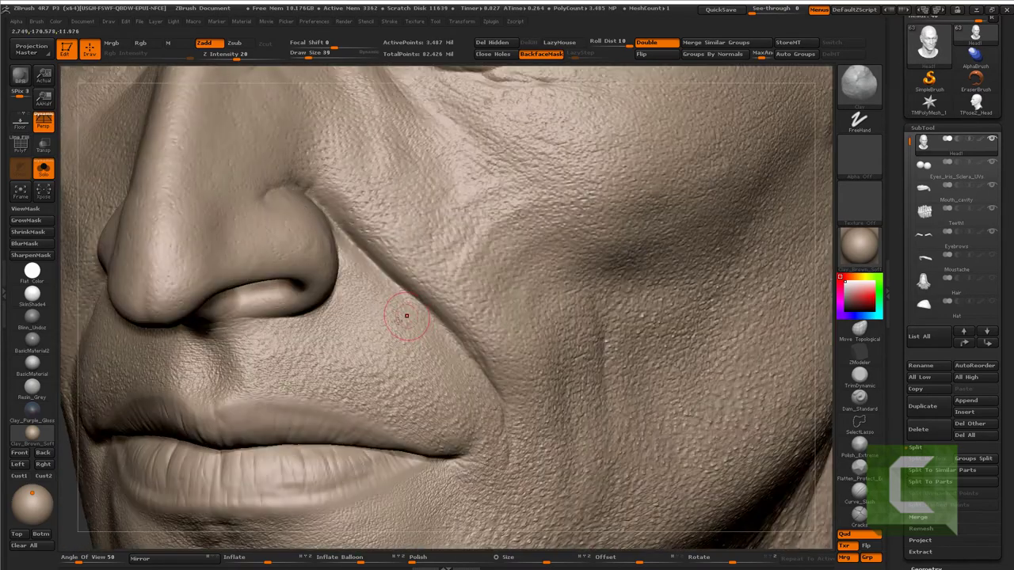
key("b")
key("d")
key("s")
mouse_move(389, 253)
left_mouse_down()
mouse_move(392, 278)
mouse_move(457, 342)
left_mouse_up()
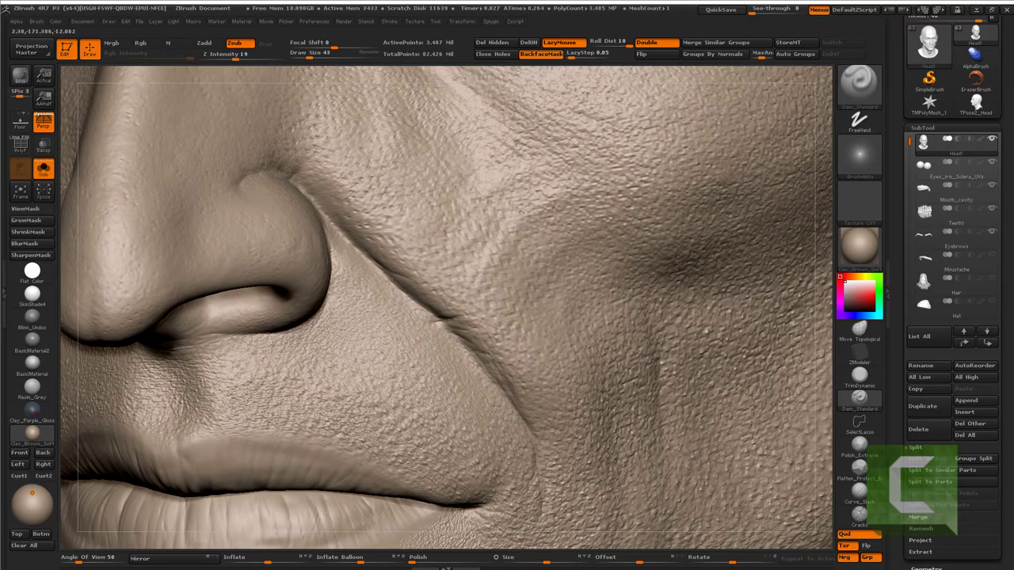
middle_click_drag(351, 259, 337, 229)
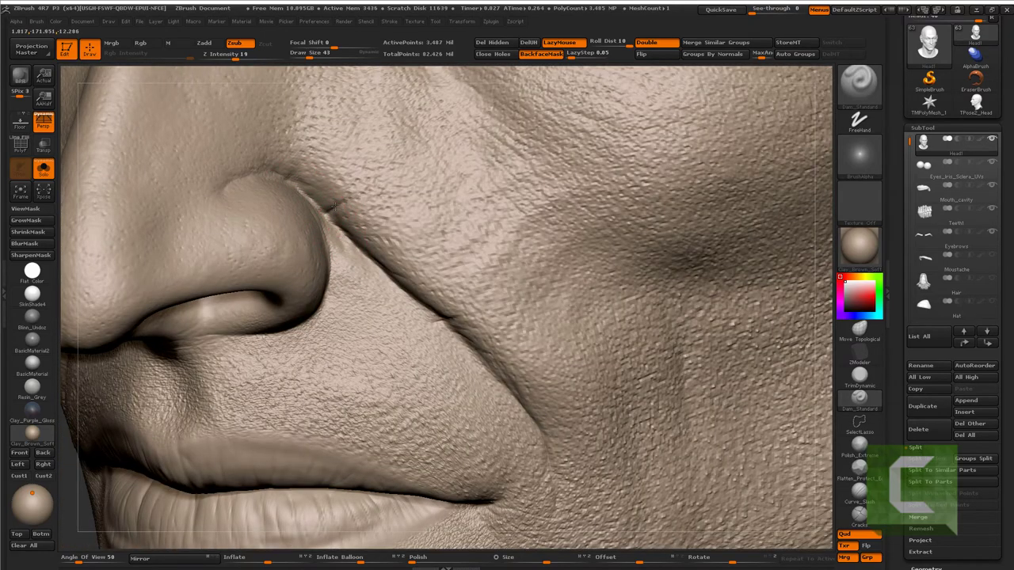
left_click_drag(335, 204, 429, 290)
key("f")
mouse_move(526, 412)
middle_mouse_down()
mouse_move(444, 380)
mouse_move(446, 365)
middle_mouse_up()
Select the Inflate brush and zoom in close on the mouth corner
key("b")
key("i")
key("n")
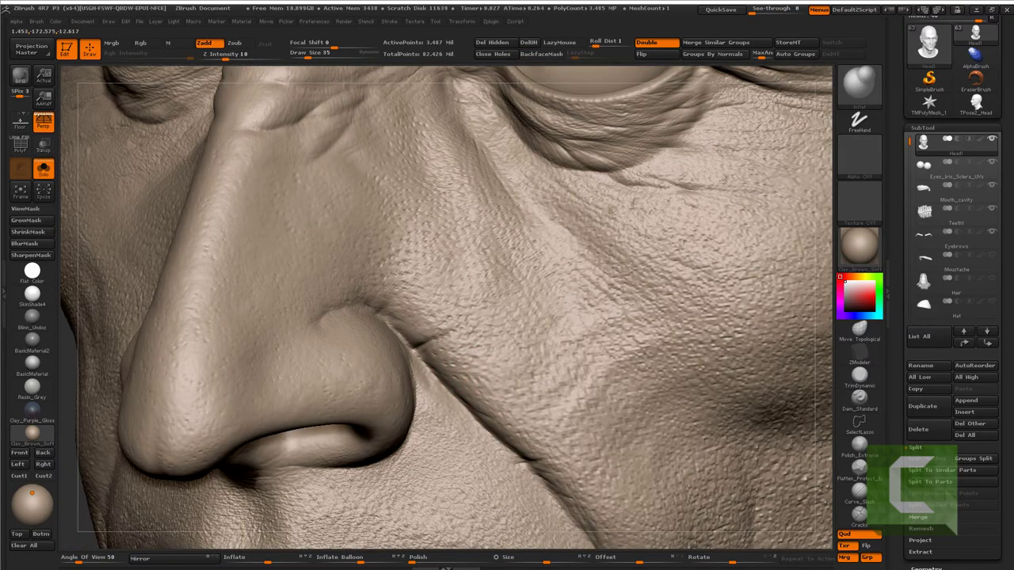
middle_click_drag(533, 447, 275, 202, "ctrl")
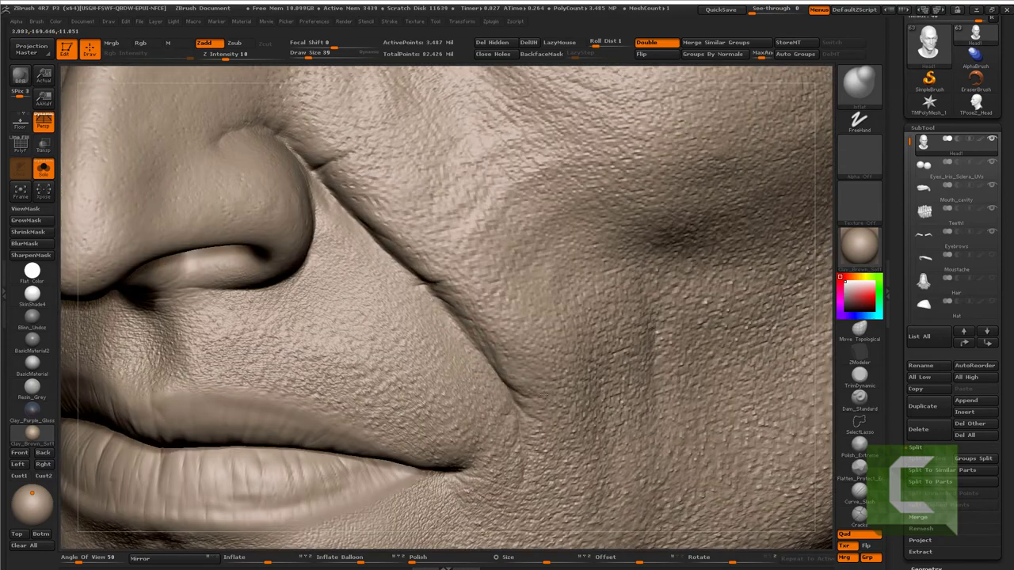
mouse_move(542, 455)
middle_mouse_down("ctrl")
mouse_move(406, 248)
mouse_move(543, 376)
mouse_move(507, 380)
mouse_move(413, 467)
mouse_move(410, 420)
mouse_move(443, 381)
mouse_move(547, 309)
mouse_move(561, 260)
middle_mouse_up("ctrl")
key("d")
Return to Dam_Standard to carve a crease along the nose-cheek fold, then pick the Inflate brush
key("b")
key("d")
key("s")
key("space")
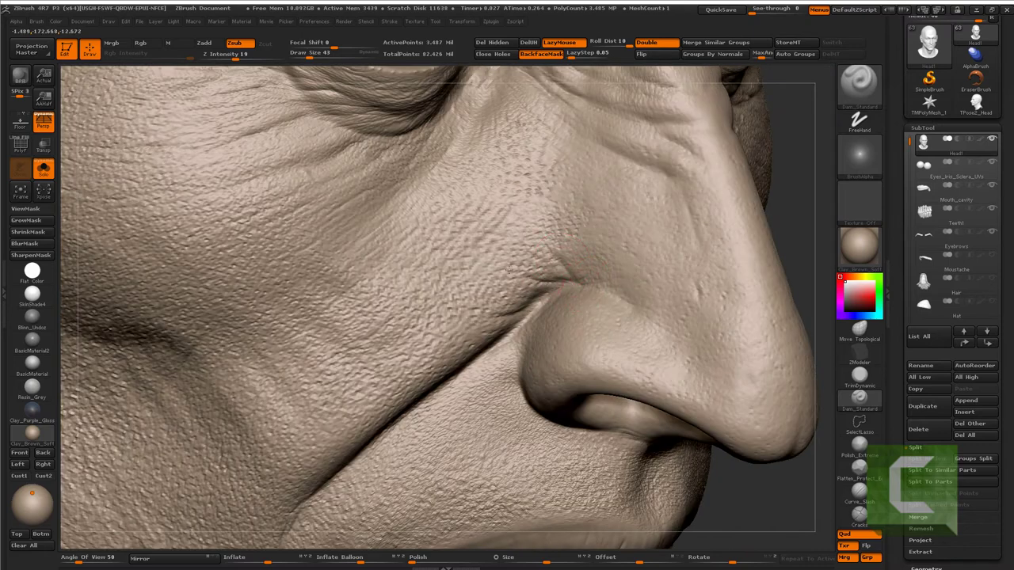
left_click_drag(582, 287, 522, 274)
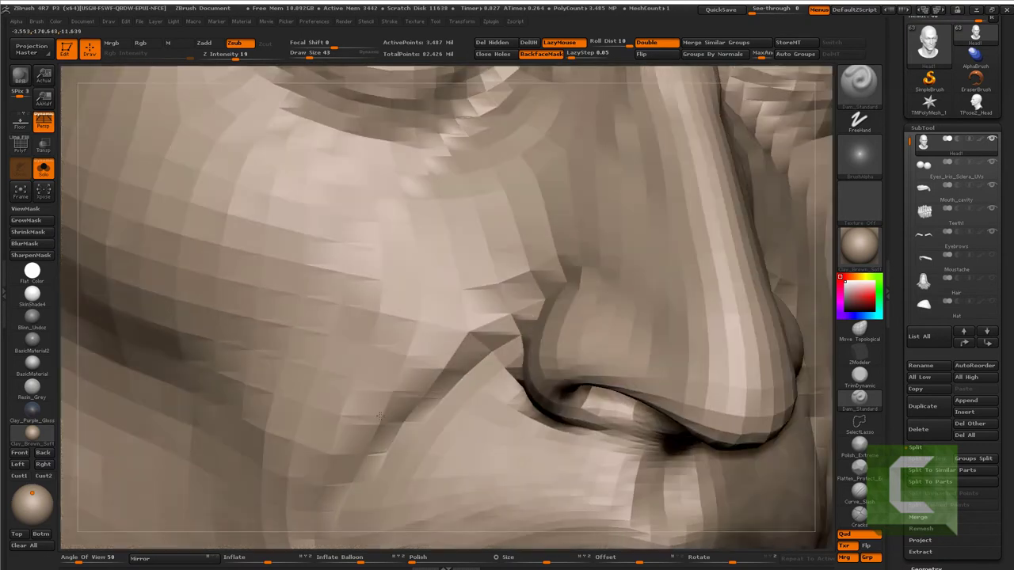
left_click_drag(384, 420, 412, 420, "alt")
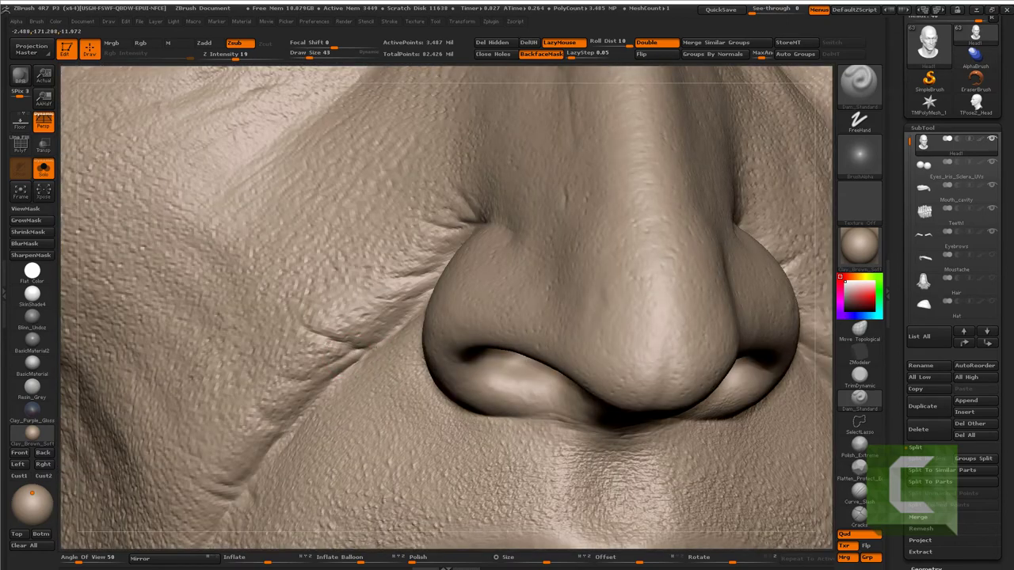
key("b")
key("i")
key("n")
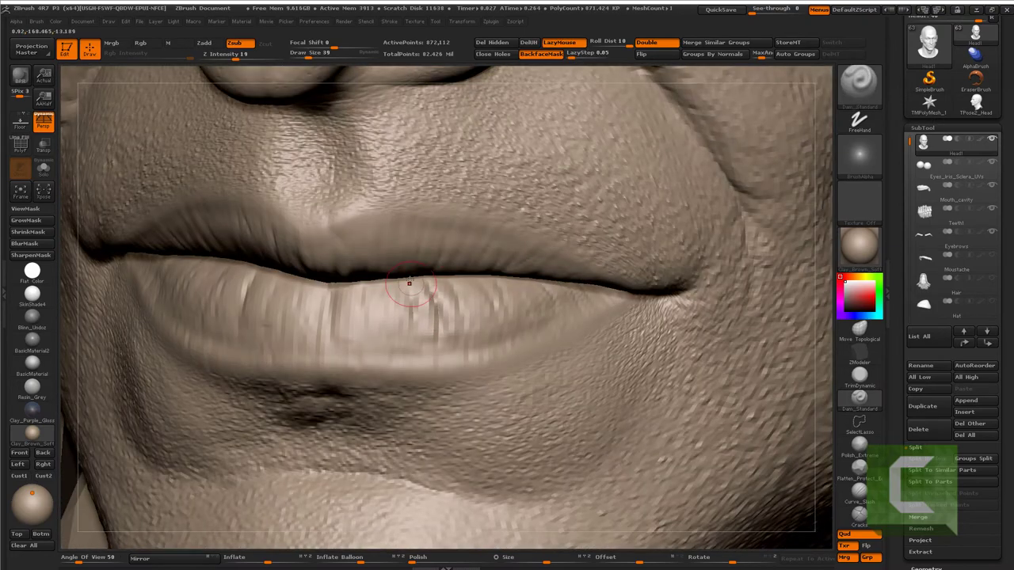
Carve three vertical creases into the lower lip
left_click_drag(410, 285, 410, 361)
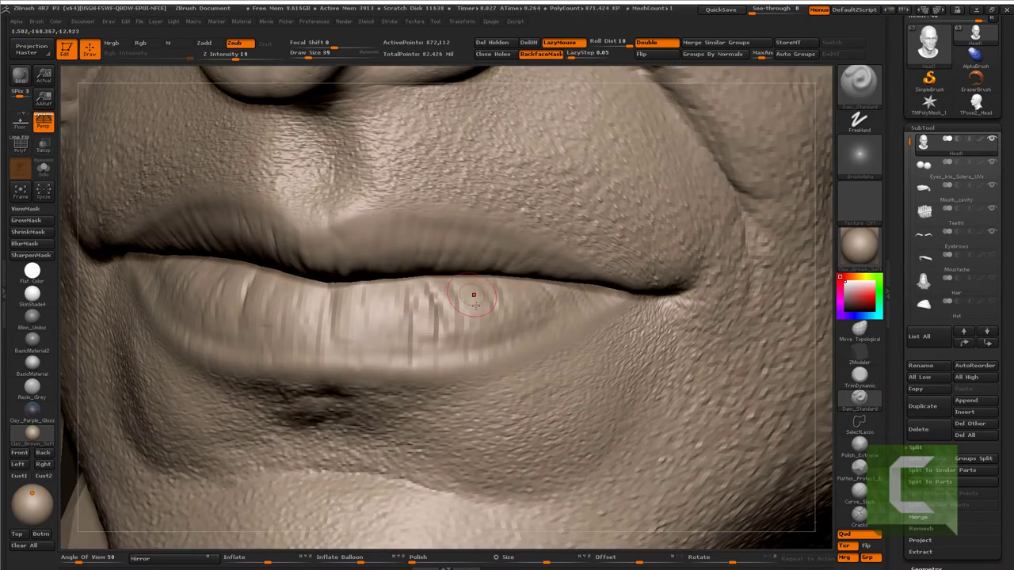
left_click_drag(479, 282, 483, 341)
mouse_move(372, 293)
left_mouse_down()
mouse_move(373, 345)
mouse_move(332, 290)
left_mouse_up()
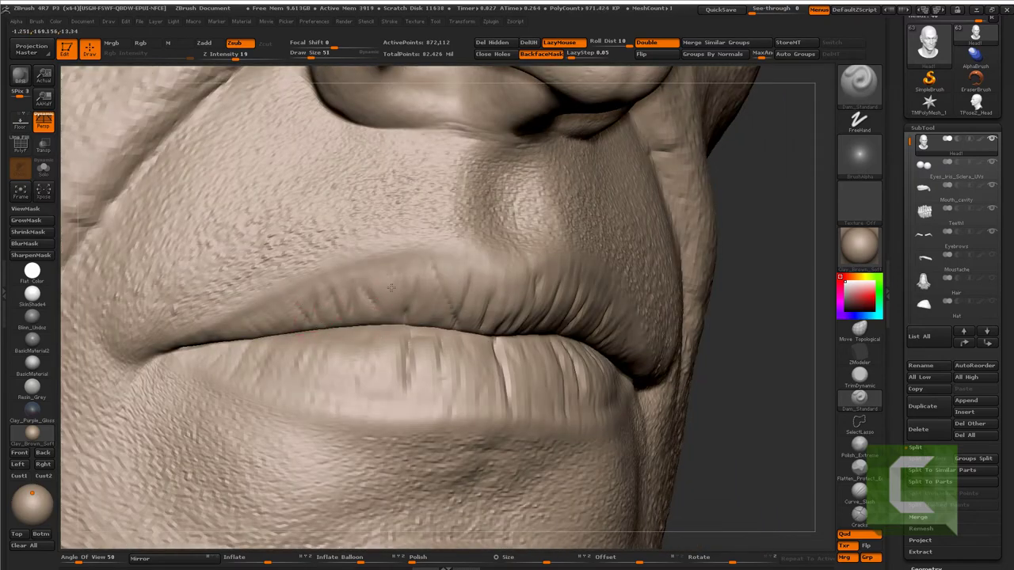
left_click_drag(352, 372, 355, 371)
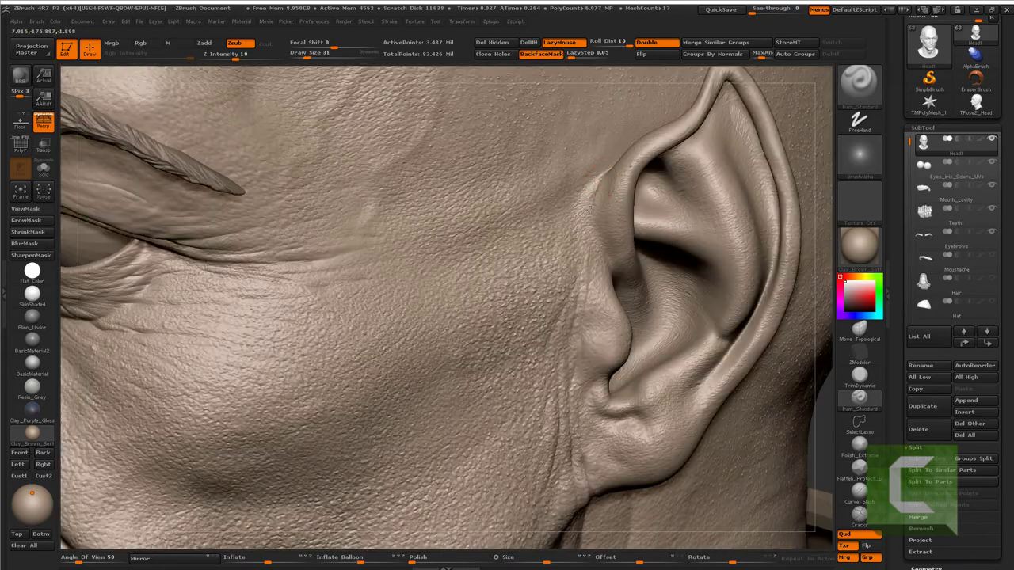
Carve a crease along the front edge of the ear, switch to Inflate, and reframe on cheek and neck
left_click_drag(591, 176, 586, 231)
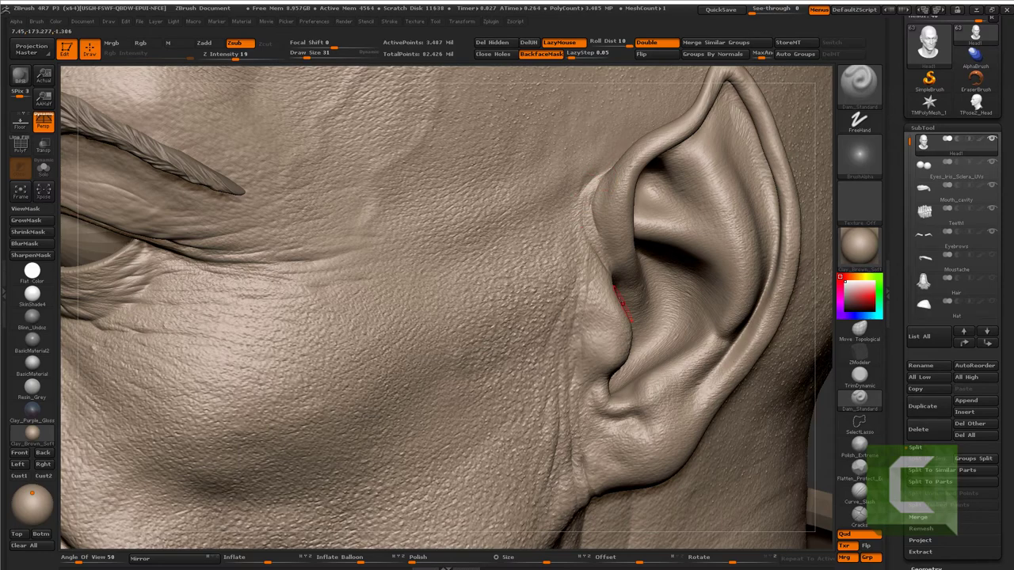
key("b")
key("i")
key("n")
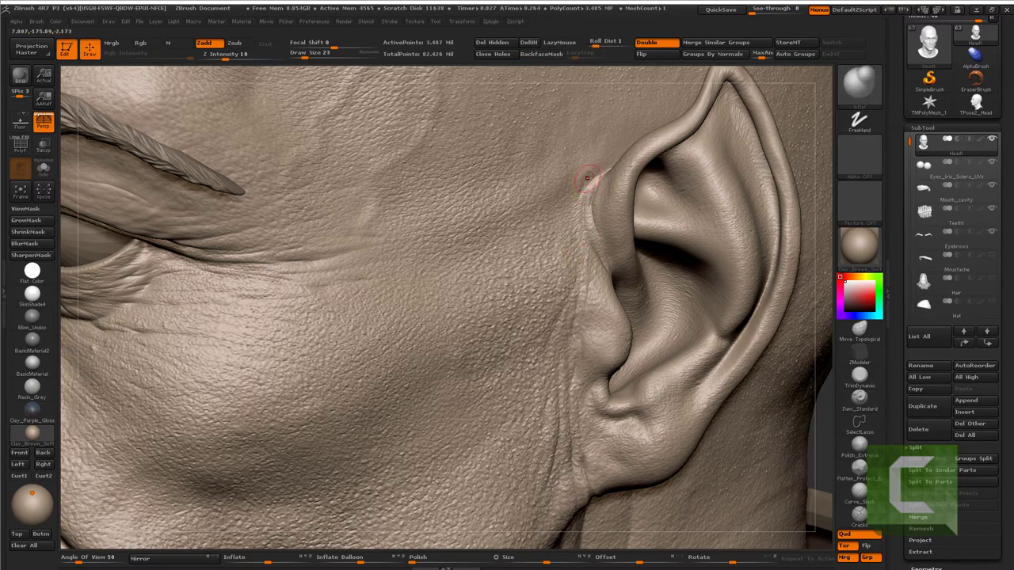
key("f")
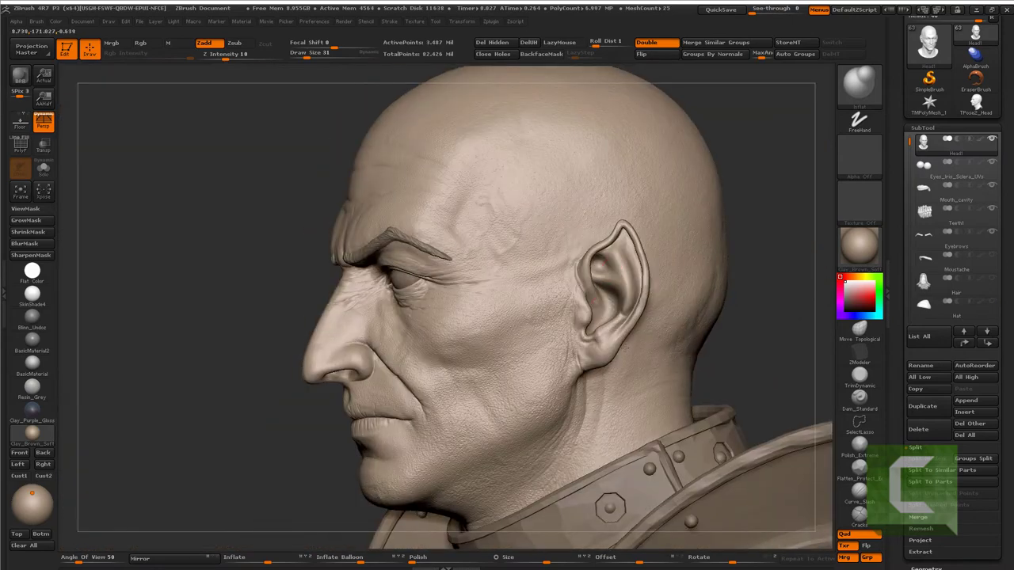
left_click_drag(777, 159, 567, 238, "alt")
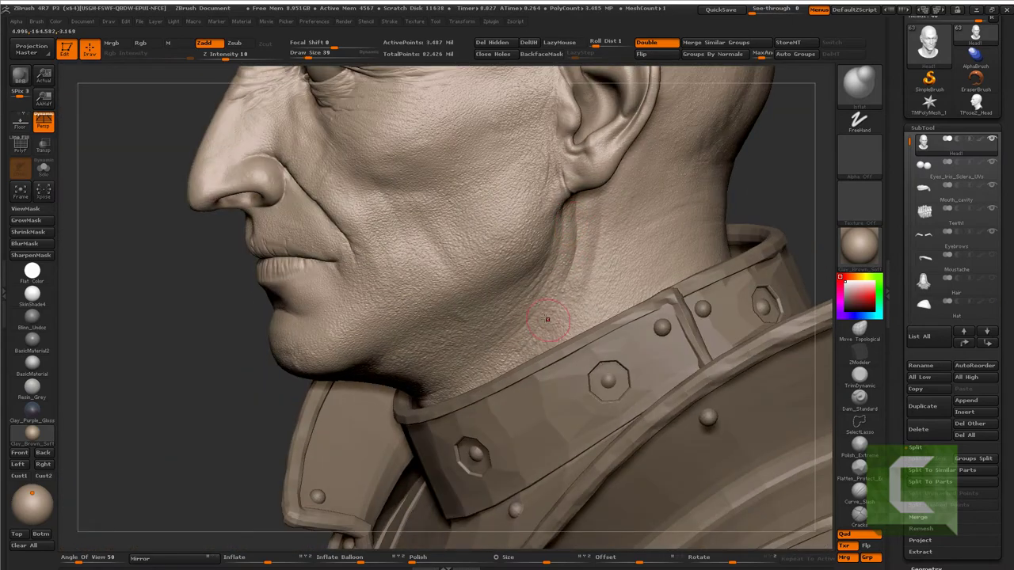
Isolate the head, pick Dam_Standard, drop two subdivision levels, and set the brush to build up
key("alt+s")
key("b")
key("d")
key("s")
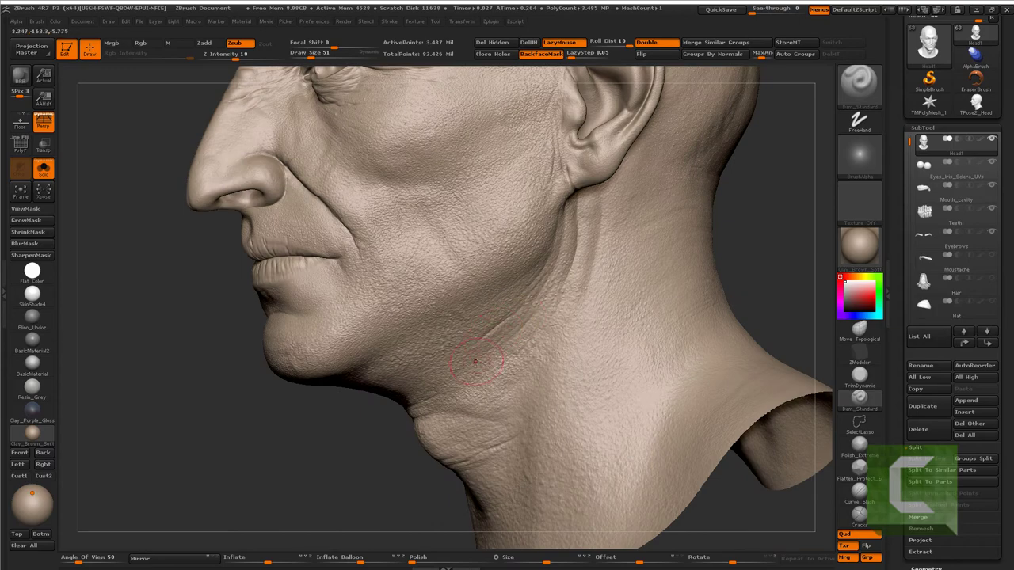
key("shift+d")
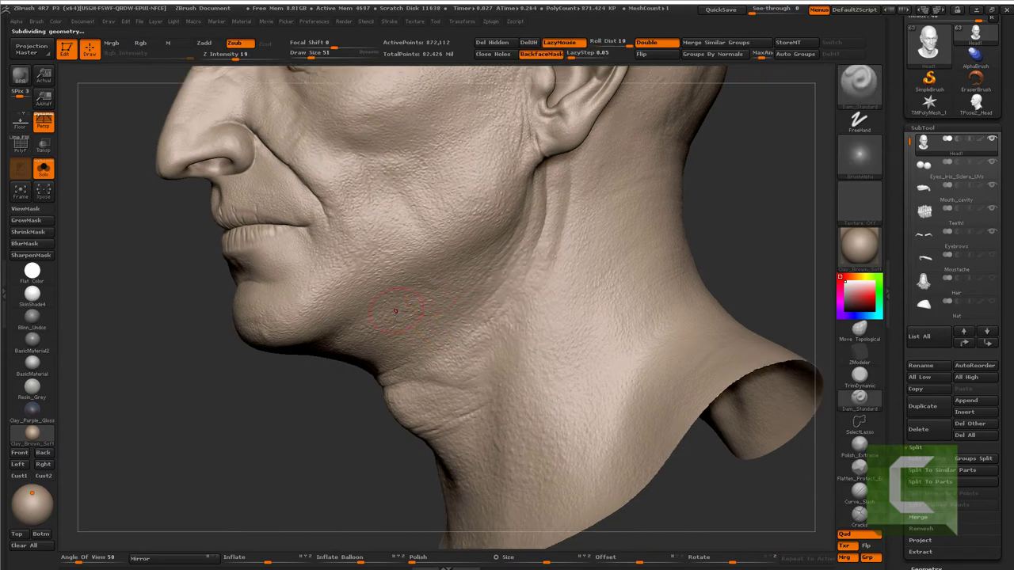
key("shift+d")
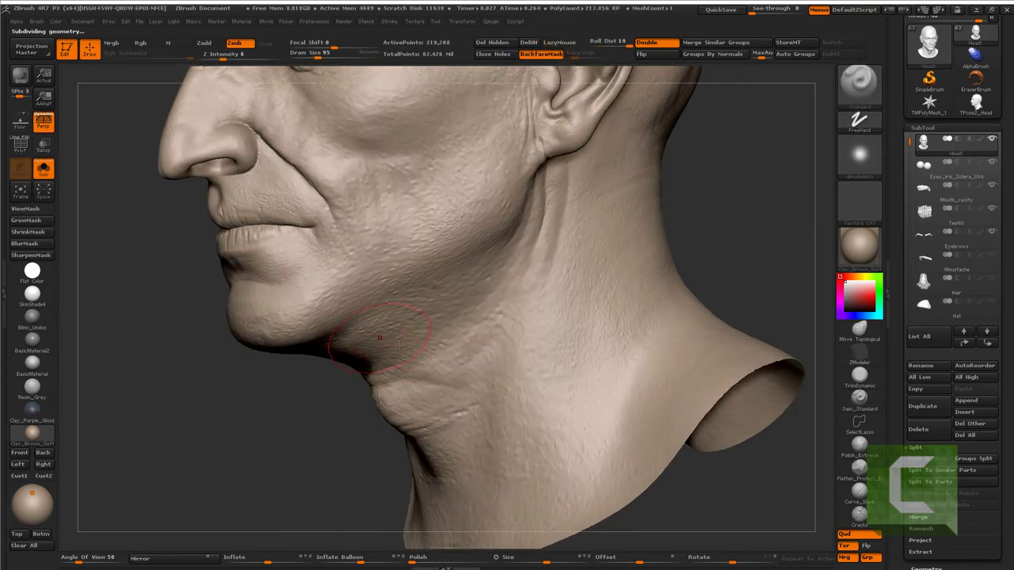
left_click(225, 45)
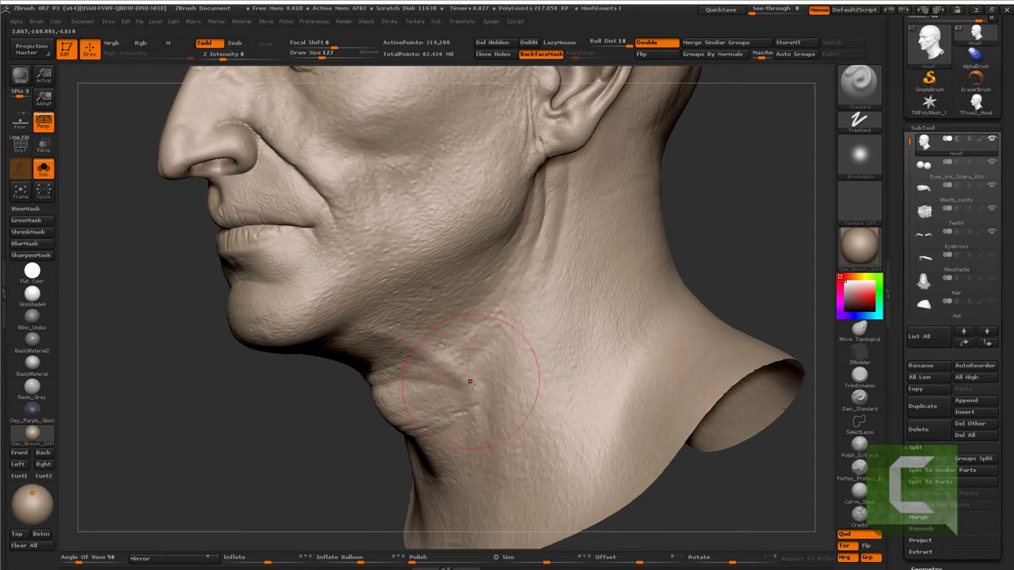
Enlarge the brush to about 186 and view the neck and jaw from below
left_click_drag(470, 371, 387, 371)
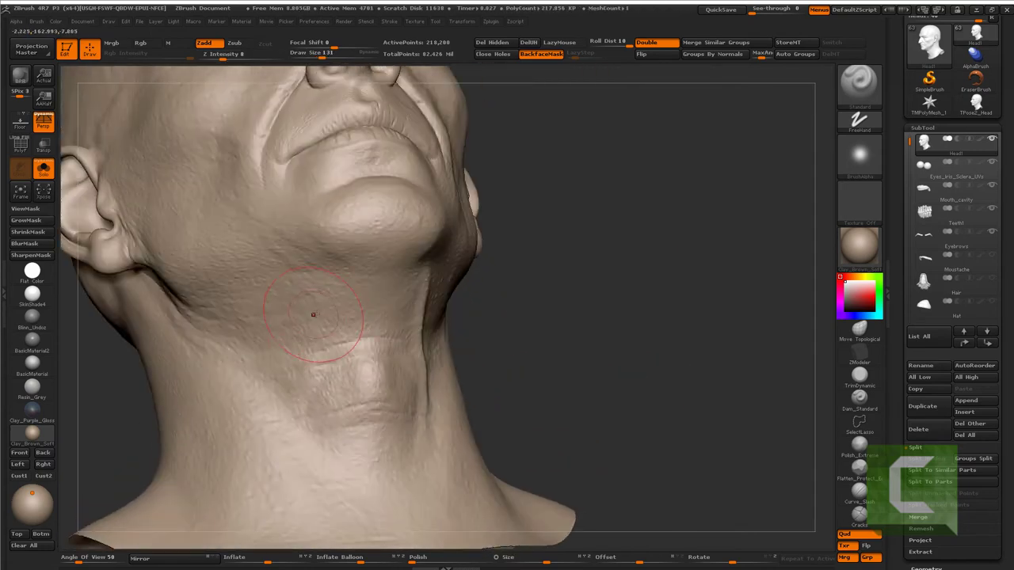
key("space")
mouse_move(311, 328)
left_mouse_down()
mouse_move(335, 491)
mouse_move(464, 404)
left_mouse_up()
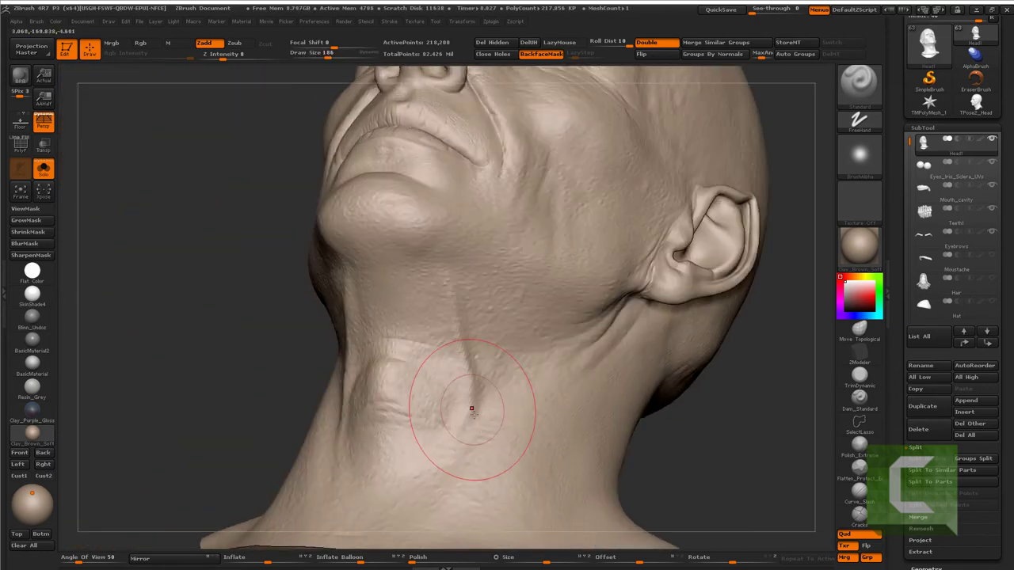
mouse_move(407, 309)
left_mouse_down()
mouse_move(397, 335)
mouse_move(351, 335)
mouse_move(435, 354)
left_mouse_up()
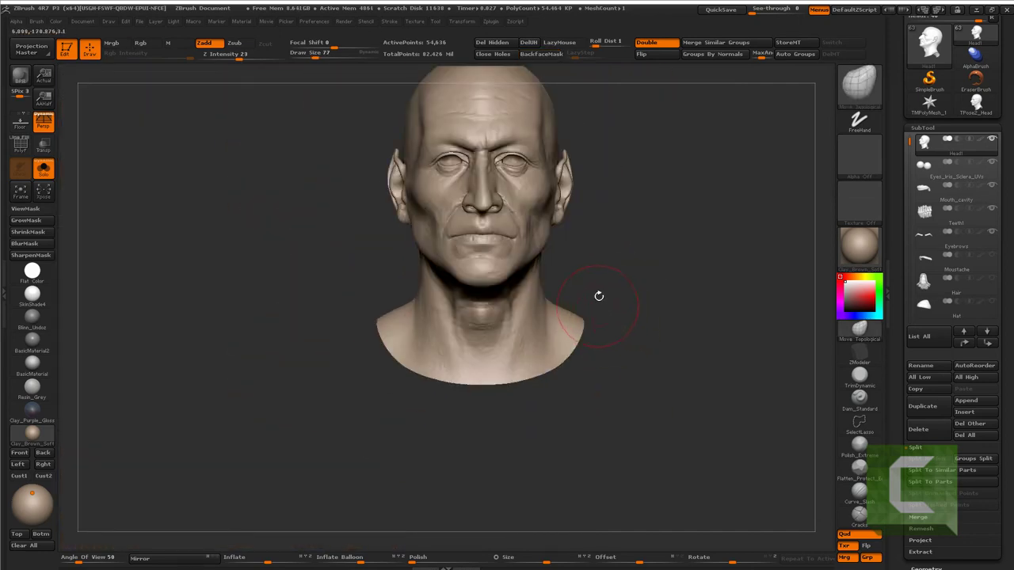
mouse_move(562, 341)
left_mouse_down()
mouse_move(659, 265)
mouse_move(692, 222)
mouse_move(438, 285)
left_mouse_up()
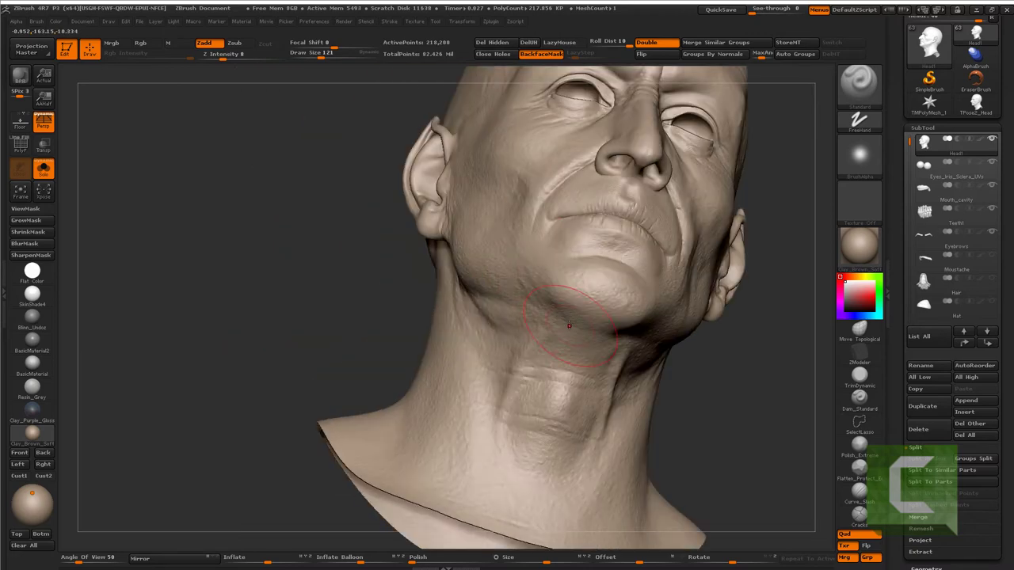
left_click_drag(472, 276, 557, 300)
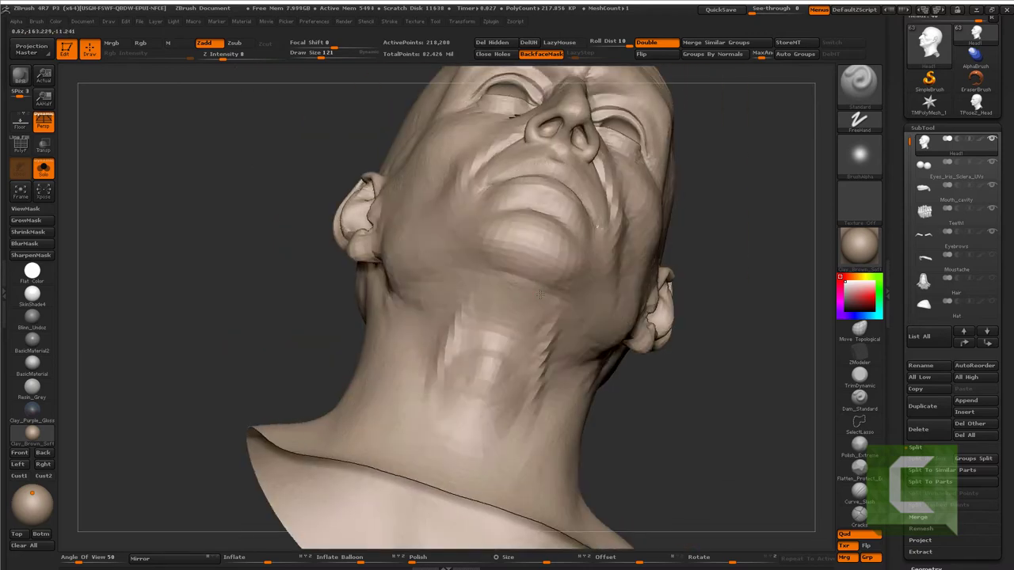
right_click_drag(552, 300, 491, 272, "alt")
Drop another subdivision level and shape the jaw underside with the Clay brush at strength 10
key("shift+d")
key("b")
key("c")
key("l")
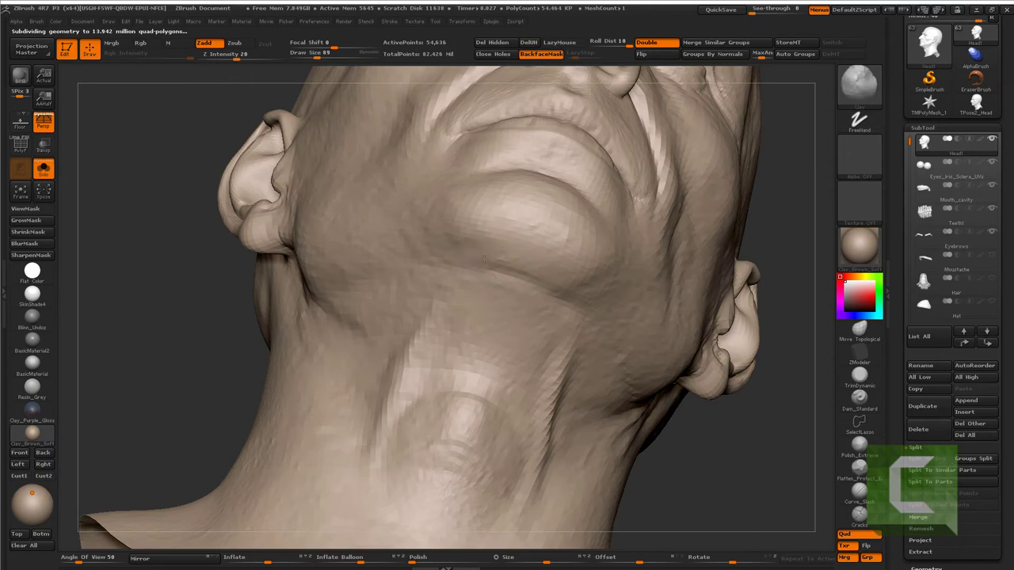
left_click_drag(238, 63, 225, 62)
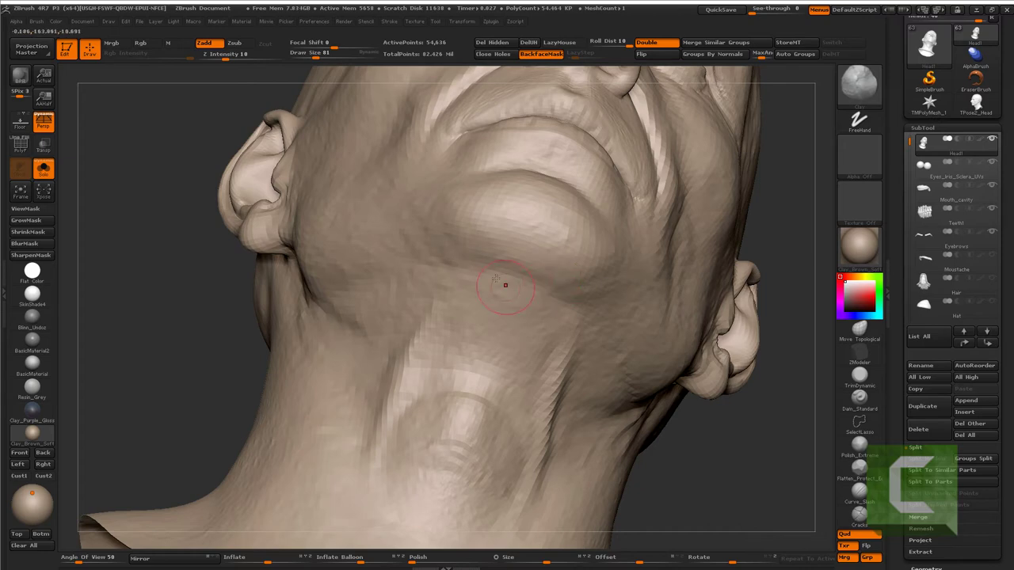
right_click_drag(508, 355, 360, 383)
mouse_move(367, 428)
right_mouse_down()
mouse_move(443, 324)
mouse_move(476, 336)
right_mouse_up()
mouse_move(505, 294)
right_mouse_down()
mouse_move(512, 249)
mouse_move(515, 286)
mouse_move(494, 227)
mouse_move(496, 282)
mouse_move(467, 290)
right_mouse_up()
At the top subdivision, carve a diagonal crease and deepen horizontal creases across the neck with Dam_Standard
key("d")
key("b")
key("d")
key("s")
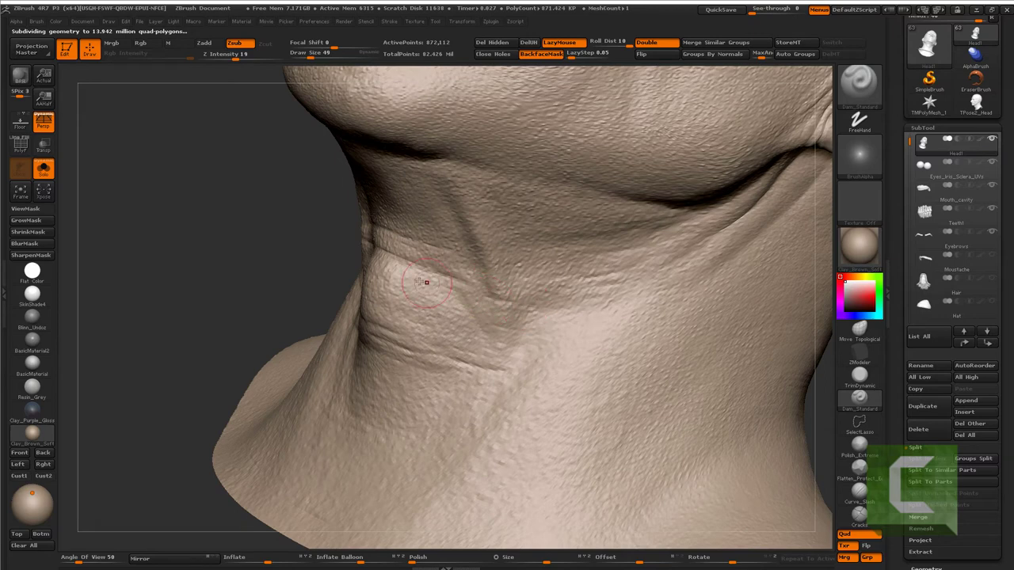
left_click_drag(425, 282, 395, 278)
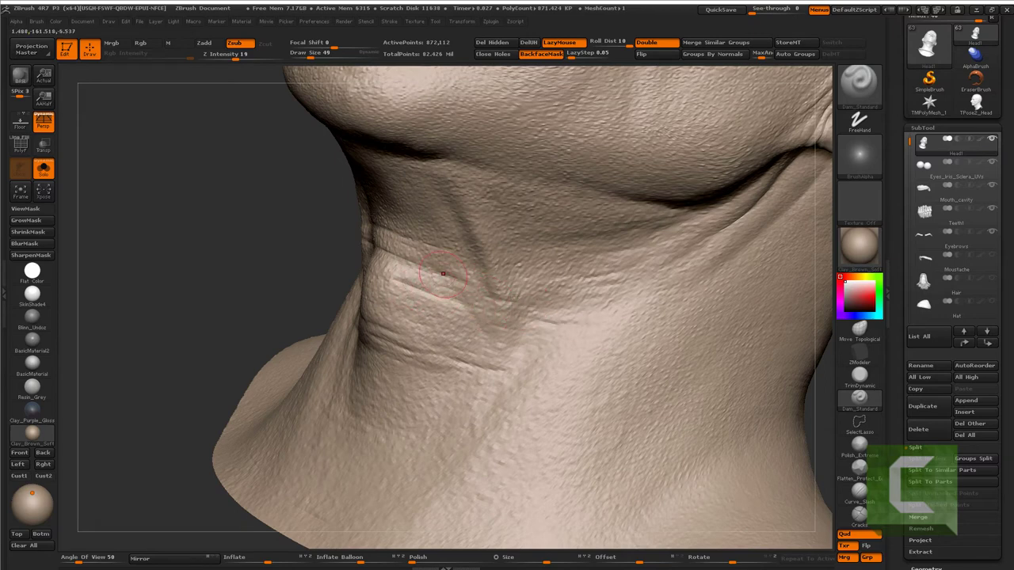
right_click_drag(491, 295, 443, 273)
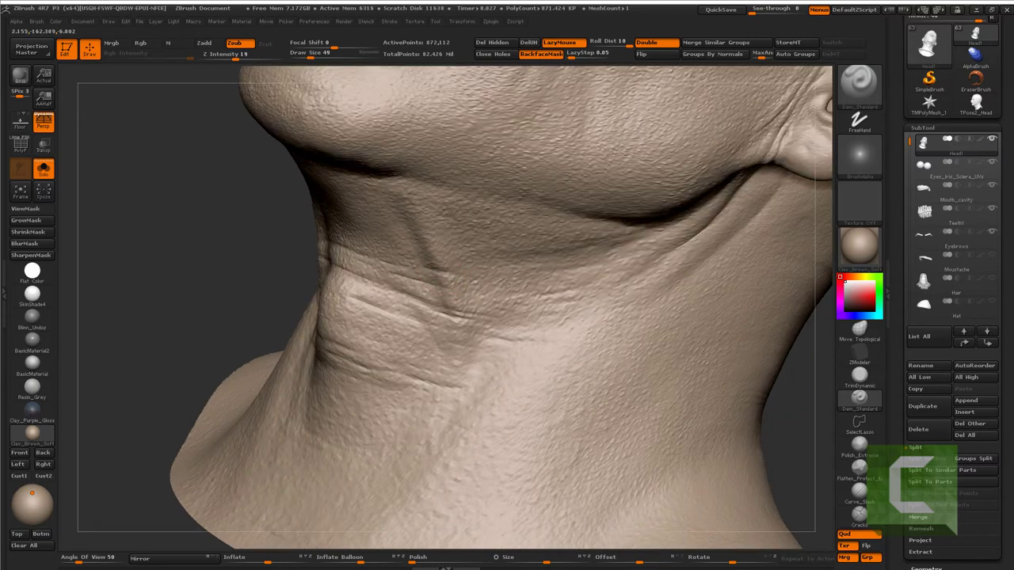
left_click_drag(434, 281, 623, 267)
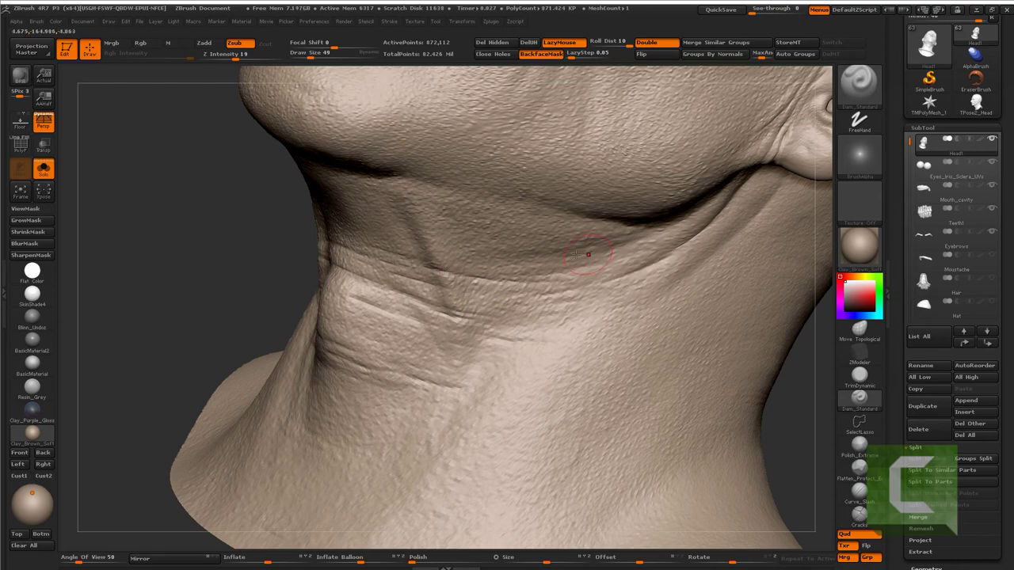
right_click_drag(373, 234, 329, 228)
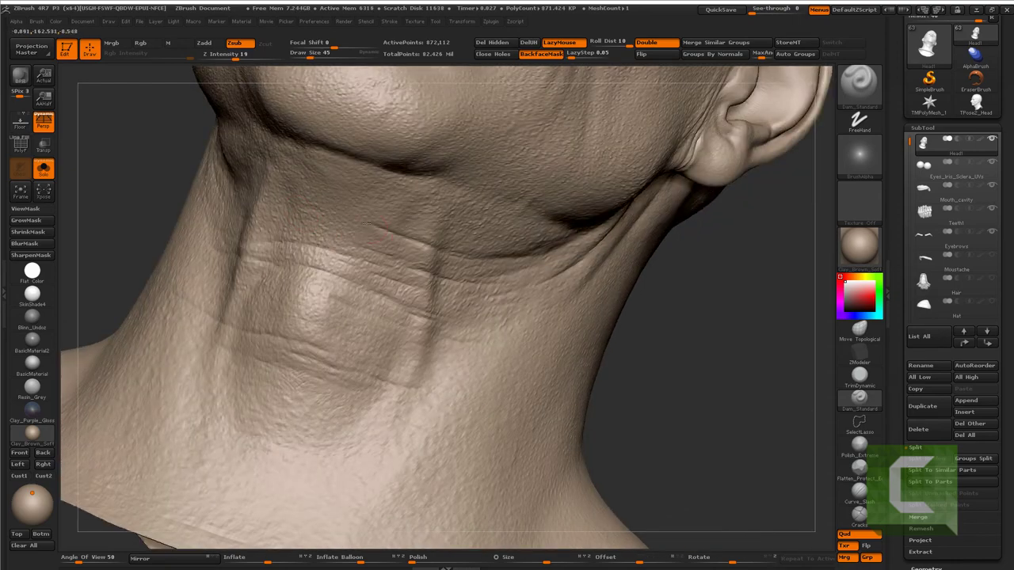
right_click_drag(397, 255, 341, 321)
left_click_drag(341, 321, 499, 357)
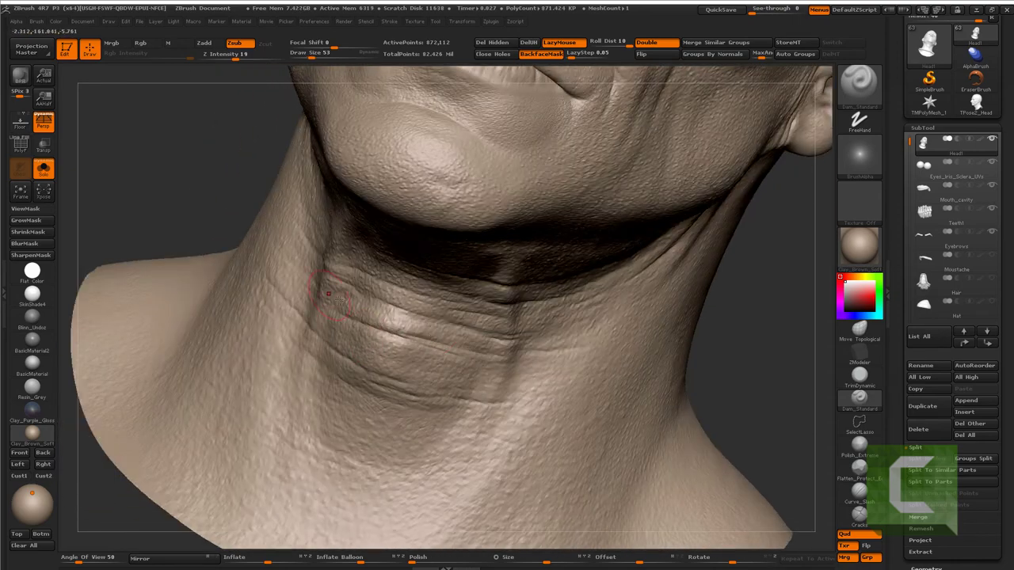
mouse_move(499, 357)
right_mouse_down()
mouse_move(264, 263)
mouse_move(389, 324)
mouse_move(417, 306)
right_mouse_up()
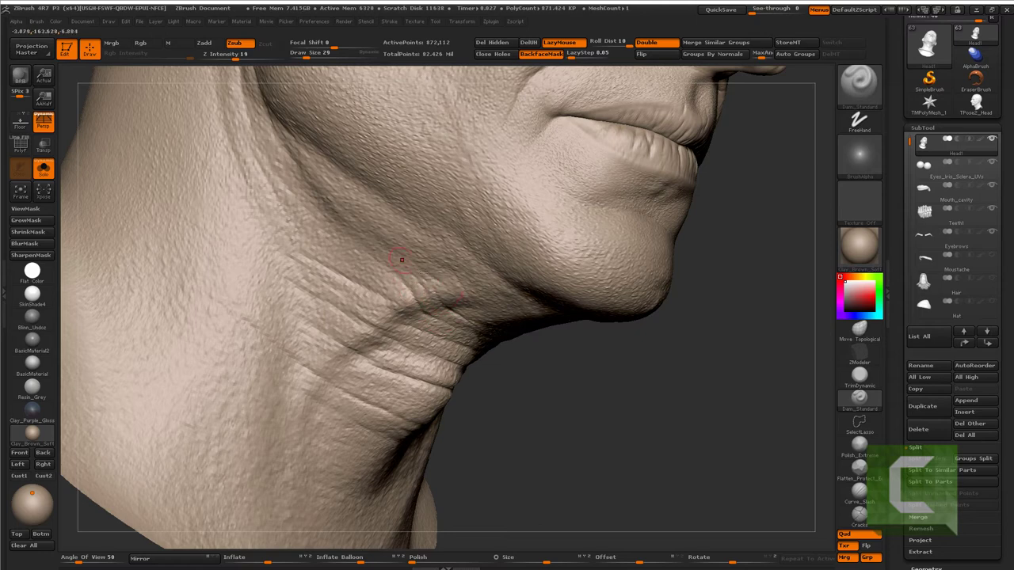
mouse_move(402, 260)
right_mouse_down()
mouse_move(389, 285)
mouse_move(428, 313)
mouse_move(309, 279)
right_mouse_up()
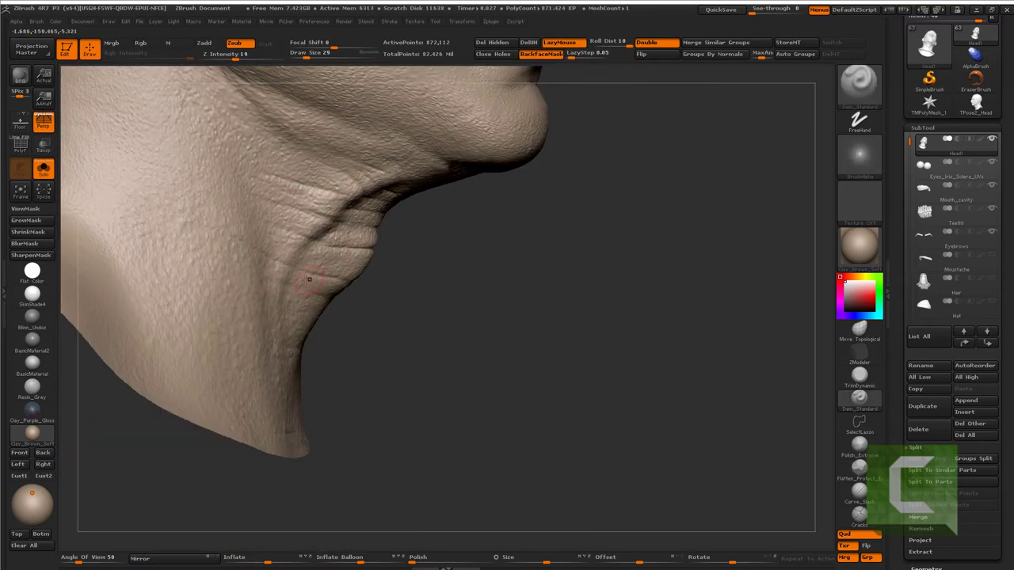
Switch briefly to the Standard brush near the jaw, then back to Dam_Standard
key("b")
key("s")
key("t")
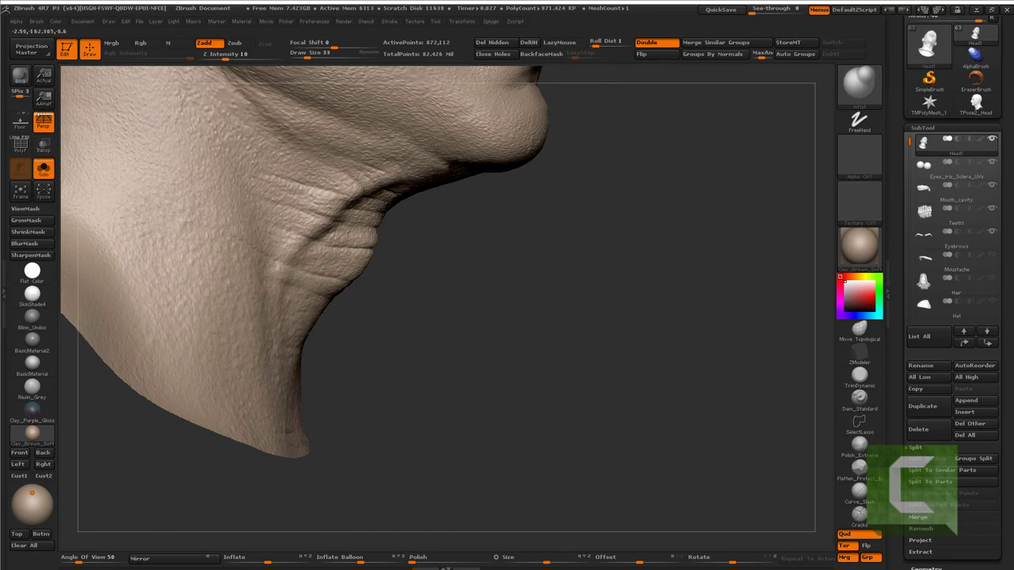
right_click_drag(487, 220, 521, 182)
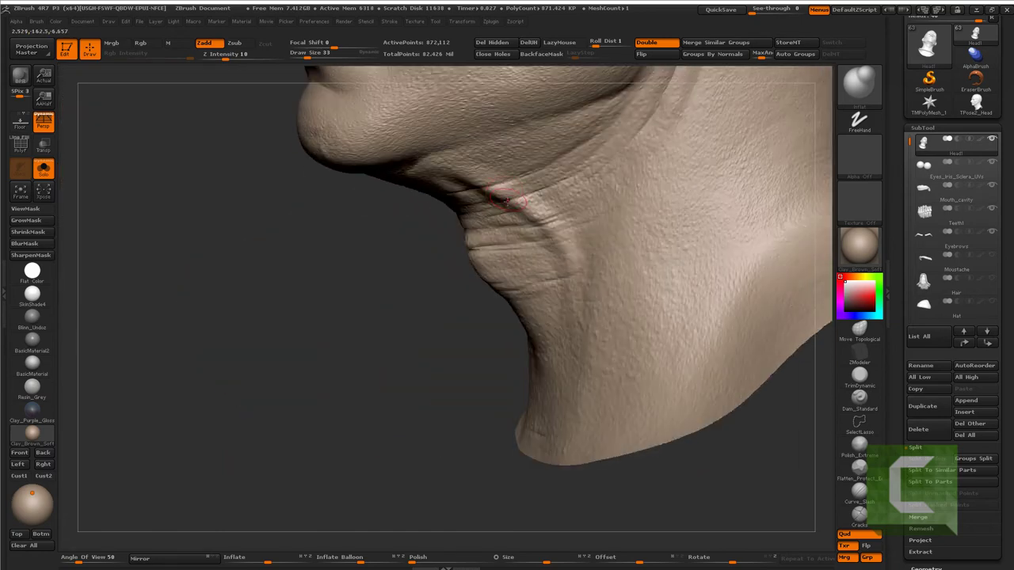
key("b")
key("d")
key("s")
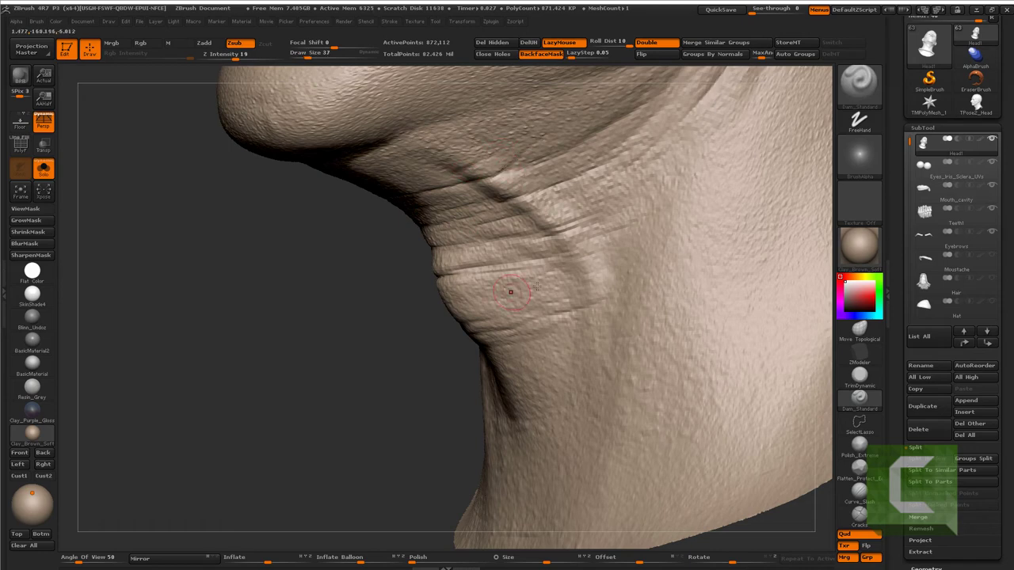
right_click_drag(510, 291, 626, 243, "alt")
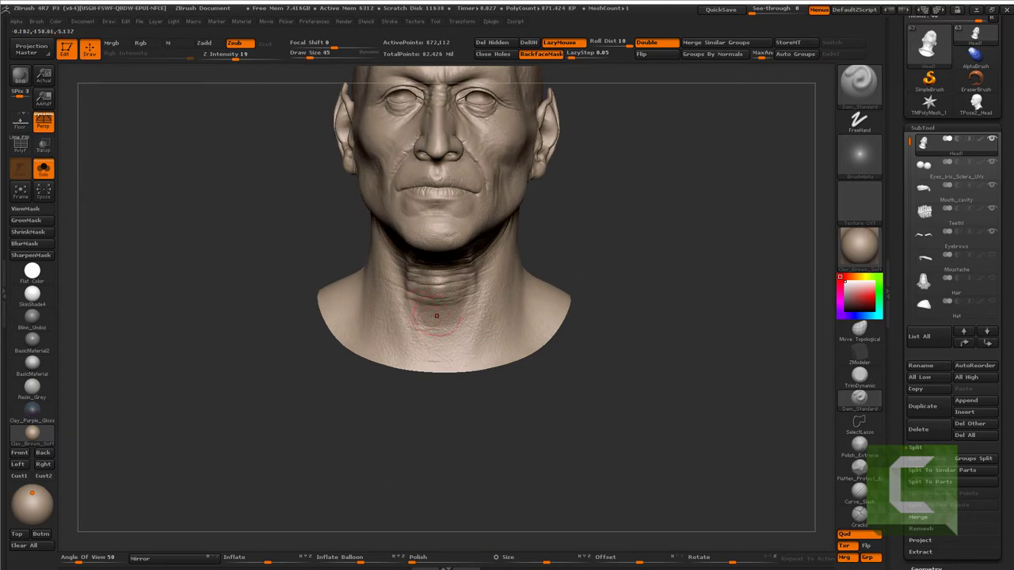
right_click_drag(435, 315, 439, 324, "alt")
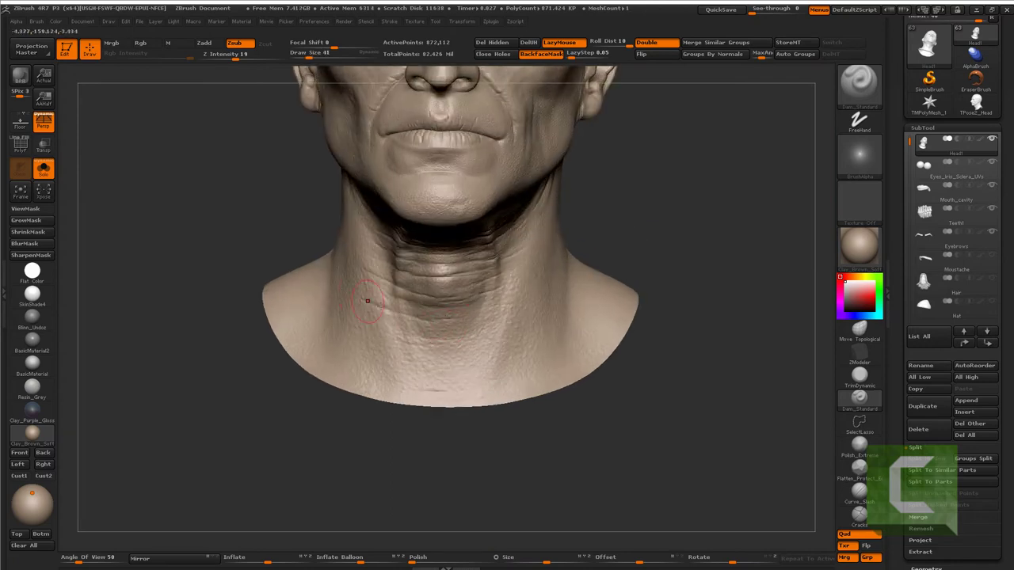
right_click_drag(367, 301, 341, 268)
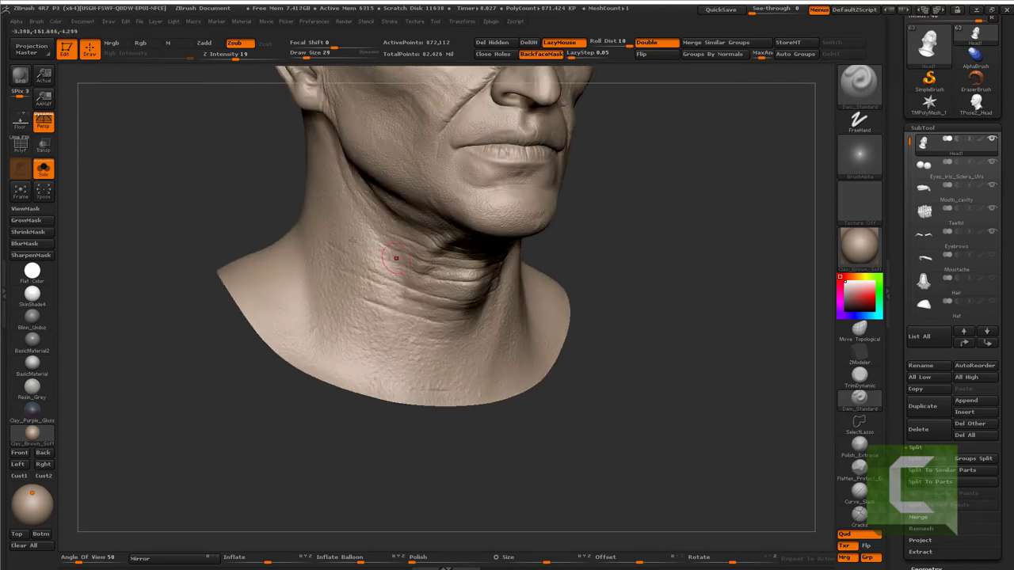
mouse_move(409, 245)
right_mouse_down()
mouse_move(528, 301)
mouse_move(440, 295)
mouse_move(494, 229)
mouse_move(373, 302)
mouse_move(461, 314)
mouse_move(458, 267)
right_mouse_up()
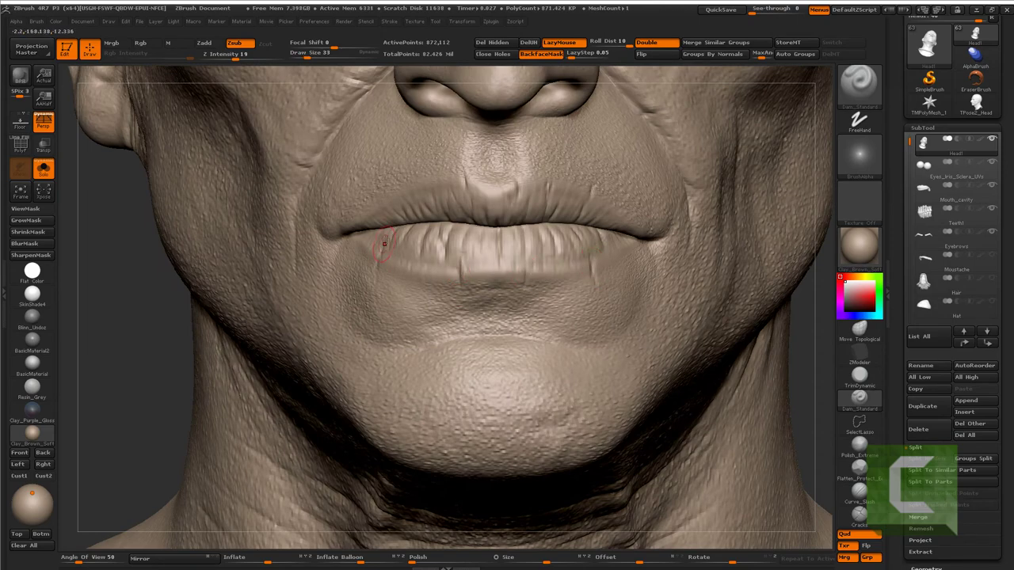
right_click_drag(505, 268, 601, 256)
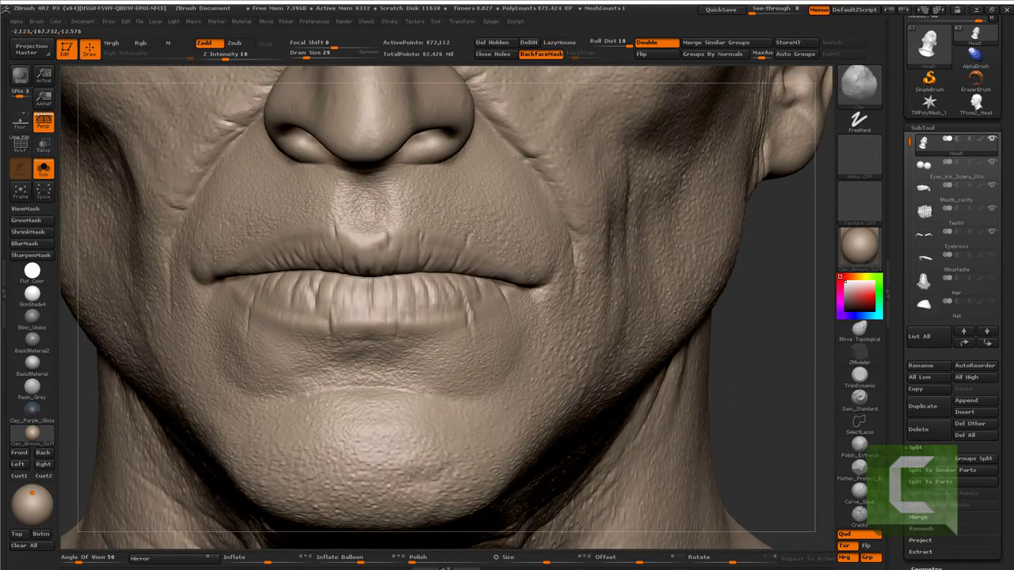
right_click_drag(261, 327, 237, 326)
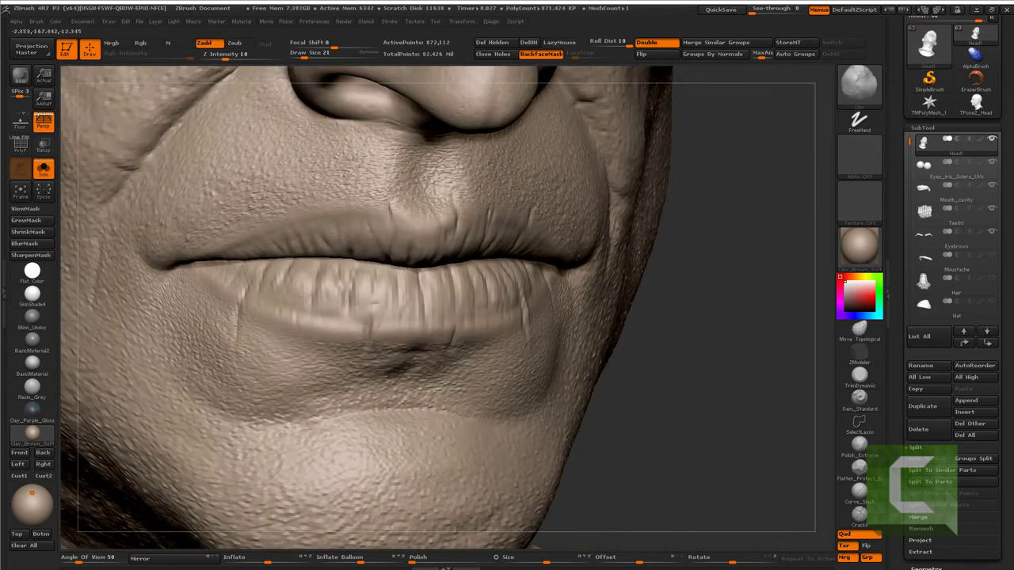
mouse_move(301, 269)
right_mouse_down()
mouse_move(358, 339)
mouse_move(500, 316)
right_mouse_up()
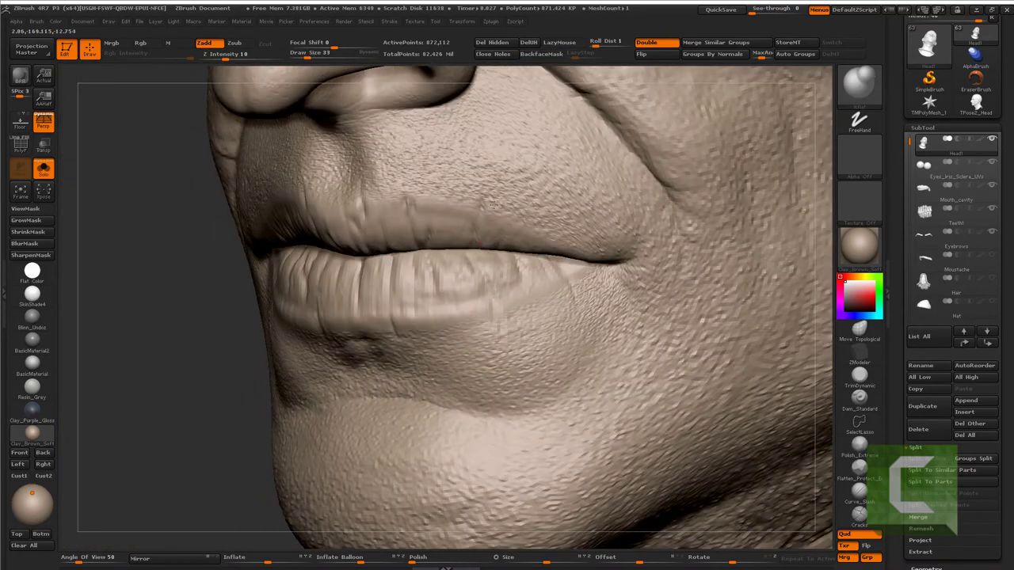
mouse_move(515, 239)
right_mouse_down()
mouse_move(372, 269)
mouse_move(346, 253)
mouse_move(362, 240)
mouse_move(450, 309)
mouse_move(407, 283)
mouse_move(362, 232)
right_mouse_up()
Try Dam_Standard, then raise a subtle cheek bump with the Standard brush and view the whole head
key("b")
key("d")
key("s")
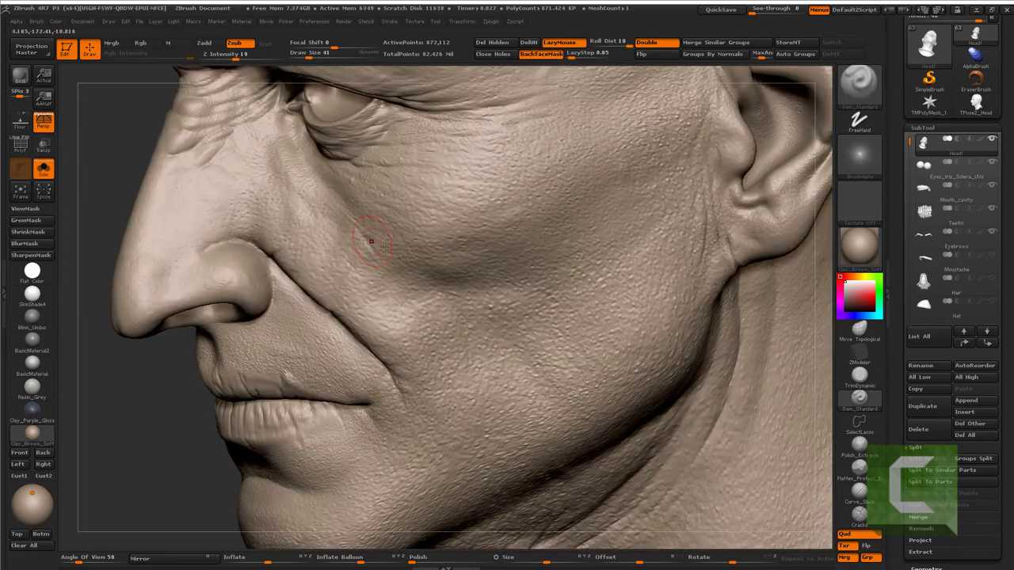
key("bracketright")
key("b")
key("s")
key("t")
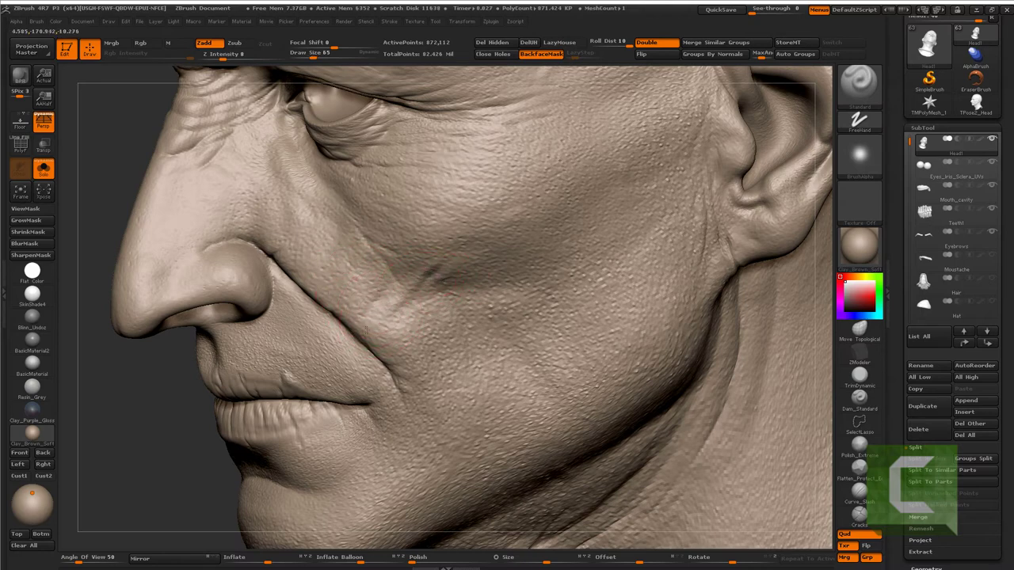
left_click_drag(521, 374, 551, 366)
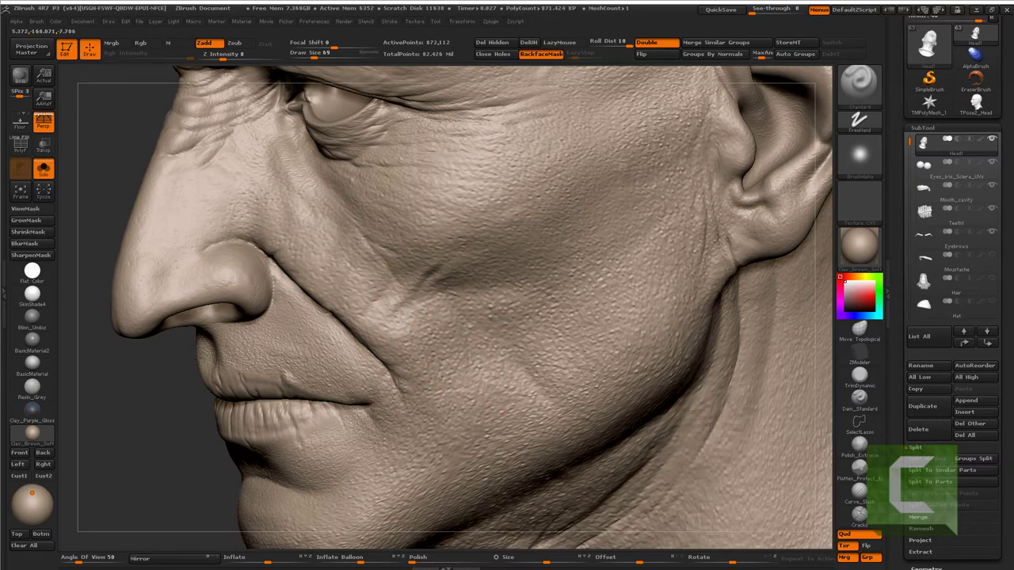
right_click_drag(502, 332, 581, 335)
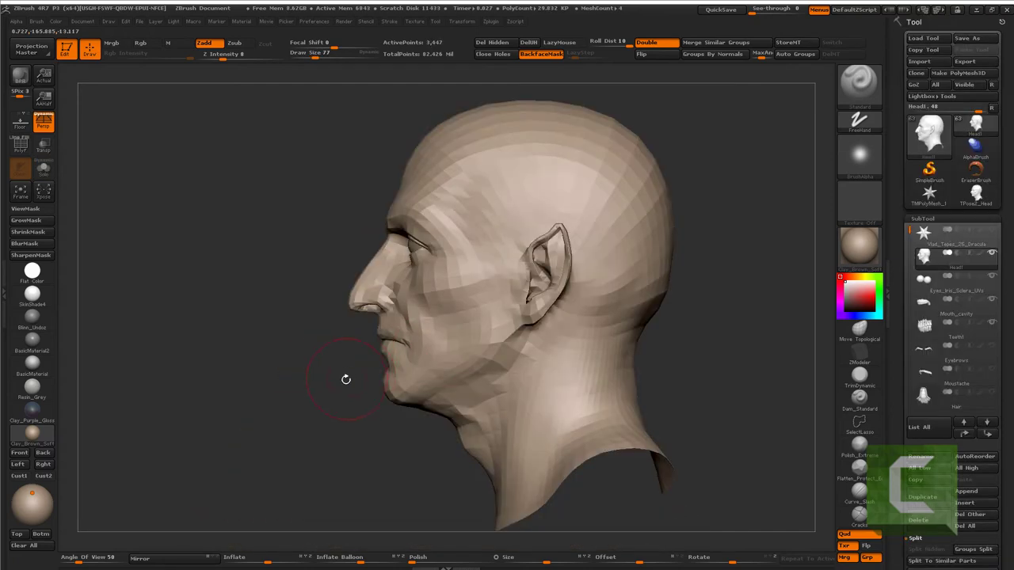
Turn on the polygroup wireframe and zoom in on the mouth and chin
mouse_move(346, 380)
right_mouse_down("alt")
mouse_move(370, 408)
mouse_move(362, 468)
right_mouse_up("alt")
key("shift+f")
left_click_drag(370, 469, 308, 375, "ctrl+shift")
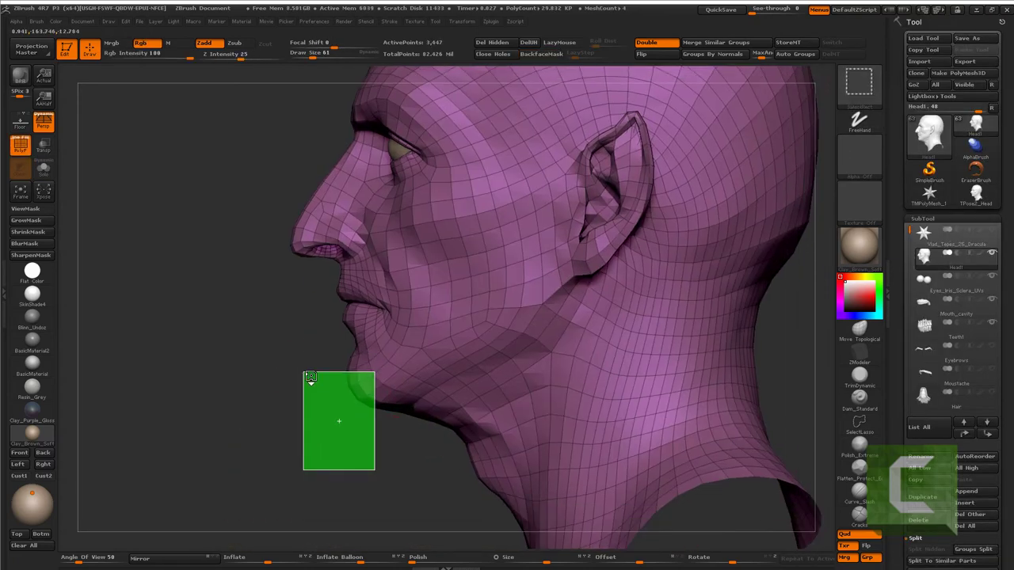
right_click_drag(308, 389, 255, 421, "alt")
left_click_drag(255, 421, 328, 334)
Hide the polygons closing the mouth and show the head subtool in Solo
key("b")
key("z")
key("m")
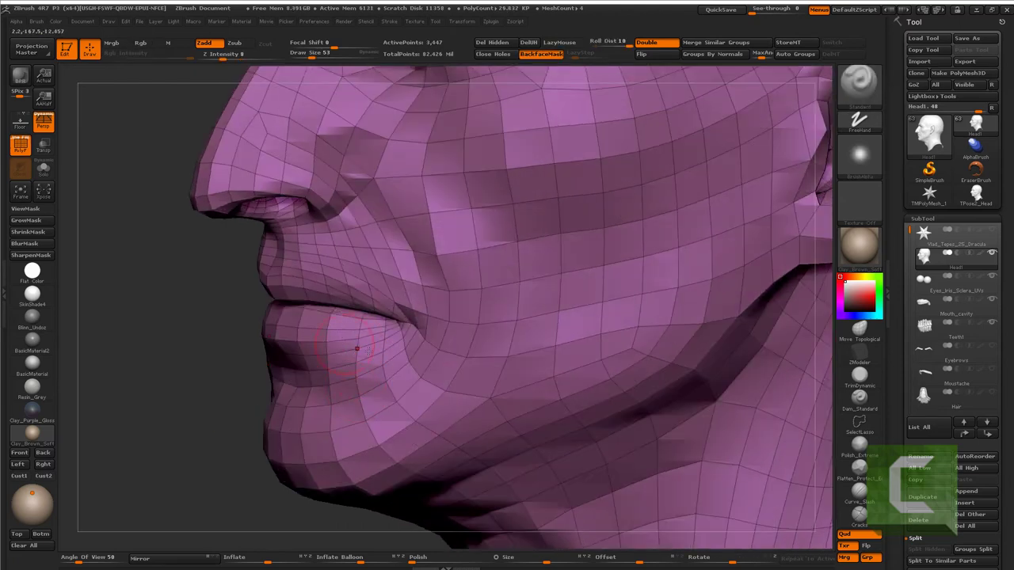
left_click(328, 334)
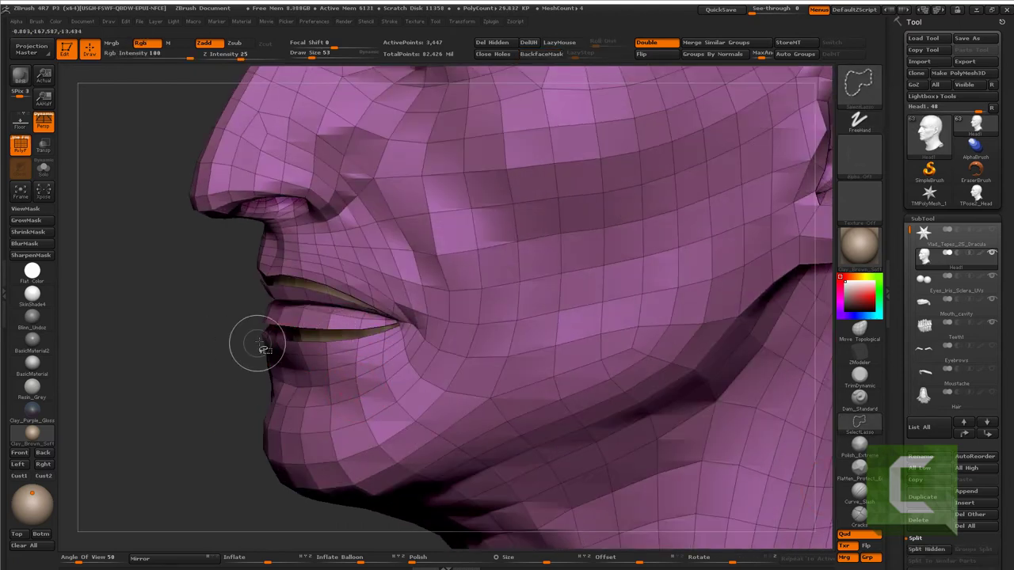
key("ctrl+z")
key("ctrl+shift+z")
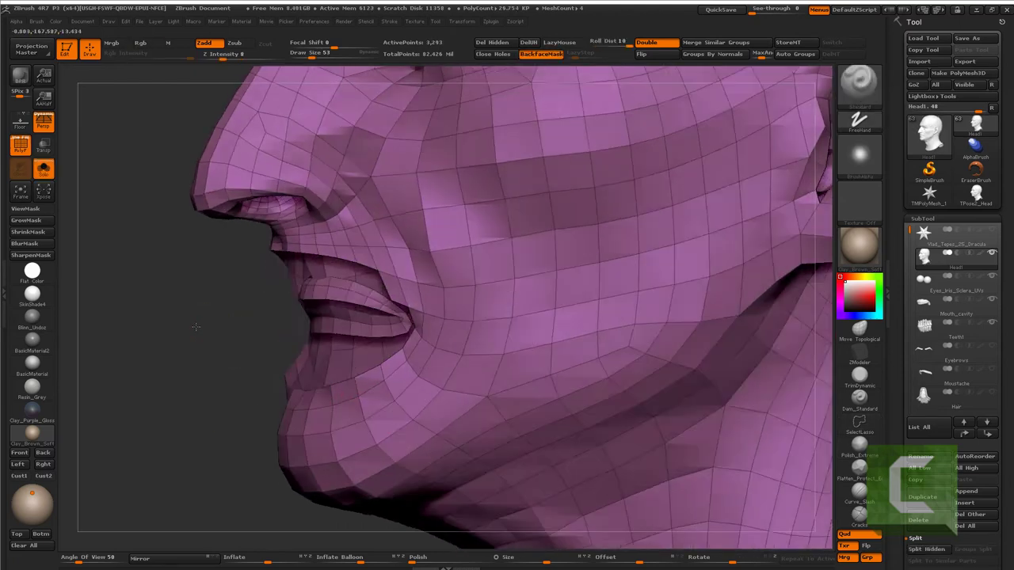
key("ctrl+shift+s")
Isolate the lips polygroup and examine it from the front
left_click_drag(213, 339, 164, 344)
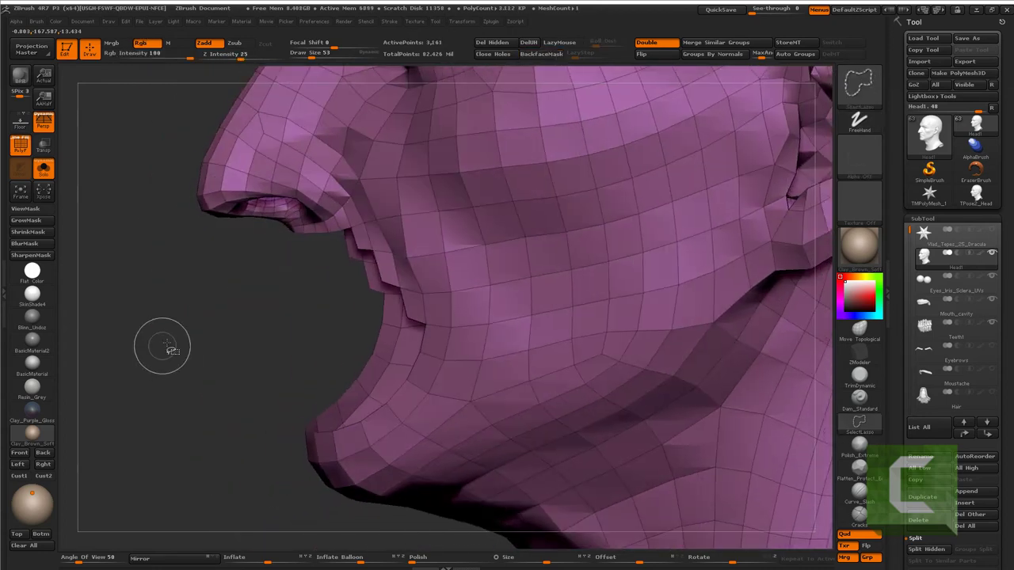
left_click(261, 316, "ctrl+shift")
left_click_drag(479, 245, 478, 245)
key("b")
key("z")
key("m")
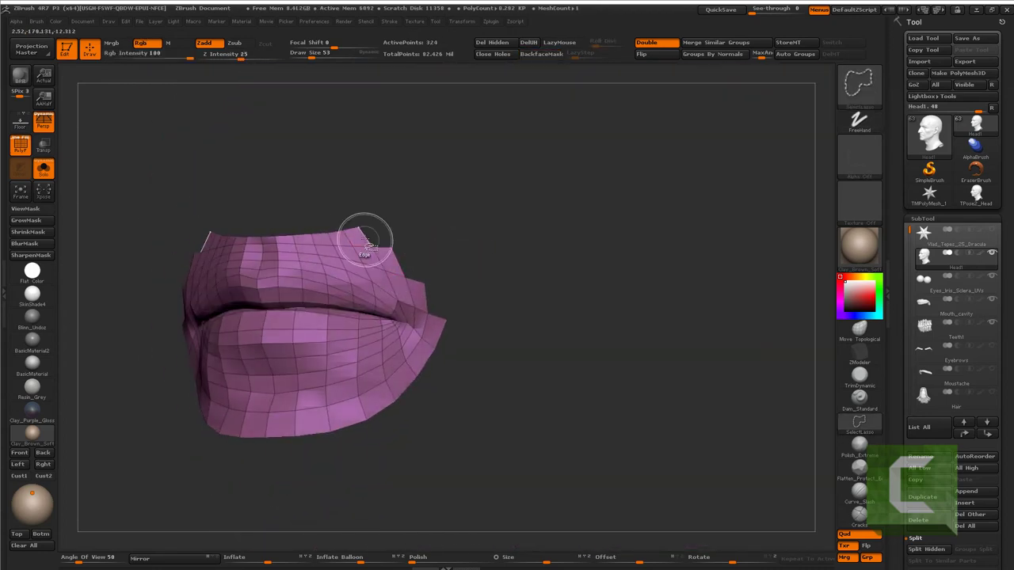
key("b")
key("s")
key("t")
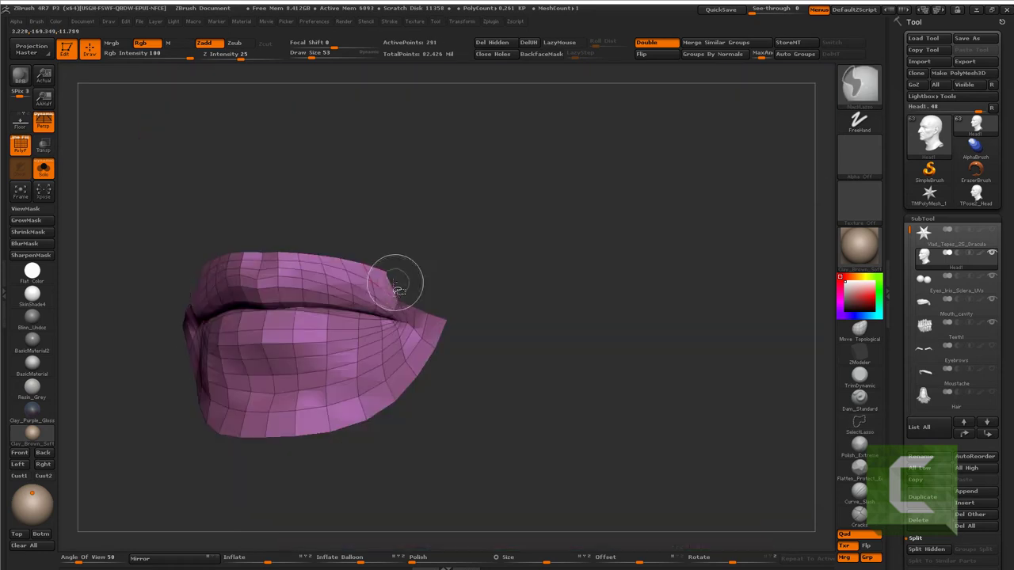
Unhide the rest of the head and zoom in on the eyes
mouse_move(446, 294)
left_mouse_down()
mouse_move(426, 275)
mouse_move(441, 322)
mouse_move(419, 301)
mouse_move(454, 289)
mouse_move(319, 312)
mouse_move(181, 374)
mouse_move(163, 367)
mouse_move(213, 390)
mouse_move(175, 339)
mouse_move(317, 277)
mouse_move(446, 204)
mouse_move(348, 333)
mouse_move(468, 222)
left_mouse_up()
left_click(319, 312, "ctrl+shift")
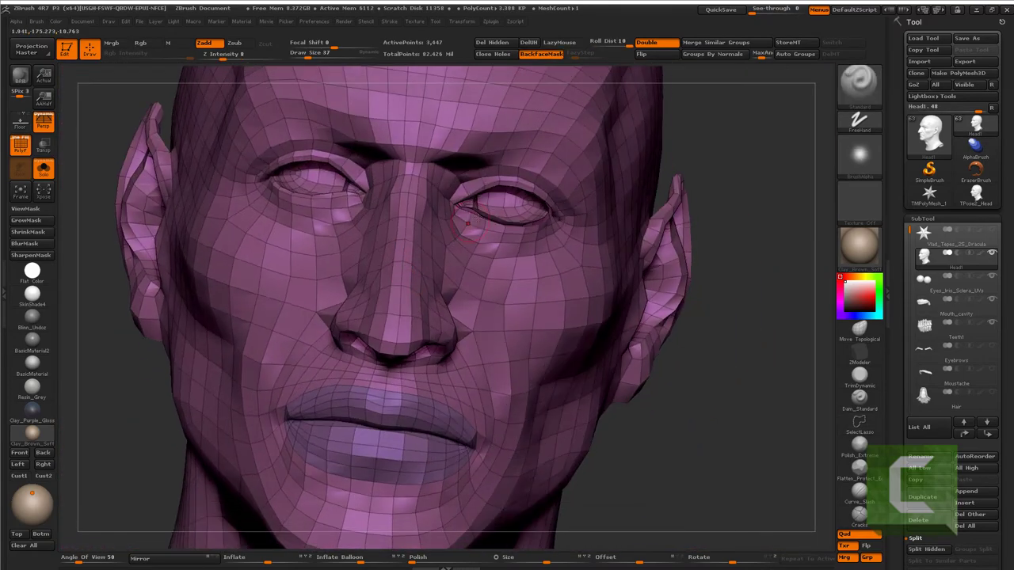
mouse_move(545, 236)
left_mouse_down()
mouse_move(475, 199)
mouse_move(469, 215)
left_mouse_up()
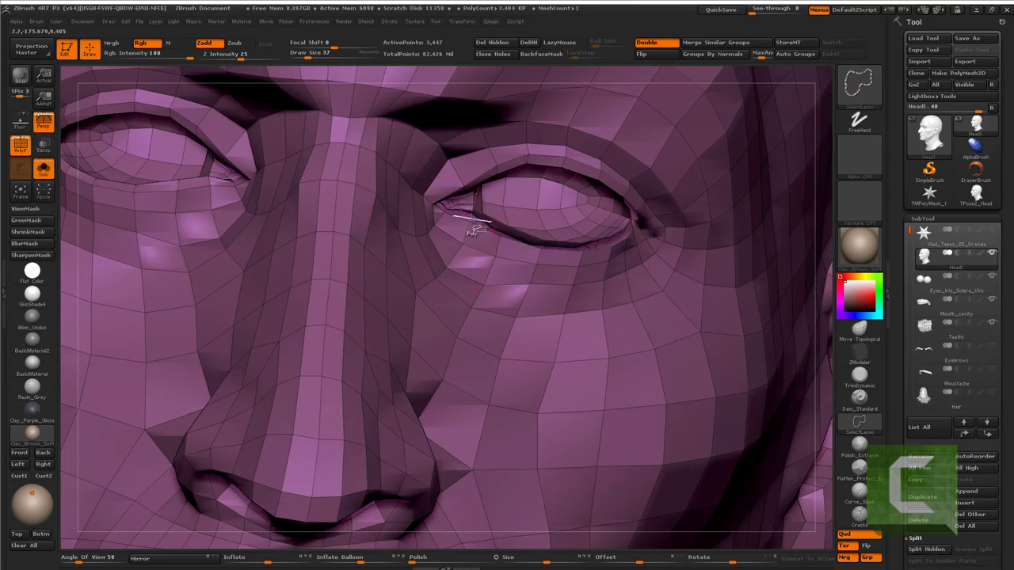
mouse_move(227, 199)
left_mouse_down()
mouse_move(362, 290)
mouse_move(379, 314)
left_mouse_up()
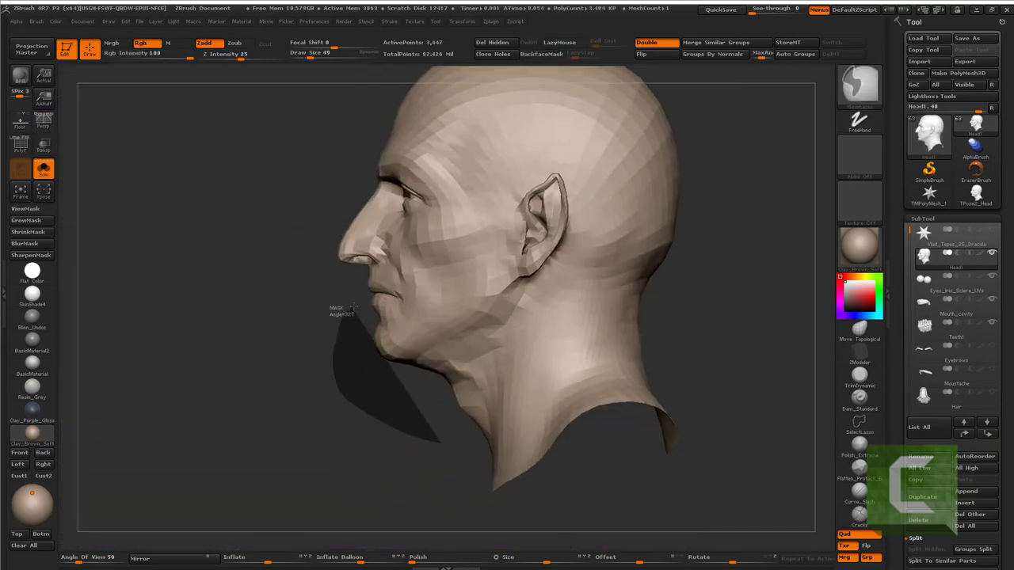
Cancel the mask outline and isolate the lips polygroup in a three-quarter view
left_click_drag(440, 441, 507, 267, "ctrl")
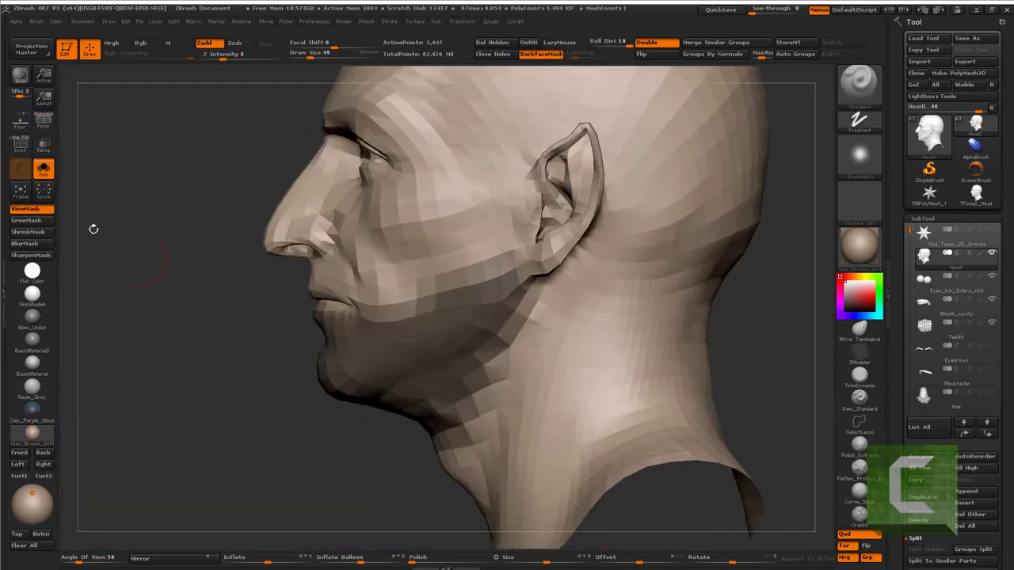
left_click(30, 208)
left_click_drag(220, 326, 183, 383)
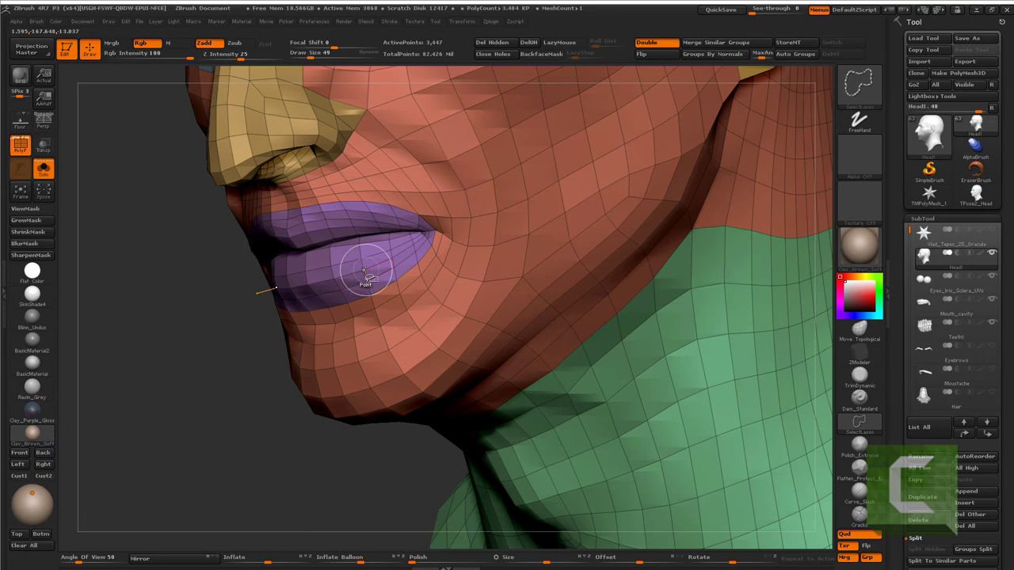
left_click(367, 271, "ctrl+shift")
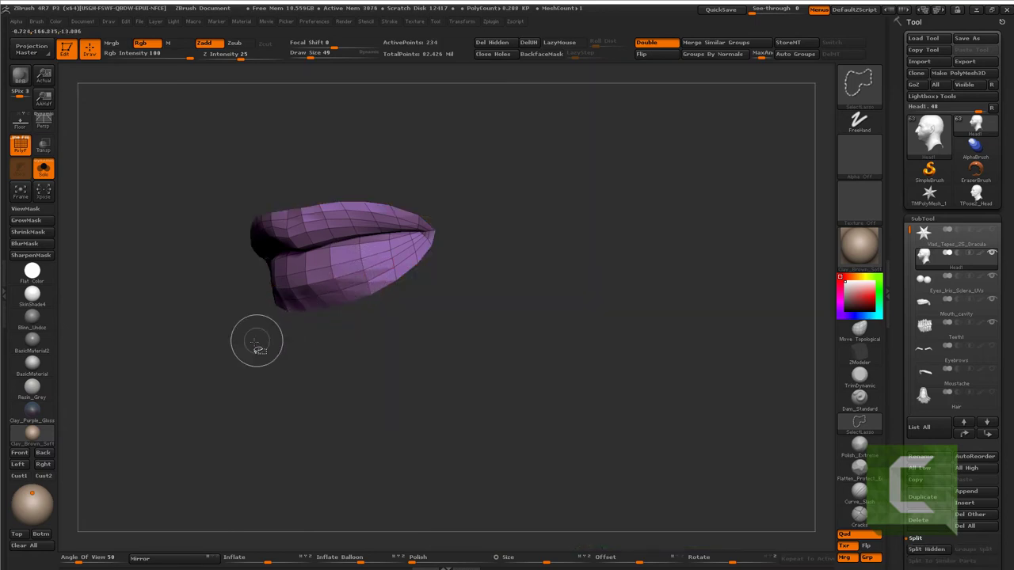
Hide the lip-corner and upper-lip polygons, orbiting to check the remaining lower lip
key("f")
left_click_drag(491, 274, 525, 227)
left_click_drag(566, 157, 536, 201, "ctrl+shift")
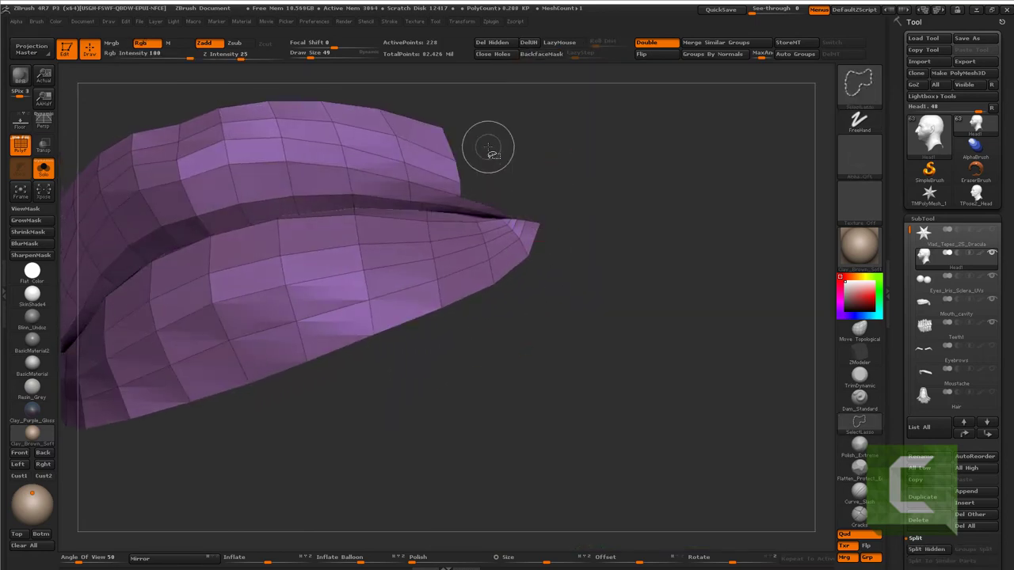
mouse_move(489, 149)
left_mouse_down()
mouse_move(517, 224)
mouse_move(451, 197)
mouse_move(242, 166)
mouse_move(143, 221)
mouse_move(99, 282)
left_mouse_up()
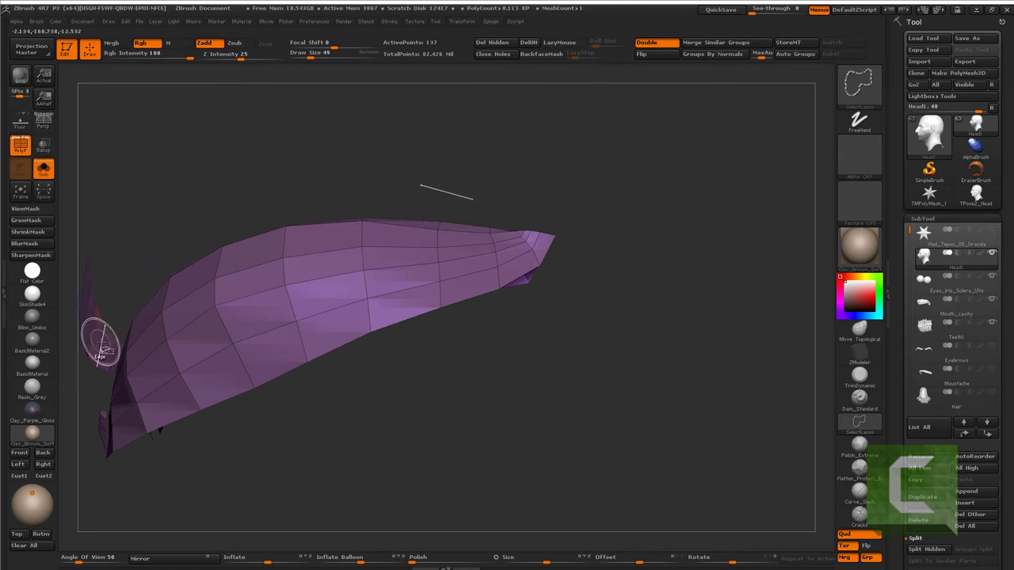
mouse_move(100, 344)
left_mouse_down()
mouse_move(227, 172)
mouse_move(417, 182)
left_mouse_up()
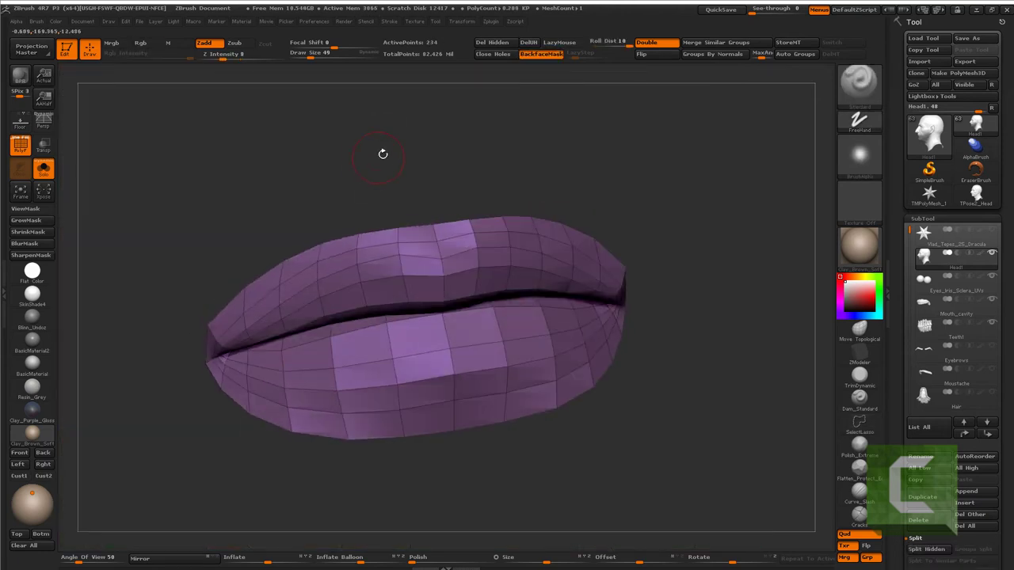
left_click_drag(247, 221, 187, 355, "ctrl+shift")
left_click_drag(357, 314, 357, 313, "ctrl+shift")
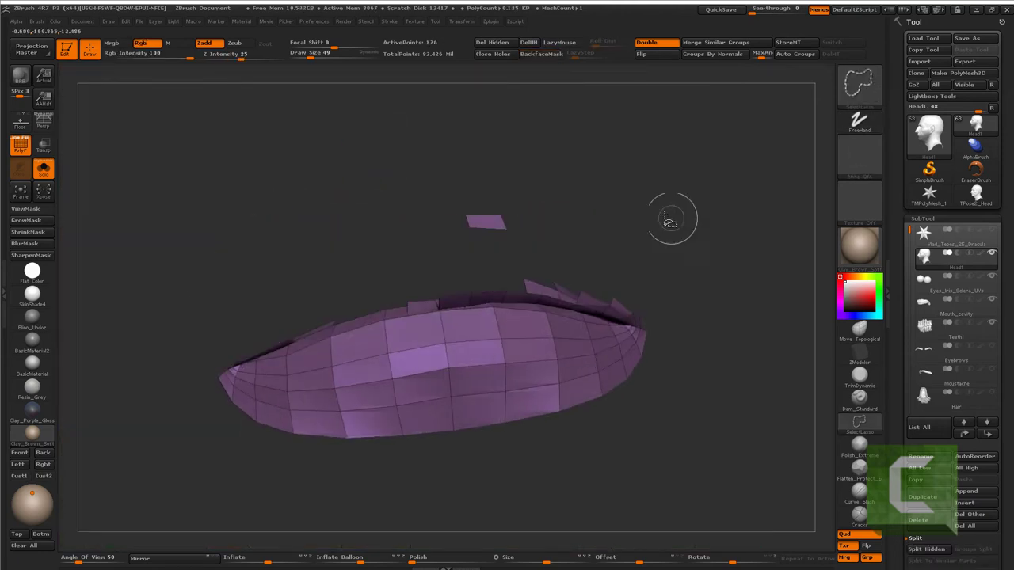
mouse_move(671, 217)
left_mouse_down()
mouse_move(492, 252)
mouse_move(489, 229)
mouse_move(476, 270)
left_mouse_up()
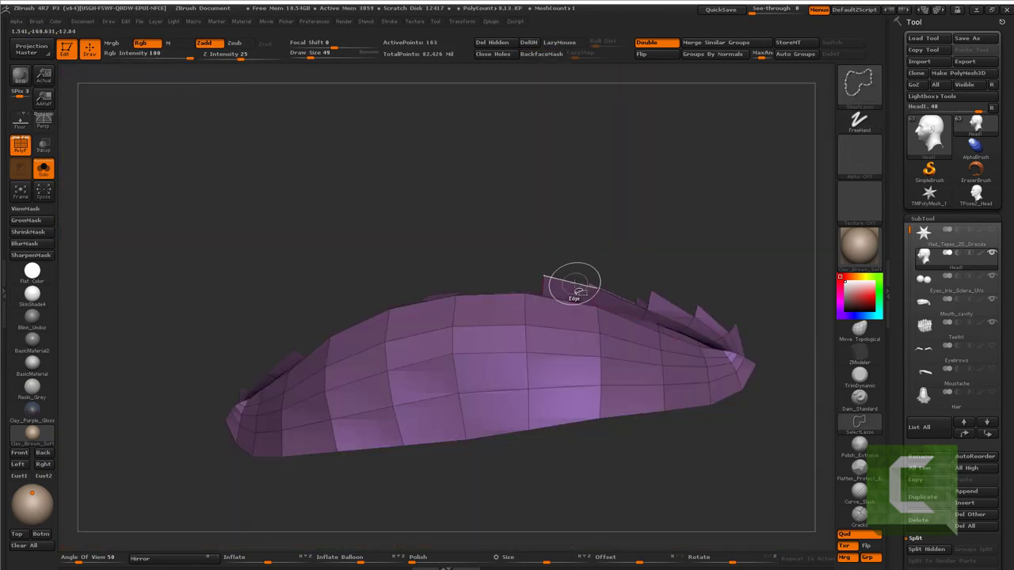
left_click_drag(573, 288, 621, 309)
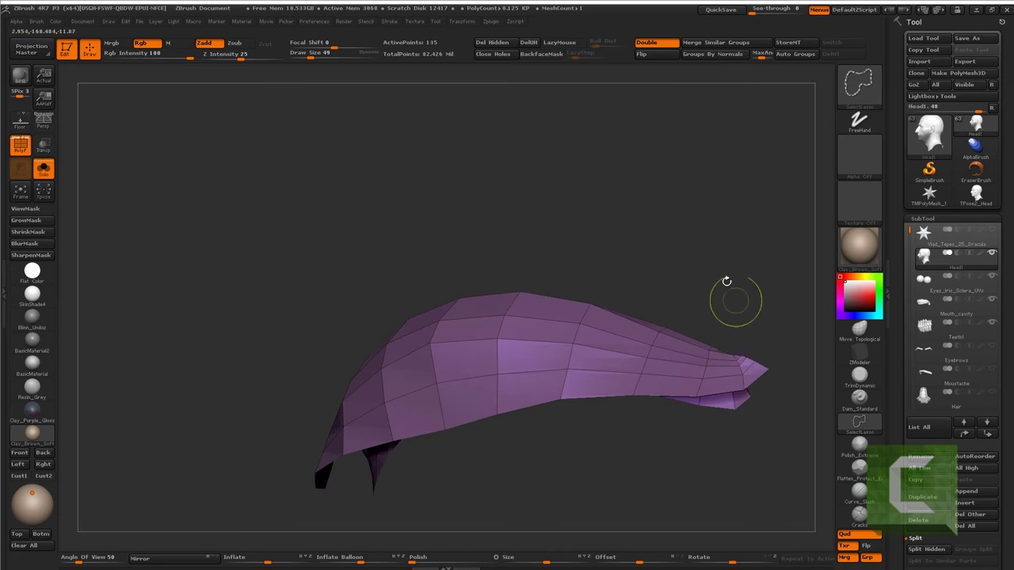
mouse_move(727, 281)
left_mouse_down()
mouse_move(507, 290)
mouse_move(522, 236)
mouse_move(544, 283)
mouse_move(424, 300)
left_mouse_up()
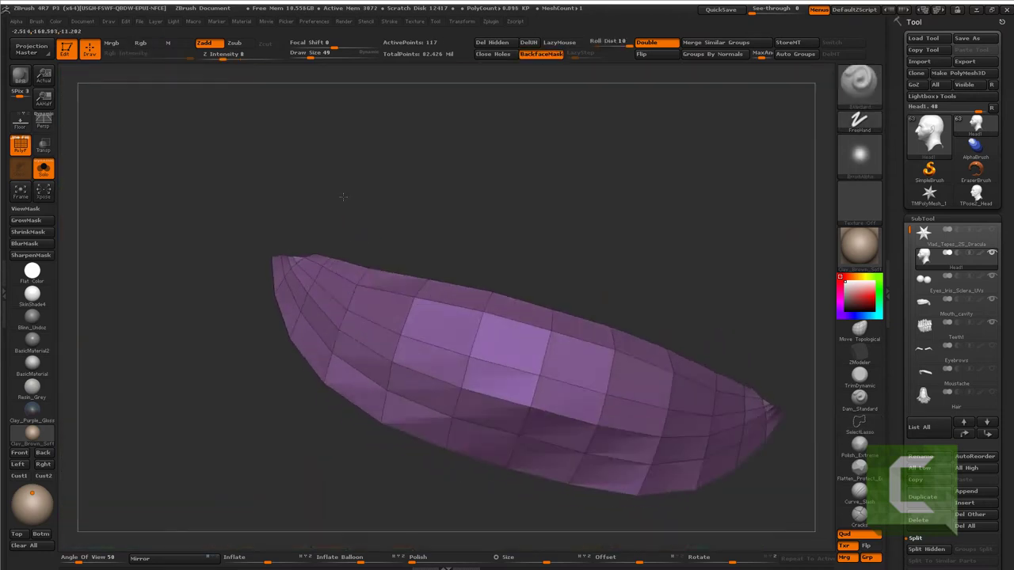
left_click_drag(343, 196, 429, 200)
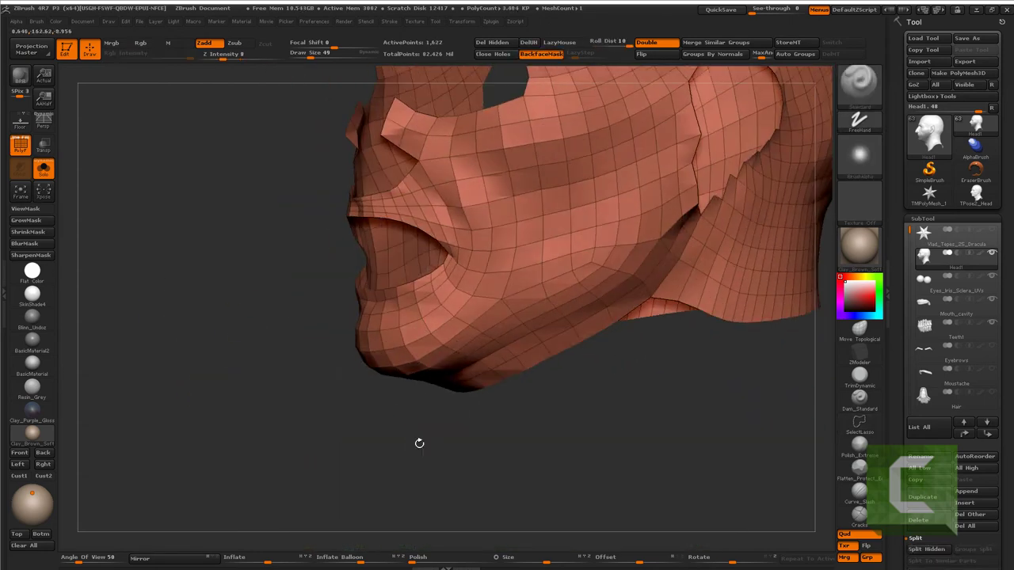
Lasso-hide everything but the jaw piece and turn it into a new polygroup with Ctrl+W
left_click_drag(419, 441, 280, 420)
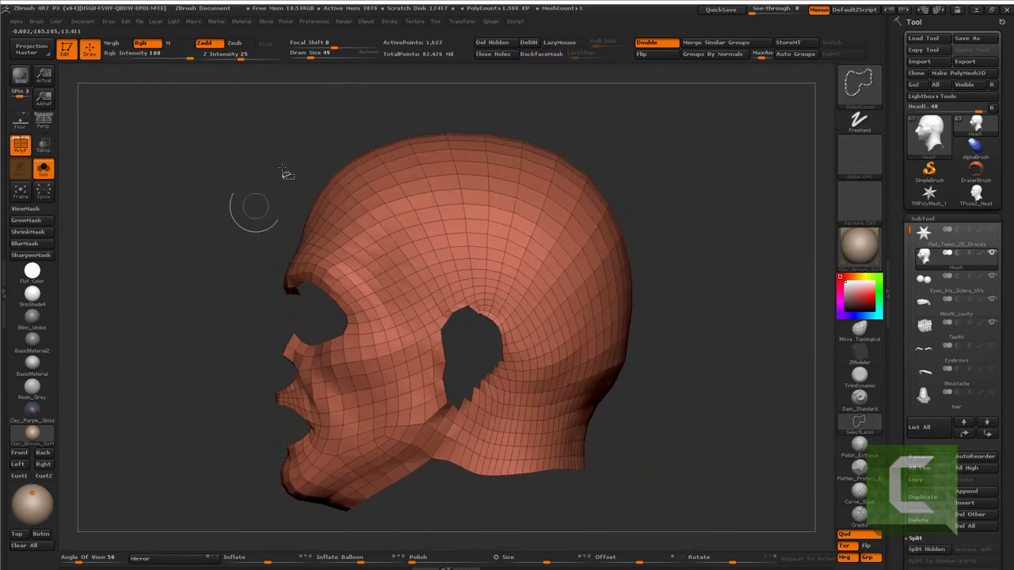
mouse_move(342, 97)
left_mouse_down("ctrl+alt+shift")
mouse_move(270, 426)
mouse_move(453, 394)
left_mouse_up("ctrl+alt+shift")
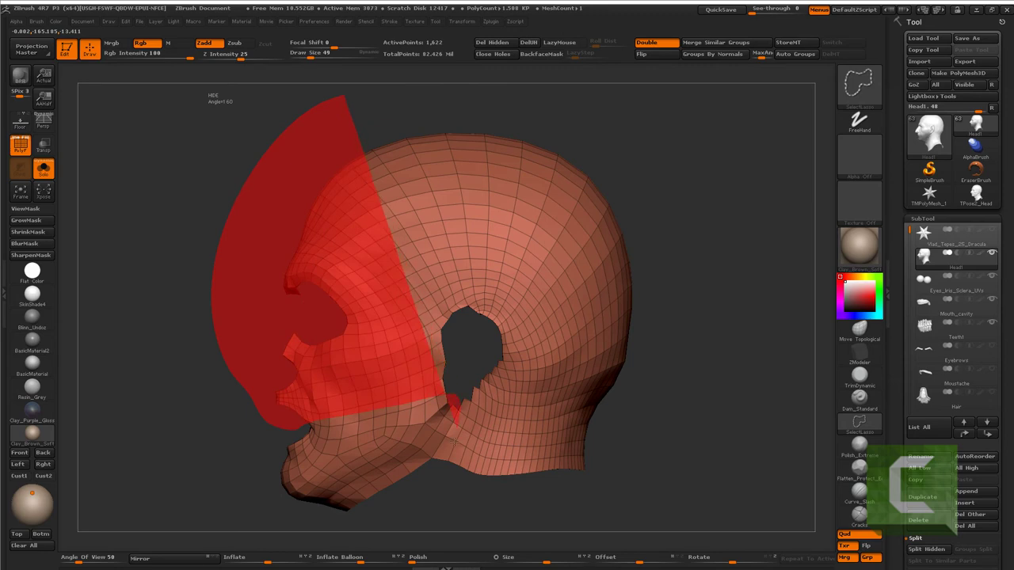
left_click_drag(453, 442, 698, 467, "ctrl+alt+shift")
mouse_move(554, 238)
left_mouse_down("ctrl+alt+shift")
mouse_move(661, 232)
mouse_move(476, 154)
mouse_move(446, 185)
left_mouse_up("ctrl+alt+shift")
key("ctrl+w")
left_click(446, 185, "ctrl+shift")
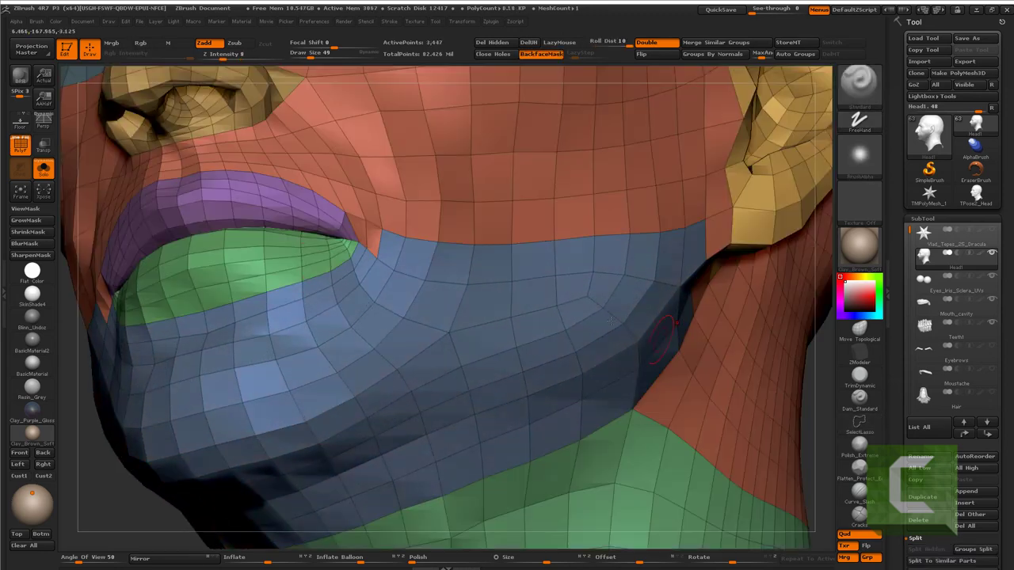
key("ctrl+z")
key("ctrl+w")
Unhide the head and check the purple jaw group by hiding it and the orange face group
left_click(121, 412, "ctrl+shift")
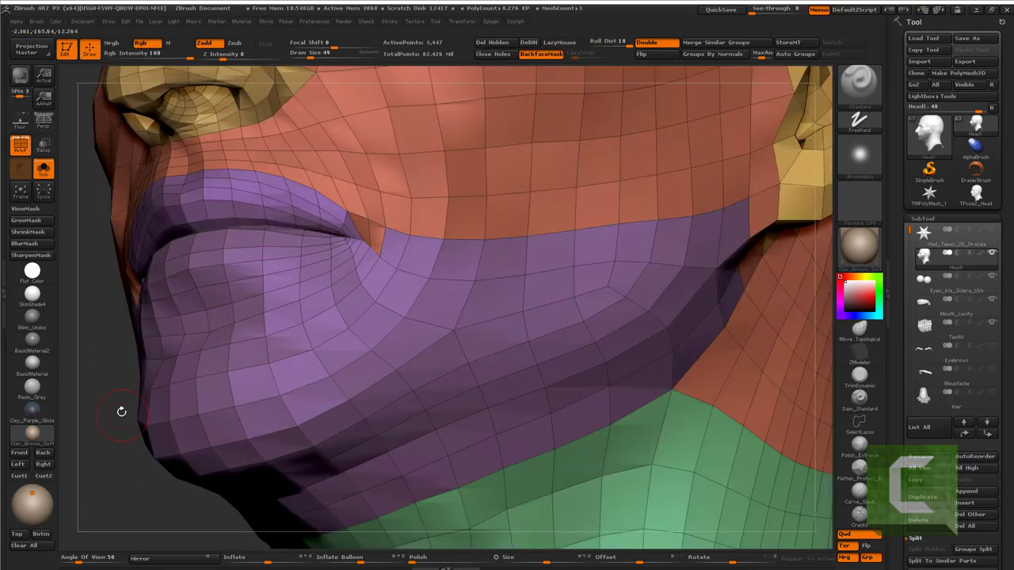
key("f")
left_click_drag(131, 306, 137, 334)
left_click(362, 245, "ctrl+alt+shift")
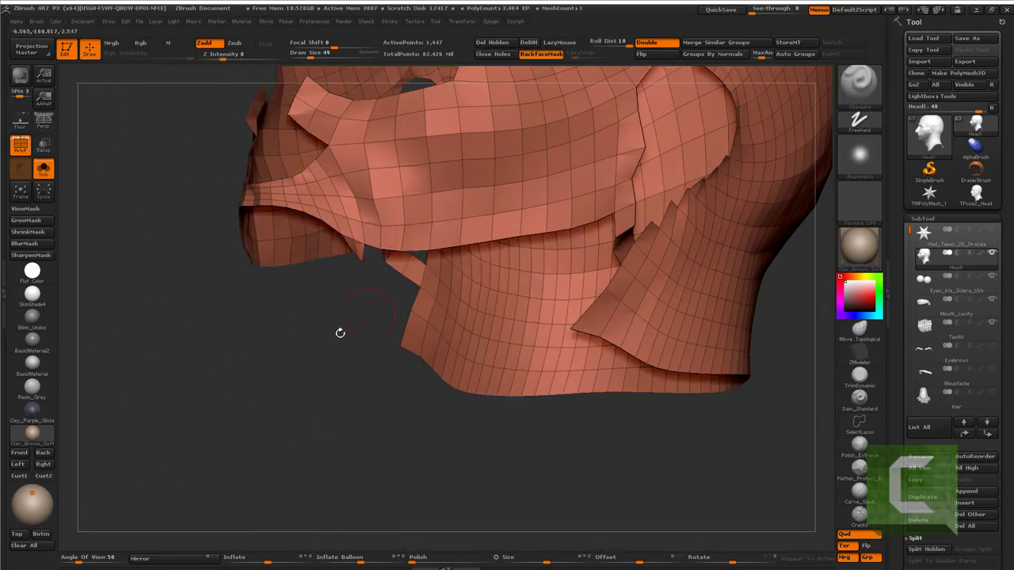
left_click_drag(340, 333, 358, 339)
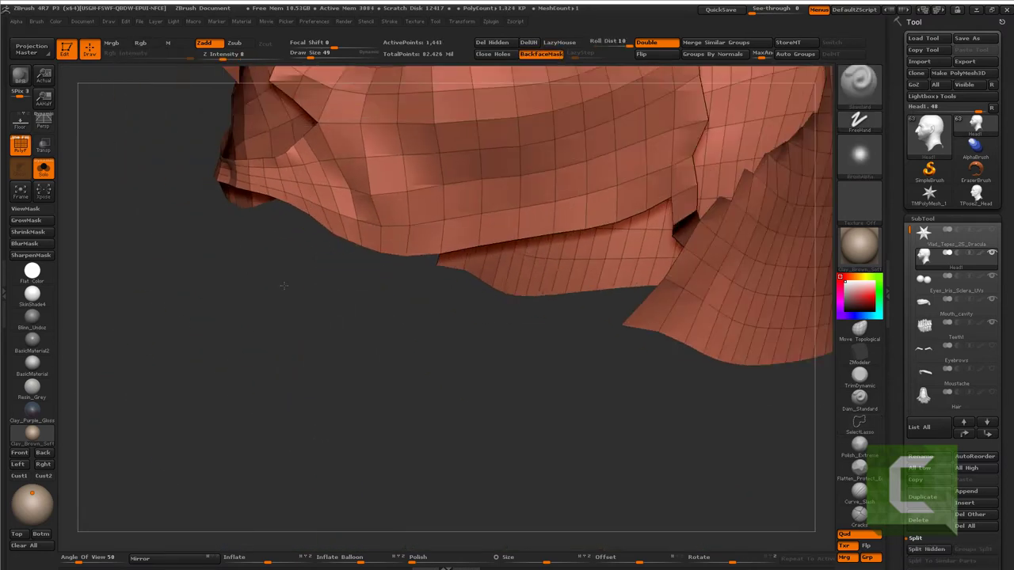
mouse_move(336, 259)
left_mouse_down()
mouse_move(448, 294)
mouse_move(362, 154)
mouse_move(476, 317)
left_mouse_up()
left_click(448, 294, "ctrl+shift")
Toggle the ear and green polygroups' visibility, leaving the green polygroup isolated
mouse_move(582, 260)
left_mouse_down()
mouse_move(394, 213)
mouse_move(286, 207)
mouse_move(316, 360)
mouse_move(362, 181)
mouse_move(376, 195)
mouse_move(364, 115)
mouse_move(399, 111)
mouse_move(317, 81)
mouse_move(466, 443)
mouse_move(636, 340)
mouse_move(314, 351)
mouse_move(238, 399)
mouse_move(340, 303)
mouse_move(505, 193)
mouse_move(529, 242)
left_mouse_up()
left_click(289, 208, "ctrl+shift")
left_click(315, 361, "ctrl+shift")
left_click(362, 181, "ctrl+shift")
left_click(294, 362, "ctrl+shift")
left_click(369, 294, "ctrl+shift")
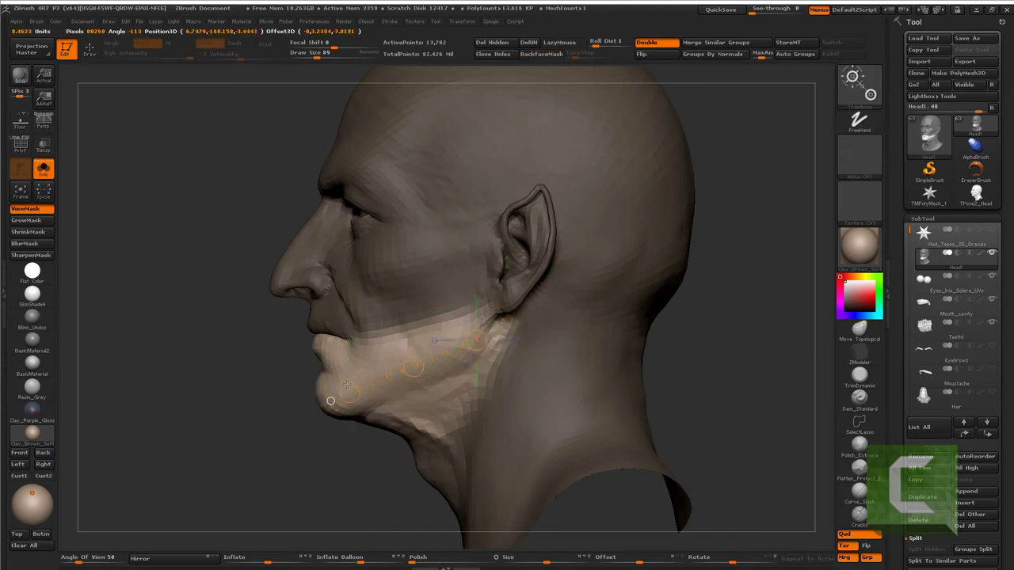
Drag the masked chin and jaw downward with Transpose Move, then return to Draw mode
left_click_drag(284, 388, 537, 331)
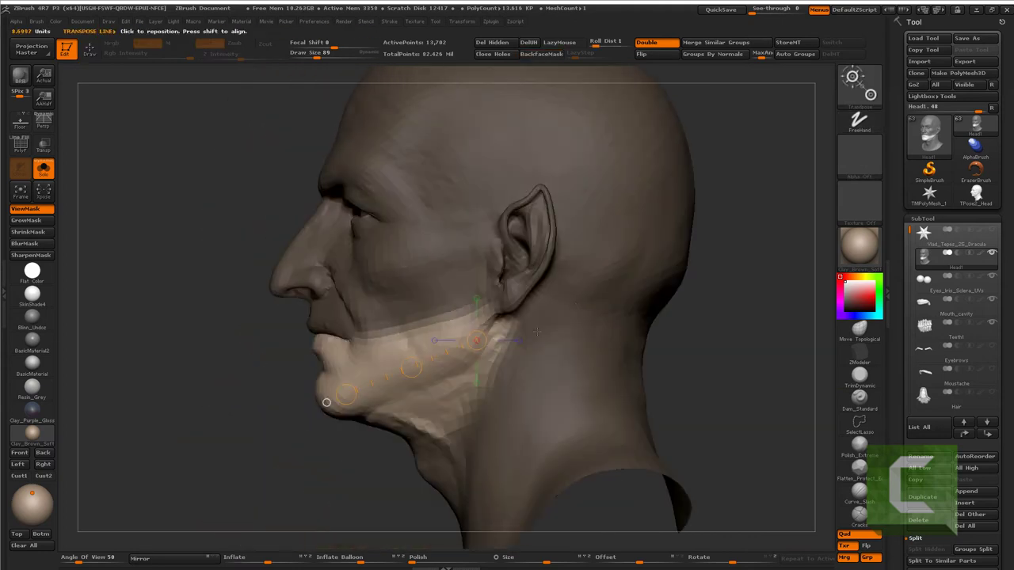
left_click_drag(346, 395, 351, 403)
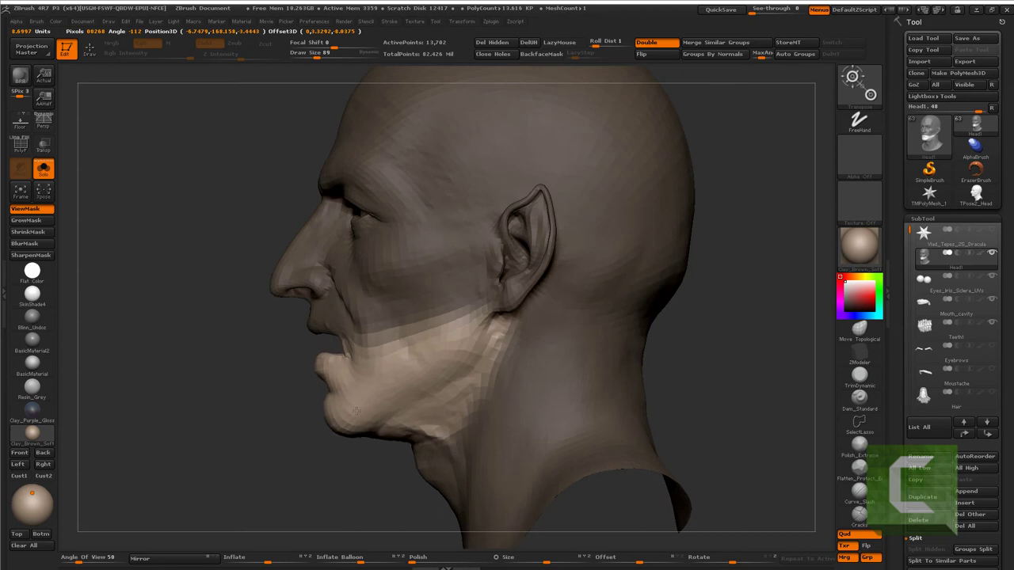
left_click_drag(326, 403, 475, 380, "shift")
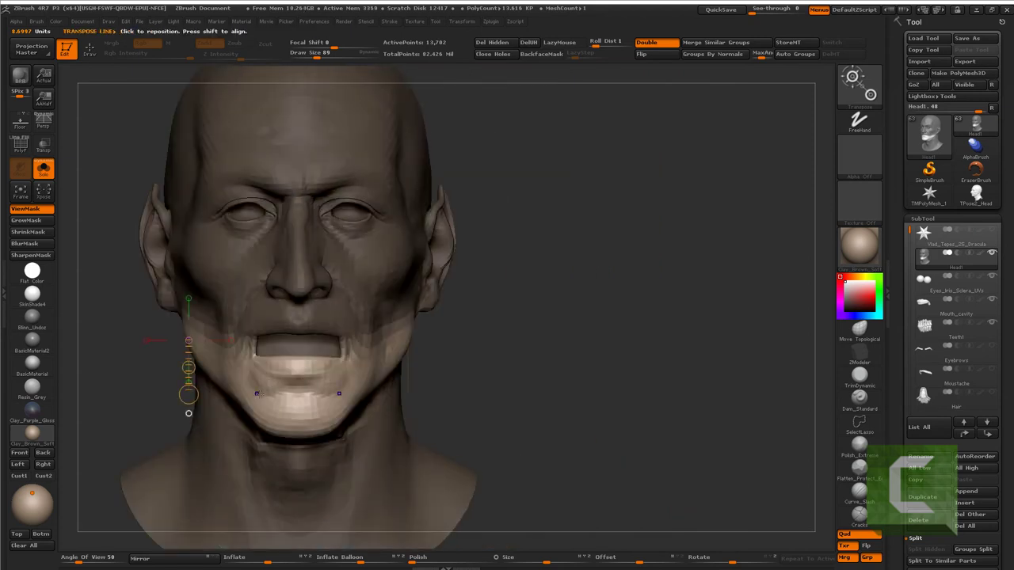
key("q")
mouse_move(523, 349)
left_mouse_down("alt")
mouse_move(569, 321)
mouse_move(475, 324)
mouse_move(333, 369)
mouse_move(355, 314)
left_mouse_up("alt")
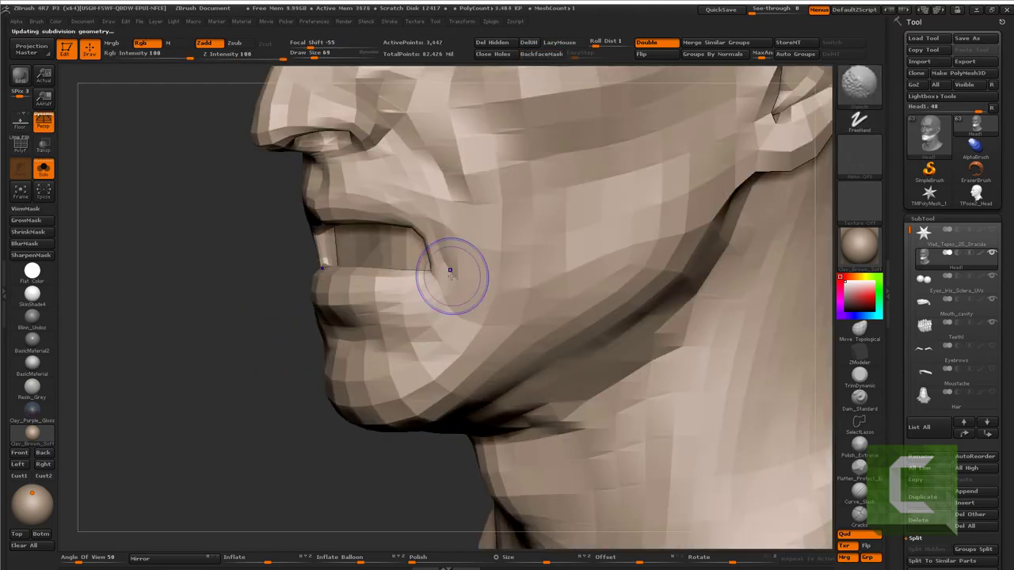
At a lower subdivision with the polygroup wireframe on, pull the upper-lip corner into shape, then view it at full detail
key("shift+f")
key("shift+d")
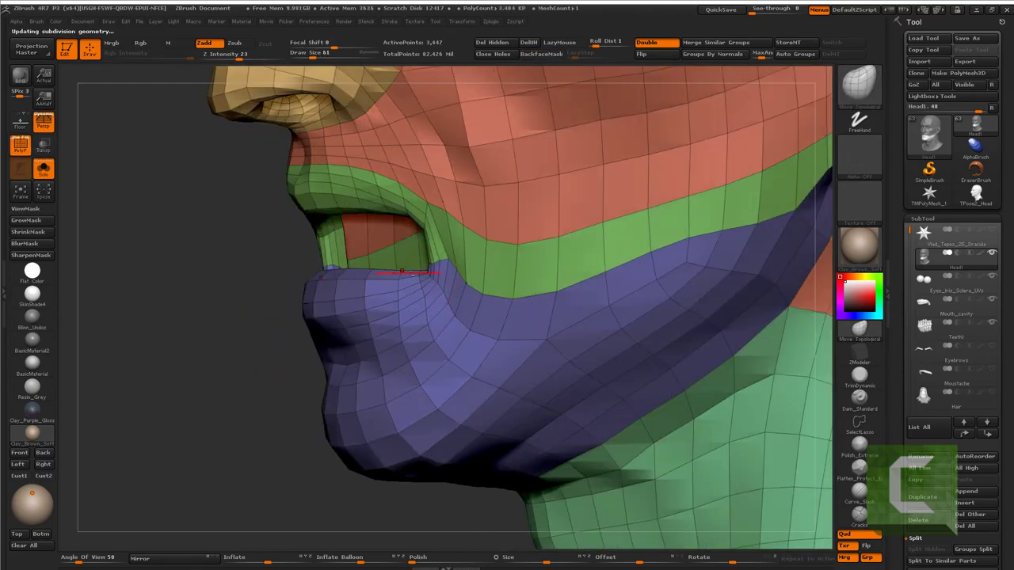
left_click_drag(401, 271, 394, 254)
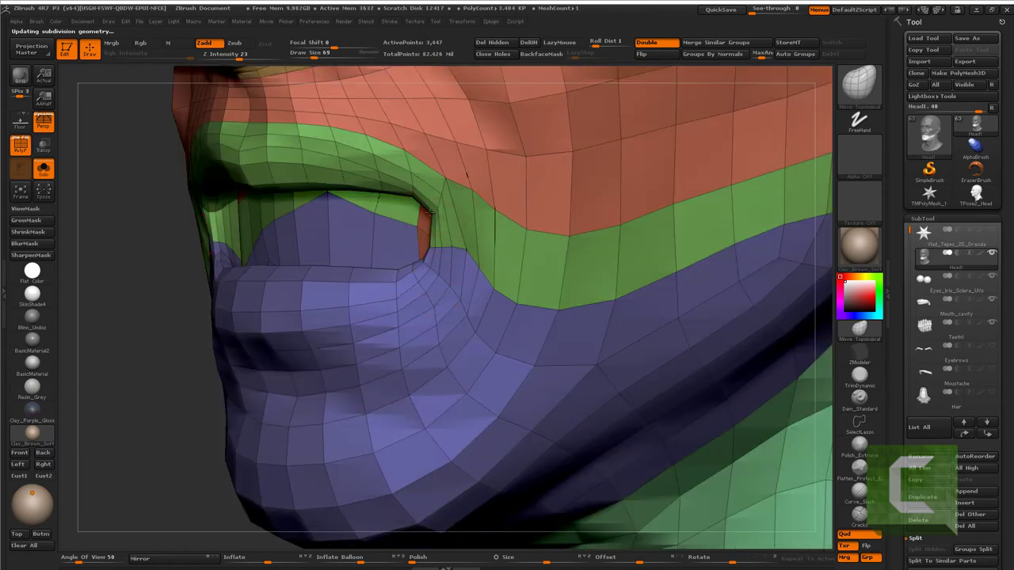
mouse_move(492, 264)
left_mouse_down()
mouse_move(513, 251)
mouse_move(485, 359)
mouse_move(413, 346)
left_mouse_up()
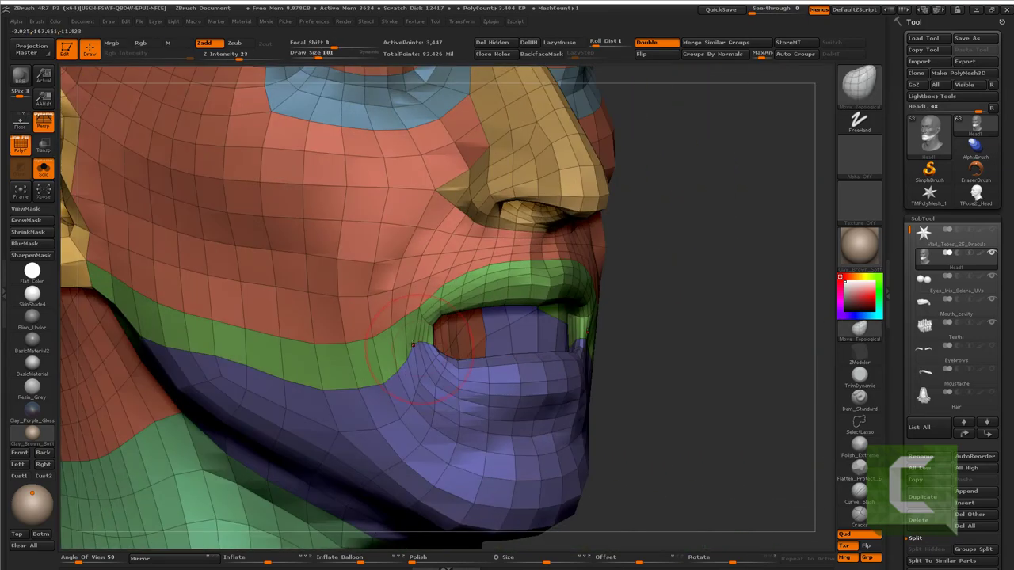
mouse_move(413, 346)
right_mouse_down()
mouse_move(404, 327)
mouse_move(350, 298)
mouse_move(531, 331)
right_mouse_up()
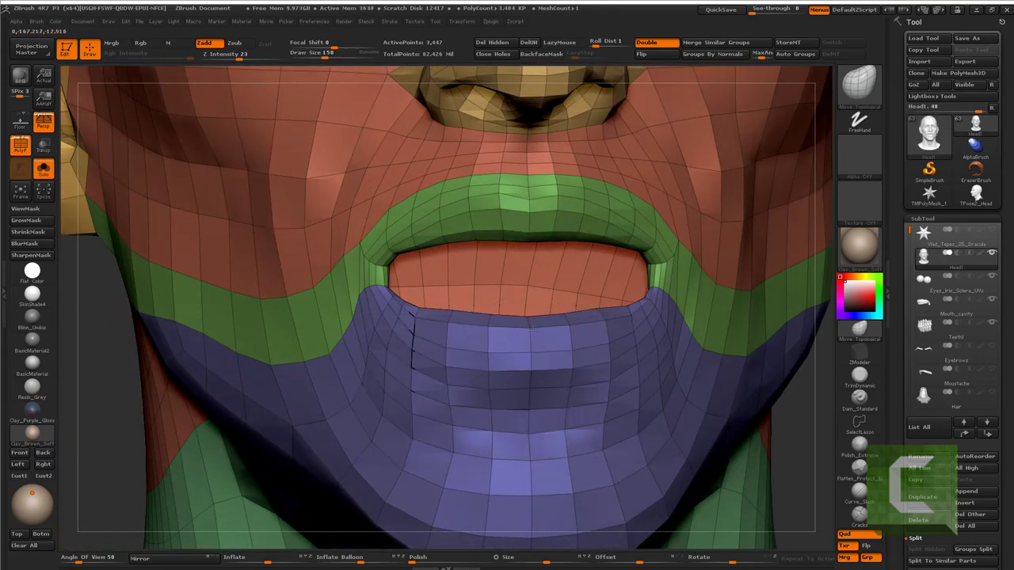
right_click_drag(521, 290, 651, 264)
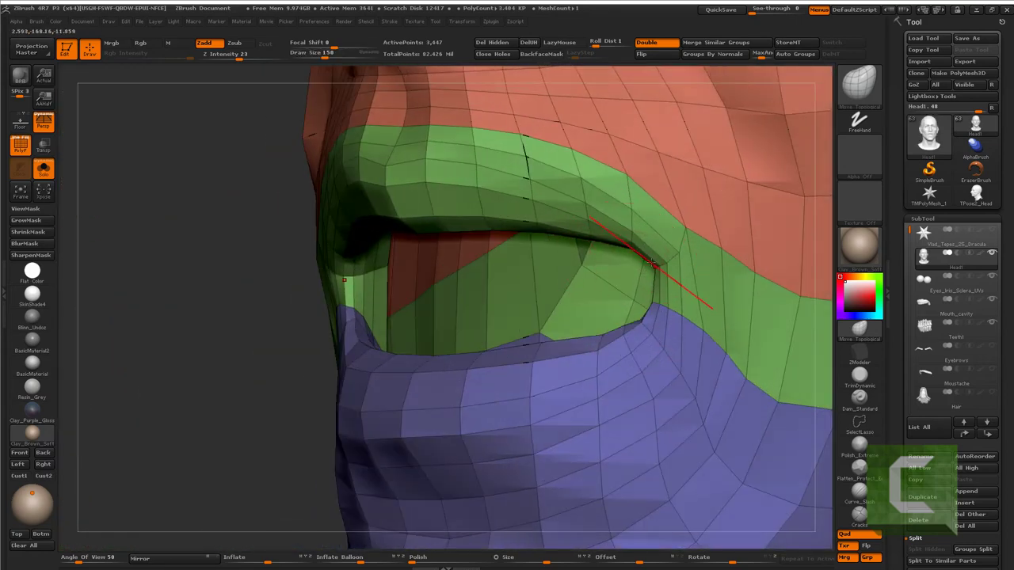
left_click_drag(654, 242, 631, 246)
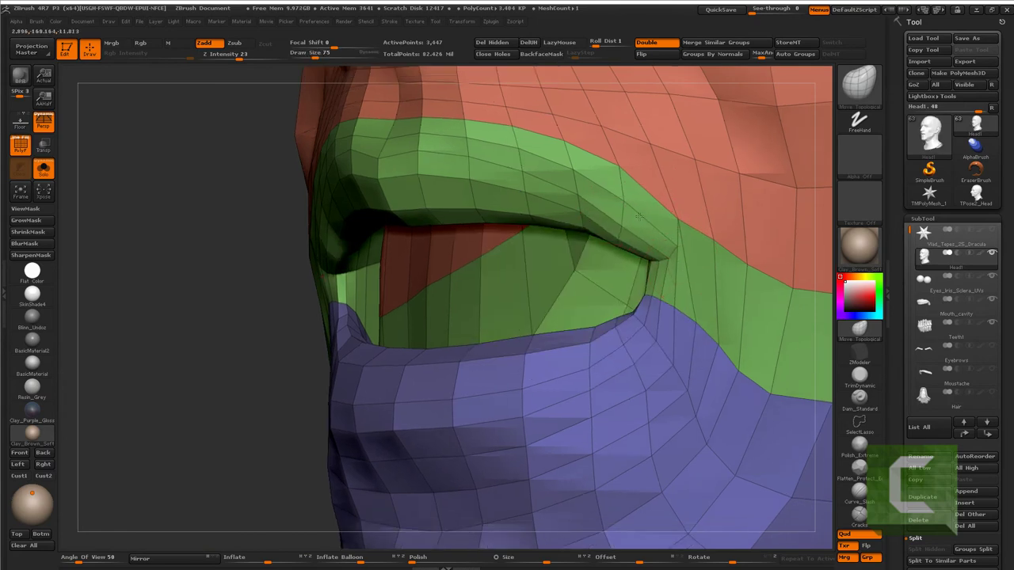
right_click_drag(679, 274, 349, 280, "alt")
key("shift+f")
mouse_move(464, 257)
right_mouse_down()
mouse_move(623, 260)
mouse_move(624, 252)
right_mouse_up()
mouse_move(596, 329)
right_mouse_down("alt")
mouse_move(280, 322)
mouse_move(449, 343)
right_mouse_up("alt")
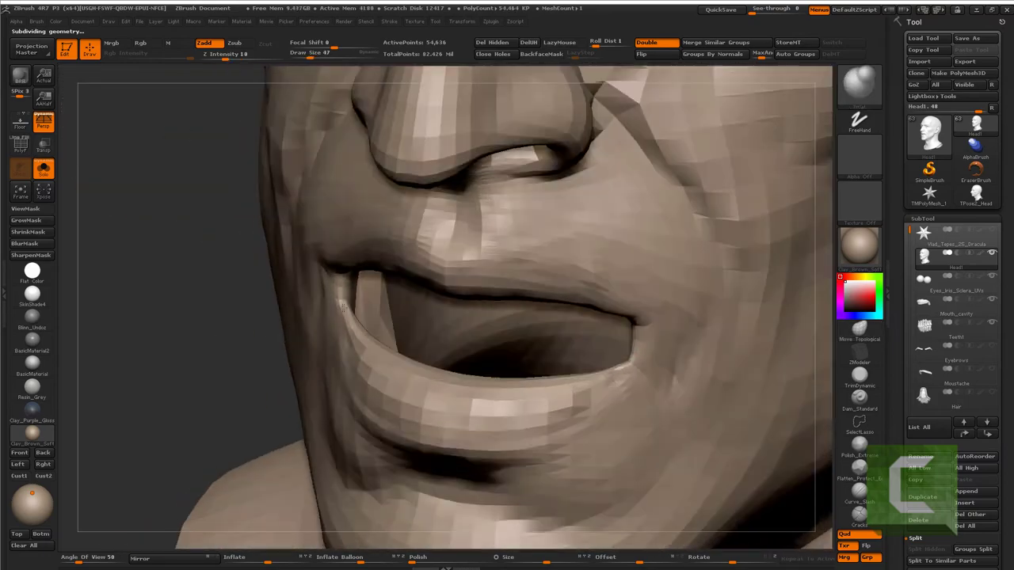
Step down a subdivision and pull the mouth-corner tissue into place with Move Topological
right_click_drag(446, 301, 450, 330)
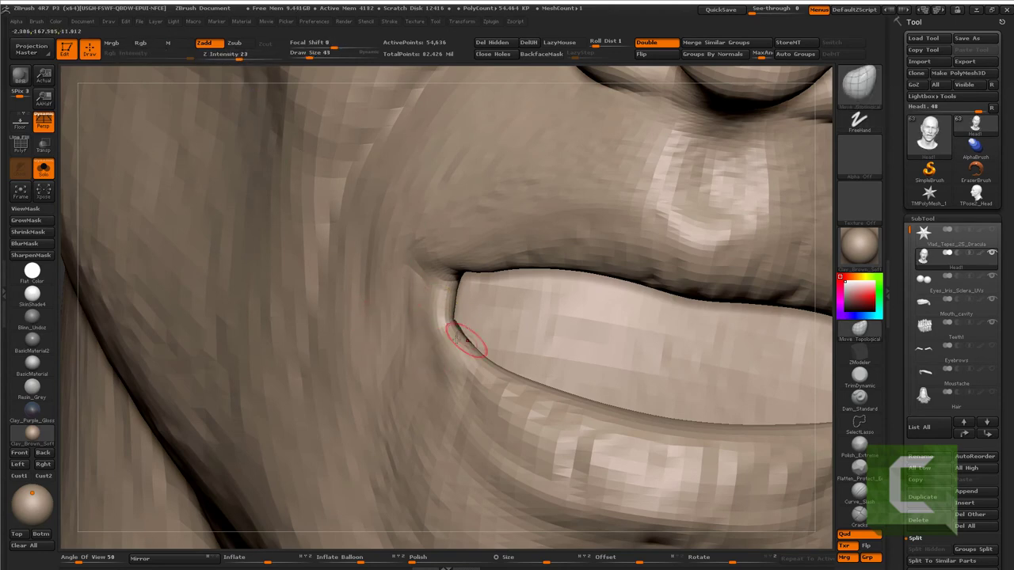
key("space")
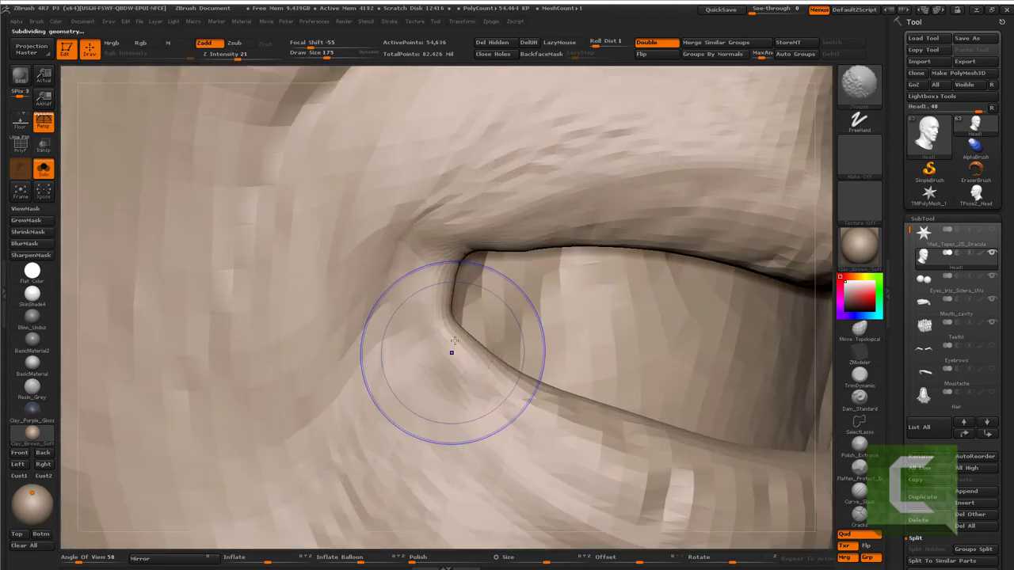
key("shift+d")
key("b")
key("m")
key("t")
left_click_drag(448, 265, 407, 261)
key("space")
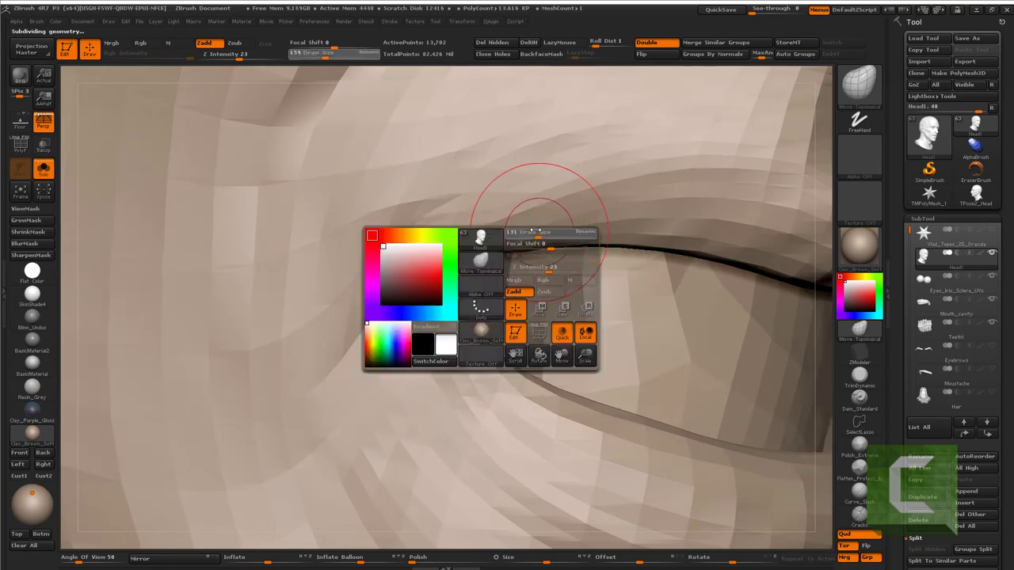
mouse_move(444, 285)
right_mouse_down()
mouse_move(469, 307)
mouse_move(299, 296)
right_mouse_up()
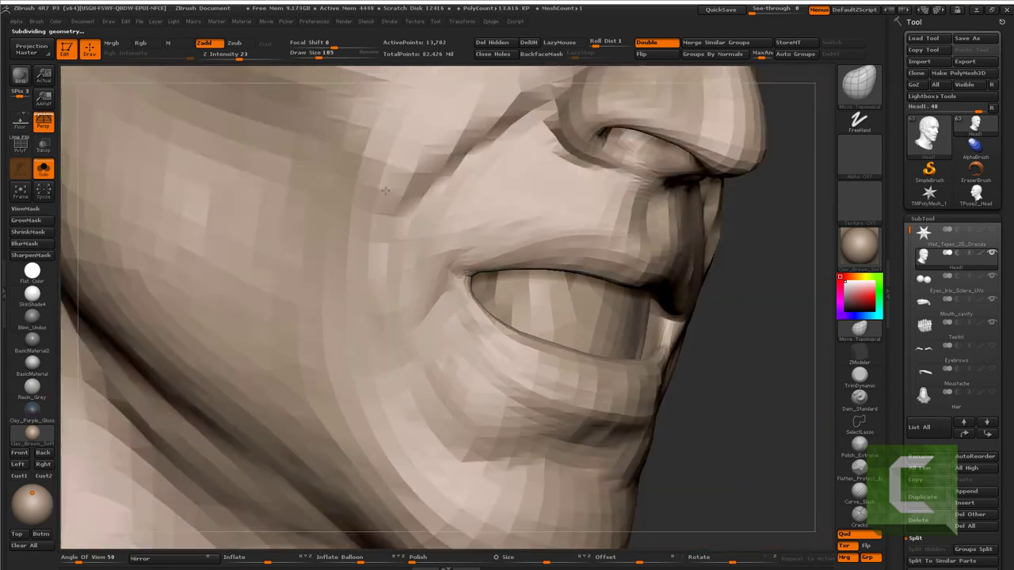
Shrink the brush and review the reshaped mouth from the front, whole-head framing and side profile
right_click_drag(631, 364, 523, 333)
key("space")
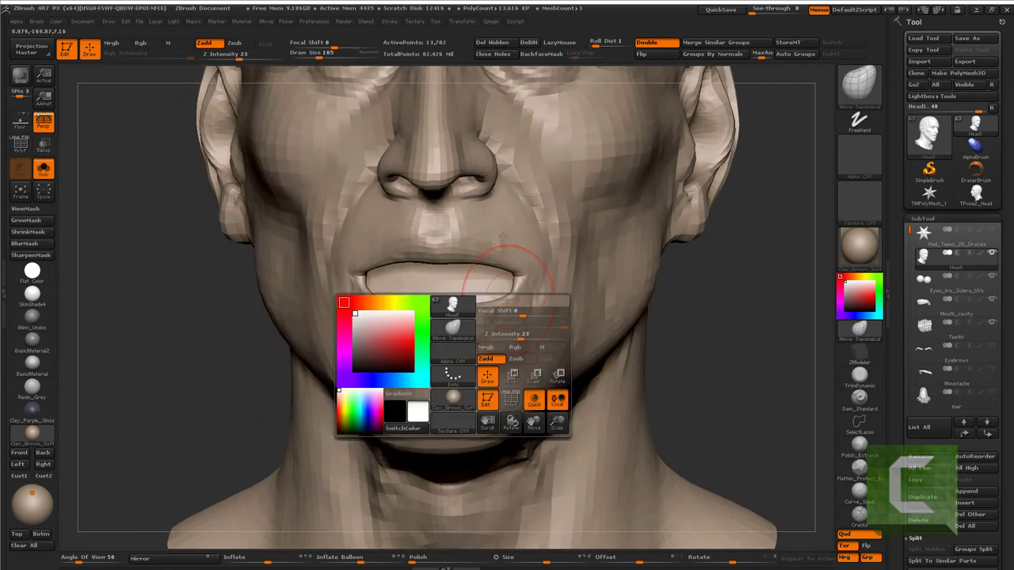
mouse_move(523, 238)
right_mouse_down("alt")
mouse_move(510, 322)
mouse_move(401, 308)
mouse_move(507, 324)
mouse_move(469, 350)
right_mouse_up("alt")
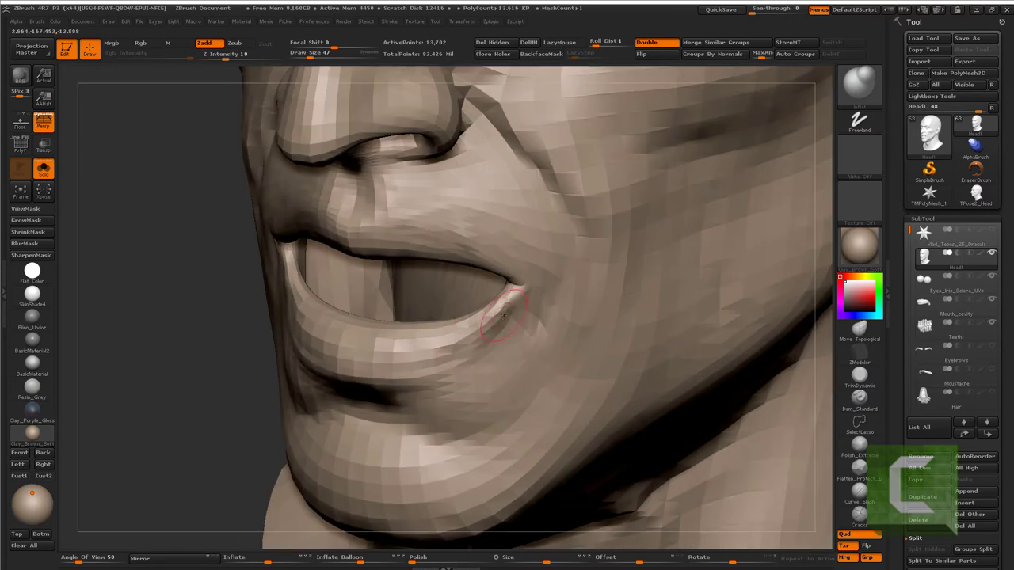
right_click_drag(491, 262, 407, 293)
key("f")
right_click_drag(377, 228, 523, 297, "alt")
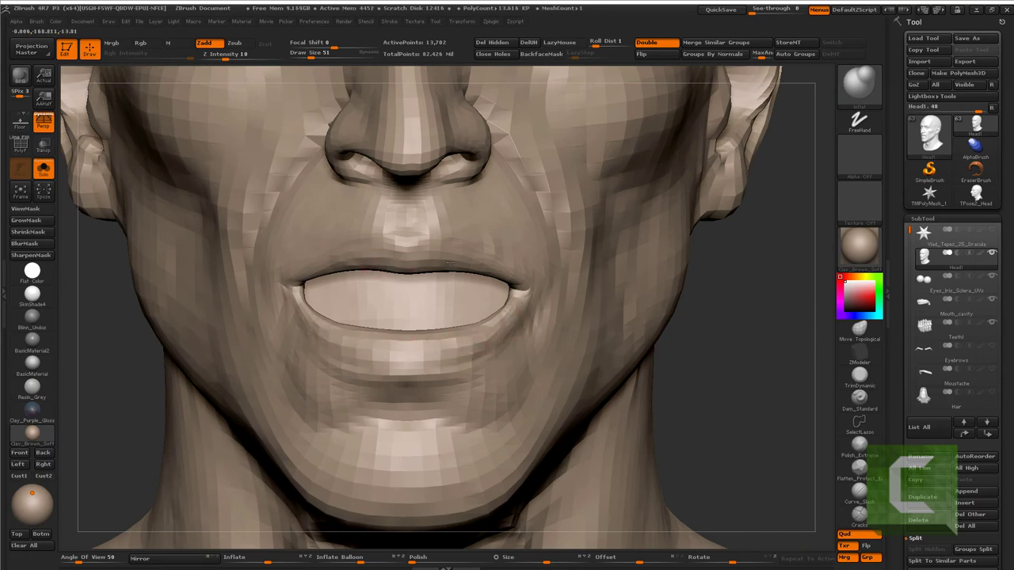
key("f")
right_click_drag(424, 238, 423, 328, "alt")
right_click_drag(334, 279, 350, 289, "alt")
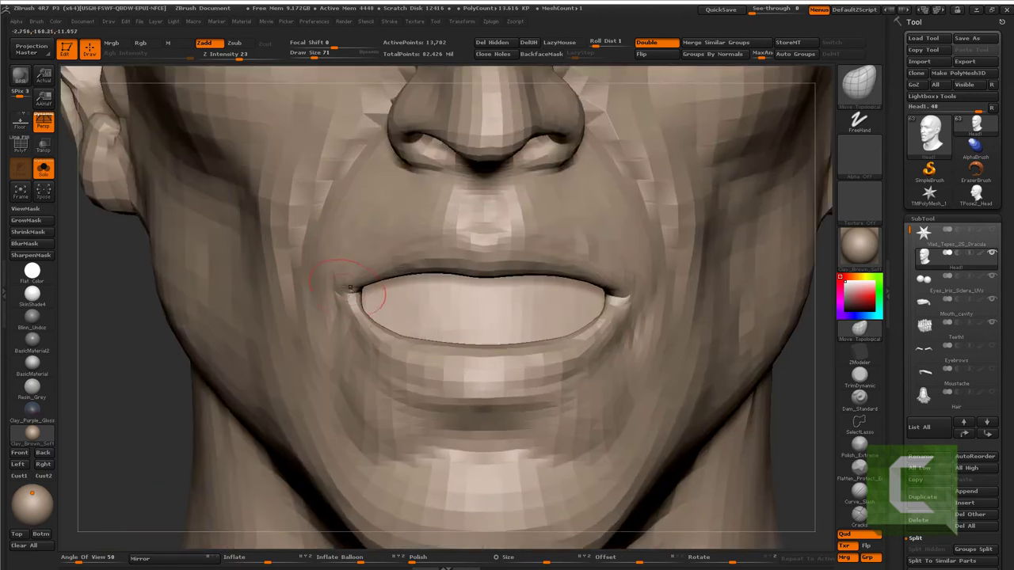
right_click_drag(309, 350, 372, 404, "alt")
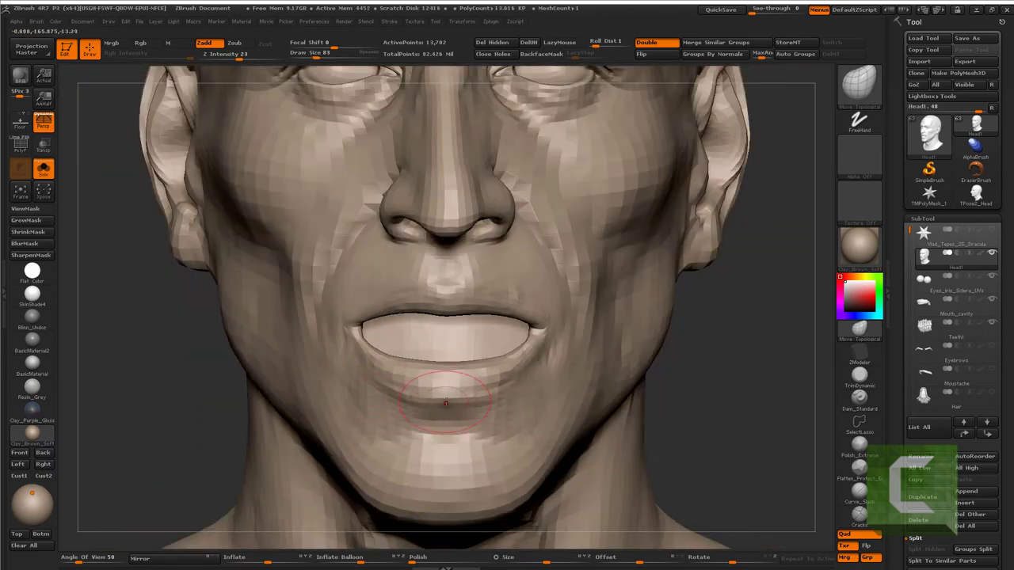
mouse_move(404, 375)
right_mouse_down()
mouse_move(276, 324)
mouse_move(555, 336)
right_mouse_up()
Frame the face and select the Mouth_cavity, then the Teeth subtool
key("f")
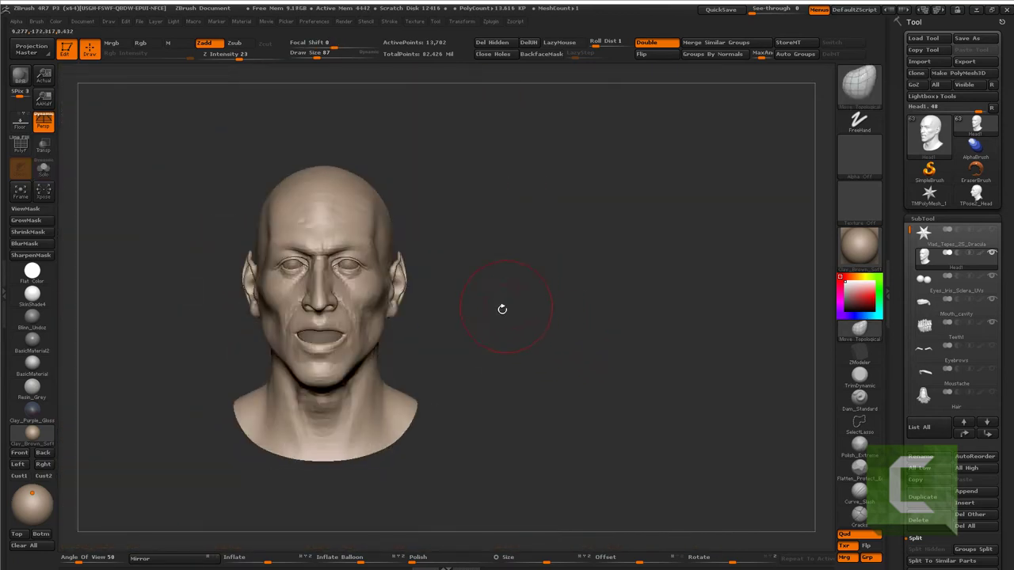
mouse_move(503, 309)
right_mouse_down()
mouse_move(554, 317)
mouse_move(523, 356)
mouse_move(203, 214)
mouse_move(243, 260)
mouse_move(822, 369)
mouse_move(789, 376)
mouse_move(715, 354)
right_mouse_up()
left_click(523, 356, "alt")
mouse_move(1008, 238)
left_mouse_down()
mouse_move(1008, 336)
mouse_move(1008, 272)
left_mouse_up()
left_click(951, 91)
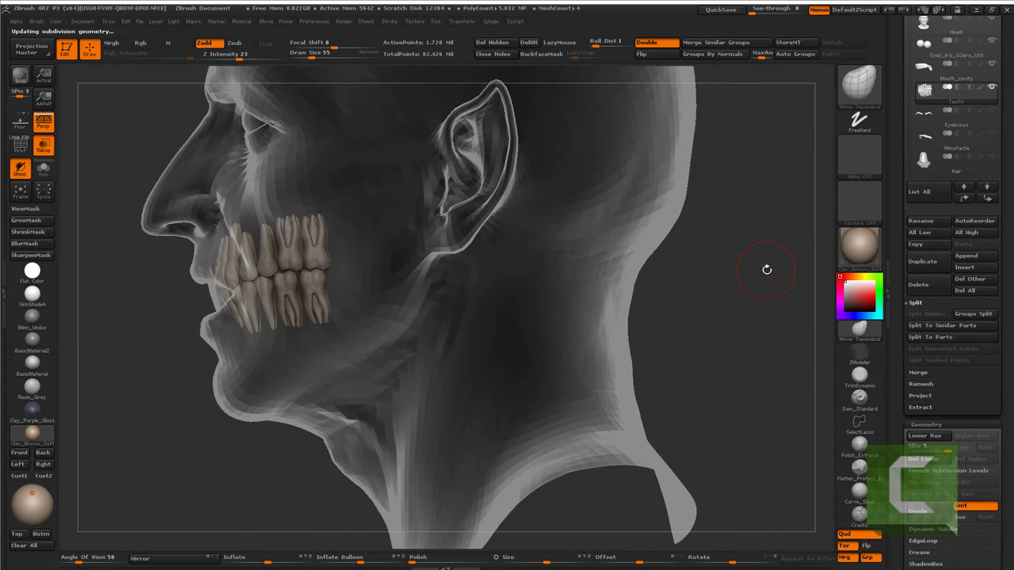
Toggle Solo on the Teeth to inspect them alone and inside the see-through head
key("ctrl+shift+f")
mouse_move(763, 353)
right_mouse_down("ctrl")
mouse_move(534, 431)
mouse_move(519, 270)
right_mouse_up("ctrl")
key("f")
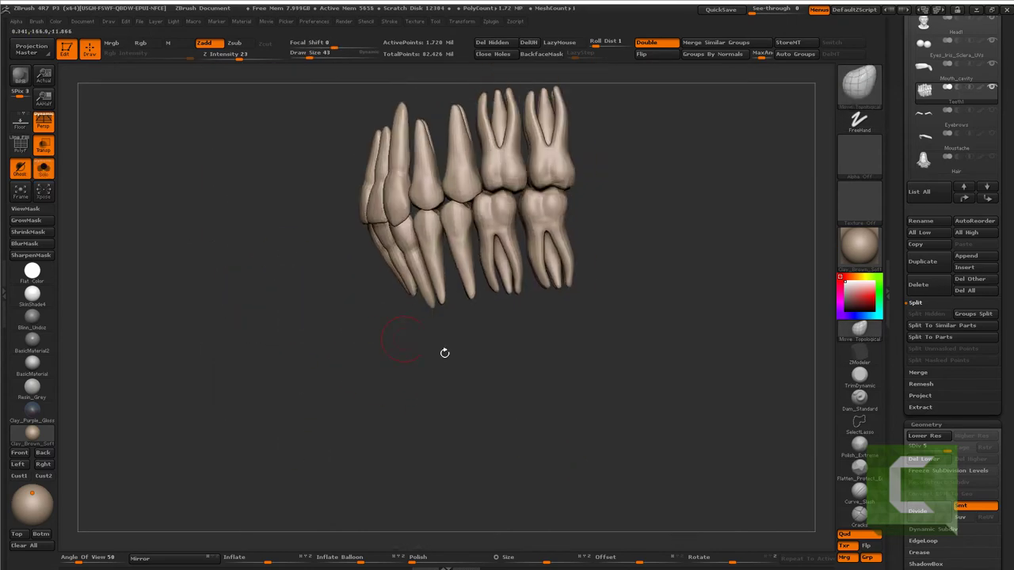
key("ctrl+shift+f")
left_click_drag(312, 419, 362, 349)
key("f")
key("ctrl+shift+f")
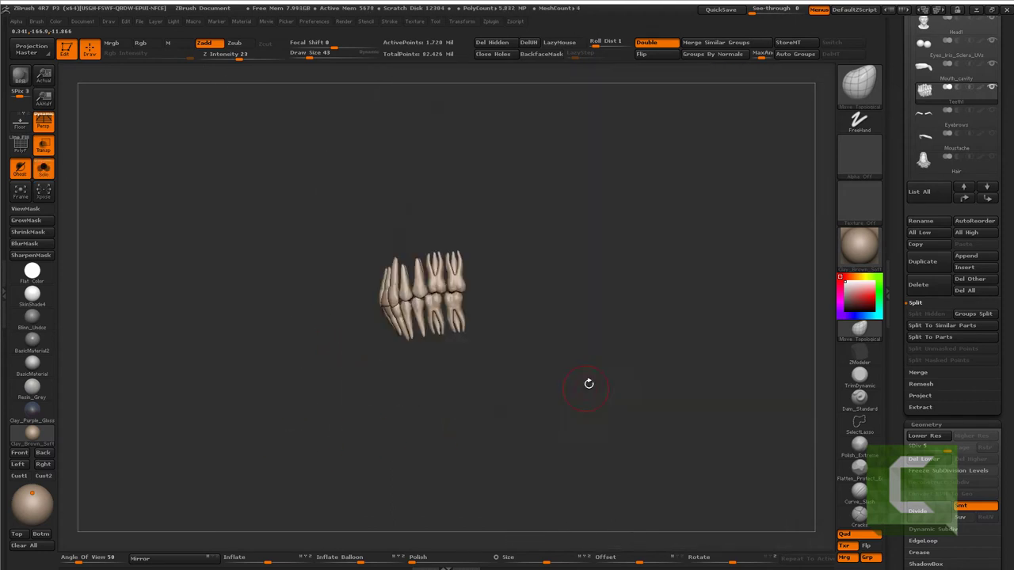
key("ctrl+shift+f")
Make Mouth_cavity active and test the Deformation Offset slider, returning it to 0
left_click(924, 73)
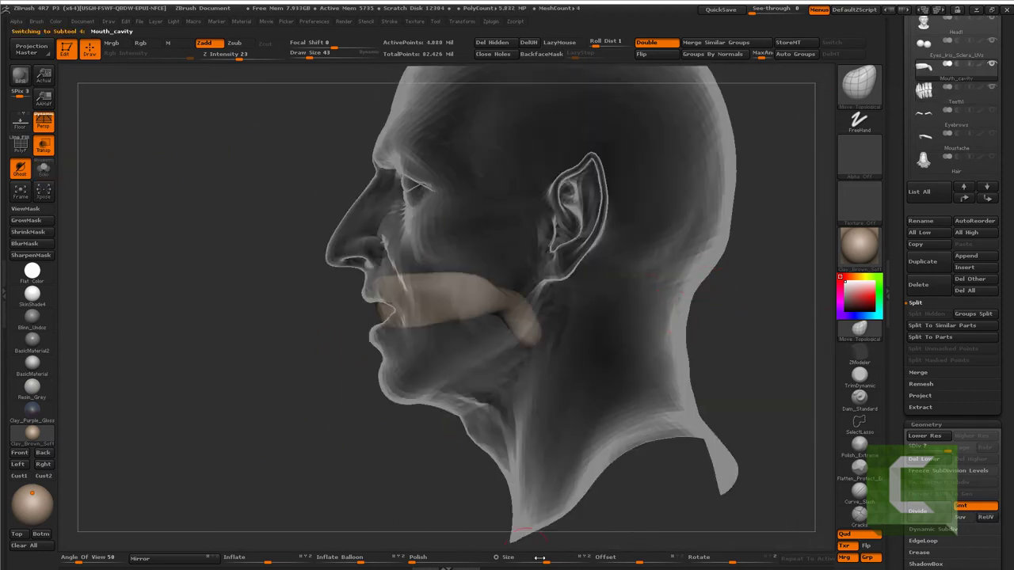
left_click_drag(665, 557, 679, 557)
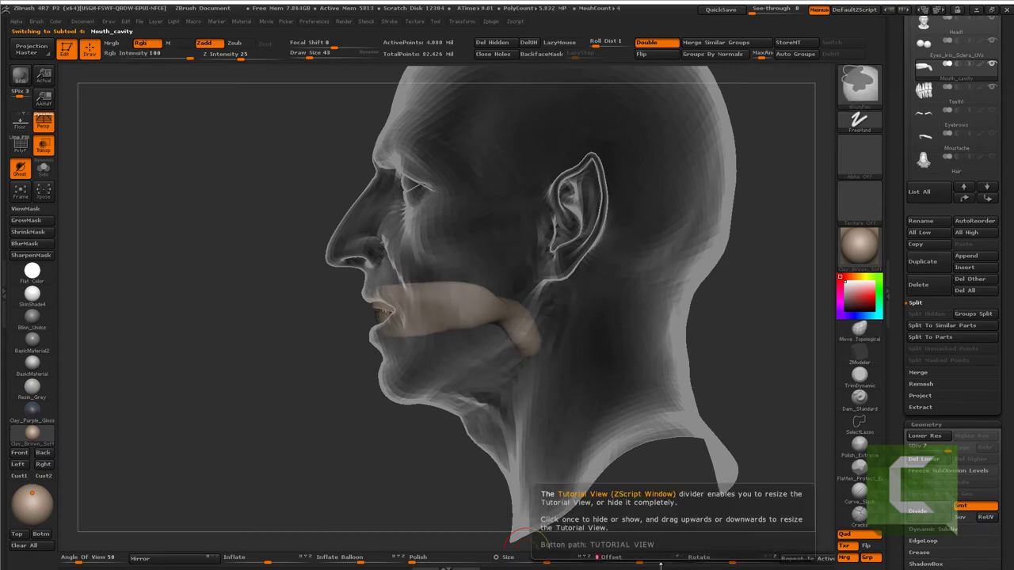
left_click_drag(675, 560, 638, 561)
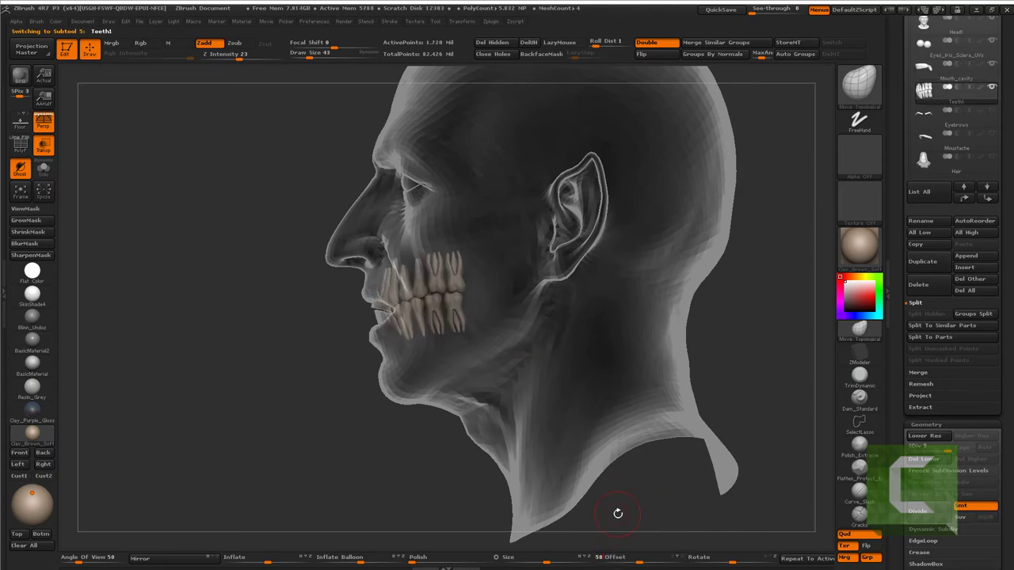
left_click_drag(477, 321, 509, 356)
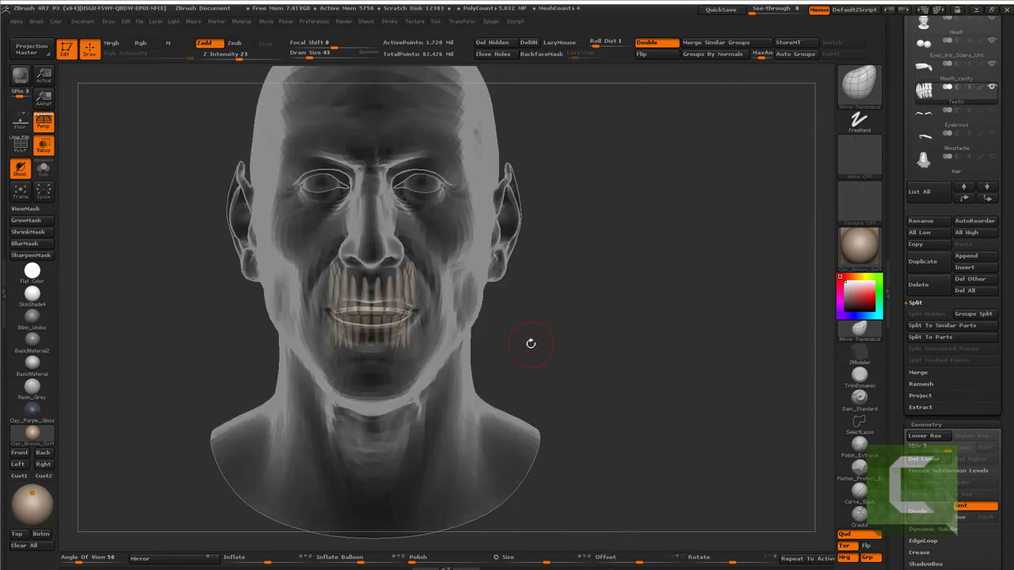
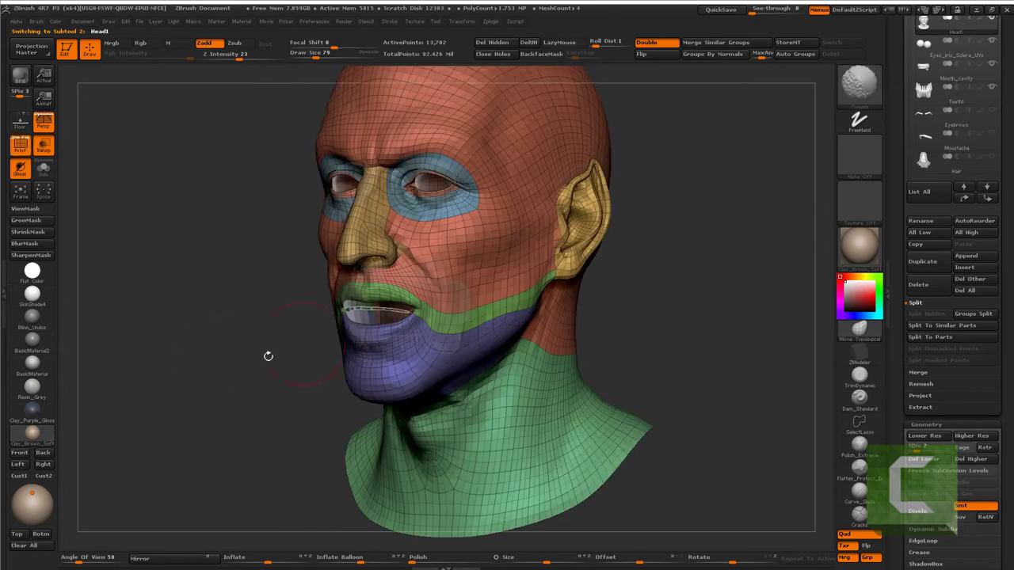
Solo Head1 at SDiv 1 and delete the inner lower-lip polygons with ZModeler
key("shift")
key("shift+d")
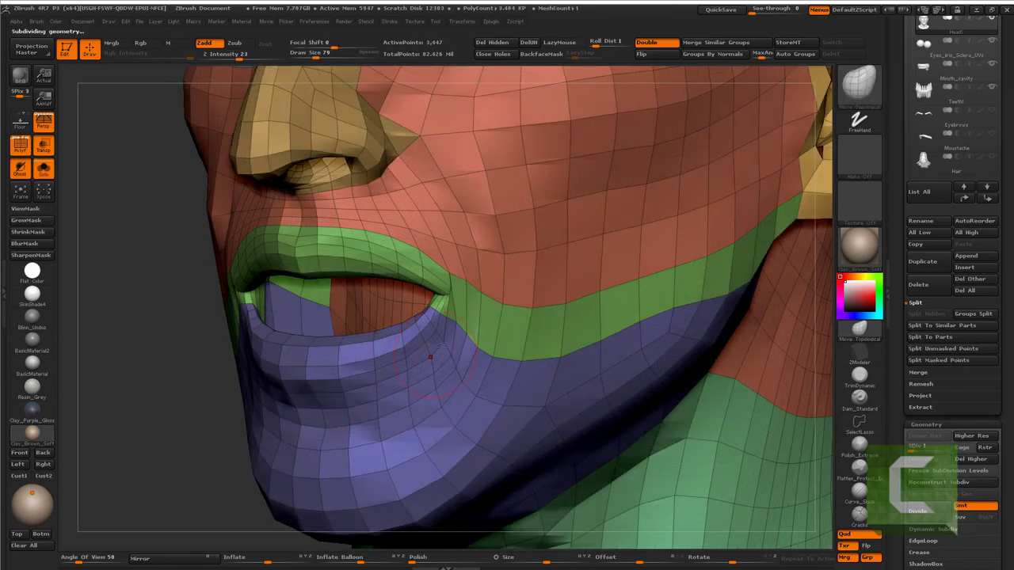
left_click(272, 385)
left_click(380, 352)
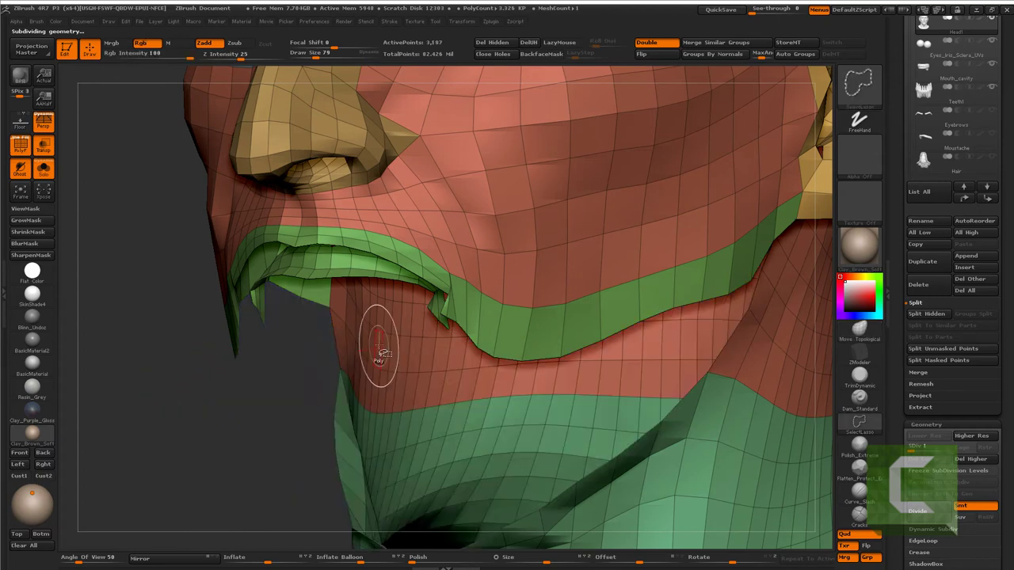
Isolate the lip polygroup and orbit to inspect its open ring shape
left_click(362, 268, "ctrl+shift")
mouse_move(267, 328)
left_mouse_down("ctrl+shift")
mouse_move(198, 410)
mouse_move(532, 267)
mouse_move(511, 424)
mouse_move(215, 328)
mouse_move(389, 372)
mouse_move(489, 543)
mouse_move(679, 278)
mouse_move(657, 234)
mouse_move(642, 241)
mouse_move(607, 317)
mouse_move(649, 271)
left_mouse_up("ctrl+shift")
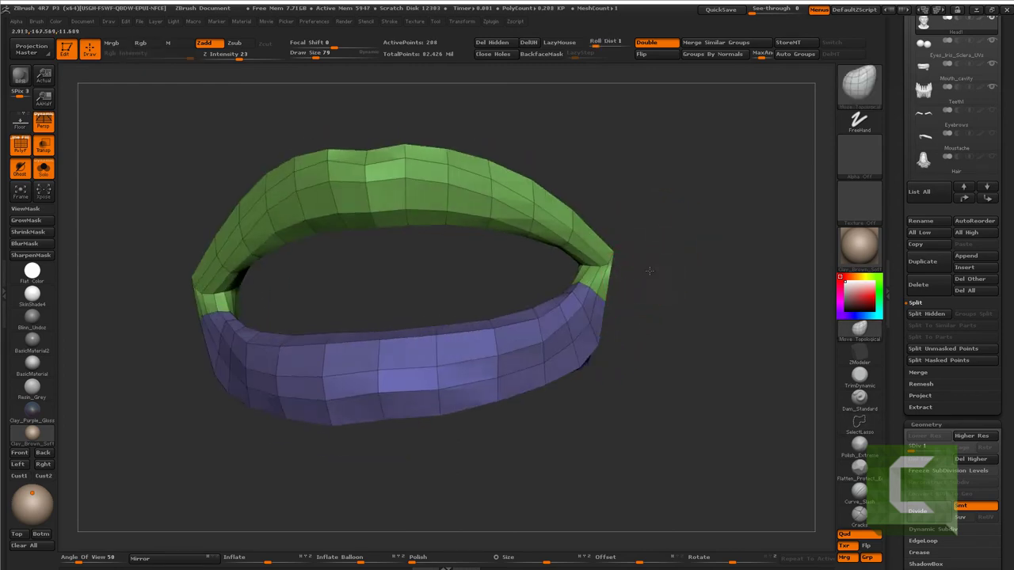
mouse_move(573, 357)
left_mouse_down()
mouse_move(367, 327)
mouse_move(504, 328)
mouse_move(481, 346)
mouse_move(381, 358)
left_mouse_up()
left_click(367, 326, "ctrl+shift")
left_click(481, 346, "ctrl+shift")
left_click_drag(291, 359, 318, 383)
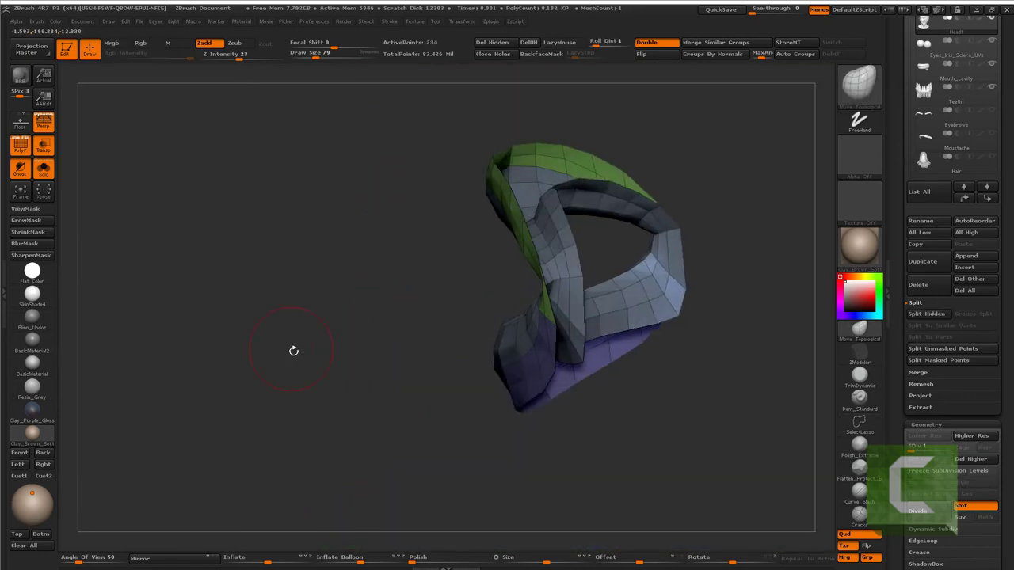
Solo the Mouth_cavity subtool with PolyF on and inspect the jaw from several angles
left_click(567, 285, "alt")
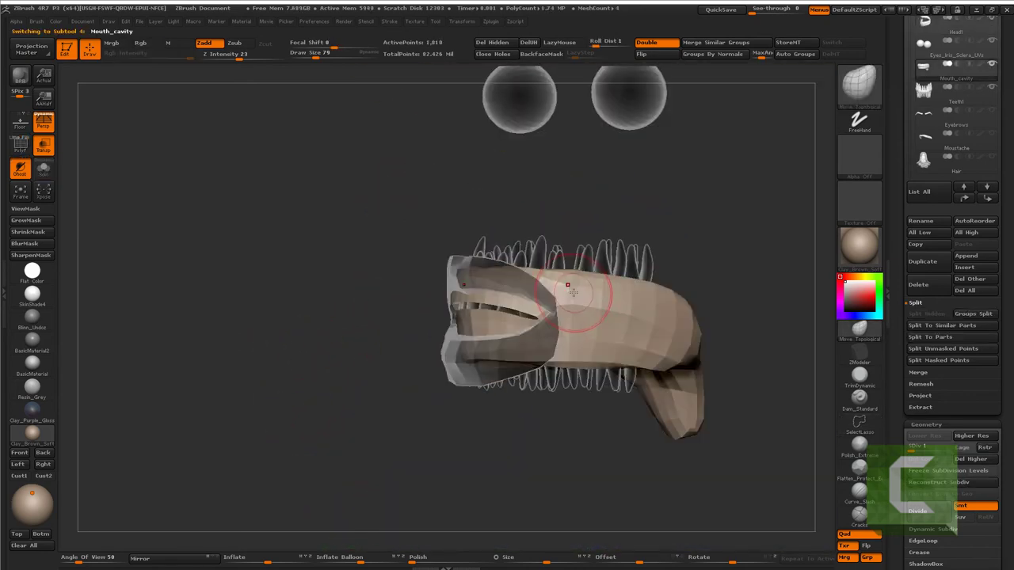
mouse_move(691, 189)
left_mouse_down()
mouse_move(473, 327)
mouse_move(294, 340)
mouse_move(283, 244)
left_mouse_up()
key("ctrl+shift+s")
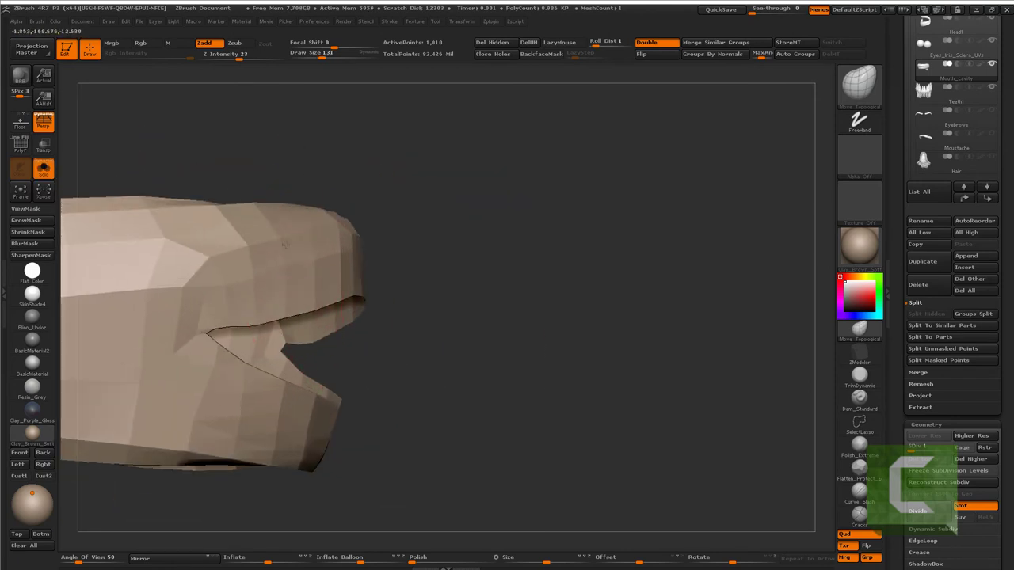
mouse_move(328, 294)
left_mouse_down()
mouse_move(249, 294)
mouse_move(234, 306)
left_mouse_up()
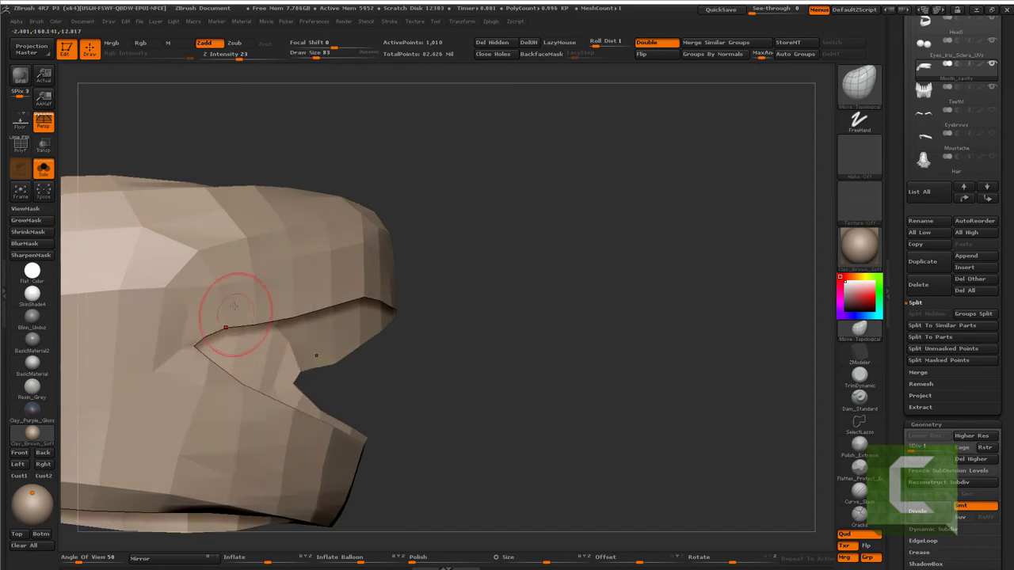
key("shift+f")
left_click_drag(308, 245, 339, 246)
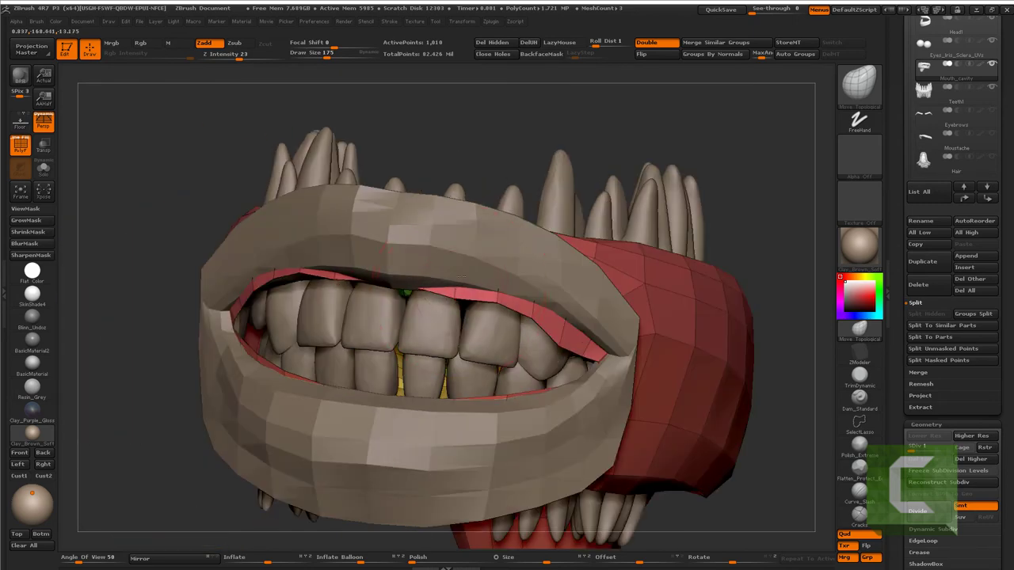
left_click_drag(462, 279, 481, 290)
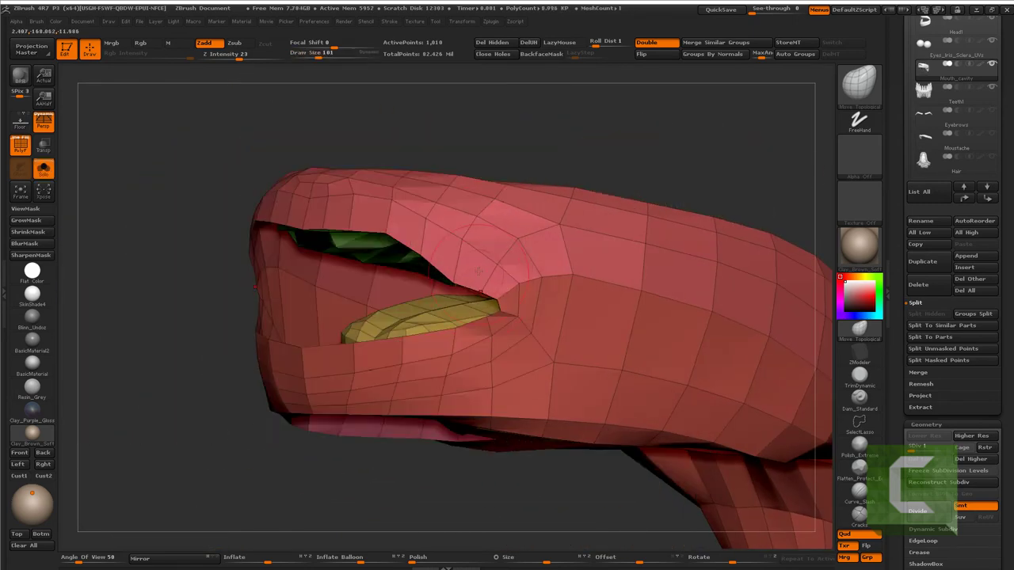
left_click_drag(478, 272, 457, 238, "alt")
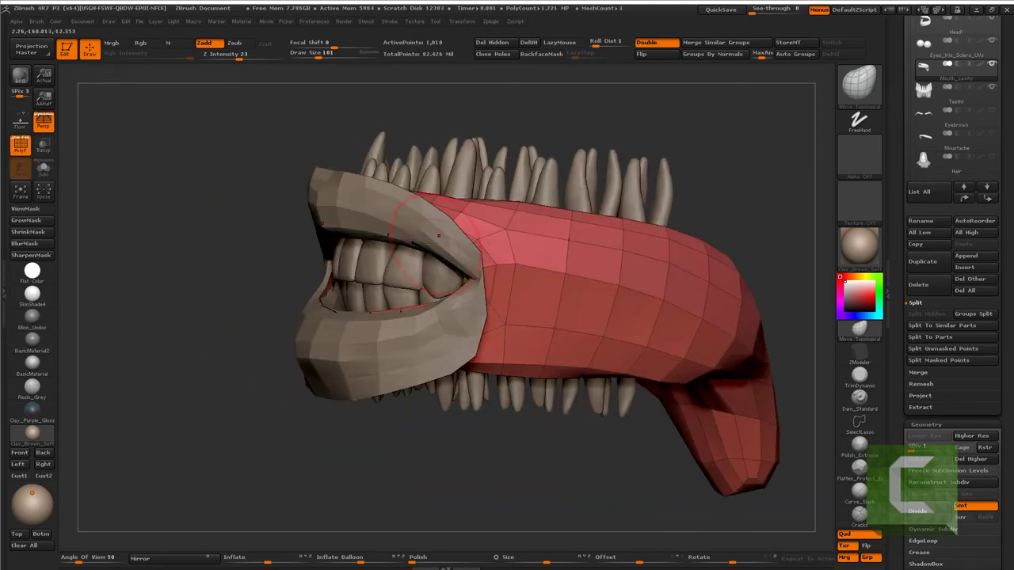
mouse_move(438, 236)
left_mouse_down()
mouse_move(426, 290)
mouse_move(221, 256)
mouse_move(333, 384)
mouse_move(437, 368)
mouse_move(339, 452)
mouse_move(389, 437)
mouse_move(370, 365)
mouse_move(328, 344)
mouse_move(294, 378)
mouse_move(234, 372)
mouse_move(442, 435)
mouse_move(436, 313)
mouse_move(411, 264)
left_mouse_up()
Check Head1, return to Mouth_cavity, and view the mouth corner from the side
left_click(440, 373, "alt")
left_click(435, 313, "alt")
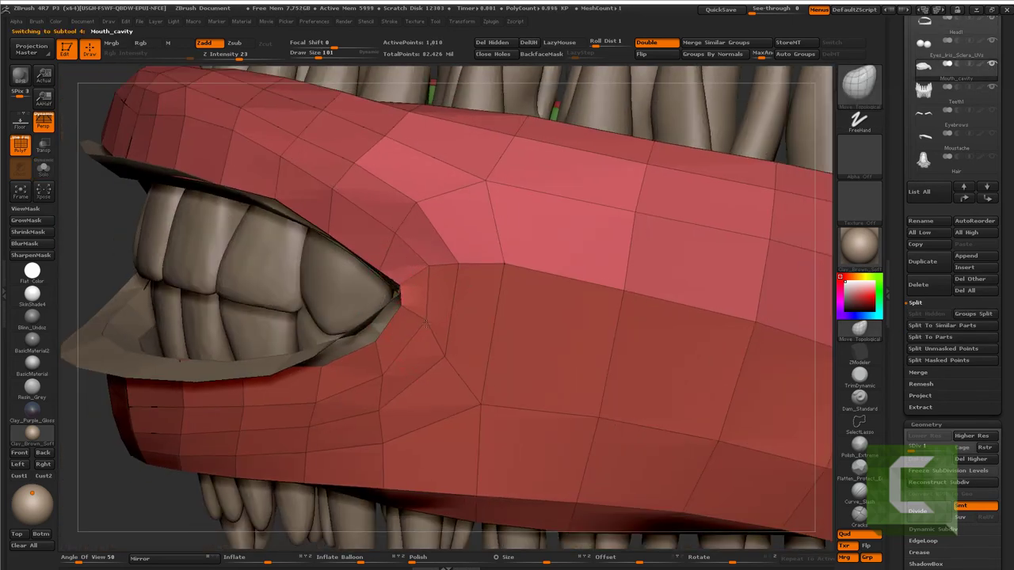
mouse_move(426, 323)
left_mouse_down()
mouse_move(471, 380)
mouse_move(364, 412)
left_mouse_up()
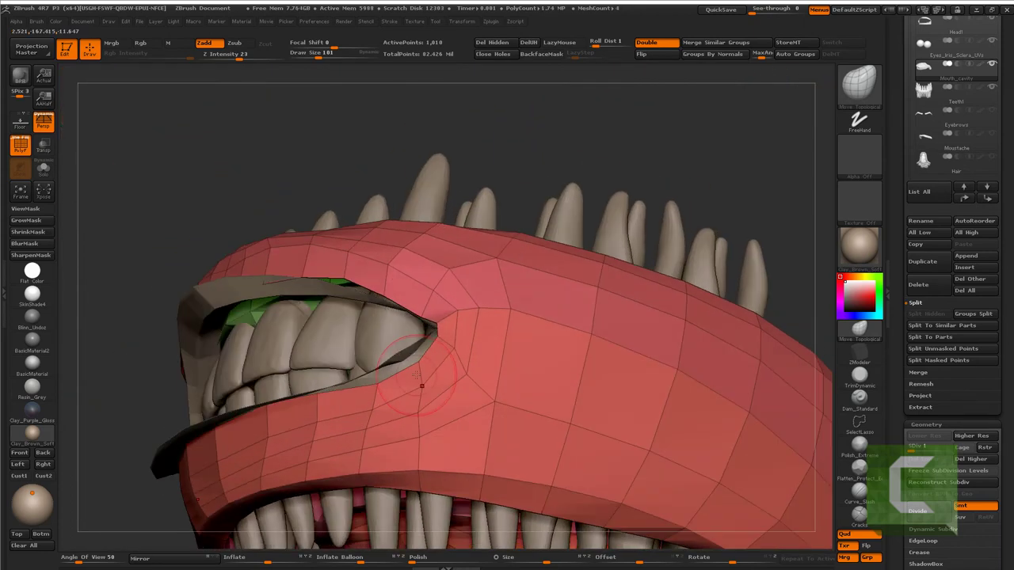
right_click(365, 412)
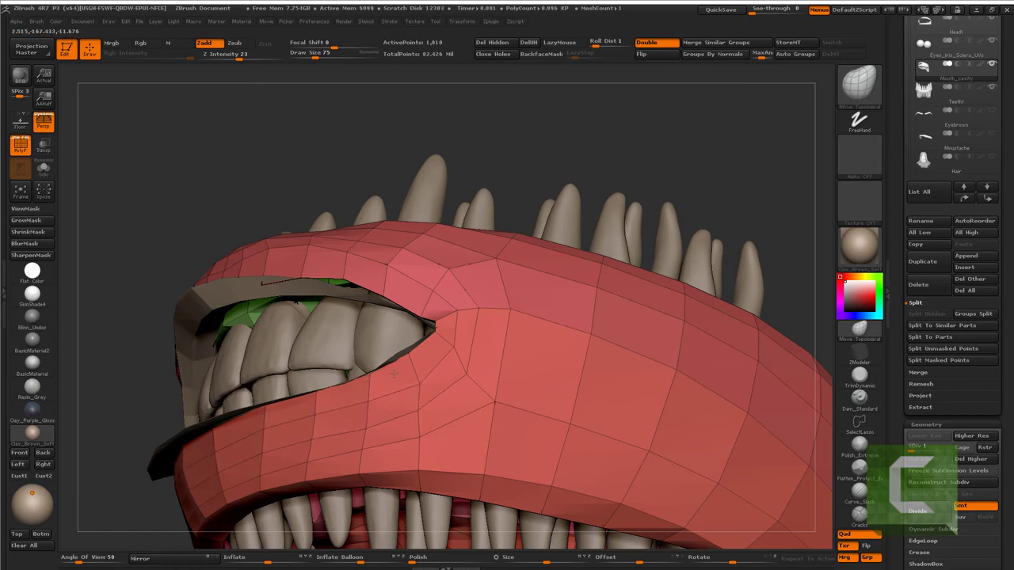
mouse_move(478, 364)
left_mouse_down()
mouse_move(404, 311)
mouse_move(435, 311)
left_mouse_up()
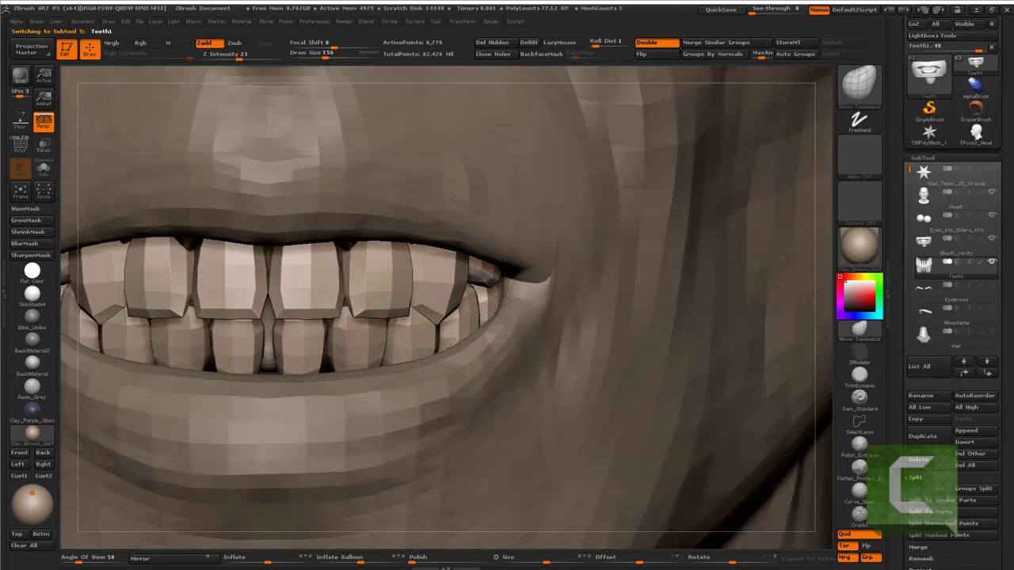
Solo Teeth1, inspect it front, side and oblique, and subdivide it one level
left_click(445, 316, "alt")
left_click_drag(445, 316, 507, 313)
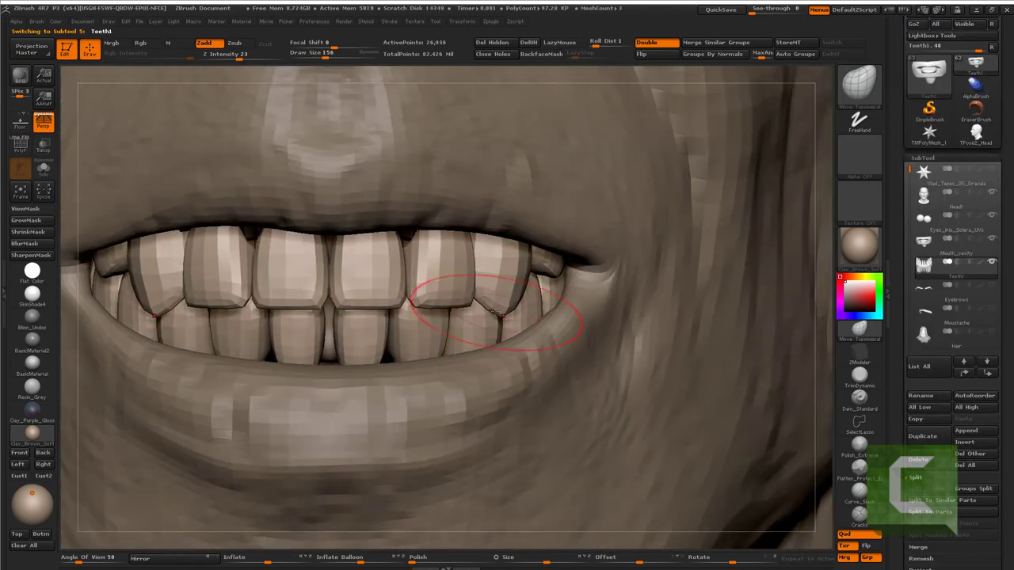
key("ctrl+shift+s")
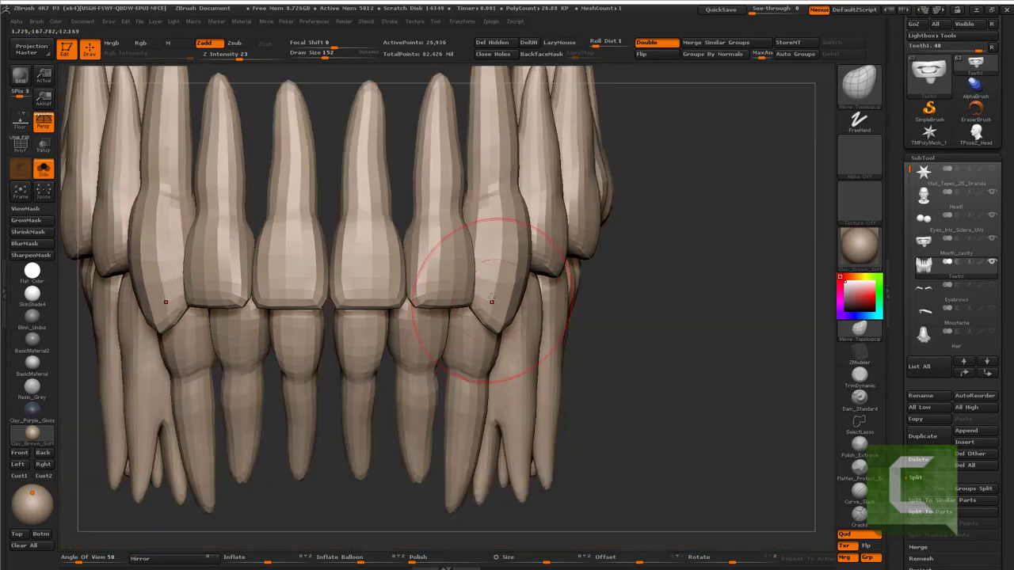
key("f")
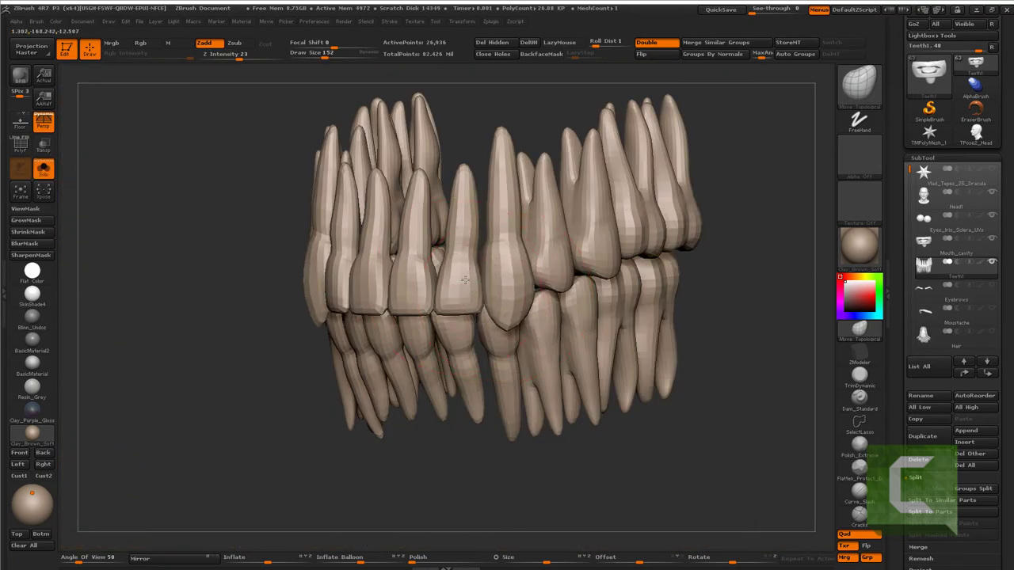
mouse_move(465, 280)
left_mouse_down()
mouse_move(412, 332)
mouse_move(373, 302)
left_mouse_up()
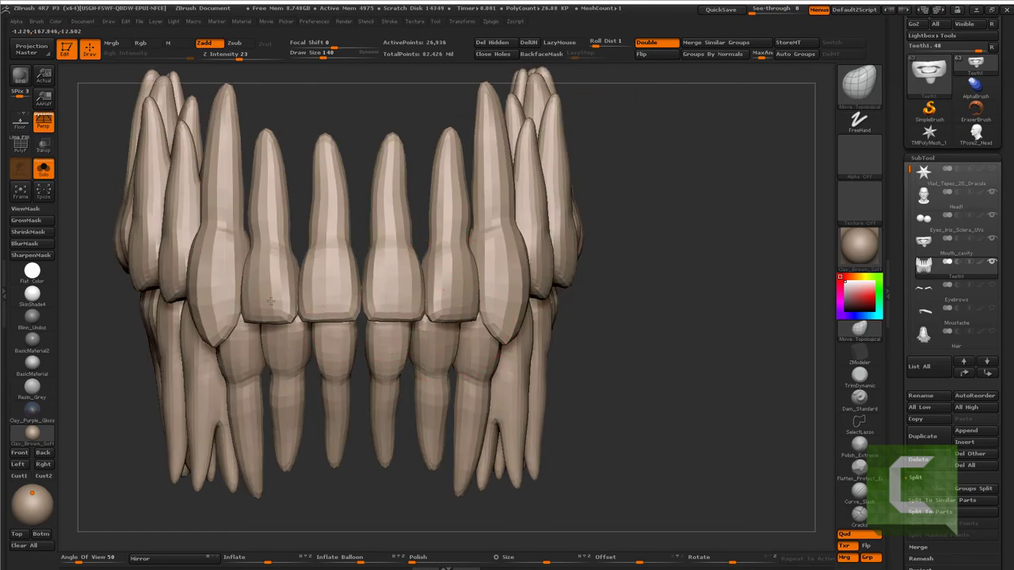
mouse_move(309, 303)
left_mouse_down()
mouse_move(539, 357)
mouse_move(488, 311)
left_mouse_up()
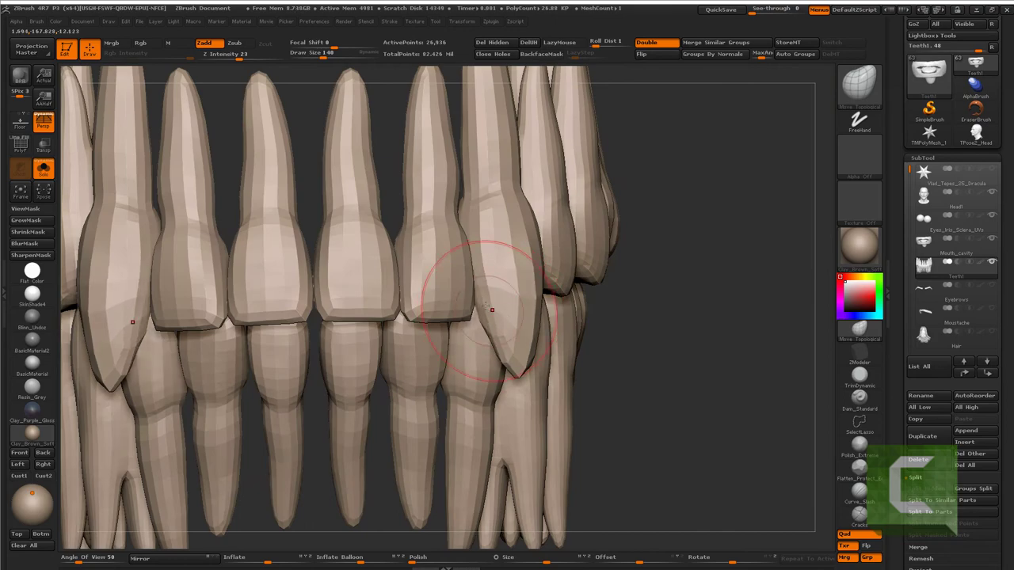
left_click_drag(479, 262, 516, 317)
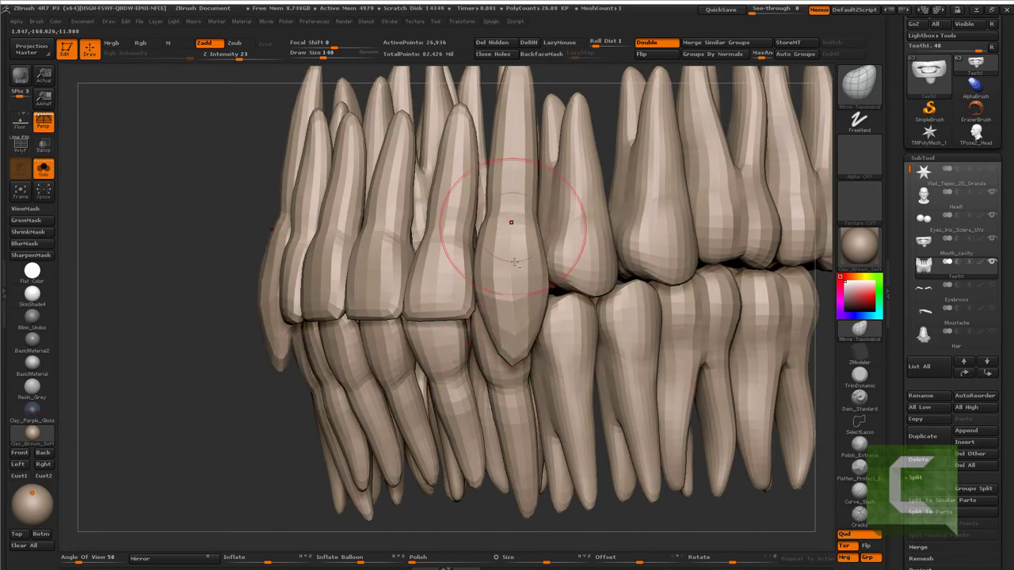
mouse_move(511, 222)
left_mouse_down()
mouse_move(486, 332)
mouse_move(452, 366)
mouse_move(480, 357)
left_mouse_up()
key("ctrl+d")
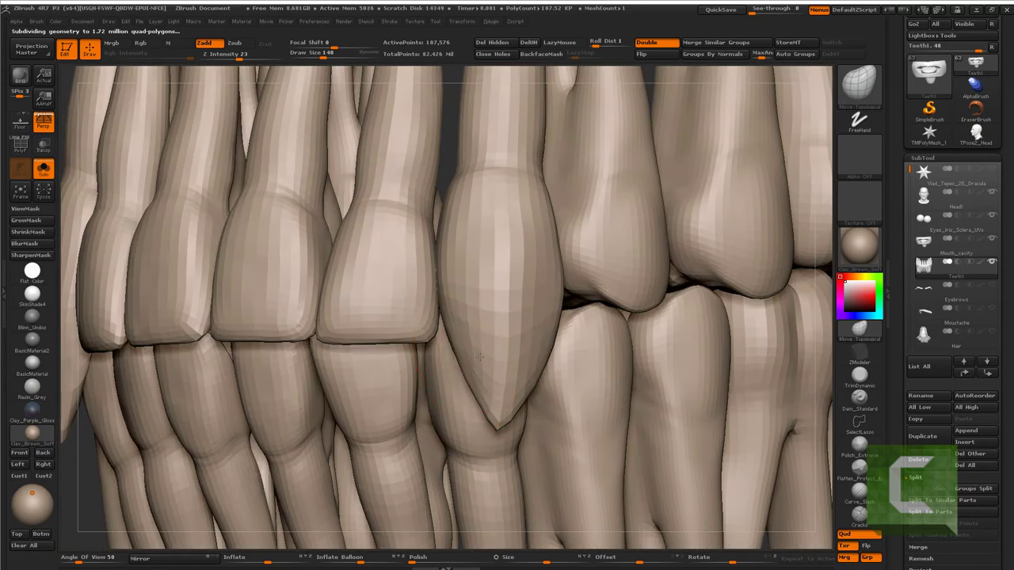
key("f")
mouse_move(362, 294)
left_mouse_down()
mouse_move(381, 328)
mouse_move(335, 328)
mouse_move(351, 328)
mouse_move(315, 345)
mouse_move(338, 321)
mouse_move(314, 333)
left_mouse_up()
Fill the gap between the lower central teeth at a lower subdivision level
key("shift+d")
key("shift+d")
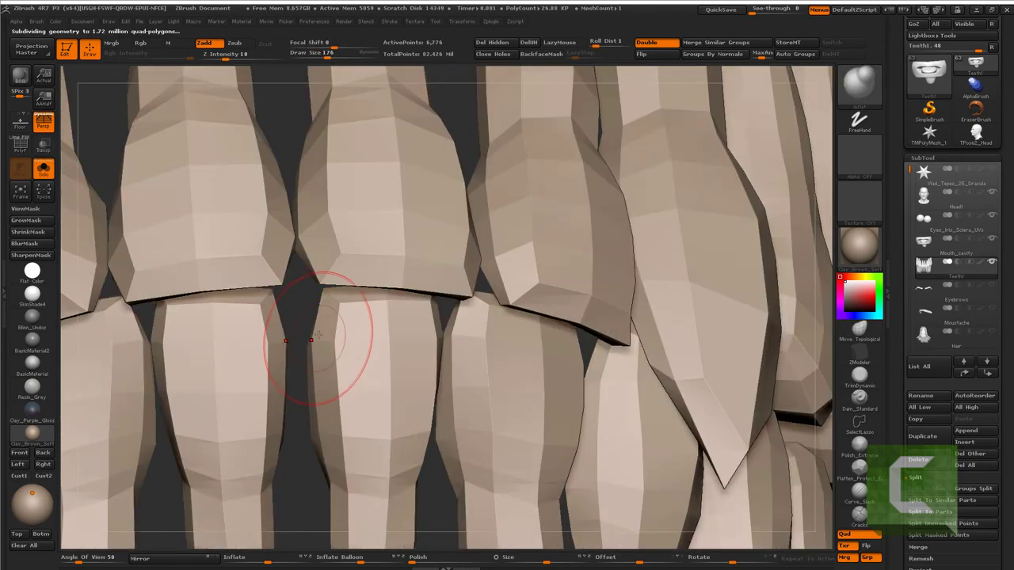
left_click_drag(321, 394, 328, 458)
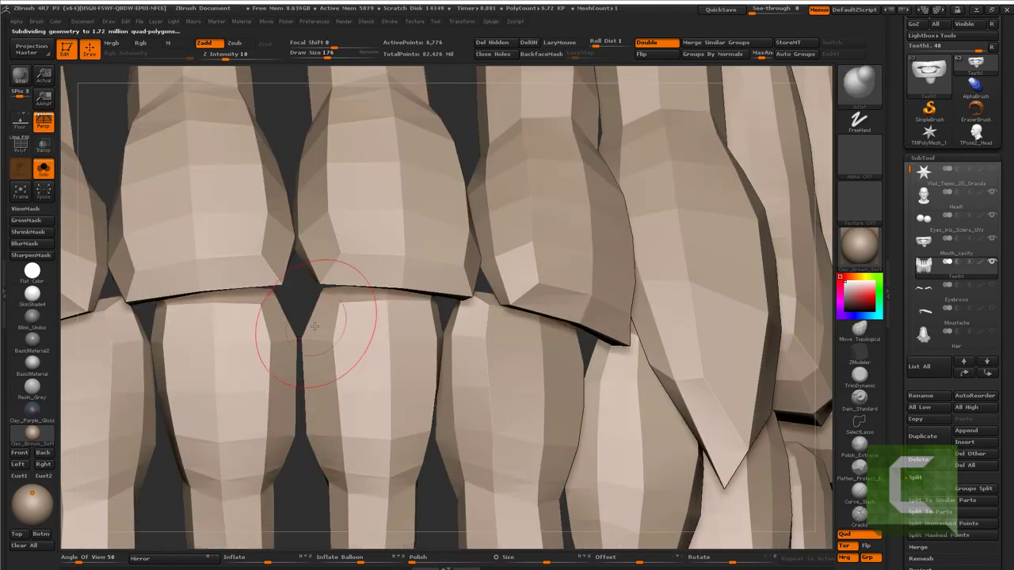
key("d")
left_click_drag(315, 371, 317, 388)
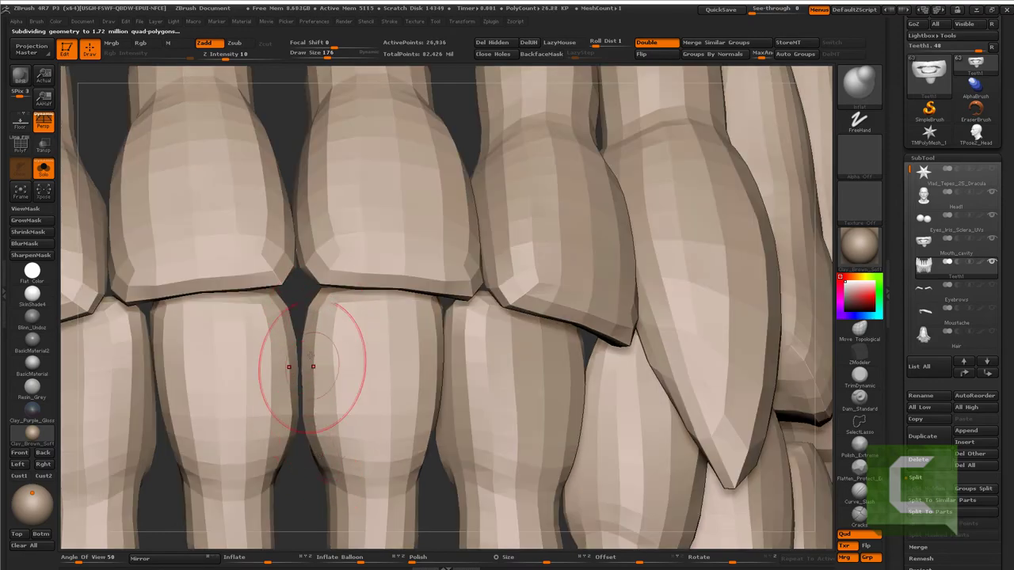
key("f")
mouse_move(589, 330)
left_mouse_down("alt")
mouse_move(566, 452)
mouse_move(501, 231)
left_mouse_up("alt")
Isolate one tooth at a higher SDiv, then unhide all teeth and frame the head
left_click(455, 274, "ctrl+shift")
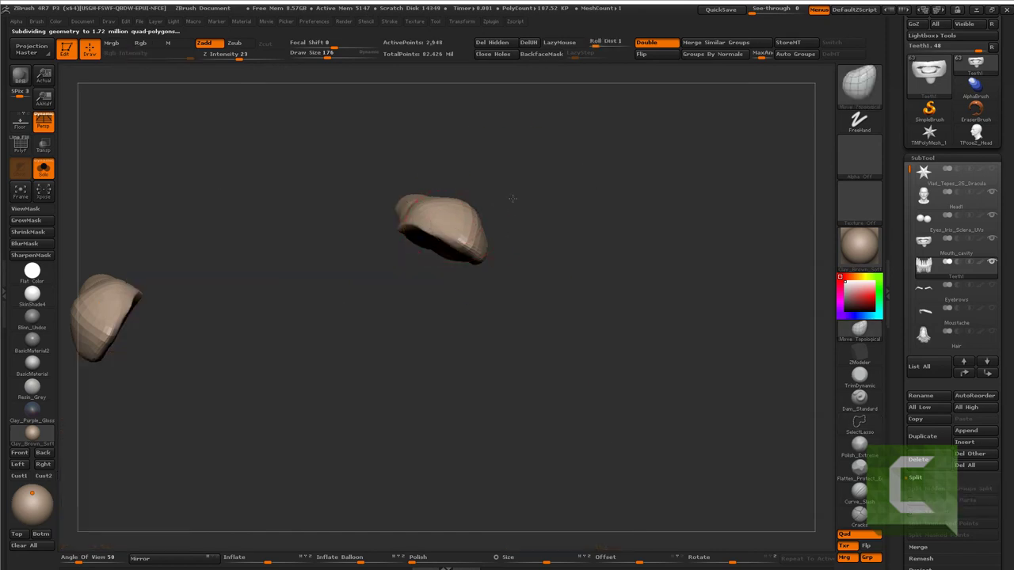
left_click_drag(455, 274, 347, 300)
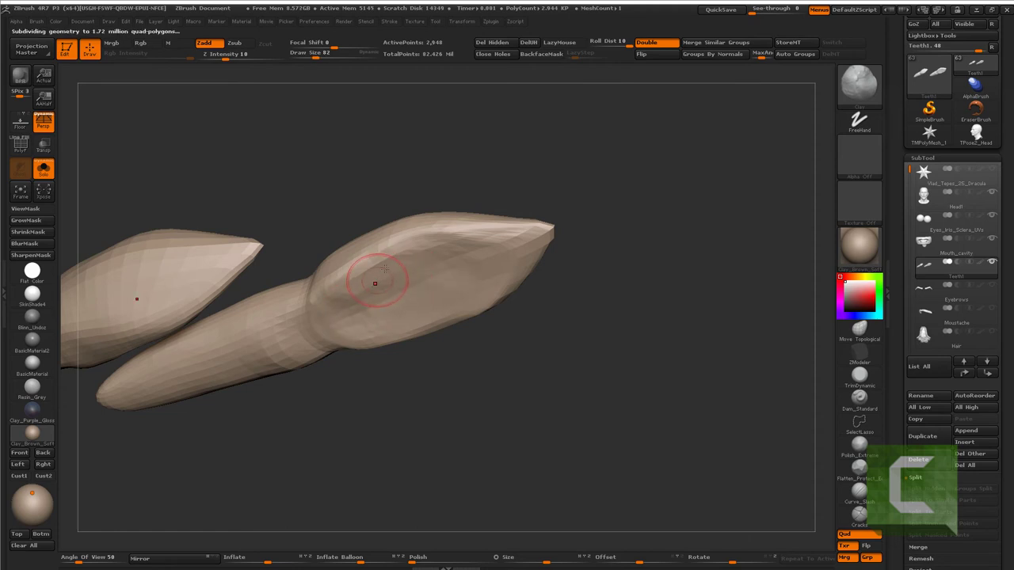
key("ctrl+d")
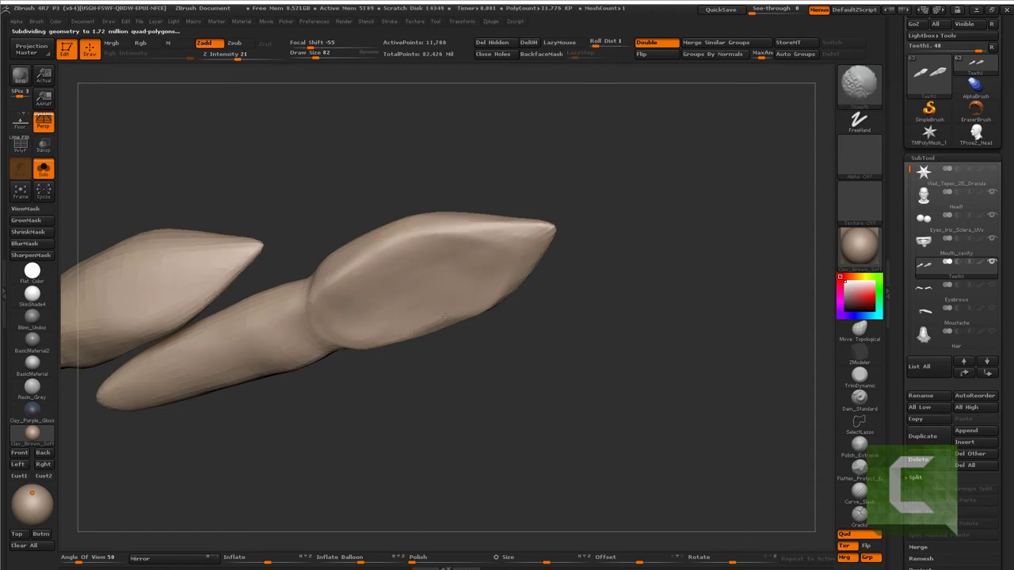
left_click_drag(526, 226, 544, 362)
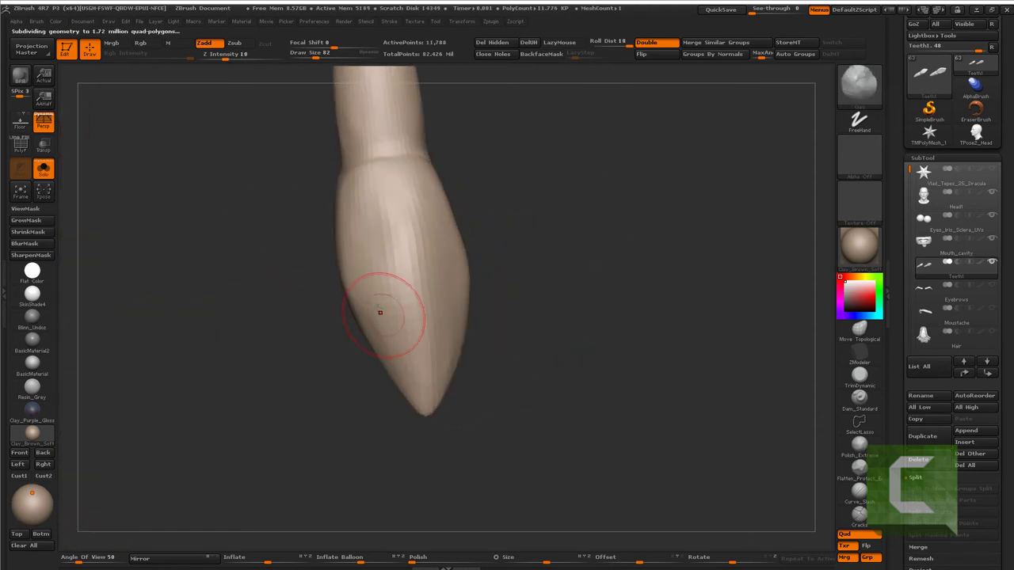
left_click(351, 317, "ctrl+shift")
left_click_drag(396, 317, 554, 231, "alt")
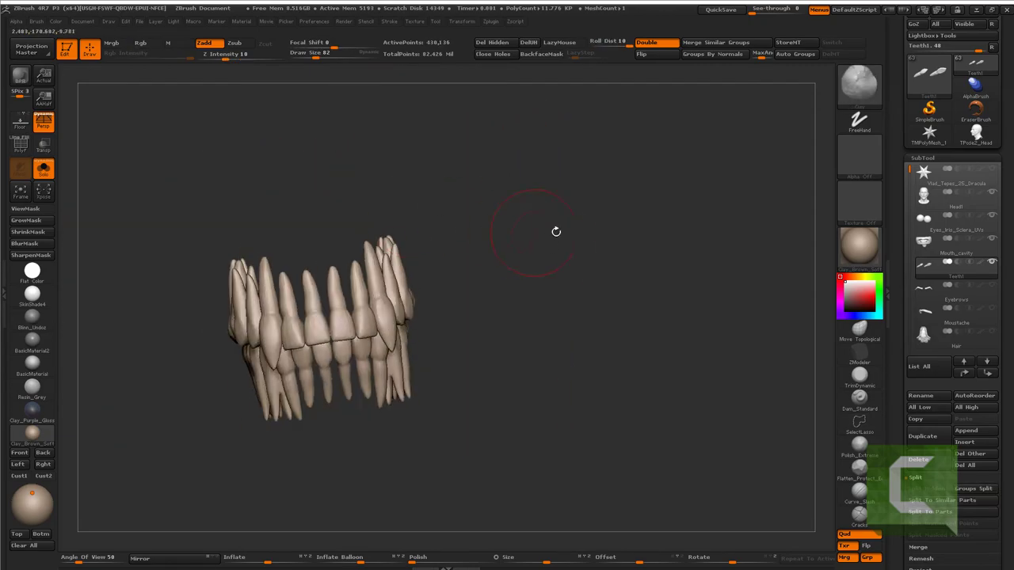
key("shift+s")
key("f")
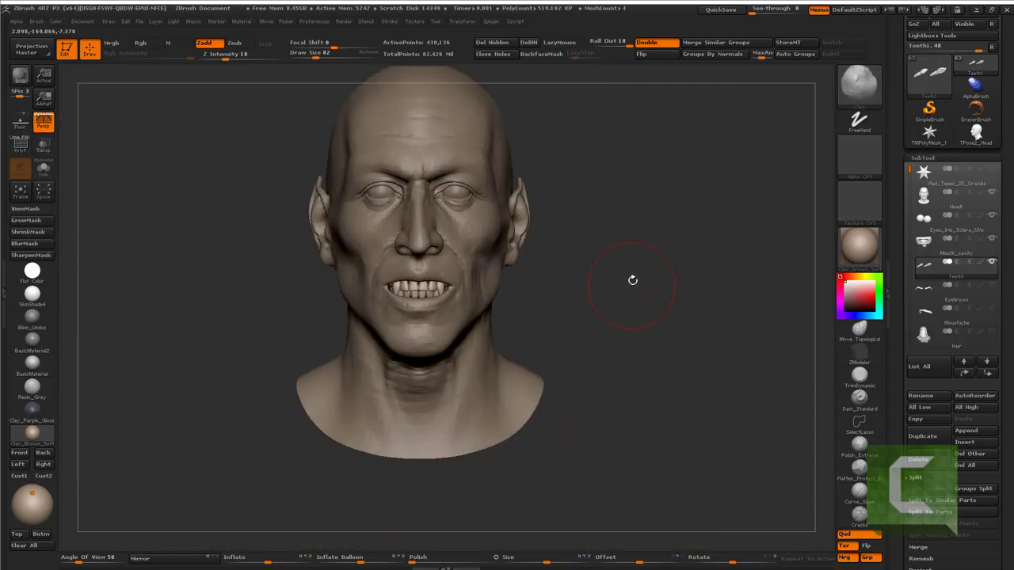
Solo the teeth and inspect the upper row and a single tooth close up
left_click_drag(463, 402, 432, 332)
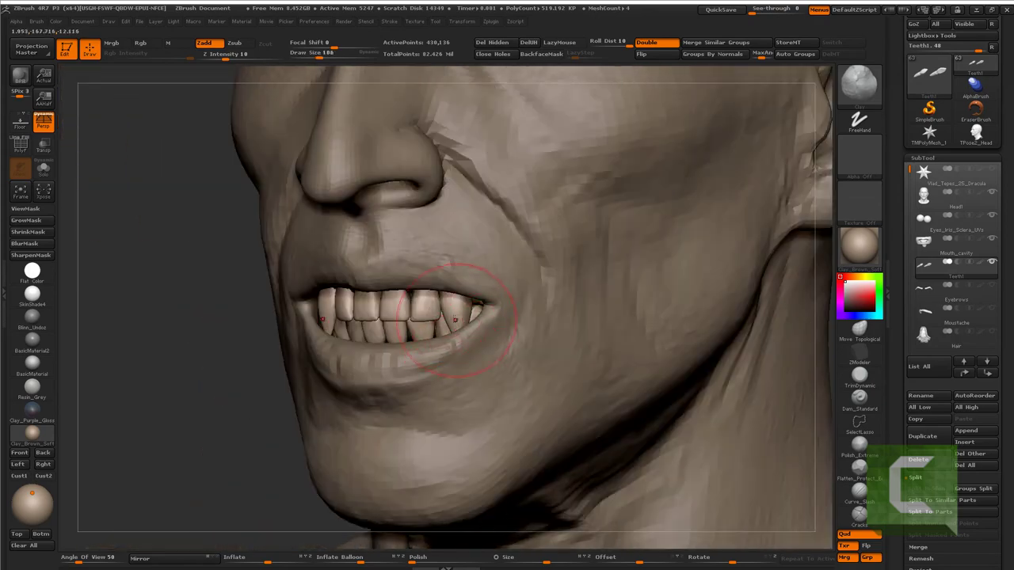
key("shift+s")
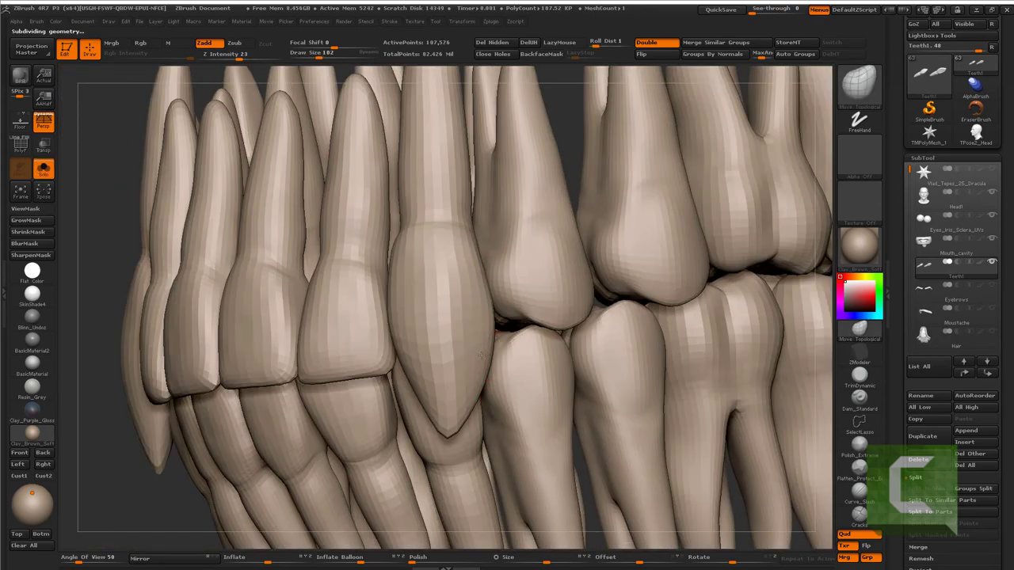
mouse_move(480, 354)
left_mouse_down()
mouse_move(480, 328)
mouse_move(419, 267)
mouse_move(468, 250)
mouse_move(402, 404)
left_mouse_up()
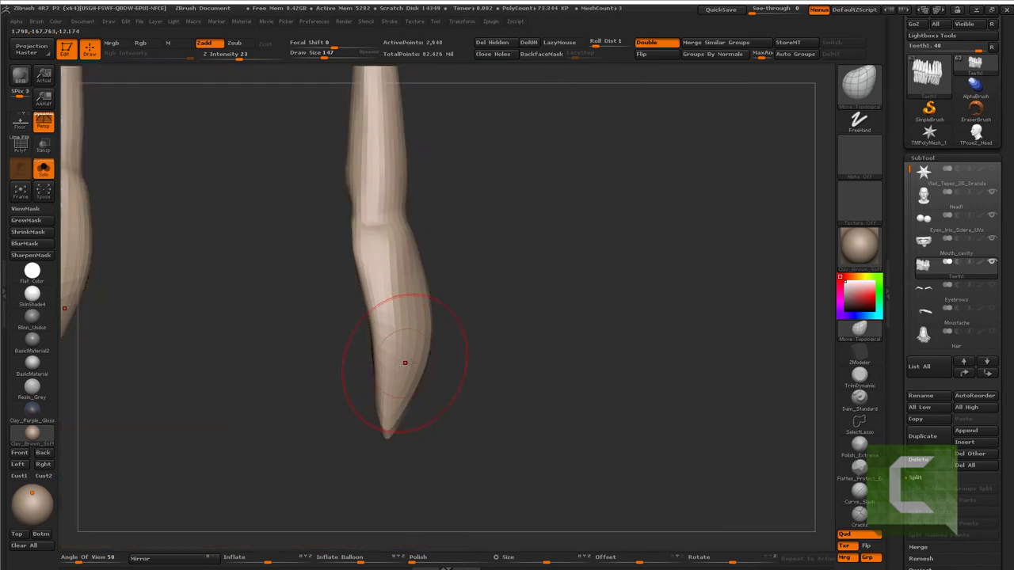
mouse_move(401, 357)
left_mouse_down()
mouse_move(380, 348)
mouse_move(375, 400)
left_mouse_up()
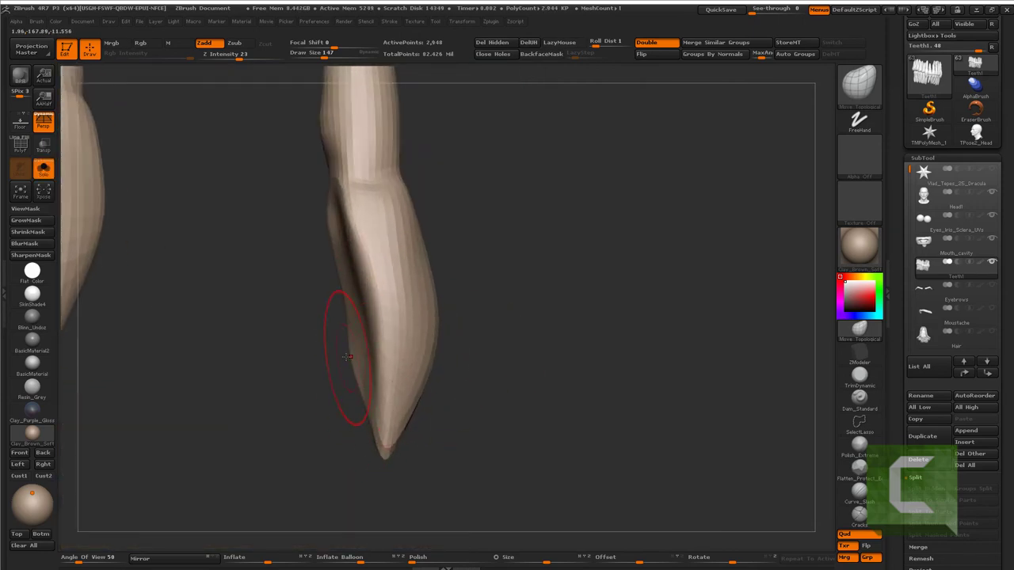
left_click_drag(347, 357, 345, 355)
mouse_move(360, 307)
left_mouse_down()
mouse_move(369, 333)
mouse_move(351, 306)
mouse_move(379, 270)
mouse_move(351, 267)
mouse_move(475, 328)
left_mouse_up()
left_click(475, 328, "ctrl+shift")
mouse_move(386, 371)
left_mouse_down()
mouse_move(336, 294)
mouse_move(294, 285)
mouse_move(265, 373)
mouse_move(204, 261)
mouse_move(367, 303)
mouse_move(317, 362)
mouse_move(444, 317)
left_mouse_up()
Unsolo, select Head1, pick the Clay Buildup brush and step the head up a level
left_click(42, 168)
mouse_move(637, 431)
left_mouse_down()
mouse_move(571, 389)
mouse_move(565, 347)
left_mouse_up()
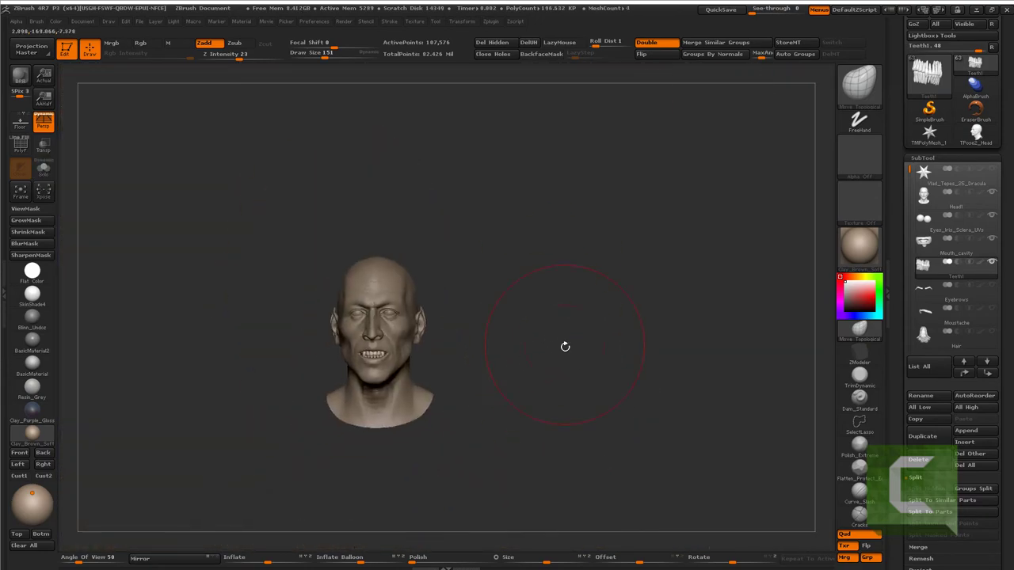
mouse_move(374, 364)
left_mouse_down()
mouse_move(464, 340)
mouse_move(454, 353)
mouse_move(424, 356)
left_mouse_up()
left_click(453, 353, "alt")
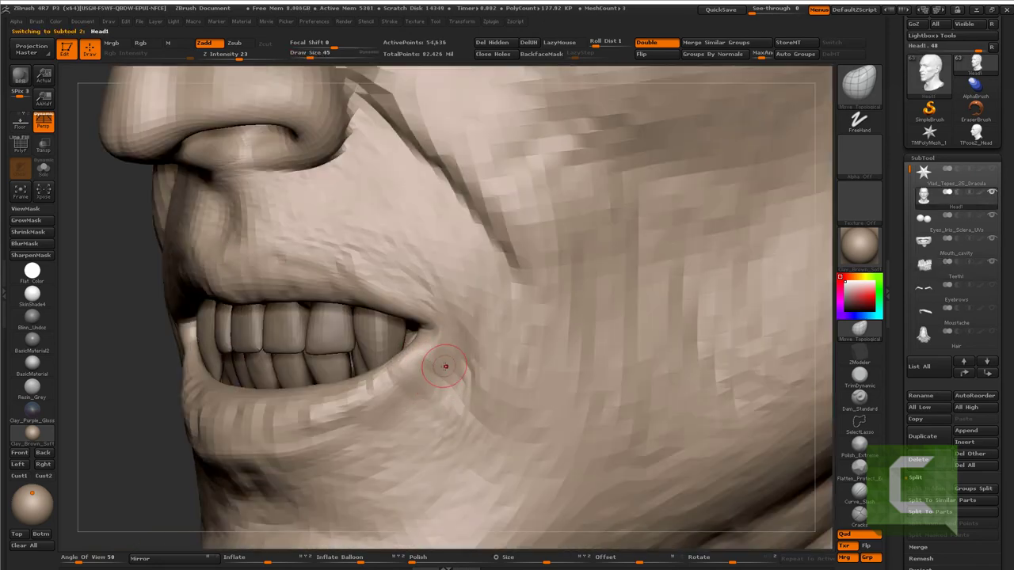
key("b")
key("c")
key("y")
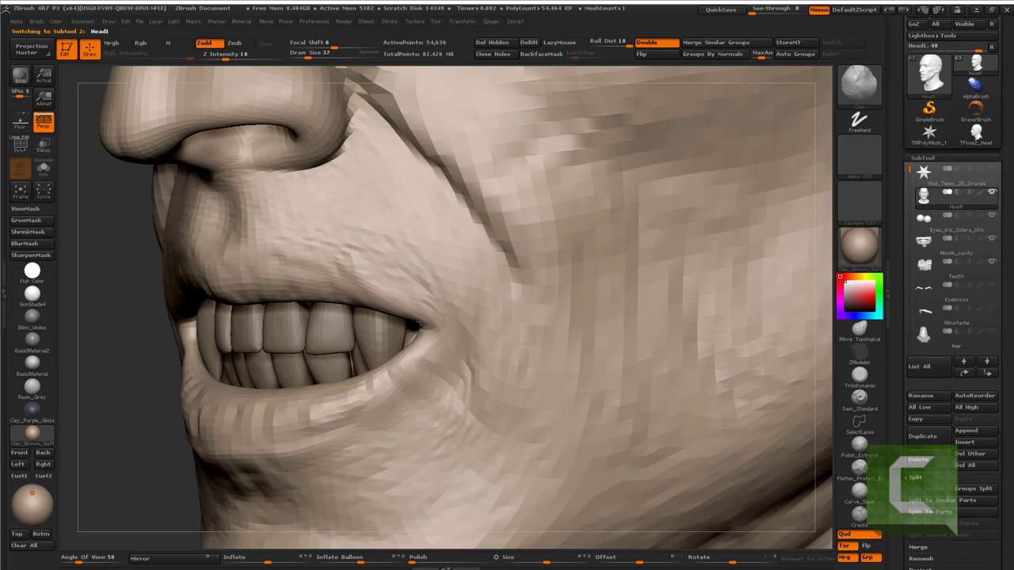
left_click_drag(419, 364, 442, 359)
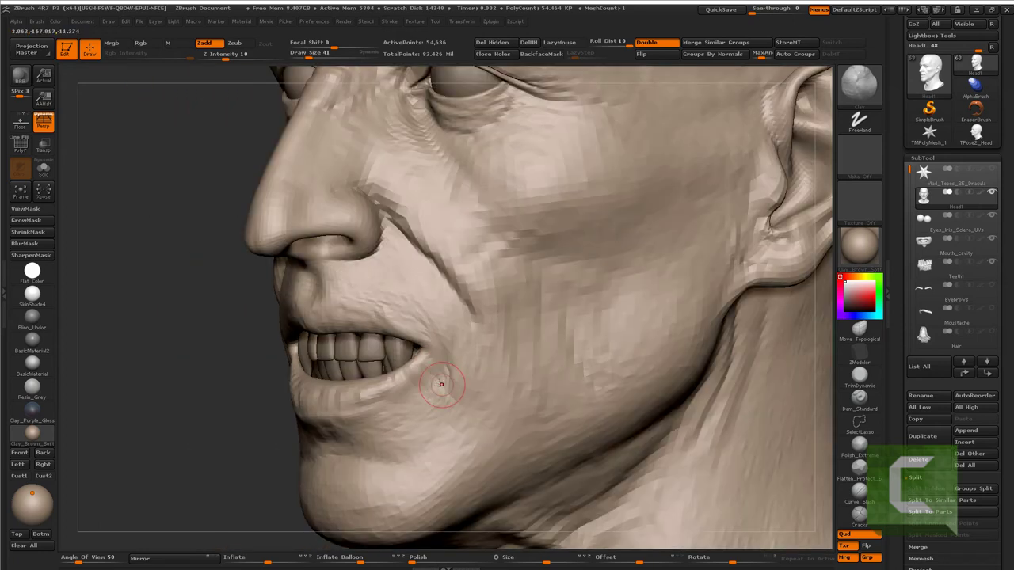
key("d")
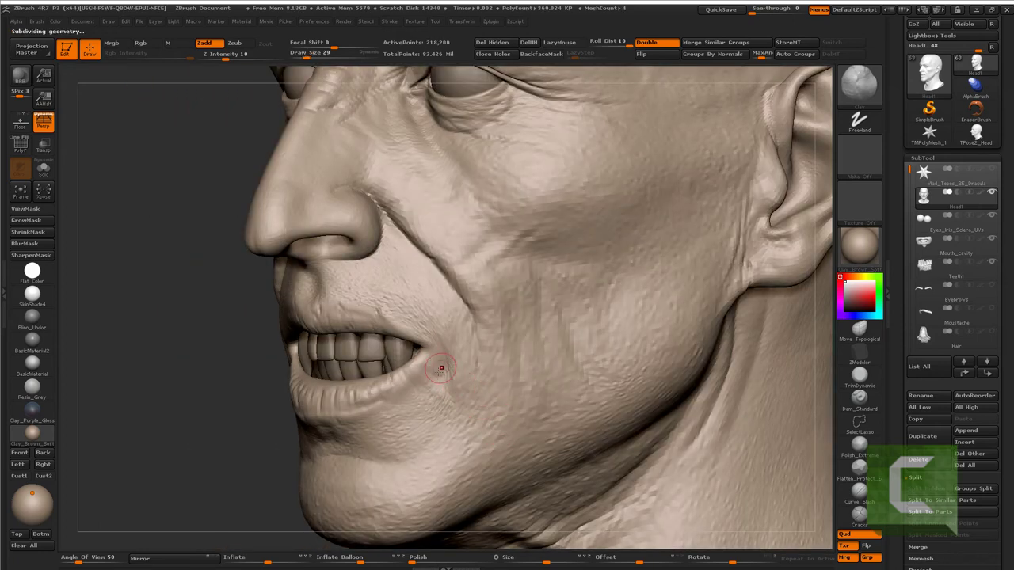
Inflate the brow above the right eye with the Inflat brush
key("f")
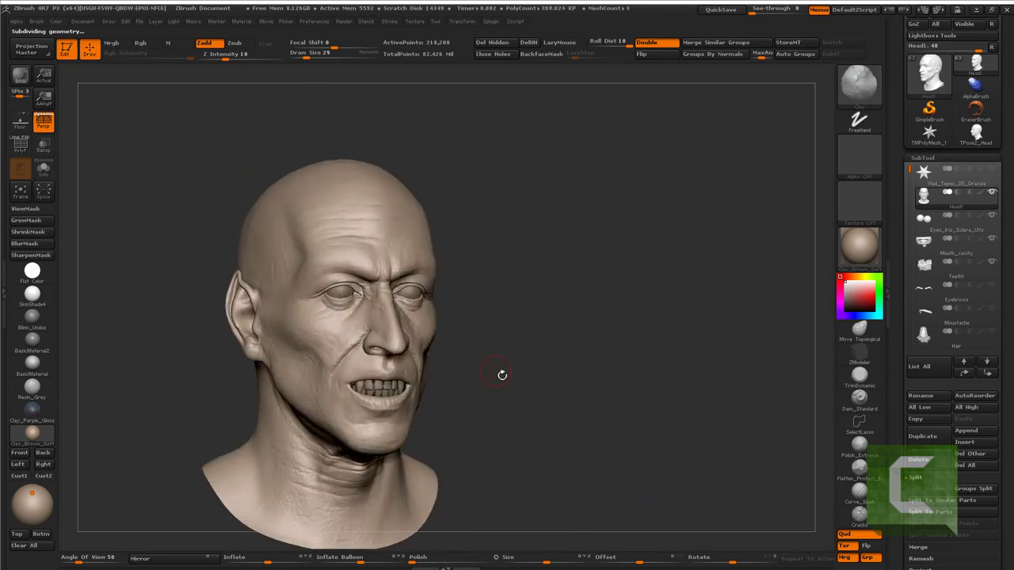
mouse_move(502, 373)
left_mouse_down("shift")
mouse_move(479, 371)
mouse_move(470, 429)
mouse_move(435, 324)
mouse_move(394, 267)
mouse_move(500, 242)
left_mouse_up("shift")
mouse_move(424, 248)
left_mouse_down("alt")
mouse_move(471, 235)
mouse_move(418, 228)
mouse_move(465, 285)
mouse_move(633, 201)
left_mouse_up("alt")
mouse_move(430, 238)
left_mouse_down("alt")
mouse_move(408, 339)
mouse_move(481, 270)
left_mouse_up("alt")
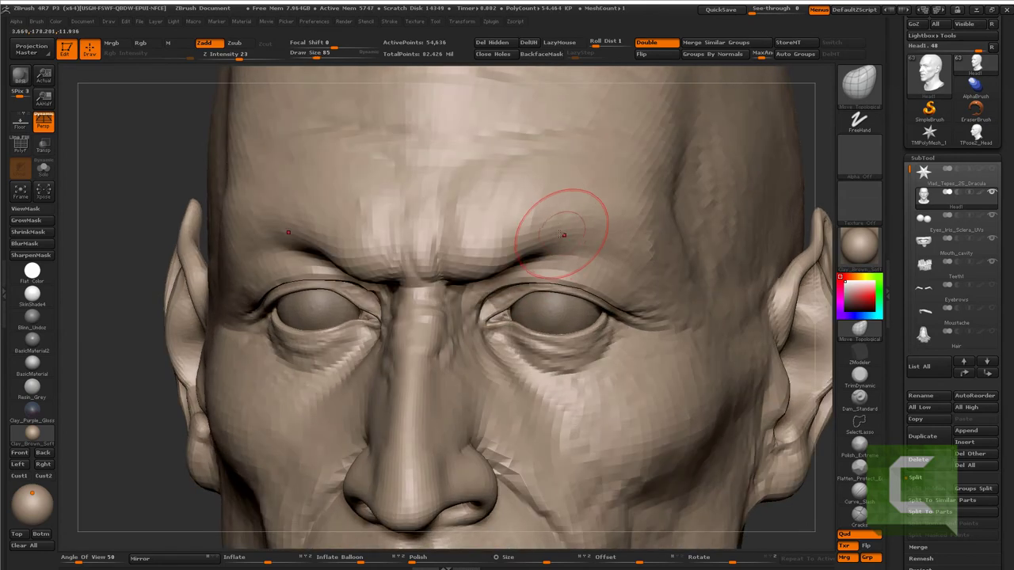
key("b")
key("s")
key("t")
left_click_drag(562, 220, 441, 233)
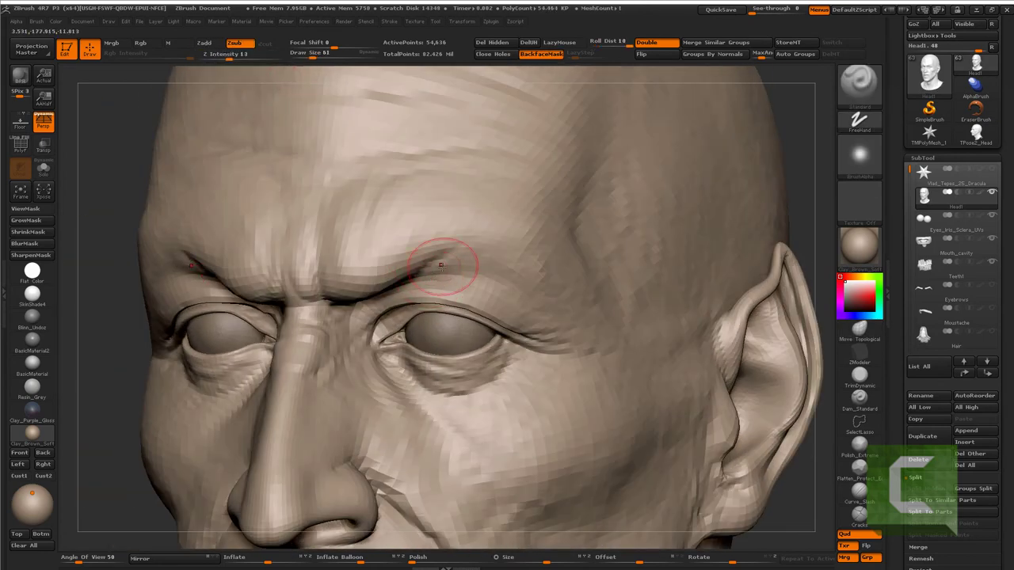
key("b")
key("i")
key("n")
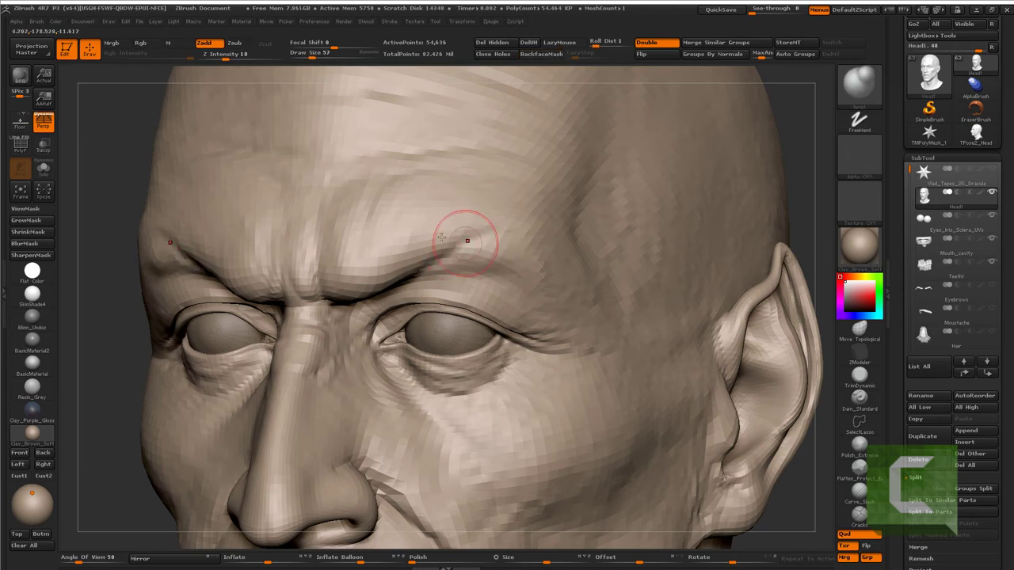
left_click_drag(467, 240, 505, 228)
Carve into the brow and a horizontal furrow across the upper forehead with Standard
mouse_move(103, 238)
left_mouse_down("alt")
mouse_move(103, 182)
mouse_move(182, 191)
mouse_move(182, 269)
left_mouse_up("alt")
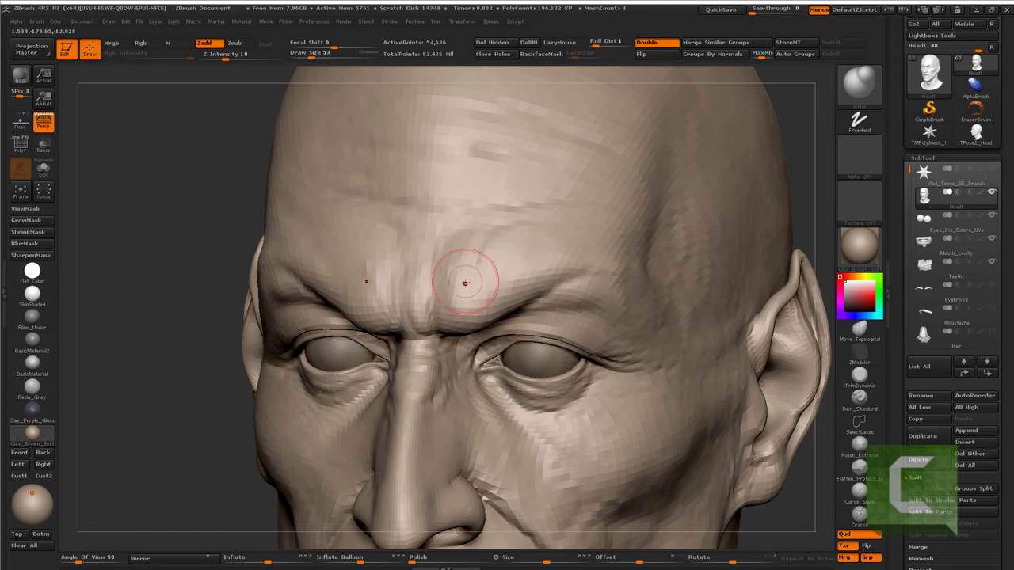
left_click_drag(465, 271, 358, 297)
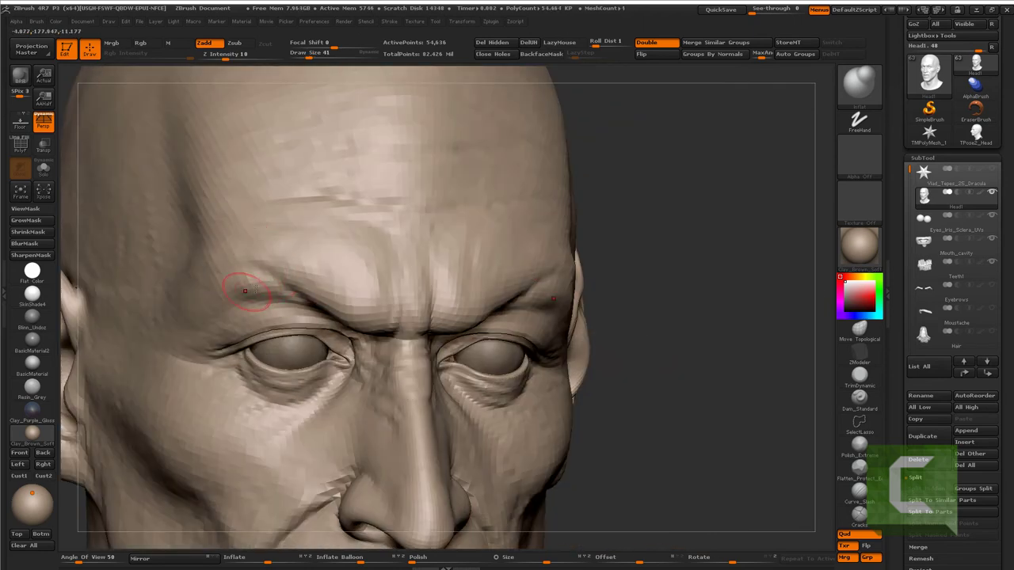
mouse_move(363, 296)
left_mouse_down("alt")
mouse_move(509, 204)
mouse_move(544, 136)
mouse_move(362, 267)
mouse_move(450, 257)
mouse_move(424, 288)
left_mouse_up("alt")
key("b")
key("m")
key("t")
left_click_drag(540, 247, 412, 262)
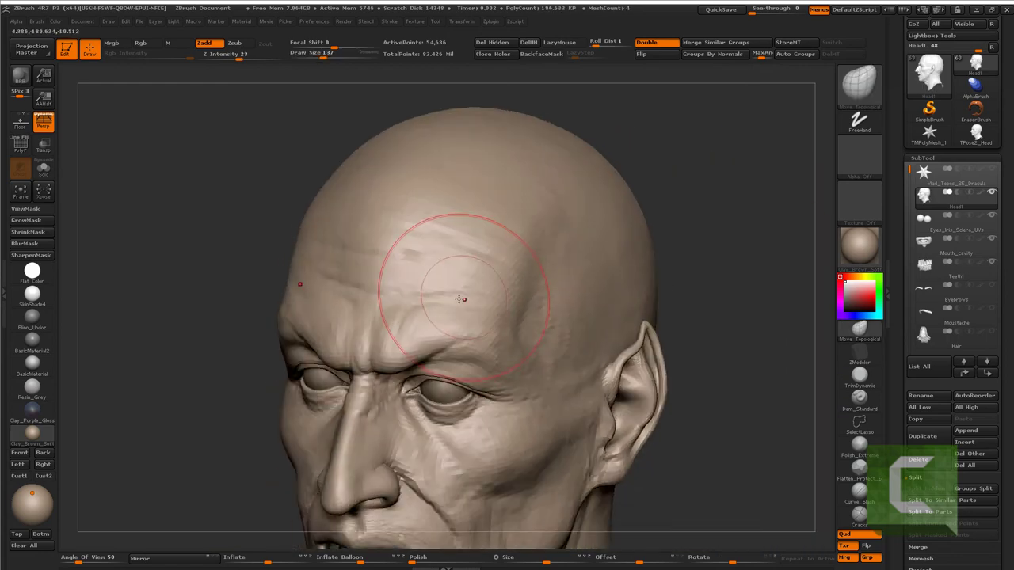
key("b")
key("s")
key("t")
left_click_drag(349, 333, 388, 310, "alt")
left_click_drag(380, 236, 463, 230)
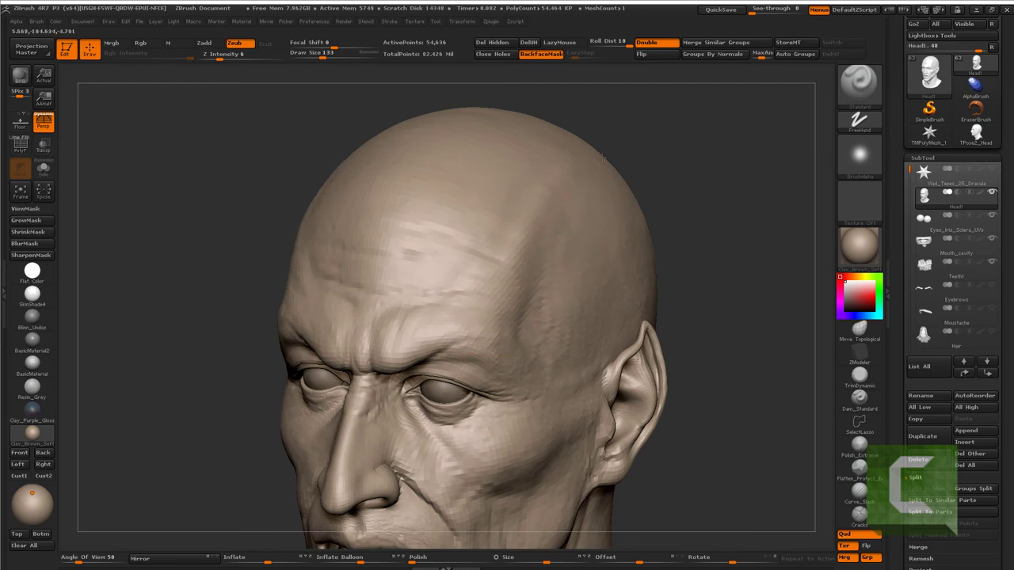
mouse_move(603, 156)
left_mouse_down("alt")
mouse_move(625, 114)
mouse_move(555, 119)
mouse_move(542, 254)
left_mouse_up("alt")
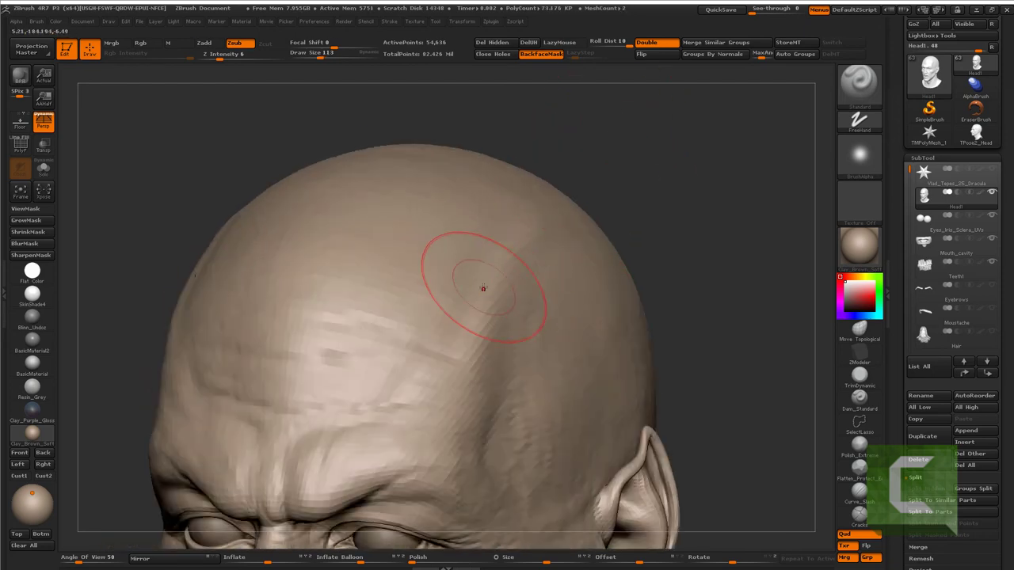
key("b")
key("m")
key("t")
left_click_drag(483, 288, 526, 241)
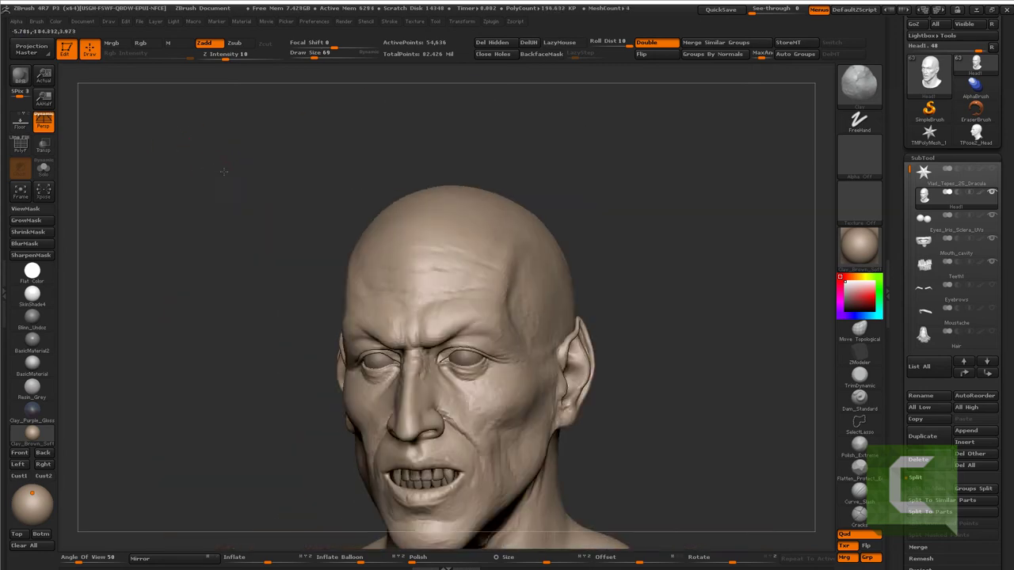
Raise the head to its highest subdivision and deepen the upper-eyelid crease above the left eye
key("ctrl+d")
mouse_move(410, 167)
left_mouse_down()
mouse_move(601, 180)
mouse_move(638, 203)
left_mouse_up()
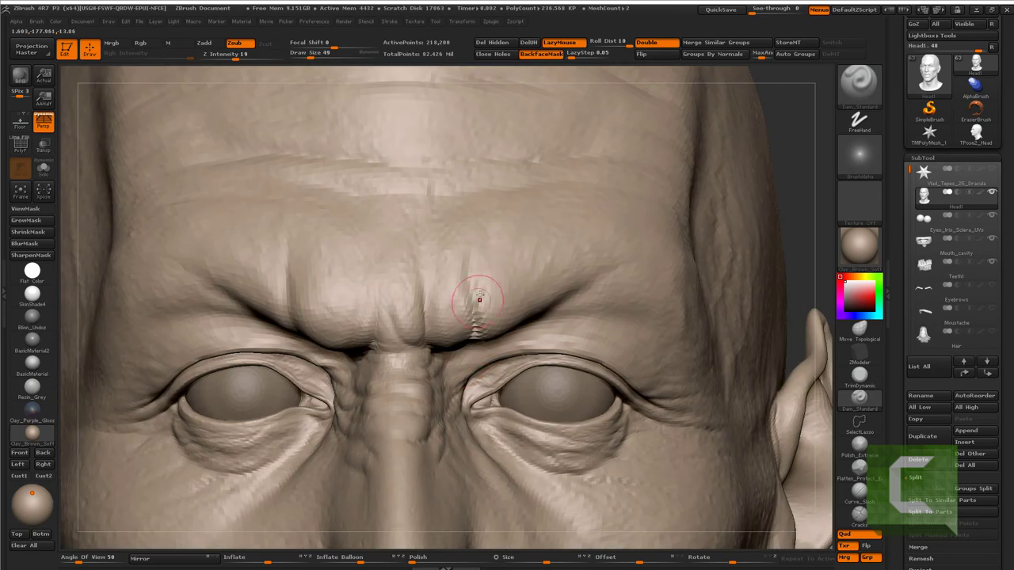
key("ctrl+d")
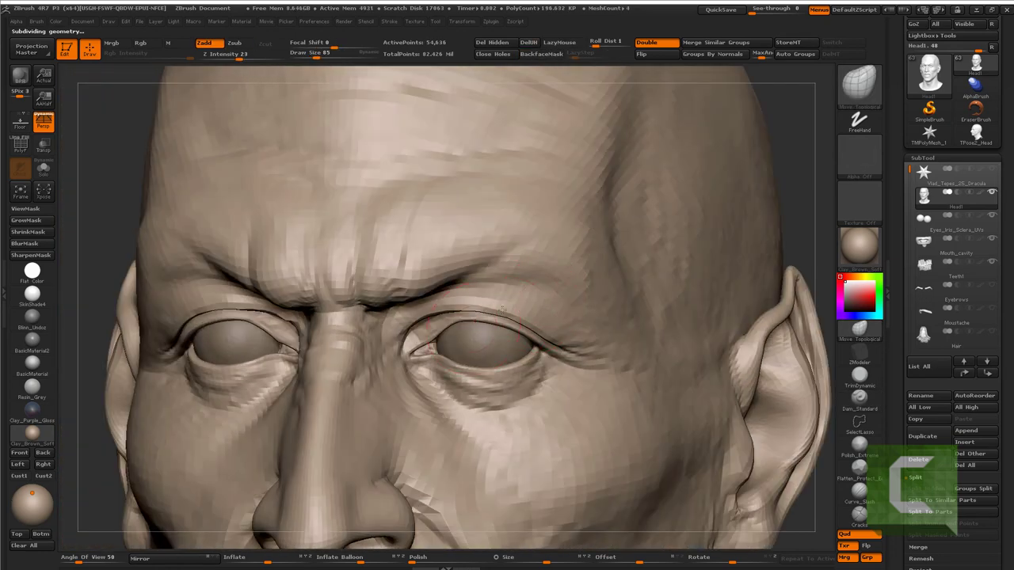
left_click_drag(502, 309, 405, 216)
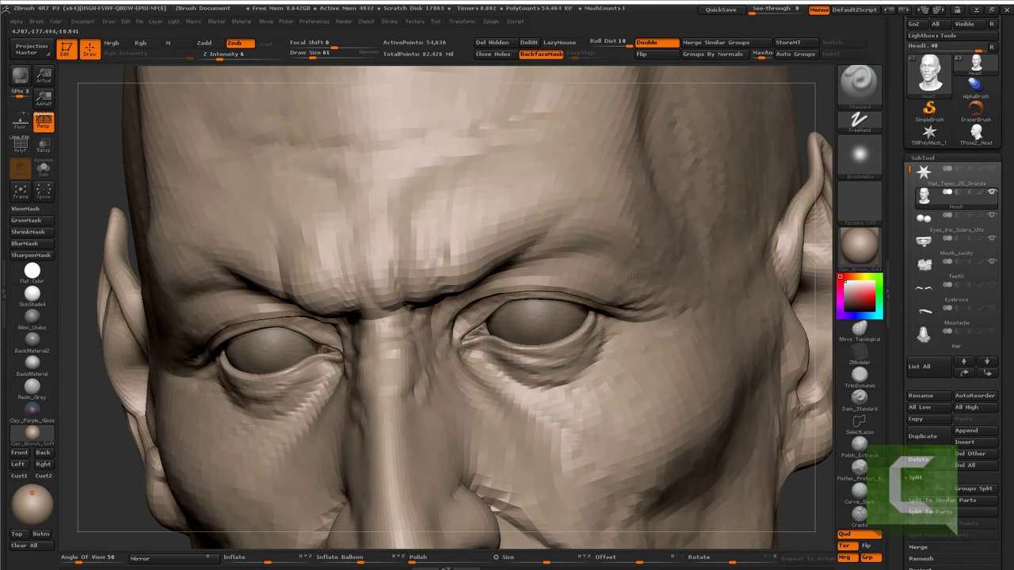
left_click_drag(536, 275, 598, 287)
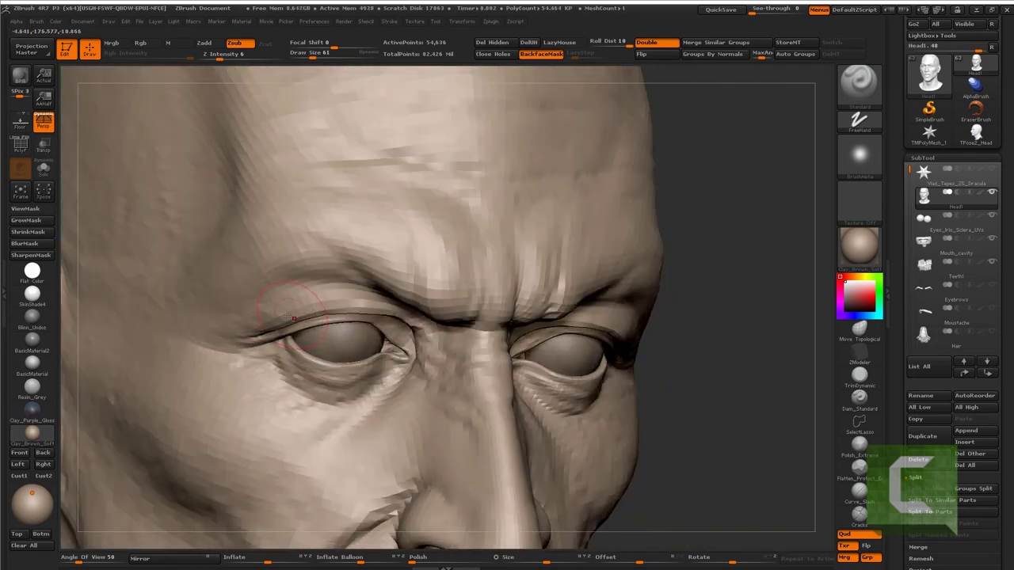
left_click_drag(294, 318, 391, 310)
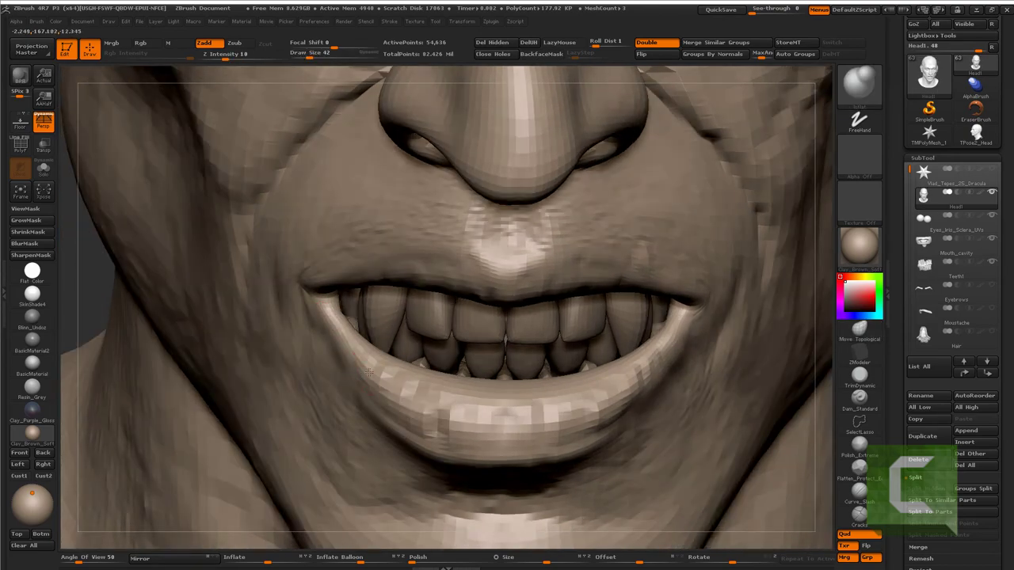
Look over the lips and mouth corner and raise the head a subdivision level
left_click_drag(368, 372, 326, 343)
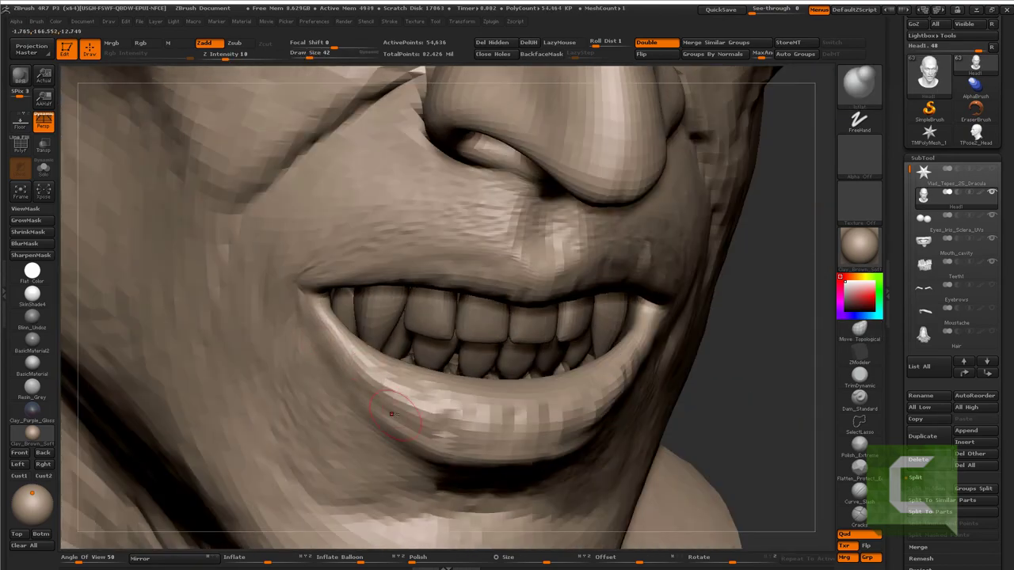
key("f")
left_click_drag(650, 317, 360, 393)
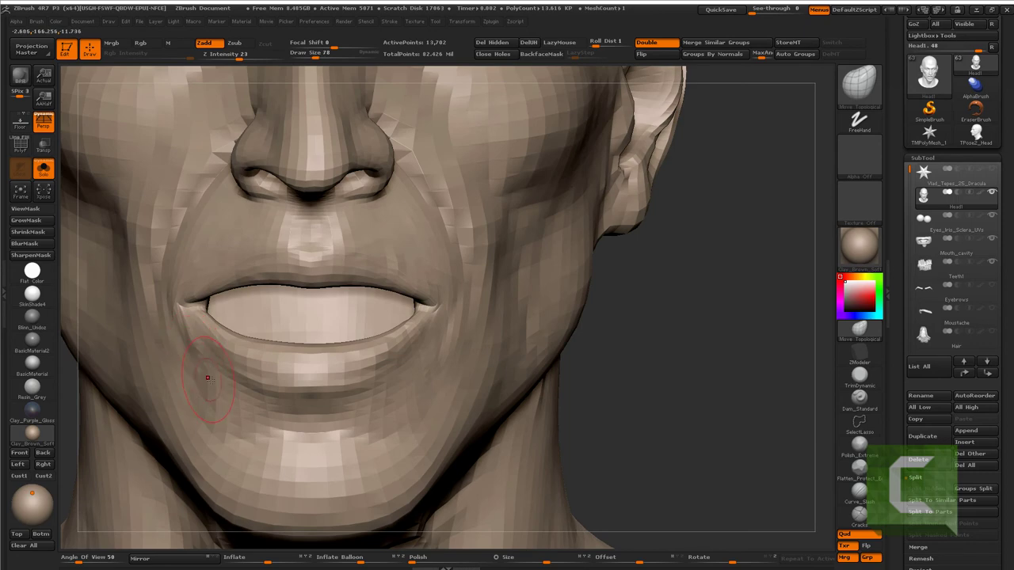
key("shift")
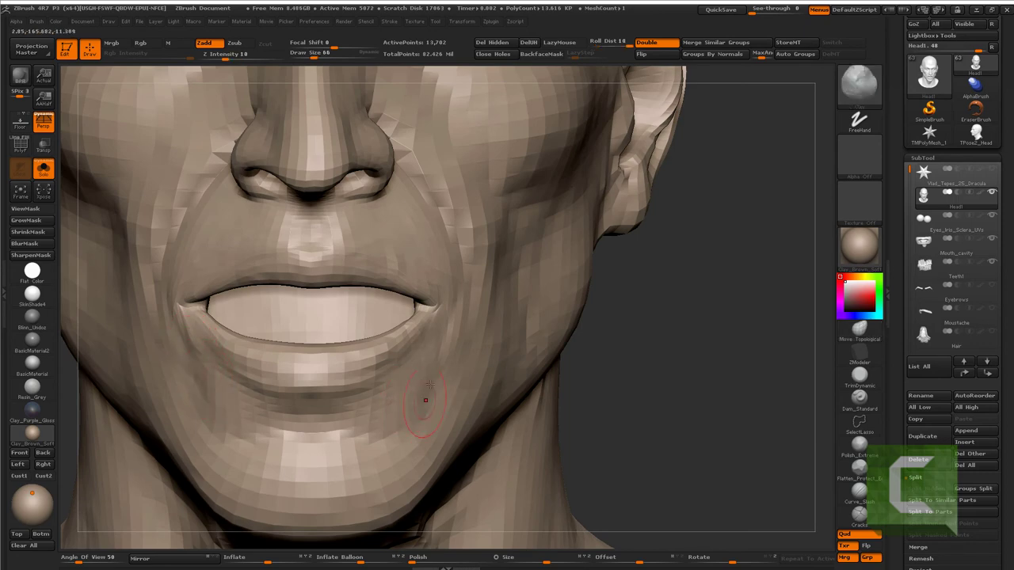
right_click_drag(263, 332, 194, 337)
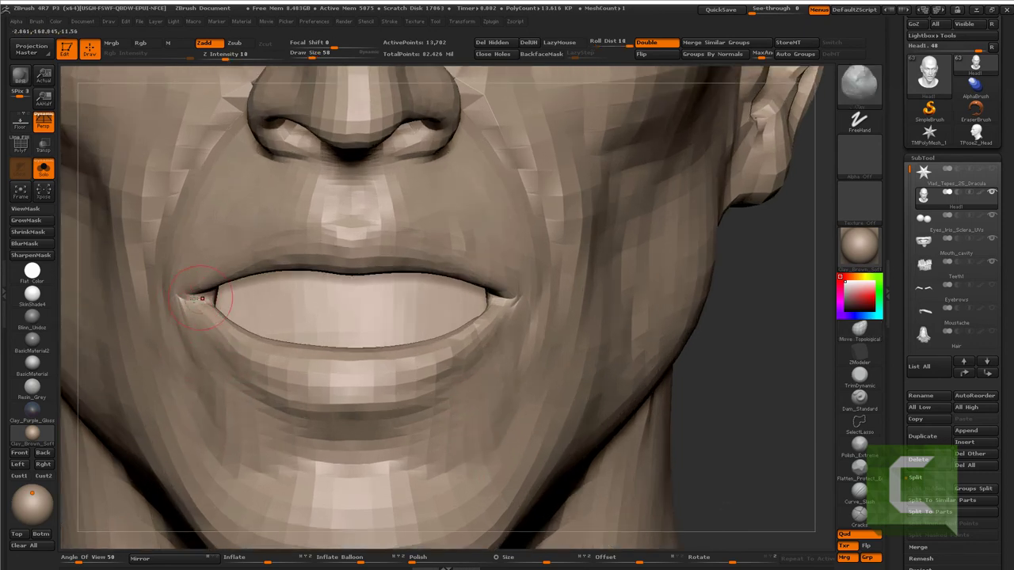
right_click_drag(202, 298, 208, 295, "alt")
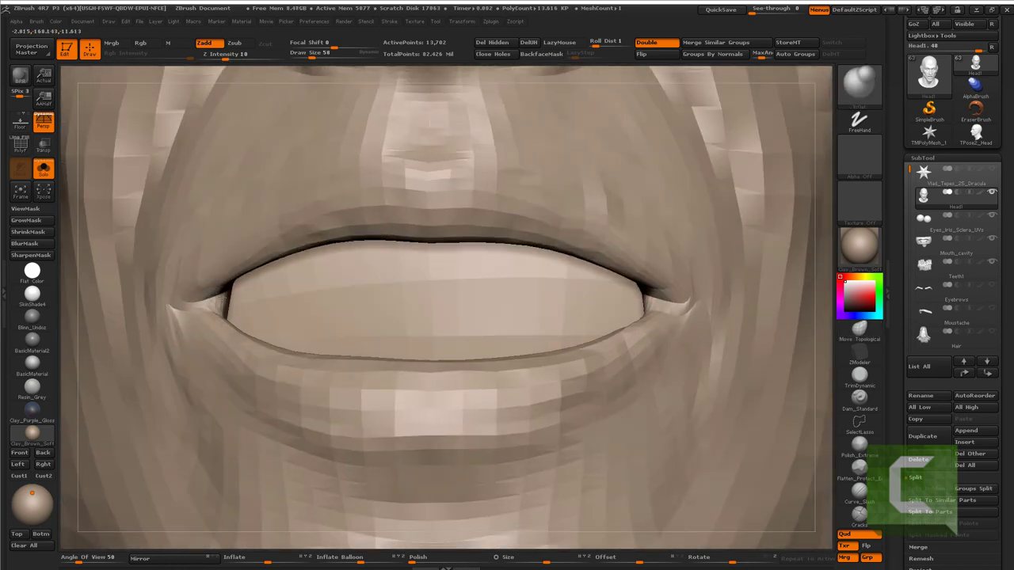
mouse_move(410, 277)
right_mouse_down()
mouse_move(550, 256)
mouse_move(536, 315)
mouse_move(527, 317)
mouse_move(544, 291)
right_mouse_up()
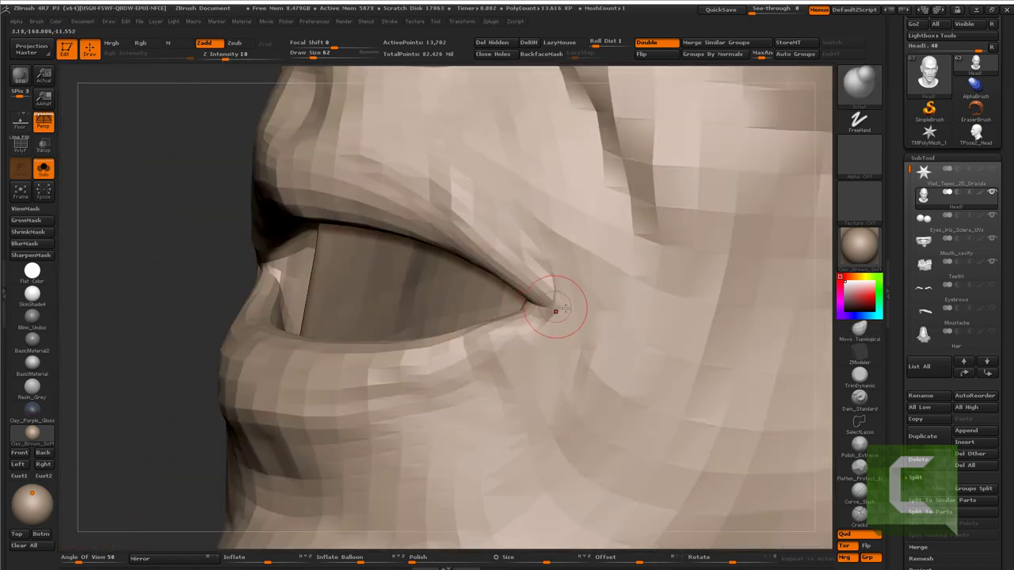
key("d")
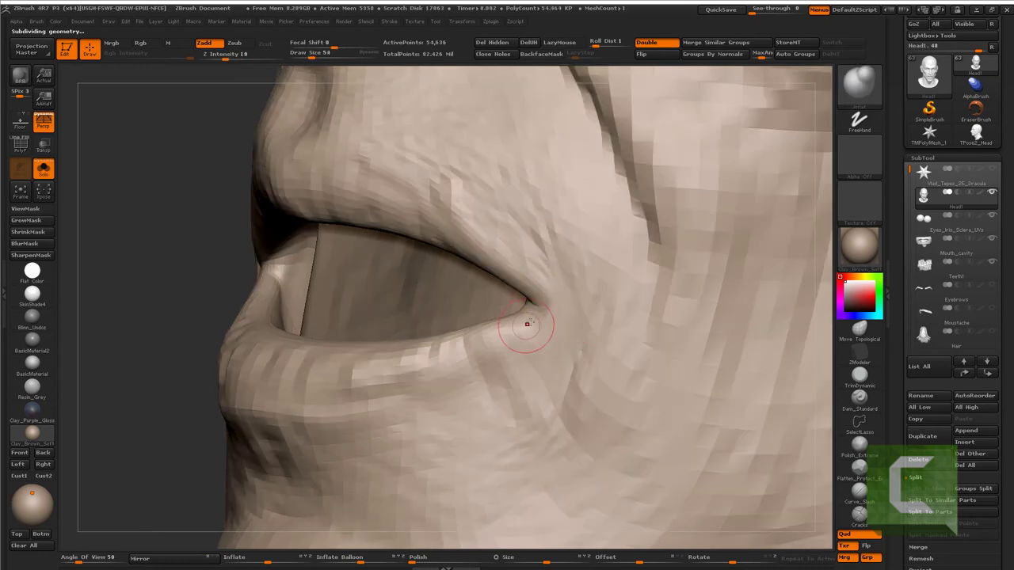
key("f")
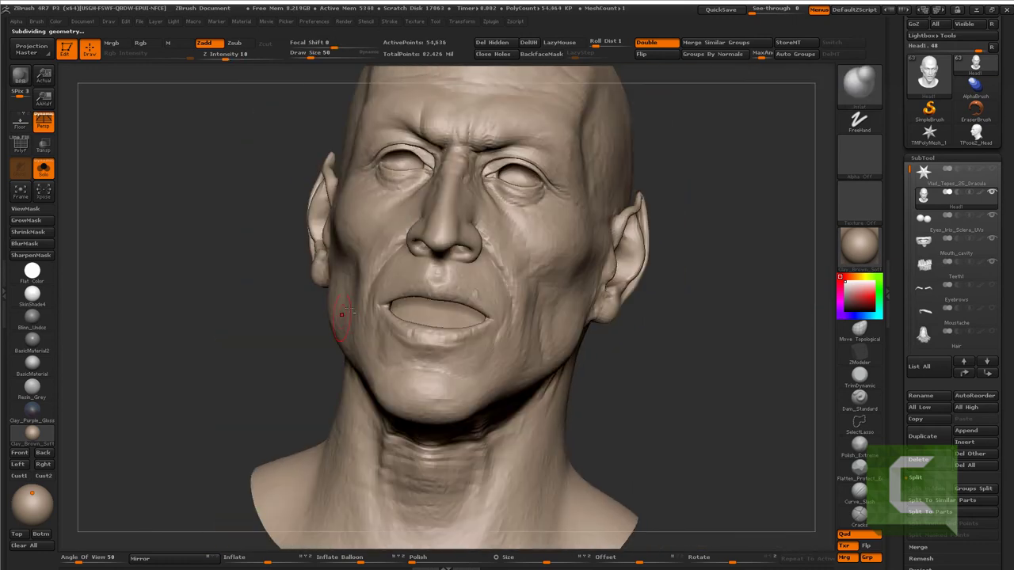
right_click_drag(335, 317, 443, 302, "alt")
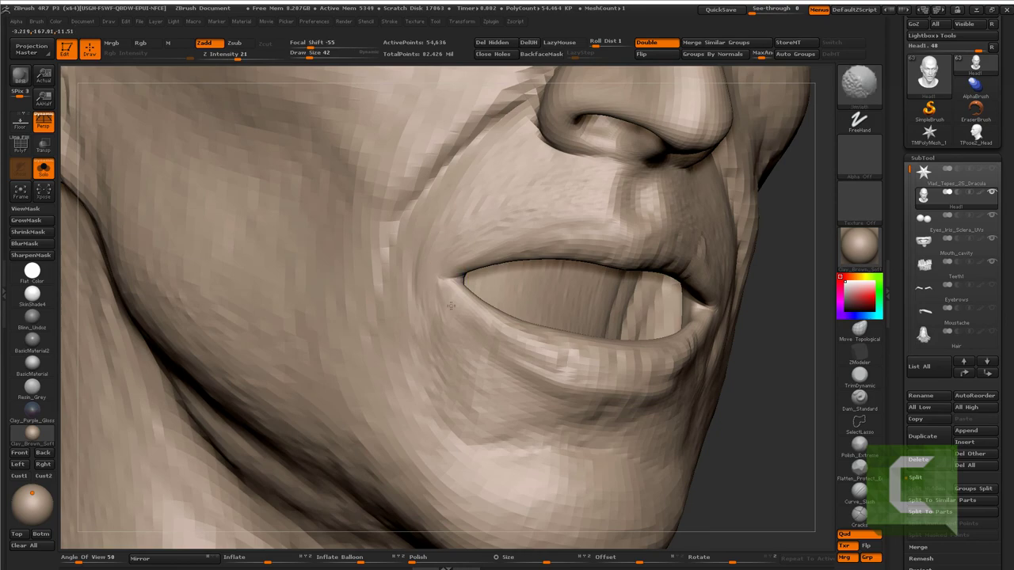
key("f")
mouse_move(272, 231)
right_mouse_down("shift")
mouse_move(516, 290)
mouse_move(476, 392)
right_mouse_up("shift")
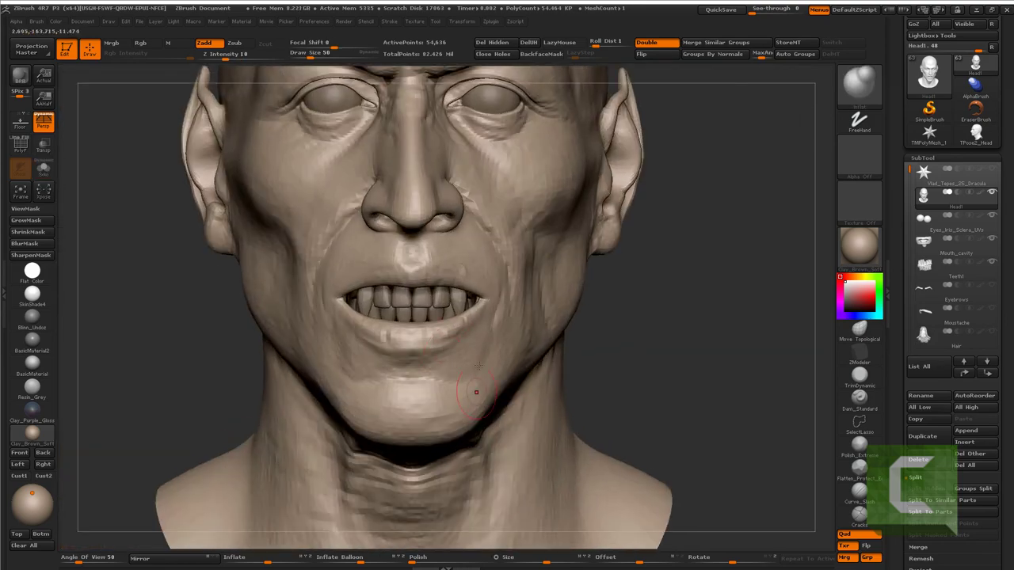
Select Mouth_cavity, drop it to its lowest subdivision, and set brush size 122
left_click(460, 331, "alt")
mouse_move(459, 331)
right_mouse_down("alt")
mouse_move(507, 254)
mouse_move(543, 339)
mouse_move(553, 324)
mouse_move(272, 312)
mouse_move(464, 357)
right_mouse_up("alt")
key("shift+d")
key("shift+d")
right_click(547, 321)
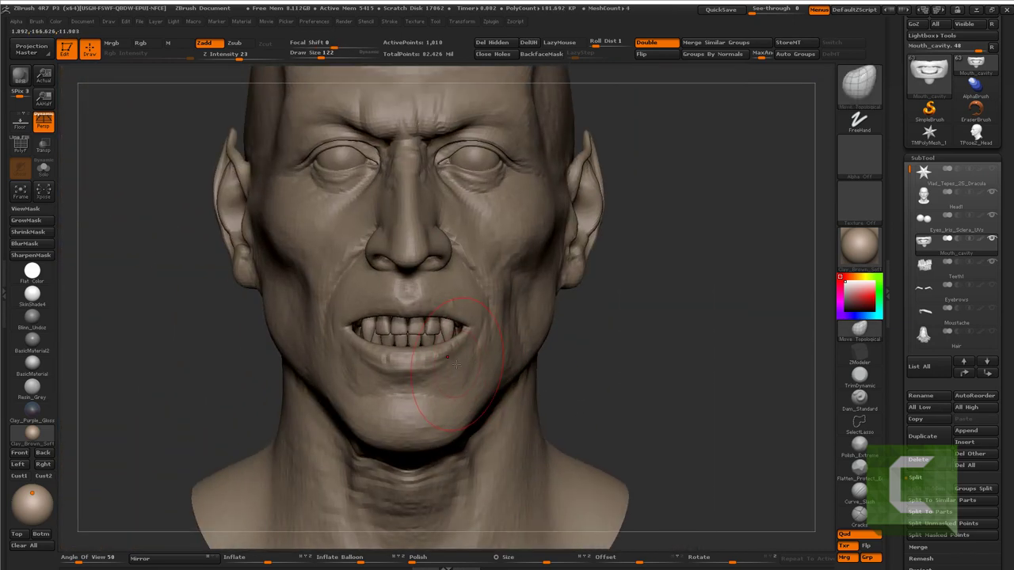
Select Teeth1, reshape the left incisor edge, subdivide to 1.72 million polygons and solo it
right_click_drag(436, 309, 404, 397, "alt")
left_click(418, 371, "alt")
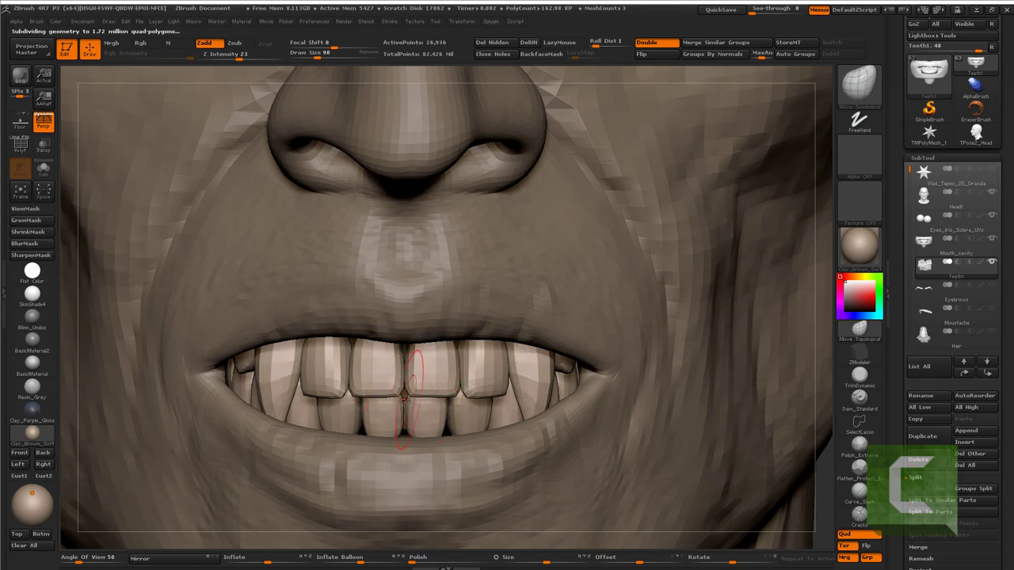
right_click_drag(428, 402, 376, 391, "alt")
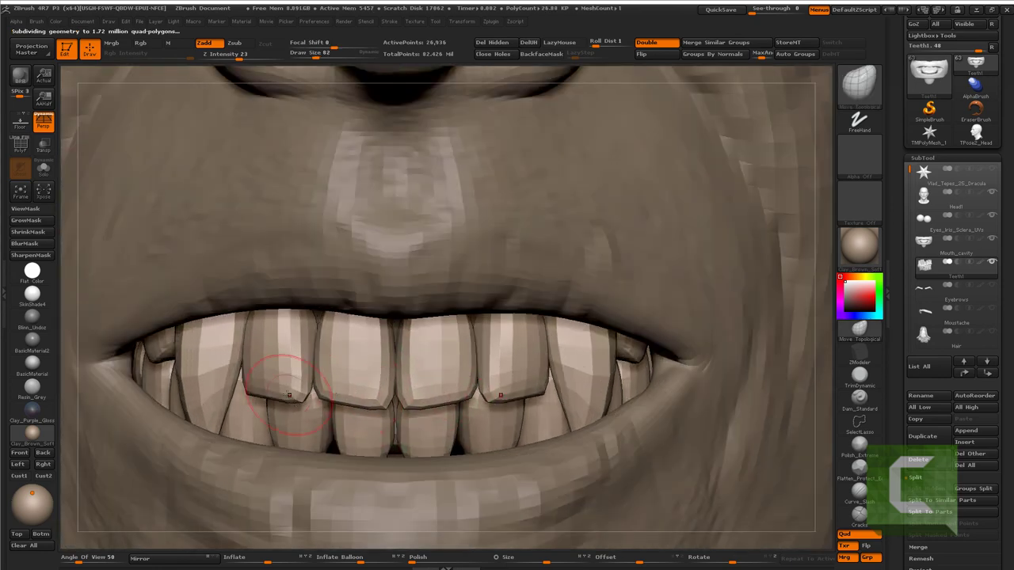
mouse_move(271, 397)
left_mouse_down()
mouse_move(300, 386)
mouse_move(260, 407)
left_mouse_up()
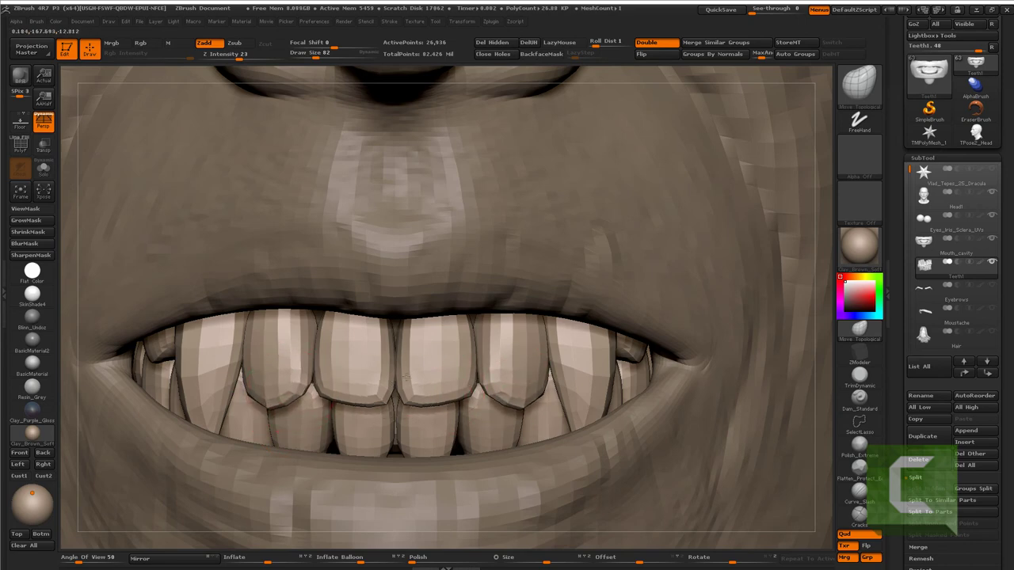
mouse_move(430, 385)
right_mouse_down("alt")
mouse_move(420, 402)
mouse_move(482, 319)
mouse_move(396, 361)
right_mouse_up("alt")
key("ctrl+d")
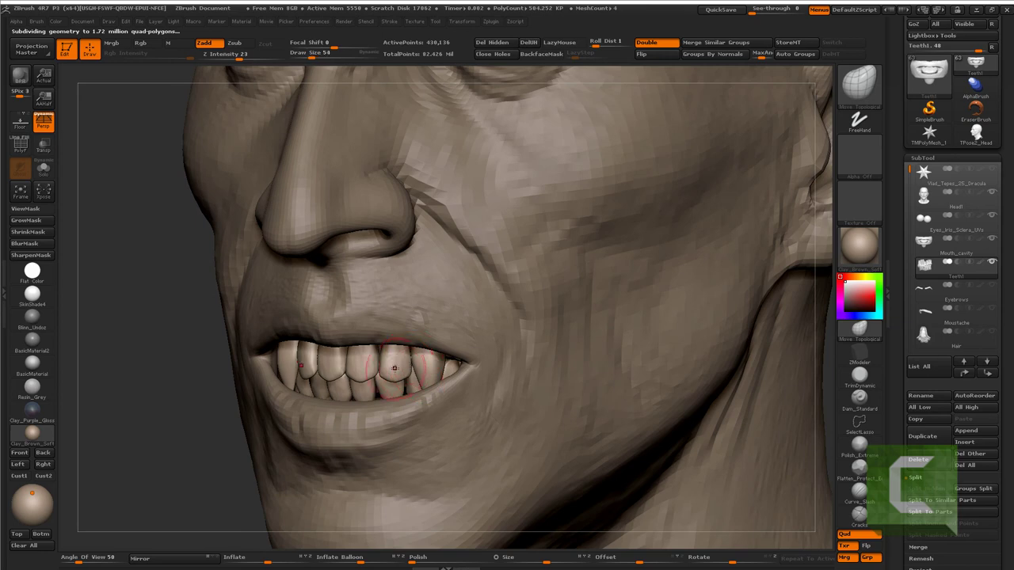
key("ctrl+shift+f")
Carve fine detail into the tooth crowns with a Zsub Standard brush and BackfaceMask, from several angles
key("b")
key("s")
key("t")
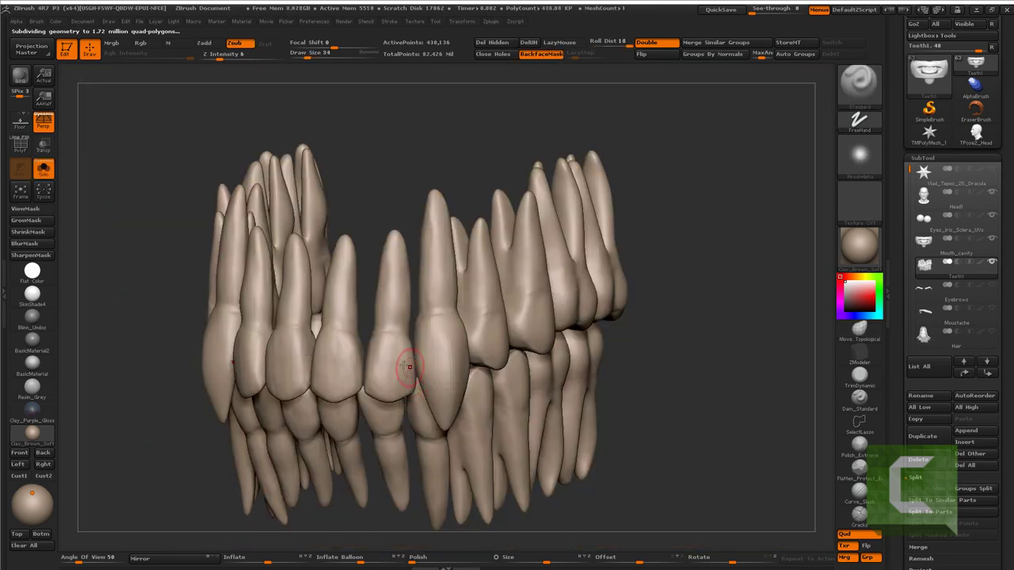
scroll(359, 325, "up", 2)
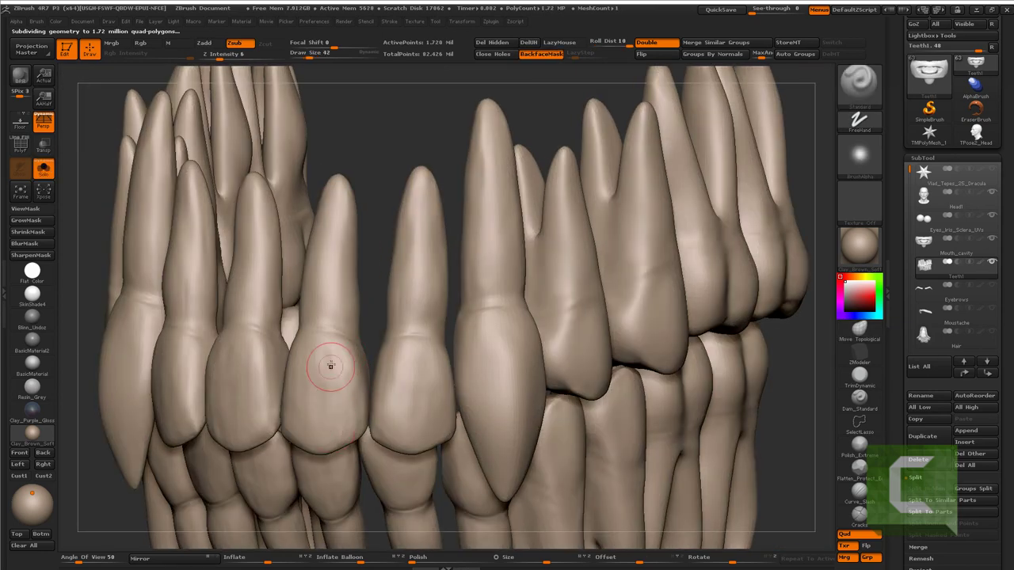
scroll(328, 362, "up", 2)
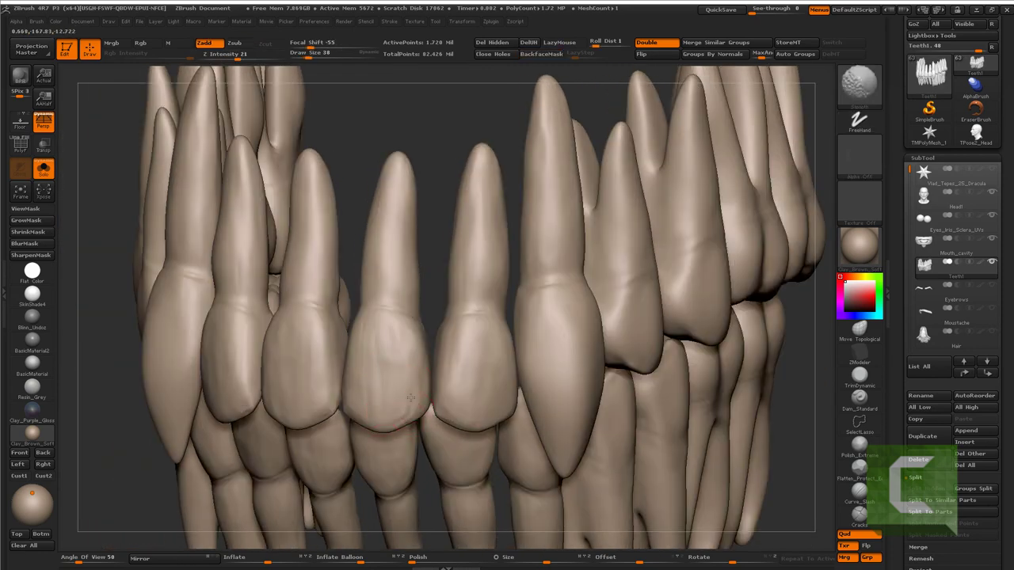
left_click_drag(415, 401, 304, 379)
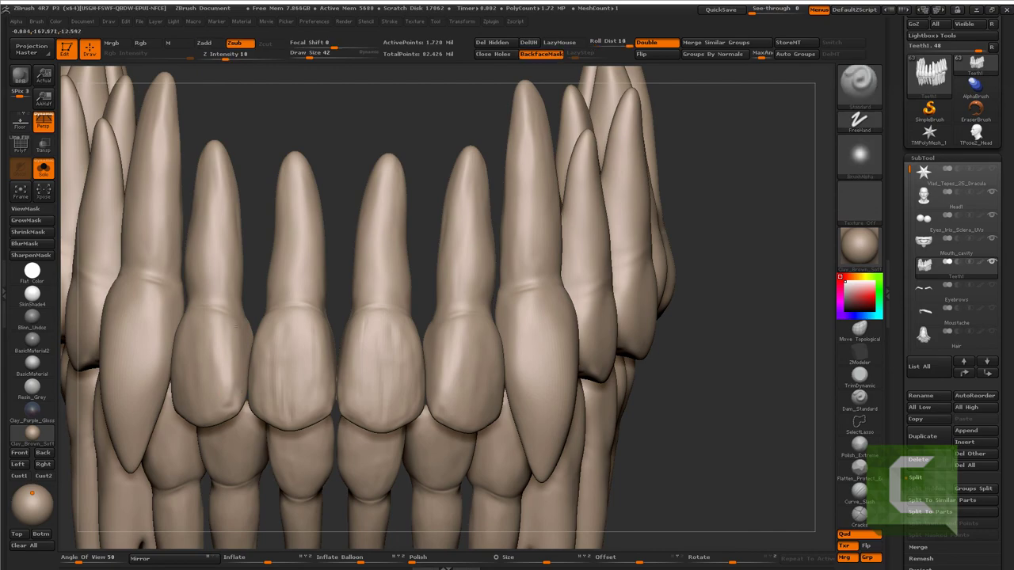
left_click_drag(218, 353, 215, 351)
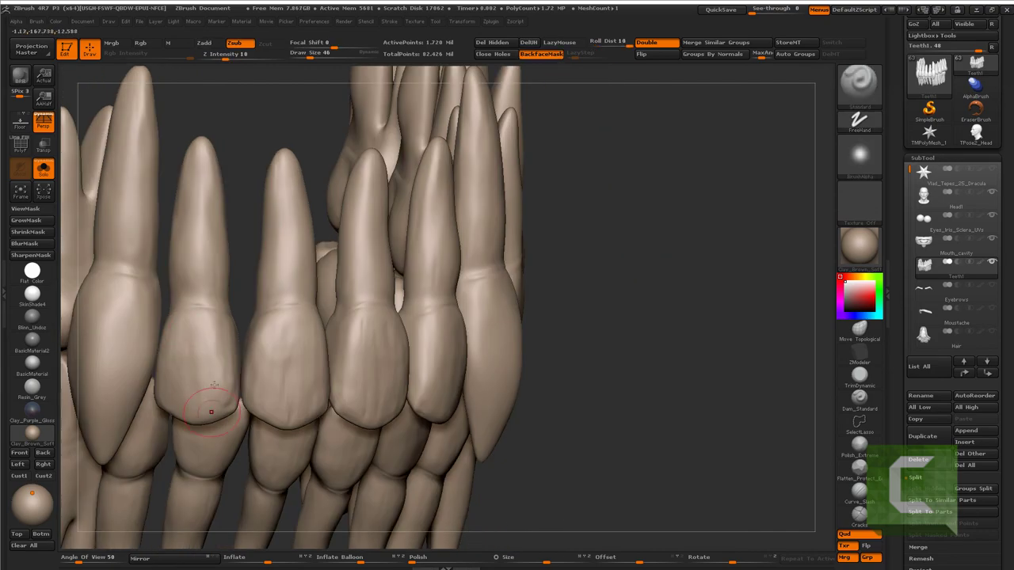
left_click_drag(212, 412, 302, 389)
left_click_drag(448, 418, 447, 420)
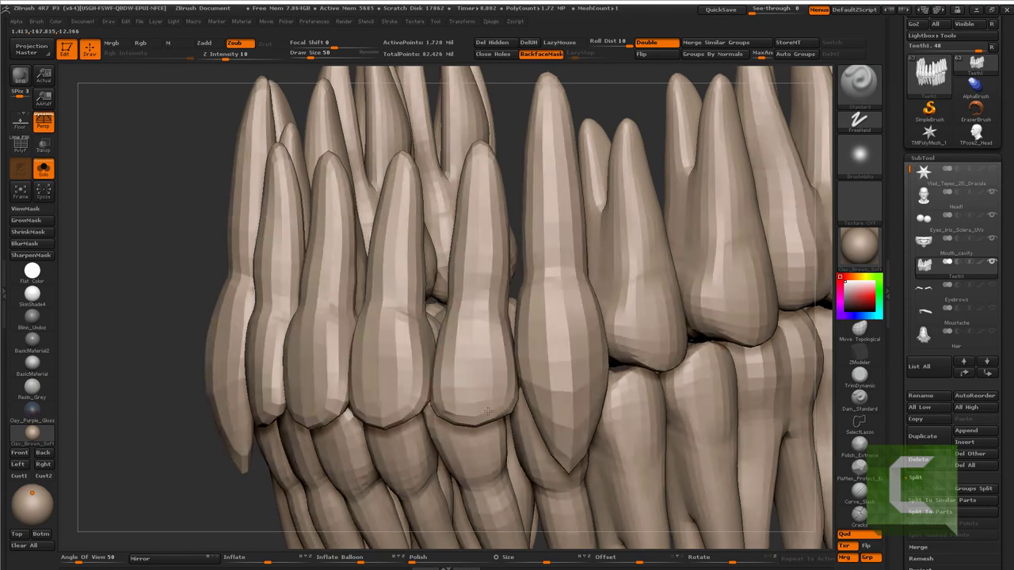
left_click_drag(467, 351, 514, 422)
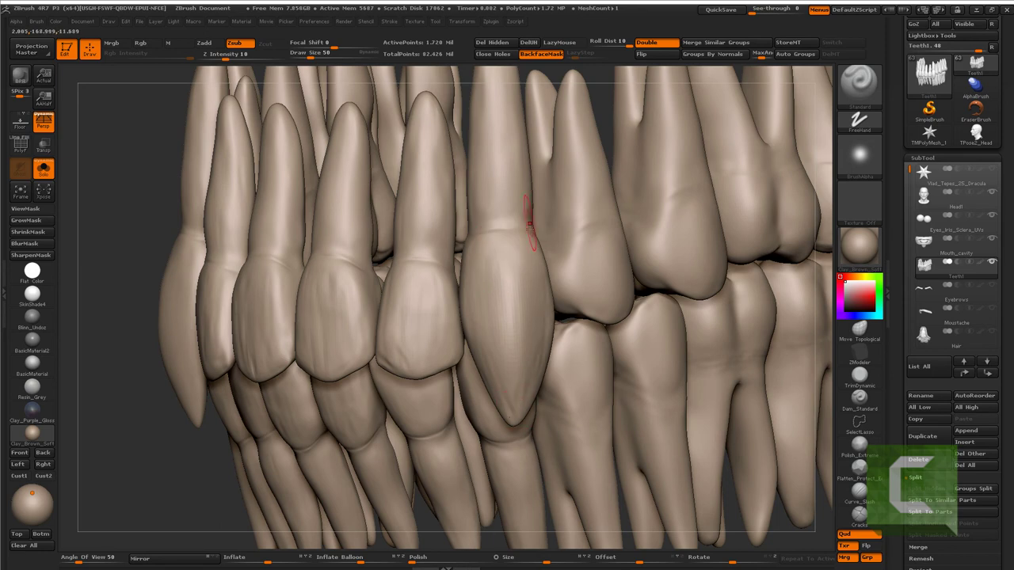
Briefly switch to an additive brush, then restore the Zsub carving brush settings
key("b")
key("s")
key("r")
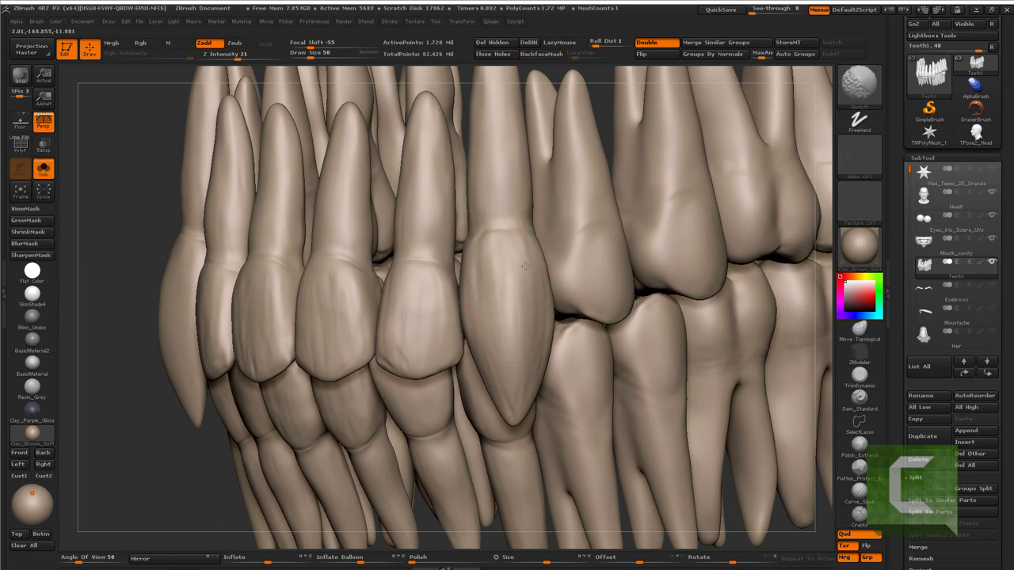
key("b")
key("s")
key("t")
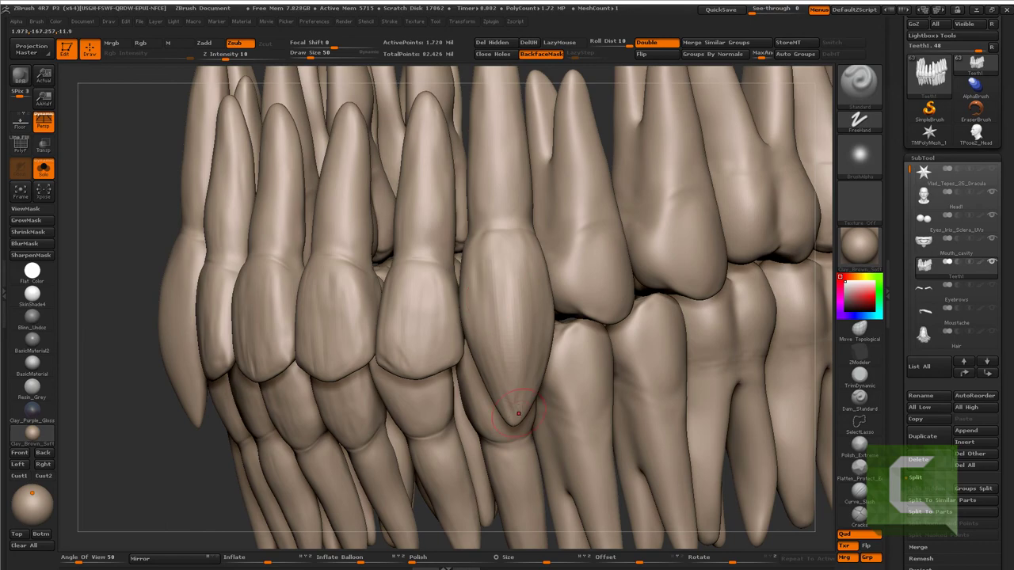
Frame the whole Teeth1 set, enlarge the brush to size 46 and view the teeth from the front
key("f")
right_click_drag(519, 396, 508, 293)
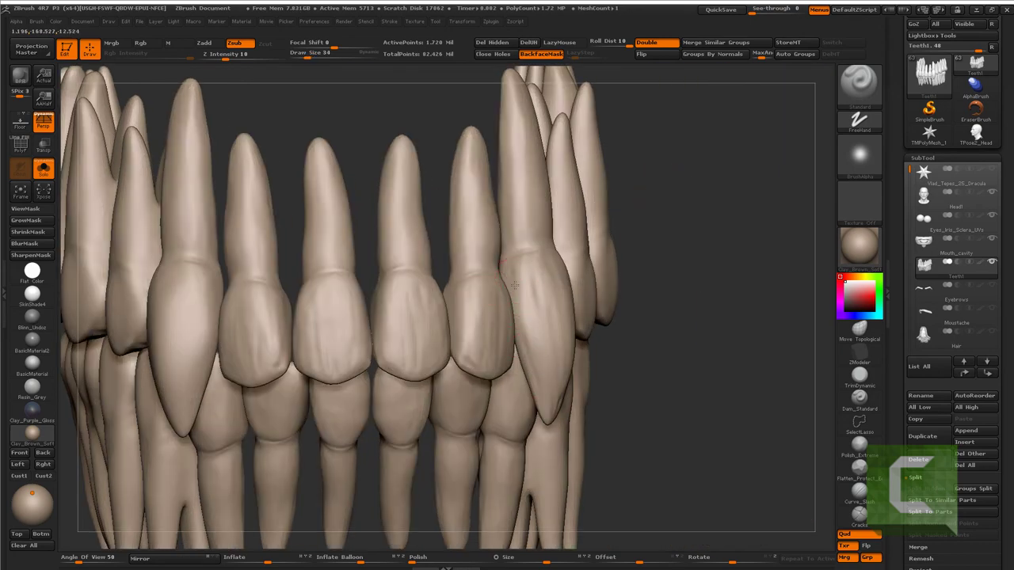
mouse_move(537, 348)
right_mouse_down()
mouse_move(499, 303)
mouse_move(255, 347)
right_mouse_up()
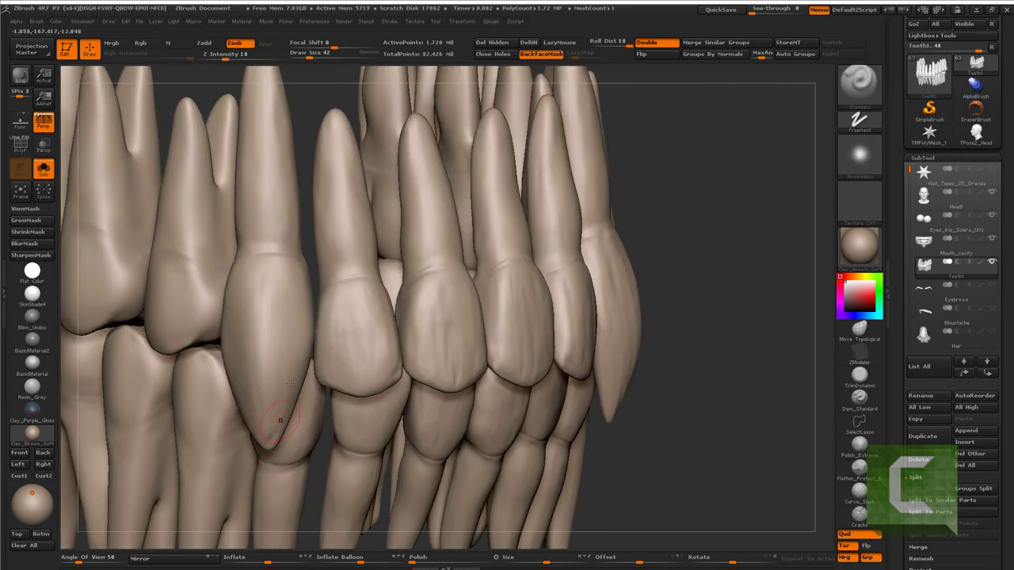
mouse_move(275, 384)
right_mouse_down()
mouse_move(293, 308)
mouse_move(269, 299)
mouse_move(222, 313)
right_mouse_up()
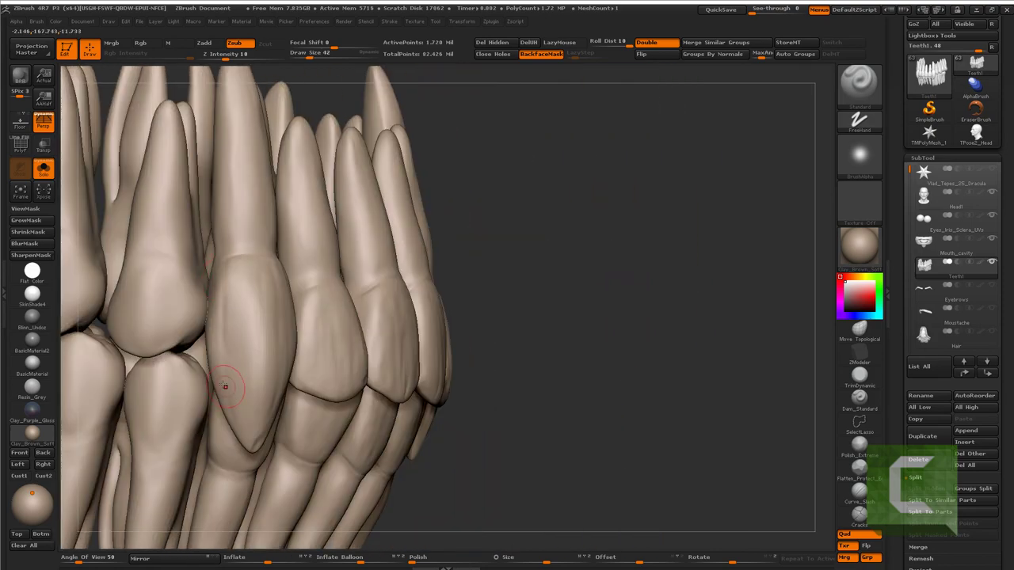
key("]")
mouse_move(248, 442)
right_mouse_down()
mouse_move(317, 380)
mouse_move(333, 444)
mouse_move(416, 404)
right_mouse_up()
left_click(416, 404, "ctrl+shift")
Hide the upper front teeth with SelectRect and delete them using DelUH
left_click(541, 328, "ctrl+shift")
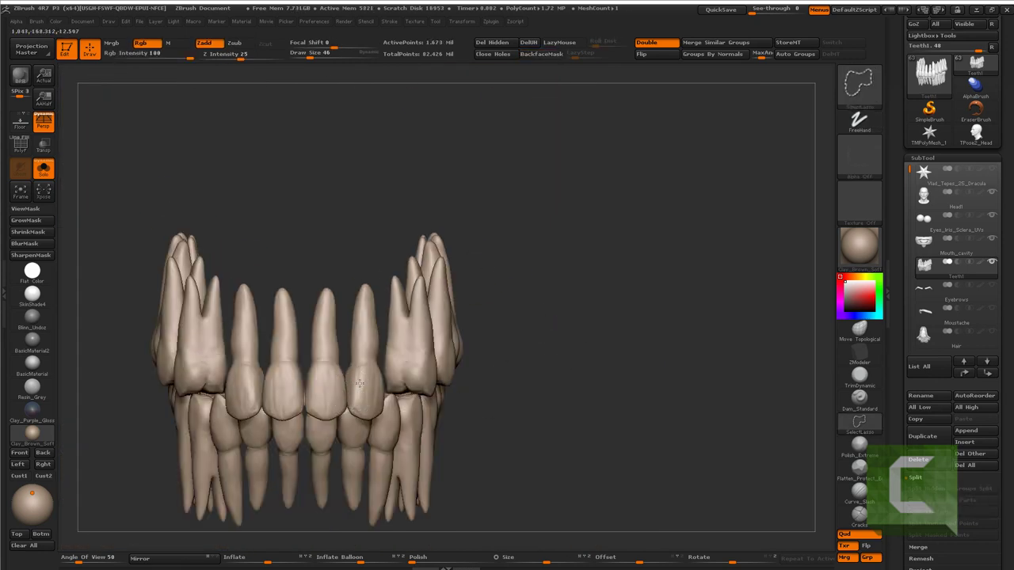
left_click(362, 363, "ctrl+alt+shift")
left_click(317, 339, "ctrl+shift")
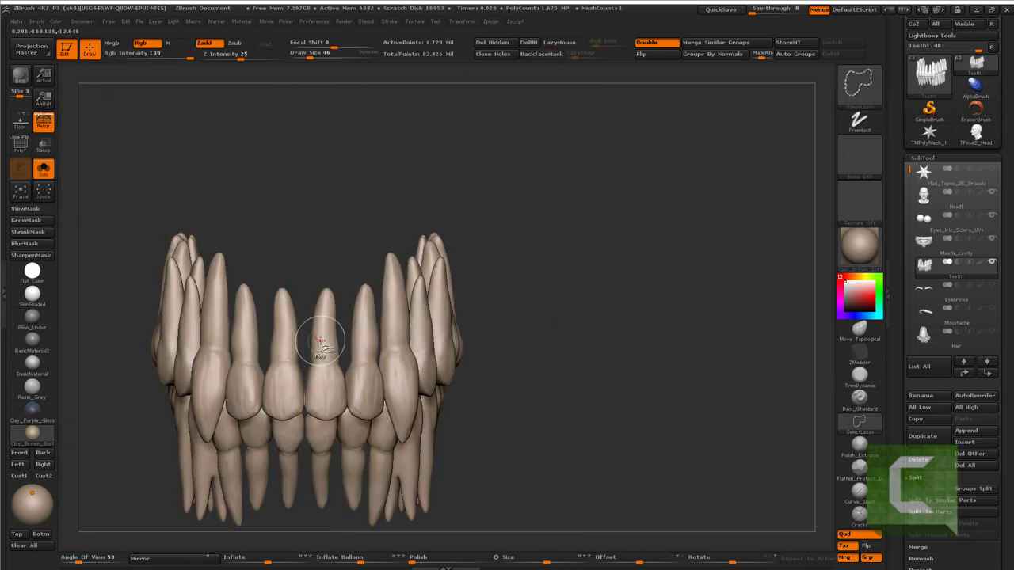
key("ctrl+z")
left_click(532, 44)
Inspect the remaining lower teeth and molars from front and side angles
mouse_move(439, 251)
right_mouse_down("alt")
mouse_move(473, 357)
mouse_move(401, 294)
mouse_move(442, 350)
right_mouse_up("alt")
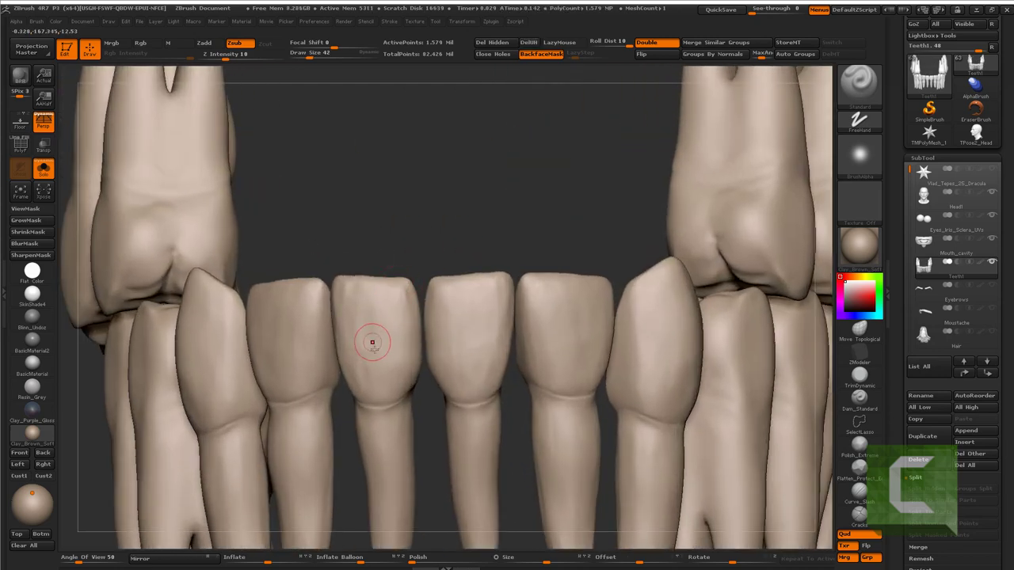
right_click_drag(372, 343, 339, 283)
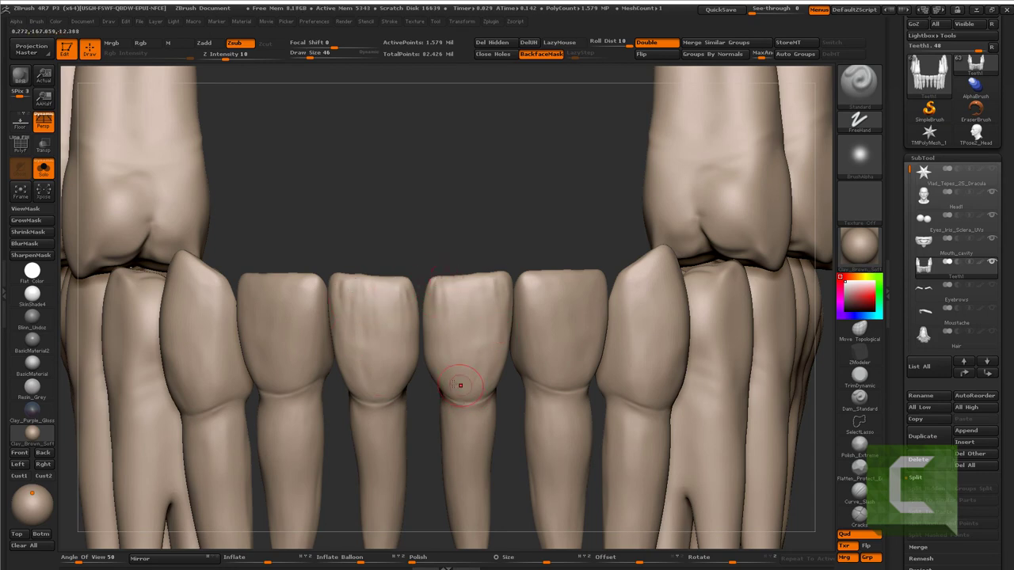
right_click_drag(459, 385, 498, 304)
mouse_move(517, 341)
right_mouse_down()
mouse_move(465, 340)
mouse_move(414, 317)
mouse_move(375, 249)
right_mouse_up()
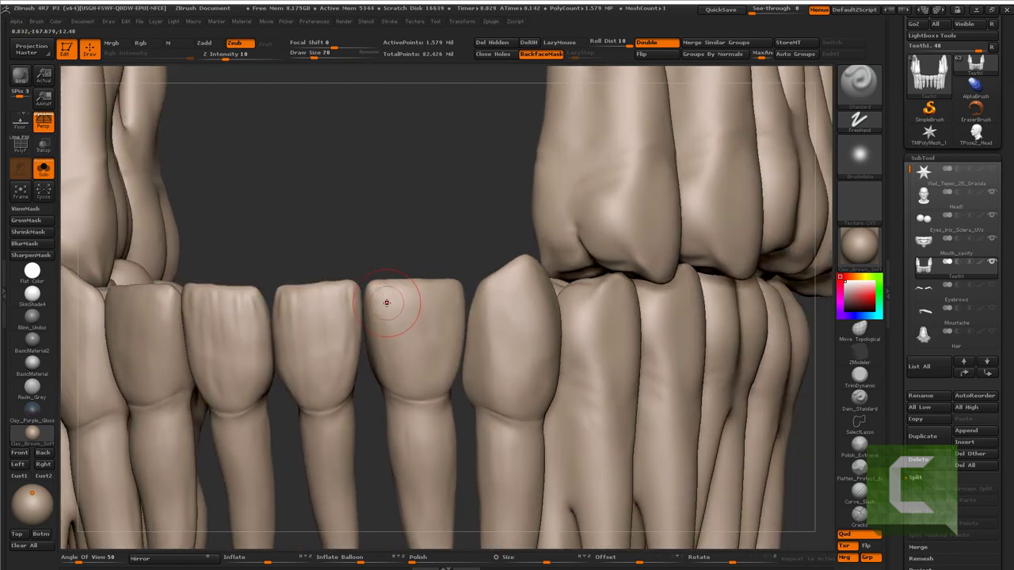
mouse_move(393, 313)
right_mouse_down()
mouse_move(386, 277)
mouse_move(456, 289)
right_mouse_up()
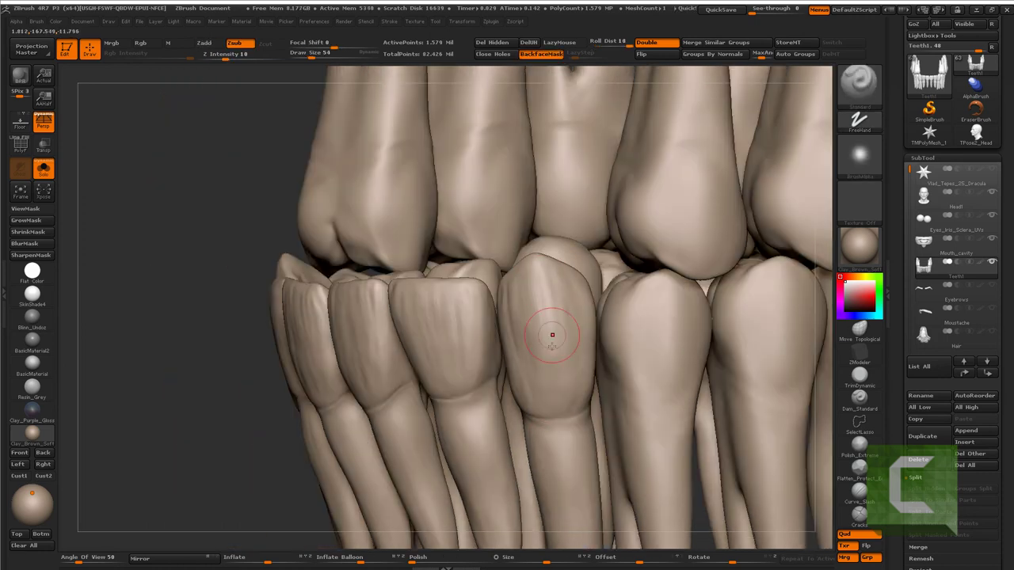
left_click_drag(542, 433, 648, 320)
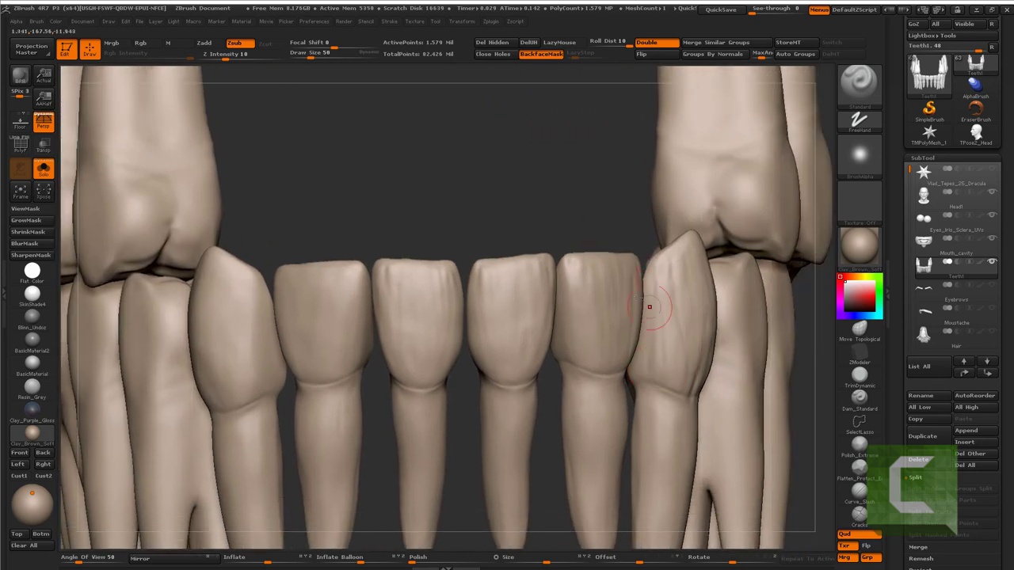
left_click_drag(649, 306, 323, 298)
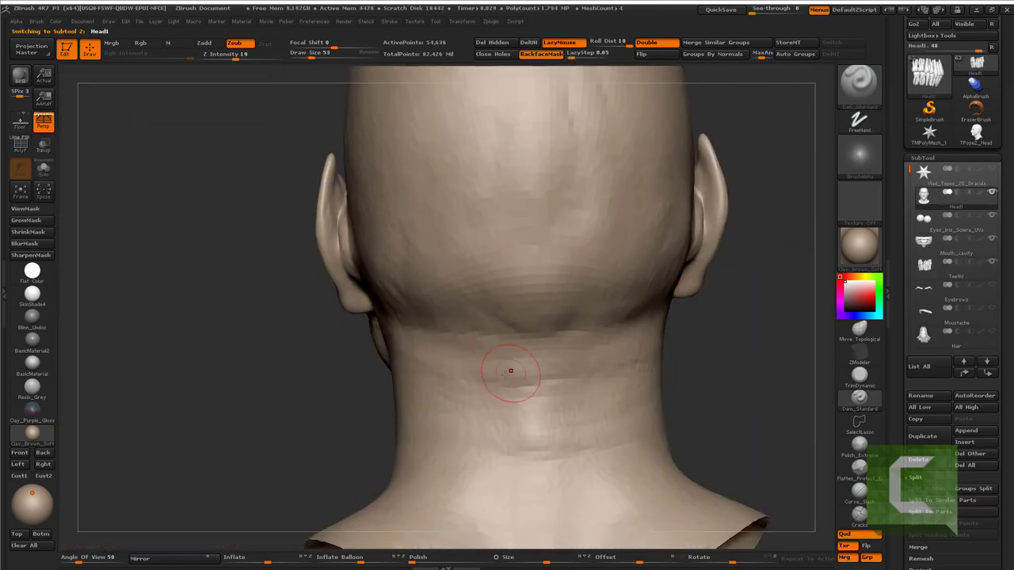
Deepen the crease across the back of the neck, set Z Intensity to 13 and subdivide up
left_click_drag(510, 339, 619, 328)
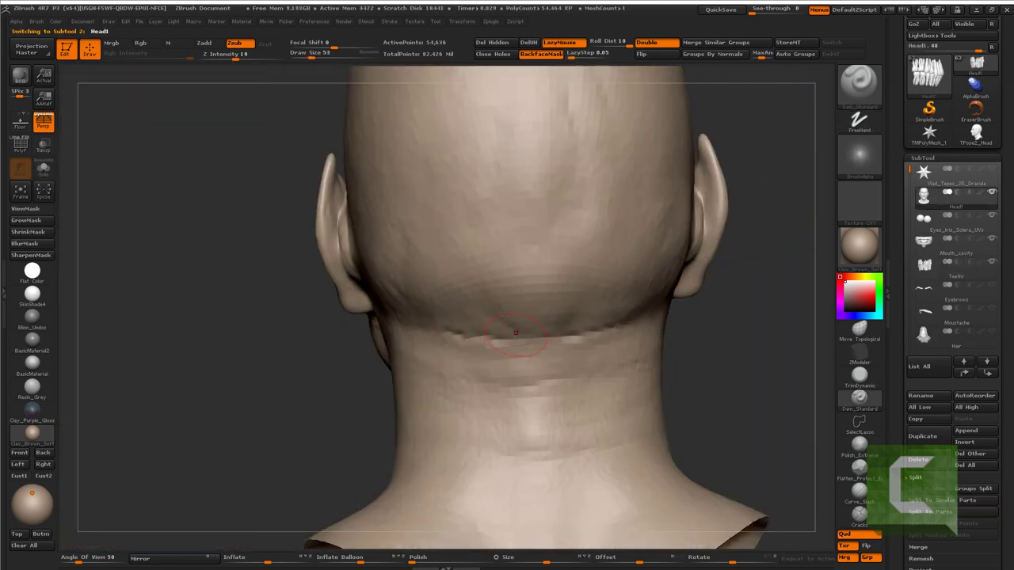
left_click_drag(213, 54, 206, 54)
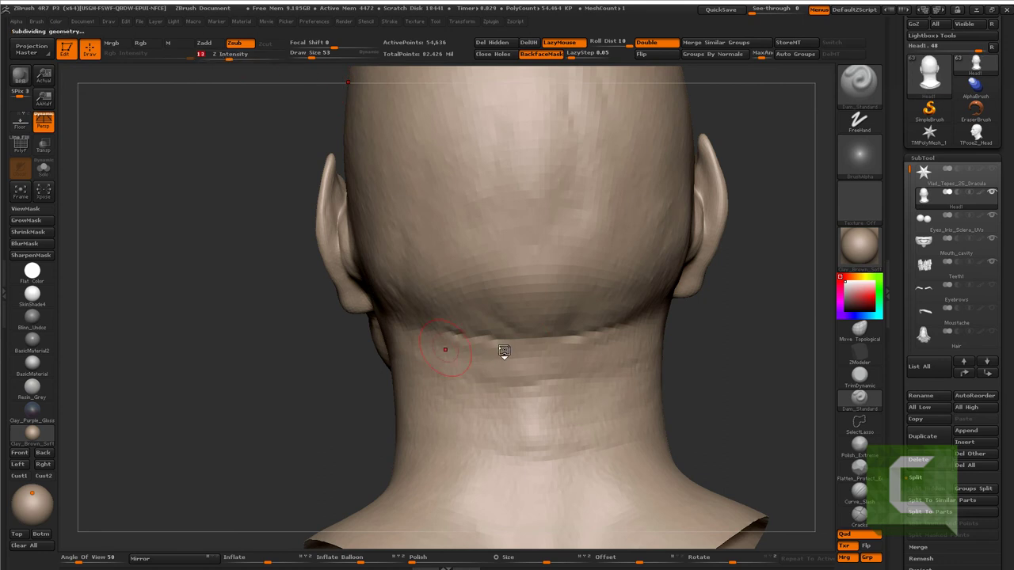
key("d")
left_click_drag(615, 357, 443, 344)
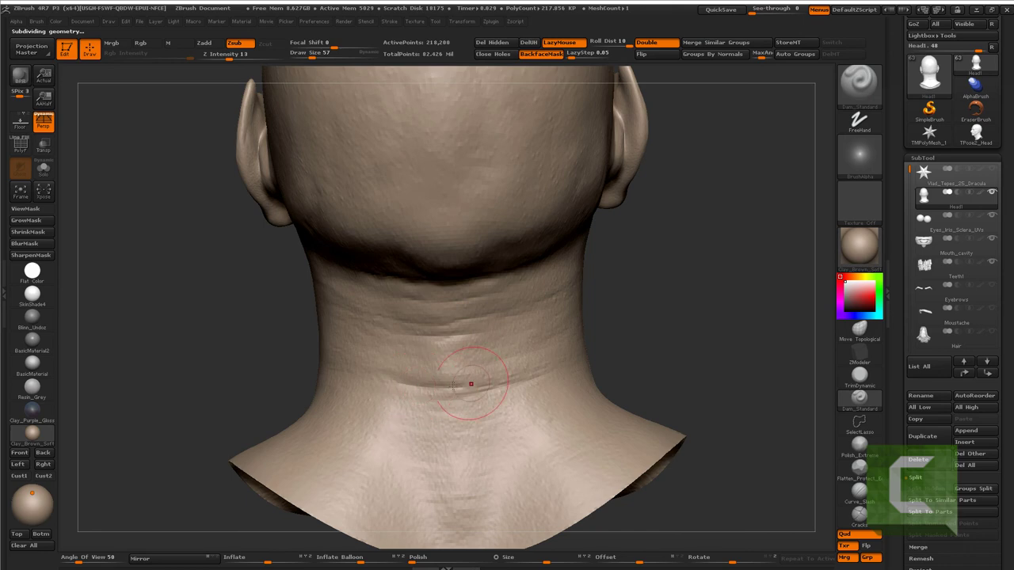
left_click_drag(471, 384, 406, 404)
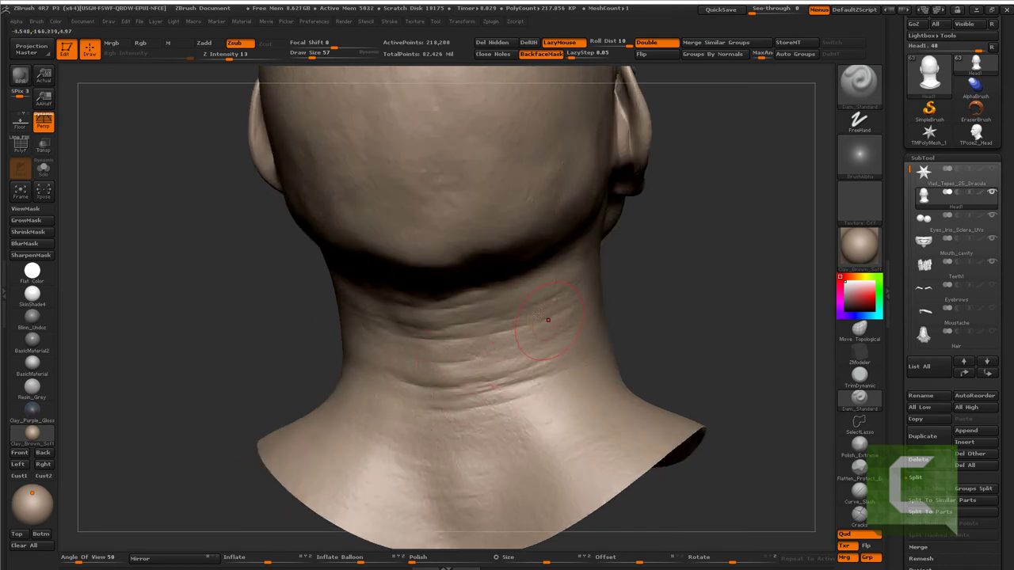
Refine the neck wrinkles below the ear with the Inflat brush
key("b")
key("i")
key("n")
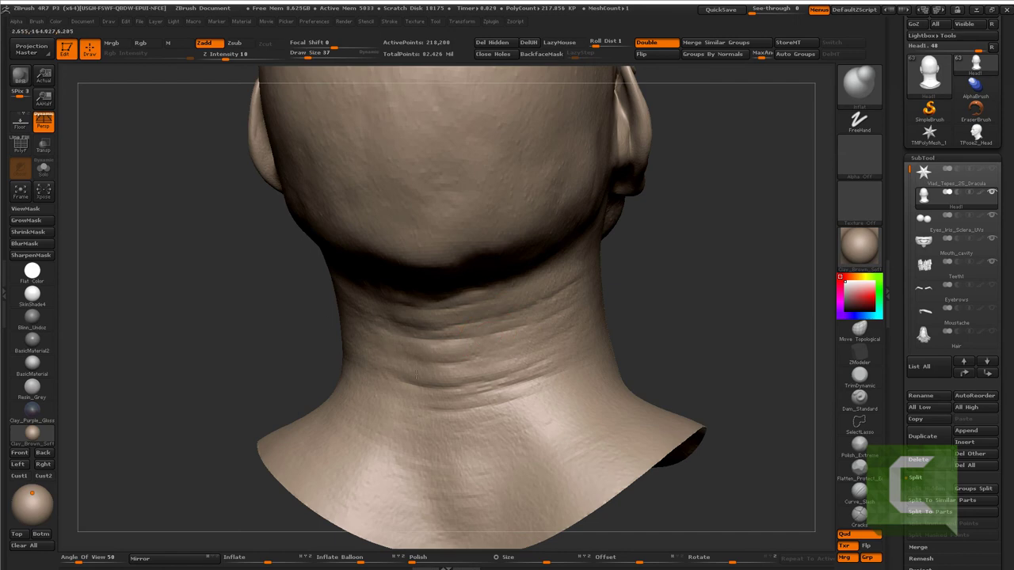
right_click_drag(560, 302, 549, 265, "alt")
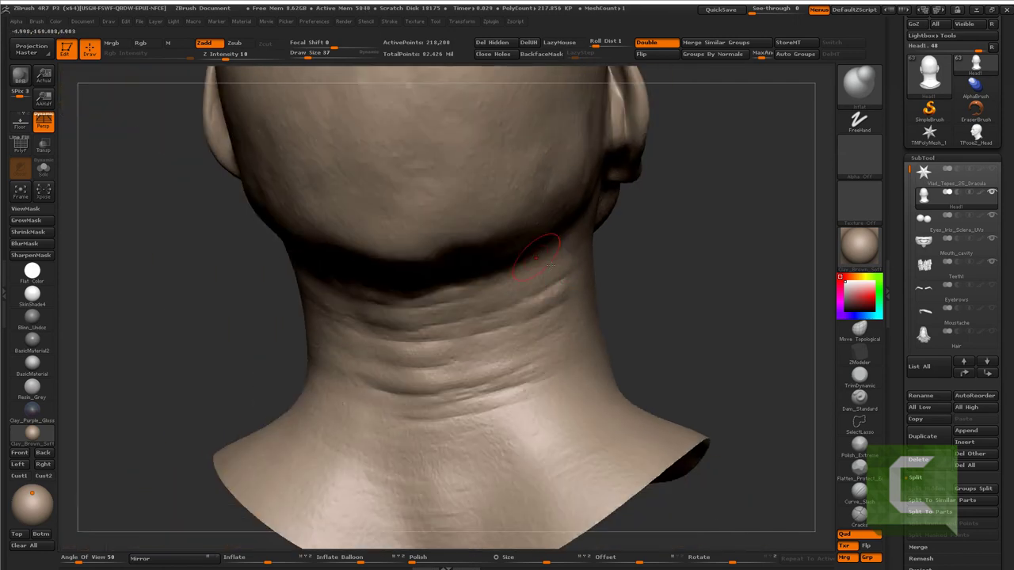
mouse_move(500, 294)
right_mouse_down()
mouse_move(410, 351)
mouse_move(440, 321)
right_mouse_up()
Re-sharpen the jaw and neck folds with Dam_Standard, then soften them again with Inflat
key("b")
key("d")
key("s")
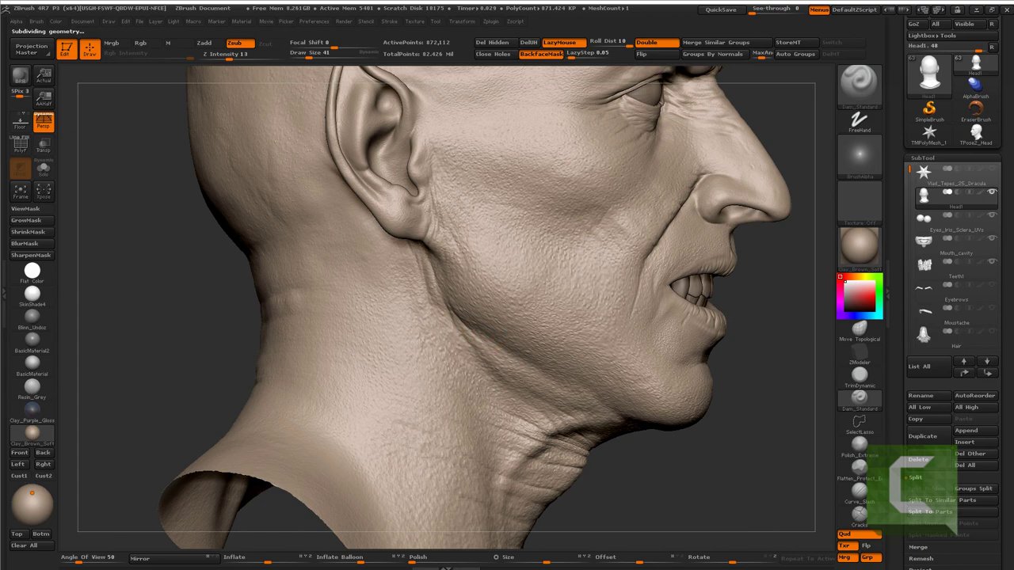
right_click_drag(475, 334, 531, 359, "alt")
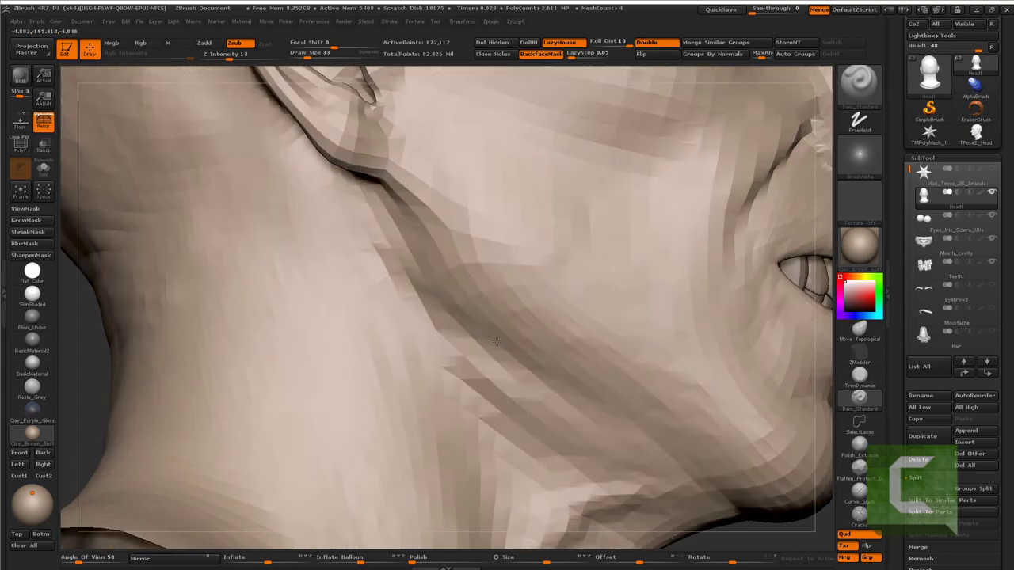
key("b")
key("i")
key("n")
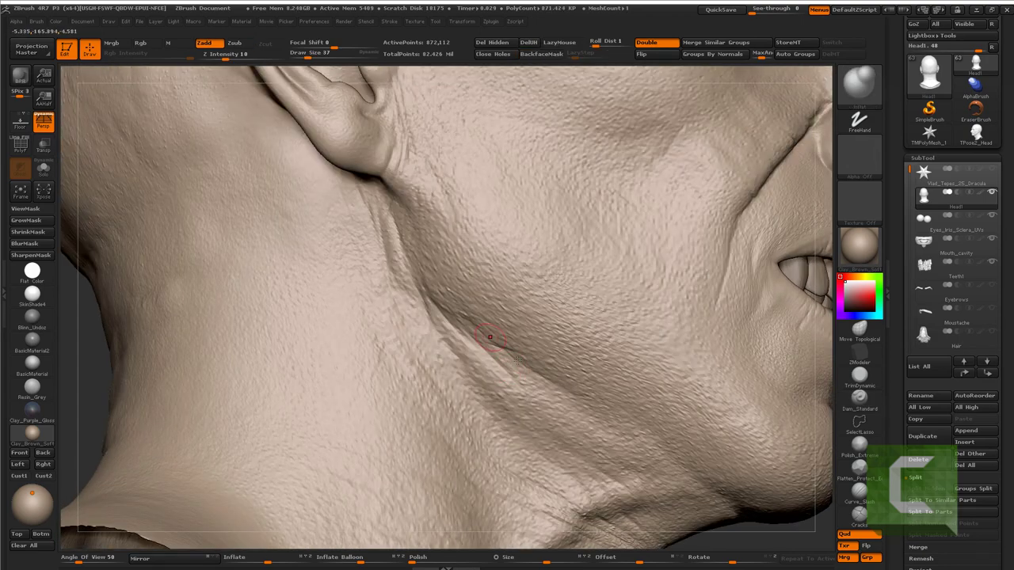
mouse_move(581, 404)
right_mouse_down("alt")
mouse_move(570, 431)
mouse_move(516, 444)
right_mouse_up("alt")
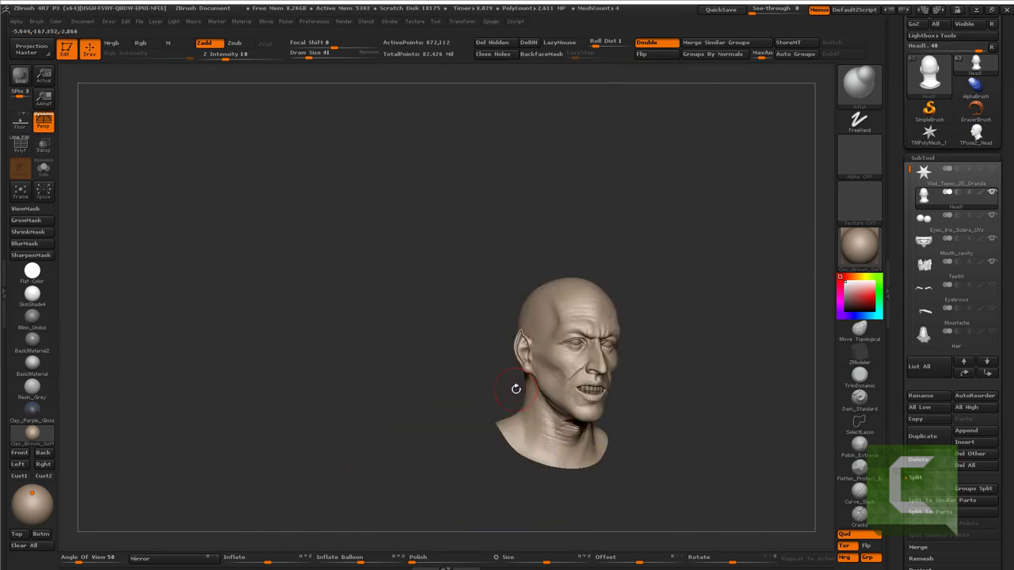
Carve a new cheek crease and deepen the under-eye and nose-to-mouth folds with Dam_Standard
mouse_move(516, 385)
left_mouse_down()
mouse_move(545, 486)
mouse_move(484, 372)
left_mouse_up()
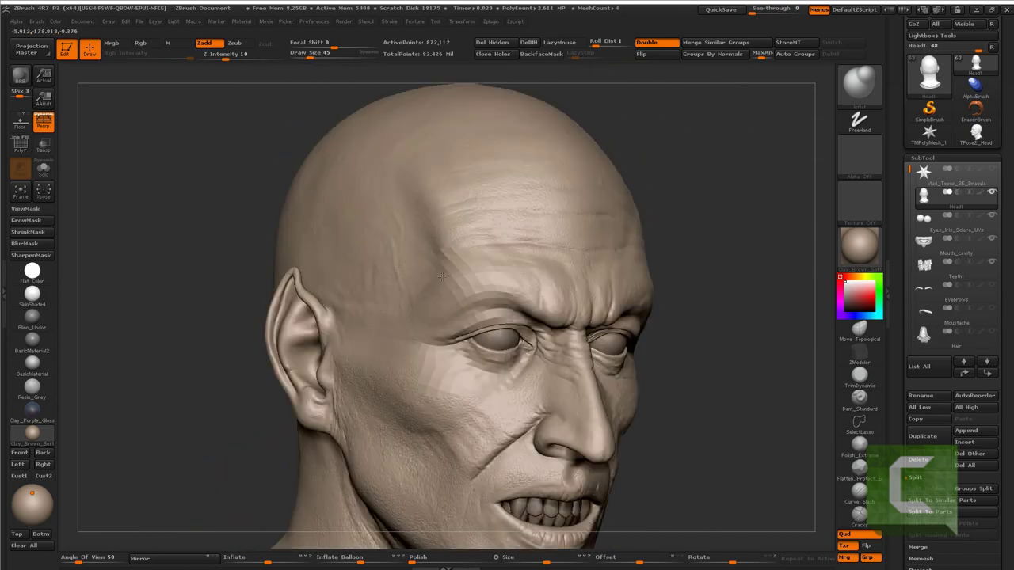
right_click_drag(483, 373, 477, 342, "alt")
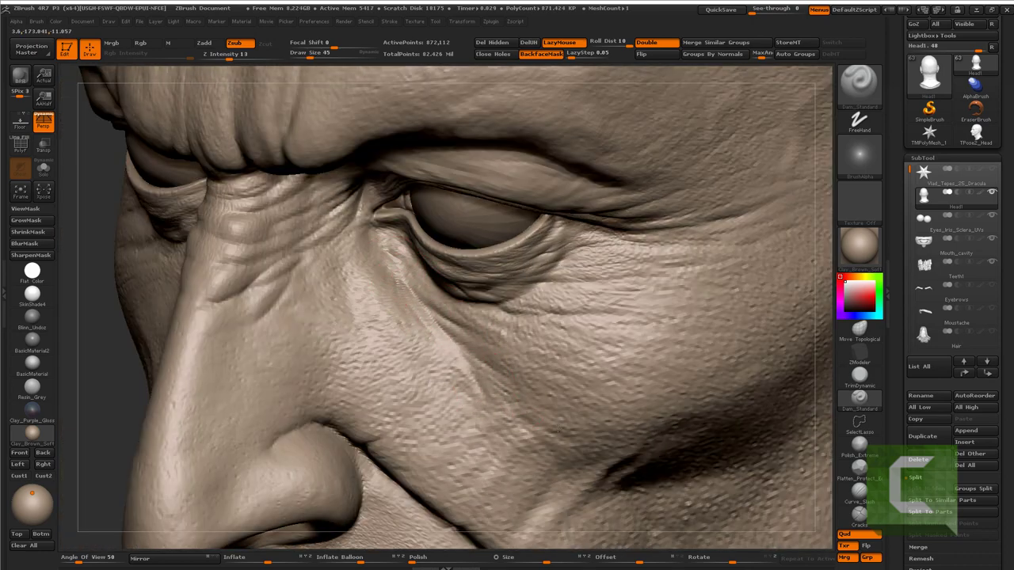
left_click_drag(557, 429, 491, 389)
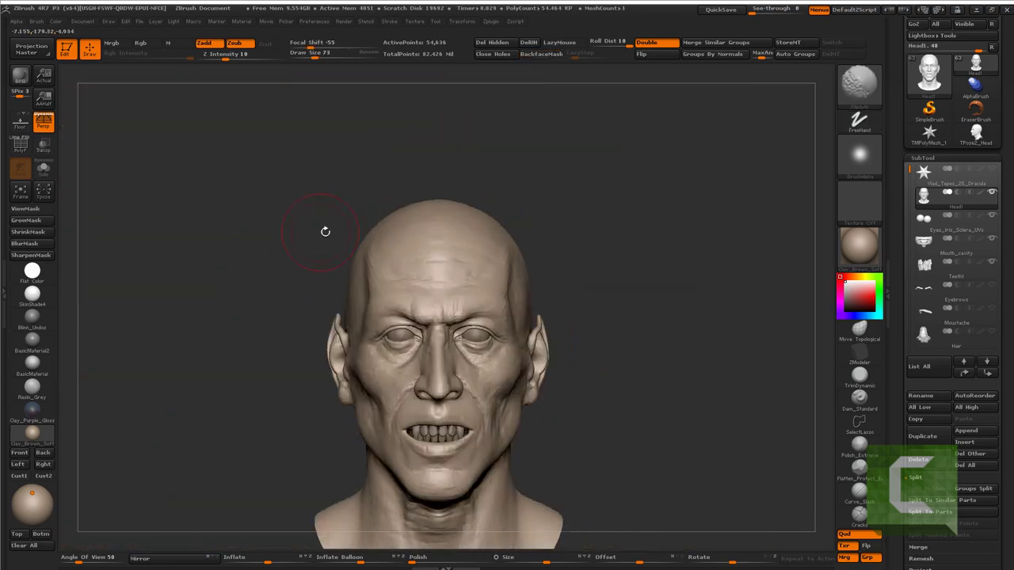
Switch to the Move Topological brush using the BMT shortcut
key("b")
key("m")
key("t")
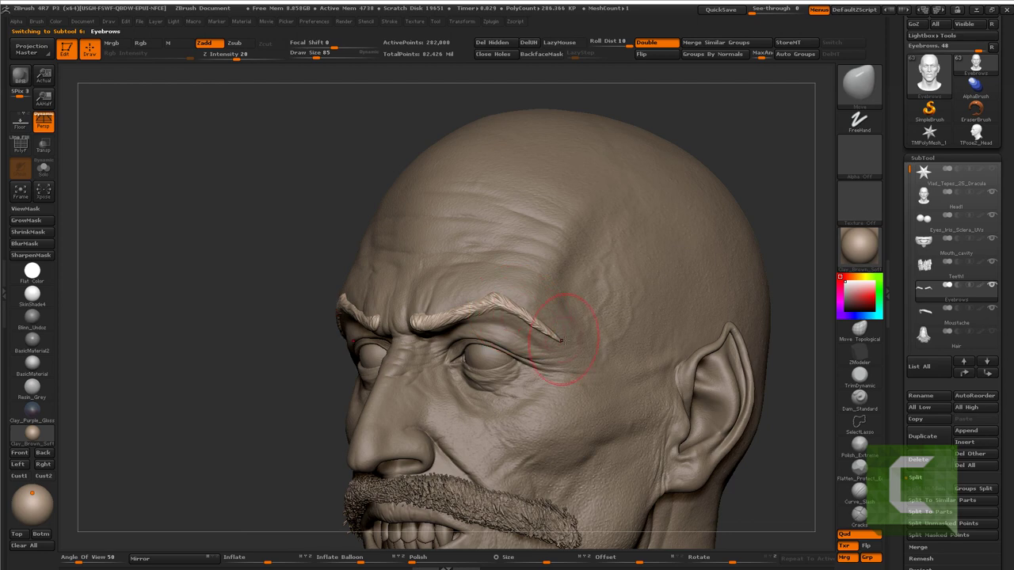
Zoom in to check the tapered eyebrow tips, then select the Moustache subtool
scroll(555, 344, "up", 3)
scroll(537, 305, "up", 2)
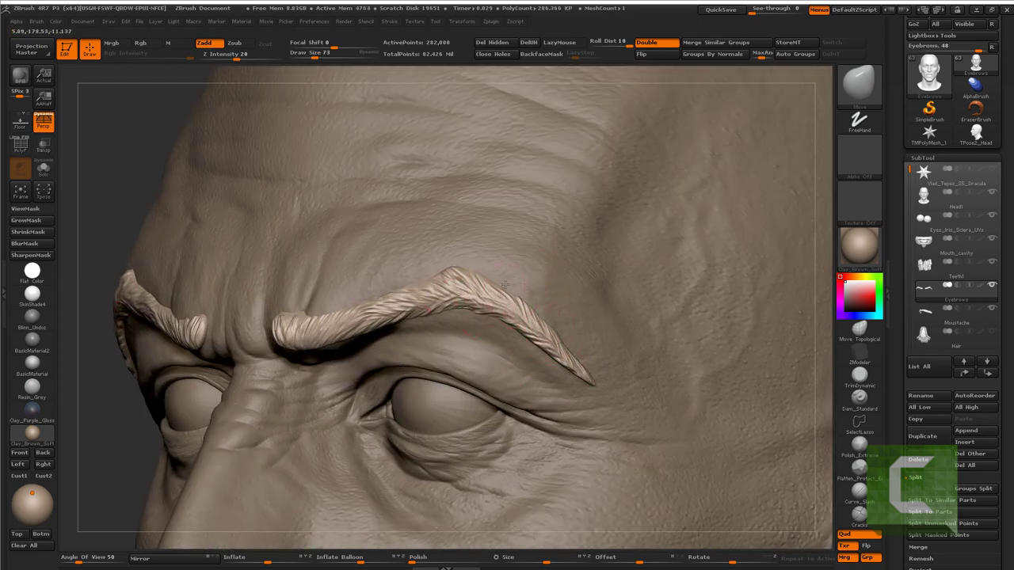
scroll(482, 309, "down", 2)
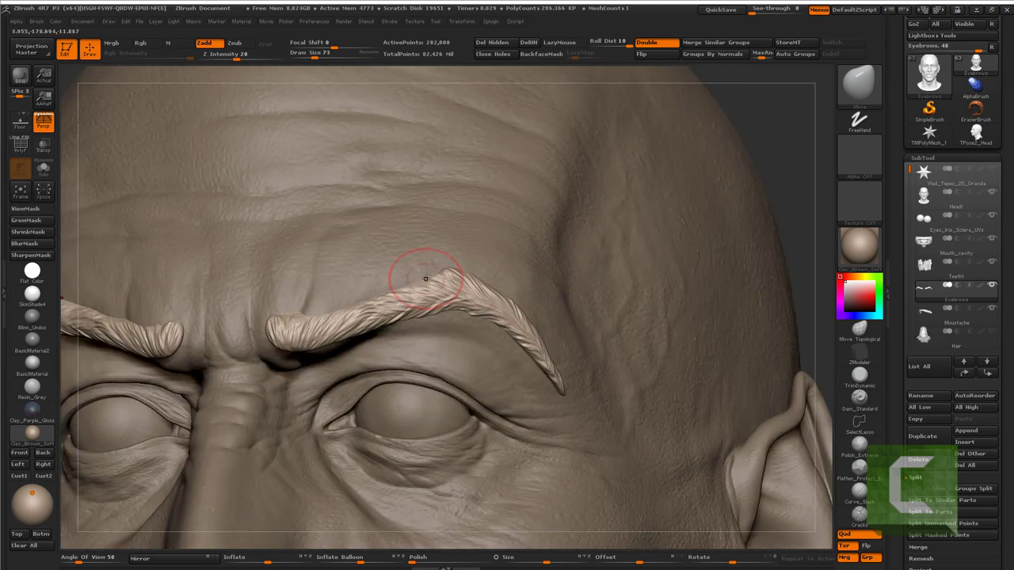
scroll(446, 283, "up", 4)
scroll(342, 258, "down", 3)
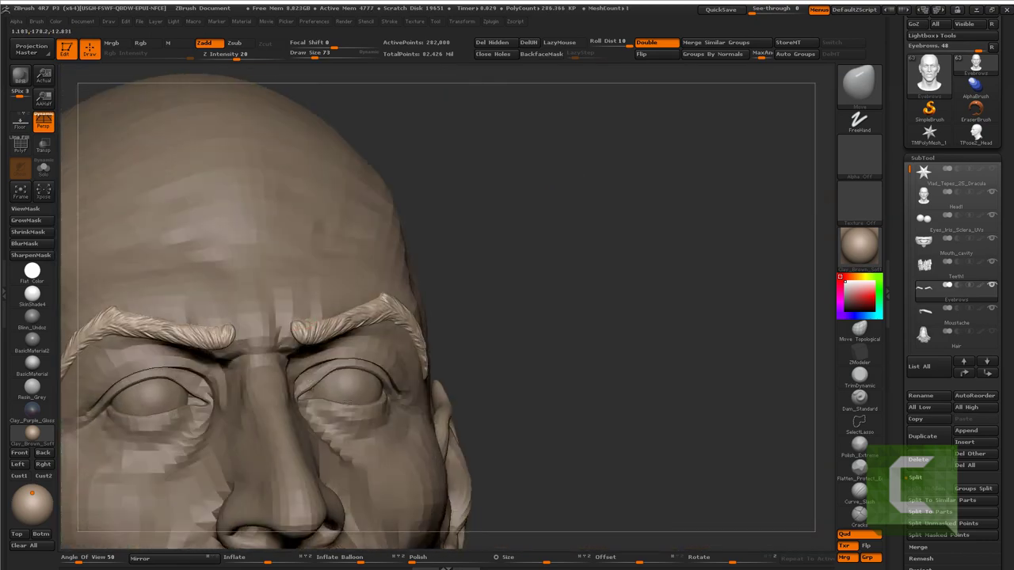
scroll(301, 328, "up", 3)
scroll(301, 333, "up", 2)
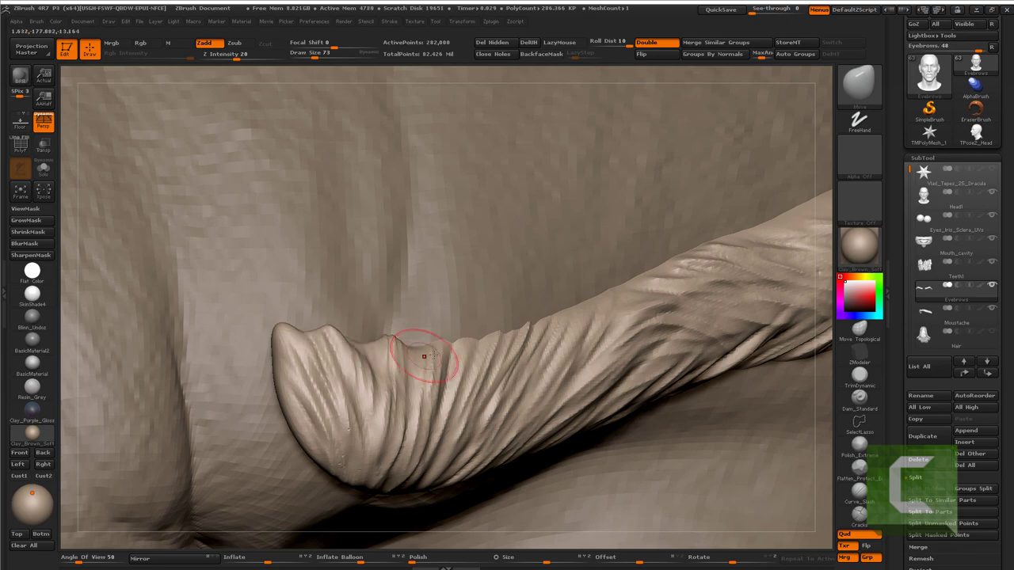
scroll(346, 334, "down", 3)
scroll(306, 283, "down", 3)
scroll(486, 362, "down", 2)
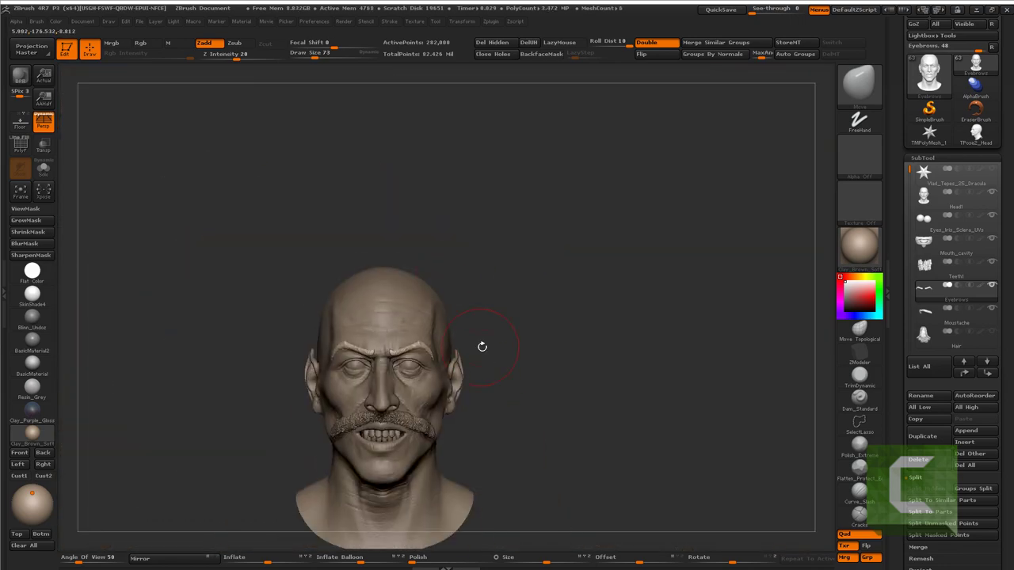
left_click_drag(481, 346, 437, 309)
scroll(435, 314, "up", 3)
left_click(444, 381, "alt")
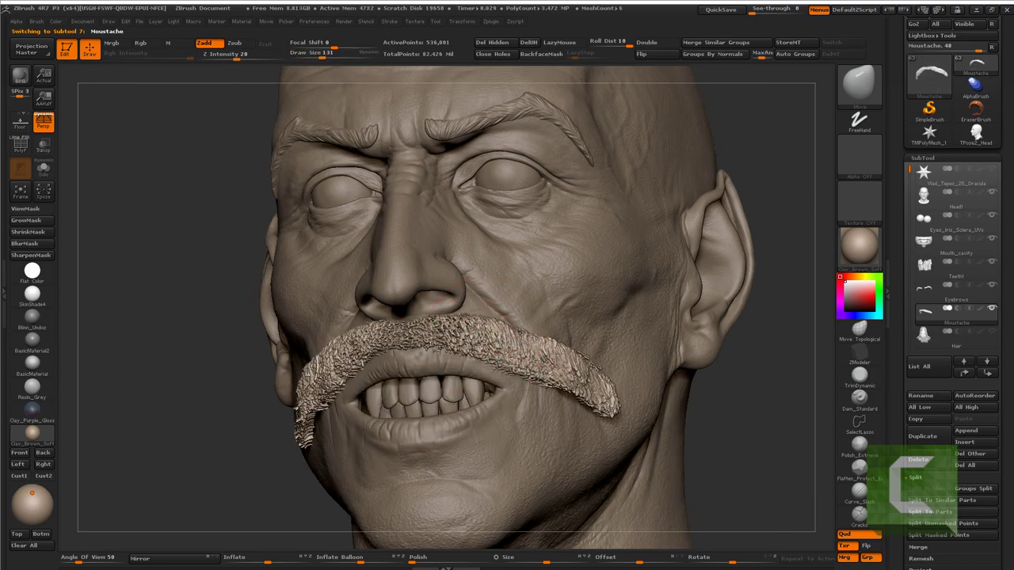
Turn on the Hair and Hat subtools and rotate the bust to check them
mouse_move(444, 381)
left_mouse_down()
mouse_move(372, 323)
mouse_move(515, 337)
left_mouse_up()
scroll(444, 325, "down", 3)
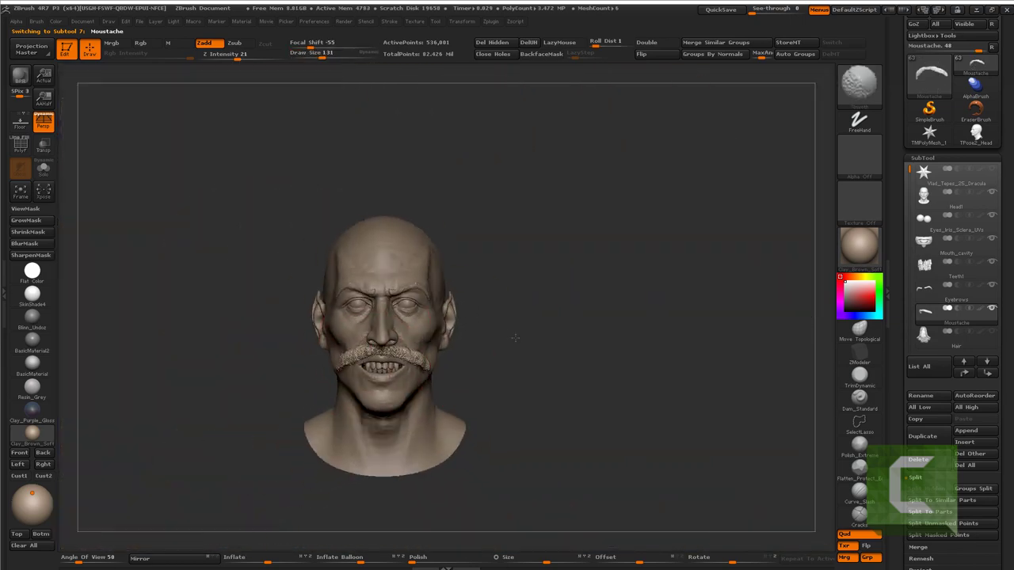
left_click(990, 335)
mouse_move(555, 270)
left_mouse_down()
mouse_move(639, 272)
mouse_move(584, 277)
mouse_move(639, 261)
mouse_move(640, 289)
left_mouse_up()
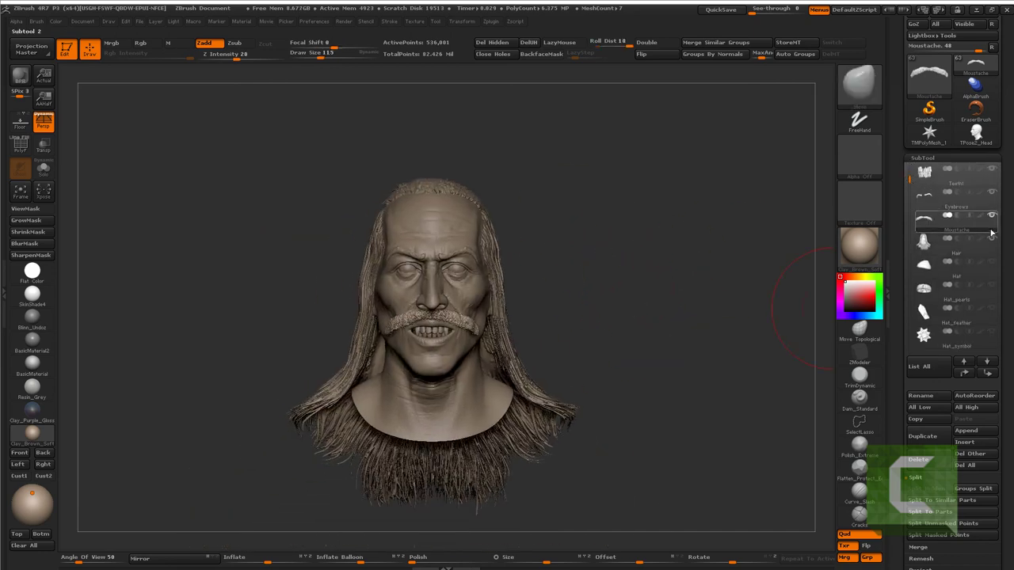
left_click(935, 266)
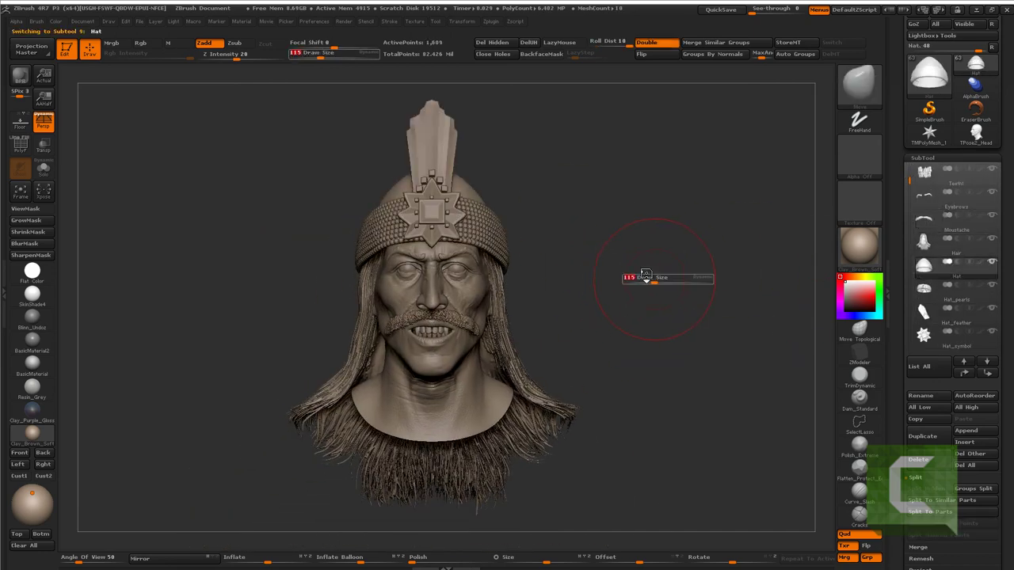
left_click_drag(632, 233, 602, 237)
Enable Hat_feather and Hat_symbol, review the armored bust, and reselect Head1
left_click(935, 311)
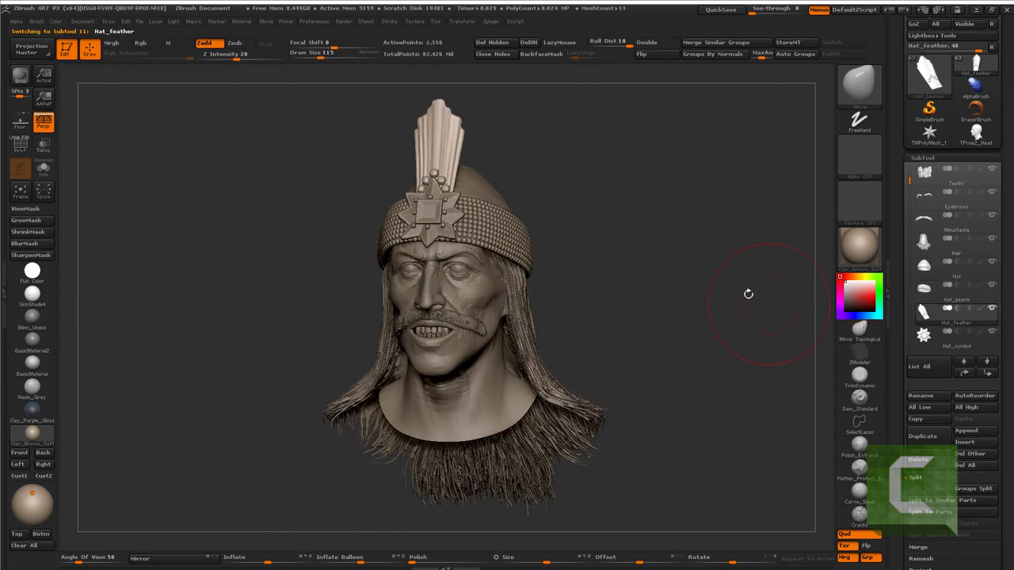
left_click(924, 336)
left_click_drag(665, 230, 688, 275)
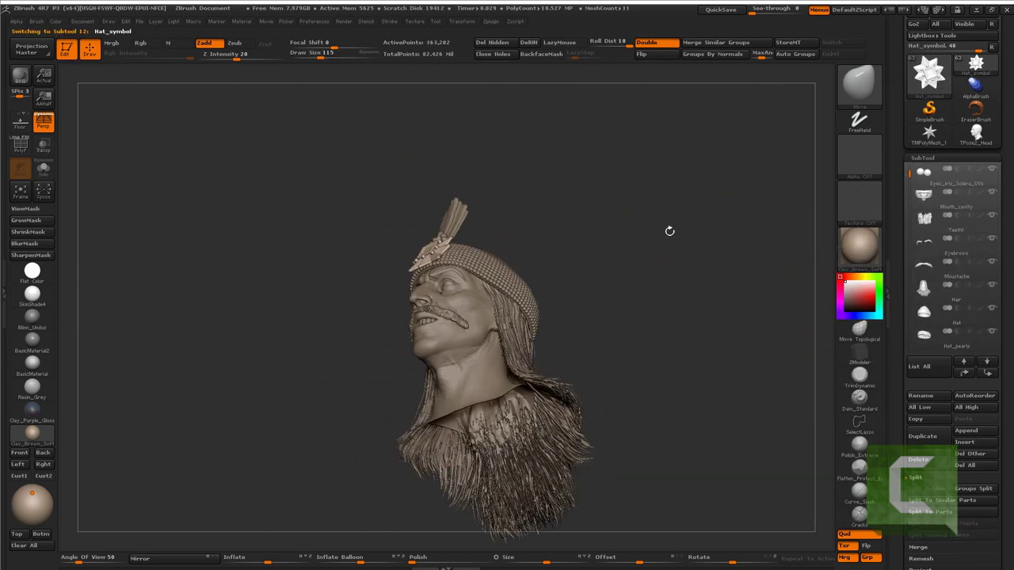
mouse_move(696, 309)
left_mouse_down()
mouse_move(704, 306)
mouse_move(690, 288)
mouse_move(700, 271)
mouse_move(634, 277)
mouse_move(511, 248)
mouse_move(561, 273)
left_mouse_up()
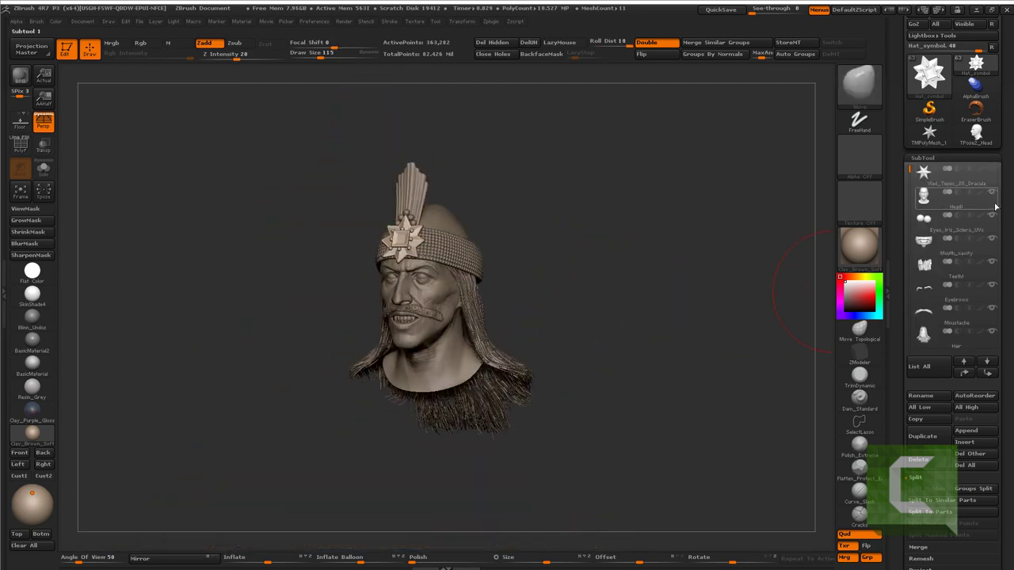
left_click(991, 204)
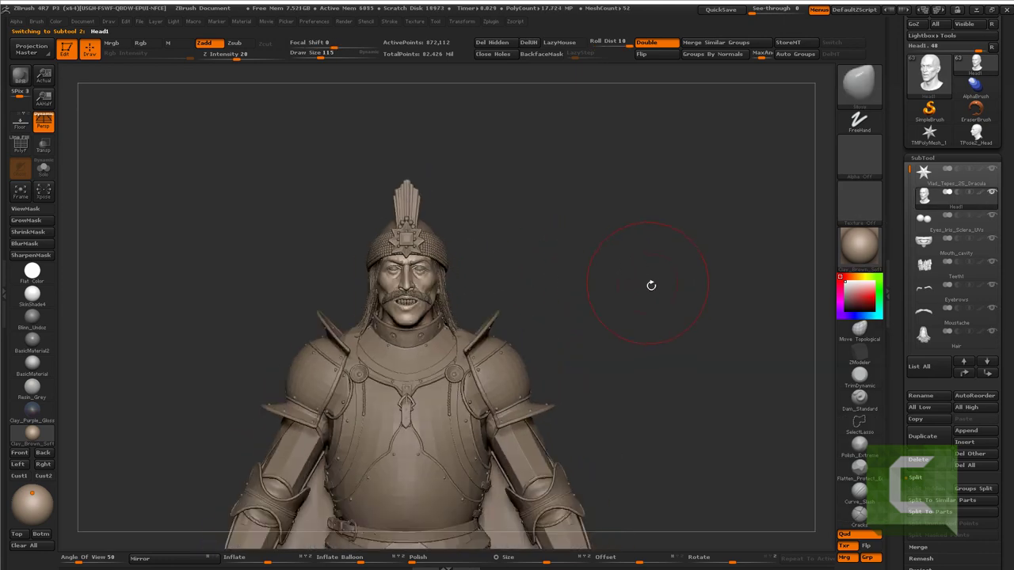